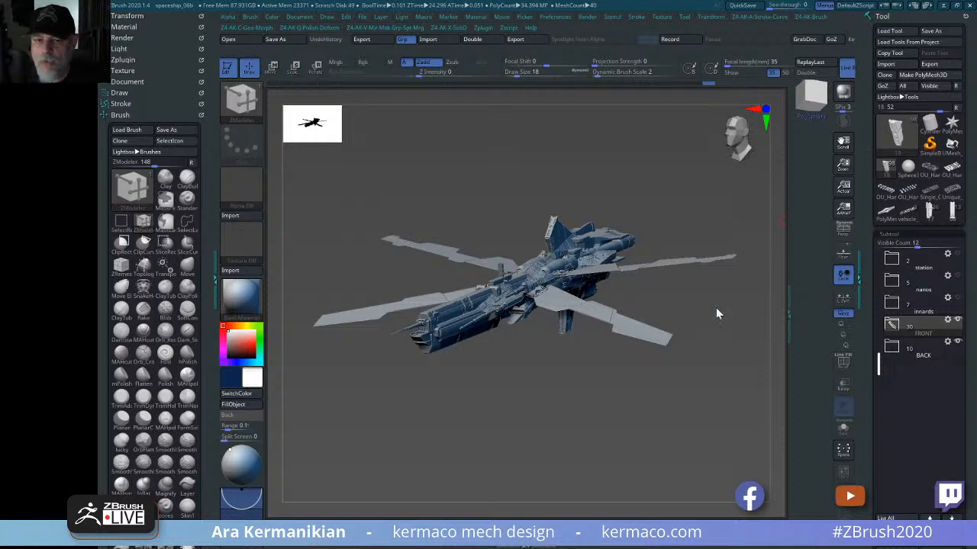
- Inspect the winged spaceship from several angles and turn on perspective display
{"action": "mouse_move", "coordinate": [661, 188]}
{"action": "left_mouse_down"}
{"action": "mouse_move", "coordinate": [669, 180]}
{"action": "mouse_move", "coordinate": [659, 184]}
{"action": "mouse_move", "coordinate": [672, 191]}
{"action": "left_mouse_up"}
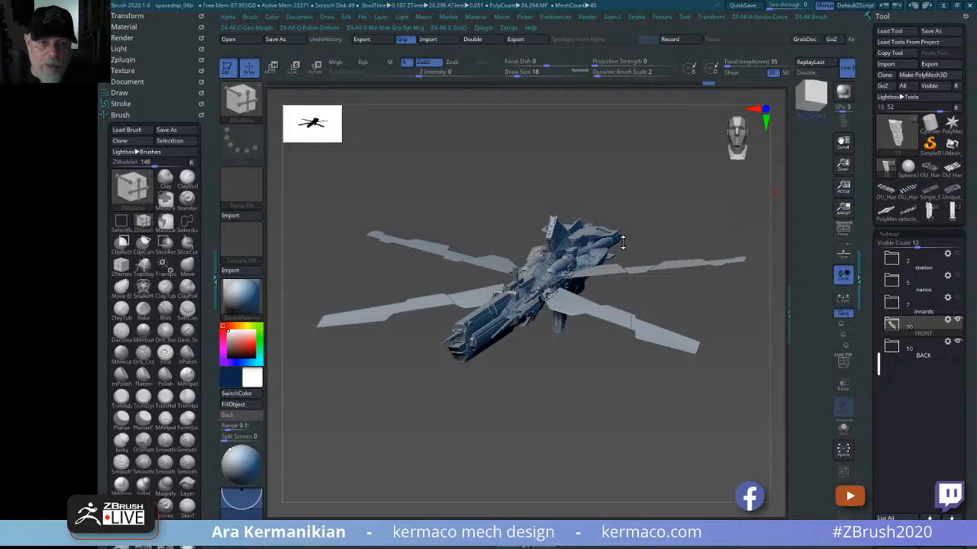
{"action": "left_click_drag", "start_coordinate": [762, 204], "coordinate": [692, 175]}
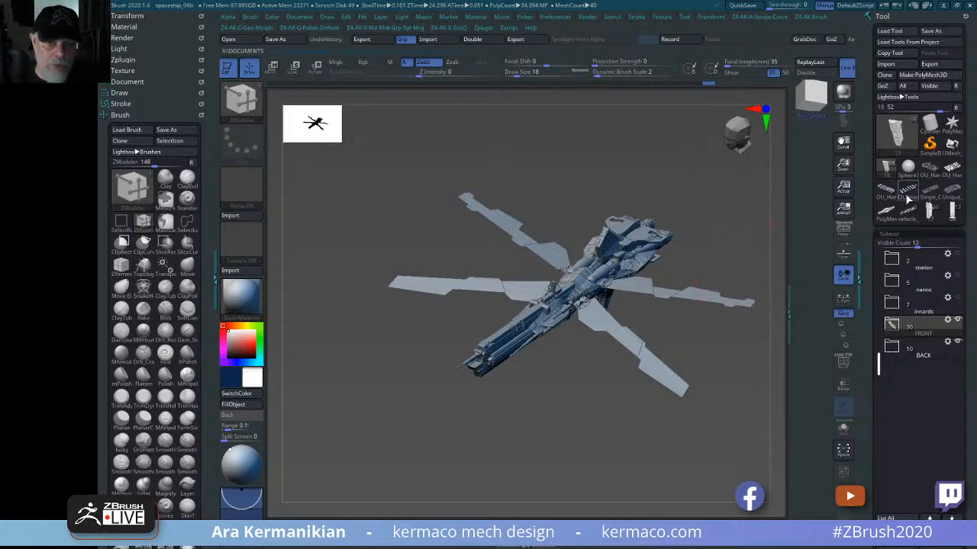
{"action": "left_click_drag", "start_coordinate": [719, 236], "coordinate": [664, 232]}
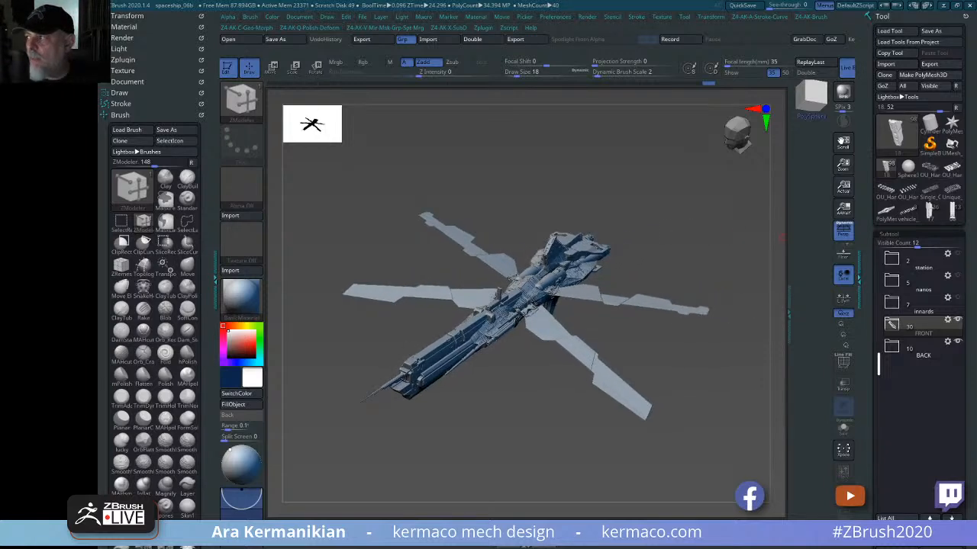
- Switch to the browser and open the Kermaco Mech Design presenter's profile from the ZBrushLIVE presenters list
{"action": "left_click_drag", "start_coordinate": [975, 320], "coordinate": [694, 0]}
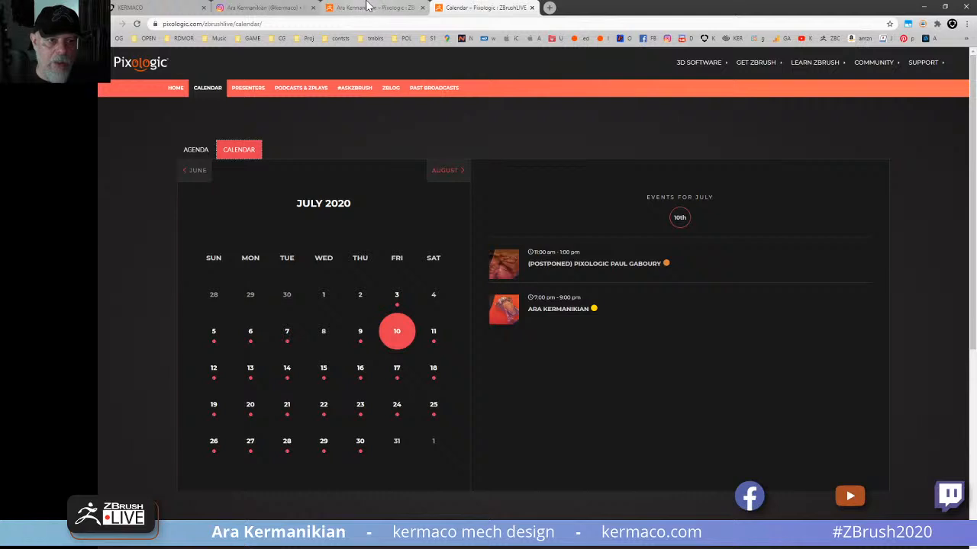
{"action": "left_click", "coordinate": [365, 7]}
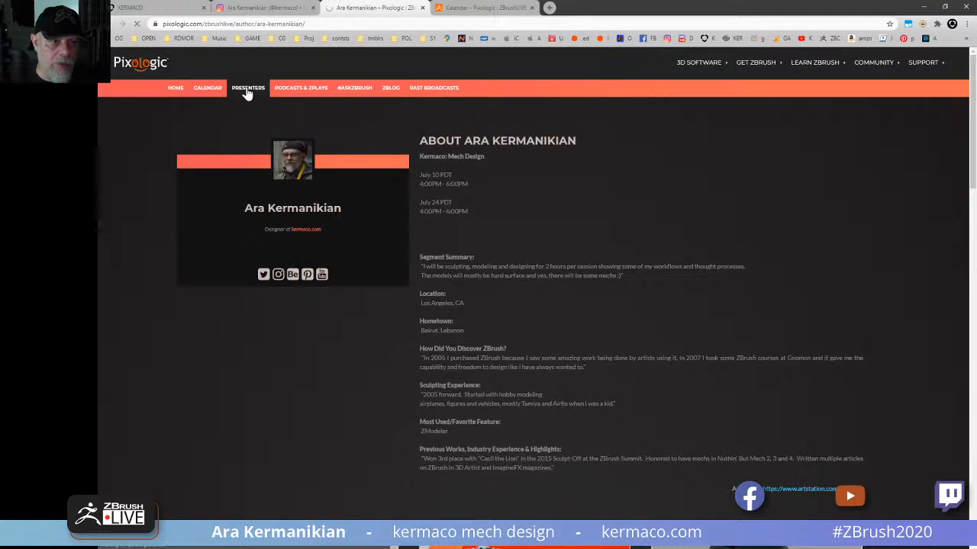
{"action": "left_click", "coordinate": [255, 91]}
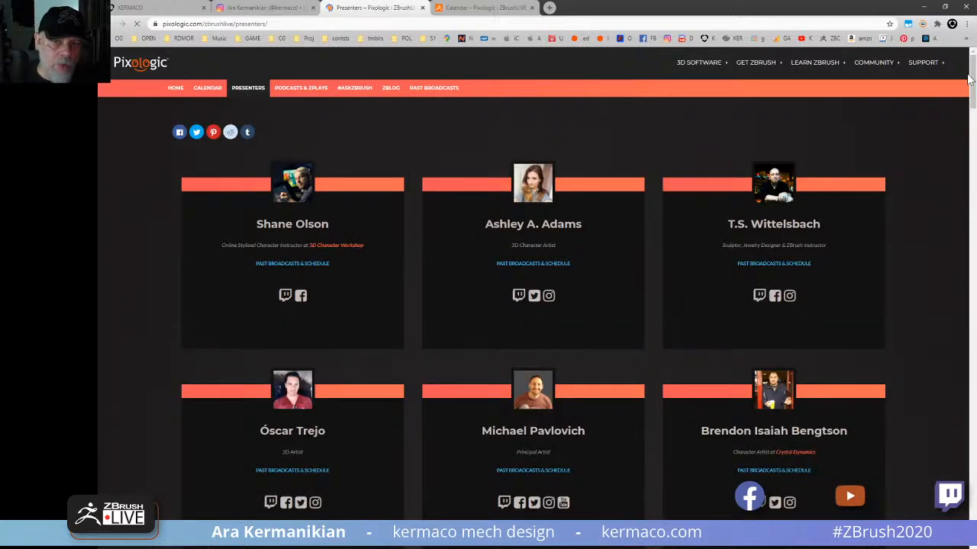
{"action": "left_click_drag", "start_coordinate": [970, 81], "coordinate": [932, 259]}
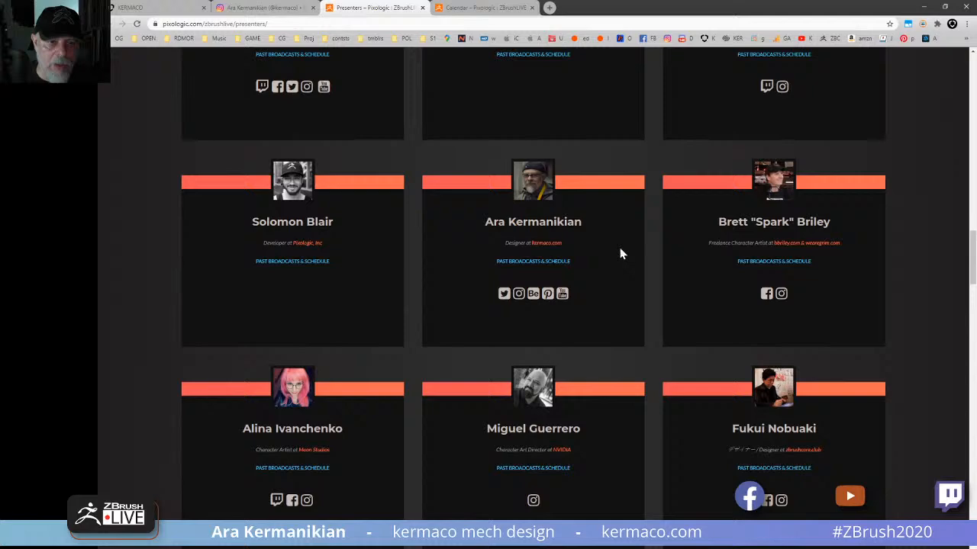
{"action": "left_click", "coordinate": [530, 181]}
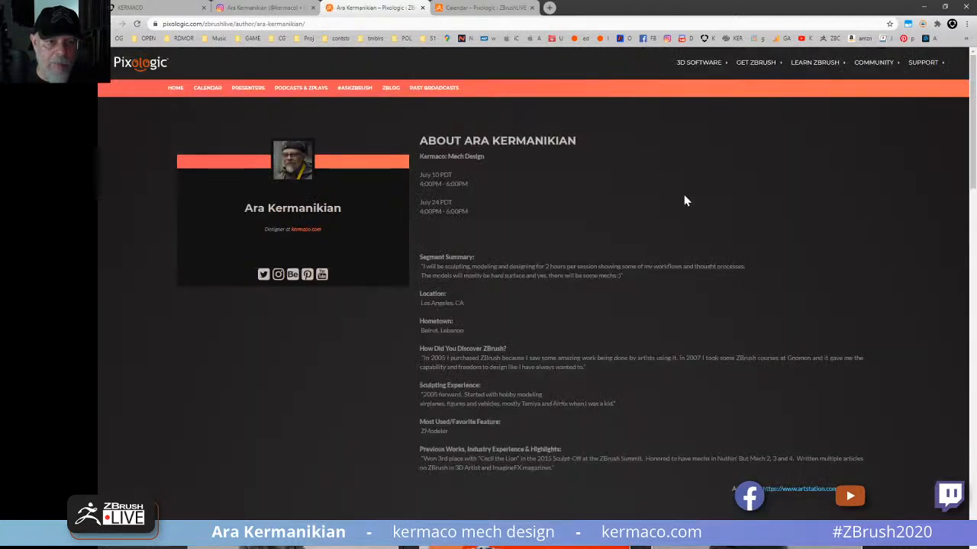
- Look through the posts and past broadcasts featured on the presenter's profile page
{"action": "left_click_drag", "start_coordinate": [967, 114], "coordinate": [922, 270]}
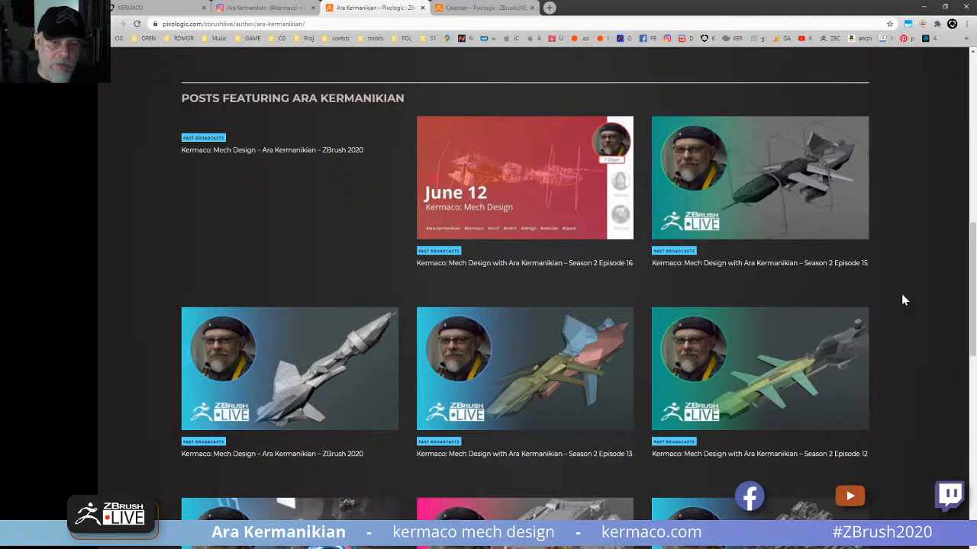
{"action": "scroll", "coordinate": [968, 284], "scroll_direction": "down", "scroll_amount": 2}
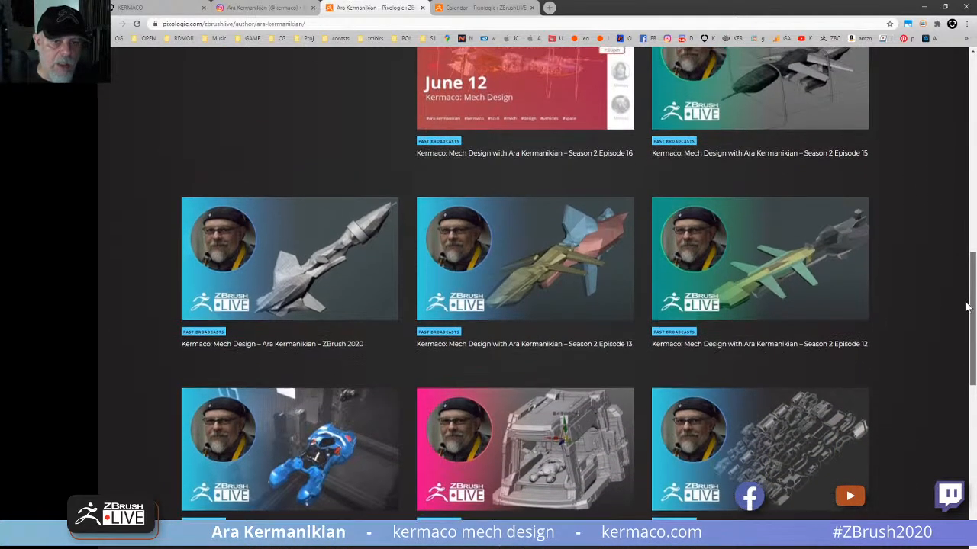
{"action": "scroll", "coordinate": [960, 309], "scroll_direction": "up", "scroll_amount": 1}
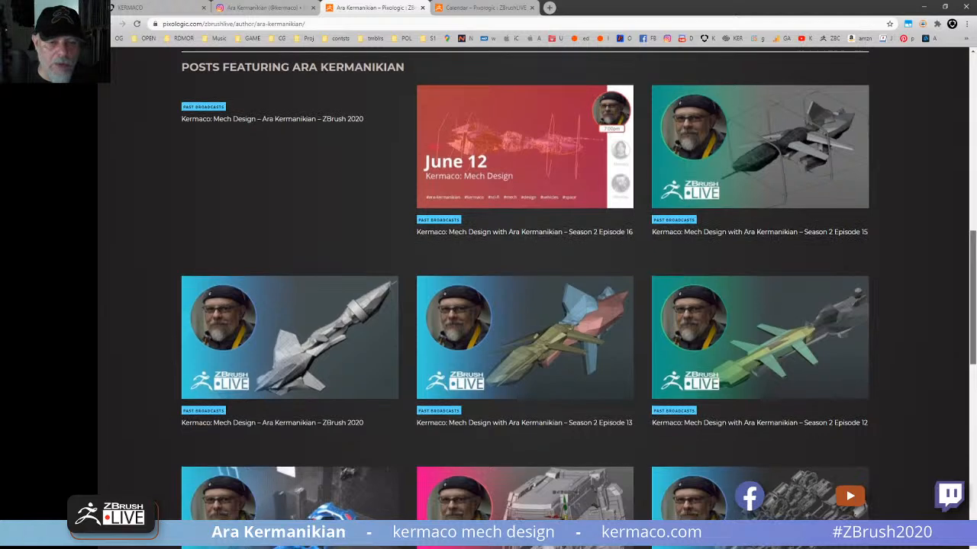
{"action": "scroll", "coordinate": [525, 297], "scroll_direction": "up", "scroll_amount": 1}
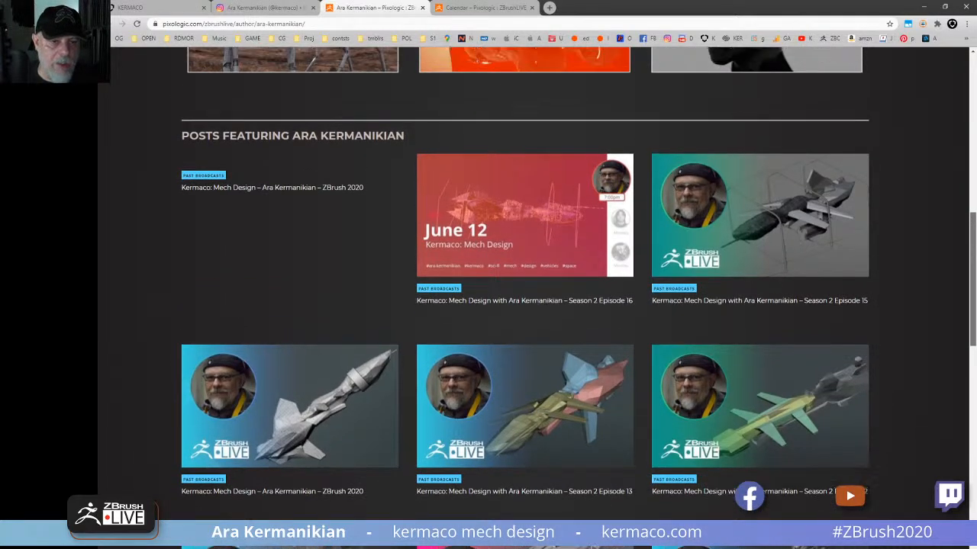
{"action": "scroll", "coordinate": [524, 298], "scroll_direction": "up", "scroll_amount": 2}
{"action": "scroll", "coordinate": [525, 297], "scroll_direction": "up", "scroll_amount": 4}
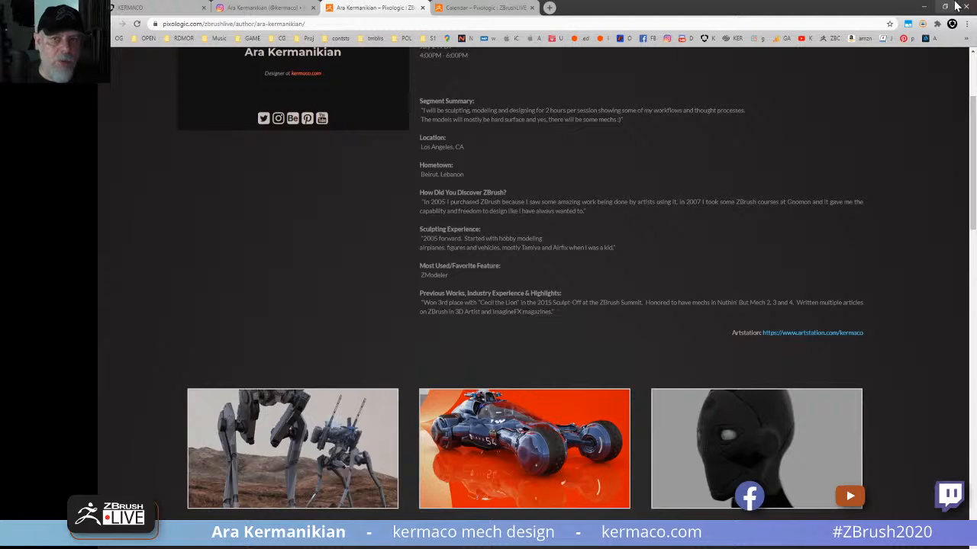
- Switch back to ZBrush and examine the spaceship's hull and four long wings from several angles
{"action": "left_click_drag", "start_coordinate": [776, 5], "coordinate": [976, 160]}
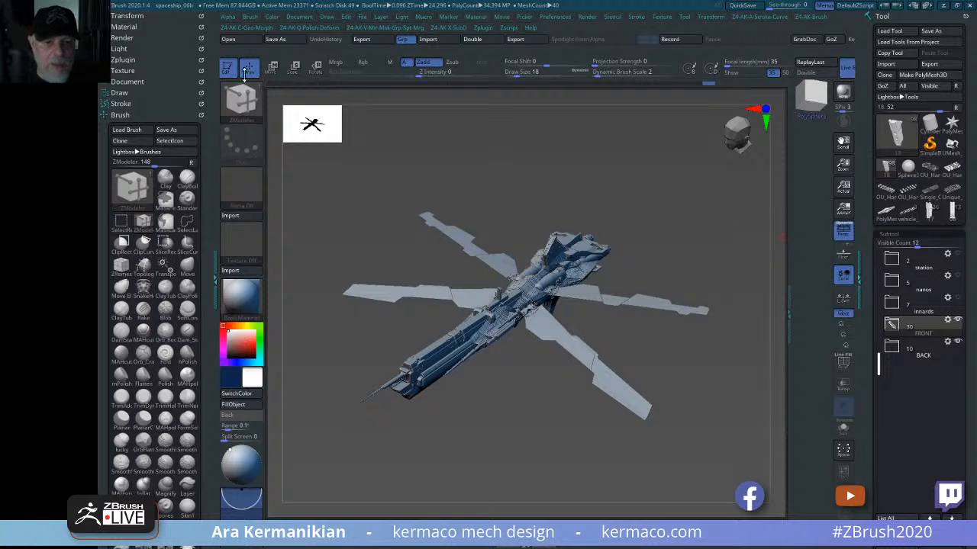
{"action": "left_click_drag", "start_coordinate": [664, 226], "coordinate": [690, 174]}
{"action": "mouse_move", "coordinate": [665, 165]}
{"action": "left_mouse_down"}
{"action": "mouse_move", "coordinate": [652, 168]}
{"action": "mouse_move", "coordinate": [660, 163]}
{"action": "left_mouse_up"}
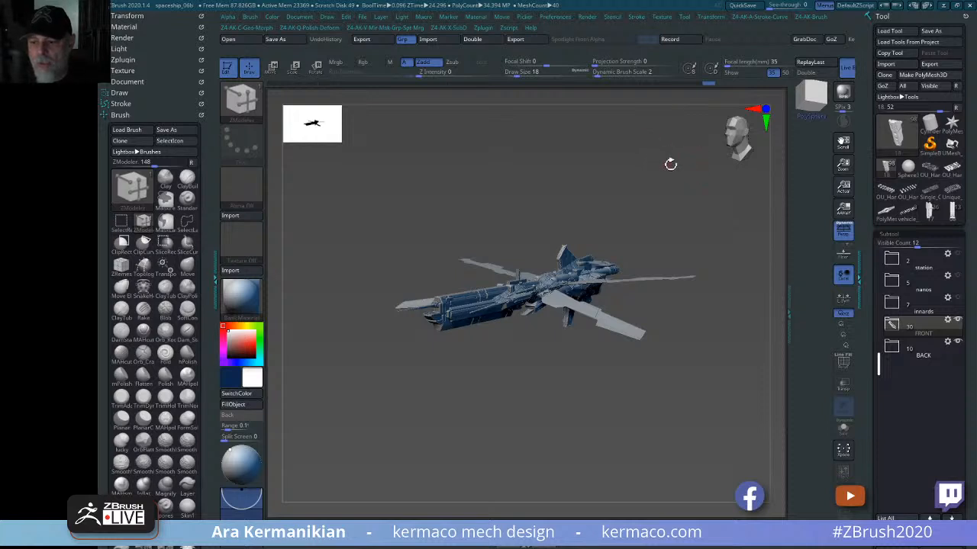
{"action": "mouse_move", "coordinate": [635, 169]}
{"action": "left_mouse_down"}
{"action": "mouse_move", "coordinate": [626, 207]}
{"action": "mouse_move", "coordinate": [664, 190]}
{"action": "mouse_move", "coordinate": [697, 220]}
{"action": "mouse_move", "coordinate": [676, 180]}
{"action": "mouse_move", "coordinate": [702, 251]}
{"action": "mouse_move", "coordinate": [707, 224]}
{"action": "mouse_move", "coordinate": [633, 166]}
{"action": "mouse_move", "coordinate": [671, 183]}
{"action": "mouse_move", "coordinate": [650, 203]}
{"action": "mouse_move", "coordinate": [676, 211]}
{"action": "mouse_move", "coordinate": [707, 165]}
{"action": "mouse_move", "coordinate": [684, 158]}
{"action": "mouse_move", "coordinate": [693, 165]}
{"action": "mouse_move", "coordinate": [640, 167]}
{"action": "left_mouse_up"}
{"action": "left_click_drag", "start_coordinate": [684, 196], "coordinate": [375, 278]}
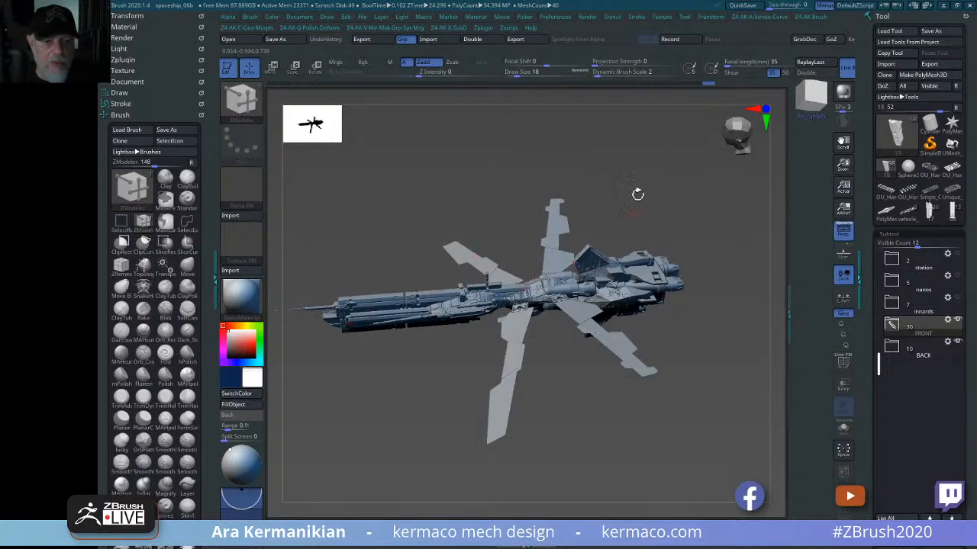
{"action": "mouse_move", "coordinate": [692, 173]}
{"action": "left_mouse_down"}
{"action": "mouse_move", "coordinate": [681, 226]}
{"action": "mouse_move", "coordinate": [690, 155]}
{"action": "mouse_move", "coordinate": [705, 164]}
{"action": "mouse_move", "coordinate": [687, 171]}
{"action": "left_mouse_up"}
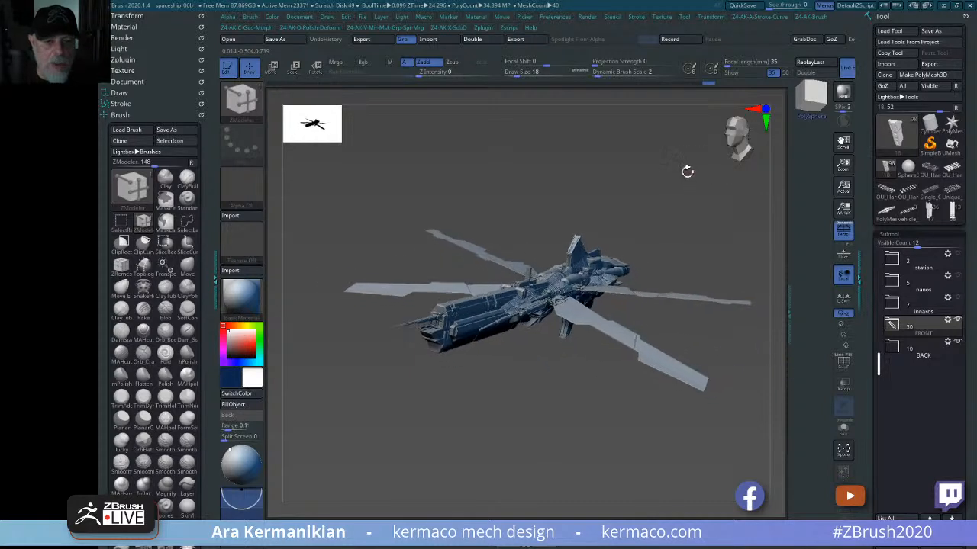
{"action": "mouse_move", "coordinate": [952, 212]}
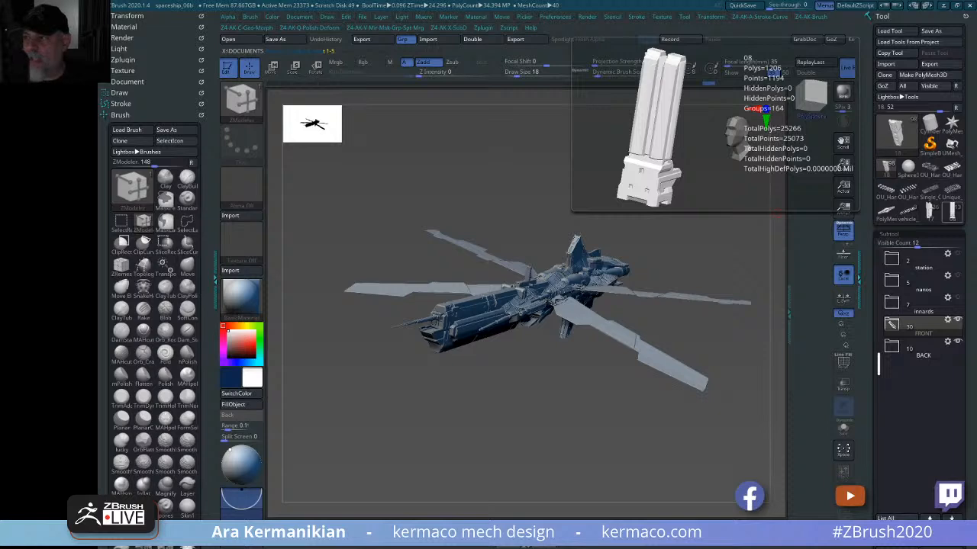
- Switch to Photoshop and bring up the neb4.jpg star background at full window size
{"action": "key", "text": "alt+Tab"}
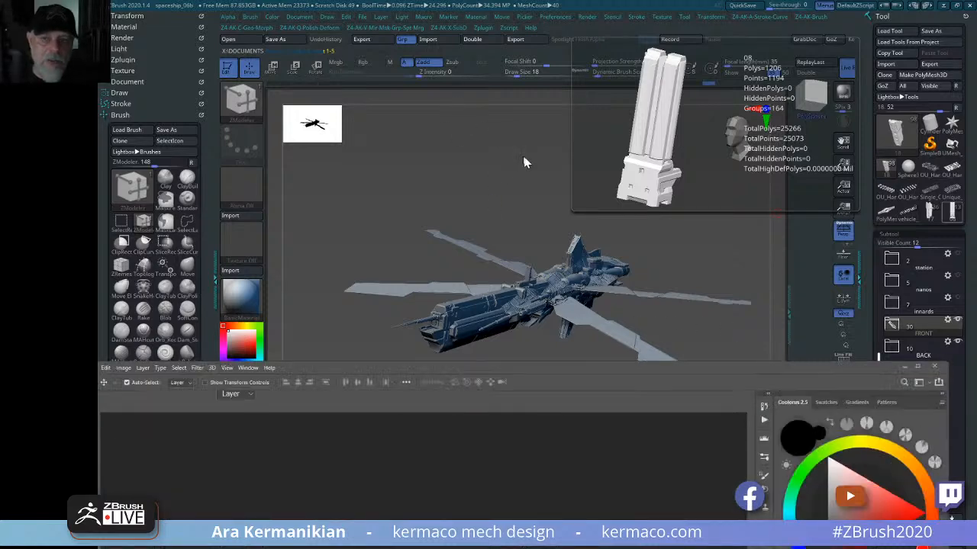
{"action": "left_click_drag", "start_coordinate": [517, 81], "coordinate": [732, 3]}
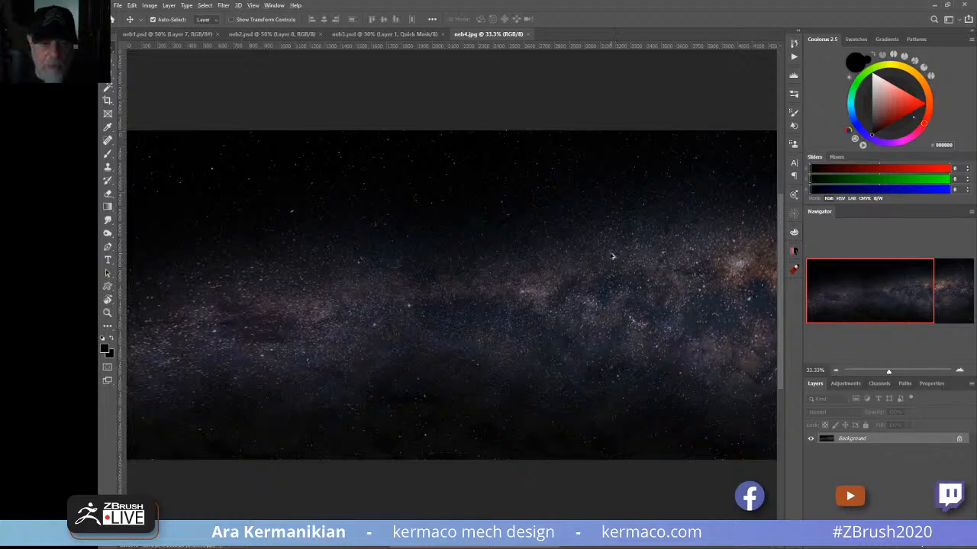
{"action": "key", "text": "alt+space"}
{"action": "left_click_drag", "start_coordinate": [658, 114], "coordinate": [670, 114]}
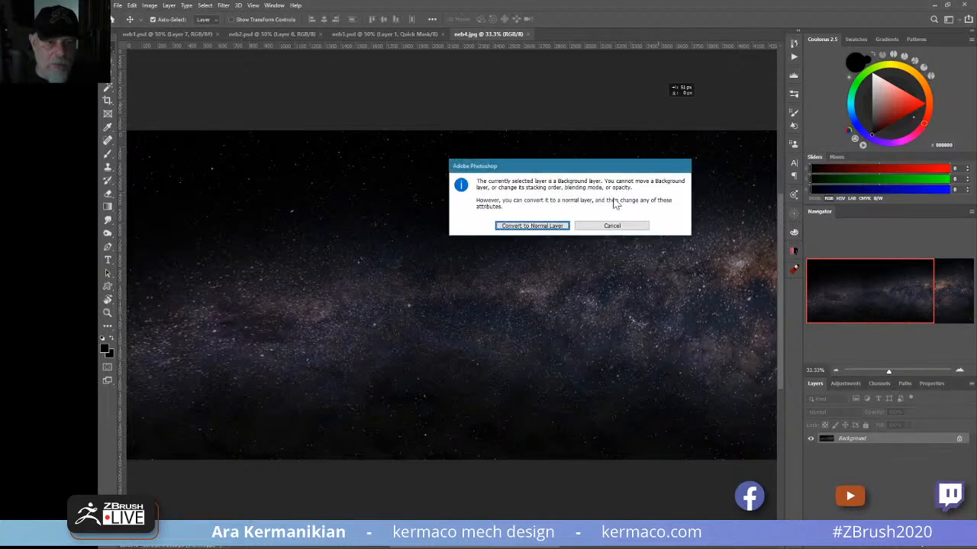
{"action": "left_click", "coordinate": [630, 227]}
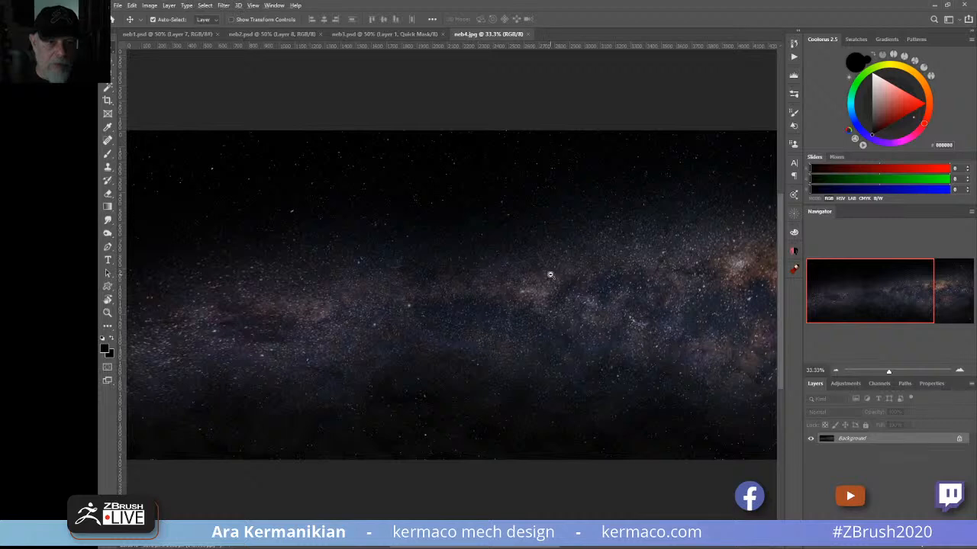
{"action": "key", "text": "alt+space"}
{"action": "left_click_drag", "start_coordinate": [345, 116], "coordinate": [363, 116]}
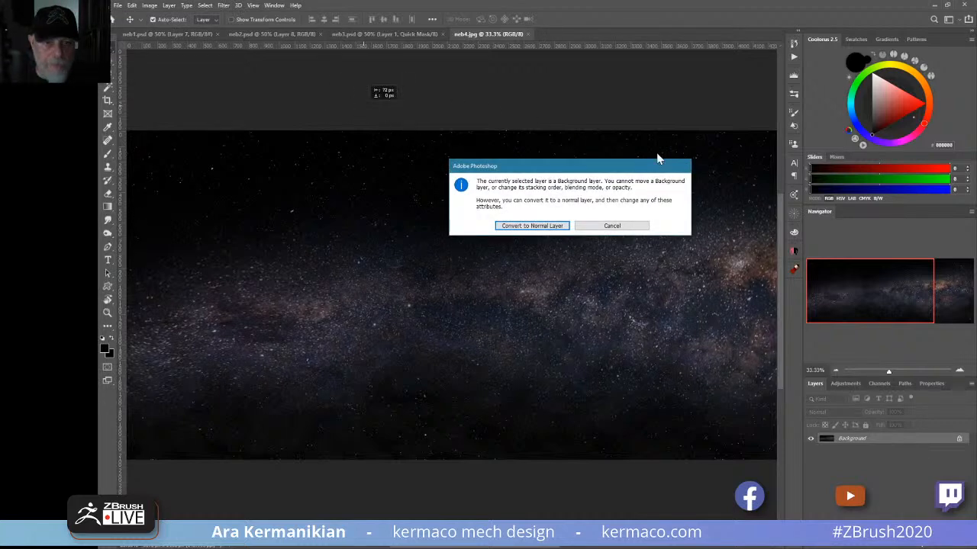
{"action": "left_click", "coordinate": [615, 227]}
- View the entire neb4.jpg background at 16.7% and the entire neb3.psd background at 25%
{"action": "left_click", "coordinate": [544, 240], "text": "alt"}
{"action": "left_click", "coordinate": [542, 250], "text": "alt"}
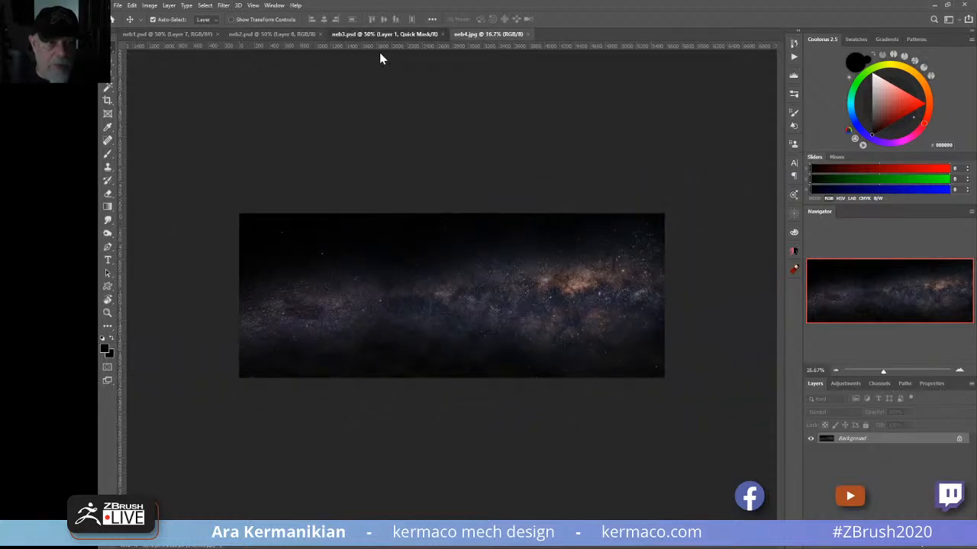
{"action": "left_click", "coordinate": [403, 38]}
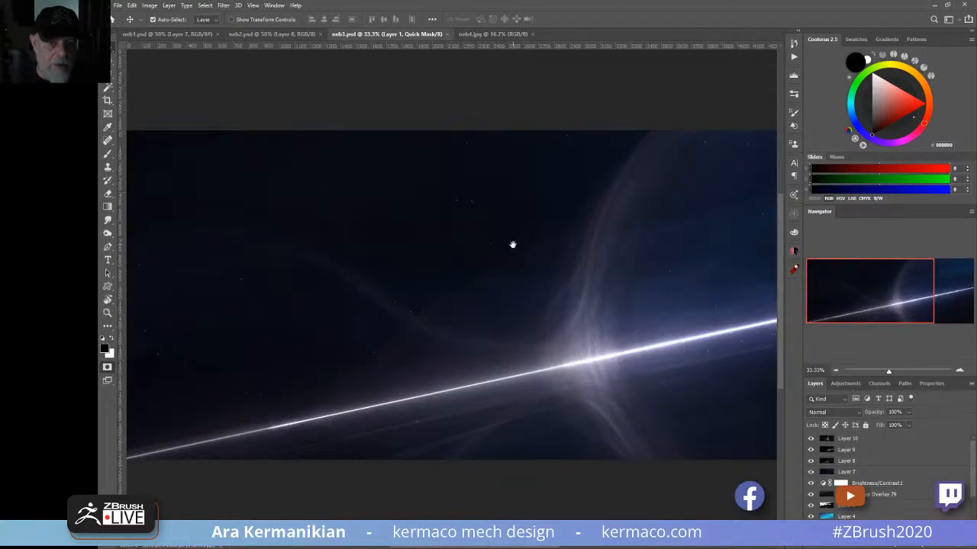
{"action": "left_click", "coordinate": [525, 250], "text": "alt"}
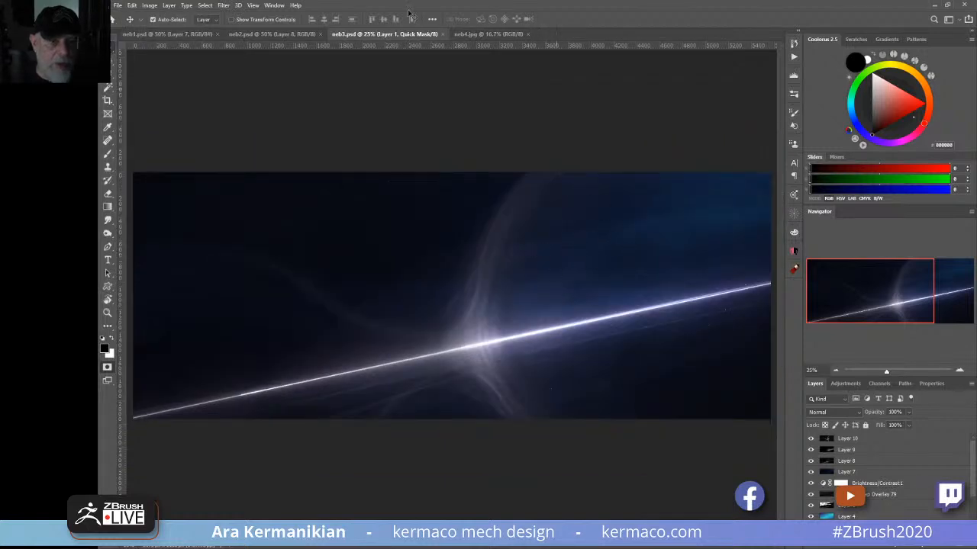
{"action": "key", "text": "alt+space"}
{"action": "left_click", "coordinate": [525, 193]}
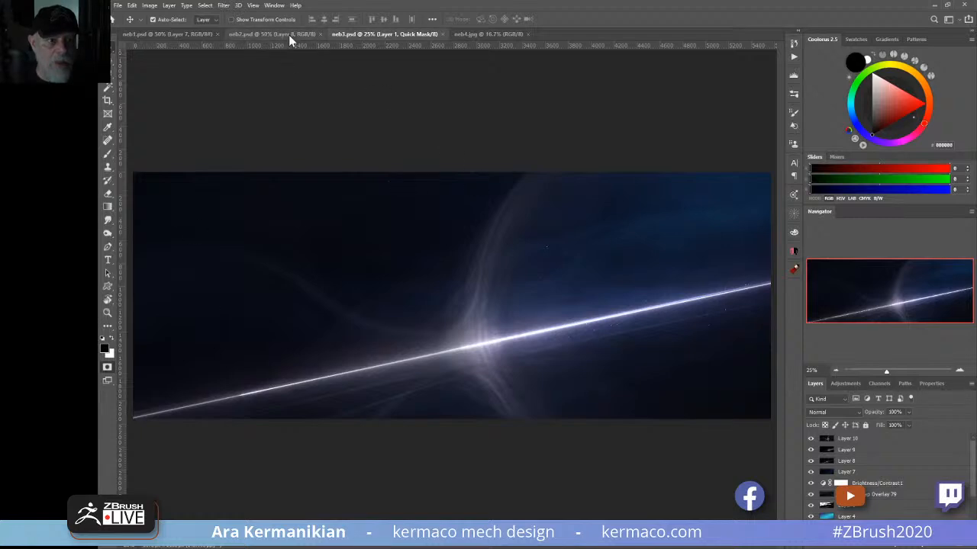
- View the neb2.psd background, and show the entire neb1.psd star field at 25%
{"action": "left_click", "coordinate": [264, 36]}
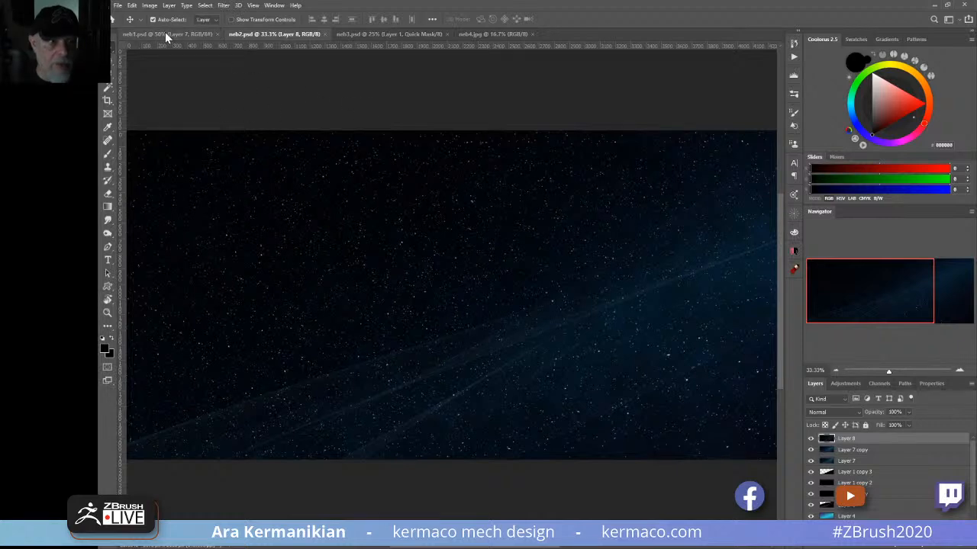
{"action": "left_click", "coordinate": [207, 35]}
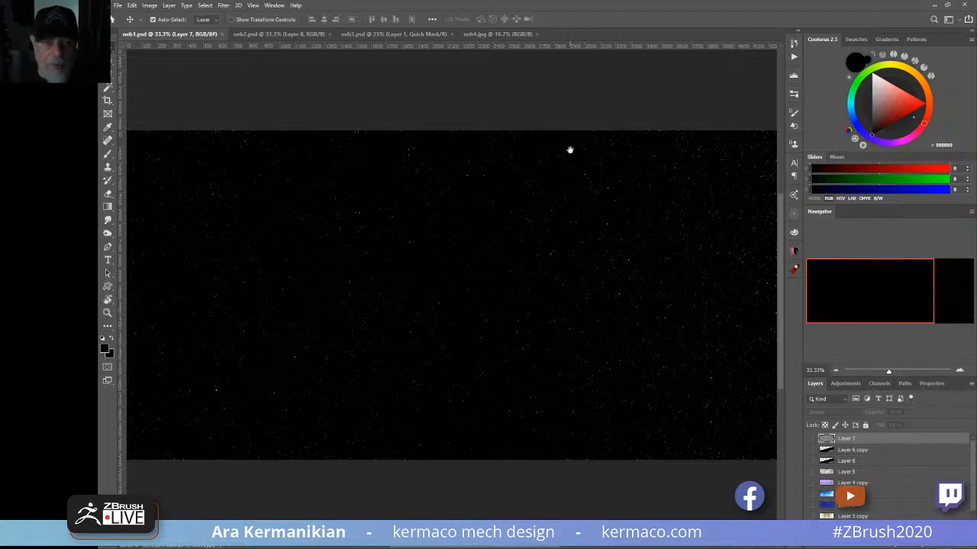
{"action": "left_click_drag", "start_coordinate": [581, 178], "coordinate": [601, 176]}
{"action": "left_click", "coordinate": [576, 204], "text": "alt"}
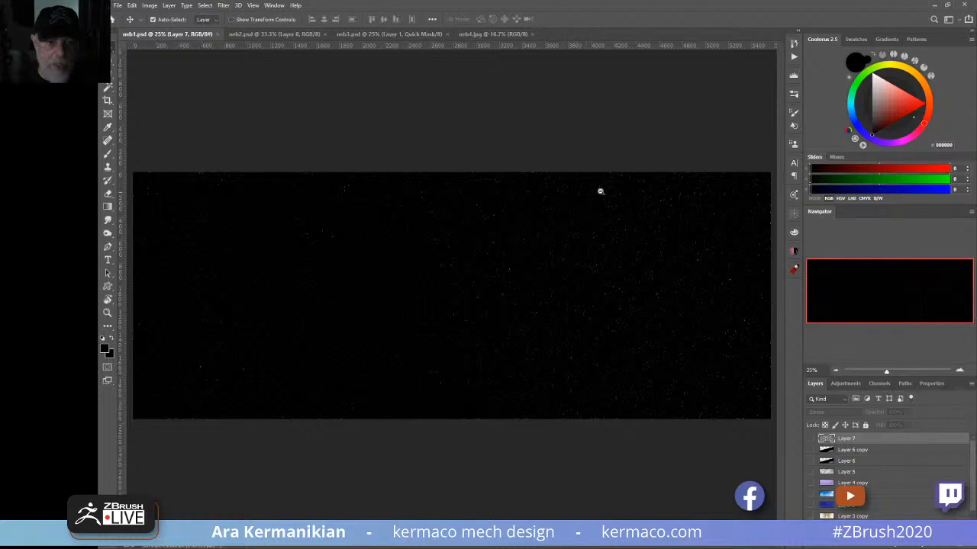
{"action": "left_click", "coordinate": [601, 195], "text": "alt"}
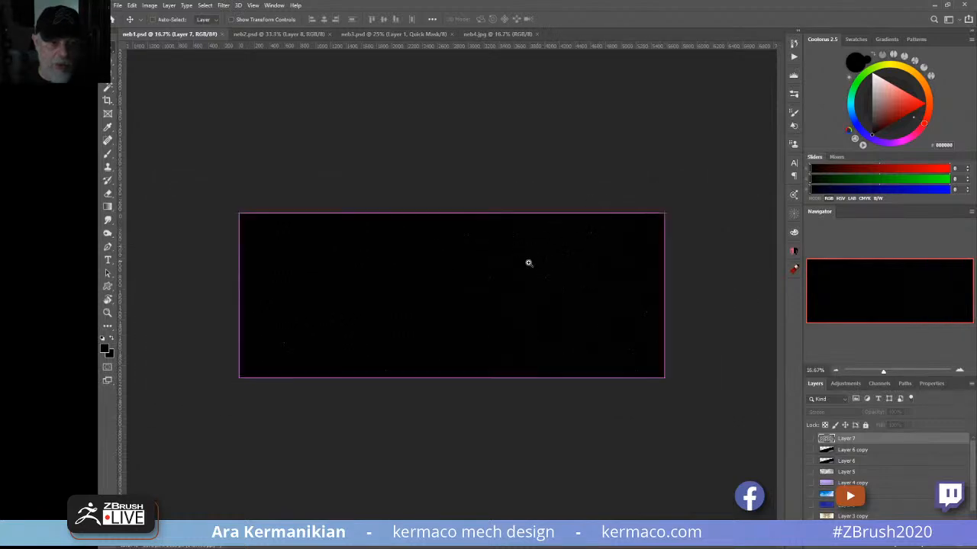
{"action": "key", "text": "ctrl+plus"}
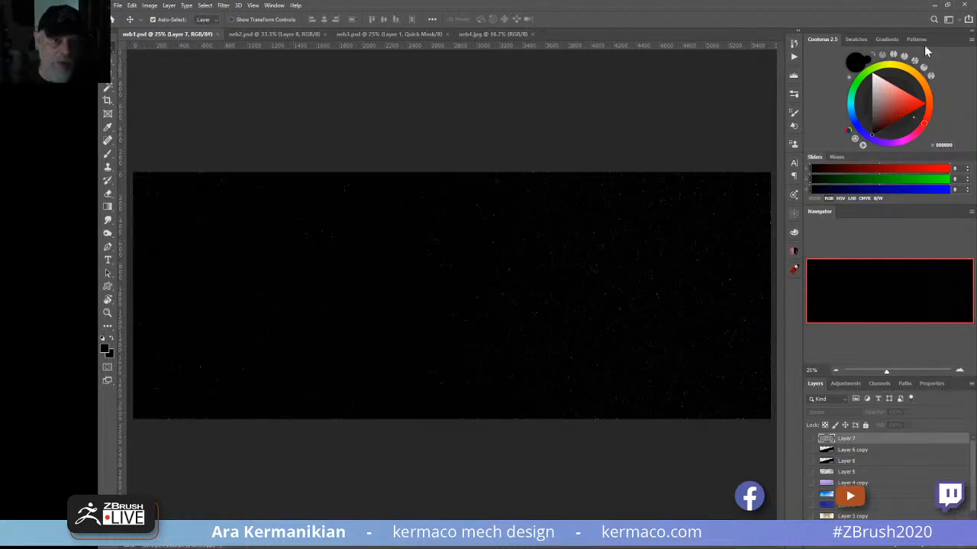
- Return to ZBrush and inspect the spaceship from above and from the side
{"action": "left_click", "coordinate": [933, 5]}
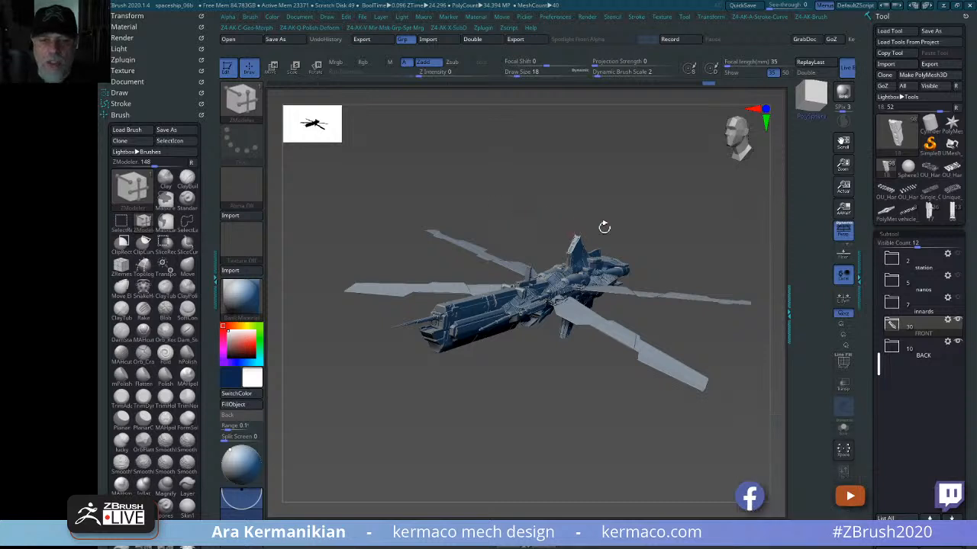
{"action": "left_click_drag", "start_coordinate": [705, 184], "coordinate": [696, 213]}
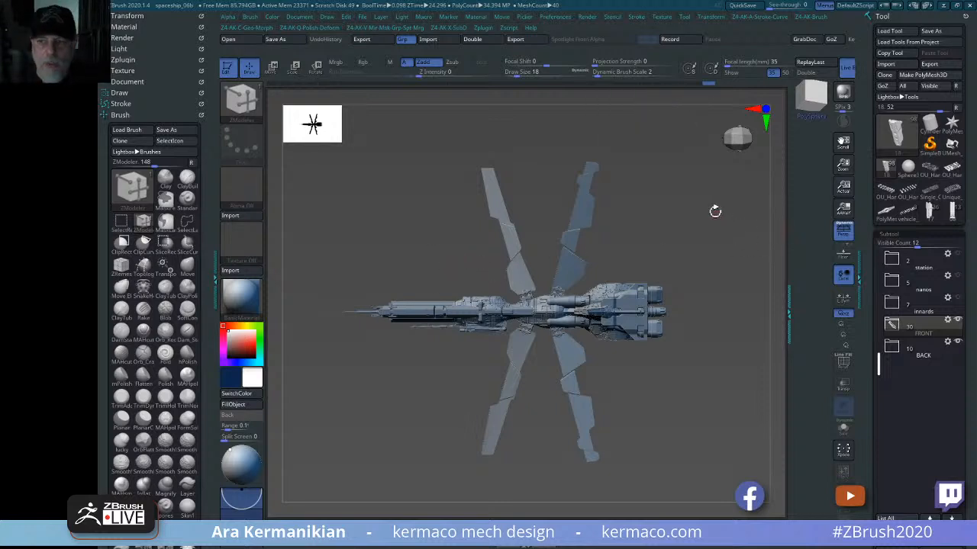
{"action": "left_click_drag", "start_coordinate": [728, 213], "coordinate": [712, 237]}
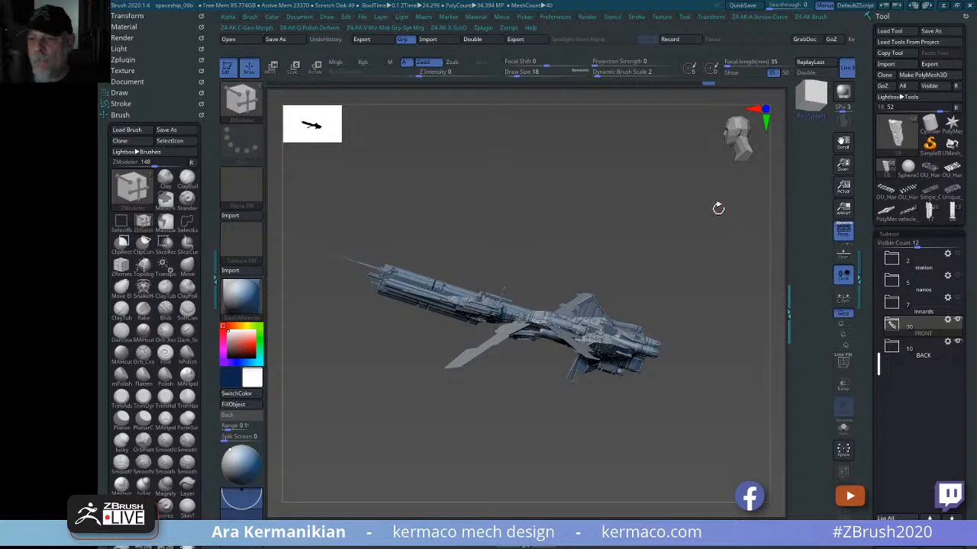
- Hide the BACK subtool folder so only the front half of the spaceship shows
{"action": "left_click_drag", "start_coordinate": [686, 195], "coordinate": [714, 265]}
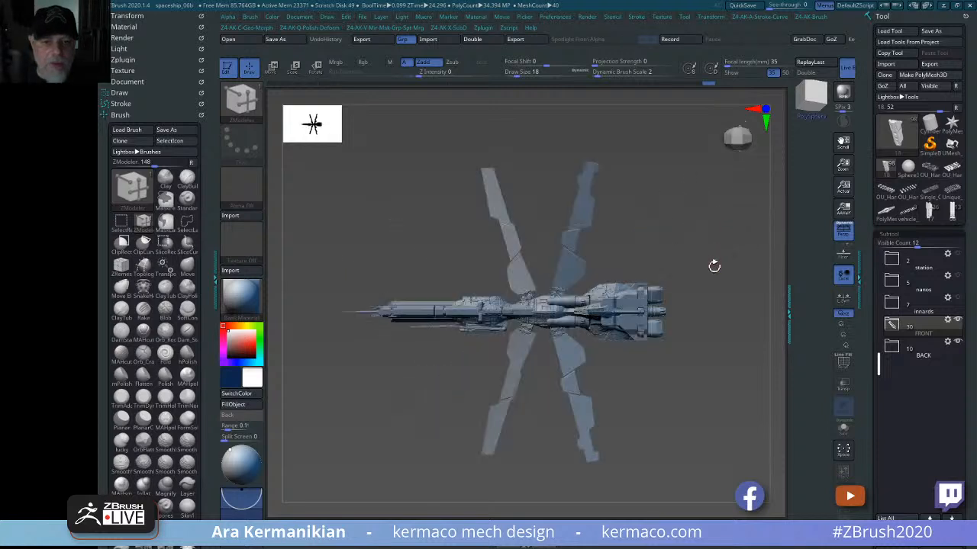
{"action": "left_click_drag", "start_coordinate": [666, 411], "coordinate": [710, 217]}
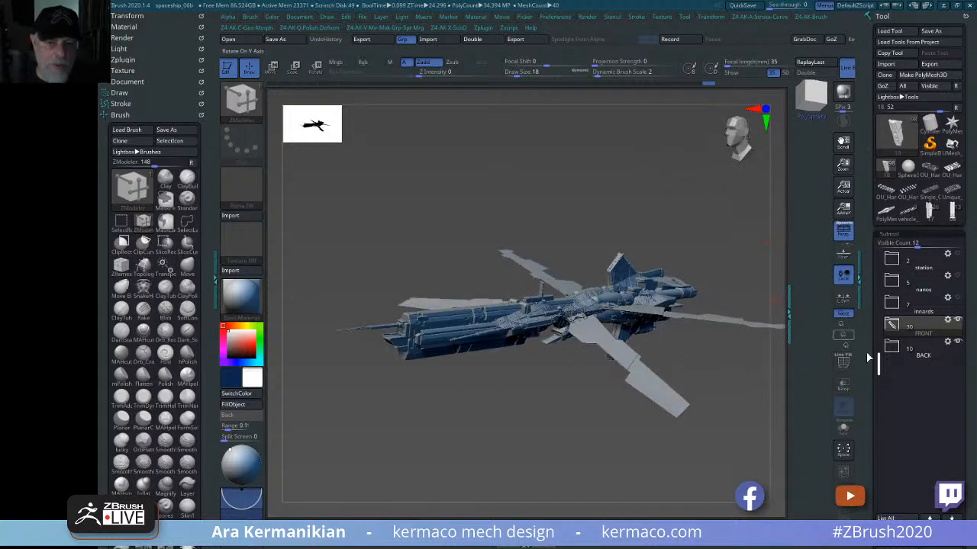
{"action": "mouse_move", "coordinate": [669, 182]}
{"action": "left_mouse_down"}
{"action": "mouse_move", "coordinate": [665, 159]}
{"action": "mouse_move", "coordinate": [673, 174]}
{"action": "left_mouse_up"}
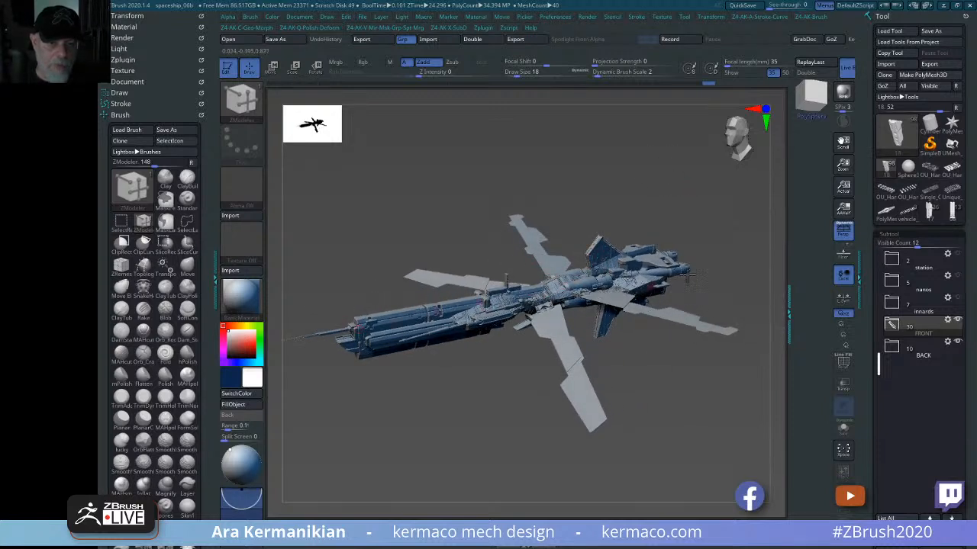
{"action": "left_click", "coordinate": [959, 345]}
{"action": "left_click_drag", "start_coordinate": [713, 321], "coordinate": [580, 250]}
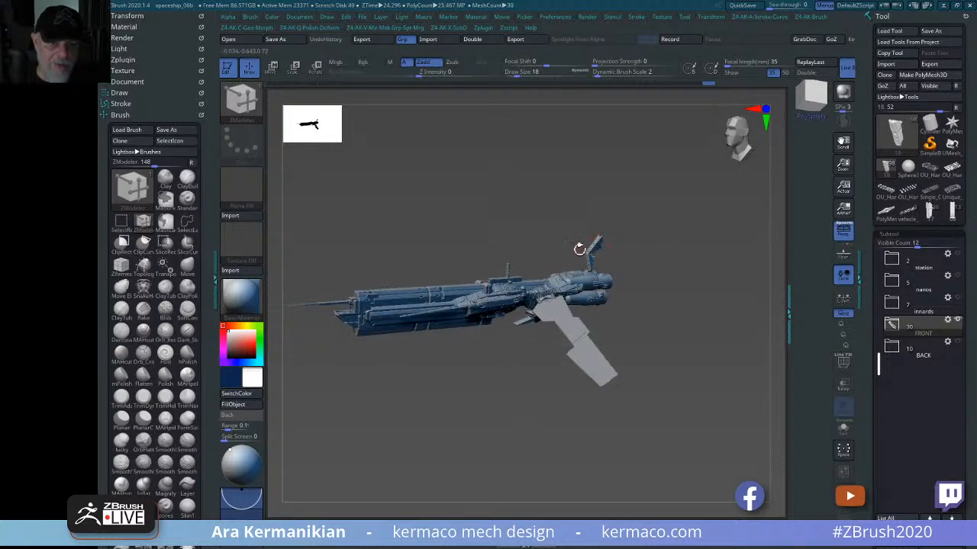
- Expand the FRONT subtool folder and raise the subtool list's Visible Count to 24
{"action": "left_click", "coordinate": [890, 324]}
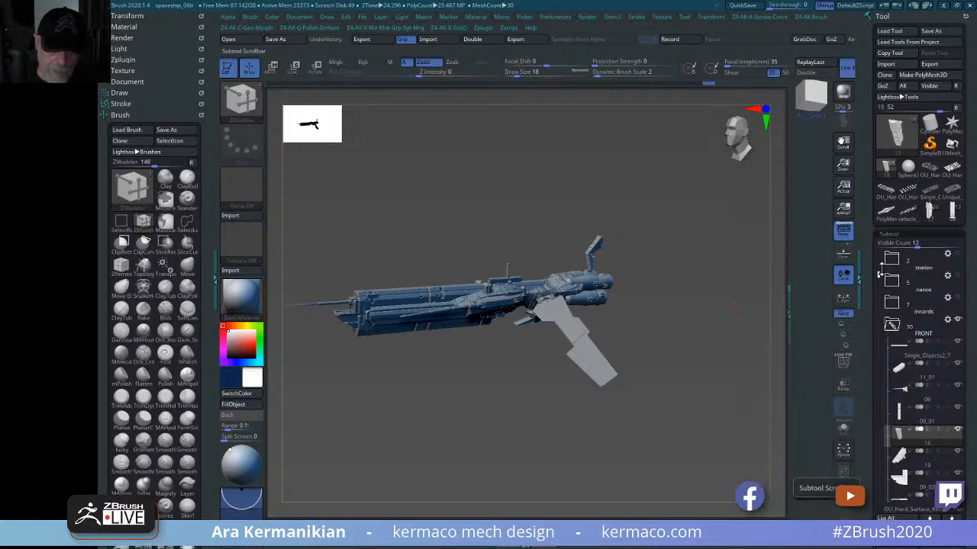
{"action": "left_click_drag", "start_coordinate": [879, 273], "coordinate": [880, 302]}
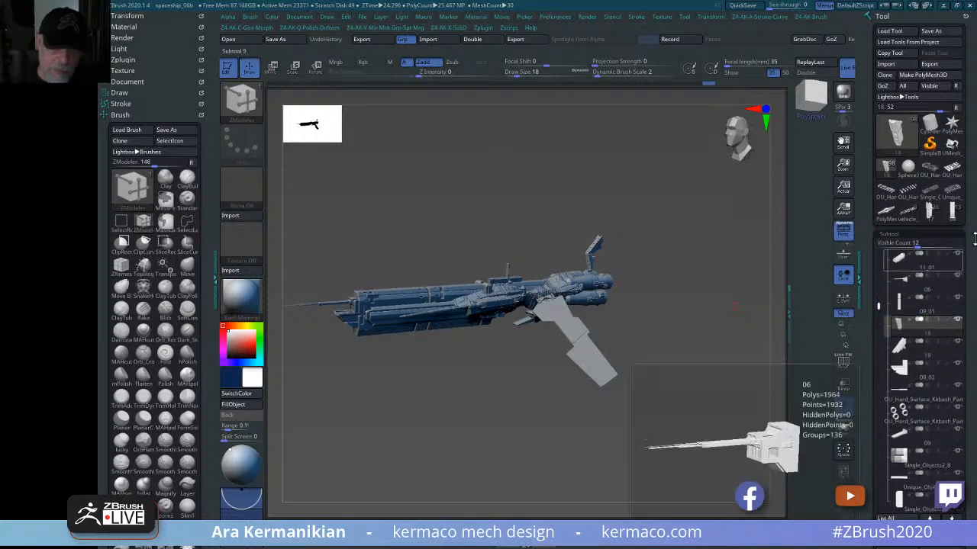
{"action": "left_click_drag", "start_coordinate": [875, 229], "coordinate": [882, 143]}
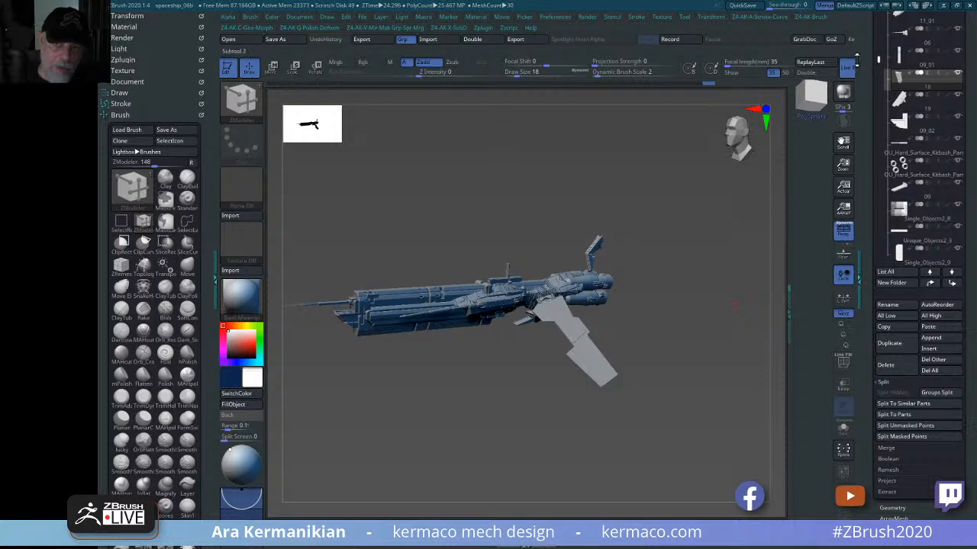
{"action": "left_click_drag", "start_coordinate": [867, 59], "coordinate": [848, 110]}
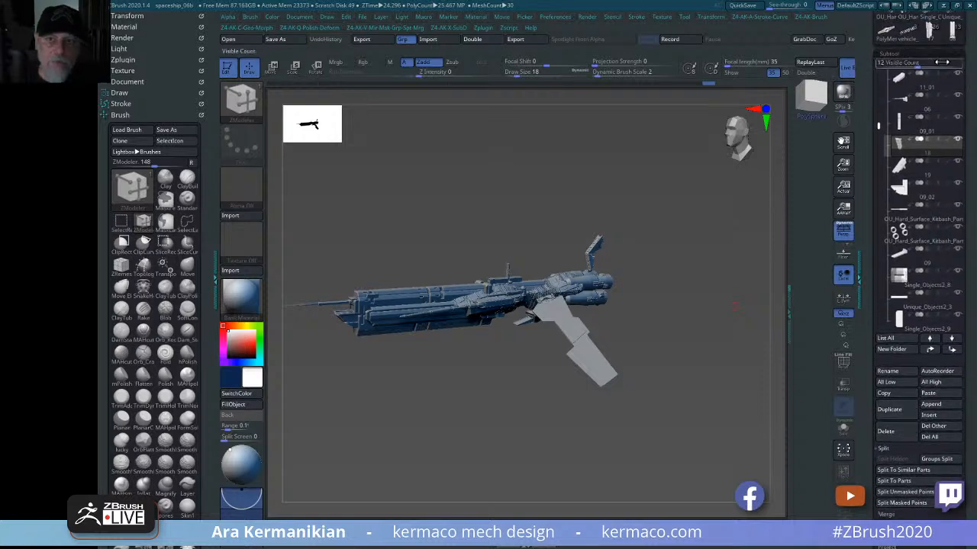
{"action": "left_click_drag", "start_coordinate": [918, 66], "coordinate": [951, 75]}
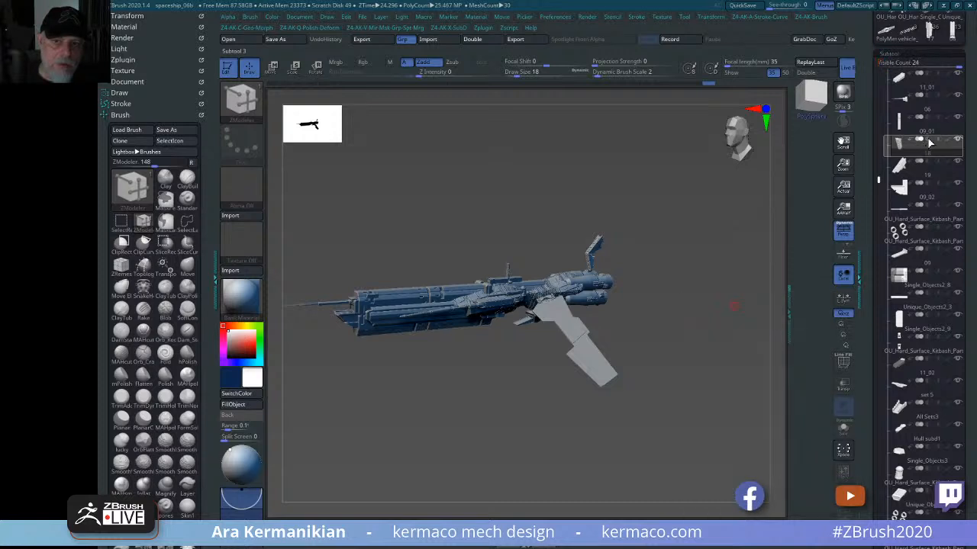
- Move subtools 18 and 19 out of the FRONT folder, placing 18 in the innards folder and 19 just above FRONT
{"action": "scroll", "coordinate": [925, 147], "scroll_direction": "up", "scroll_amount": 3}
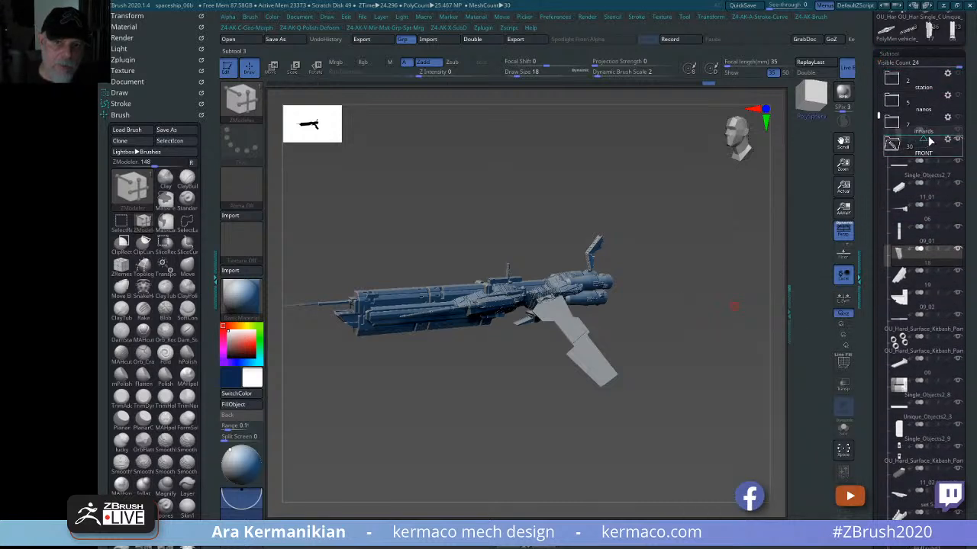
{"action": "left_click_drag", "start_coordinate": [929, 142], "coordinate": [929, 143]}
{"action": "mouse_move", "coordinate": [921, 281]}
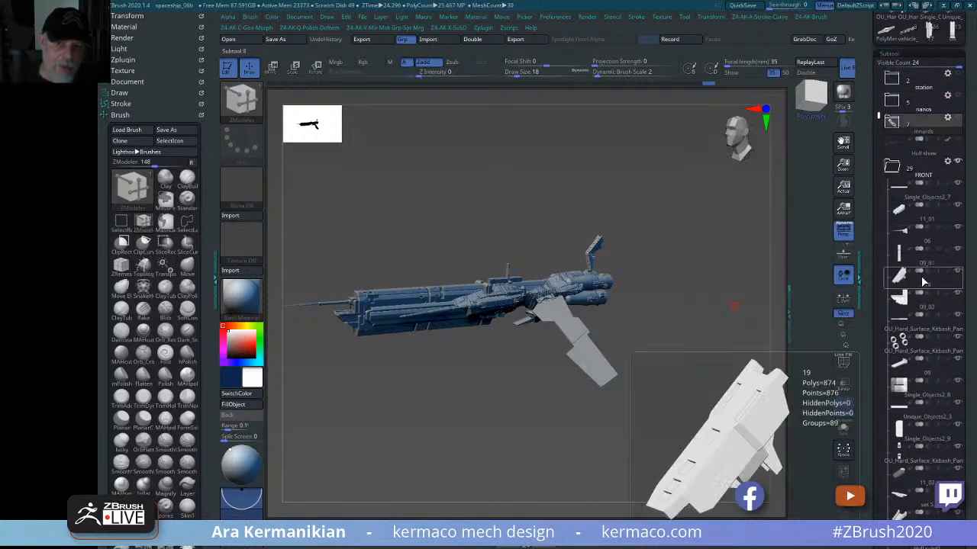
{"action": "left_click_drag", "start_coordinate": [923, 280], "coordinate": [955, 161]}
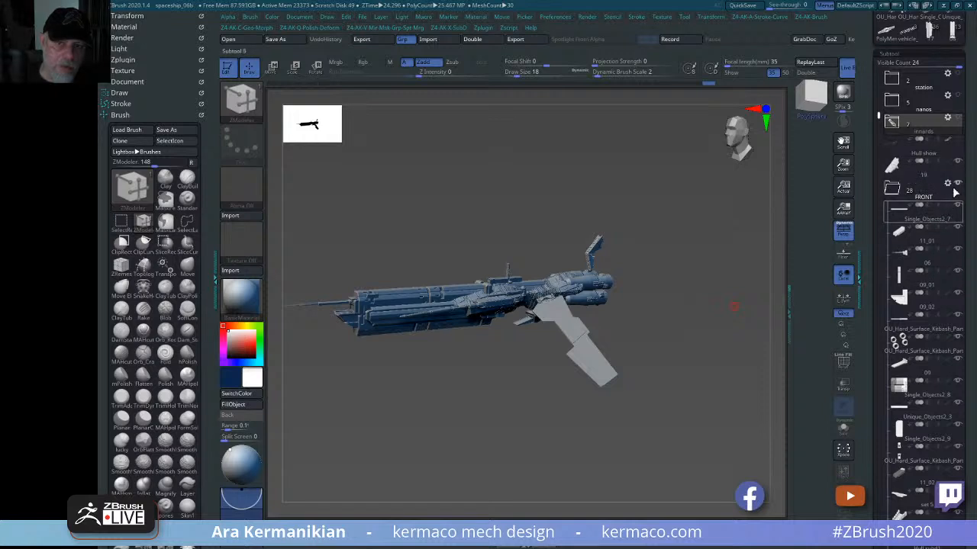
{"action": "mouse_move", "coordinate": [930, 149]}
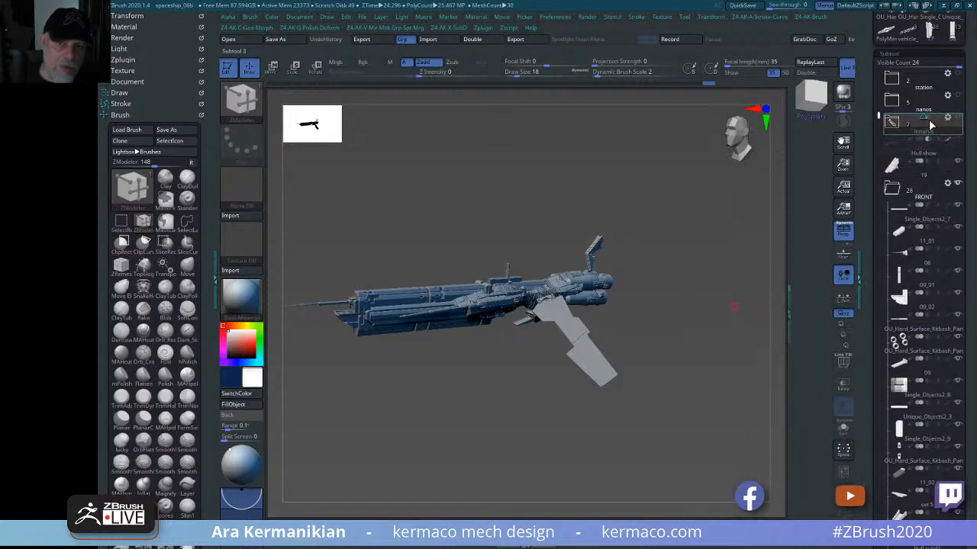
{"action": "left_click_drag", "start_coordinate": [931, 132], "coordinate": [931, 132]}
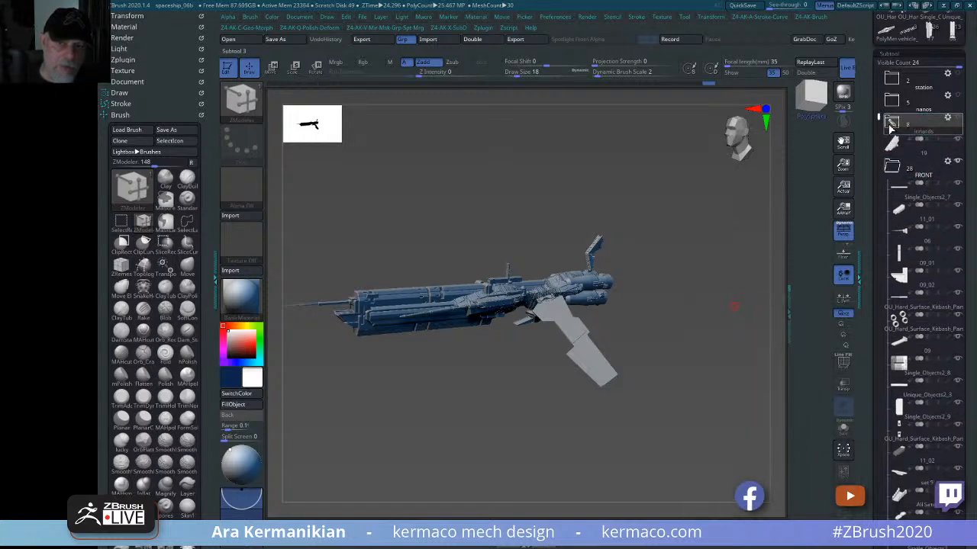
- Collapse the FRONT folder and move subtool 19 into the BACK folder
{"action": "left_click", "coordinate": [894, 171]}
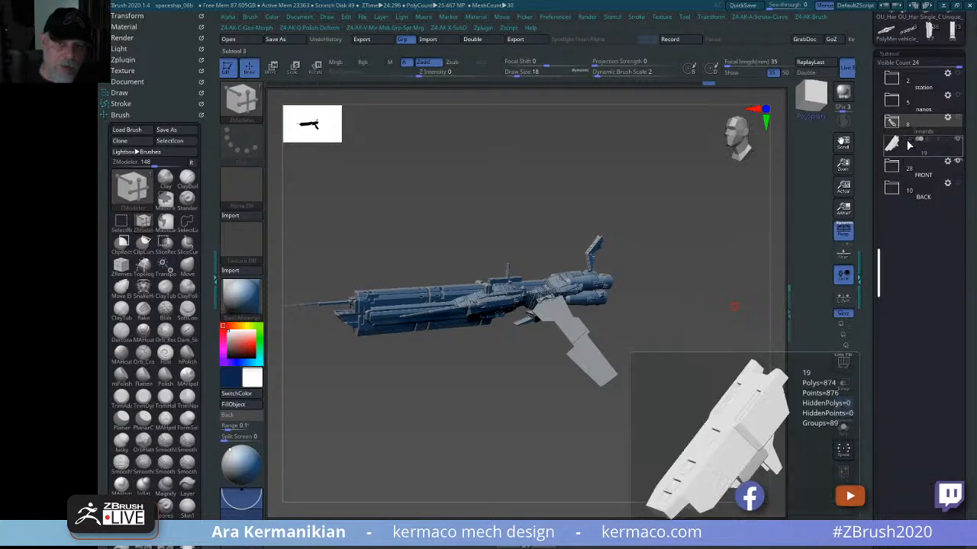
{"action": "left_click", "coordinate": [897, 191]}
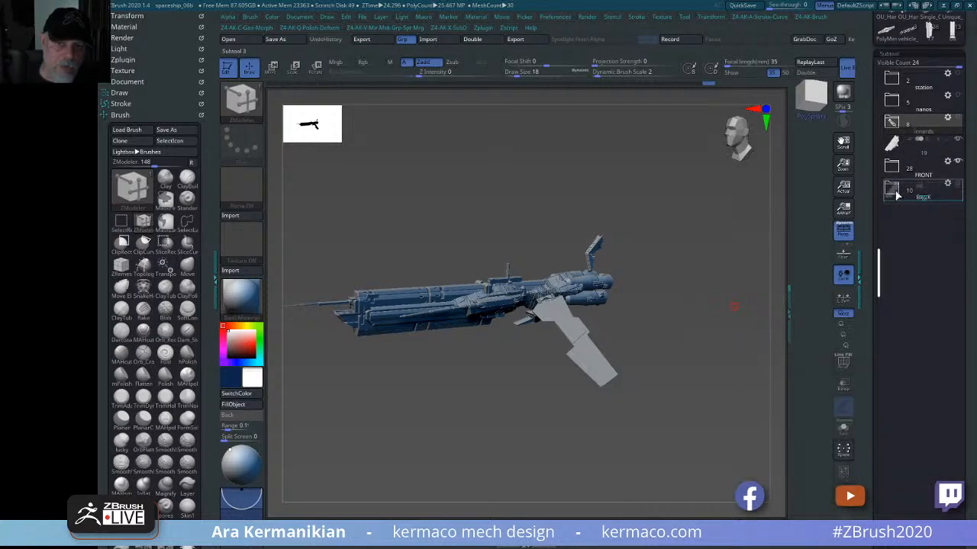
{"action": "left_click_drag", "start_coordinate": [898, 196], "coordinate": [913, 183]}
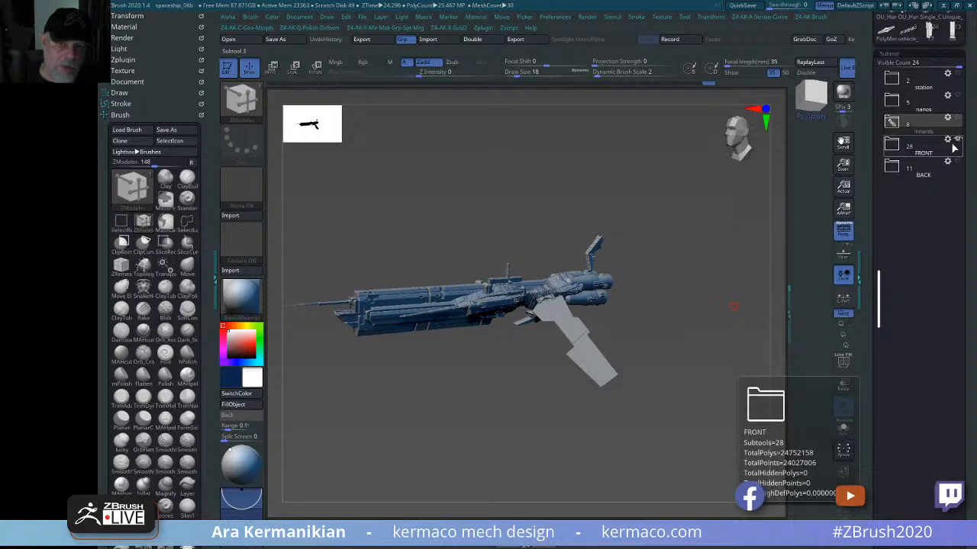
- Move subtool 18 from the innards folder into BACK, and make the collapsed FRONT folder active
{"action": "left_click", "coordinate": [918, 126]}
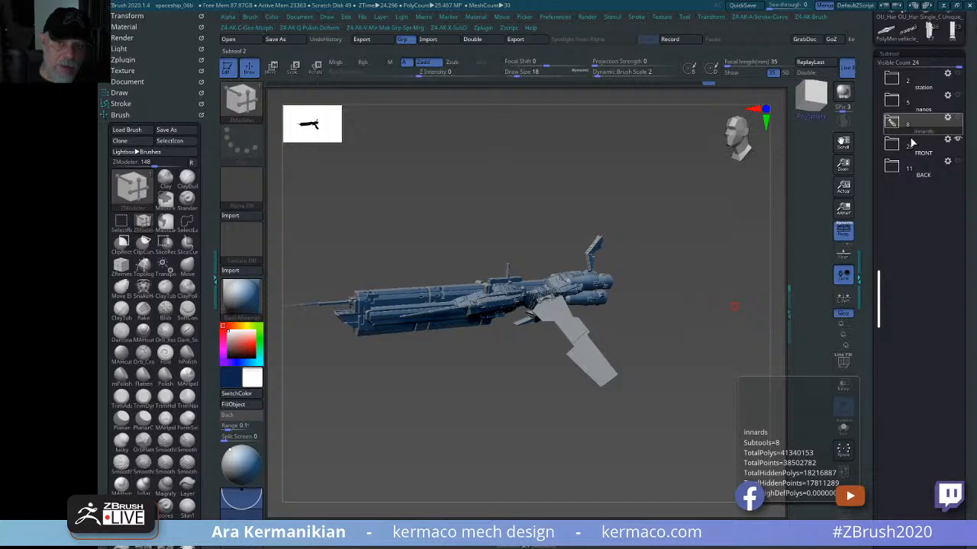
{"action": "left_click", "coordinate": [892, 123]}
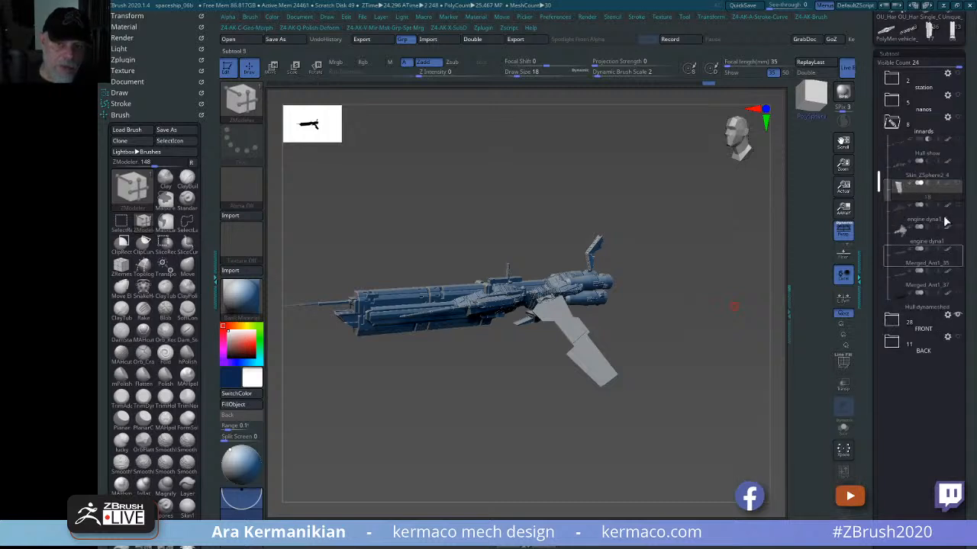
{"action": "left_click_drag", "start_coordinate": [928, 193], "coordinate": [901, 351]}
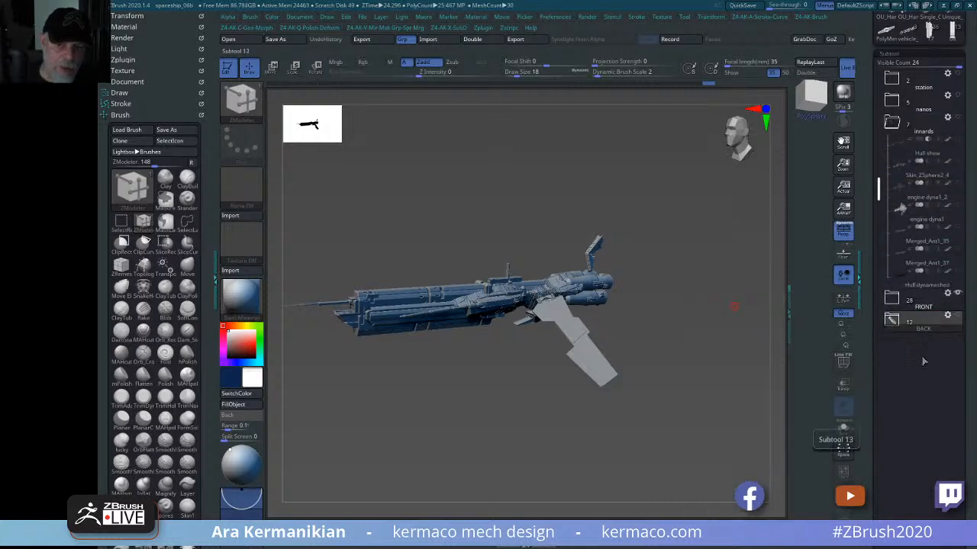
{"action": "left_click", "coordinate": [892, 123]}
{"action": "left_click", "coordinate": [911, 149]}
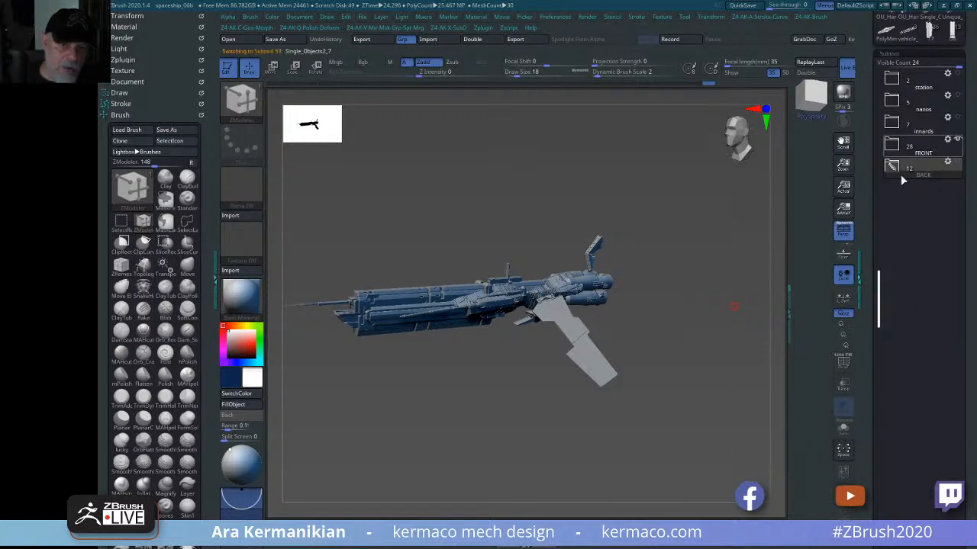
- Examine the front half of the spaceship from several angles, including a close view of the module beneath its hull
{"action": "left_click_drag", "start_coordinate": [645, 229], "coordinate": [872, 192]}
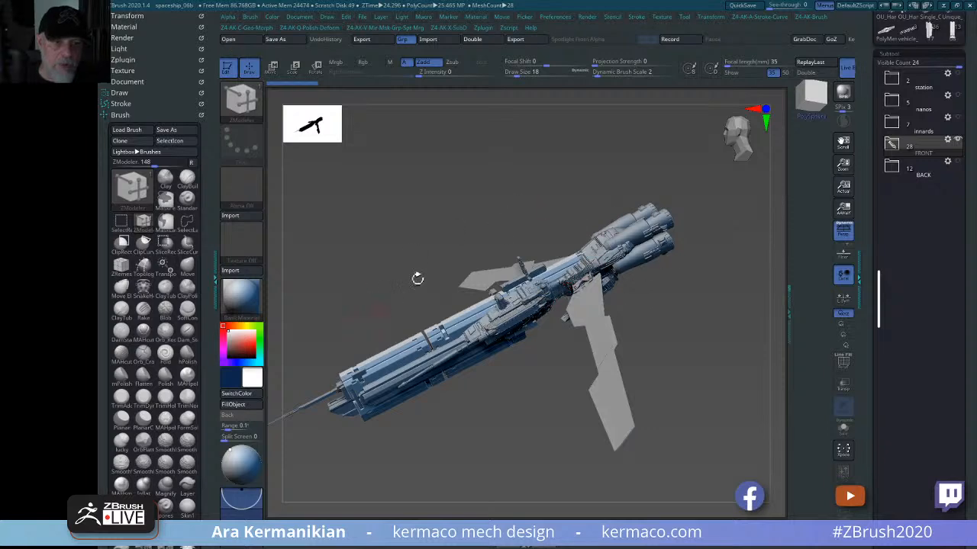
{"action": "left_click_drag", "start_coordinate": [464, 427], "coordinate": [558, 447]}
{"action": "left_click_drag", "start_coordinate": [603, 385], "coordinate": [580, 271]}
{"action": "left_click_drag", "start_coordinate": [606, 338], "coordinate": [623, 370]}
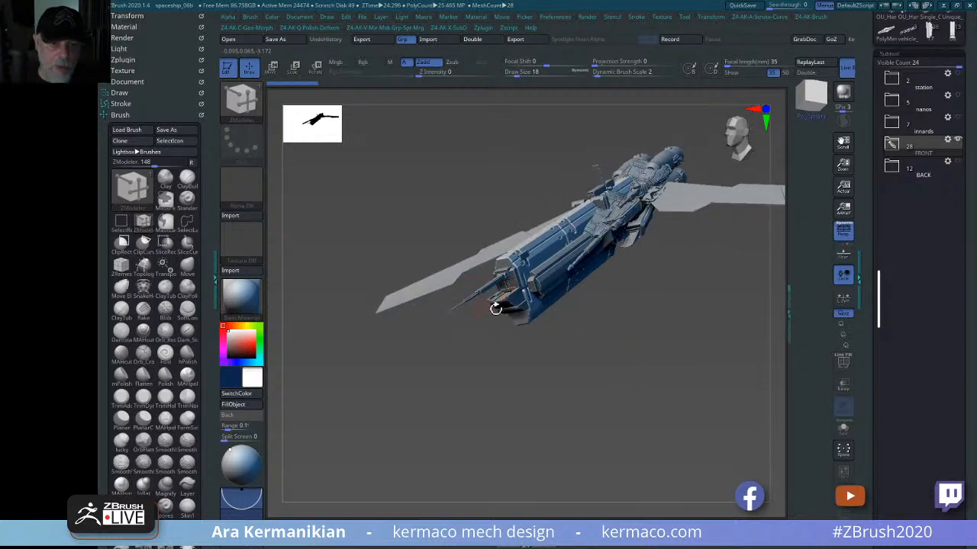
{"action": "left_click_drag", "start_coordinate": [712, 312], "coordinate": [603, 233]}
{"action": "left_click_drag", "start_coordinate": [646, 320], "coordinate": [554, 320], "text": "shift"}
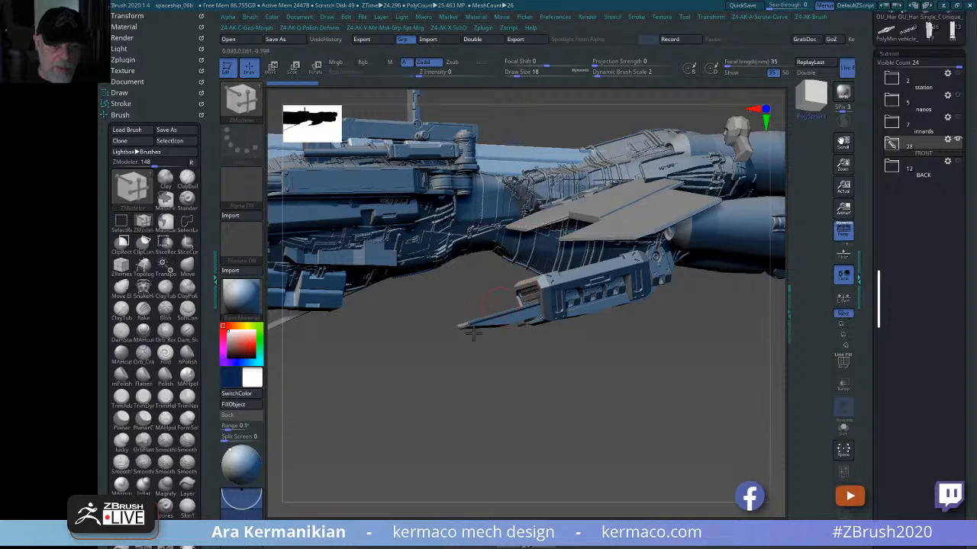
{"action": "left_click_drag", "start_coordinate": [543, 381], "coordinate": [561, 351]}
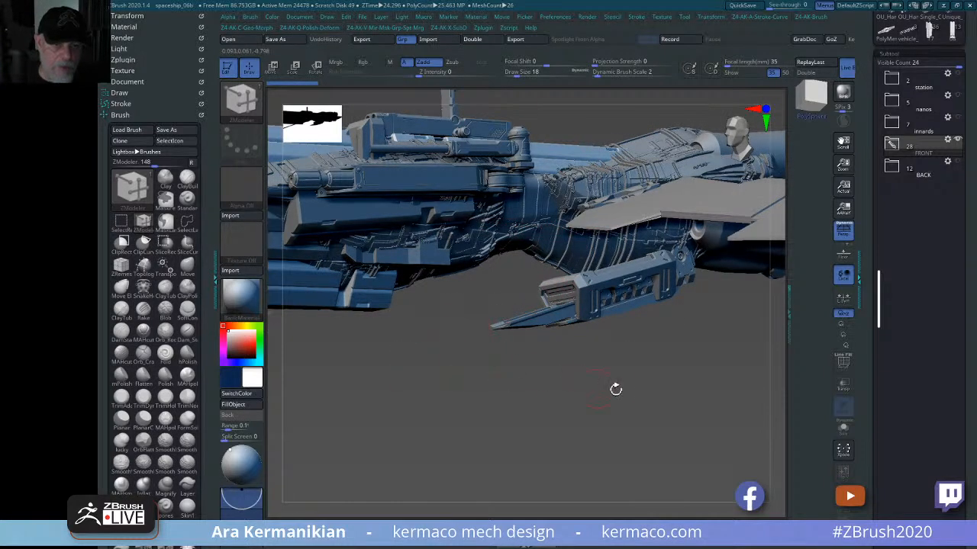
{"action": "left_click_drag", "start_coordinate": [616, 389], "coordinate": [559, 257]}
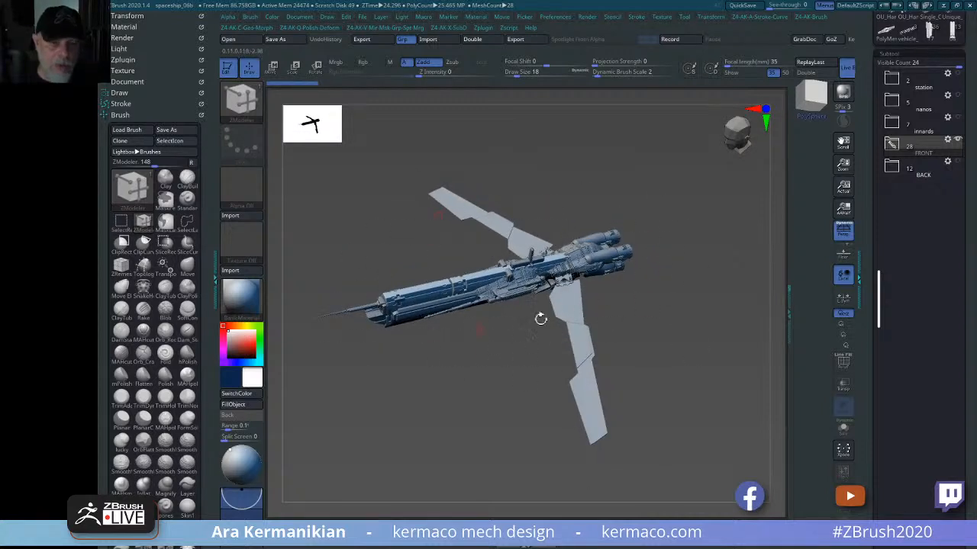
- Toggle the BACK folder's visibility to compare the front half with the whole spaceship, leaving the folder shown
{"action": "left_click", "coordinate": [958, 162]}
{"action": "left_click_drag", "start_coordinate": [677, 279], "coordinate": [727, 223]}
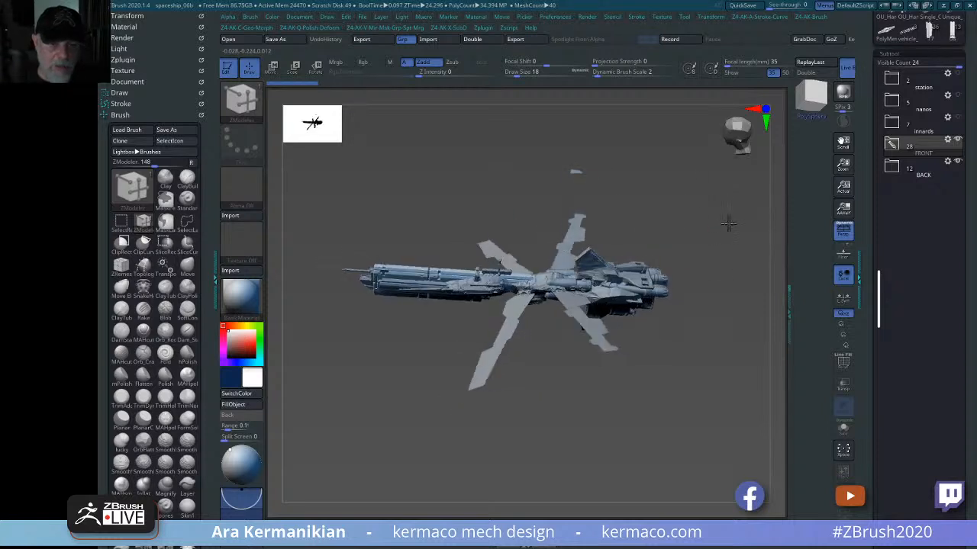
{"action": "mouse_move", "coordinate": [959, 145]}
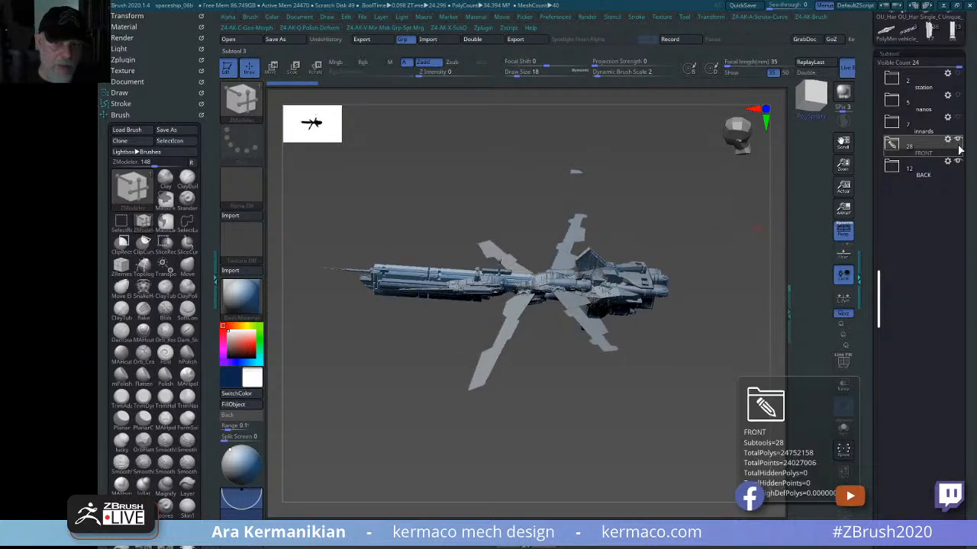
{"action": "left_click", "coordinate": [957, 161]}
{"action": "mouse_move", "coordinate": [681, 240]}
{"action": "left_mouse_down"}
{"action": "mouse_move", "coordinate": [643, 270]}
{"action": "mouse_move", "coordinate": [682, 281]}
{"action": "mouse_move", "coordinate": [697, 233]}
{"action": "mouse_move", "coordinate": [709, 235]}
{"action": "mouse_move", "coordinate": [672, 252]}
{"action": "left_mouse_up"}
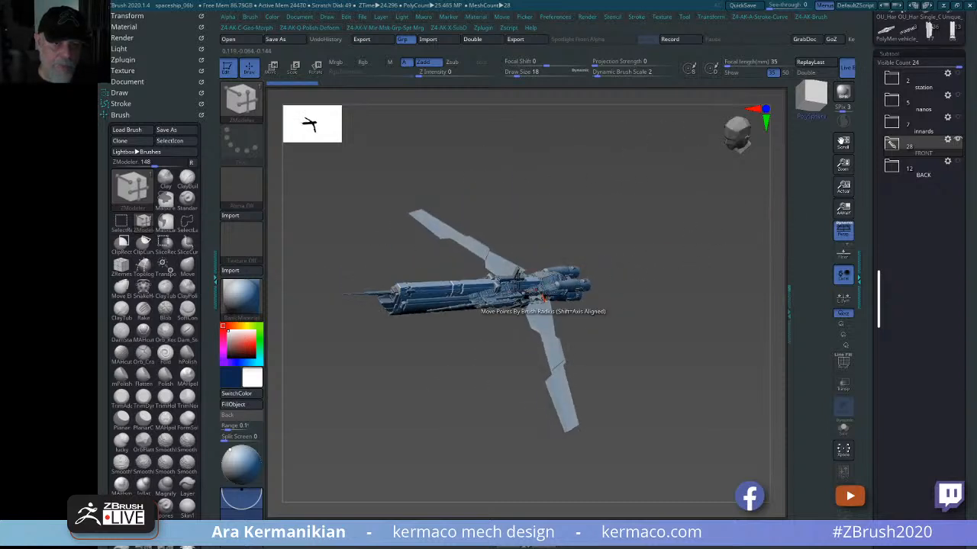
{"action": "left_click", "coordinate": [957, 162]}
- Examine the wing hinges and engines up close, and check the wing panels from several angles
{"action": "left_click_drag", "start_coordinate": [689, 239], "coordinate": [561, 229]}
{"action": "left_click_drag", "start_coordinate": [664, 343], "coordinate": [674, 389], "text": "alt"}
{"action": "left_click_drag", "start_coordinate": [445, 376], "coordinate": [333, 378], "text": "alt"}
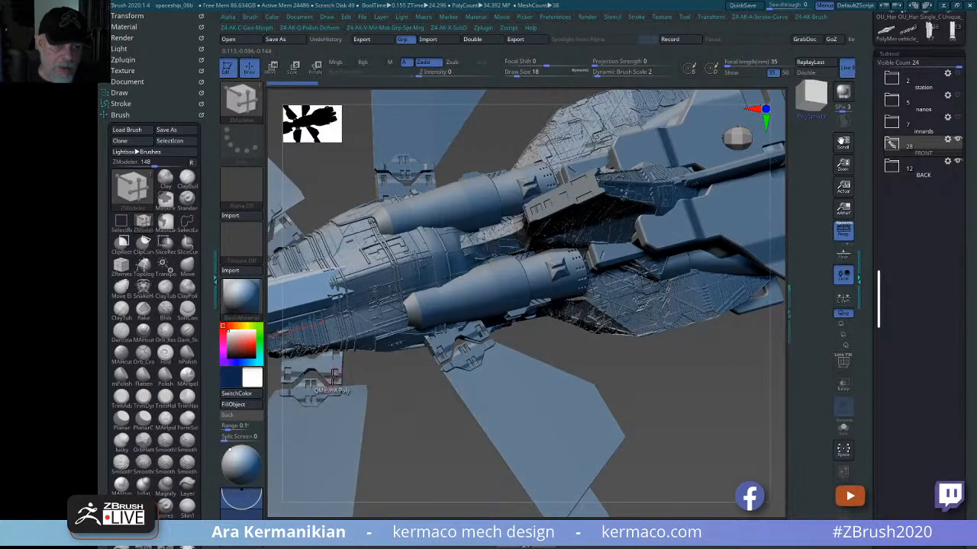
{"action": "left_click_drag", "start_coordinate": [414, 429], "coordinate": [377, 381]}
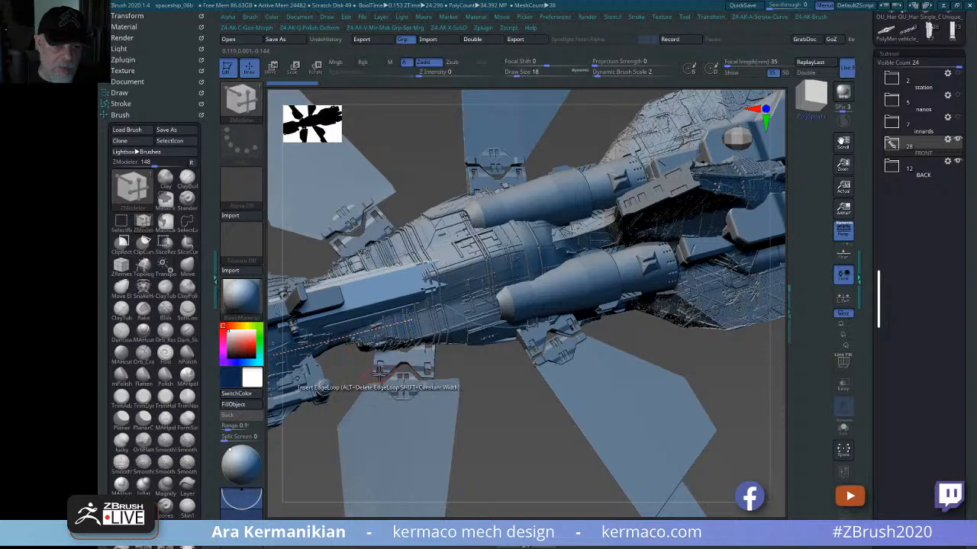
{"action": "left_click_drag", "start_coordinate": [478, 454], "coordinate": [552, 290]}
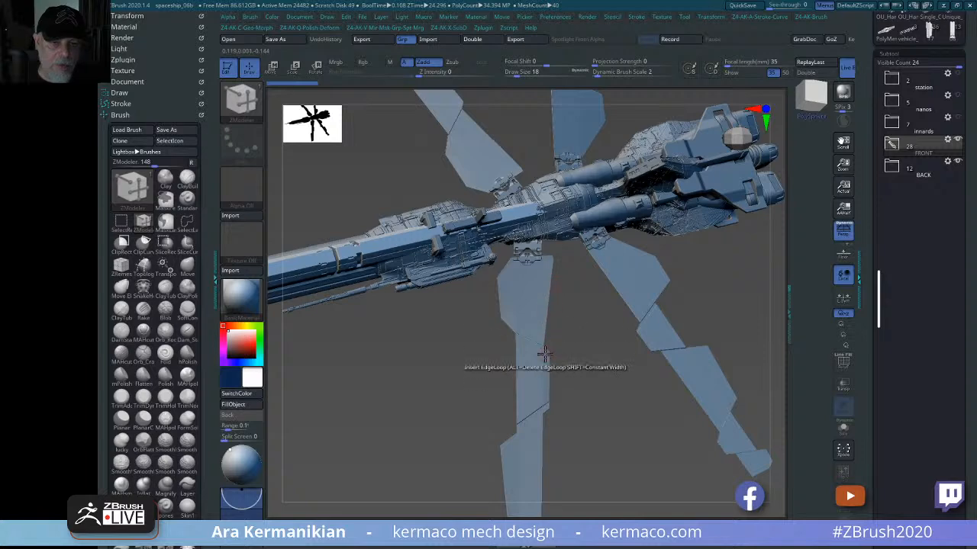
{"action": "left_click_drag", "start_coordinate": [587, 367], "coordinate": [575, 266]}
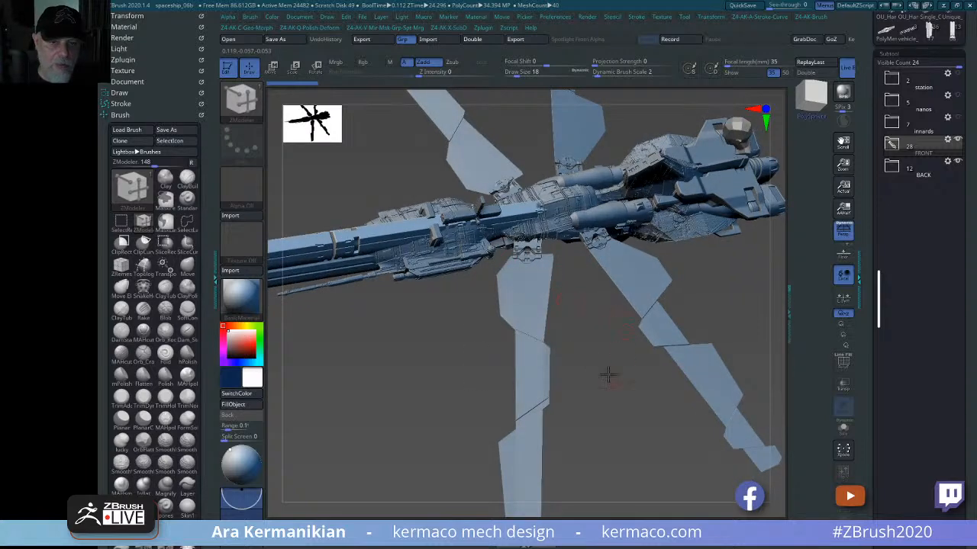
{"action": "left_click_drag", "start_coordinate": [608, 374], "coordinate": [592, 295]}
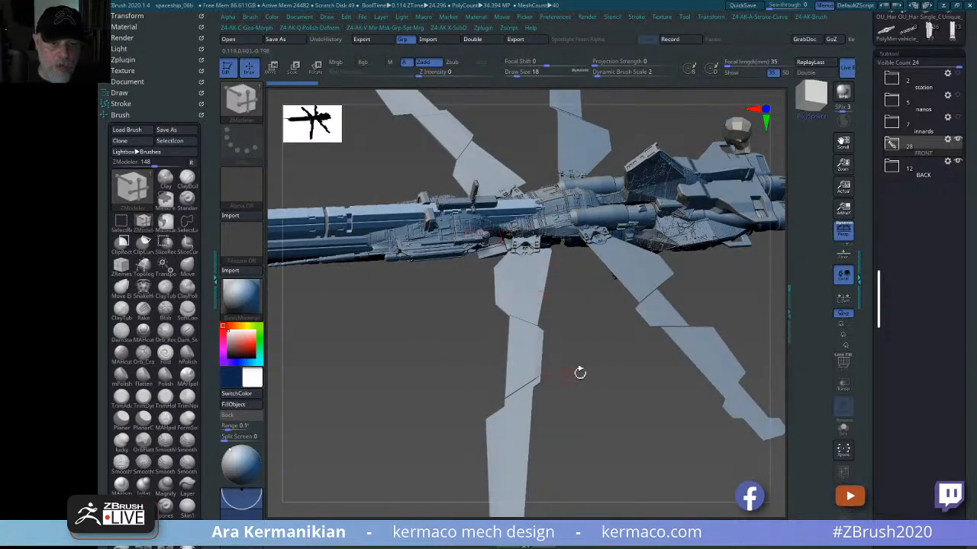
{"action": "left_click_drag", "start_coordinate": [610, 401], "coordinate": [675, 256]}
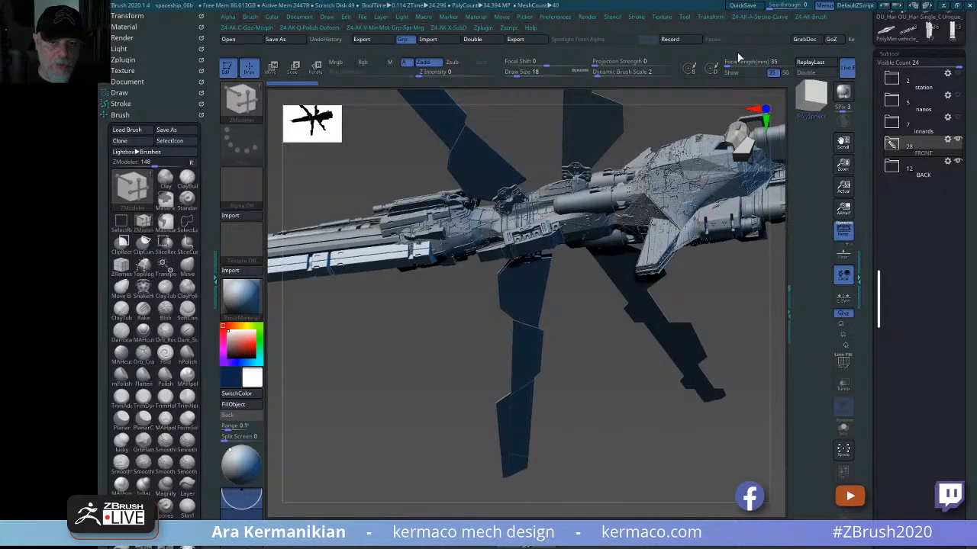
- Examine the whole spaceship from above, the front and the side to judge the wing and hull proportions
{"action": "left_click_drag", "start_coordinate": [708, 187], "coordinate": [598, 382]}
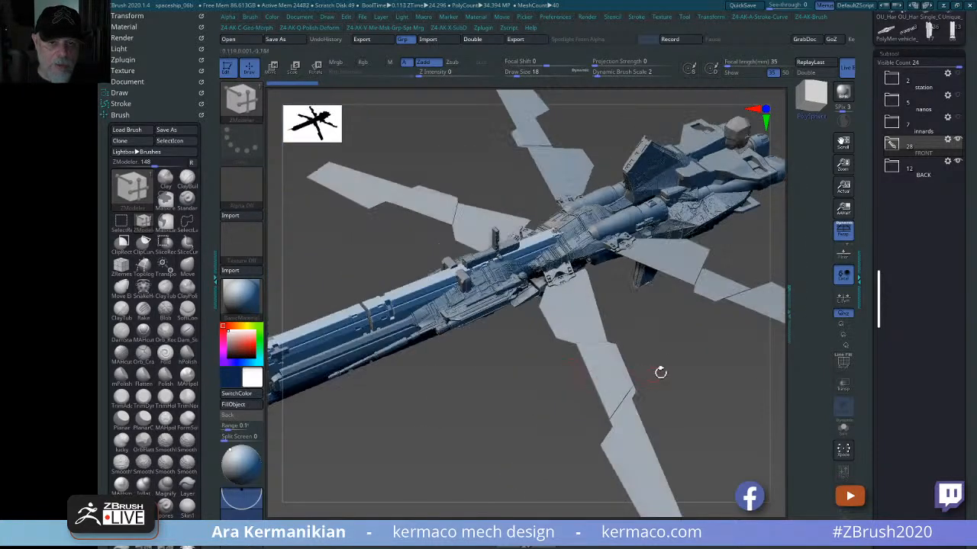
{"action": "left_click_drag", "start_coordinate": [658, 371], "coordinate": [464, 334]}
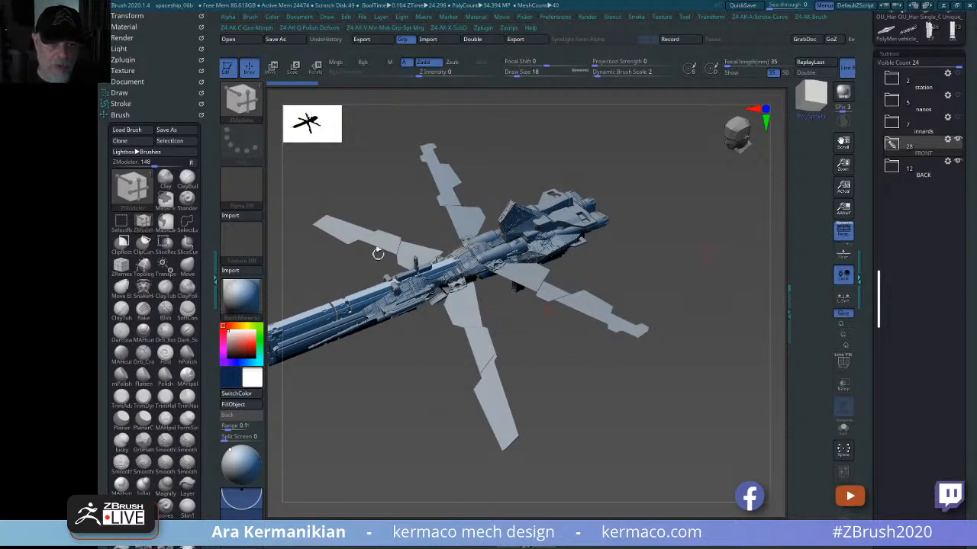
{"action": "left_click_drag", "start_coordinate": [666, 229], "coordinate": [715, 254]}
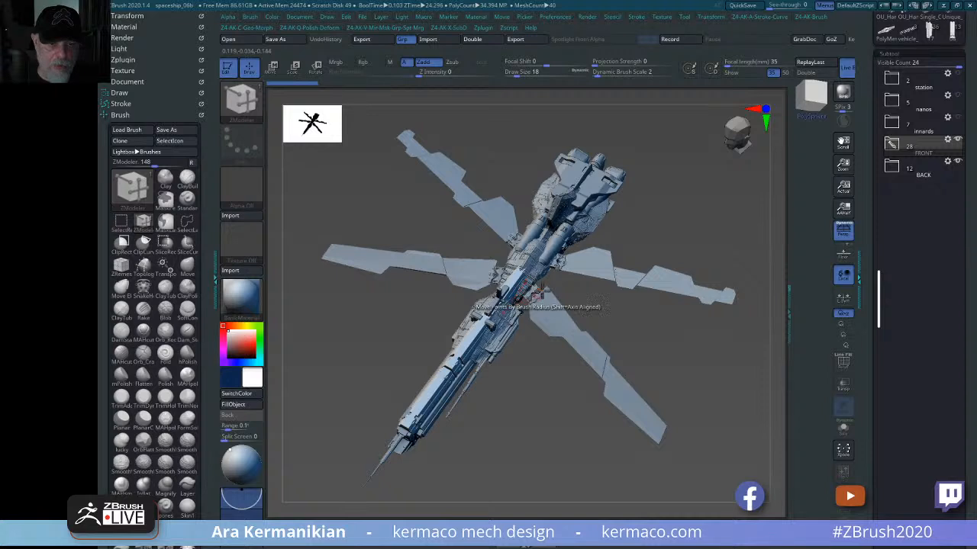
{"action": "left_click_drag", "start_coordinate": [633, 339], "coordinate": [700, 209]}
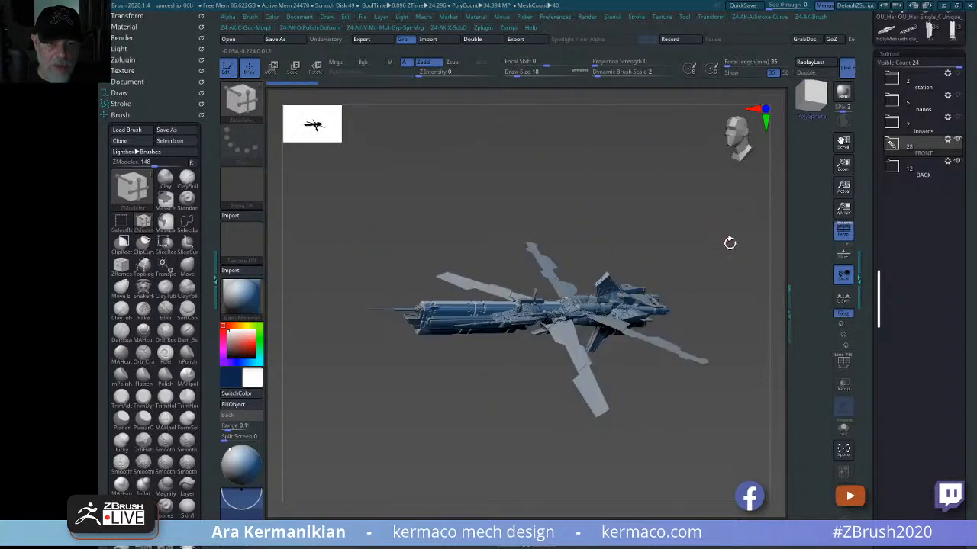
{"action": "left_click_drag", "start_coordinate": [729, 243], "coordinate": [670, 177]}
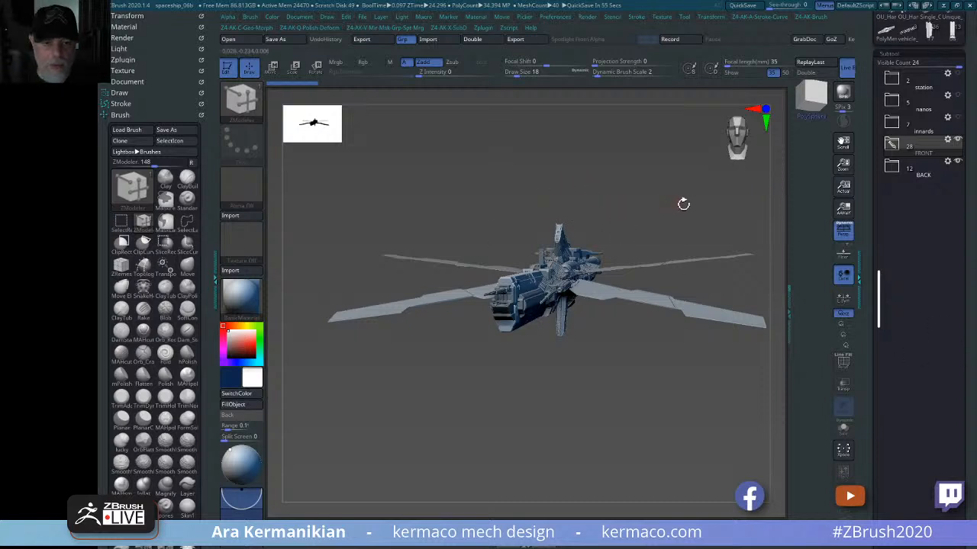
{"action": "left_click_drag", "start_coordinate": [691, 203], "coordinate": [679, 187]}
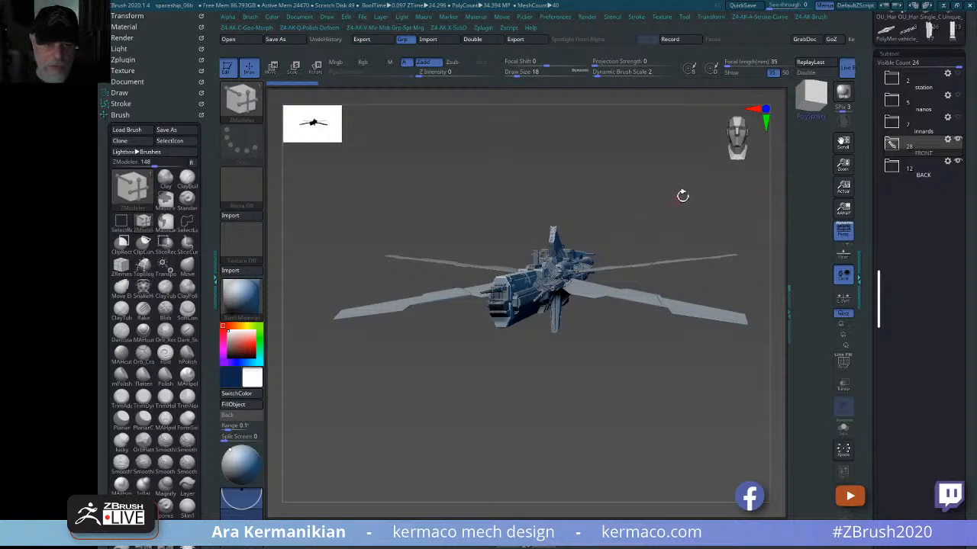
{"action": "left_click_drag", "start_coordinate": [682, 196], "coordinate": [618, 166]}
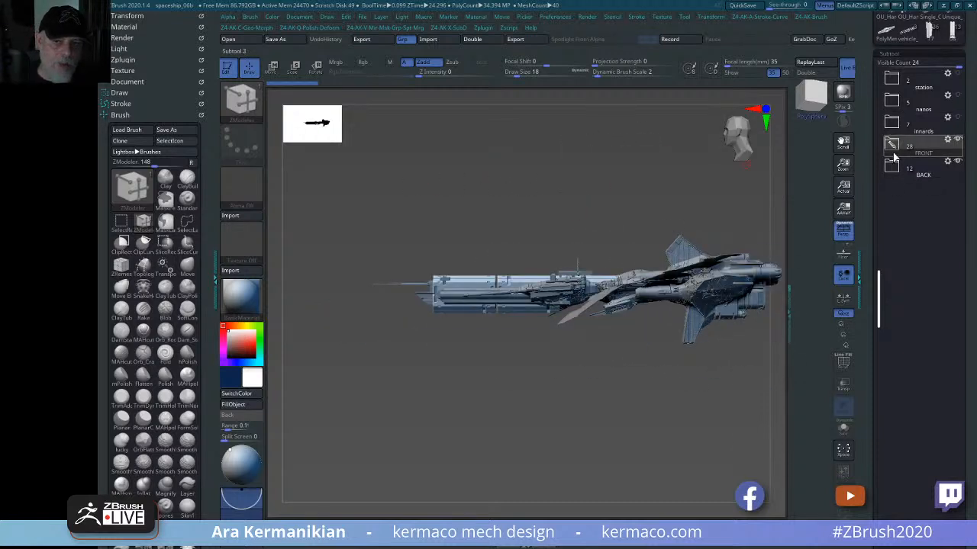
- Expand the FRONT folder and hide its nose subtools, including 11_01, 06, 09_01 and 09_02, to view the hull without them
{"action": "left_click", "coordinate": [892, 146]}
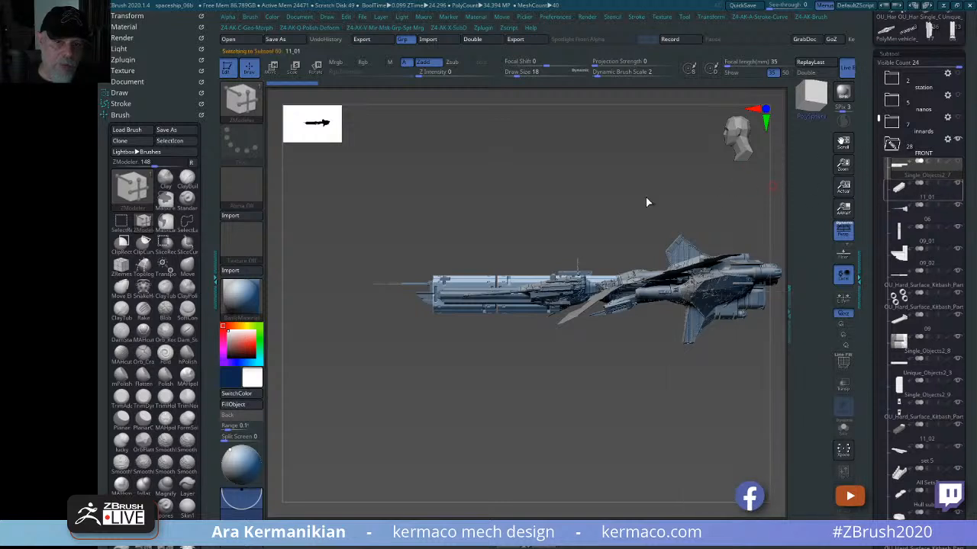
{"action": "left_click_drag", "start_coordinate": [647, 202], "coordinate": [713, 204]}
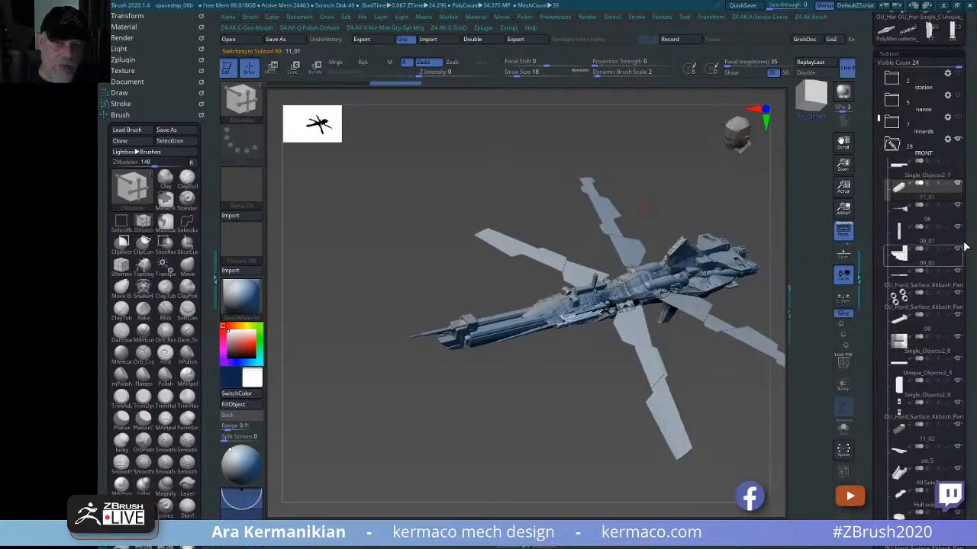
{"action": "left_click", "coordinate": [944, 241]}
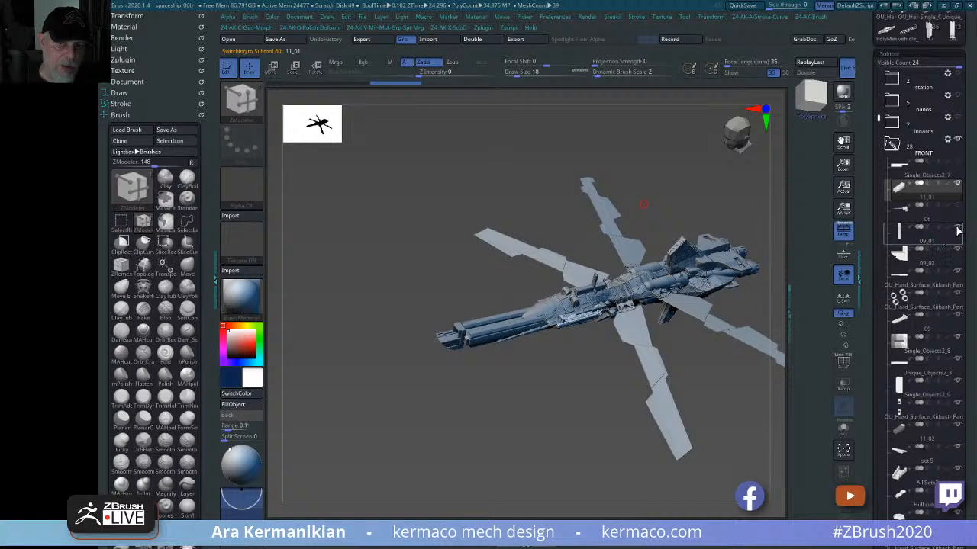
{"action": "mouse_move", "coordinate": [944, 255]}
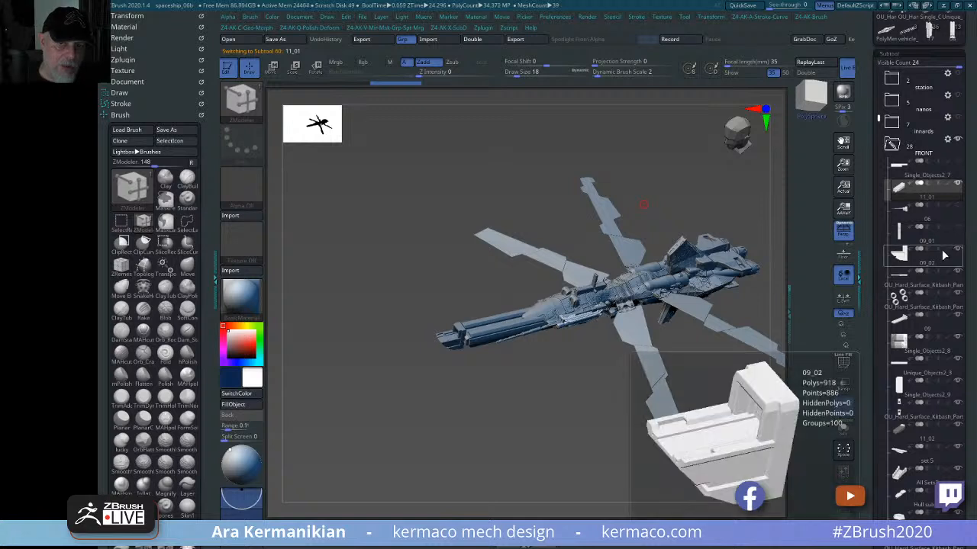
{"action": "left_click", "coordinate": [924, 300]}
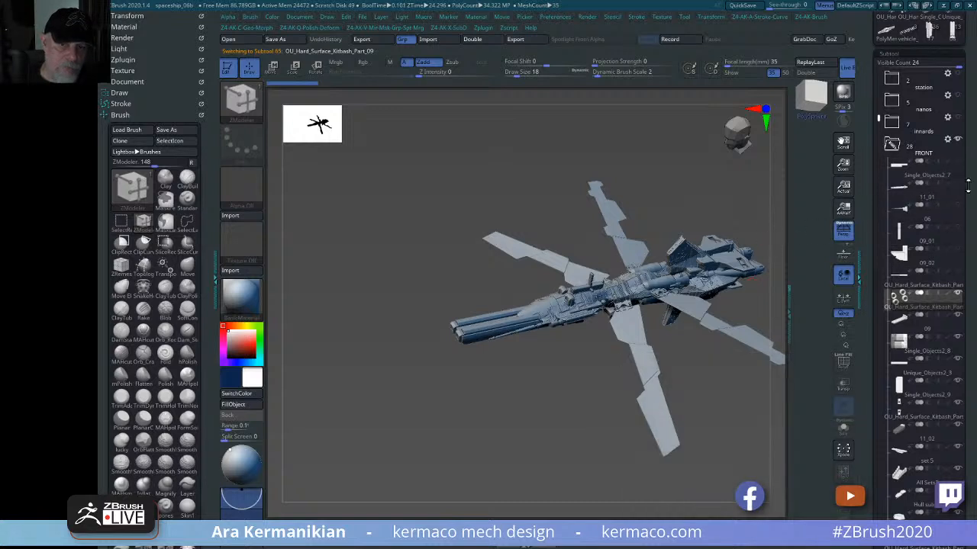
{"action": "left_click_drag", "start_coordinate": [482, 394], "coordinate": [767, 276]}
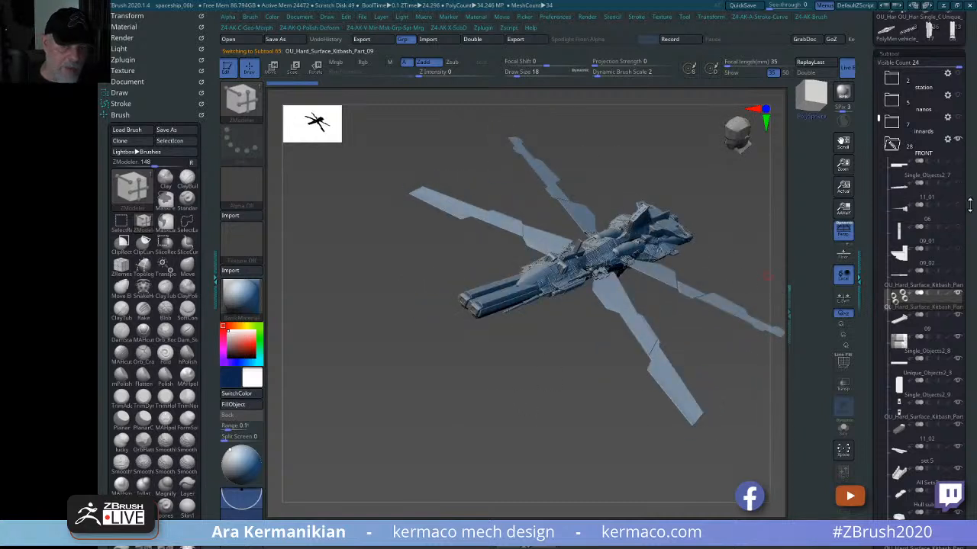
- Show the hidden nose subtools of the FRONT folder again and make Single_Objects2_7 the active subtool
{"action": "left_click", "coordinate": [959, 207]}
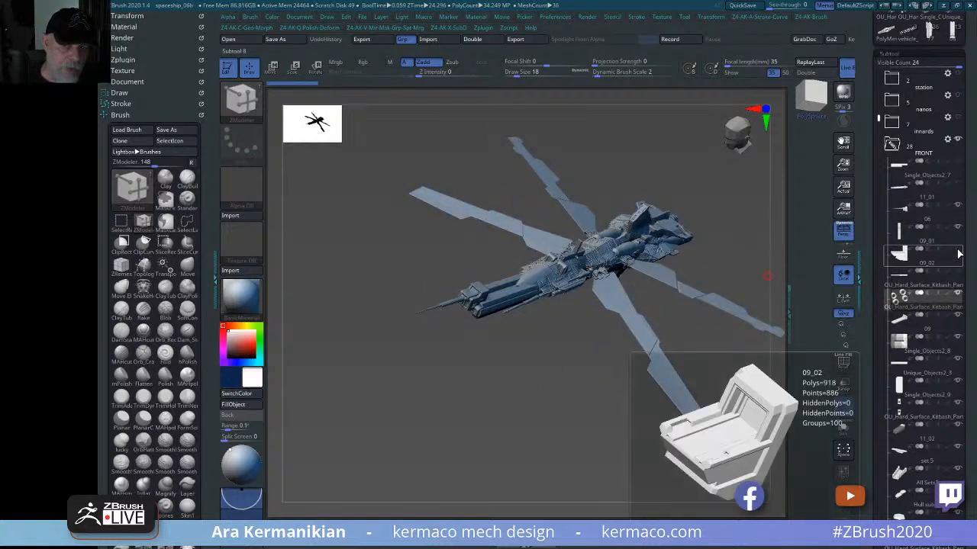
{"action": "left_click", "coordinate": [959, 253]}
{"action": "left_click", "coordinate": [959, 276]}
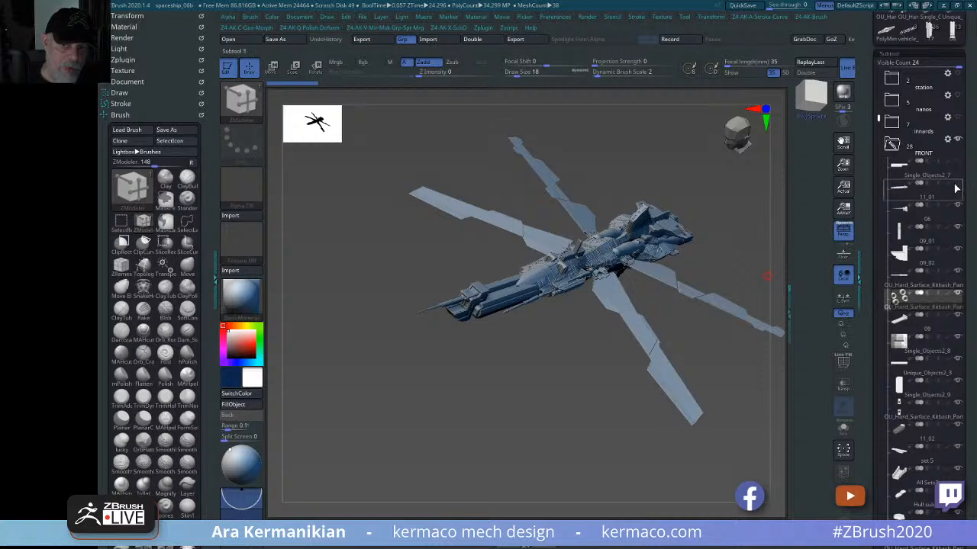
{"action": "left_click", "coordinate": [923, 168]}
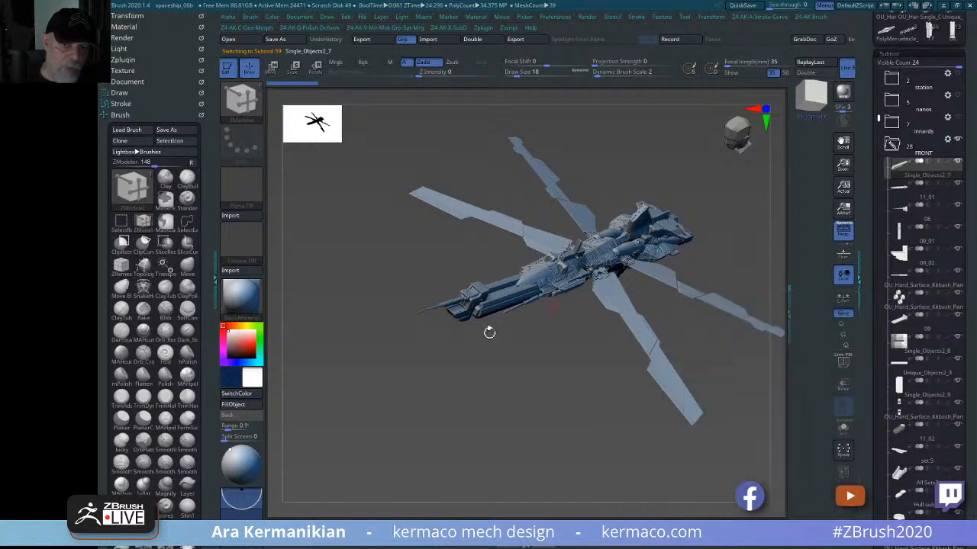
{"action": "left_click_drag", "start_coordinate": [489, 333], "coordinate": [403, 265]}
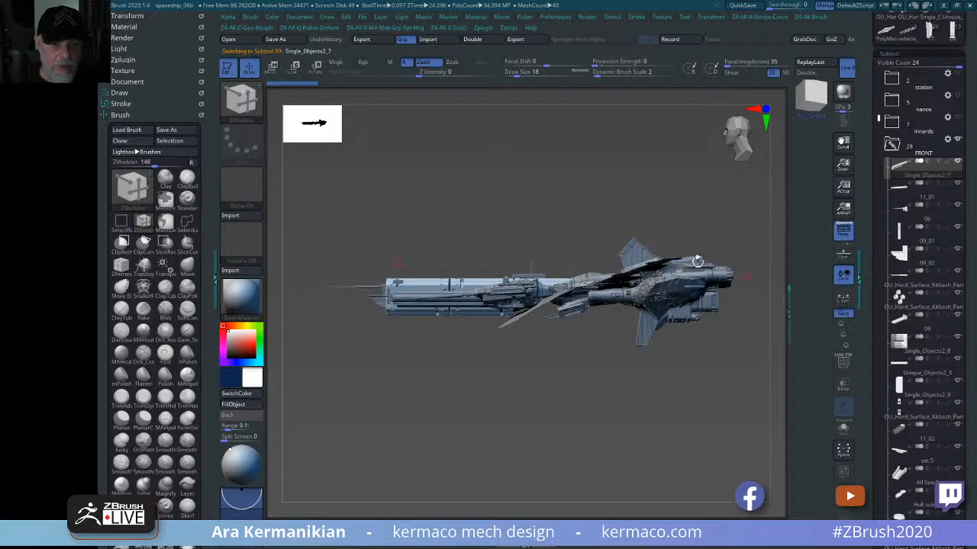
{"action": "left_click_drag", "start_coordinate": [618, 138], "coordinate": [463, 328]}
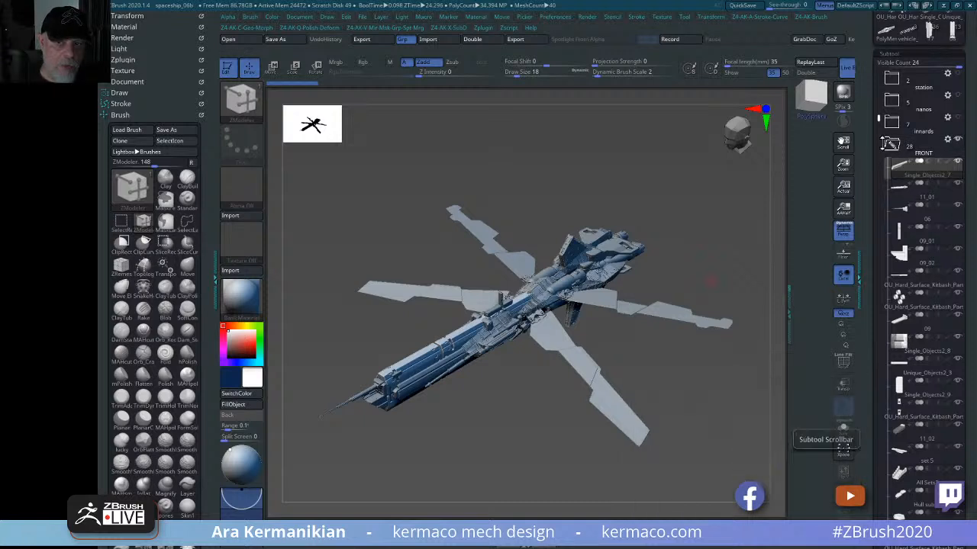
- Collapse the FRONT folder and hide the BACK folder to examine the front half from the front, side and above
{"action": "left_click", "coordinate": [891, 145]}
{"action": "left_click", "coordinate": [958, 161]}
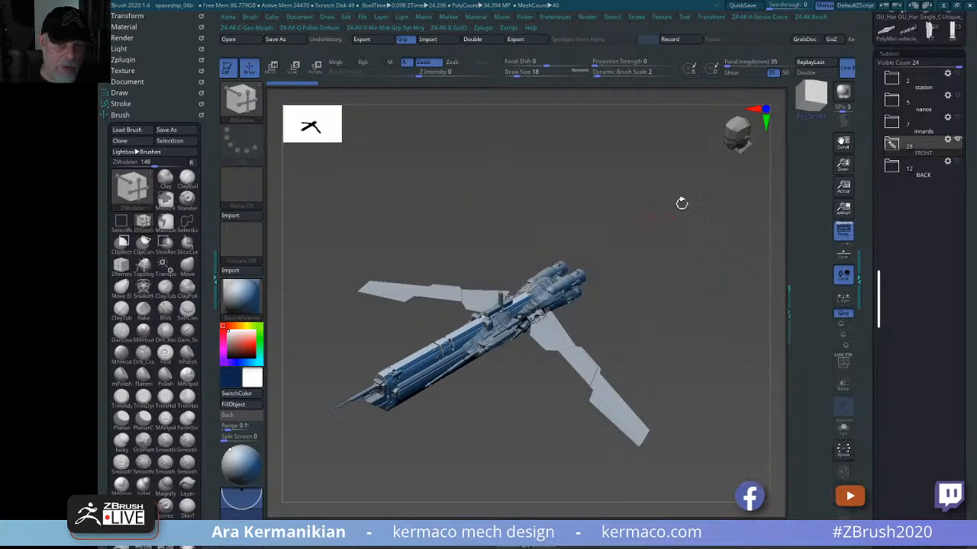
{"action": "left_click_drag", "start_coordinate": [680, 203], "coordinate": [618, 100]}
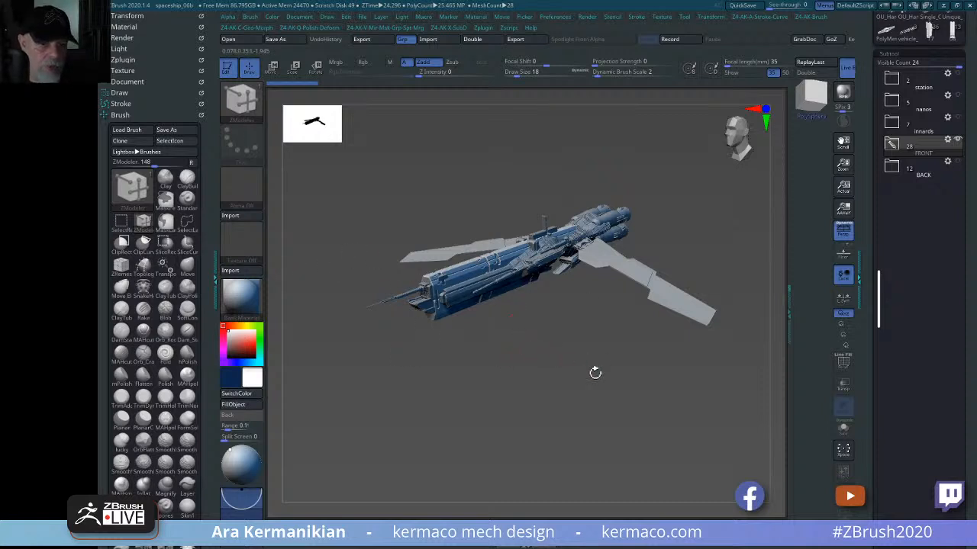
{"action": "left_click_drag", "start_coordinate": [484, 371], "coordinate": [627, 374]}
{"action": "left_click_drag", "start_coordinate": [690, 367], "coordinate": [671, 412]}
{"action": "left_click_drag", "start_coordinate": [721, 357], "coordinate": [739, 227]}
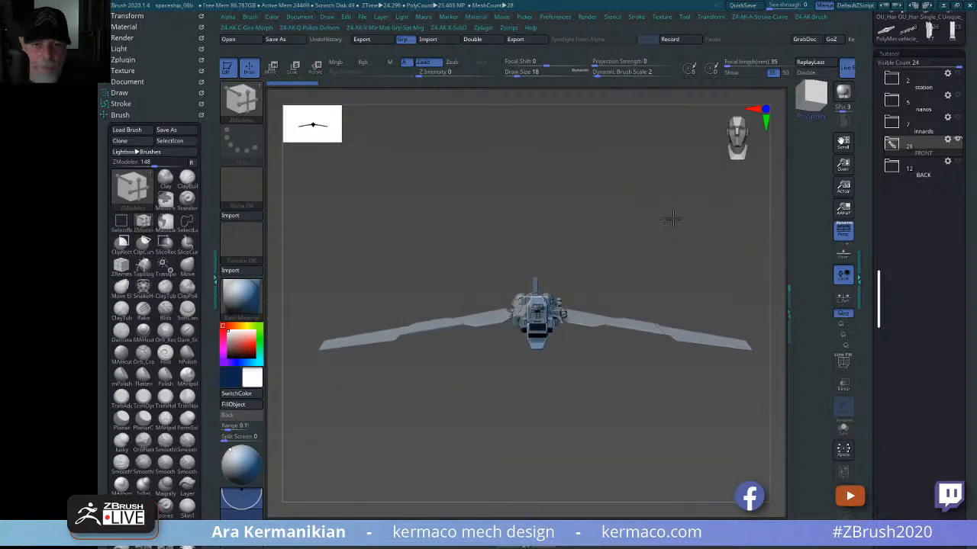
{"action": "left_click_drag", "start_coordinate": [671, 219], "coordinate": [715, 167]}
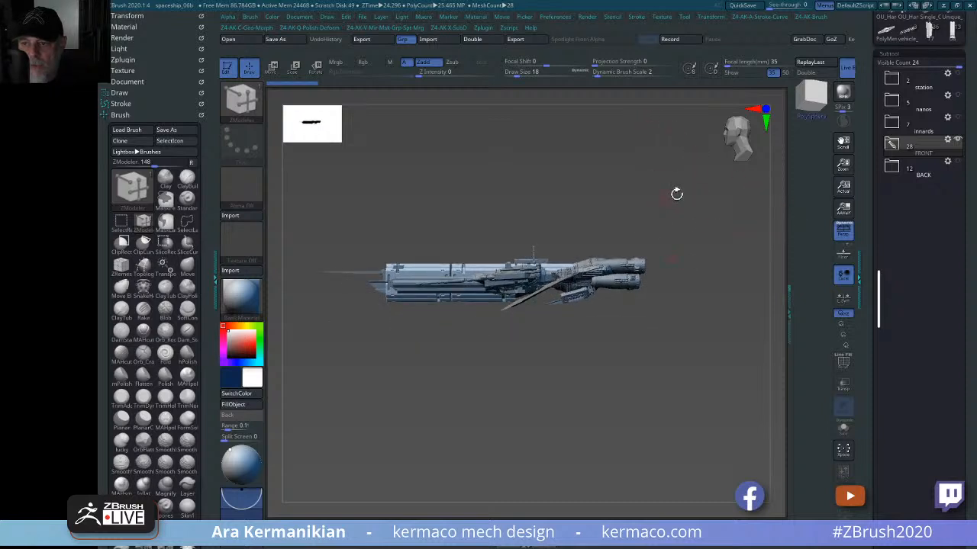
{"action": "left_click_drag", "start_coordinate": [652, 193], "coordinate": [661, 280]}
{"action": "left_click_drag", "start_coordinate": [708, 251], "coordinate": [703, 309], "text": "alt"}
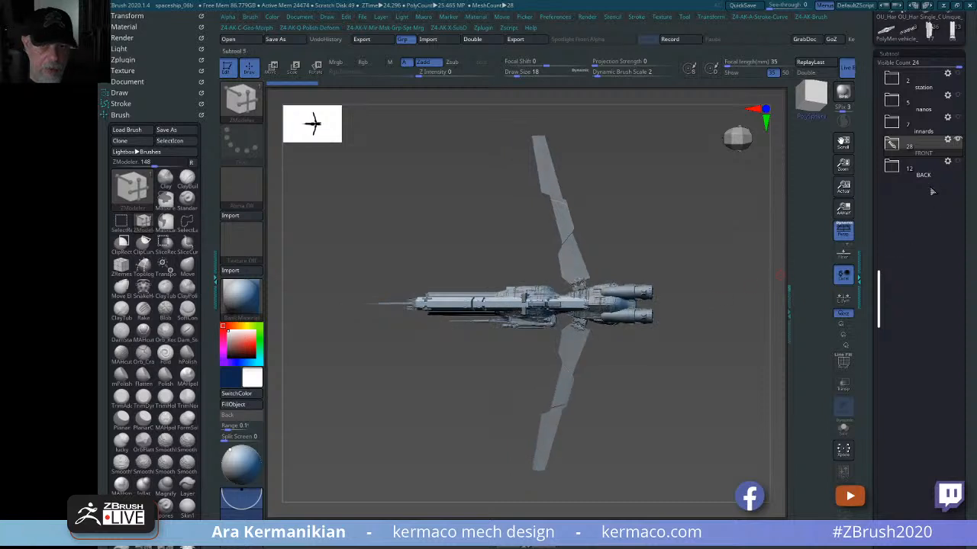
- Switch to the kitbash tool containing subtools 01 to 13, frame all its parts and view them from the front
{"action": "left_click_drag", "start_coordinate": [868, 68], "coordinate": [858, 112]}
{"action": "left_click_drag", "start_coordinate": [951, 108], "coordinate": [872, 187]}
{"action": "mouse_move", "coordinate": [952, 167]}
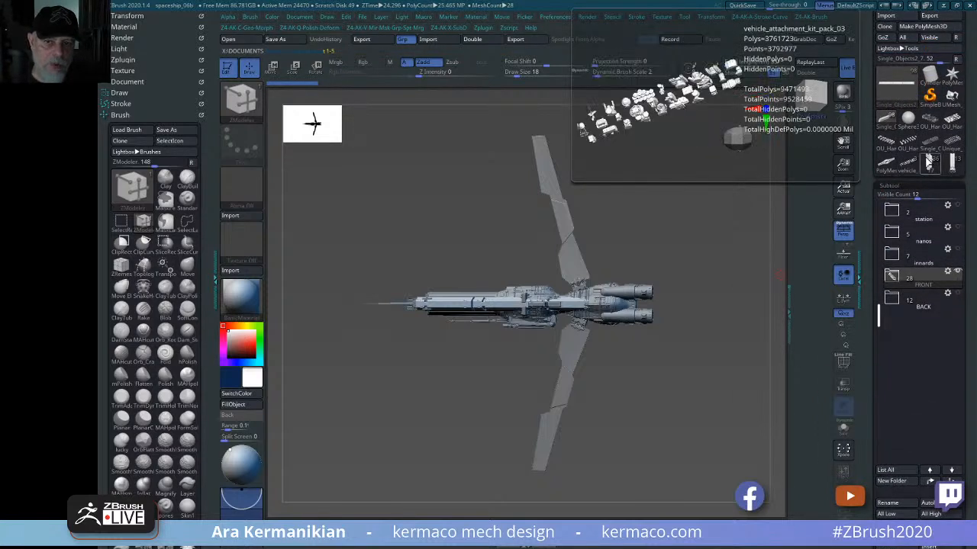
{"action": "left_click", "coordinate": [953, 165]}
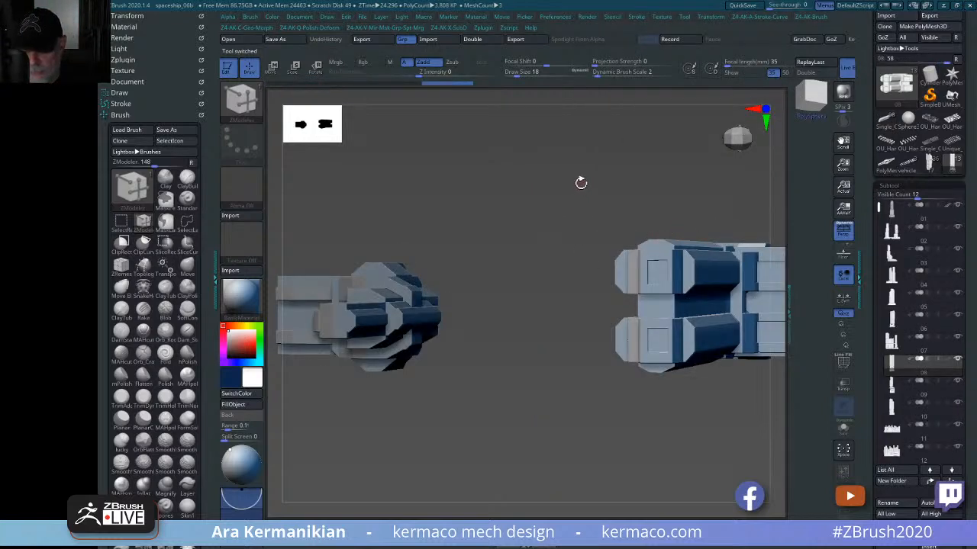
{"action": "key", "text": "f"}
{"action": "key", "text": "f"}
{"action": "left_click_drag", "start_coordinate": [686, 197], "coordinate": [472, 162]}
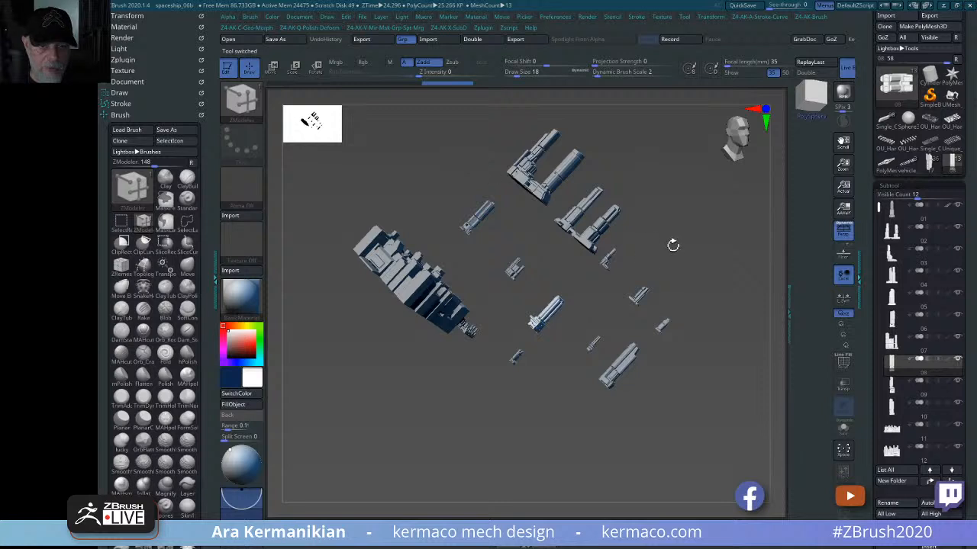
{"action": "left_click_drag", "start_coordinate": [672, 245], "coordinate": [671, 177]}
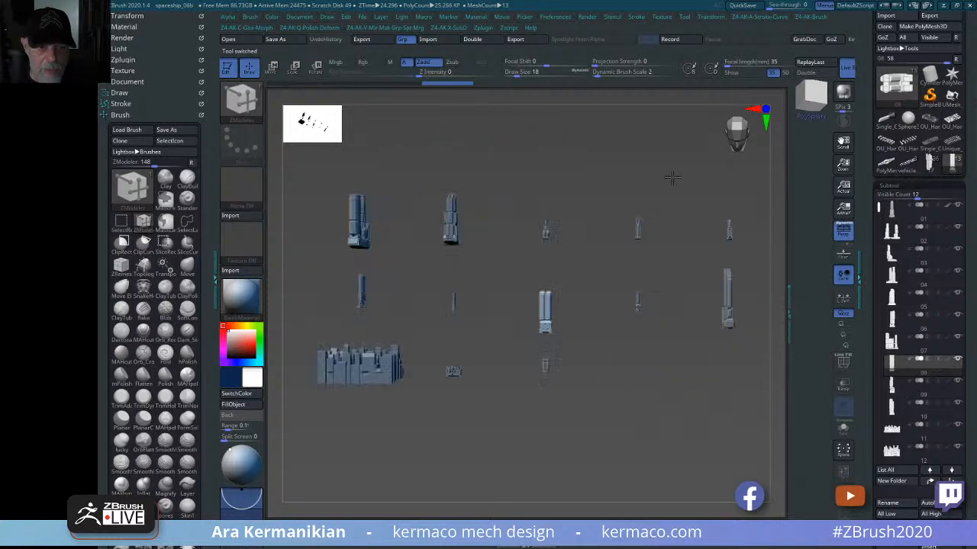
{"action": "left_click_drag", "start_coordinate": [681, 355], "coordinate": [726, 306], "text": "alt"}
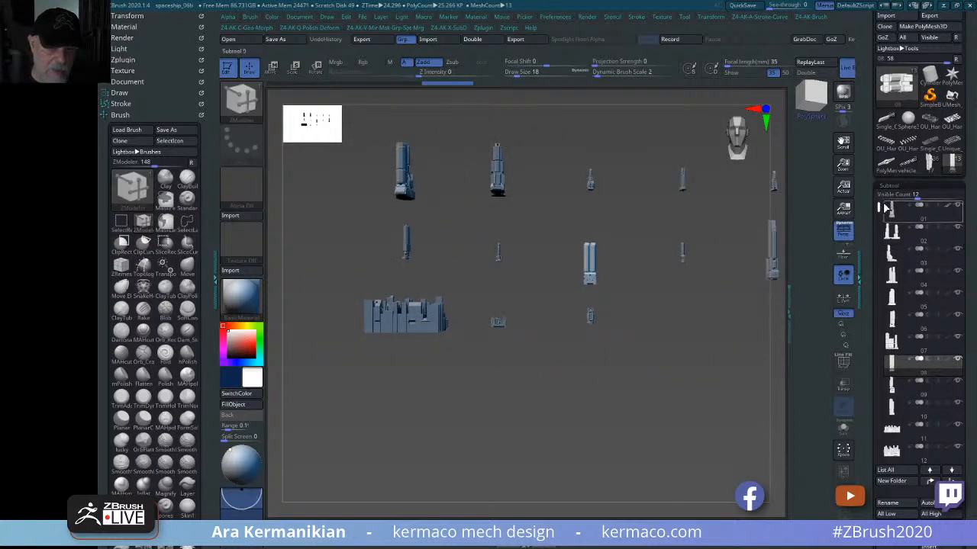
- Hide the blocky subtools 11 and 12, make subtool 08 active, and inspect the remaining barrel-shaped parts up close
{"action": "scroll", "coordinate": [887, 362], "scroll_direction": "down", "scroll_amount": 3}
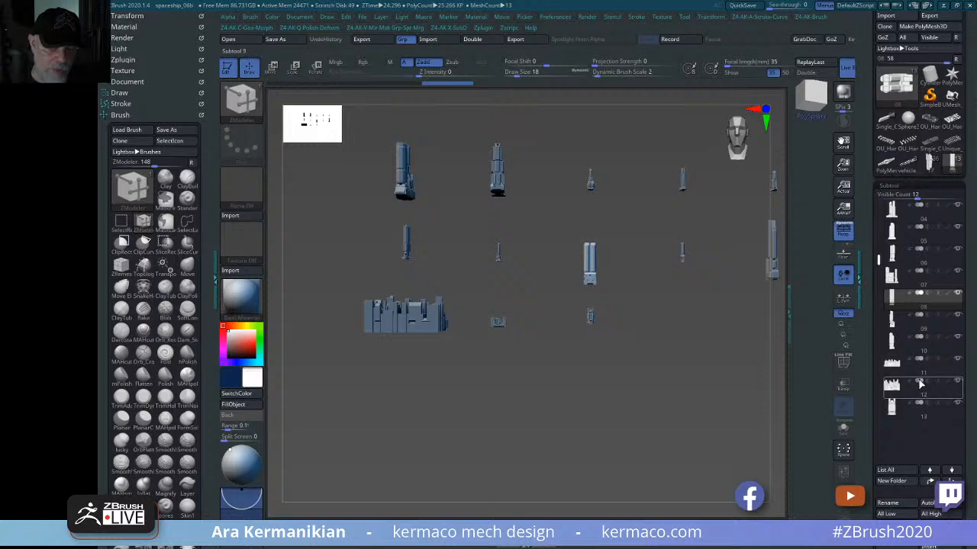
{"action": "left_click", "coordinate": [938, 376]}
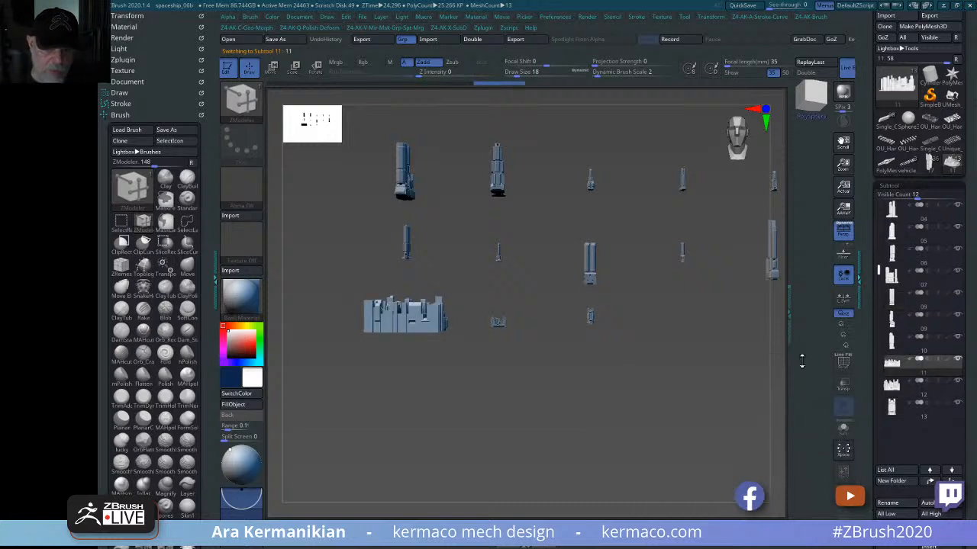
{"action": "left_click_drag", "start_coordinate": [610, 303], "coordinate": [620, 365]}
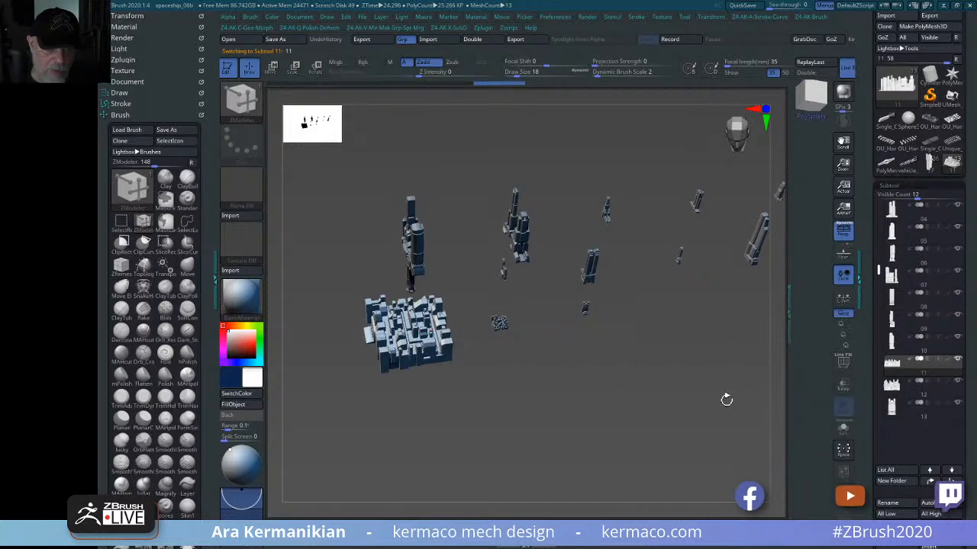
{"action": "left_click_drag", "start_coordinate": [725, 398], "coordinate": [614, 393]}
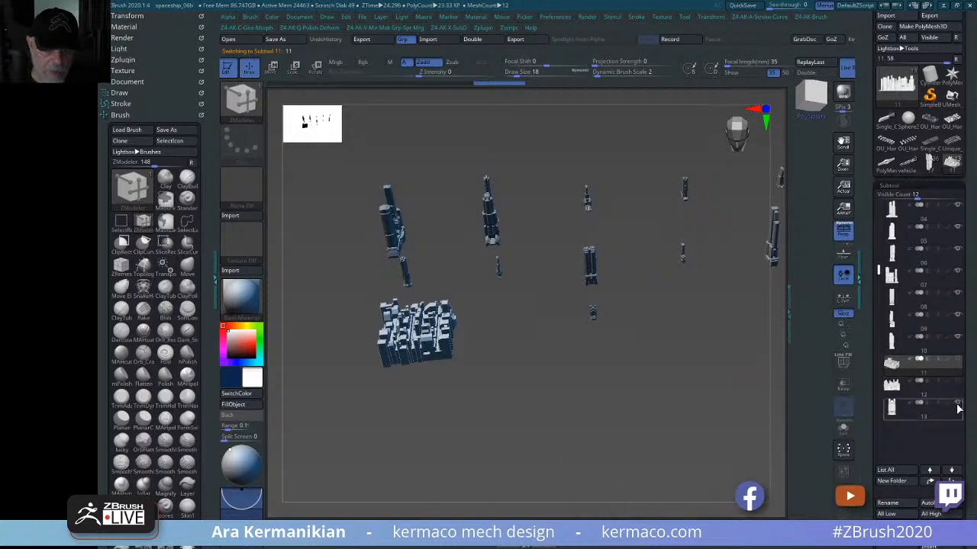
{"action": "mouse_move", "coordinate": [957, 406]}
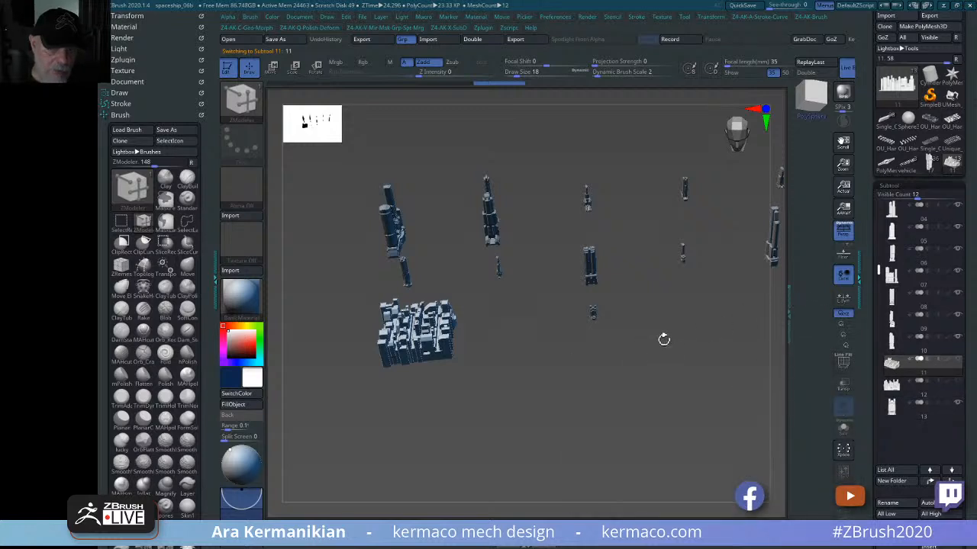
{"action": "left_click", "coordinate": [922, 310]}
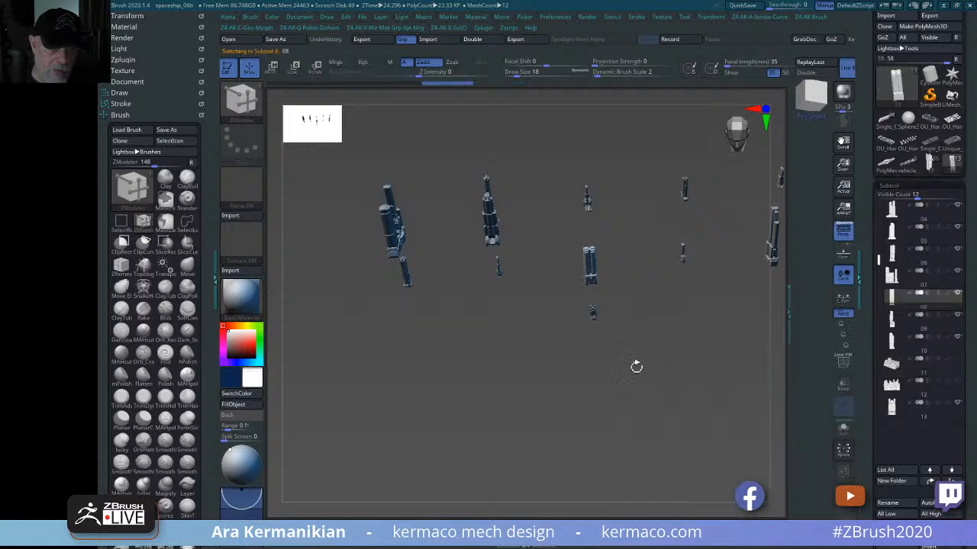
{"action": "left_click_drag", "start_coordinate": [631, 385], "coordinate": [612, 344]}
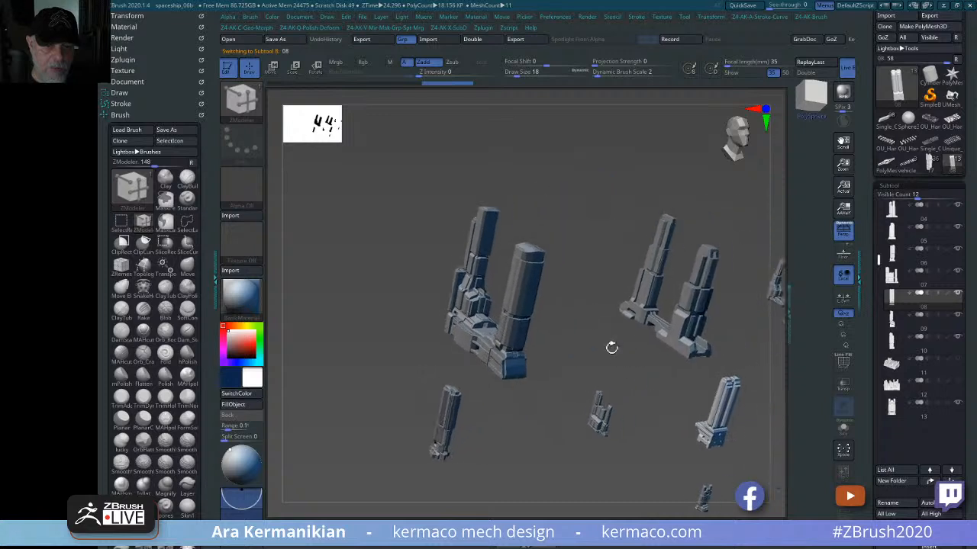
- Turn on the polygroup wireframe display, make the twin-tower kitbash subtool 01 active and copy it
{"action": "key", "text": "shift+f"}
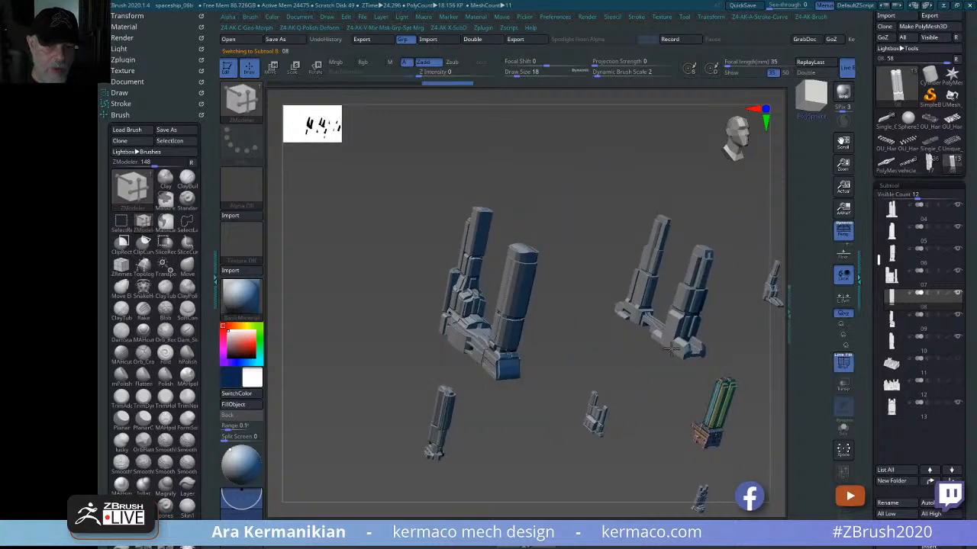
{"action": "left_click_drag", "start_coordinate": [636, 359], "coordinate": [521, 323]}
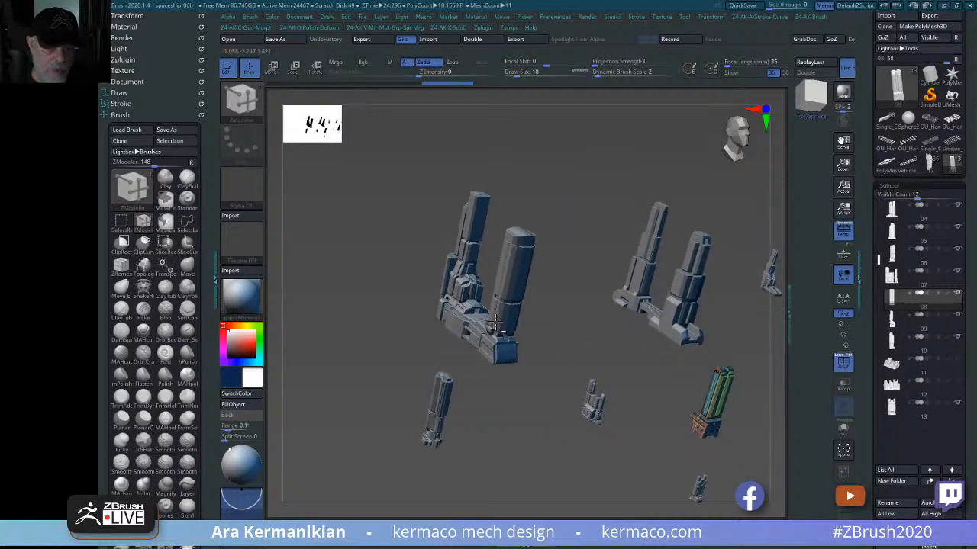
{"action": "left_click", "coordinate": [495, 326], "text": "alt"}
{"action": "left_click_drag", "start_coordinate": [564, 353], "coordinate": [524, 312], "text": "shift"}
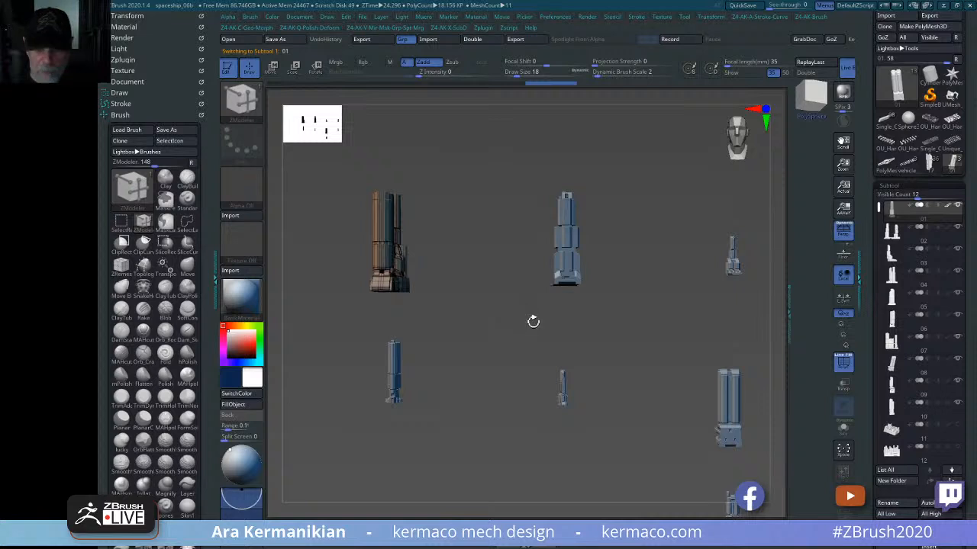
{"action": "key", "text": "ctrl+q"}
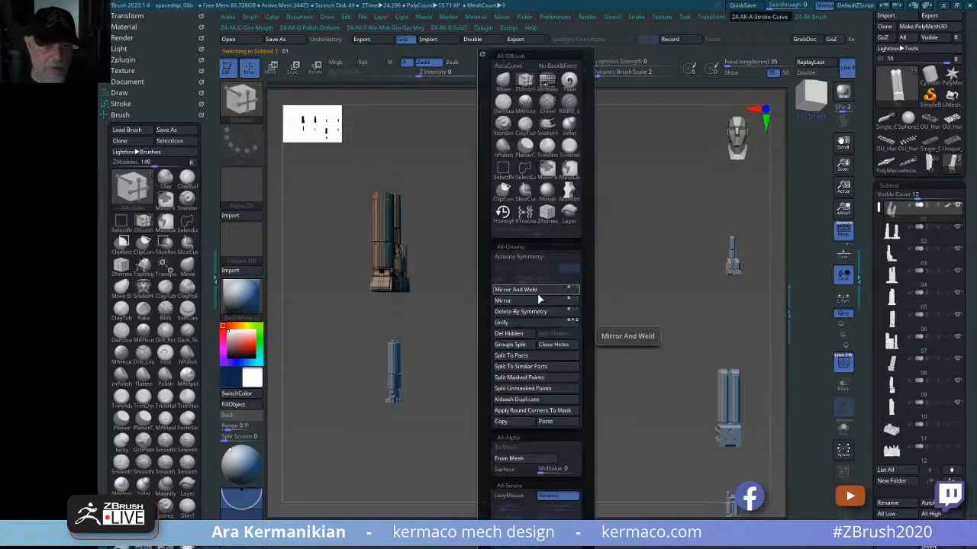
{"action": "left_click", "coordinate": [517, 425]}
- Switch to the spaceship tool, paste the copied twin-tower part as a subtool in the FRONT folder and unify it
{"action": "left_click", "coordinate": [887, 126]}
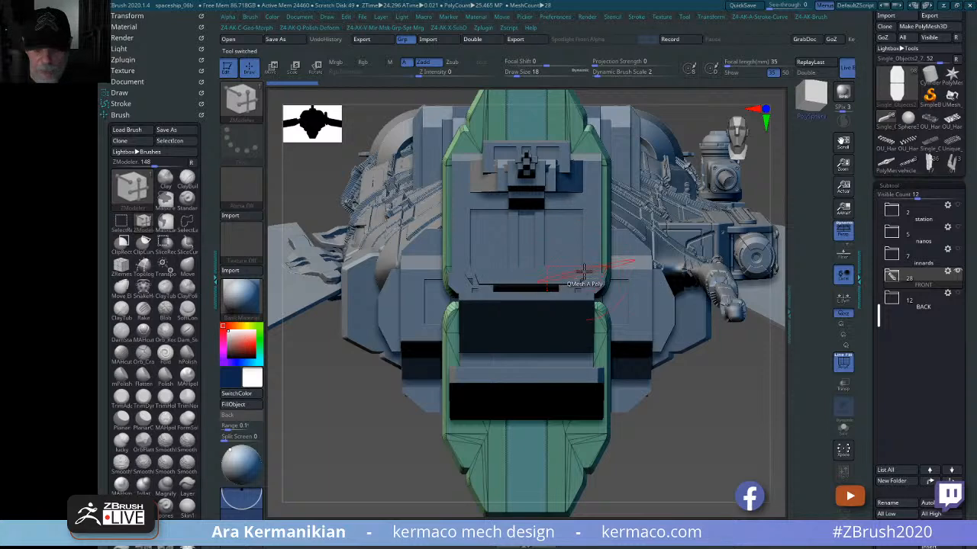
{"action": "key", "text": "ctrl+q"}
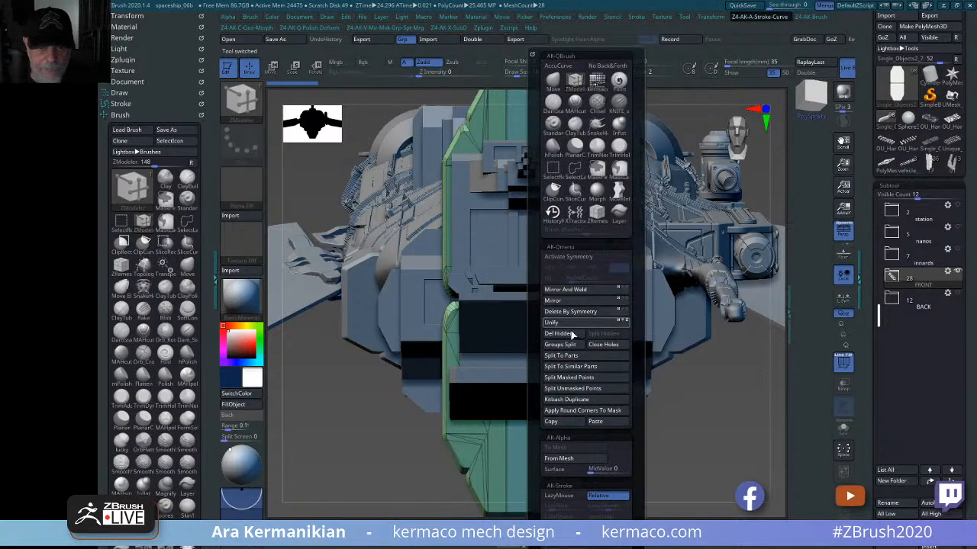
{"action": "left_click", "coordinate": [595, 421]}
{"action": "key", "text": "ctrl+q"}
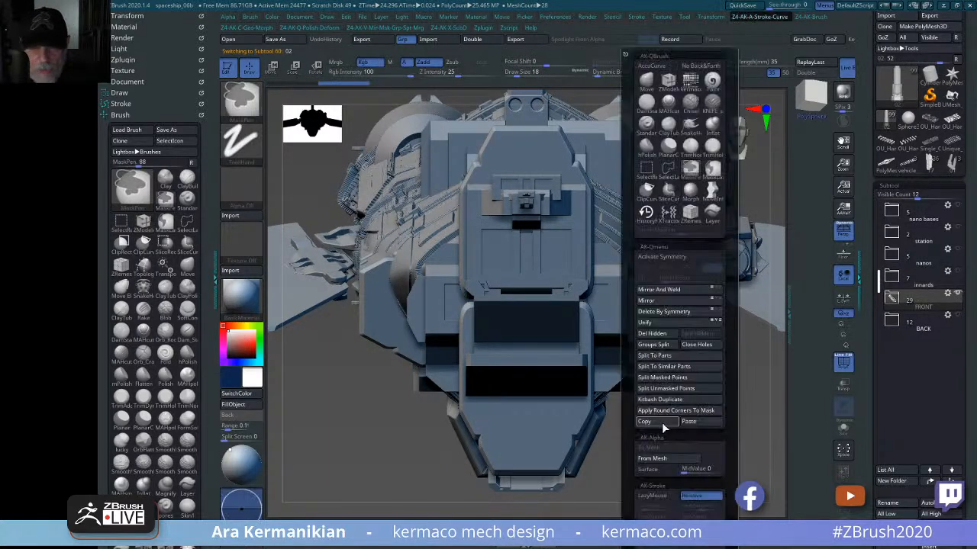
{"action": "left_click", "coordinate": [672, 323]}
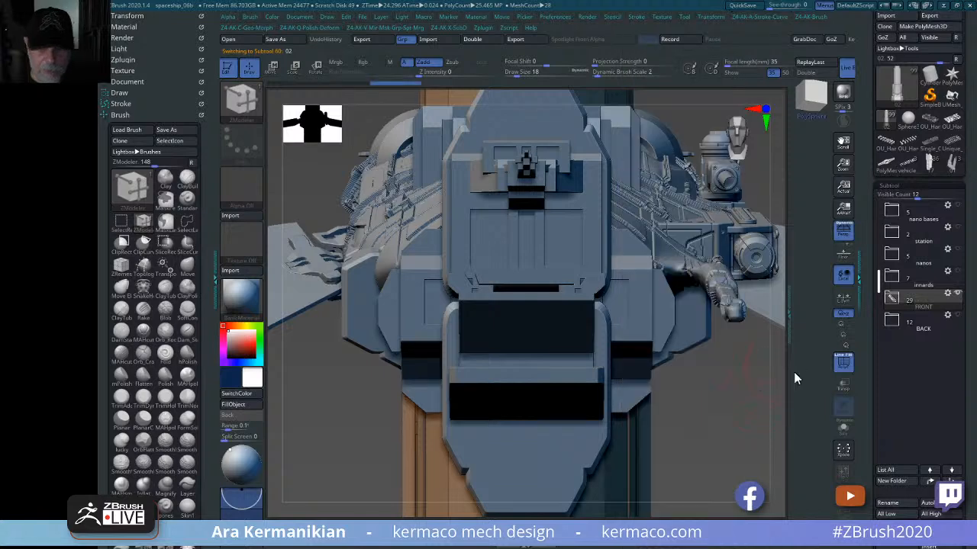
- Scale the pasted twin-tower part down in side view, raise it above the hull and shift it toward the nose
{"action": "key", "text": "f"}
{"action": "key", "text": "f"}
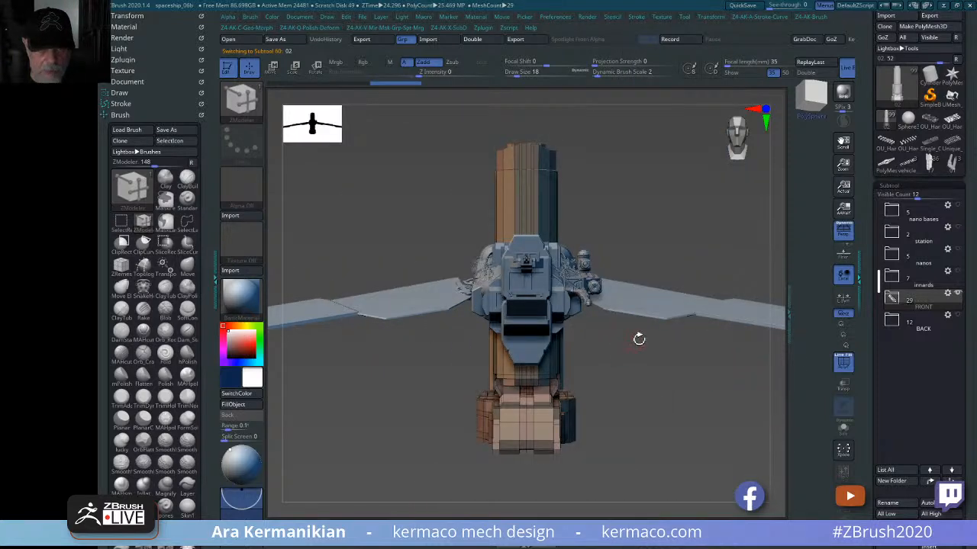
{"action": "key", "text": "w"}
{"action": "left_click_drag", "start_coordinate": [737, 185], "coordinate": [627, 244], "text": "shift"}
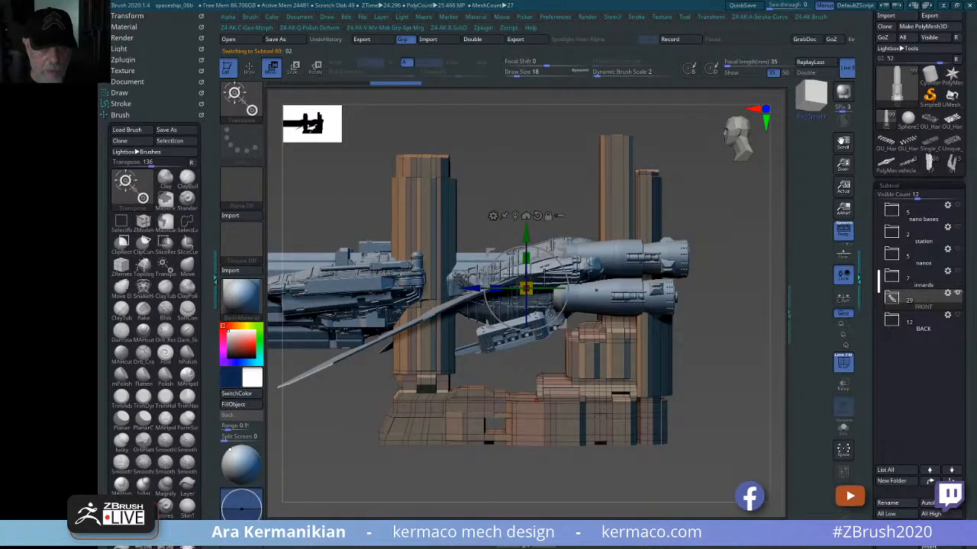
{"action": "left_click_drag", "start_coordinate": [526, 289], "coordinate": [480, 305]}
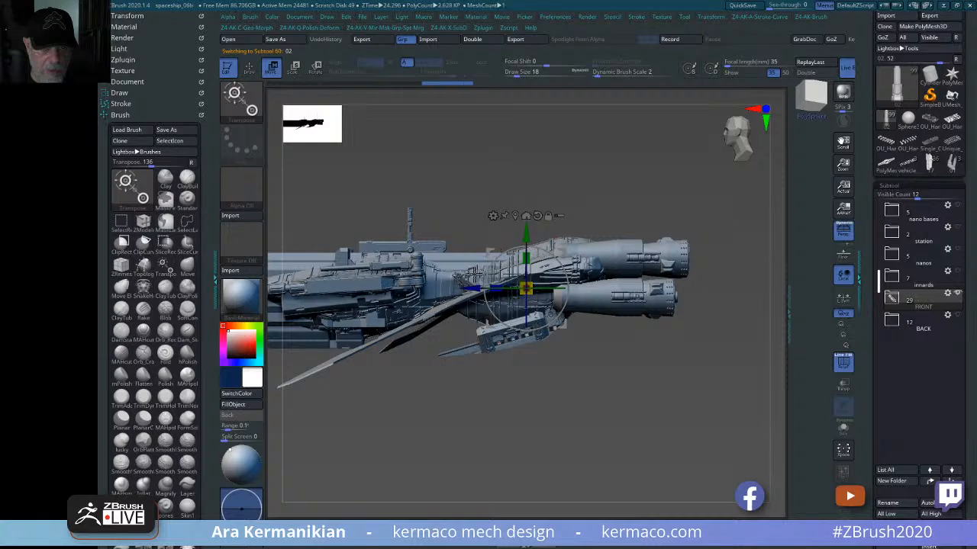
{"action": "left_click_drag", "start_coordinate": [522, 232], "coordinate": [522, 169]}
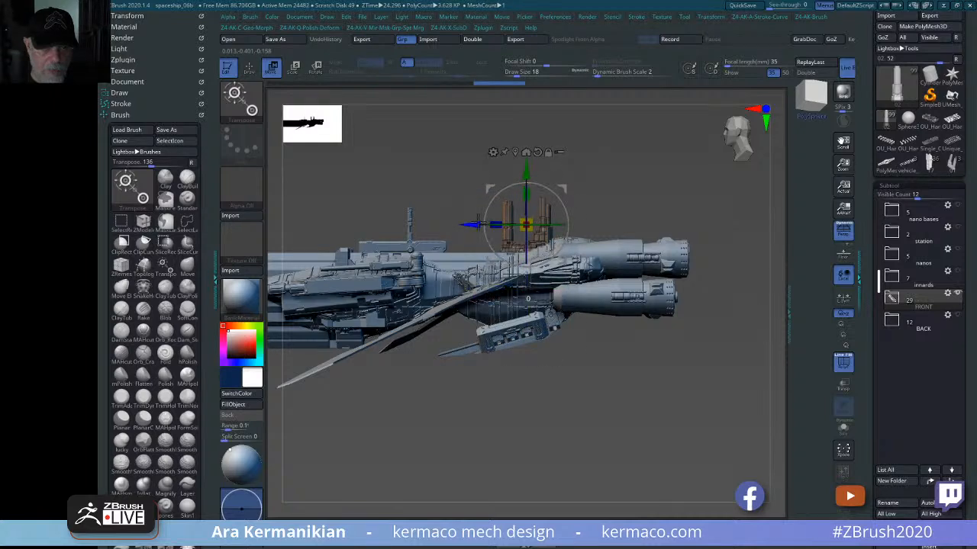
{"action": "left_click_drag", "start_coordinate": [477, 220], "coordinate": [361, 220]}
- Resize the twin-tower part, seat it in the long box on top of the hull and narrow its width to fit
{"action": "left_click_drag", "start_coordinate": [540, 178], "coordinate": [635, 248]}
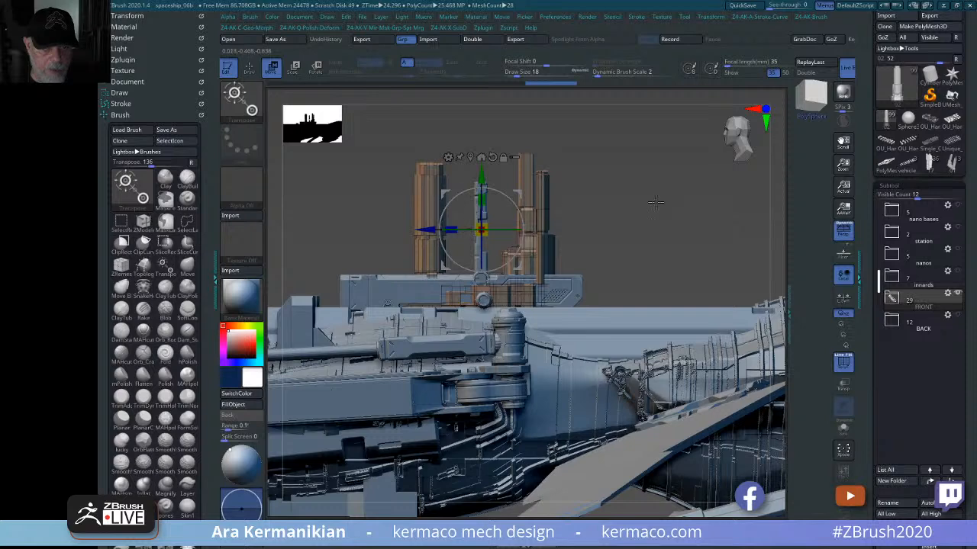
{"action": "left_click_drag", "start_coordinate": [662, 202], "coordinate": [703, 242], "text": "alt"}
{"action": "left_click_drag", "start_coordinate": [514, 179], "coordinate": [515, 209]}
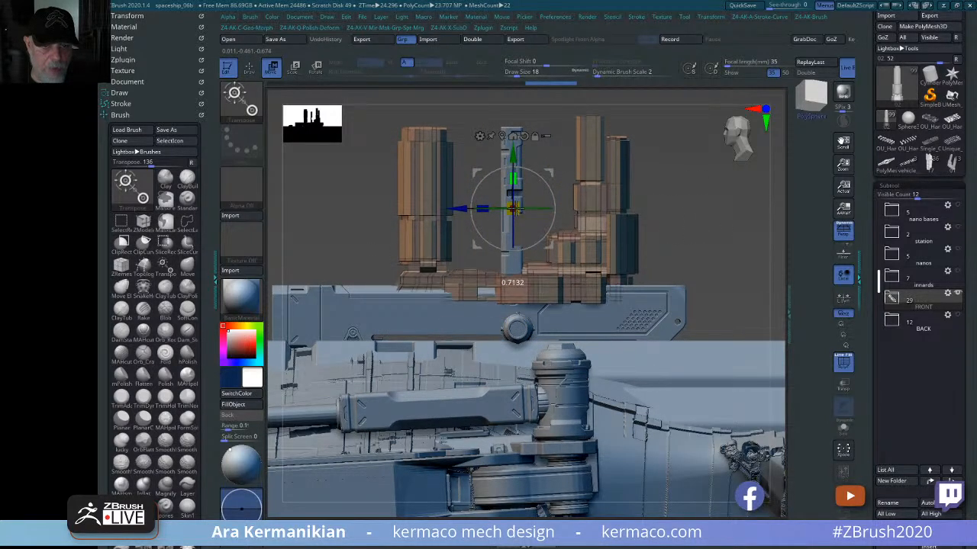
{"action": "left_click_drag", "start_coordinate": [706, 209], "coordinate": [513, 214]}
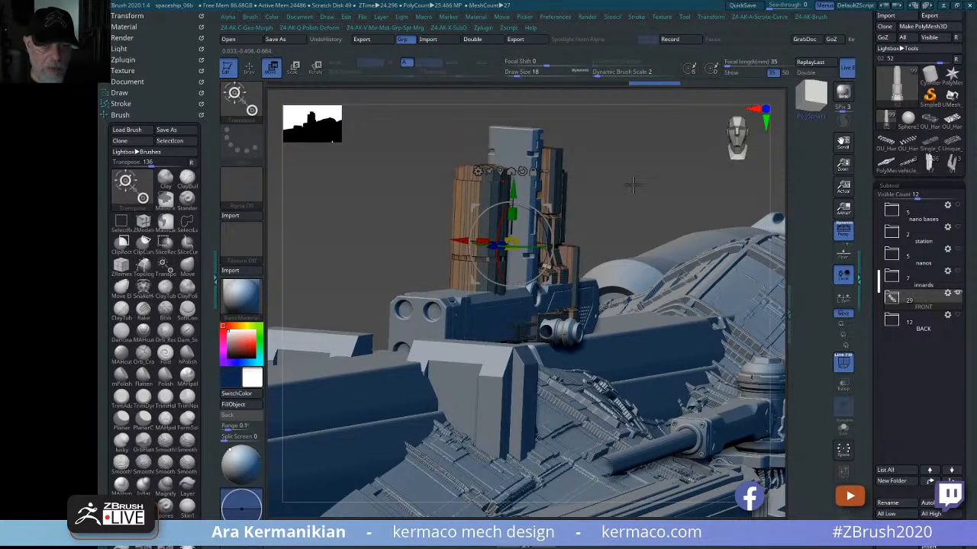
{"action": "mouse_move", "coordinate": [633, 185]}
{"action": "left_mouse_down"}
{"action": "mouse_move", "coordinate": [642, 188]}
{"action": "mouse_move", "coordinate": [627, 191]}
{"action": "left_mouse_up"}
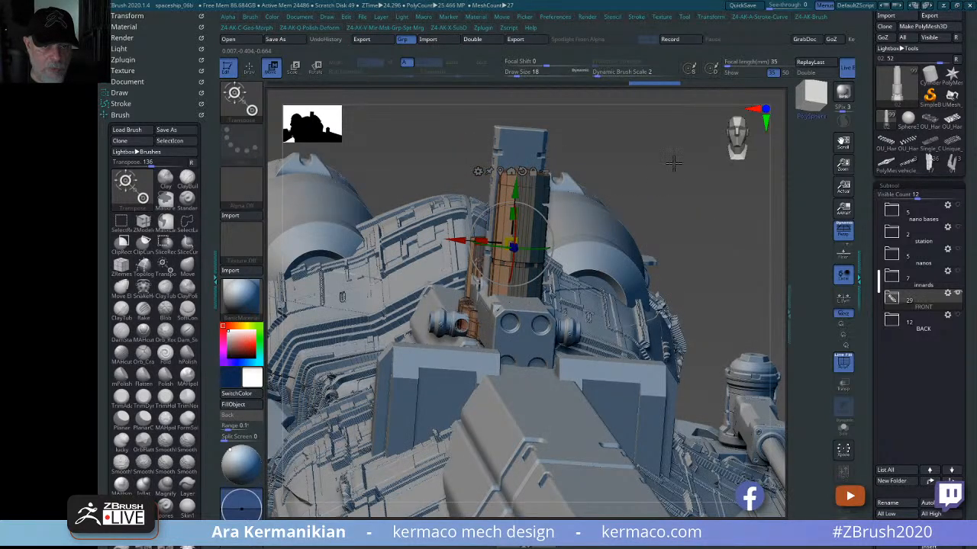
{"action": "left_click_drag", "start_coordinate": [672, 162], "coordinate": [478, 243], "text": "shift"}
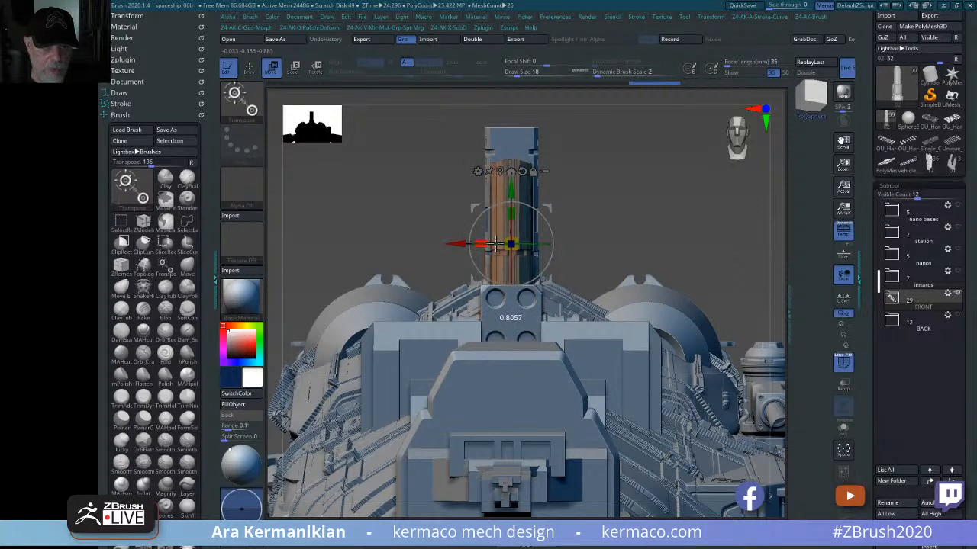
{"action": "left_click_drag", "start_coordinate": [661, 198], "coordinate": [715, 203]}
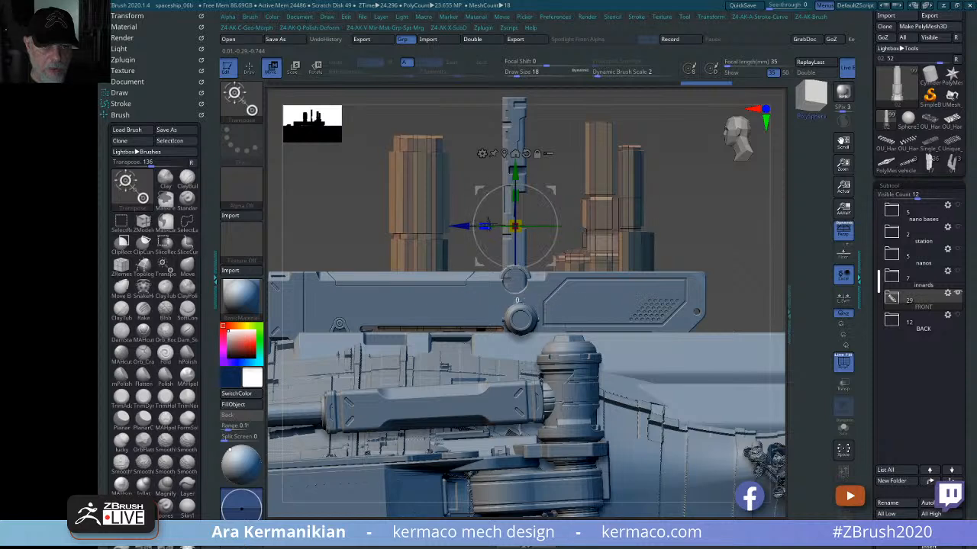
{"action": "left_click_drag", "start_coordinate": [515, 227], "coordinate": [715, 260]}
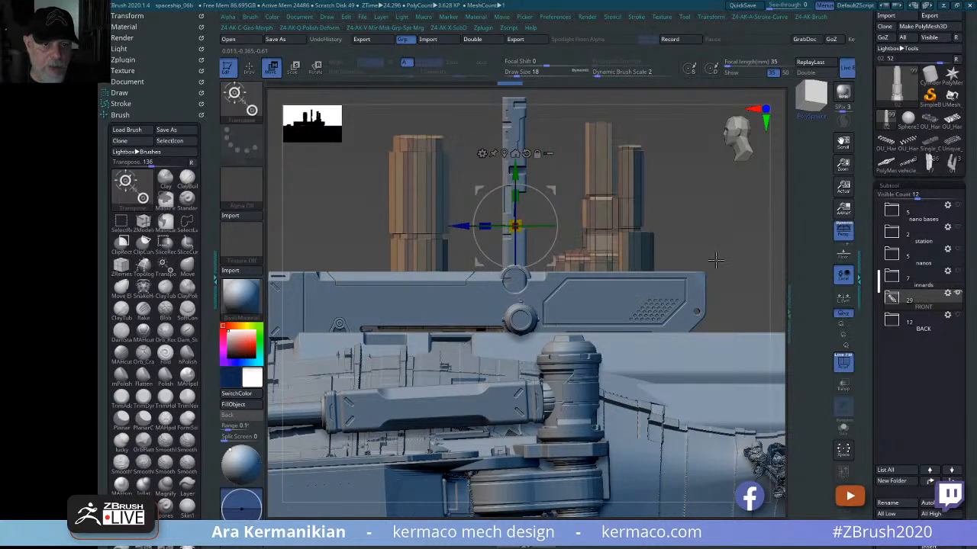
- Turn on transparency with ghosting, isolate the twin-tower part and examine how its base sits around the box's round fittings
{"action": "left_click", "coordinate": [842, 386]}
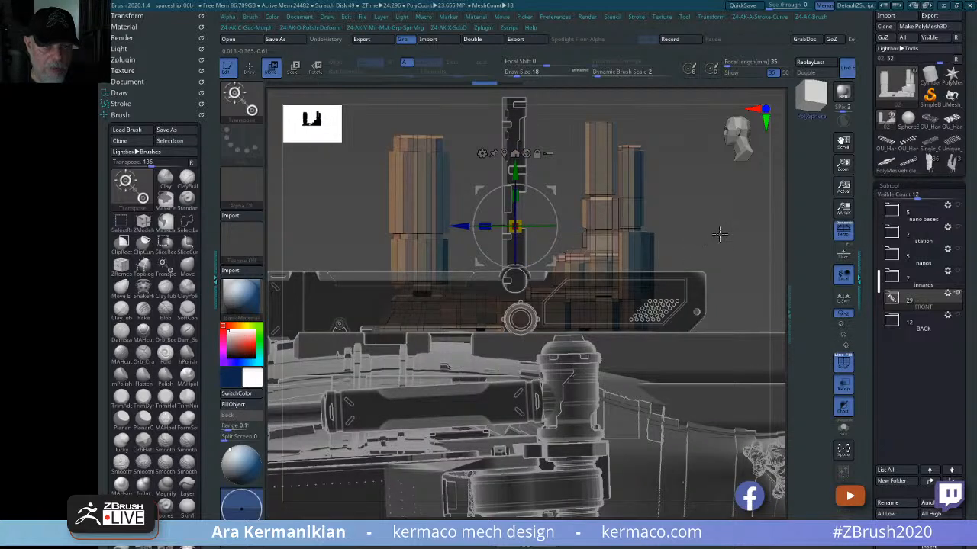
{"action": "left_click_drag", "start_coordinate": [720, 235], "coordinate": [473, 412], "text": "alt"}
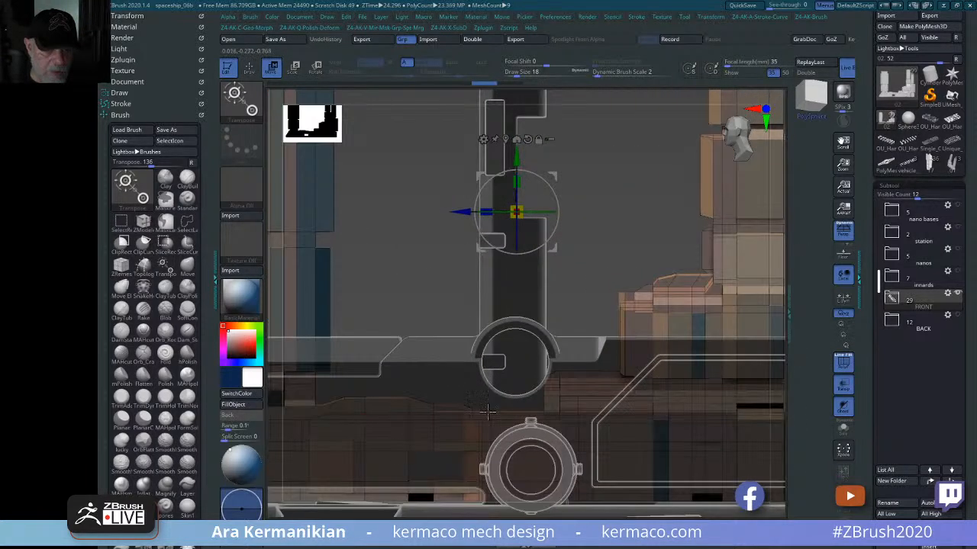
{"action": "left_click_drag", "start_coordinate": [623, 226], "coordinate": [660, 212], "text": "alt"}
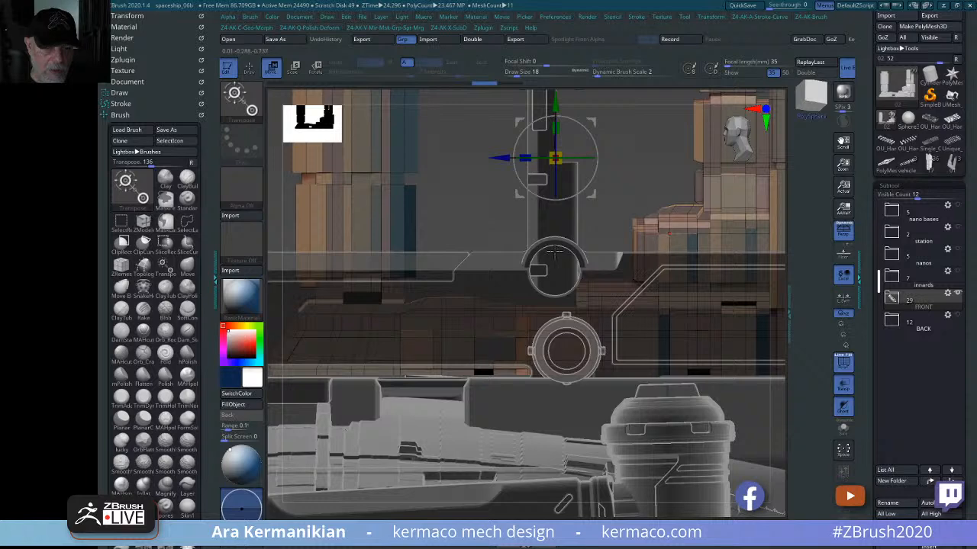
{"action": "left_click", "coordinate": [844, 430]}
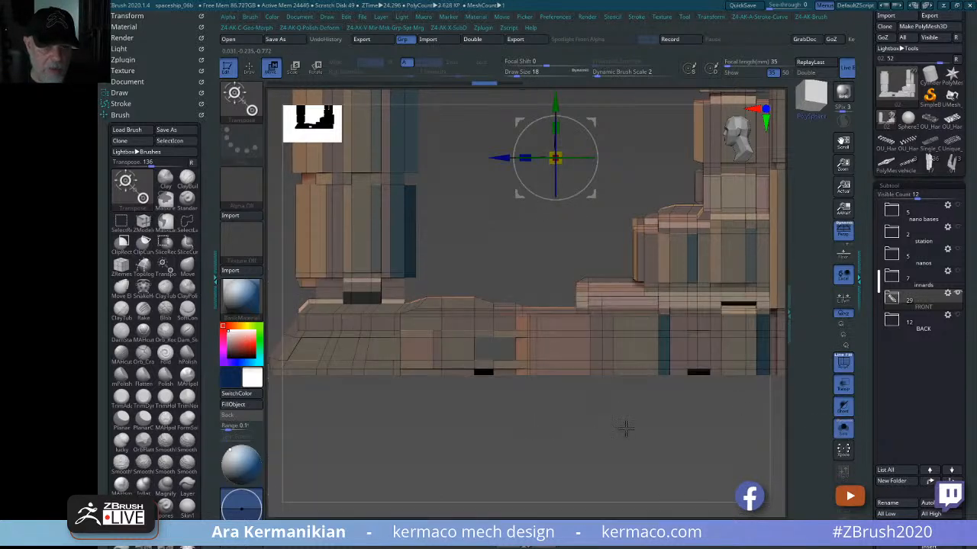
{"action": "left_click_drag", "start_coordinate": [625, 429], "coordinate": [593, 430]}
{"action": "left_click_drag", "start_coordinate": [534, 242], "coordinate": [498, 258]}
{"action": "left_click_drag", "start_coordinate": [451, 282], "coordinate": [564, 233]}
{"action": "left_click_drag", "start_coordinate": [608, 204], "coordinate": [563, 204], "text": "alt"}
{"action": "left_click_drag", "start_coordinate": [641, 389], "coordinate": [612, 460]}
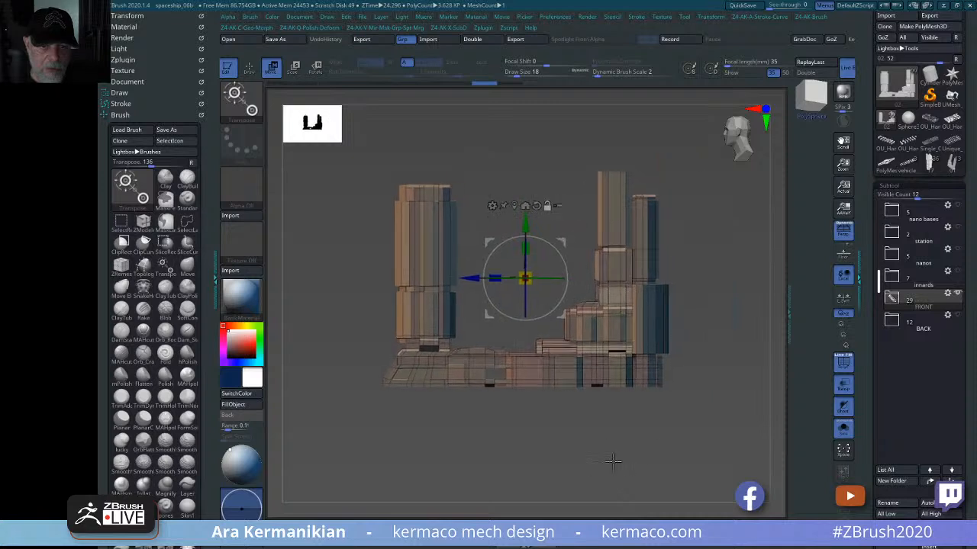
- Show the whole ship again, slide the twin-tower part toward the nose along the box and turn transparency off
{"action": "left_click", "coordinate": [843, 430]}
{"action": "left_click_drag", "start_coordinate": [469, 276], "coordinate": [411, 273]}
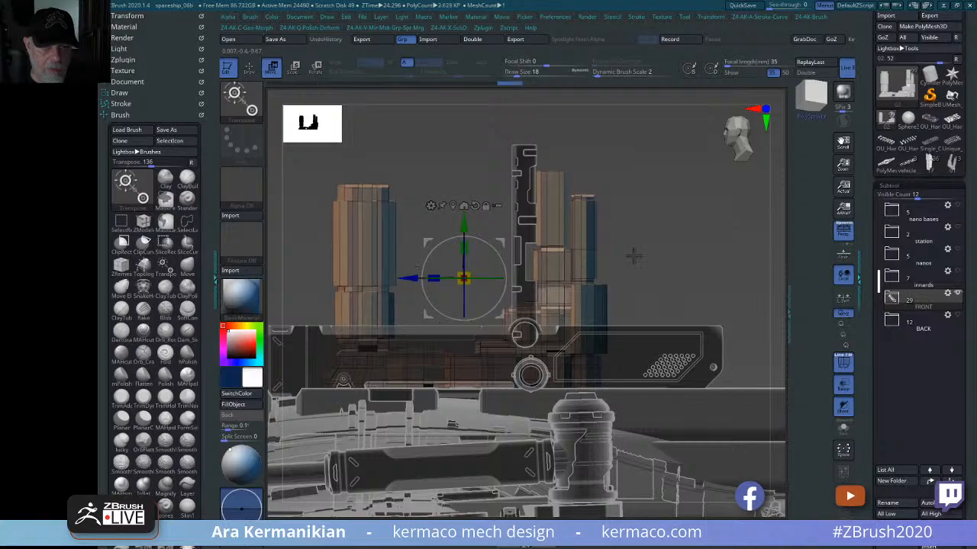
{"action": "mouse_move", "coordinate": [695, 253]}
{"action": "left_mouse_down"}
{"action": "mouse_move", "coordinate": [632, 240]}
{"action": "mouse_move", "coordinate": [625, 295]}
{"action": "mouse_move", "coordinate": [640, 290]}
{"action": "mouse_move", "coordinate": [630, 233]}
{"action": "mouse_move", "coordinate": [541, 233]}
{"action": "mouse_move", "coordinate": [637, 214]}
{"action": "left_mouse_up"}
{"action": "key", "text": "q"}
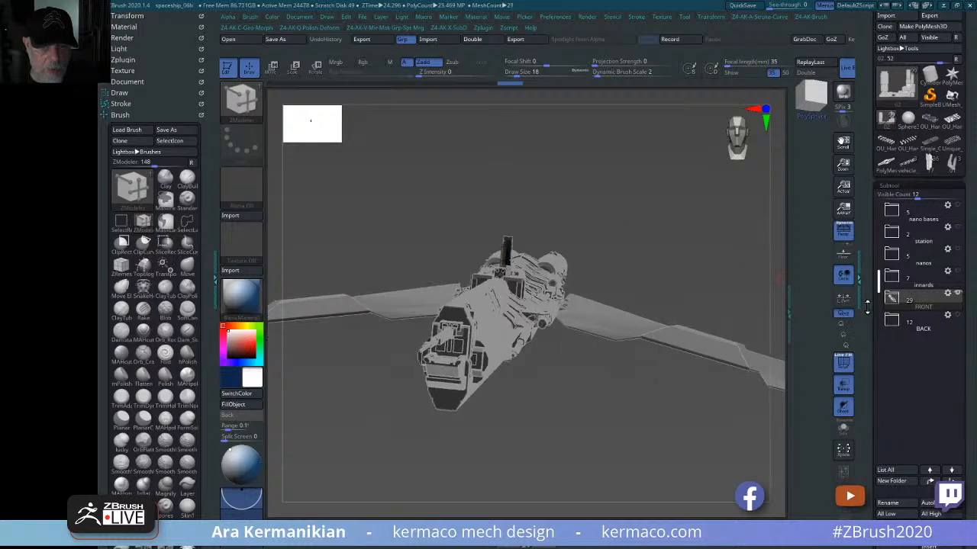
{"action": "left_click", "coordinate": [843, 384]}
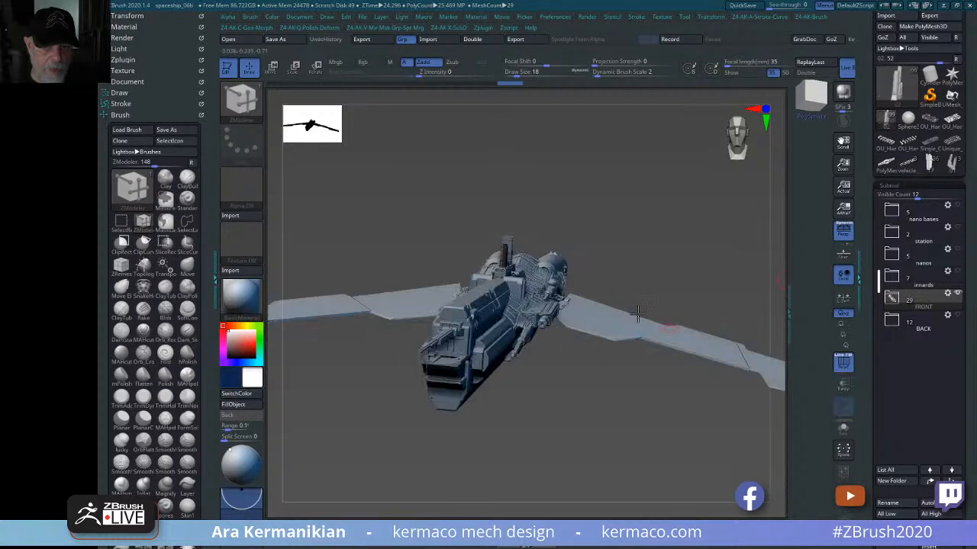
- Try duplicating the twin-tower part, rotating the copy 180 degrees and sliding it back to overlap the original
{"action": "left_click_drag", "start_coordinate": [732, 252], "coordinate": [621, 248]}
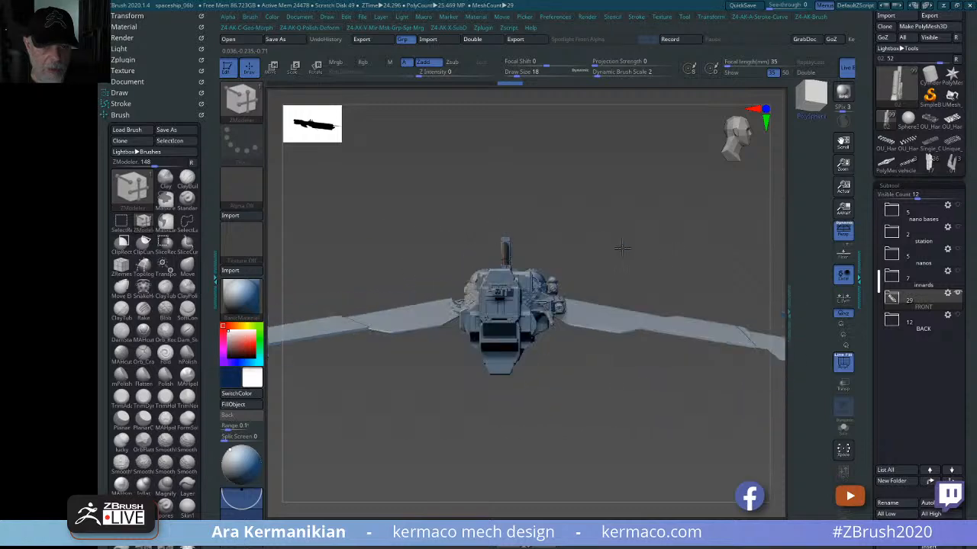
{"action": "left_click_drag", "start_coordinate": [599, 197], "coordinate": [748, 308], "text": "alt"}
{"action": "left_click_drag", "start_coordinate": [663, 243], "coordinate": [677, 283]}
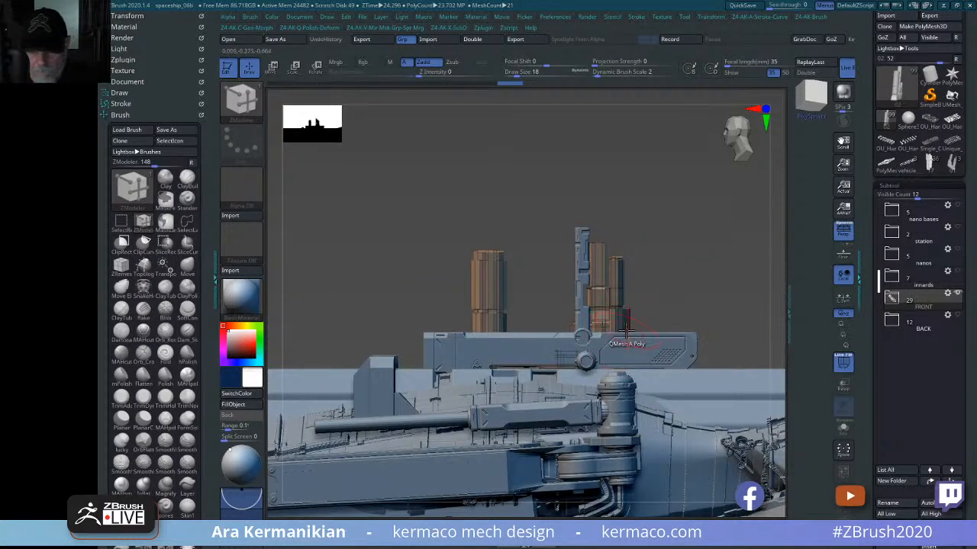
{"action": "key", "text": "w"}
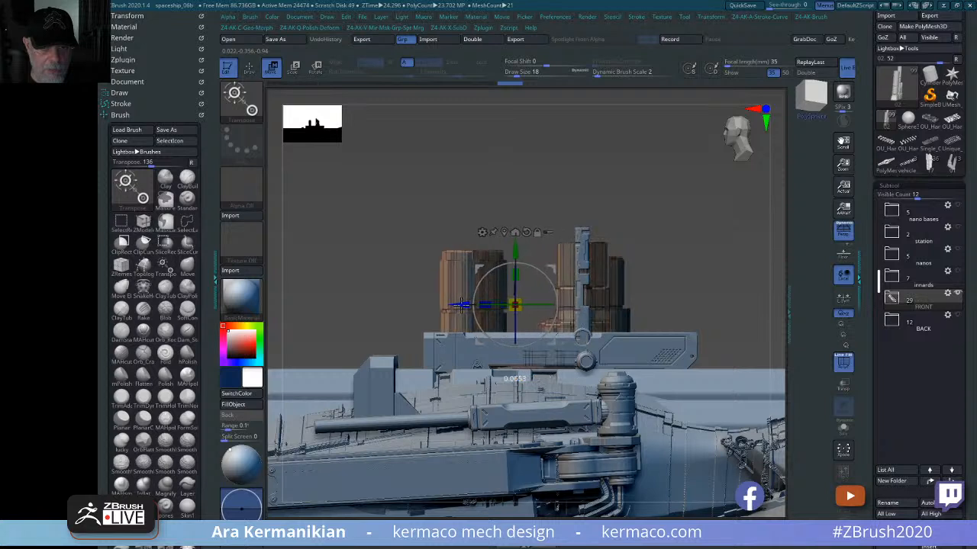
{"action": "left_click_drag", "start_coordinate": [460, 305], "coordinate": [441, 305], "text": "ctrl"}
{"action": "left_click_drag", "start_coordinate": [524, 305], "coordinate": [389, 307]}
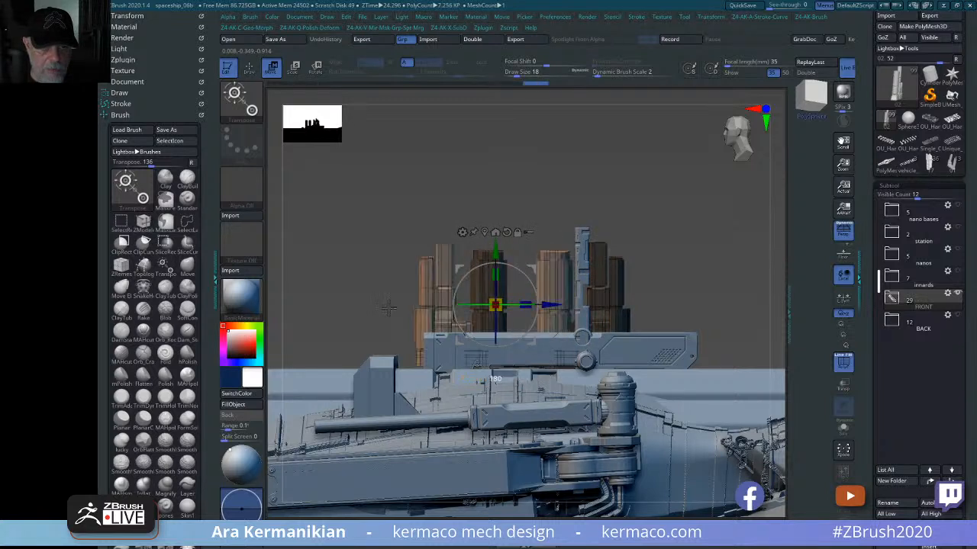
{"action": "left_click_drag", "start_coordinate": [555, 305], "coordinate": [620, 307]}
{"action": "mouse_move", "coordinate": [716, 187]}
{"action": "left_mouse_down"}
{"action": "mouse_move", "coordinate": [729, 224]}
{"action": "mouse_move", "coordinate": [747, 196]}
{"action": "left_mouse_up"}
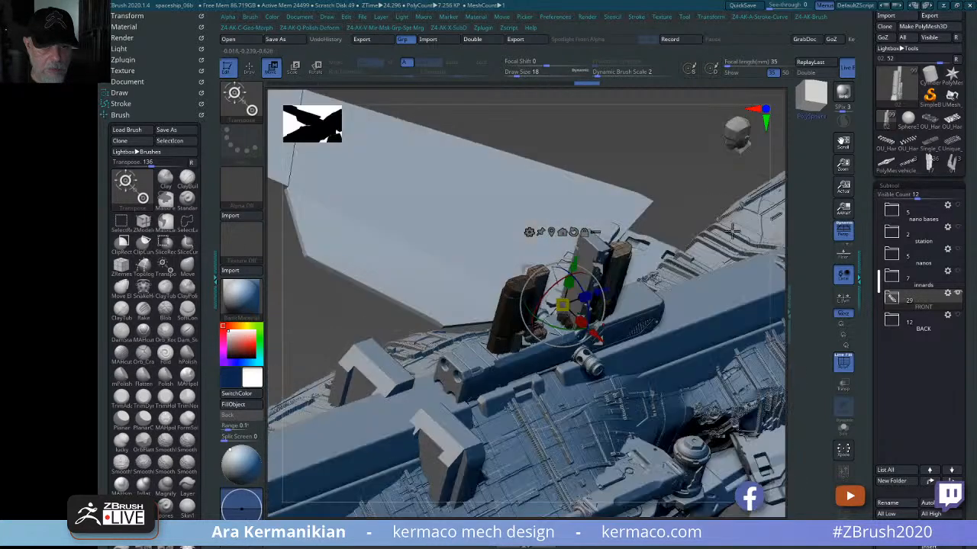
- Clear the mask and undo back to the single twin-tower part before it was duplicated
{"action": "key", "text": "q"}
{"action": "mouse_move", "coordinate": [672, 152]}
{"action": "left_mouse_down"}
{"action": "mouse_move", "coordinate": [647, 119]}
{"action": "mouse_move", "coordinate": [722, 166]}
{"action": "left_mouse_up"}
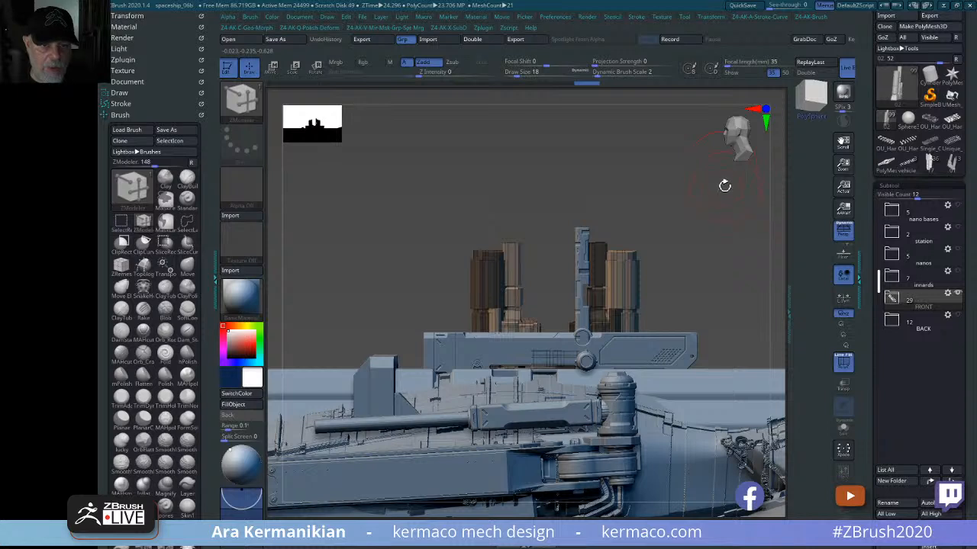
{"action": "key", "text": "ctrl"}
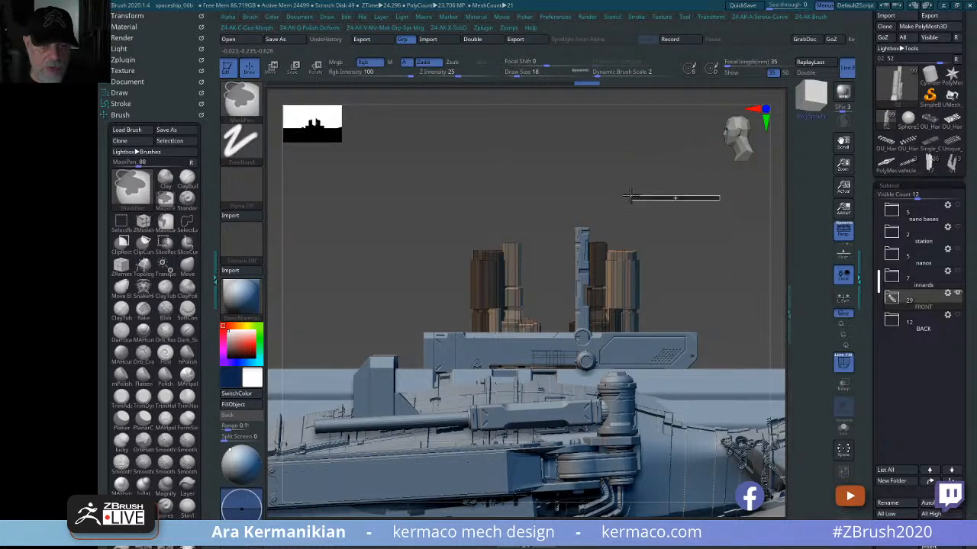
{"action": "left_click_drag", "start_coordinate": [630, 196], "coordinate": [661, 196], "text": "ctrl"}
{"action": "key", "text": "ctrl+z"}
{"action": "key", "text": "ctrl+z"}
{"action": "key", "text": "ctrl+z"}
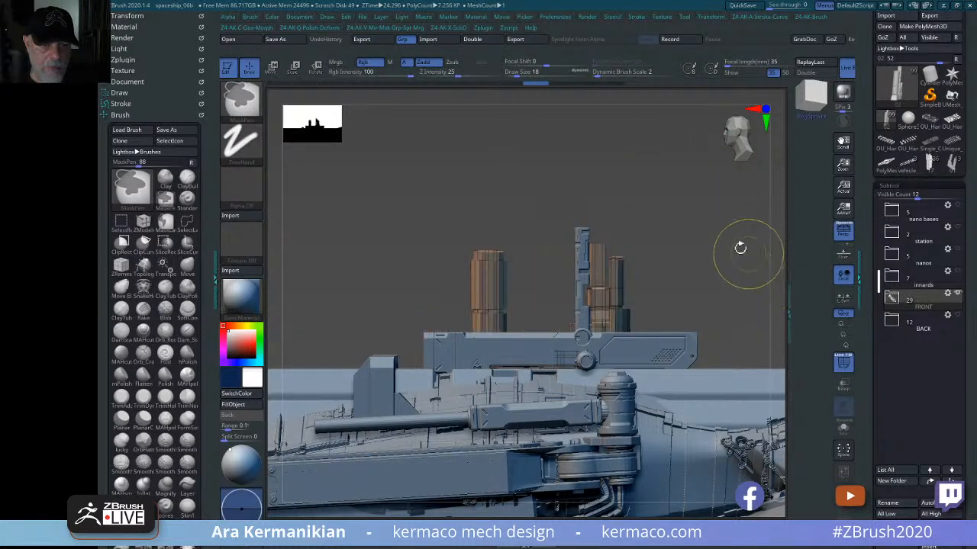
- Undo the last twin-tower moves to compare its earlier position on the box, and redo them
{"action": "key", "text": "ctrl+z"}
{"action": "key", "text": "ctrl+z"}
{"action": "key", "text": "ctrl+z"}
{"action": "key", "text": "ctrl+z"}
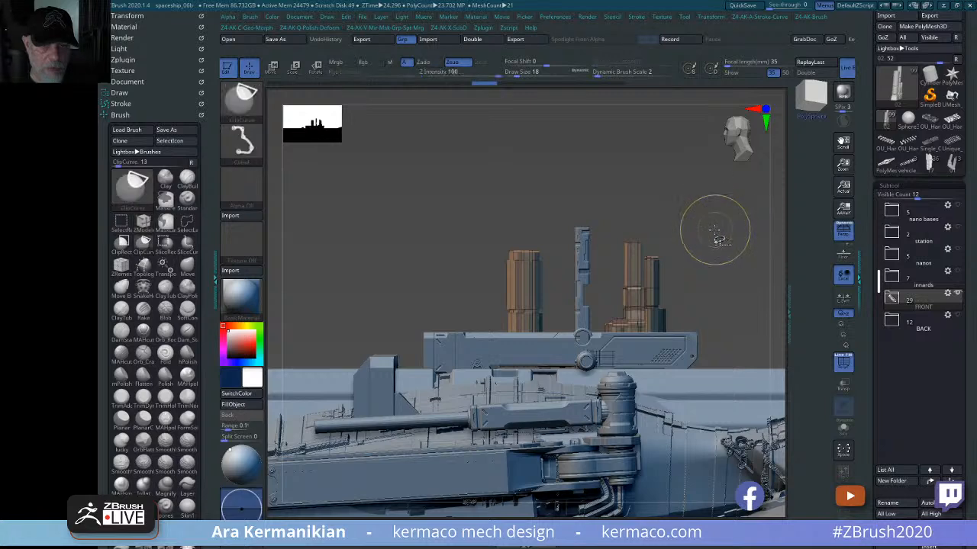
{"action": "key", "text": "ctrl+shift+z"}
{"action": "mouse_move", "coordinate": [724, 222]}
{"action": "left_mouse_down", "text": "alt"}
{"action": "mouse_move", "coordinate": [702, 216]}
{"action": "mouse_move", "coordinate": [710, 212]}
{"action": "left_mouse_up", "text": "alt"}
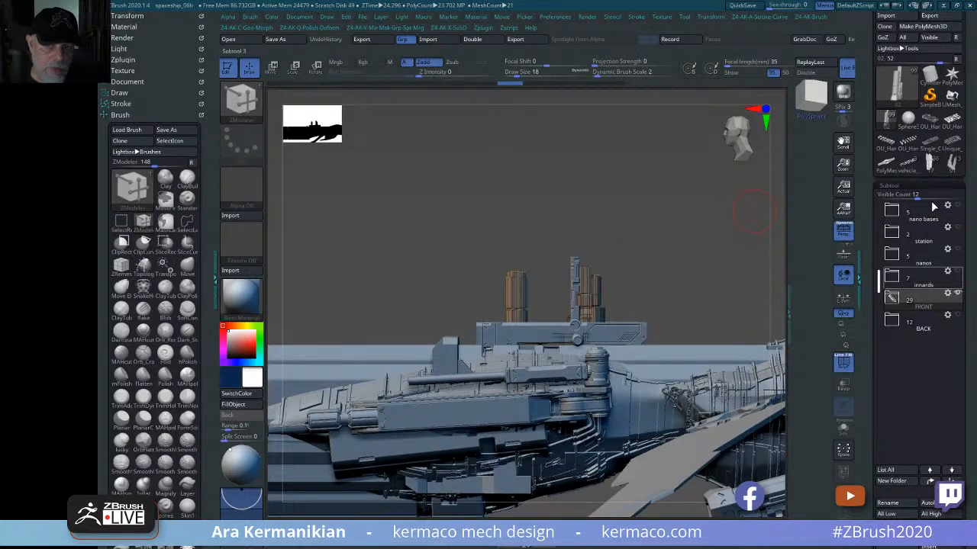
- Open the kitbash tool with the tower parts and copy stepped tower part 03
{"action": "left_click", "coordinate": [929, 161]}
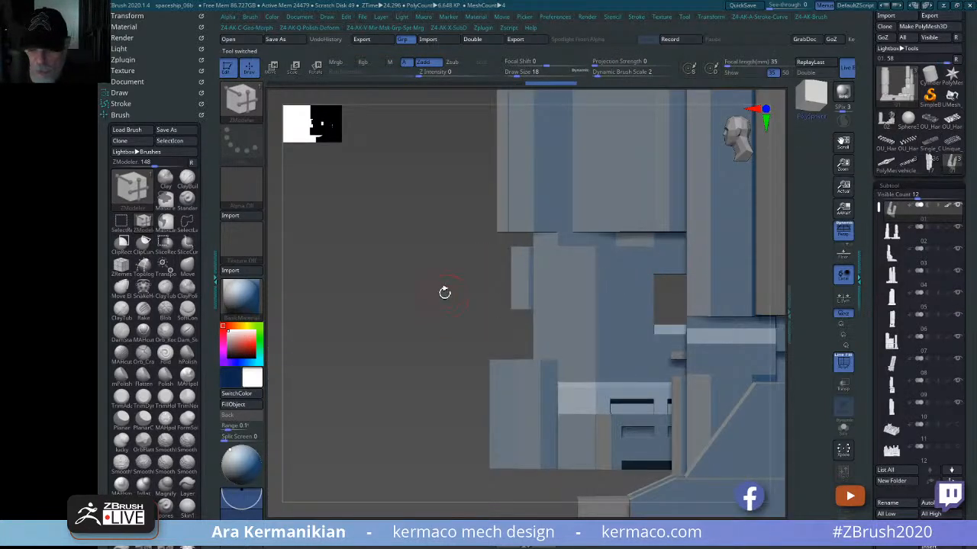
{"action": "key", "text": "f"}
{"action": "left_click_drag", "start_coordinate": [444, 295], "coordinate": [470, 296]}
{"action": "left_click_drag", "start_coordinate": [646, 299], "coordinate": [604, 305], "text": "alt"}
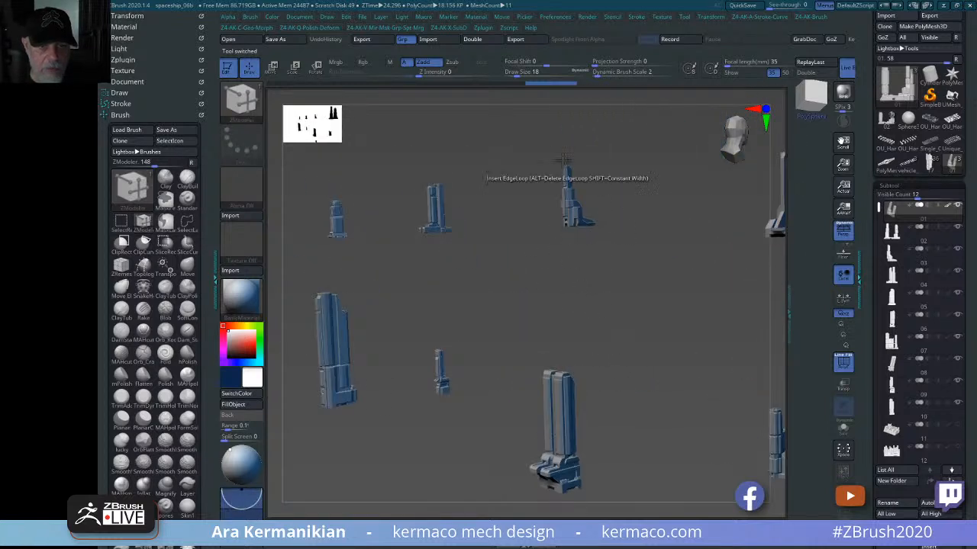
{"action": "left_click", "coordinate": [576, 223], "text": "alt"}
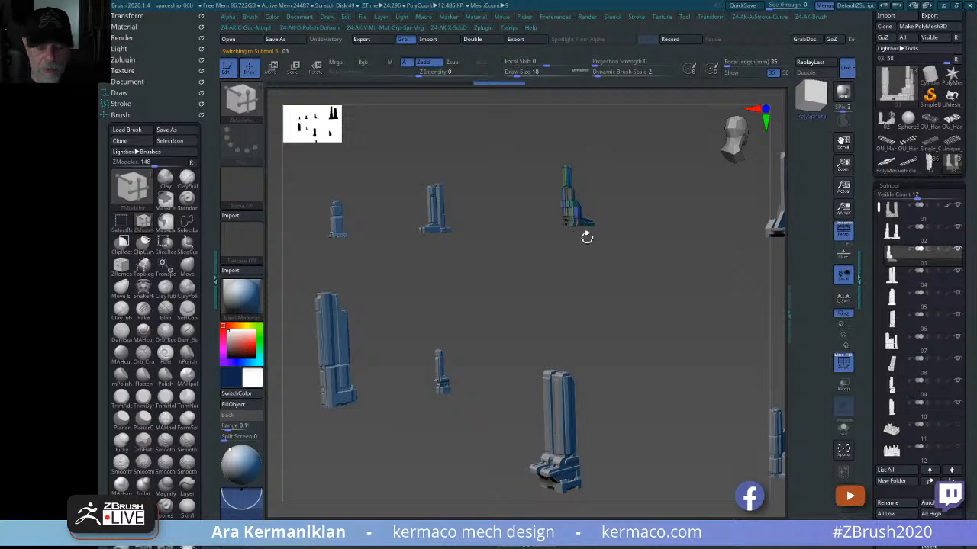
{"action": "key", "text": "space"}
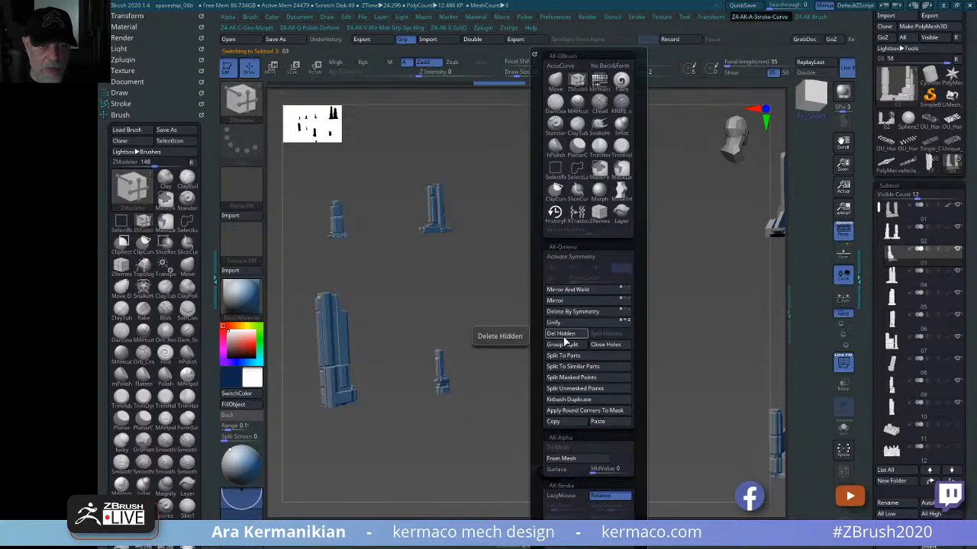
{"action": "left_click", "coordinate": [565, 422]}
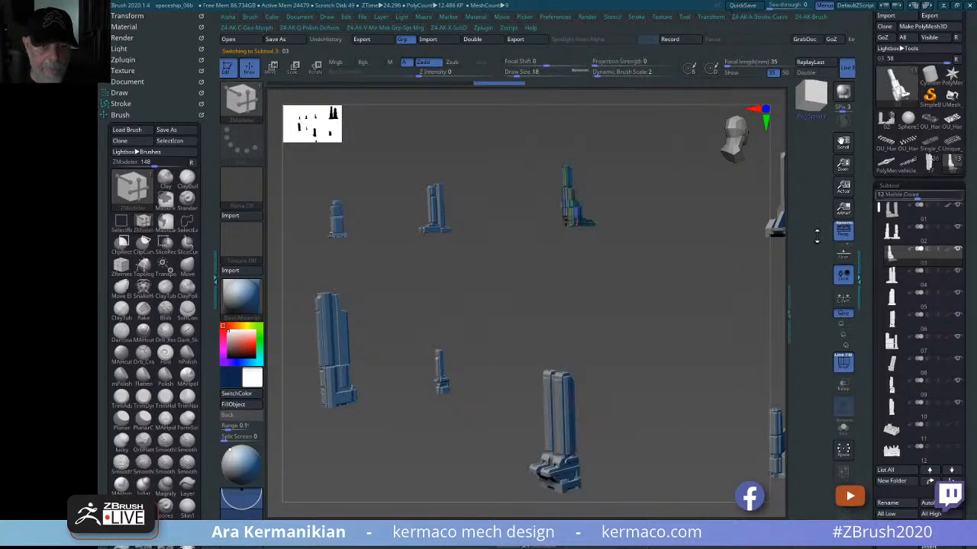
- Return to the spaceship tool and paste the copied stepped tower into the FRONT folder
{"action": "left_click", "coordinate": [885, 119]}
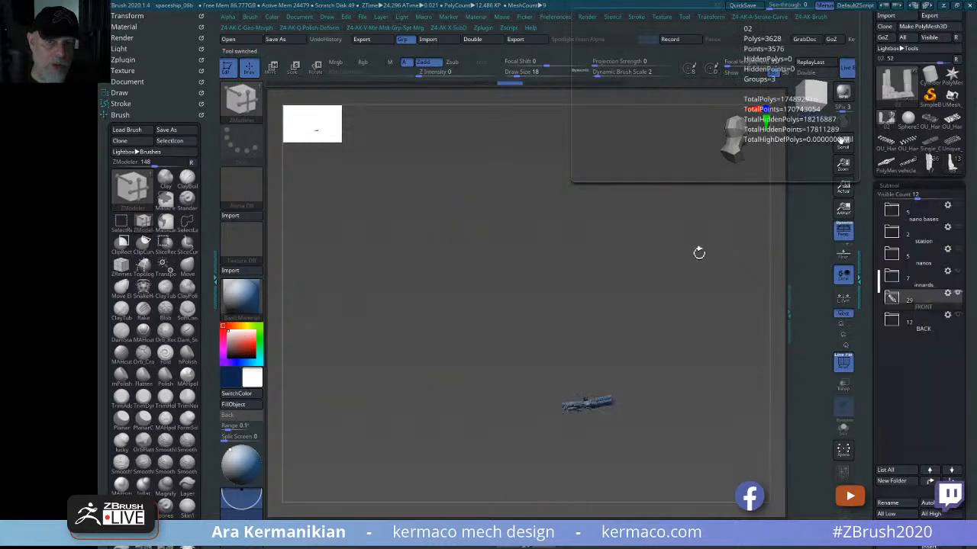
{"action": "key", "text": "f"}
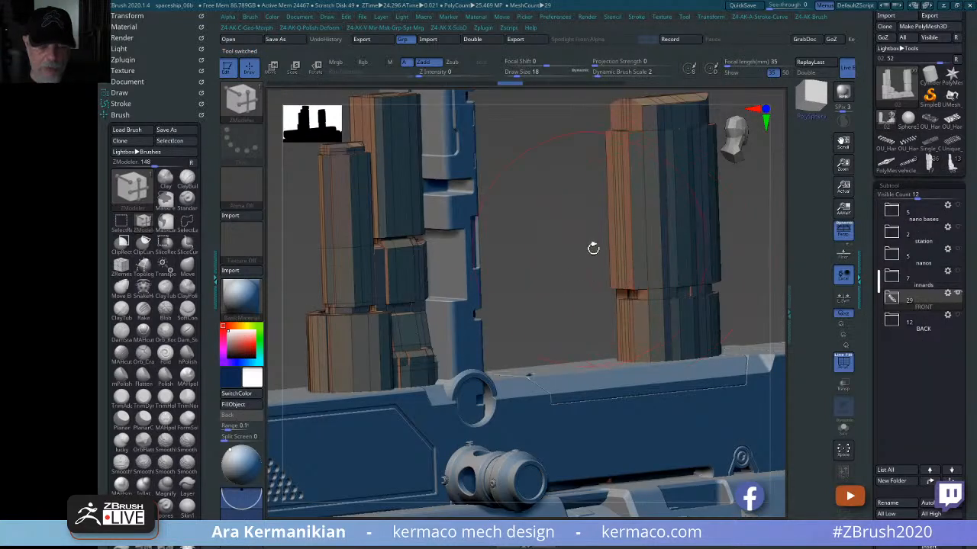
{"action": "key", "text": "space"}
{"action": "left_click", "coordinate": [615, 421]}
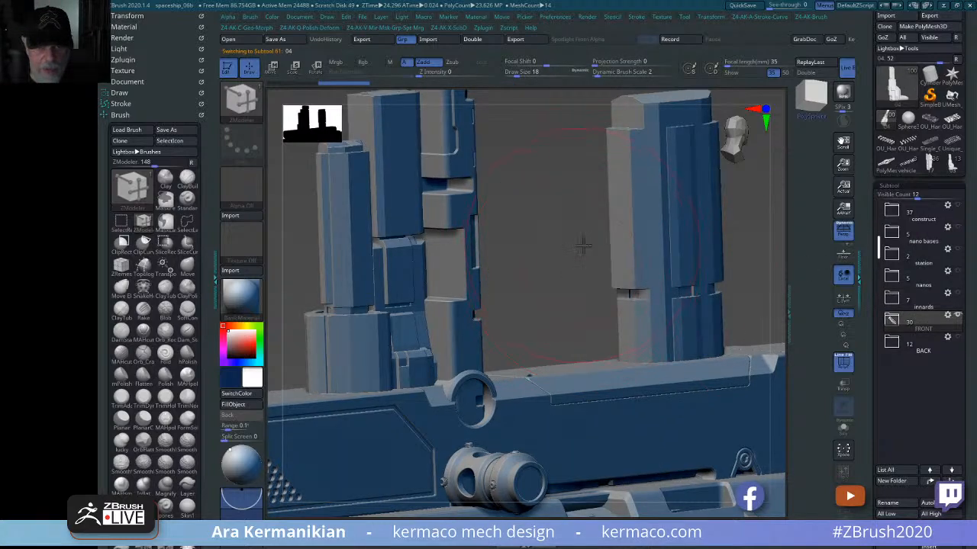
- Lift the pasted stepped tower above the hull and slide it over the box with the twin towers
{"action": "left_click_drag", "start_coordinate": [583, 246], "coordinate": [347, 264], "text": "alt"}
{"action": "left_click_drag", "start_coordinate": [665, 195], "coordinate": [556, 249]}
{"action": "key", "text": "w"}
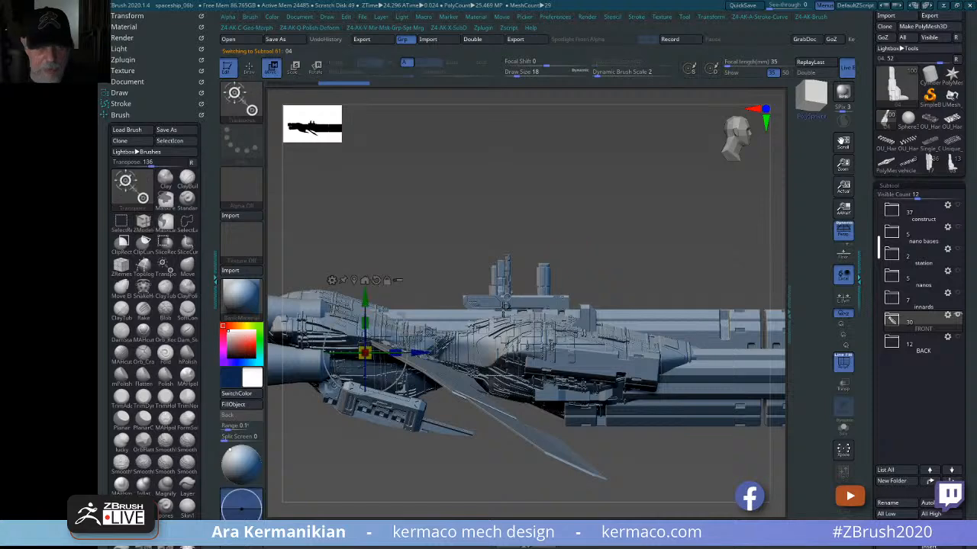
{"action": "left_click_drag", "start_coordinate": [371, 300], "coordinate": [412, 199]}
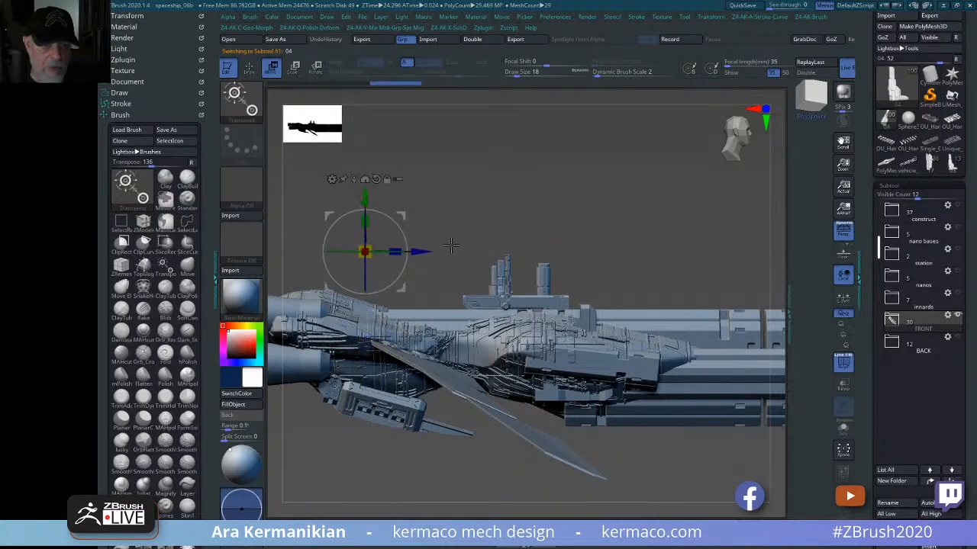
{"action": "left_click_drag", "start_coordinate": [451, 244], "coordinate": [669, 251]}
- Unify the size of the pasted stepped tower, centre the gizmo on it and move it above the twin-tower box
{"action": "key", "text": "ctrl+q"}
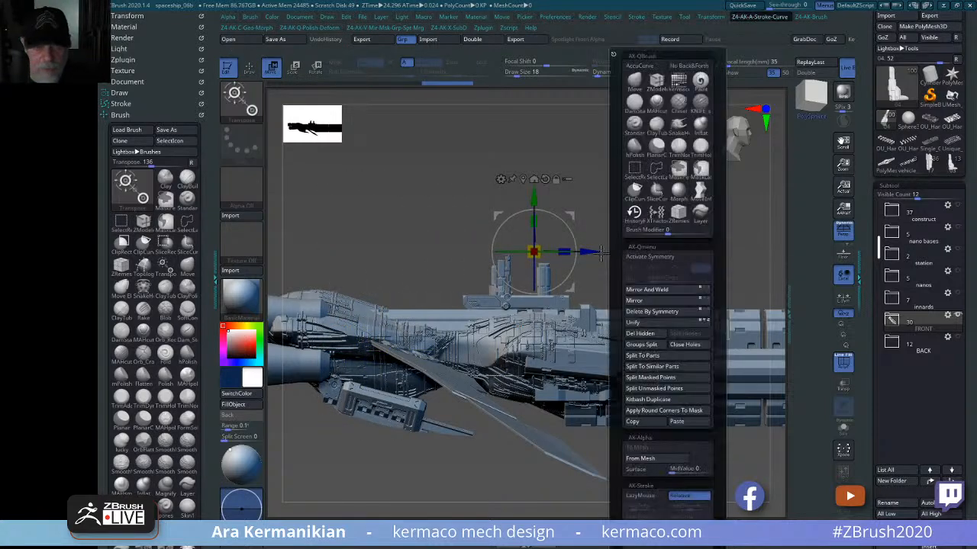
{"action": "key", "text": "ctrl+q"}
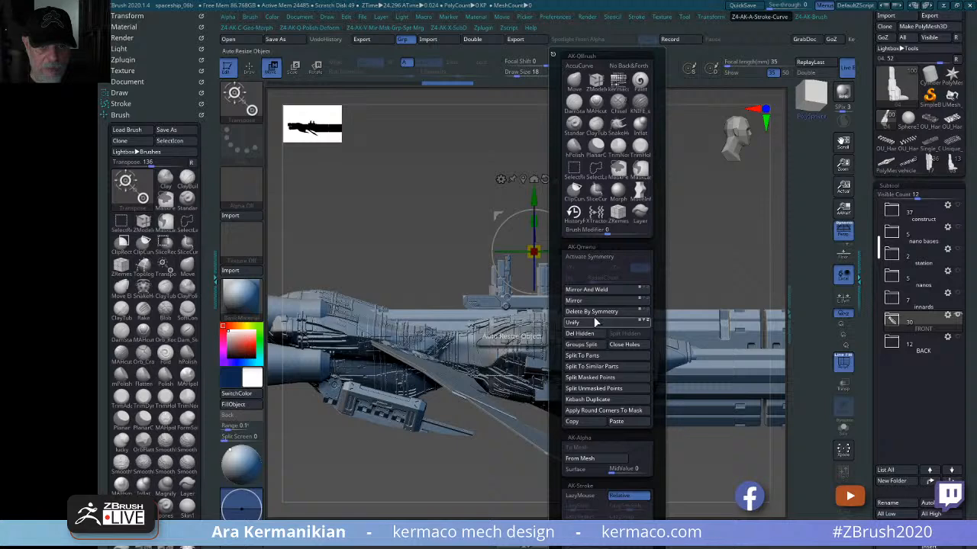
{"action": "left_click", "coordinate": [556, 179]}
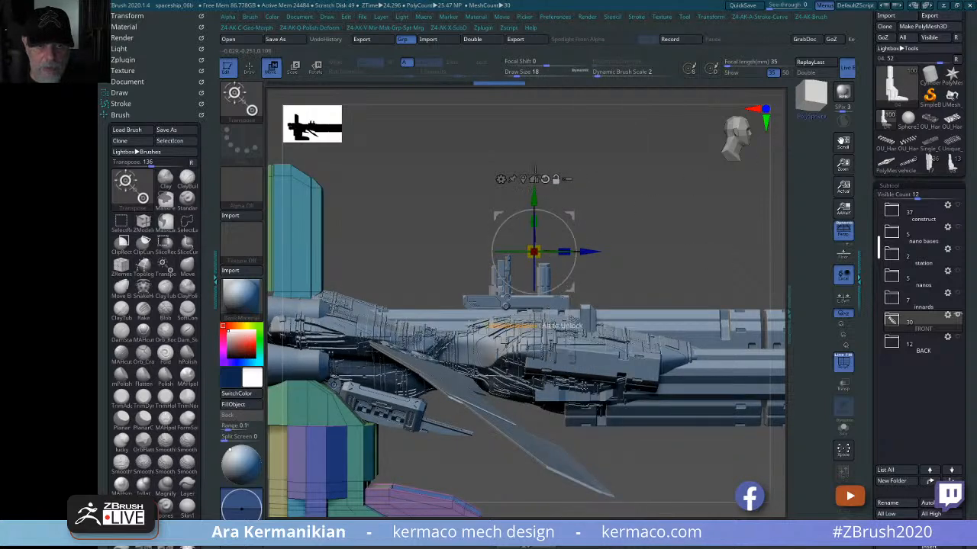
{"action": "left_click", "coordinate": [523, 179]}
{"action": "left_click_drag", "start_coordinate": [378, 350], "coordinate": [502, 239]}
{"action": "left_click_drag", "start_coordinate": [680, 241], "coordinate": [678, 219], "text": "alt"}
{"action": "left_click_drag", "start_coordinate": [633, 225], "coordinate": [676, 222]}
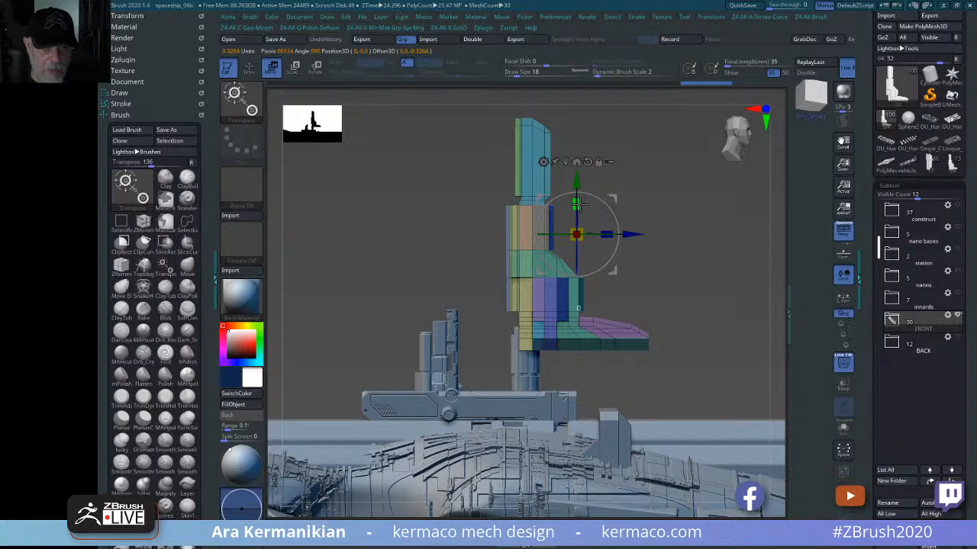
- Squash the stepped tower to about half its height, slide it toward the engines and scale its width to about 0.75
{"action": "left_click_drag", "start_coordinate": [578, 203], "coordinate": [535, 274]}
{"action": "left_click_drag", "start_coordinate": [631, 324], "coordinate": [496, 323]}
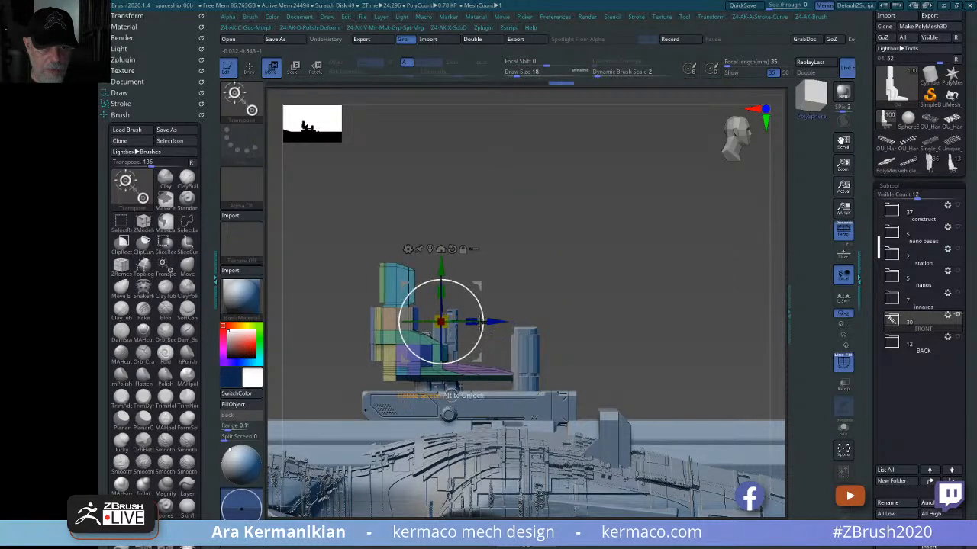
{"action": "left_click_drag", "start_coordinate": [580, 277], "coordinate": [706, 306]}
{"action": "left_click_drag", "start_coordinate": [500, 355], "coordinate": [474, 356]}
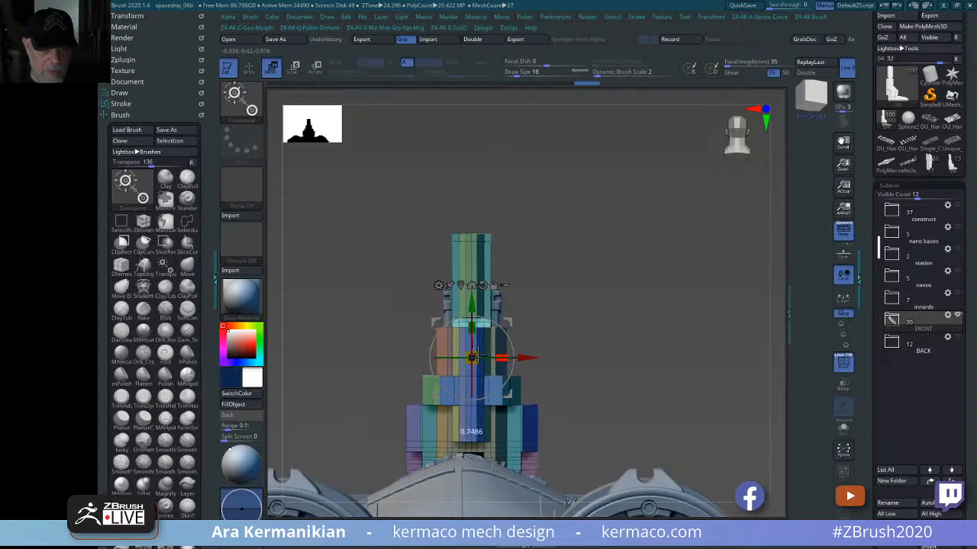
{"action": "left_click_drag", "start_coordinate": [679, 268], "coordinate": [558, 361]}
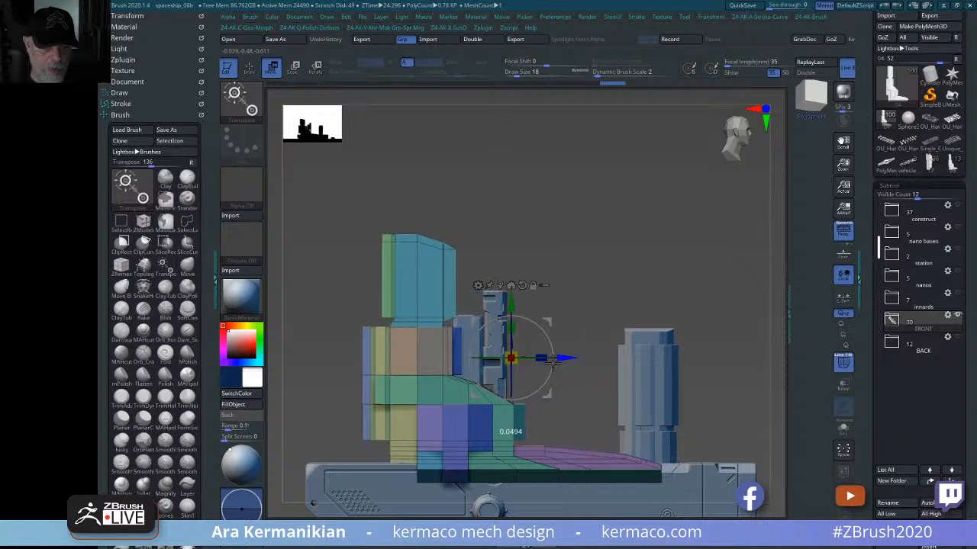
- Slide the stepped tower farther toward the engines, behind the box, and lower it onto the hull
{"action": "left_click_drag", "start_coordinate": [642, 286], "coordinate": [643, 224], "text": "alt"}
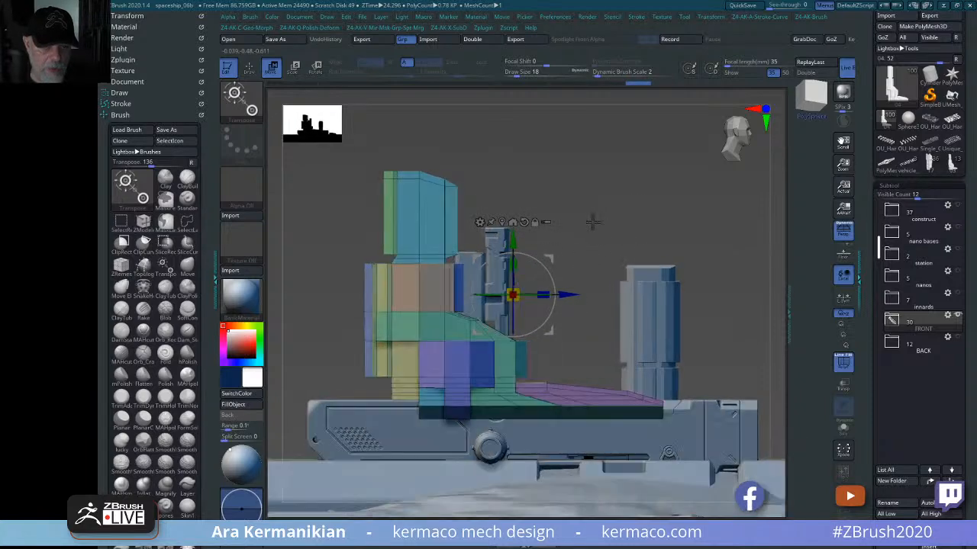
{"action": "left_click_drag", "start_coordinate": [569, 293], "coordinate": [535, 293]}
{"action": "left_click_drag", "start_coordinate": [639, 208], "coordinate": [767, 177], "text": "alt"}
{"action": "left_click_drag", "start_coordinate": [767, 177], "coordinate": [618, 202]}
{"action": "left_click_drag", "start_coordinate": [726, 220], "coordinate": [770, 217], "text": "shift"}
{"action": "left_click_drag", "start_coordinate": [658, 265], "coordinate": [551, 265]}
{"action": "left_click_drag", "start_coordinate": [495, 204], "coordinate": [489, 254]}
{"action": "left_click_drag", "start_coordinate": [523, 169], "coordinate": [586, 180]}
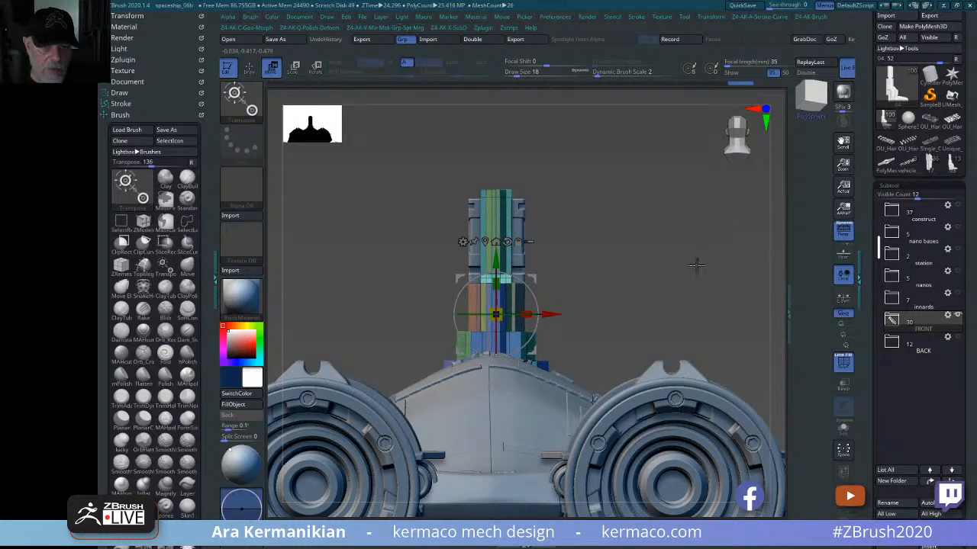
- Check the stepped tower against the whole ship and adjust its position along the hull, directly behind the twin towers
{"action": "left_click_drag", "start_coordinate": [695, 264], "coordinate": [492, 164]}
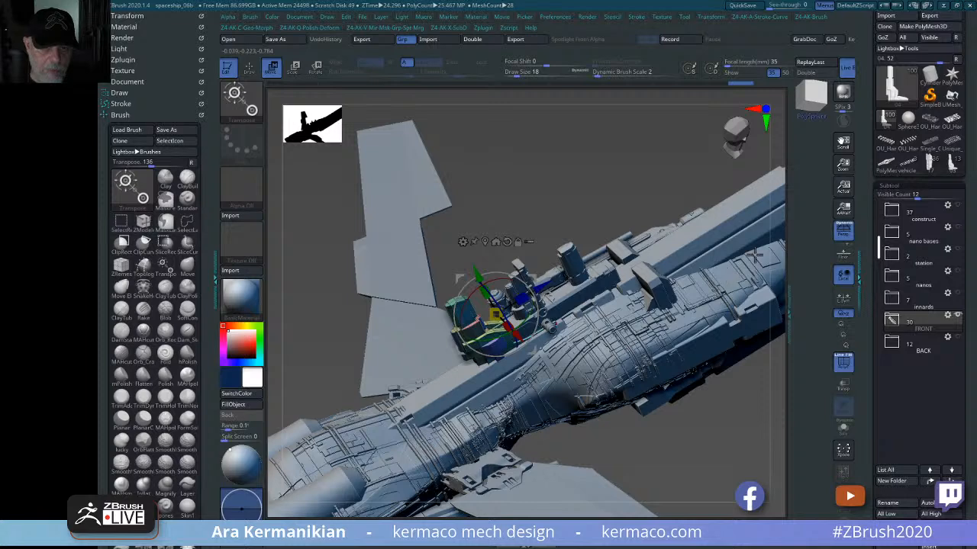
{"action": "left_click_drag", "start_coordinate": [652, 179], "coordinate": [639, 261]}
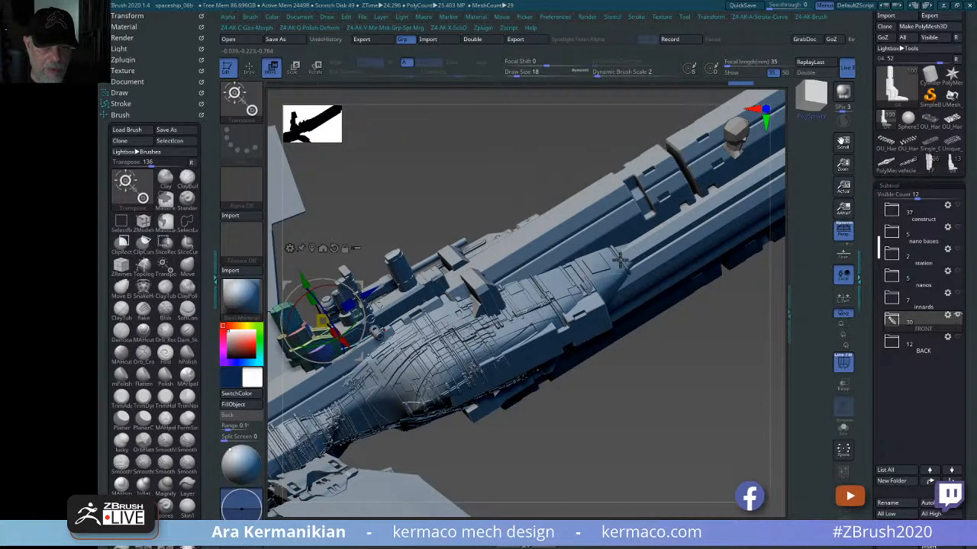
{"action": "mouse_move", "coordinate": [664, 405]}
{"action": "left_mouse_down"}
{"action": "mouse_move", "coordinate": [523, 399]}
{"action": "mouse_move", "coordinate": [571, 347]}
{"action": "mouse_move", "coordinate": [618, 174]}
{"action": "mouse_move", "coordinate": [669, 161]}
{"action": "mouse_move", "coordinate": [648, 220]}
{"action": "mouse_move", "coordinate": [716, 263]}
{"action": "mouse_move", "coordinate": [691, 200]}
{"action": "mouse_move", "coordinate": [603, 200]}
{"action": "mouse_move", "coordinate": [613, 203]}
{"action": "mouse_move", "coordinate": [595, 189]}
{"action": "mouse_move", "coordinate": [621, 211]}
{"action": "mouse_move", "coordinate": [740, 257]}
{"action": "left_mouse_up"}
{"action": "key", "text": "q"}
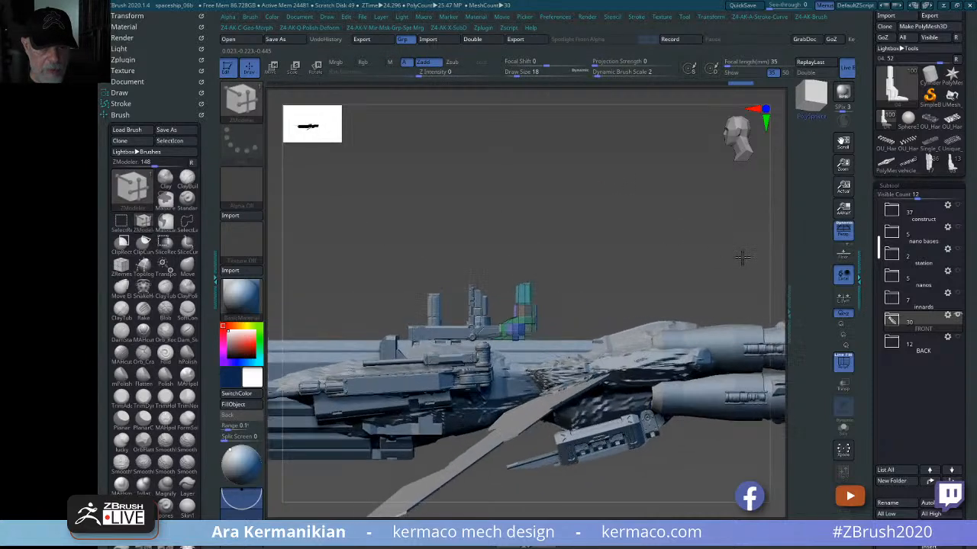
{"action": "key", "text": "w"}
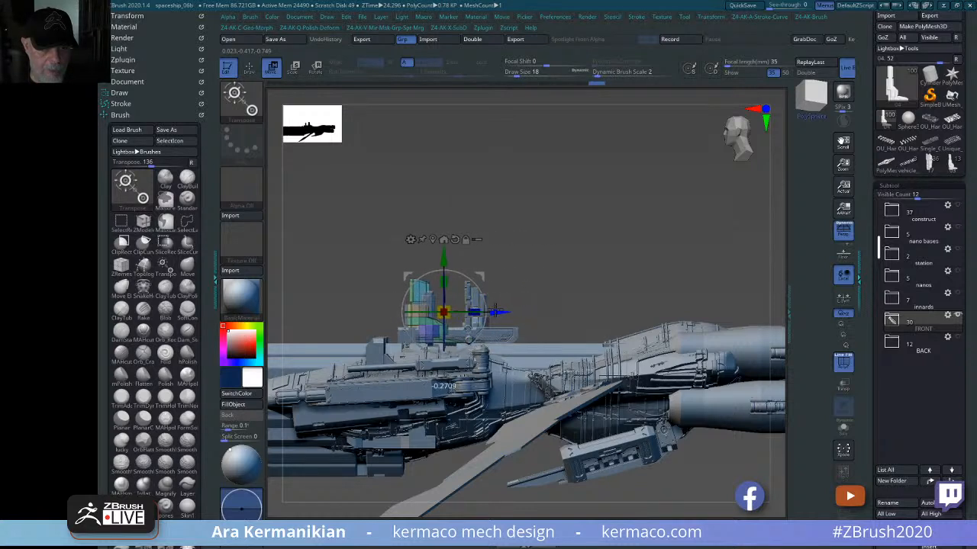
{"action": "left_click_drag", "start_coordinate": [493, 311], "coordinate": [577, 306]}
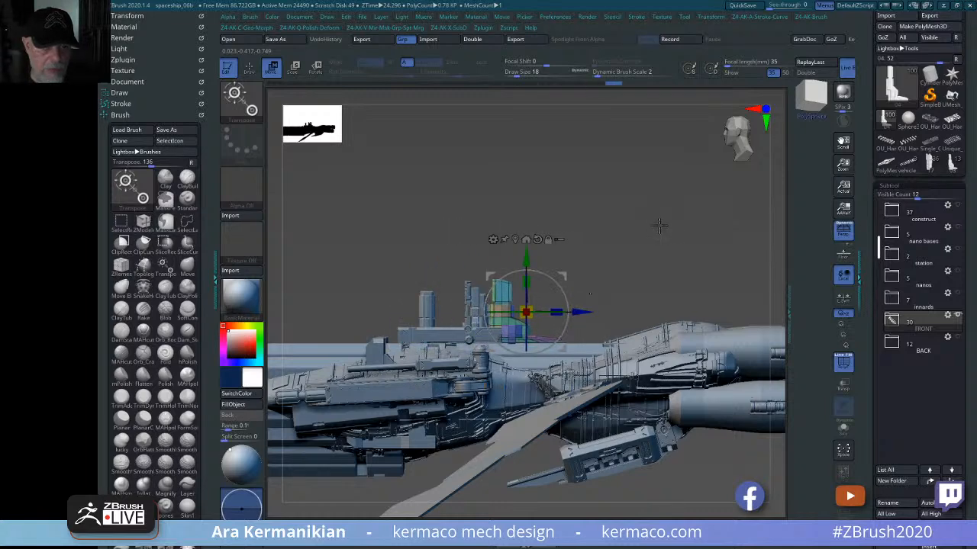
- Slide the twin-tower part toward the engines so its towers stand on both sides of the stepped tower
{"action": "left_click_drag", "start_coordinate": [659, 226], "coordinate": [752, 263], "text": "alt"}
{"action": "left_click", "coordinate": [350, 318], "text": "alt"}
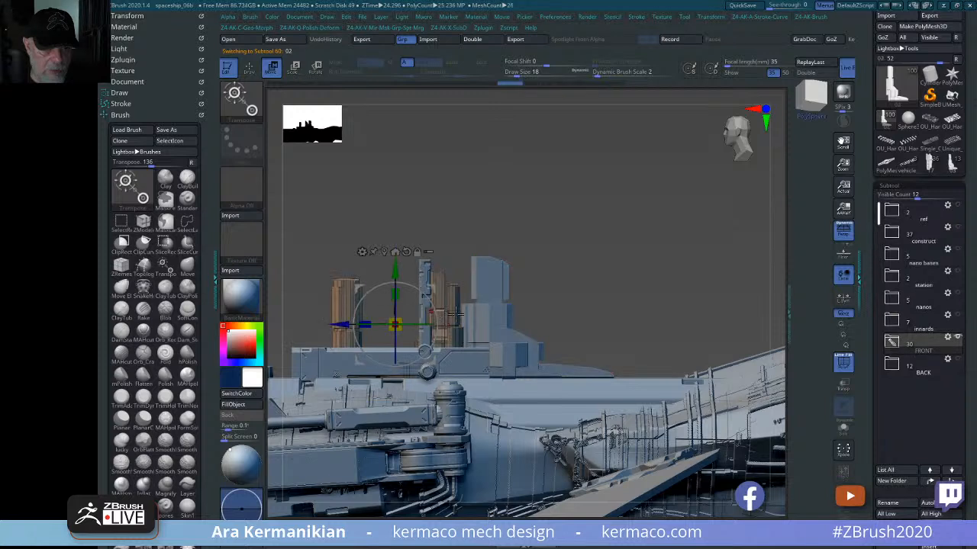
{"action": "mouse_move", "coordinate": [344, 323]}
{"action": "left_mouse_down"}
{"action": "mouse_move", "coordinate": [452, 328]}
{"action": "mouse_move", "coordinate": [440, 332]}
{"action": "left_mouse_up"}
- Rotate the slim upright part on the box to horizontal, slide it toward the nose and lower it to the box's front end
{"action": "left_click", "coordinate": [425, 271], "text": "alt"}
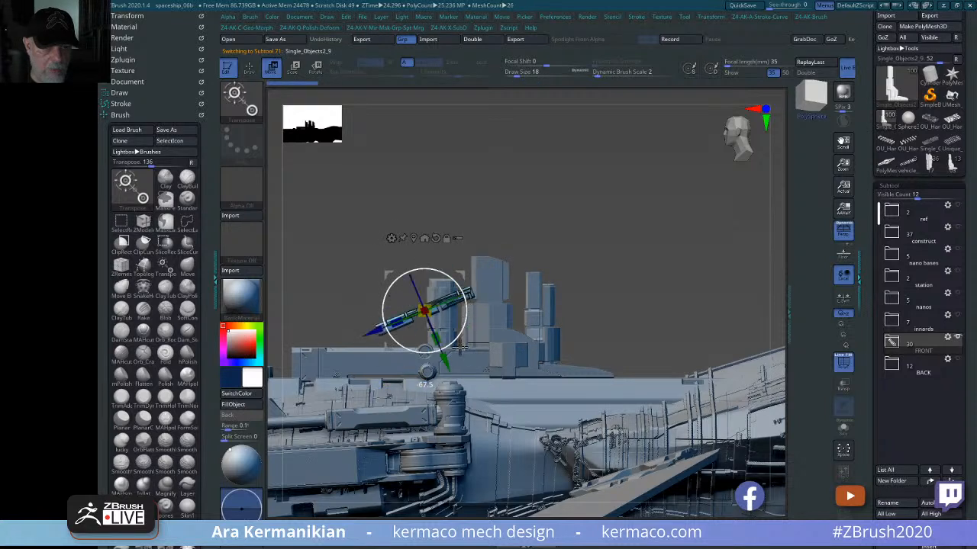
{"action": "mouse_move", "coordinate": [373, 308]}
{"action": "left_mouse_down"}
{"action": "mouse_move", "coordinate": [527, 313]}
{"action": "mouse_move", "coordinate": [316, 310]}
{"action": "left_mouse_up"}
{"action": "left_click_drag", "start_coordinate": [506, 201], "coordinate": [632, 207], "text": "alt"}
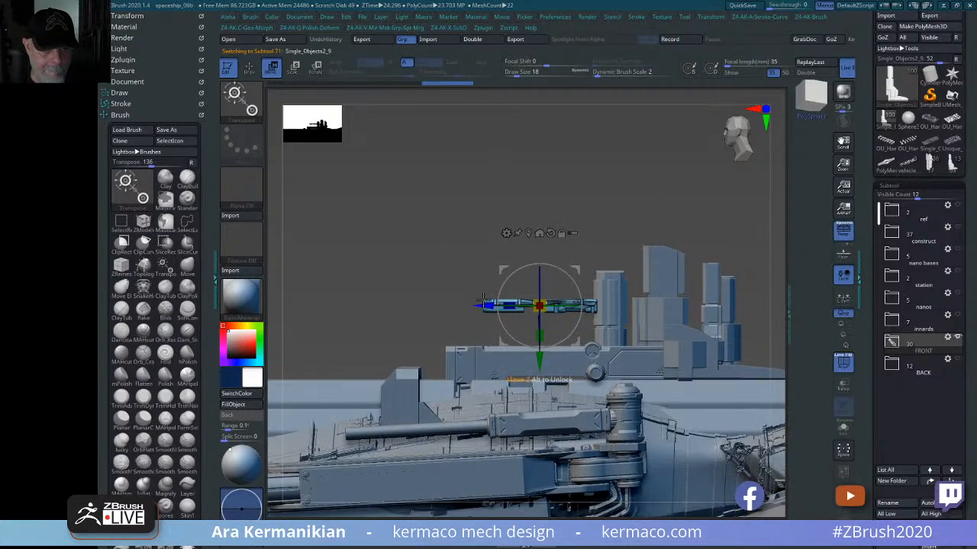
{"action": "left_click_drag", "start_coordinate": [490, 306], "coordinate": [384, 301]}
{"action": "left_click_drag", "start_coordinate": [433, 357], "coordinate": [433, 413]}
- Enlarge the horizontal slim part by about 1.24 so it spans the front end of the box
{"action": "left_click_drag", "start_coordinate": [496, 258], "coordinate": [652, 241]}
{"action": "left_click_drag", "start_coordinate": [651, 241], "coordinate": [715, 238], "text": "alt"}
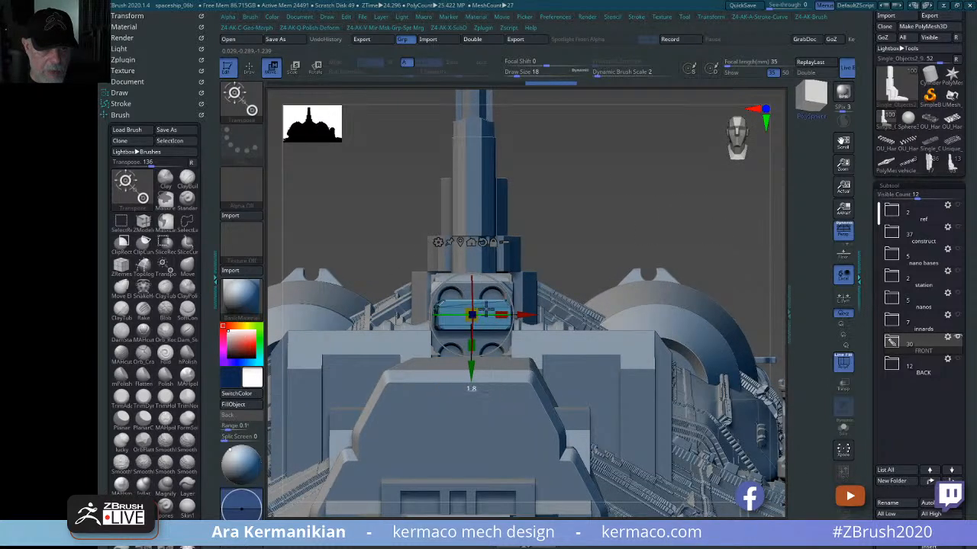
{"action": "left_click_drag", "start_coordinate": [492, 302], "coordinate": [490, 306]}
{"action": "key", "text": "ctrl+z"}
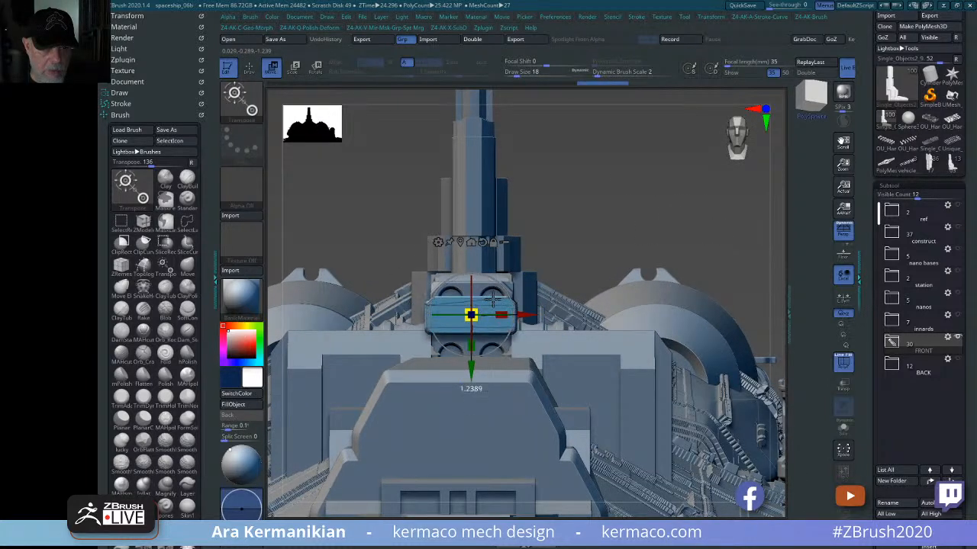
- Lower the enlarged slim part against the box's front end and shift it slightly toward the nose
{"action": "left_click_drag", "start_coordinate": [649, 205], "coordinate": [569, 216]}
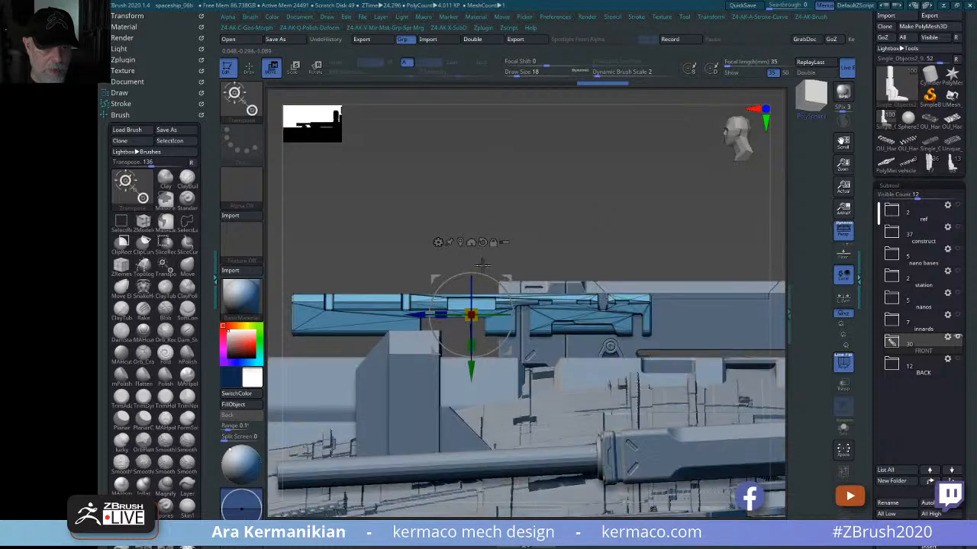
{"action": "left_click_drag", "start_coordinate": [470, 369], "coordinate": [464, 394]}
{"action": "left_click_drag", "start_coordinate": [417, 340], "coordinate": [392, 340]}
{"action": "mouse_move", "coordinate": [528, 200]}
{"action": "left_mouse_down"}
{"action": "mouse_move", "coordinate": [562, 212]}
{"action": "mouse_move", "coordinate": [580, 181]}
{"action": "mouse_move", "coordinate": [553, 185]}
{"action": "mouse_move", "coordinate": [652, 190]}
{"action": "mouse_move", "coordinate": [531, 166]}
{"action": "mouse_move", "coordinate": [539, 239]}
{"action": "left_mouse_up"}
- Slide the stepped tower along the box toward the nose, ahead of the twin towers, and select the twin-tower part
{"action": "key", "text": "q"}
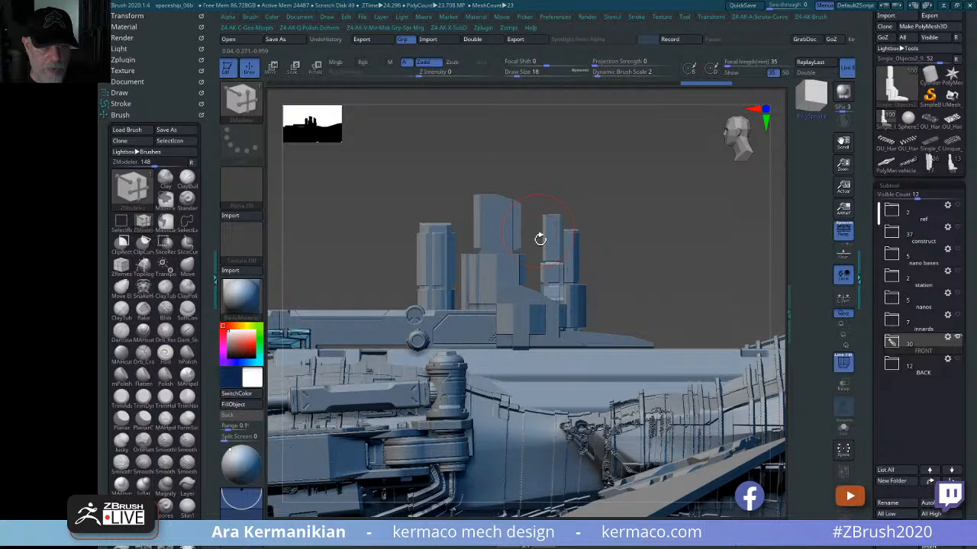
{"action": "left_click", "coordinate": [540, 300], "text": "alt"}
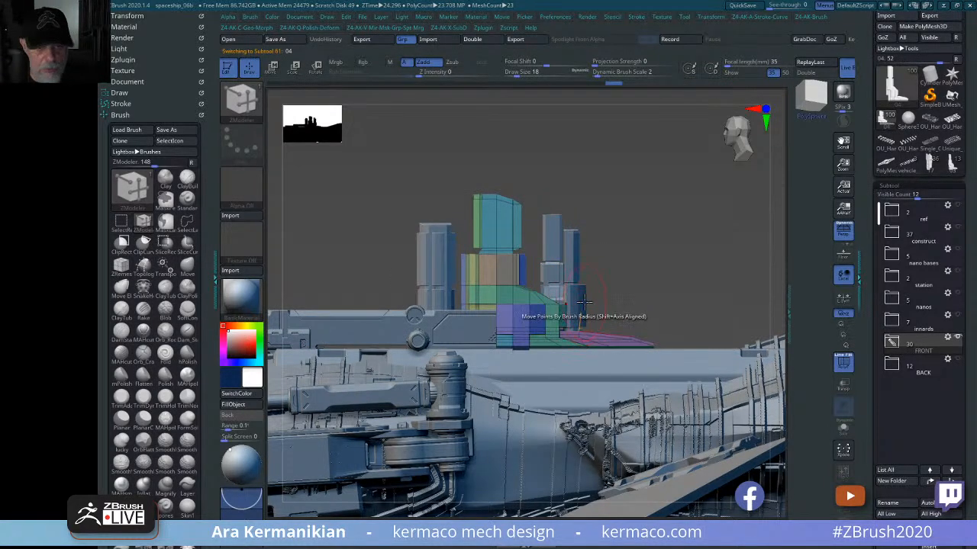
{"action": "key", "text": "w"}
{"action": "left_click_drag", "start_coordinate": [606, 274], "coordinate": [502, 275]}
{"action": "left_click_drag", "start_coordinate": [704, 181], "coordinate": [573, 266], "text": "alt"}
{"action": "left_click", "coordinate": [554, 294], "text": "alt"}
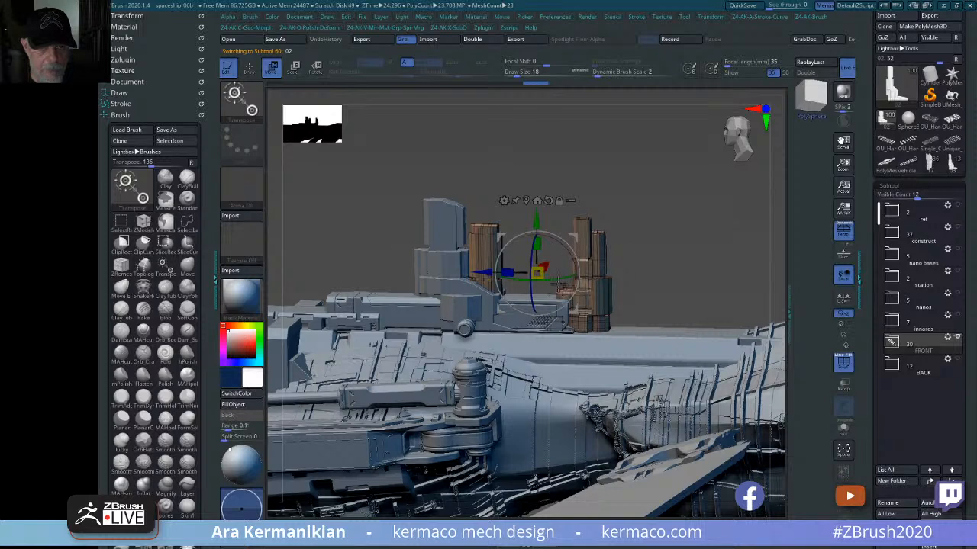
- Slide the twin towers toward the nose until they flank the stepped tower, raise them and shorten them into low turrets on the box
{"action": "left_click_drag", "start_coordinate": [492, 273], "coordinate": [451, 269]}
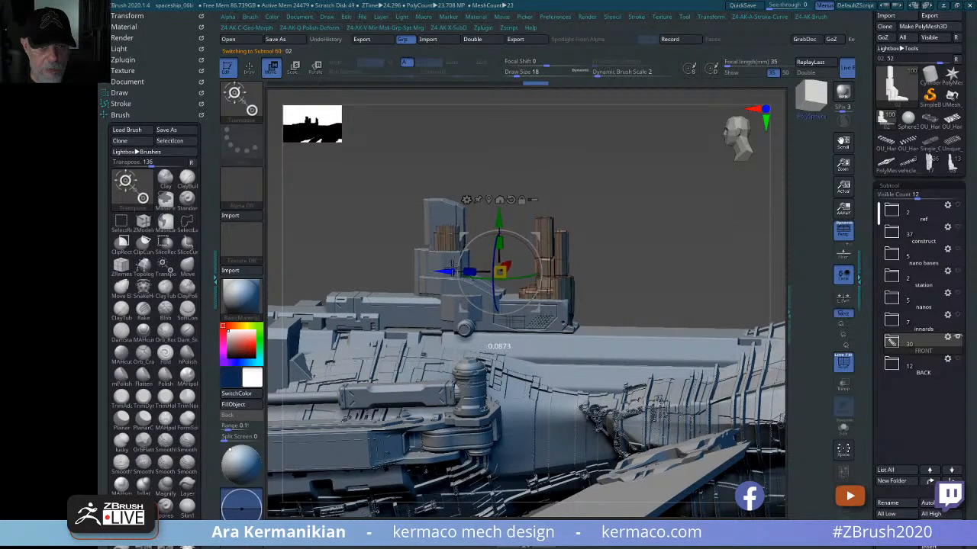
{"action": "left_click_drag", "start_coordinate": [647, 249], "coordinate": [551, 260]}
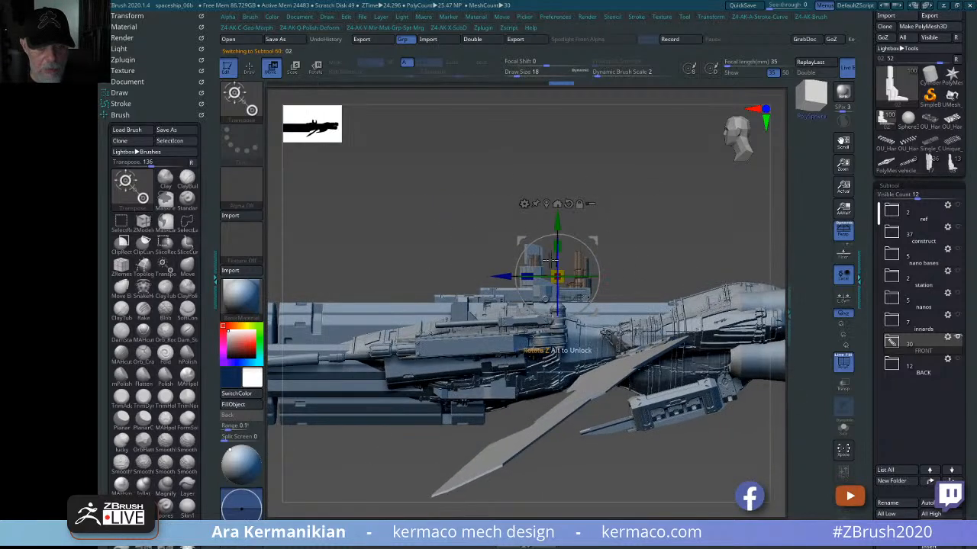
{"action": "mouse_move", "coordinate": [549, 222]}
{"action": "left_mouse_down"}
{"action": "mouse_move", "coordinate": [549, 74]}
{"action": "mouse_move", "coordinate": [551, 209]}
{"action": "left_mouse_up"}
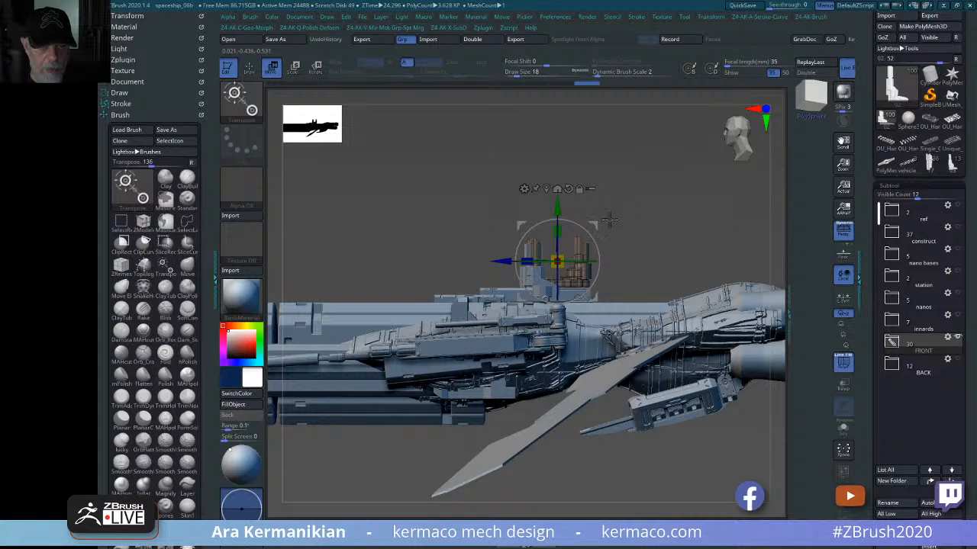
{"action": "left_click_drag", "start_coordinate": [640, 210], "coordinate": [647, 264], "text": "alt"}
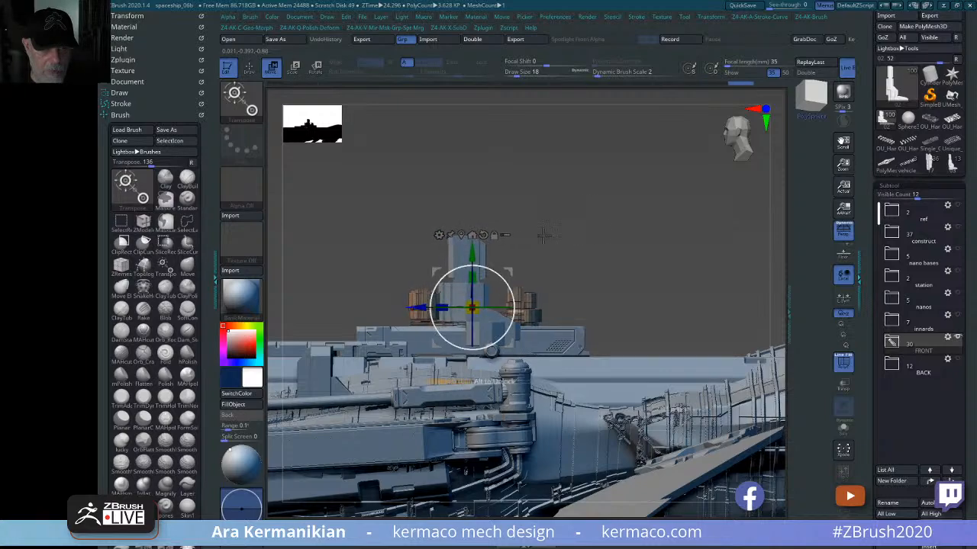
{"action": "mouse_move", "coordinate": [543, 235]}
{"action": "left_mouse_down"}
{"action": "mouse_move", "coordinate": [602, 264]}
{"action": "mouse_move", "coordinate": [649, 234]}
{"action": "mouse_move", "coordinate": [653, 247]}
{"action": "mouse_move", "coordinate": [626, 203]}
{"action": "mouse_move", "coordinate": [595, 183]}
{"action": "mouse_move", "coordinate": [592, 195]}
{"action": "mouse_move", "coordinate": [532, 135]}
{"action": "mouse_move", "coordinate": [534, 158]}
{"action": "mouse_move", "coordinate": [714, 228]}
{"action": "mouse_move", "coordinate": [672, 183]}
{"action": "mouse_move", "coordinate": [633, 179]}
{"action": "mouse_move", "coordinate": [608, 198]}
{"action": "mouse_move", "coordinate": [634, 242]}
{"action": "mouse_move", "coordinate": [665, 216]}
{"action": "mouse_move", "coordinate": [682, 216]}
{"action": "mouse_move", "coordinate": [661, 220]}
{"action": "mouse_move", "coordinate": [639, 203]}
{"action": "mouse_move", "coordinate": [645, 188]}
{"action": "mouse_move", "coordinate": [679, 198]}
{"action": "mouse_move", "coordinate": [667, 240]}
{"action": "mouse_move", "coordinate": [692, 209]}
{"action": "mouse_move", "coordinate": [658, 211]}
{"action": "mouse_move", "coordinate": [688, 190]}
{"action": "mouse_move", "coordinate": [612, 163]}
{"action": "mouse_move", "coordinate": [630, 180]}
{"action": "left_mouse_up"}
{"action": "key", "text": "q"}
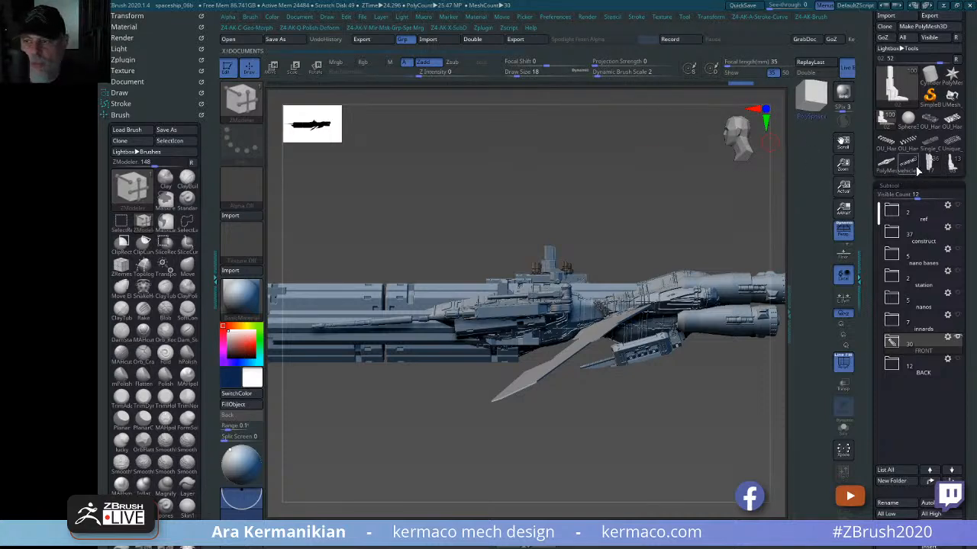
- From the front view, widen the twin-tower part sideways by a factor of about 1.38
{"action": "mouse_move", "coordinate": [924, 169]}
{"action": "mouse_move", "coordinate": [885, 154]}
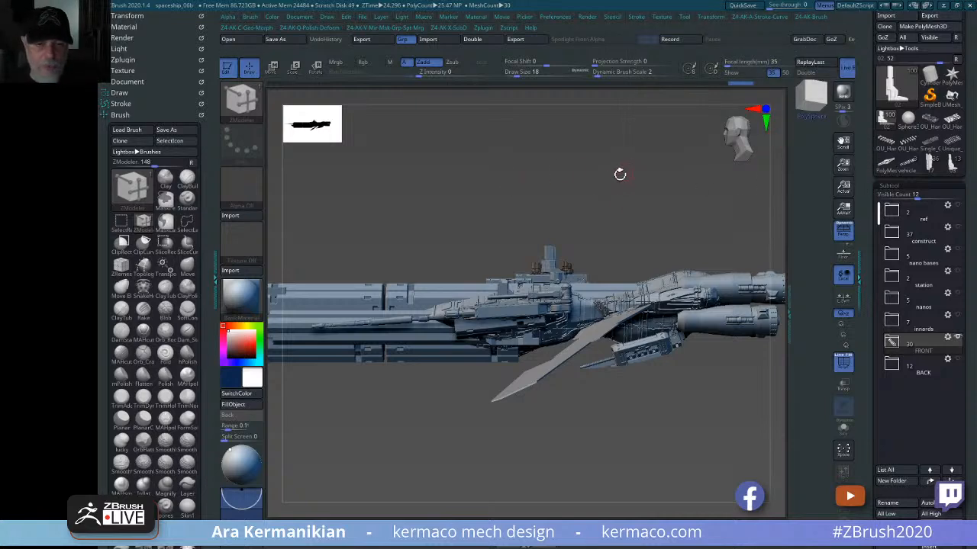
{"action": "left_click_drag", "start_coordinate": [620, 174], "coordinate": [584, 244]}
{"action": "key", "text": "w"}
{"action": "left_click_drag", "start_coordinate": [597, 162], "coordinate": [673, 193], "text": "shift"}
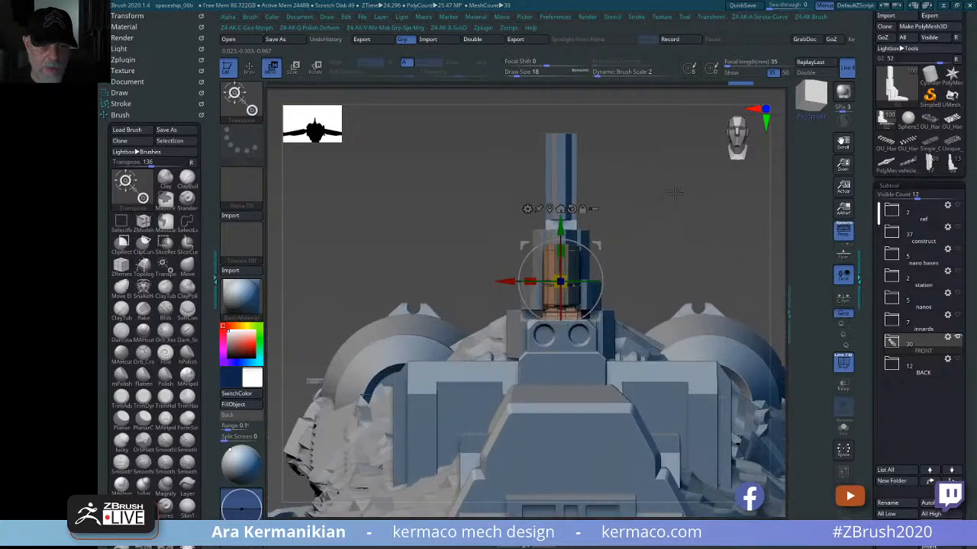
{"action": "left_click_drag", "start_coordinate": [530, 282], "coordinate": [503, 283]}
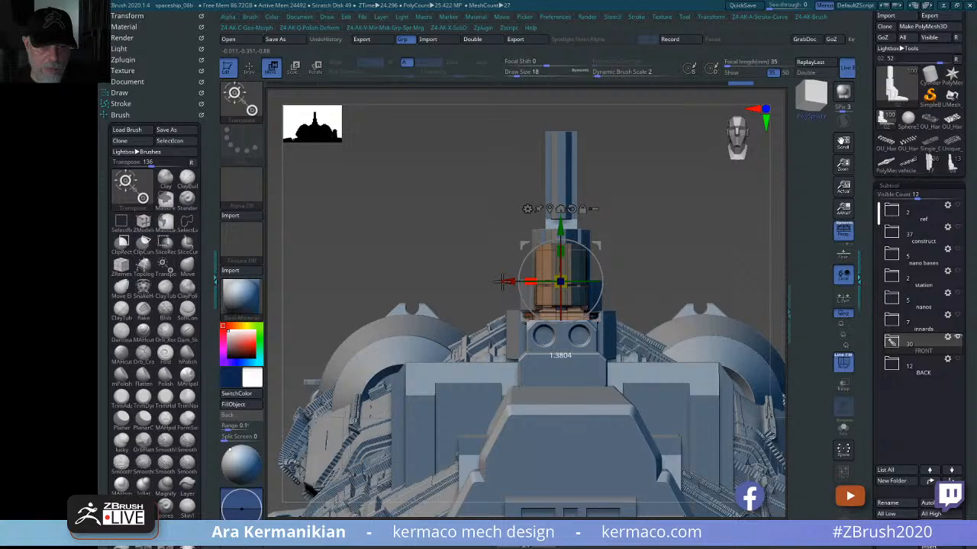
{"action": "left_click_drag", "start_coordinate": [728, 221], "coordinate": [712, 250]}
{"action": "mouse_move", "coordinate": [712, 247]}
{"action": "left_mouse_down"}
{"action": "mouse_move", "coordinate": [703, 213]}
{"action": "mouse_move", "coordinate": [660, 167]}
{"action": "mouse_move", "coordinate": [573, 185]}
{"action": "mouse_move", "coordinate": [458, 160]}
{"action": "left_mouse_up"}
{"action": "key", "text": "q"}
- Enlarge the silhouette thumbnail and frame the whole front half in side view
{"action": "left_click_drag", "start_coordinate": [341, 141], "coordinate": [475, 222]}
{"action": "mouse_move", "coordinate": [618, 175]}
{"action": "left_mouse_down"}
{"action": "mouse_move", "coordinate": [643, 183]}
{"action": "mouse_move", "coordinate": [613, 187]}
{"action": "left_mouse_up"}
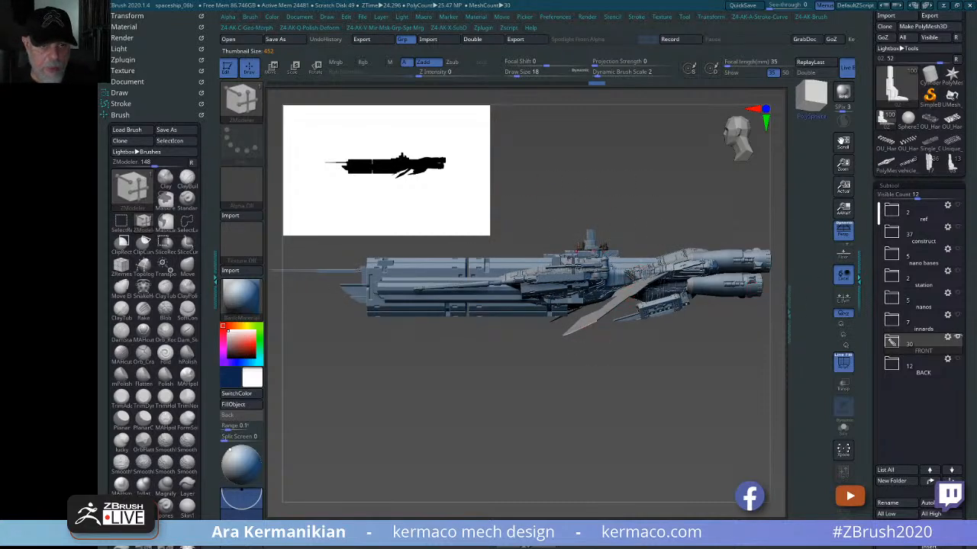
{"action": "left_click_drag", "start_coordinate": [629, 168], "coordinate": [681, 215]}
- Expand the FRONT folder and toggle the wings subtool Recovered_Tool2_3 off and back on to compare the silhouette
{"action": "left_click", "coordinate": [893, 343]}
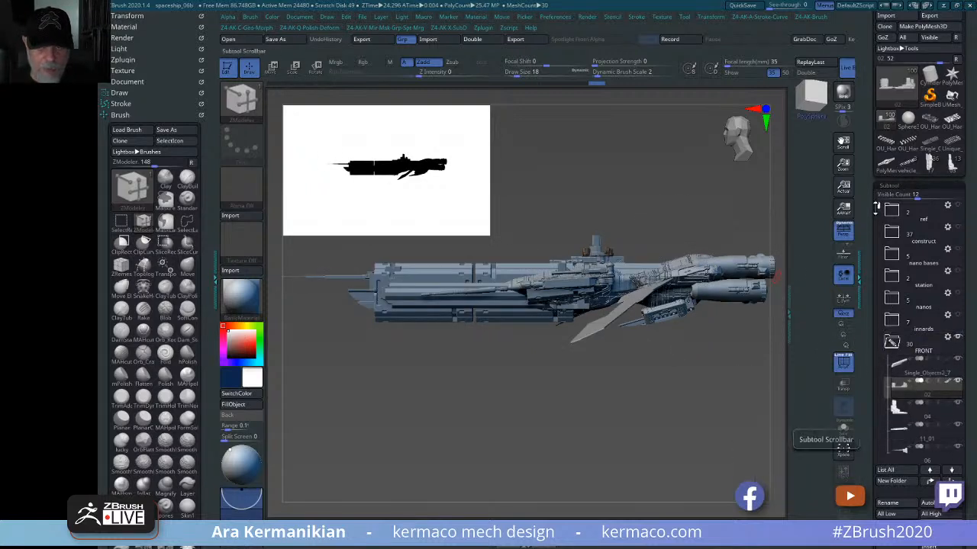
{"action": "left_click_drag", "start_coordinate": [873, 204], "coordinate": [857, 388]}
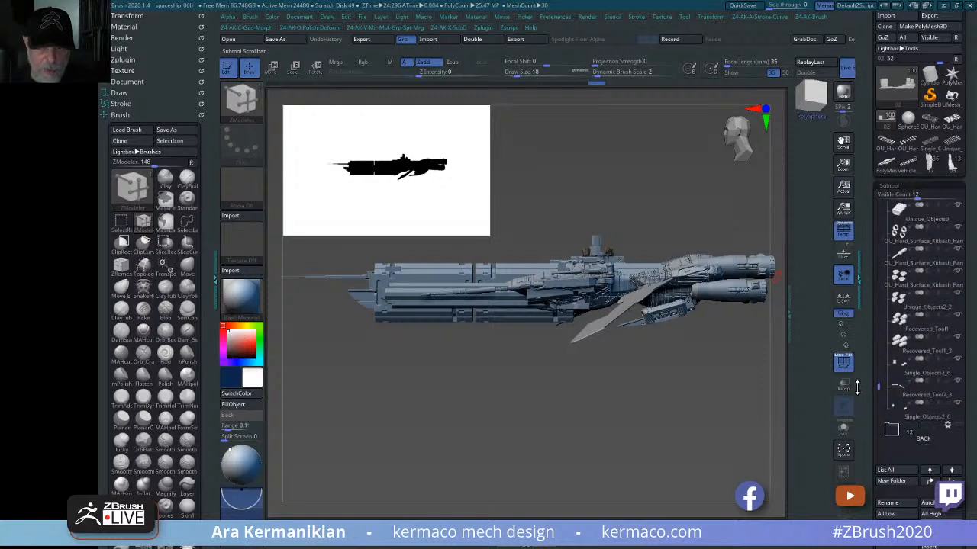
{"action": "mouse_move", "coordinate": [878, 387]}
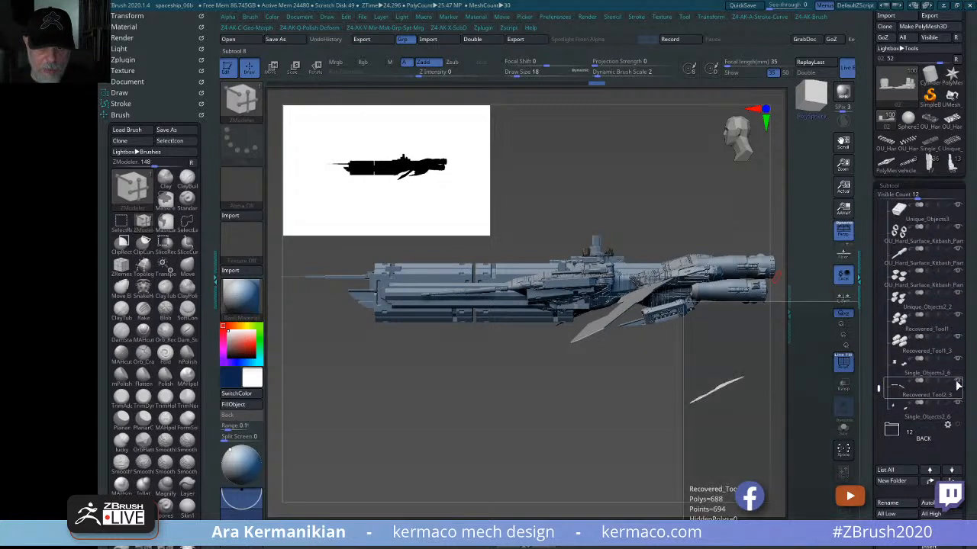
{"action": "left_click", "coordinate": [961, 386]}
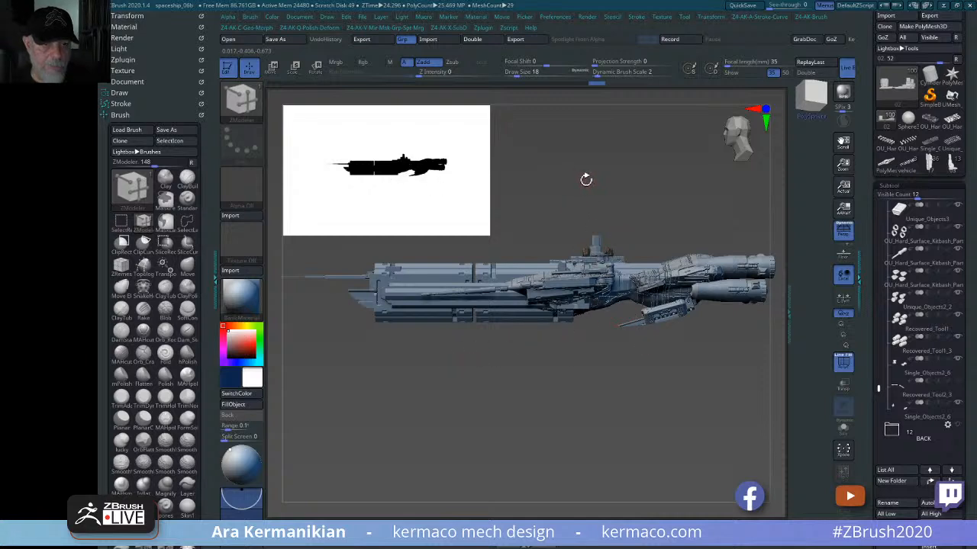
{"action": "left_click", "coordinate": [958, 386]}
- Examine the side silhouette at several zoom levels, switching perspective off and on to compare the wing shape
{"action": "left_click_drag", "start_coordinate": [651, 159], "coordinate": [628, 118]}
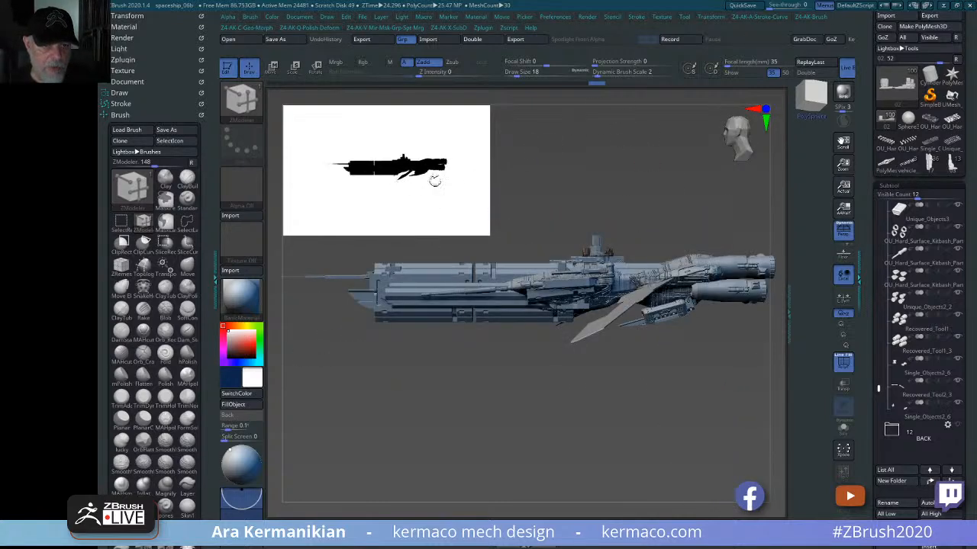
{"action": "left_click_drag", "start_coordinate": [653, 211], "coordinate": [671, 272]}
{"action": "left_click_drag", "start_coordinate": [702, 411], "coordinate": [697, 294]}
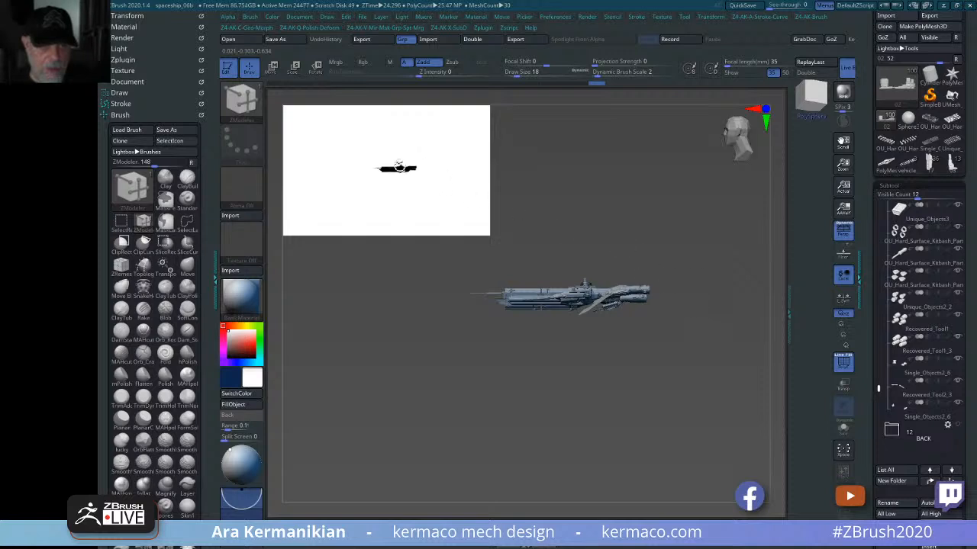
{"action": "left_click_drag", "start_coordinate": [604, 188], "coordinate": [424, 186], "text": "alt"}
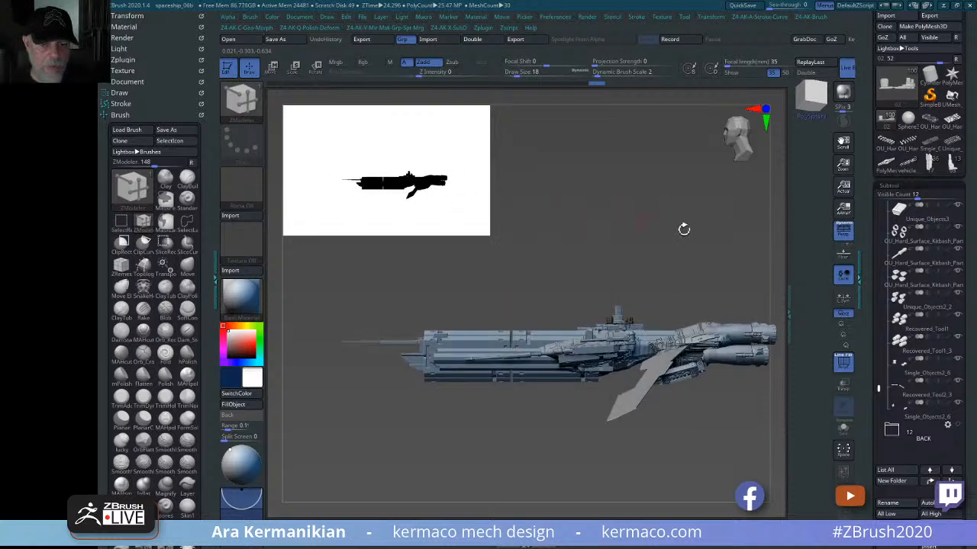
{"action": "left_click_drag", "start_coordinate": [684, 229], "coordinate": [656, 189], "text": "alt"}
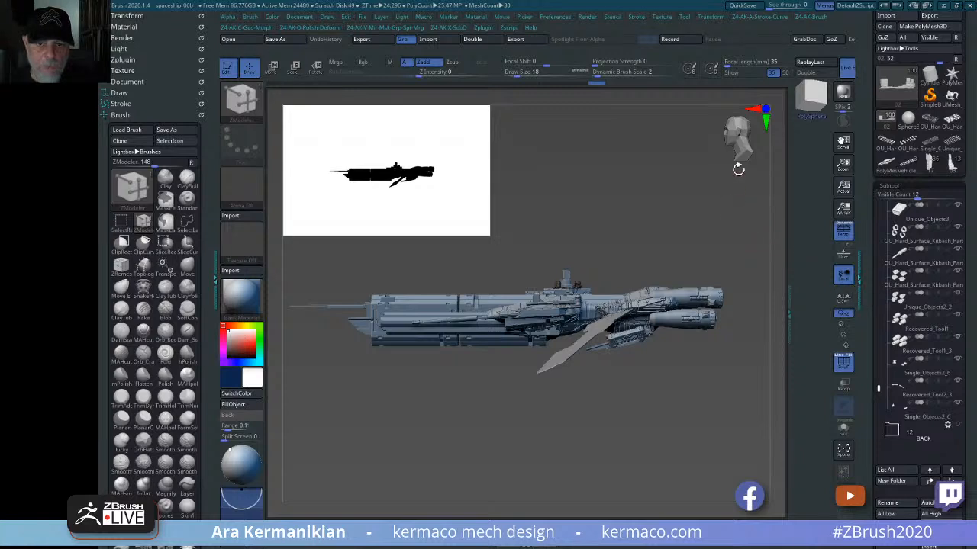
{"action": "left_click", "coordinate": [845, 231]}
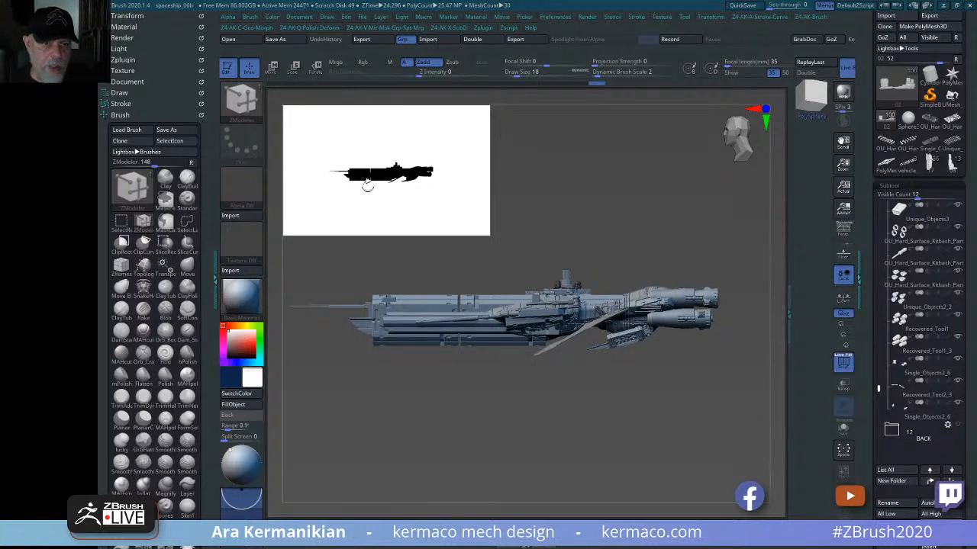
{"action": "left_click", "coordinate": [845, 232]}
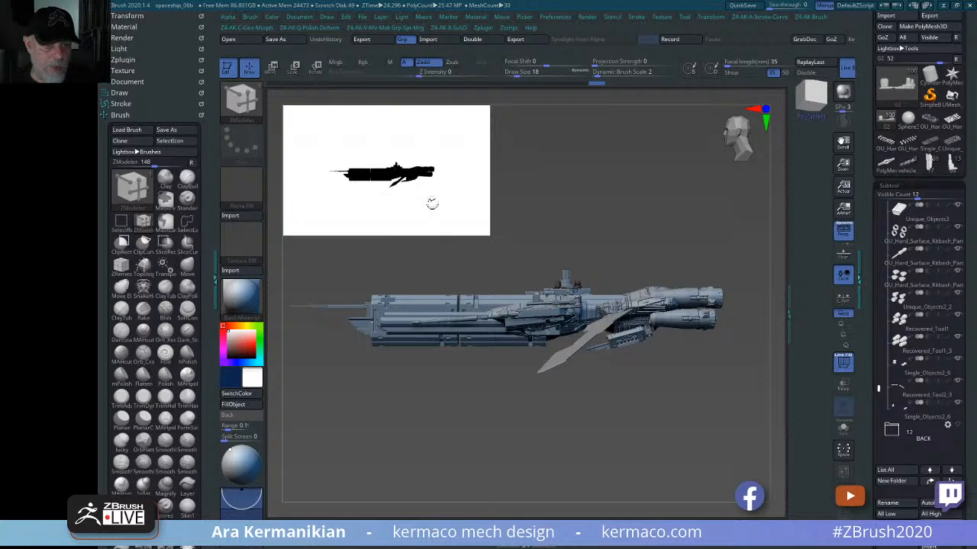
- Reduce the silhouette thumbnail and examine the front half's wings and superstructure from the front, above and both sides
{"action": "left_click_drag", "start_coordinate": [432, 203], "coordinate": [376, 160]}
{"action": "left_click_drag", "start_coordinate": [595, 183], "coordinate": [763, 228], "text": "alt"}
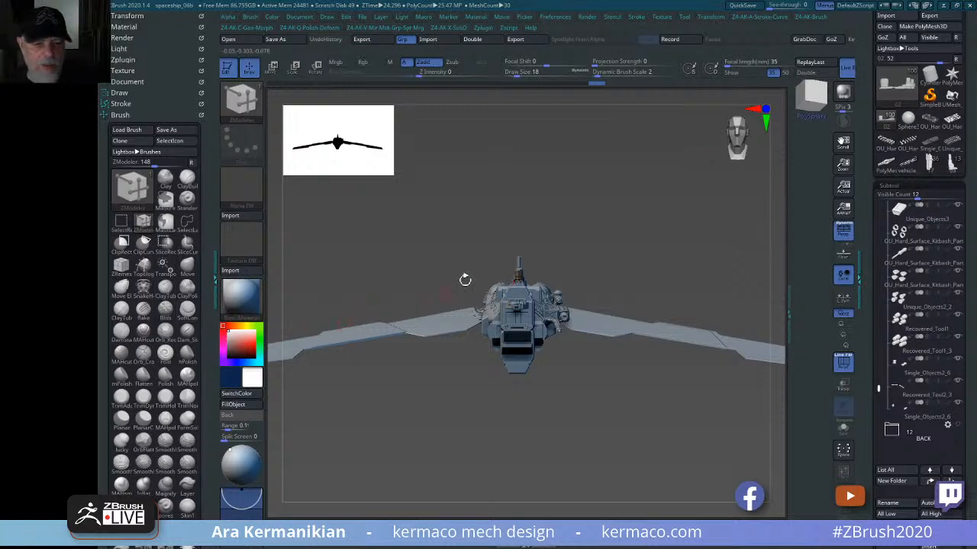
{"action": "left_click_drag", "start_coordinate": [644, 229], "coordinate": [665, 192]}
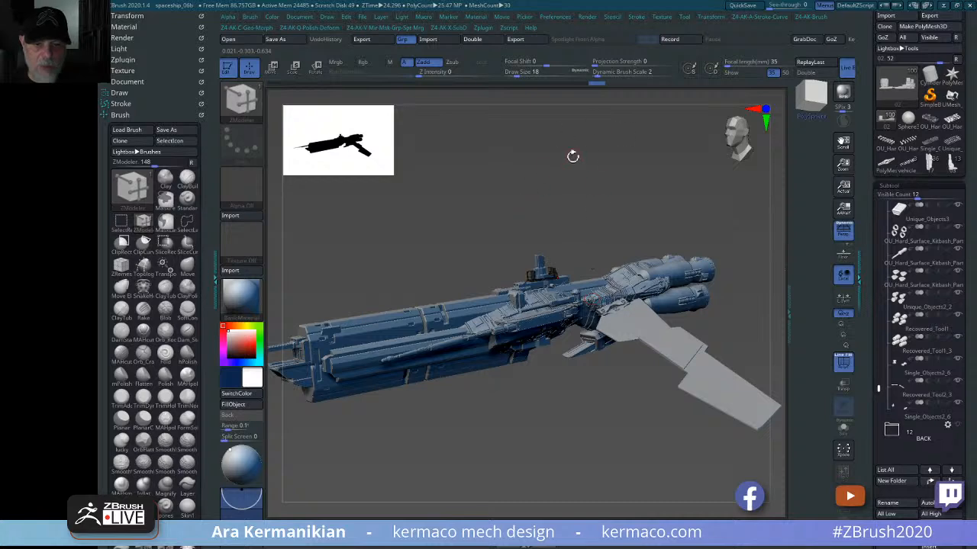
{"action": "left_click_drag", "start_coordinate": [573, 156], "coordinate": [615, 343]}
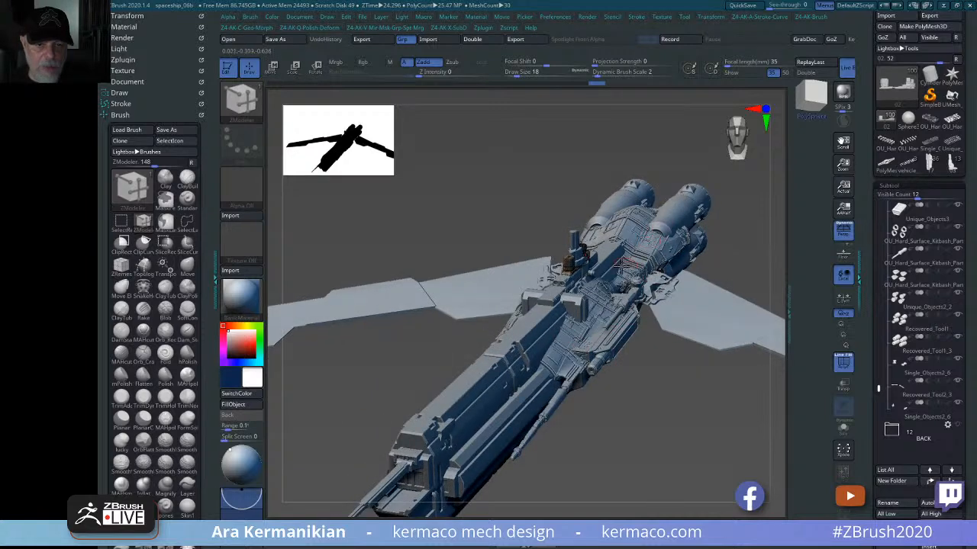
{"action": "left_click_drag", "start_coordinate": [654, 113], "coordinate": [709, 214]}
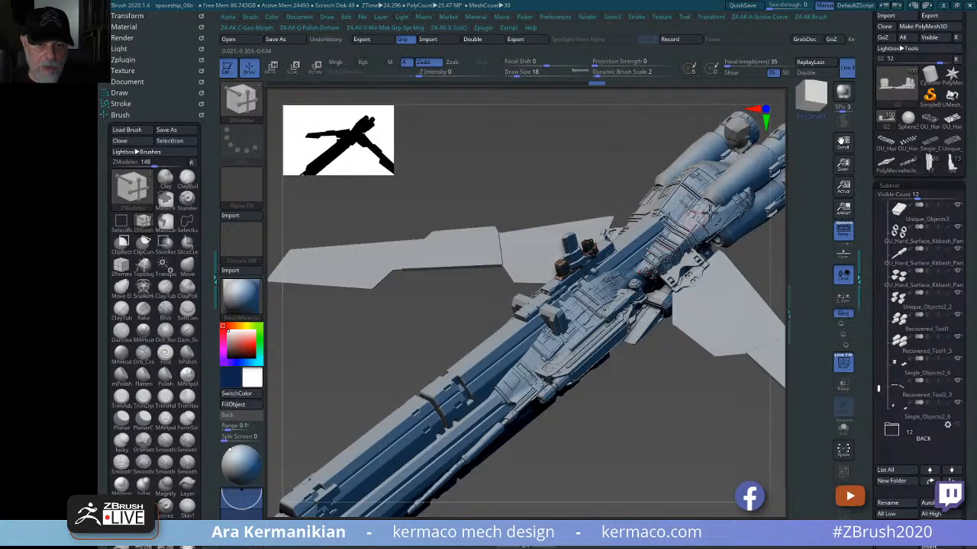
{"action": "left_click_drag", "start_coordinate": [687, 429], "coordinate": [512, 269]}
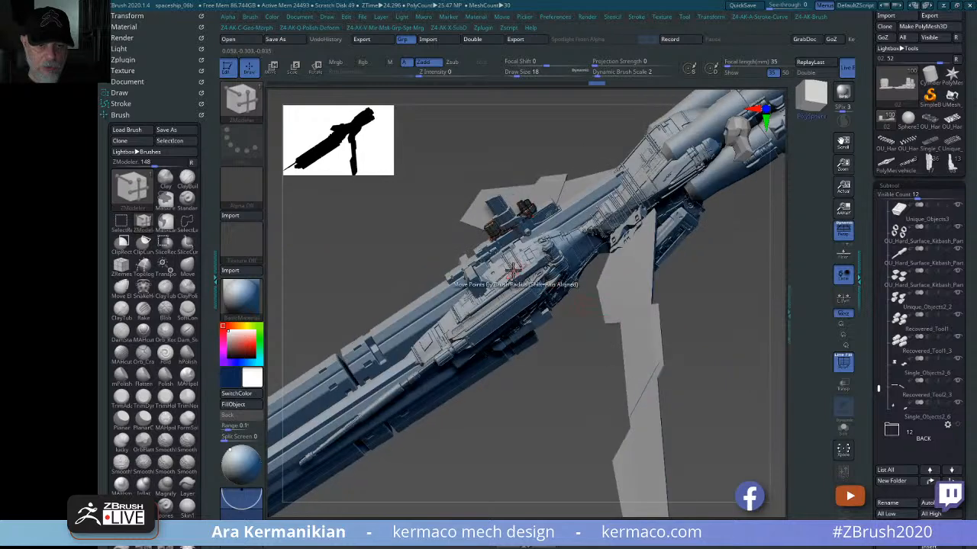
{"action": "left_click_drag", "start_coordinate": [539, 419], "coordinate": [650, 233]}
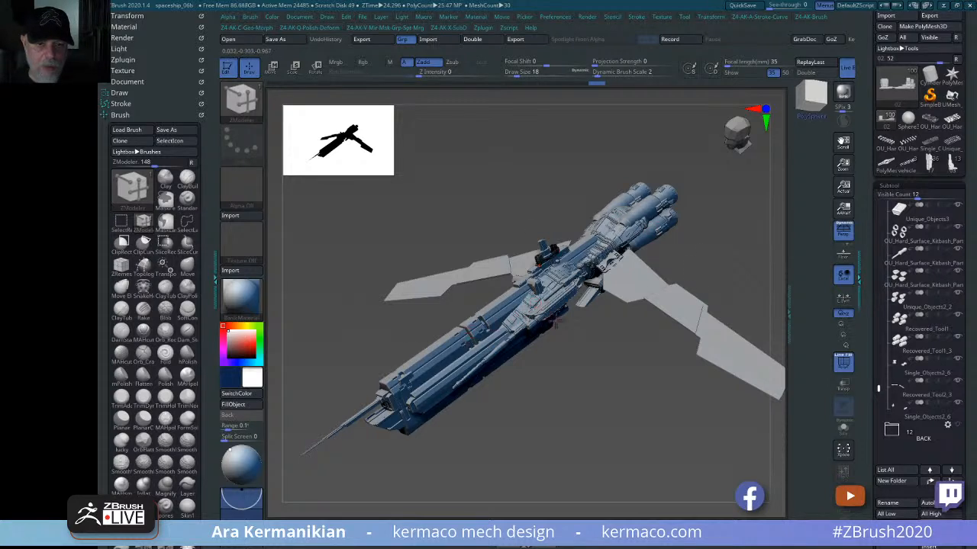
{"action": "left_click_drag", "start_coordinate": [553, 323], "coordinate": [527, 322]}
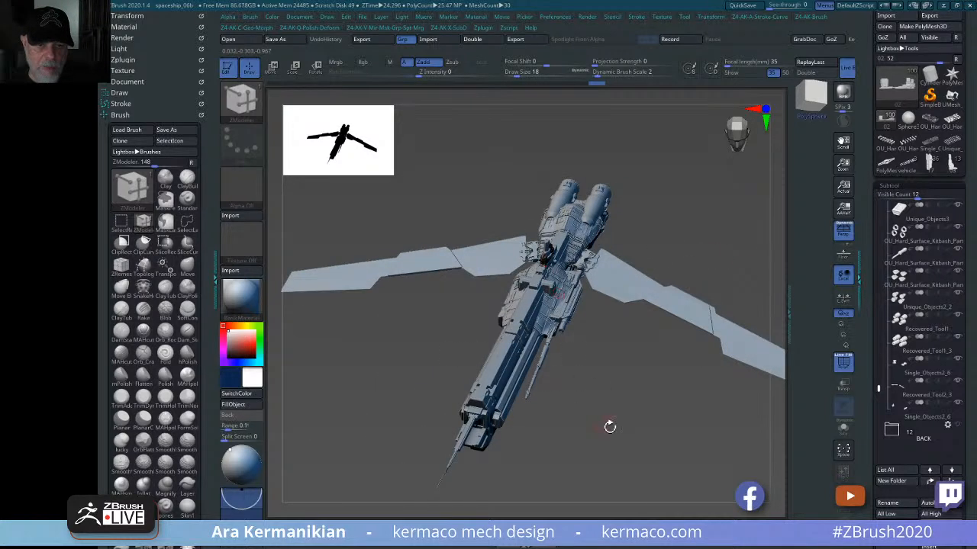
{"action": "left_click_drag", "start_coordinate": [610, 426], "coordinate": [585, 264]}
{"action": "left_click_drag", "start_coordinate": [738, 219], "coordinate": [572, 306]}
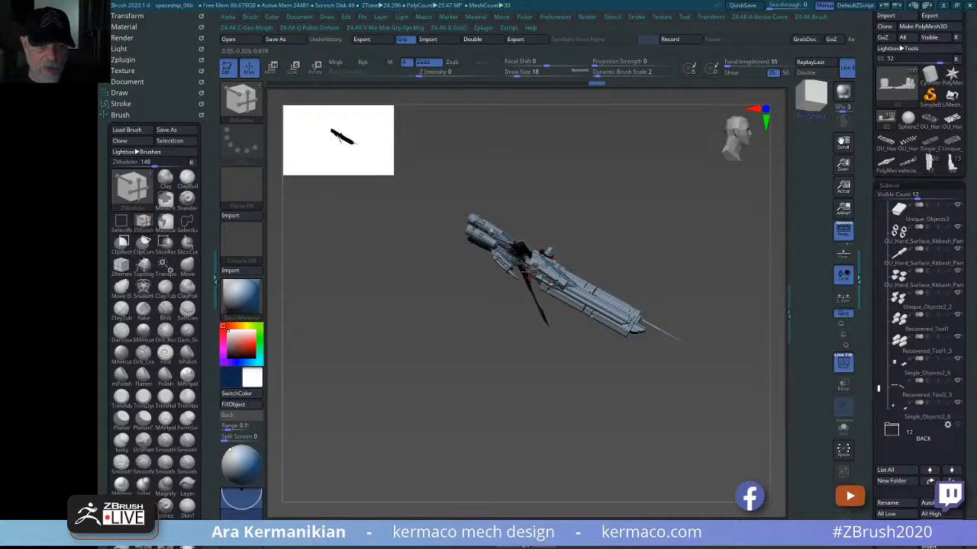
{"action": "left_click_drag", "start_coordinate": [686, 250], "coordinate": [626, 205]}
- Show the BACK folder with the front half and examine the complete ship from above and from the side
{"action": "left_click_drag", "start_coordinate": [613, 259], "coordinate": [778, 359]}
{"action": "left_click_drag", "start_coordinate": [741, 425], "coordinate": [671, 388]}
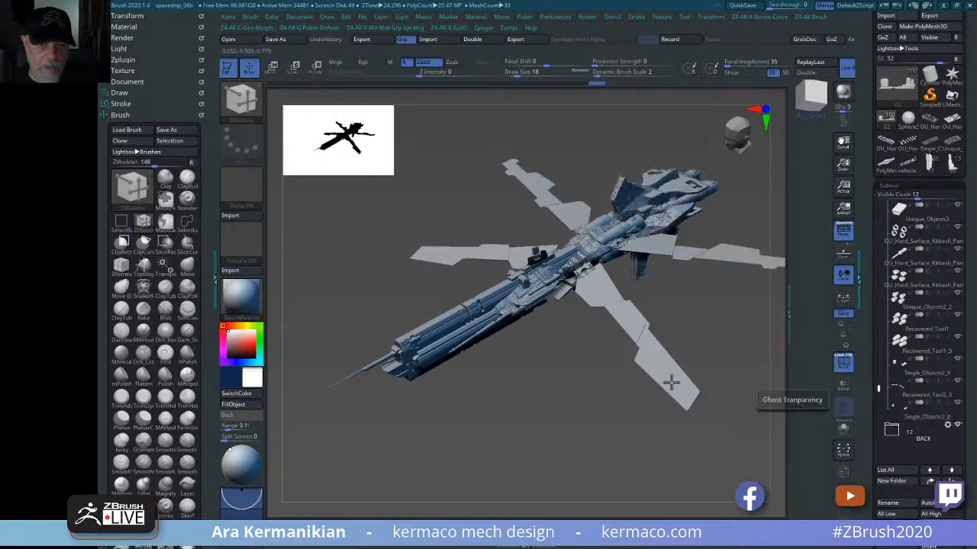
{"action": "left_click_drag", "start_coordinate": [720, 353], "coordinate": [683, 400]}
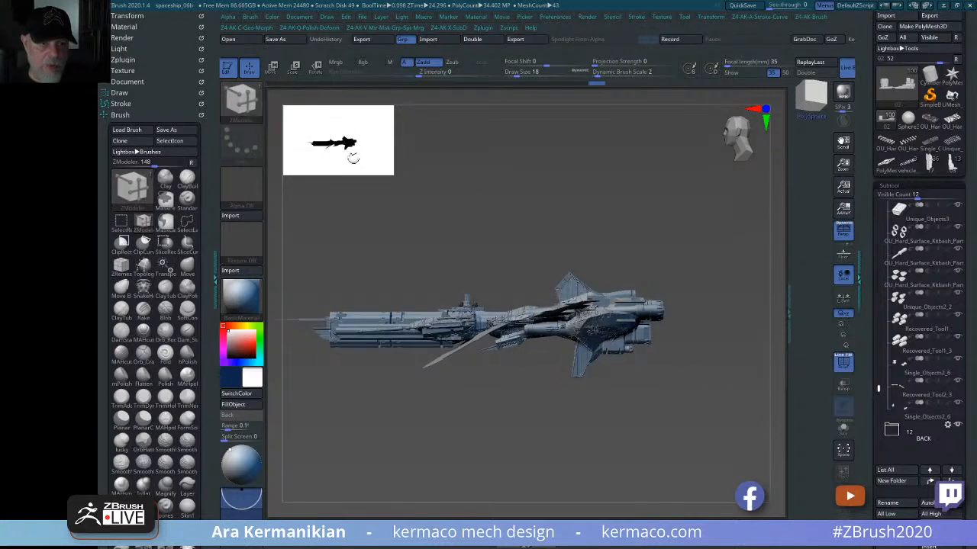
{"action": "left_click_drag", "start_coordinate": [491, 187], "coordinate": [648, 191]}
{"action": "left_click_drag", "start_coordinate": [599, 393], "coordinate": [646, 229]}
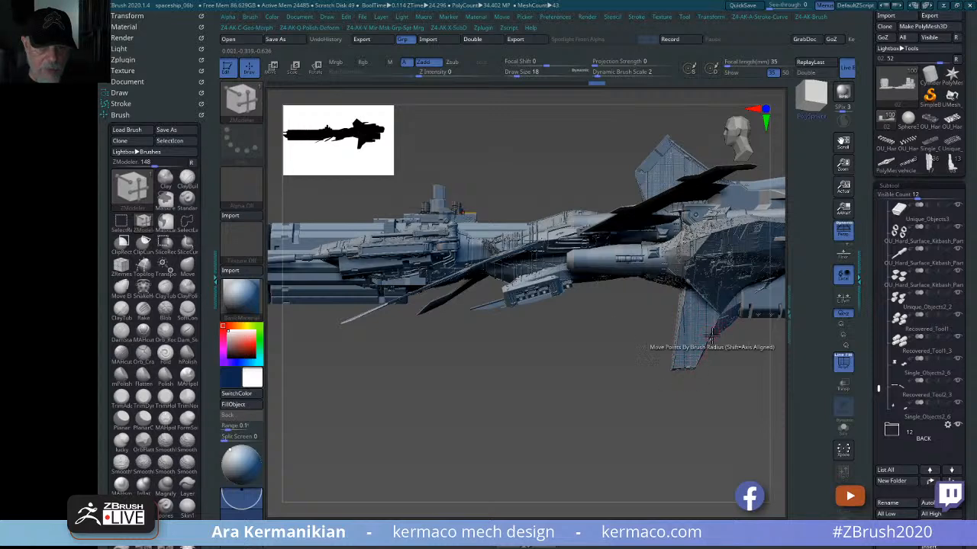
{"action": "left_click_drag", "start_coordinate": [692, 428], "coordinate": [667, 404]}
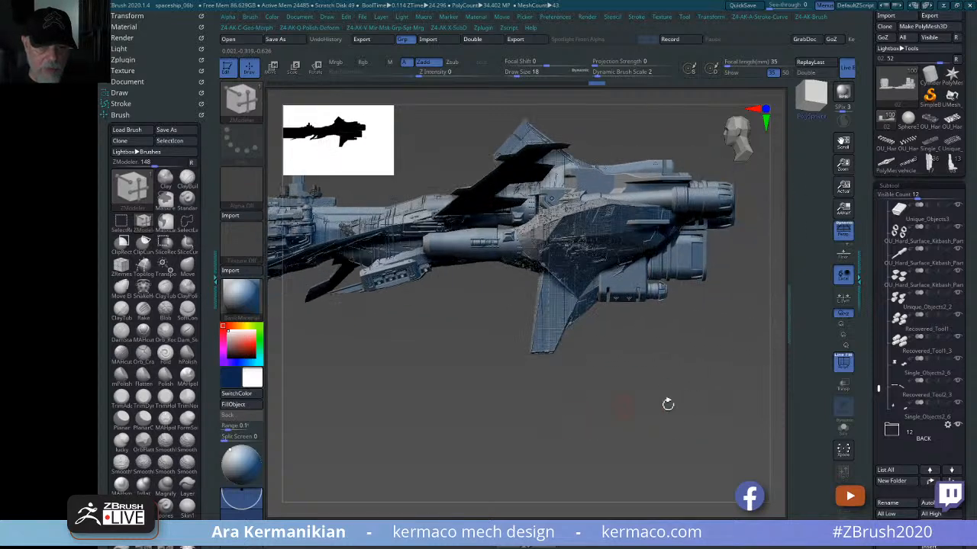
- Look through the kitbash tools, switch to the tower set and frame its stepped tower 03
{"action": "left_click", "coordinate": [931, 163]}
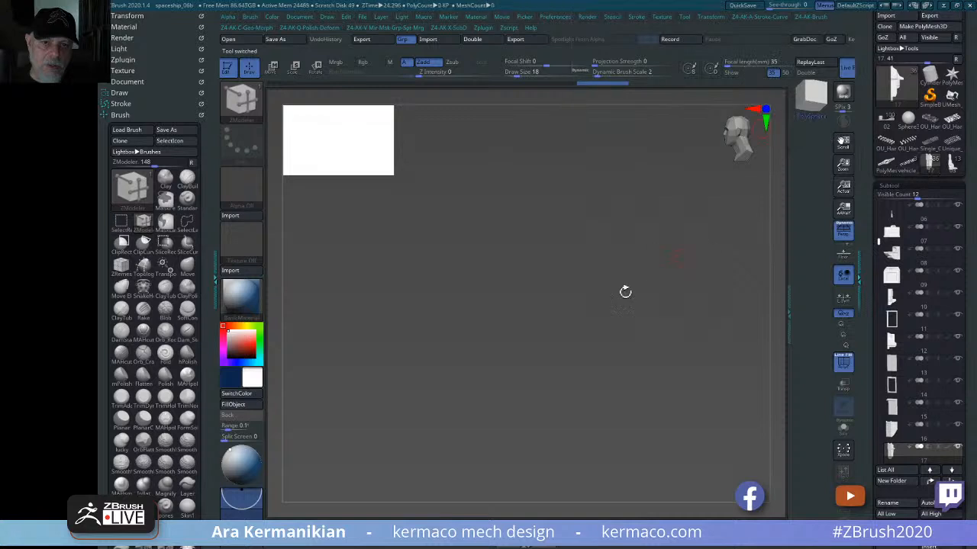
{"action": "left_click_drag", "start_coordinate": [596, 274], "coordinate": [634, 263]}
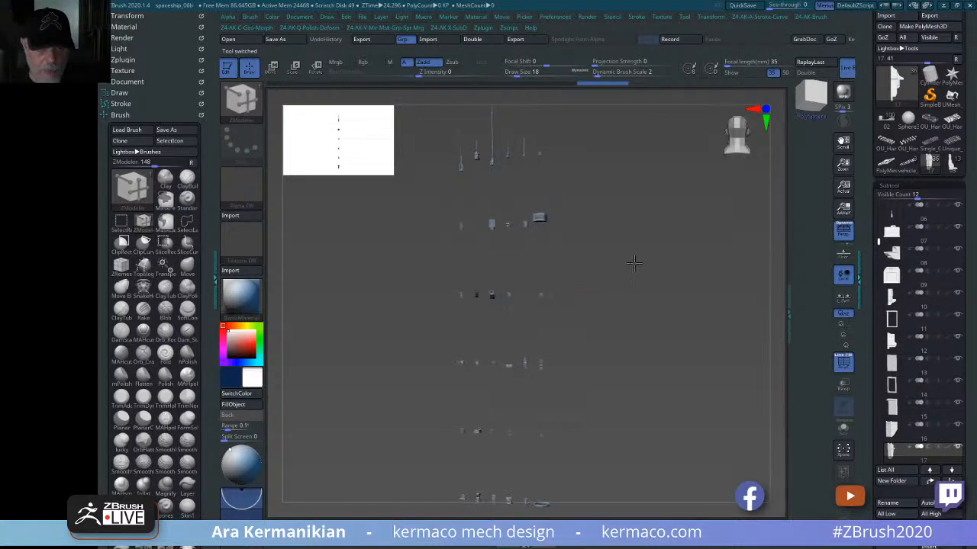
{"action": "left_click", "coordinate": [953, 165]}
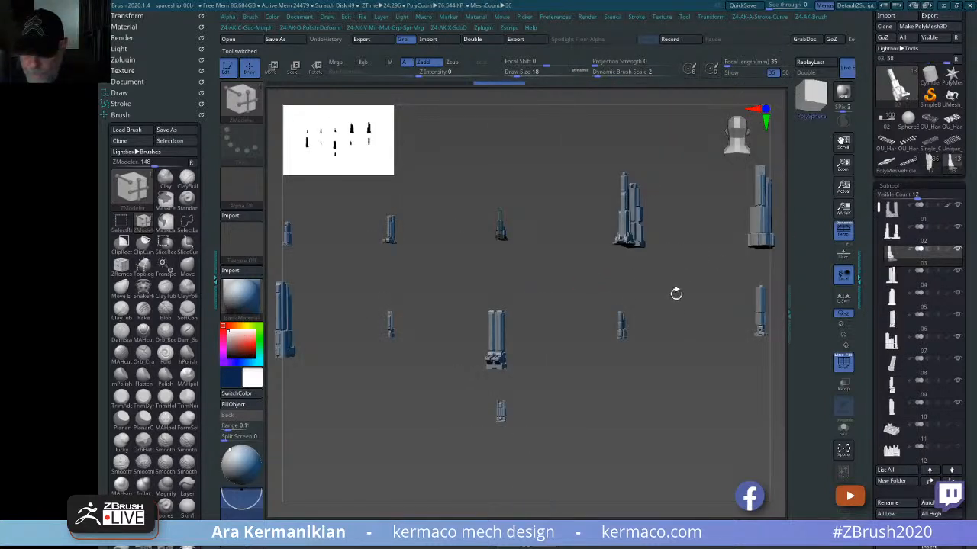
{"action": "key", "text": "f"}
{"action": "left_click_drag", "start_coordinate": [674, 294], "coordinate": [654, 285]}
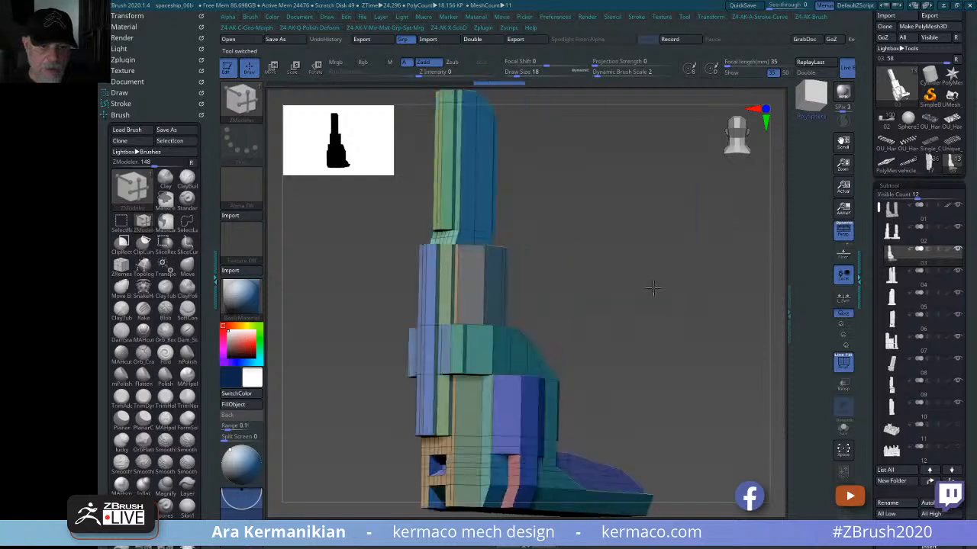
- Look over the kitbash tower set, select tower 05 with the flared base and copy it
{"action": "key", "text": "f"}
{"action": "left_click_drag", "start_coordinate": [769, 204], "coordinate": [630, 239], "text": "alt"}
{"action": "left_click_drag", "start_coordinate": [668, 322], "coordinate": [568, 339]}
{"action": "key", "text": "f"}
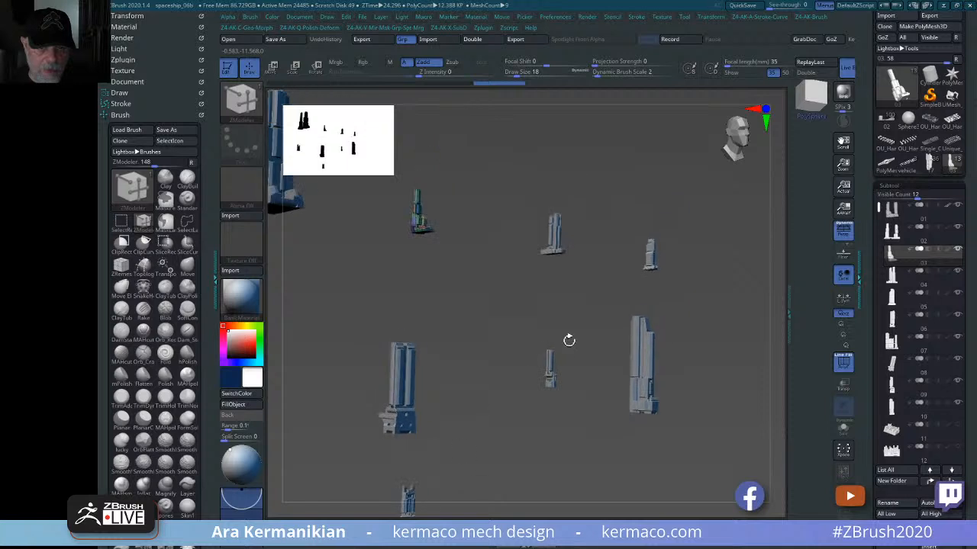
{"action": "mouse_move", "coordinate": [598, 203]}
{"action": "left_mouse_down"}
{"action": "mouse_move", "coordinate": [661, 277]}
{"action": "mouse_move", "coordinate": [699, 293]}
{"action": "mouse_move", "coordinate": [692, 336]}
{"action": "mouse_move", "coordinate": [476, 333]}
{"action": "mouse_move", "coordinate": [565, 291]}
{"action": "mouse_move", "coordinate": [603, 349]}
{"action": "mouse_move", "coordinate": [636, 349]}
{"action": "mouse_move", "coordinate": [545, 349]}
{"action": "left_mouse_up"}
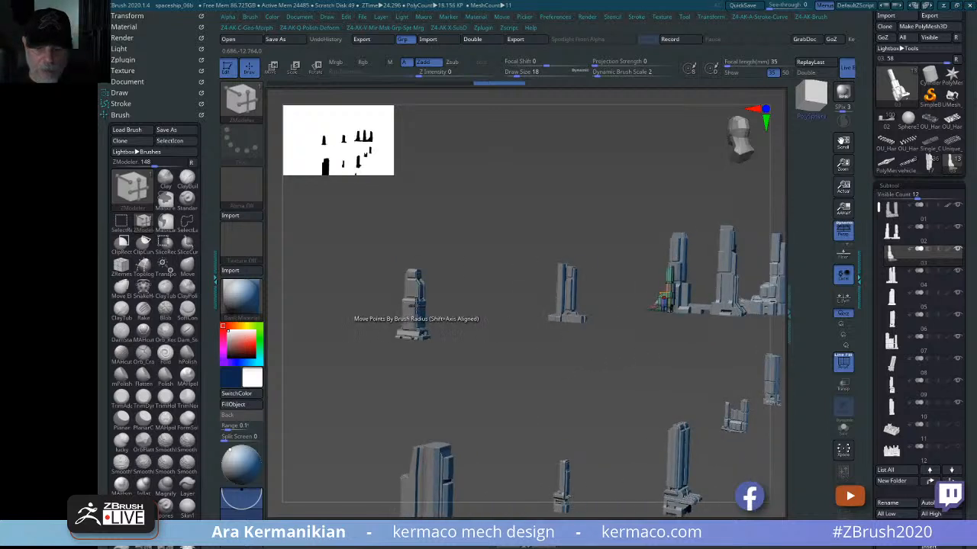
{"action": "left_click", "coordinate": [412, 305], "text": "alt"}
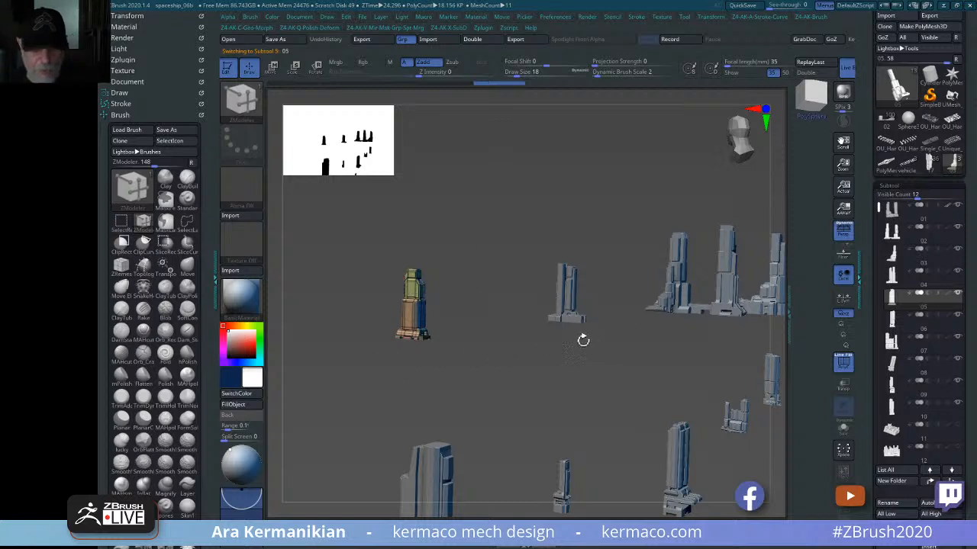
{"action": "key", "text": "ctrl"}
{"action": "key", "text": "space"}
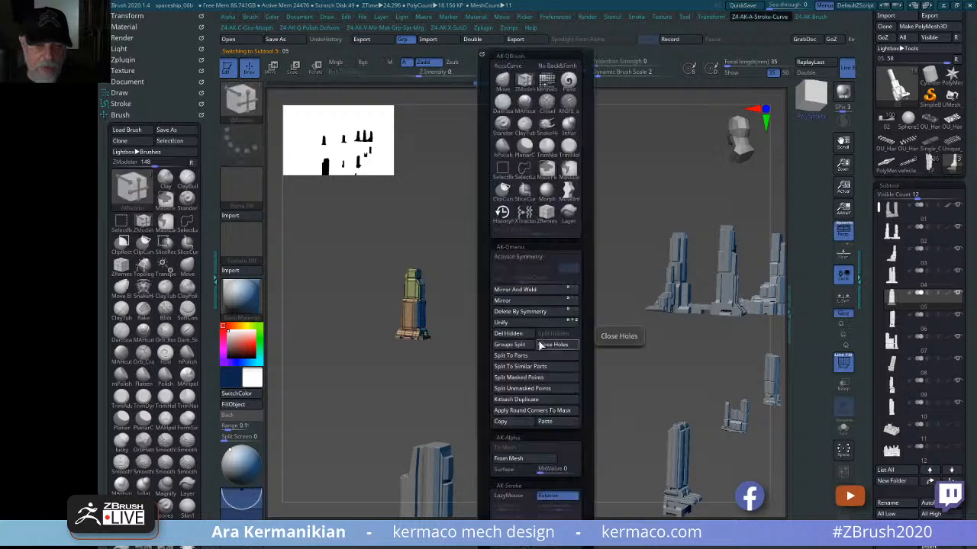
{"action": "left_click", "coordinate": [519, 421]}
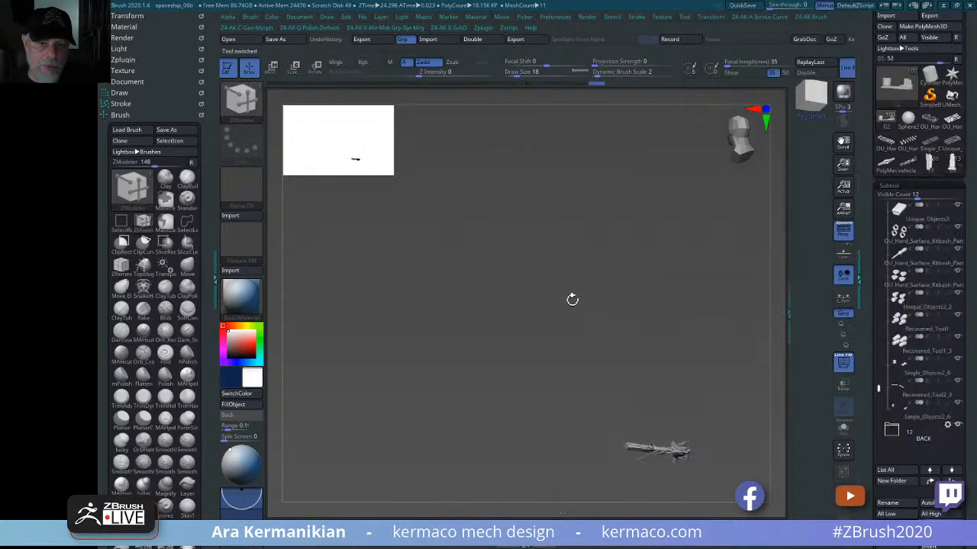
- Paste the copied tower into the spaceship tool, then unify its size and frame it for moving
{"action": "left_click_drag", "start_coordinate": [588, 269], "coordinate": [562, 225]}
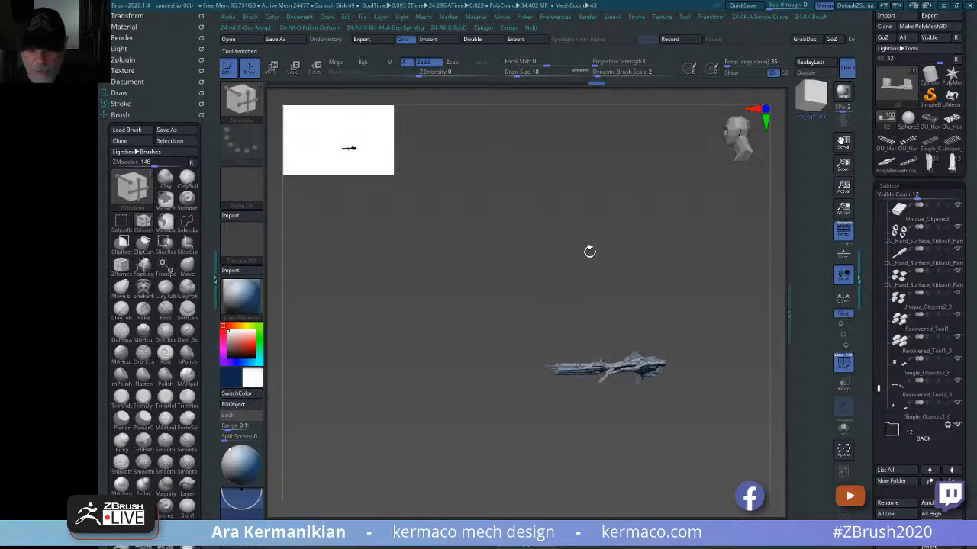
{"action": "key", "text": "ctrl+a"}
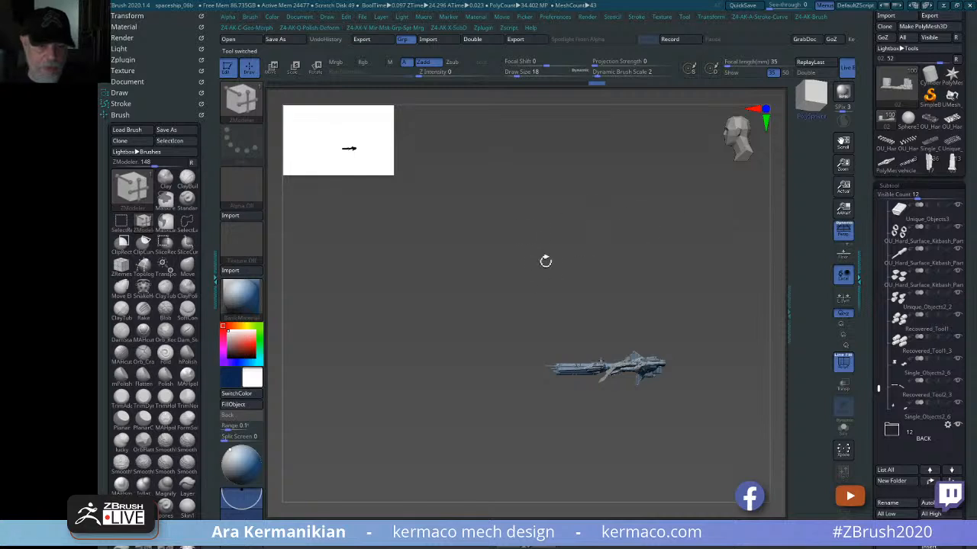
{"action": "key", "text": "ctrl+a"}
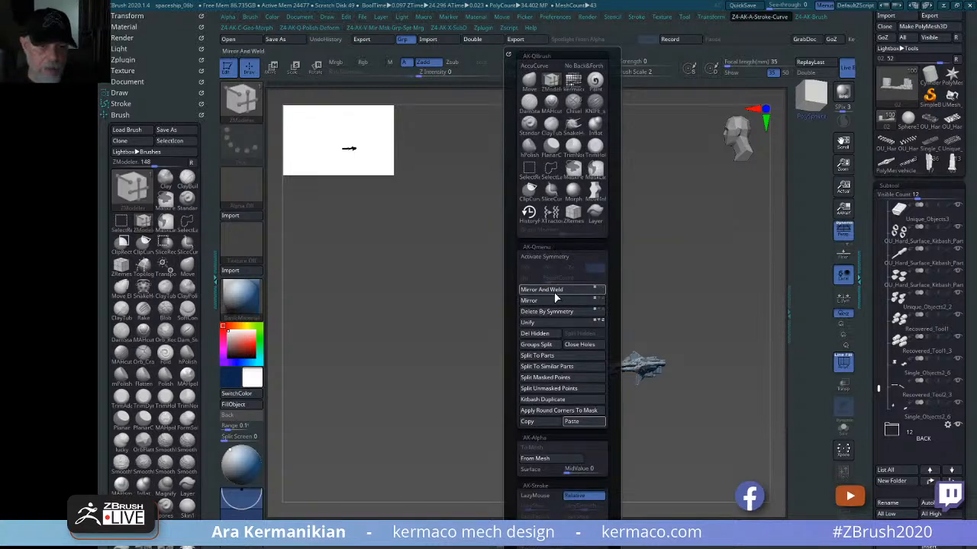
{"action": "left_click", "coordinate": [546, 366]}
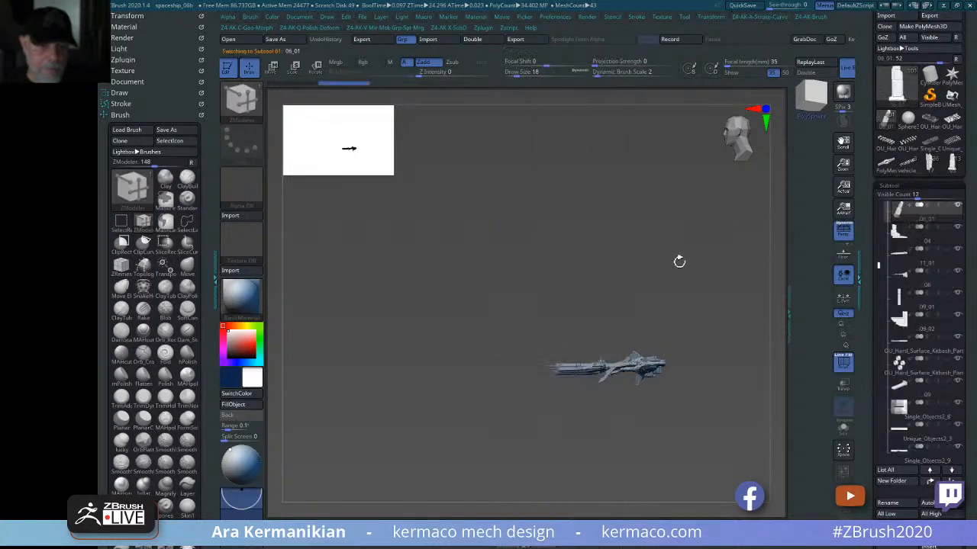
{"action": "key", "text": "ctrl+a"}
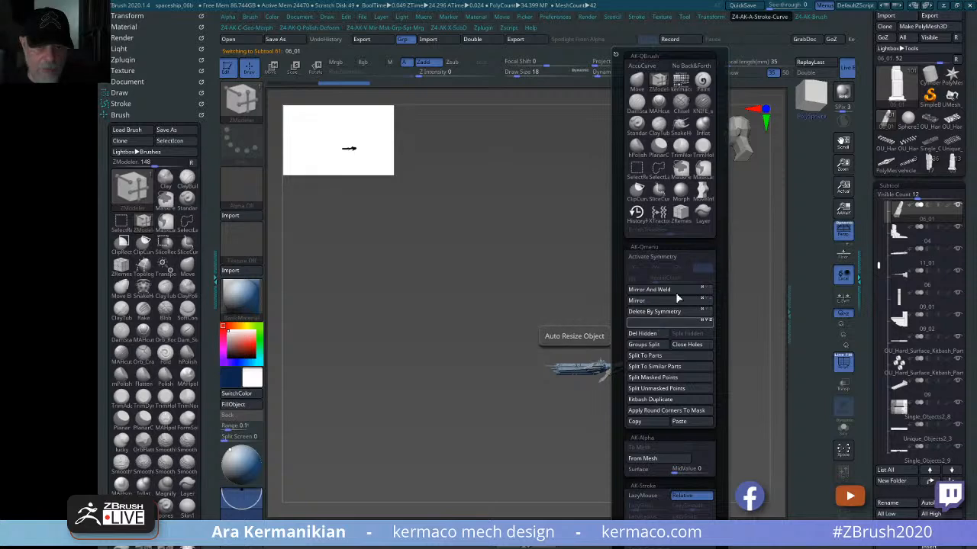
{"action": "key", "text": "w"}
{"action": "key", "text": "f"}
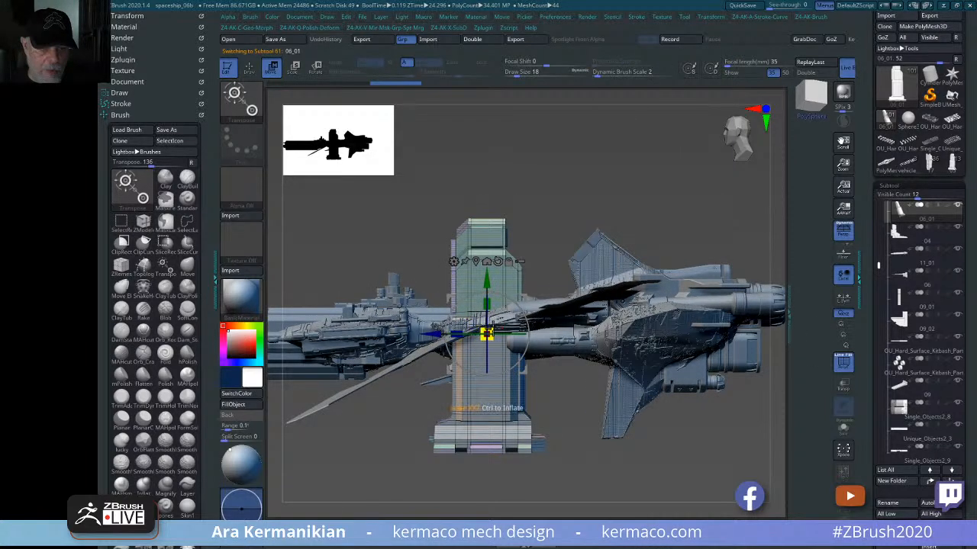
- Scale the pasted tower down uniformly and move it below the ship's hull
{"action": "left_click_drag", "start_coordinate": [486, 334], "coordinate": [467, 336]}
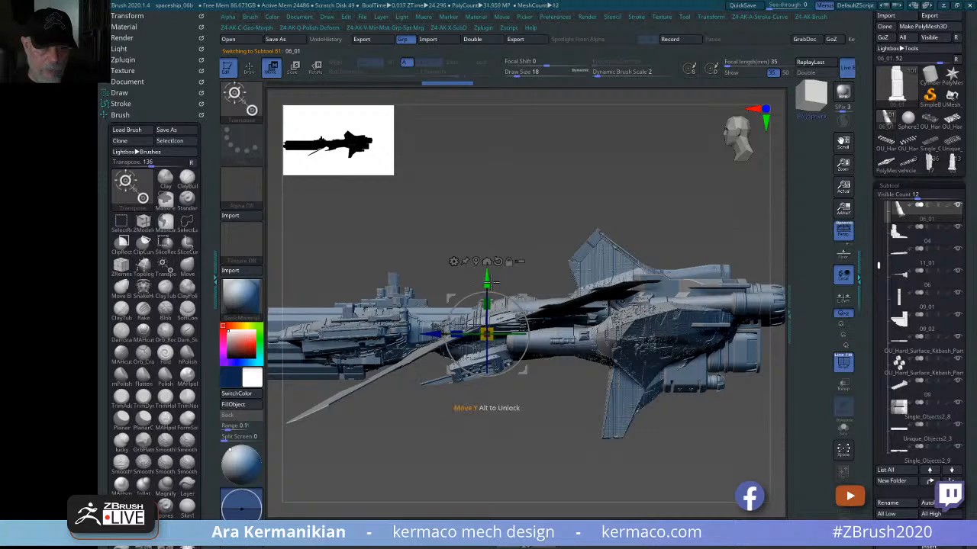
{"action": "left_click_drag", "start_coordinate": [488, 283], "coordinate": [489, 369]}
{"action": "left_click_drag", "start_coordinate": [628, 470], "coordinate": [589, 217], "text": "alt"}
{"action": "left_click_drag", "start_coordinate": [590, 218], "coordinate": [557, 292]}
- Rotate the tower until it lies horizontally, with its flared base facing the ship's rear
{"action": "left_click_drag", "start_coordinate": [495, 230], "coordinate": [422, 227]}
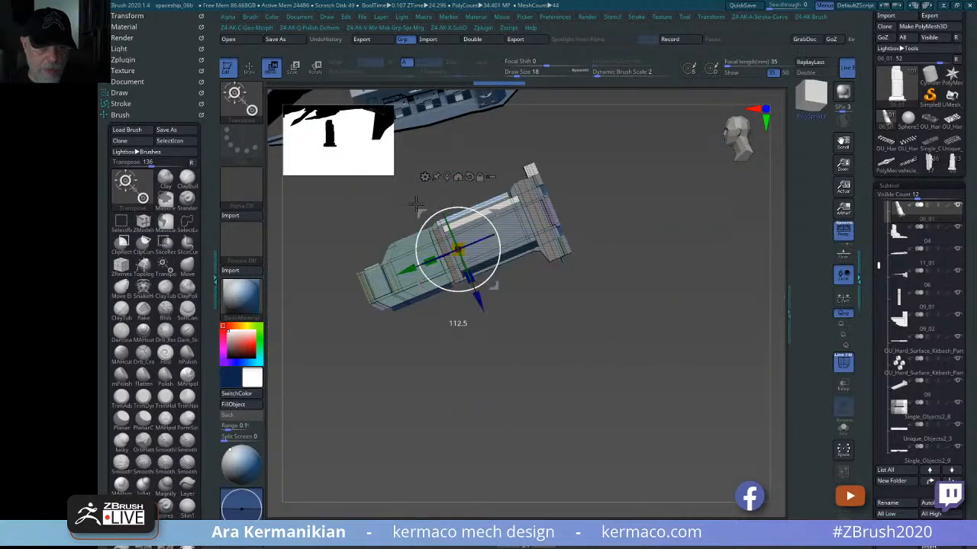
{"action": "left_click_drag", "start_coordinate": [591, 358], "coordinate": [521, 389], "text": "alt"}
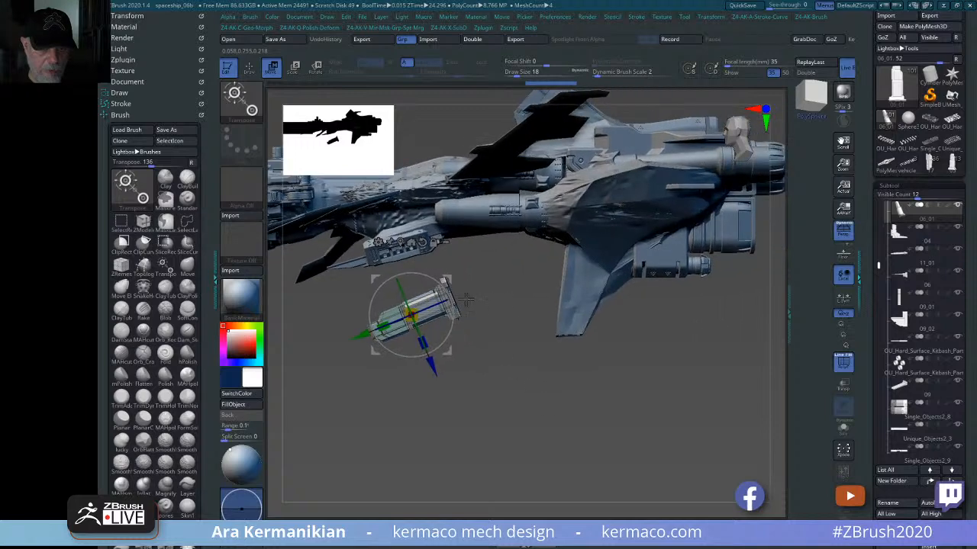
{"action": "left_click_drag", "start_coordinate": [445, 289], "coordinate": [453, 305]}
{"action": "left_click_drag", "start_coordinate": [509, 408], "coordinate": [554, 430], "text": "alt"}
- Move the tower to the lower fin's tip, scale it to the edge length and tilt it about 3 degrees to match
{"action": "left_click_drag", "start_coordinate": [399, 336], "coordinate": [557, 336]}
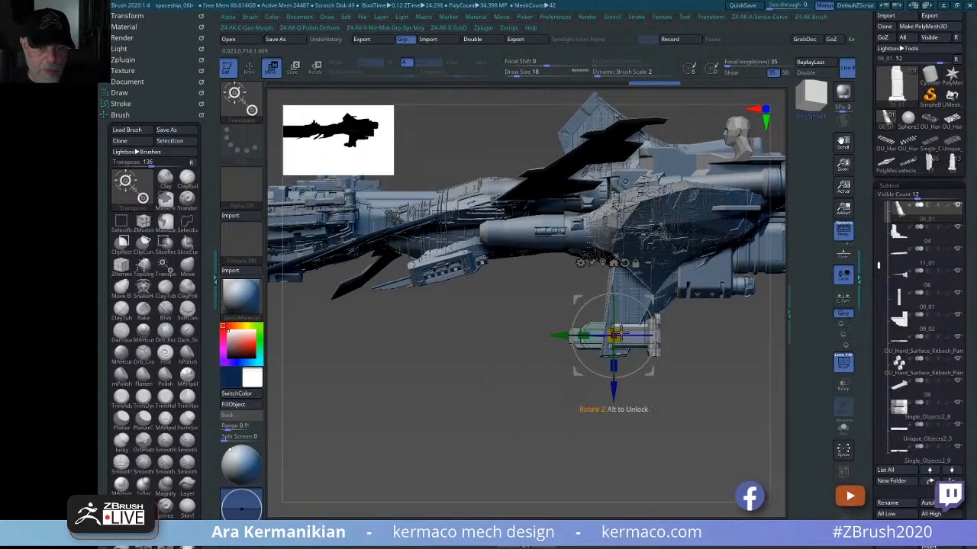
{"action": "left_click_drag", "start_coordinate": [616, 334], "coordinate": [616, 372]}
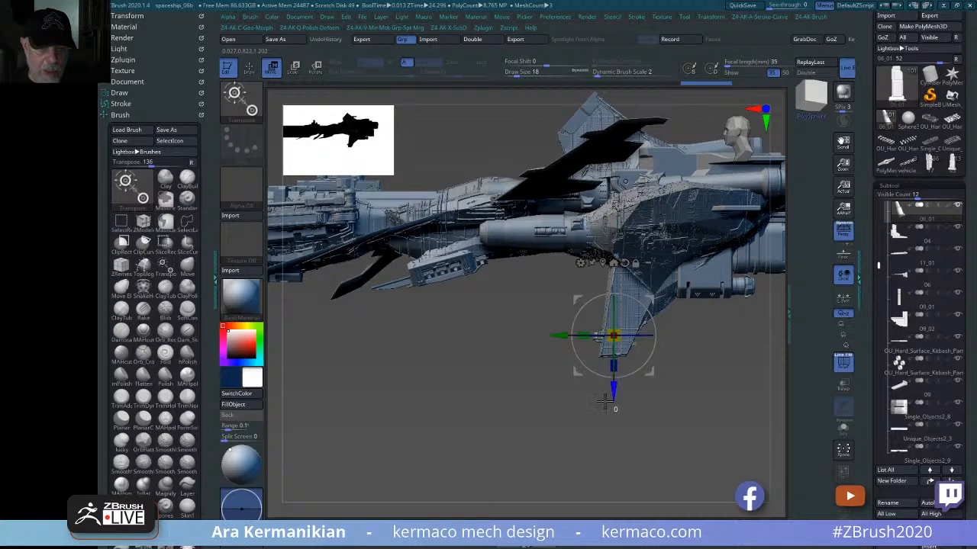
{"action": "left_click_drag", "start_coordinate": [606, 406], "coordinate": [662, 400]}
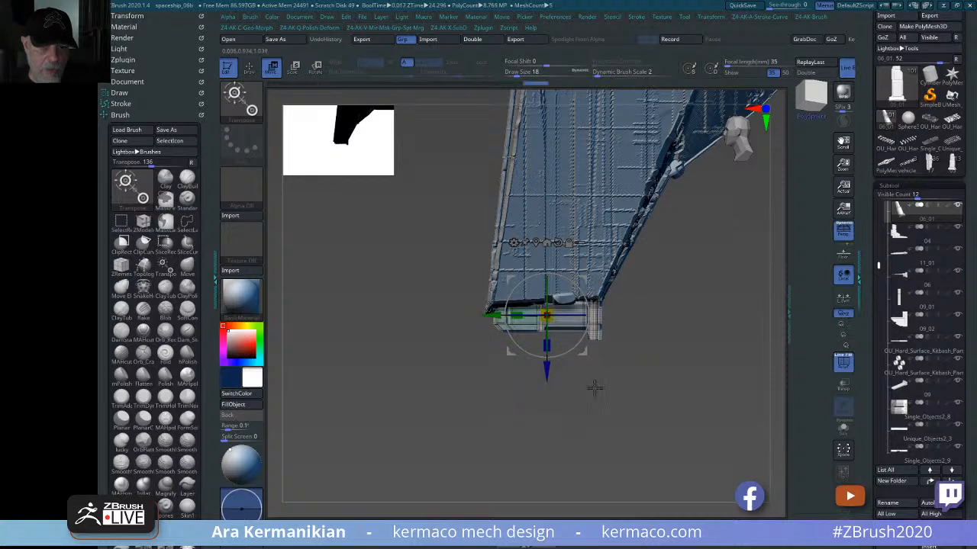
{"action": "left_click_drag", "start_coordinate": [539, 370], "coordinate": [617, 384]}
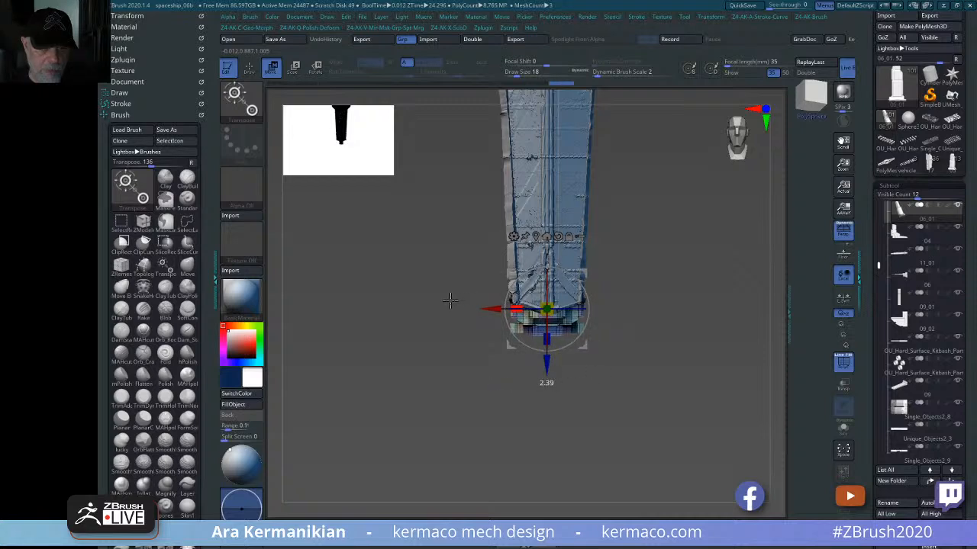
{"action": "left_click_drag", "start_coordinate": [623, 379], "coordinate": [608, 362]}
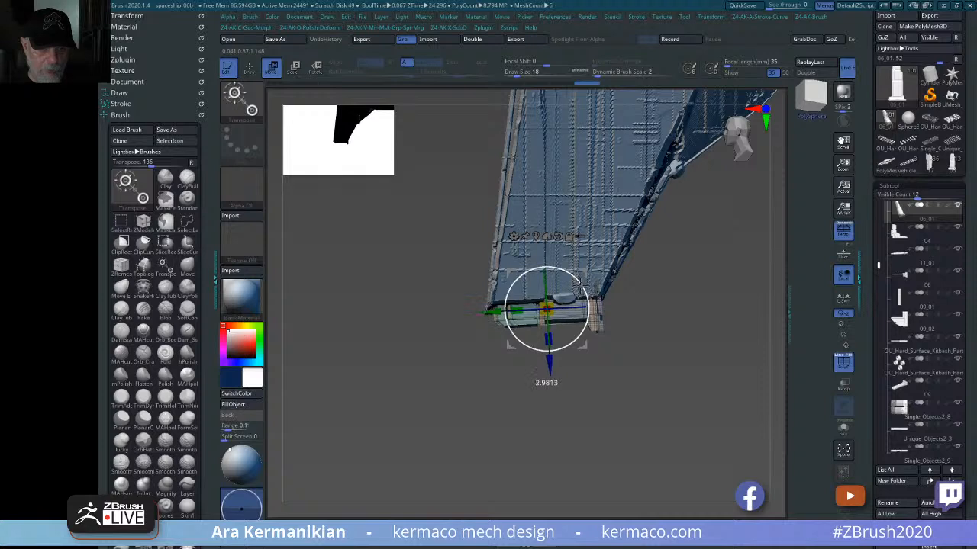
{"action": "left_click_drag", "start_coordinate": [551, 366], "coordinate": [555, 354]}
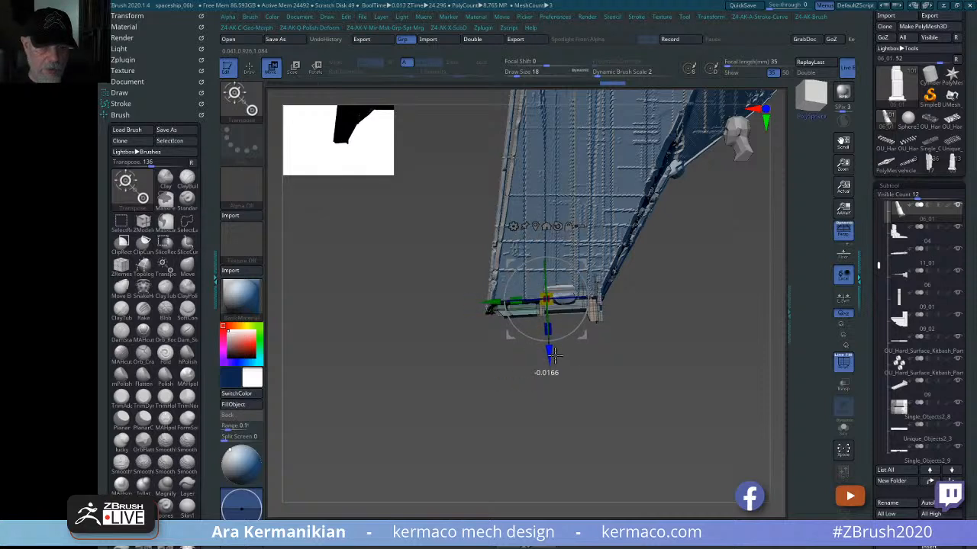
- Narrow the end piece across the fin tip to about 0.89 of its width and hide the polyframe
{"action": "left_click_drag", "start_coordinate": [662, 381], "coordinate": [603, 352]}
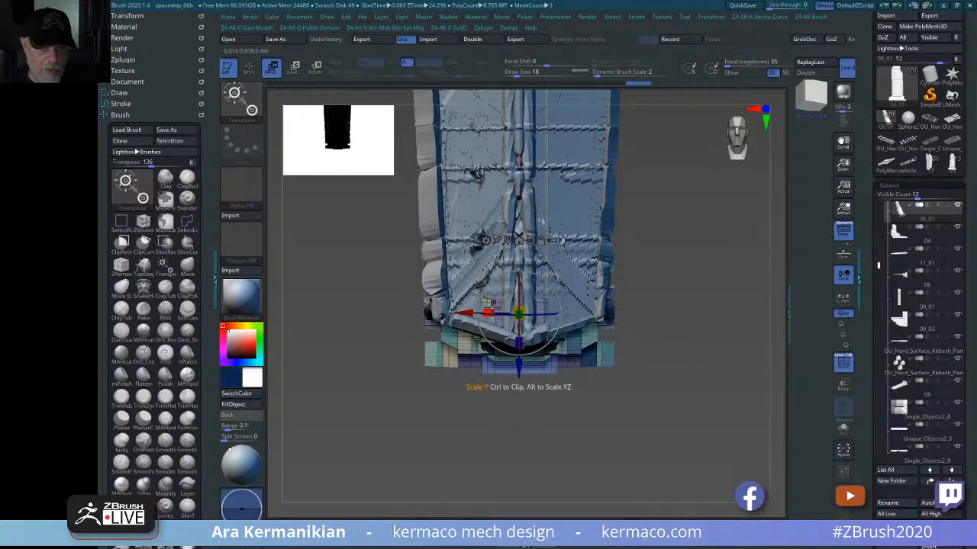
{"action": "left_click_drag", "start_coordinate": [488, 312], "coordinate": [504, 313]}
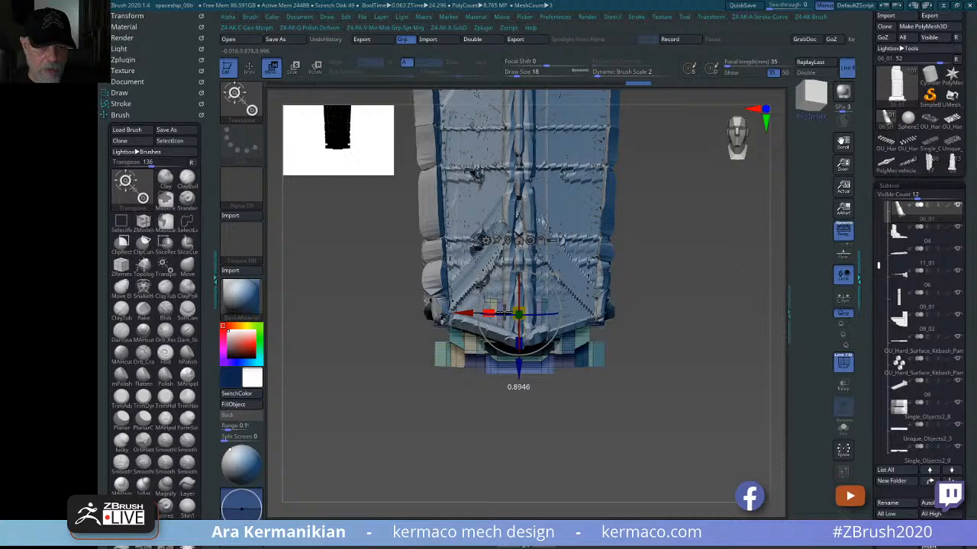
{"action": "mouse_move", "coordinate": [676, 401]}
{"action": "left_mouse_down"}
{"action": "mouse_move", "coordinate": [617, 401]}
{"action": "mouse_move", "coordinate": [604, 414]}
{"action": "mouse_move", "coordinate": [671, 448]}
{"action": "left_mouse_up"}
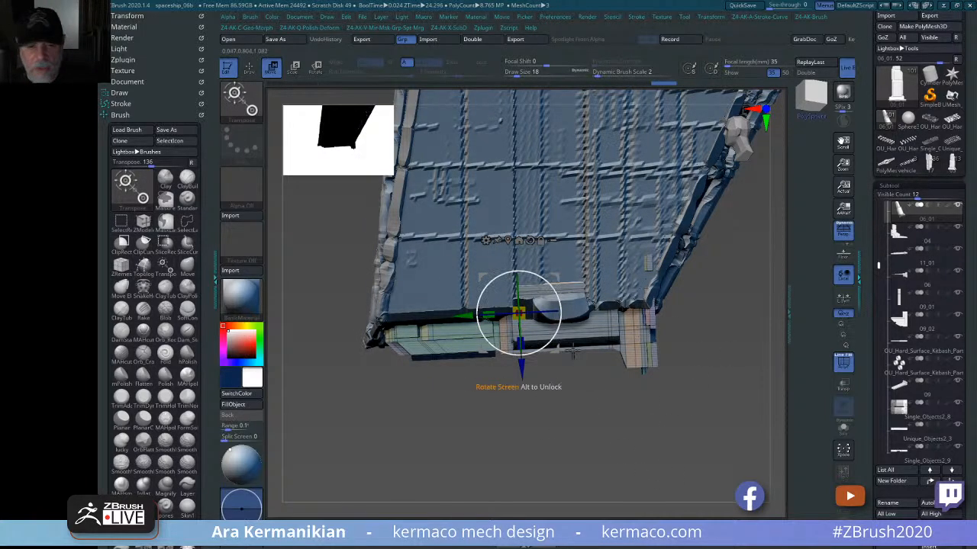
{"action": "left_click", "coordinate": [844, 364]}
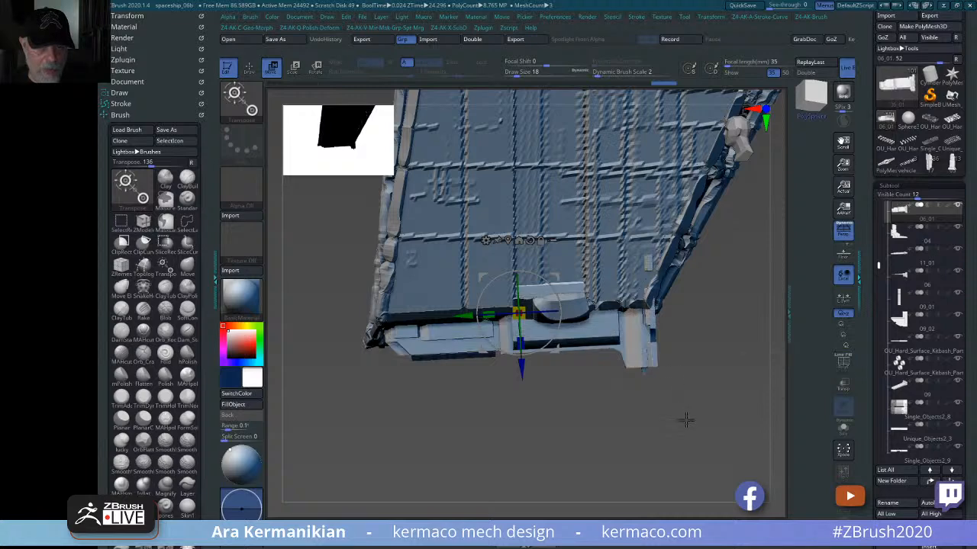
- Widen the end piece past both sides of the lower fin and lower it slightly to cap the tip
{"action": "left_click_drag", "start_coordinate": [740, 388], "coordinate": [615, 366]}
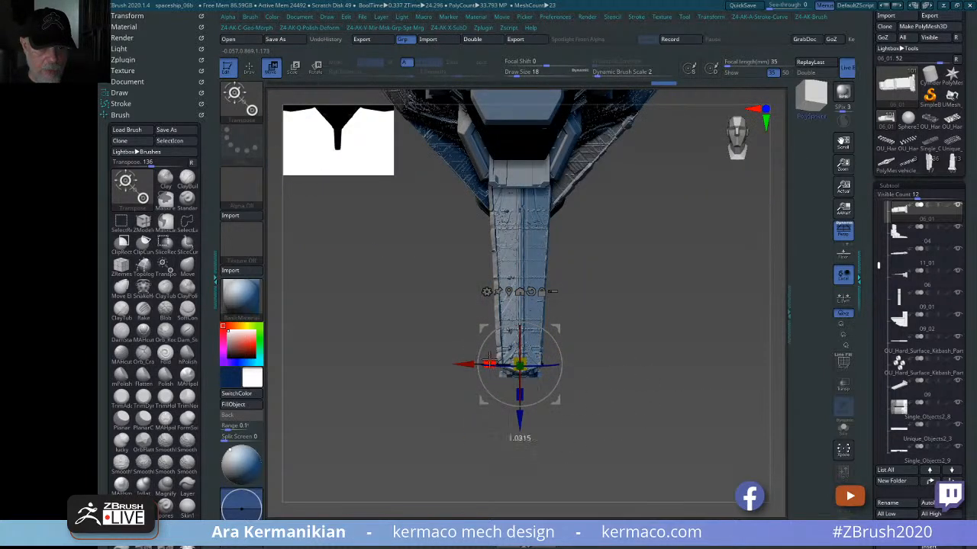
{"action": "left_click_drag", "start_coordinate": [489, 362], "coordinate": [491, 363]}
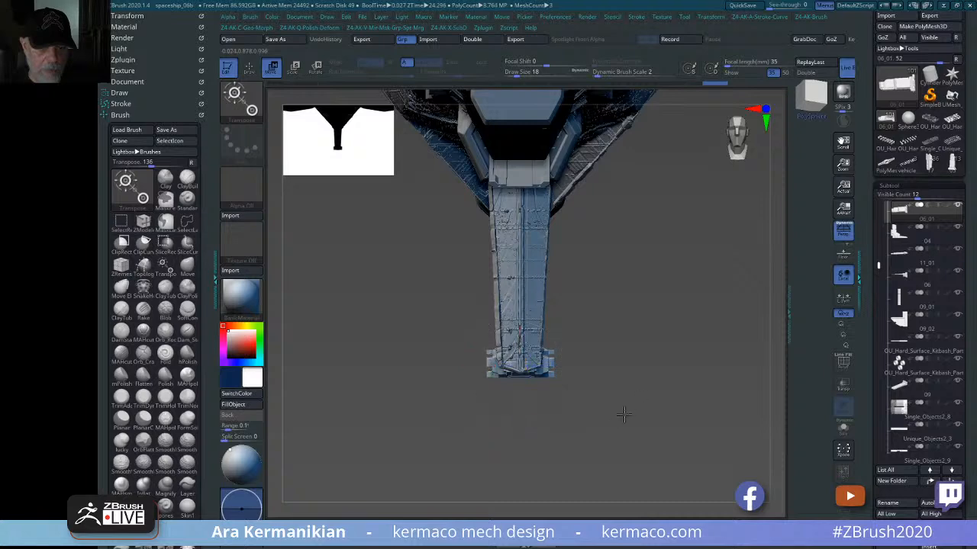
{"action": "left_click_drag", "start_coordinate": [621, 413], "coordinate": [613, 333]}
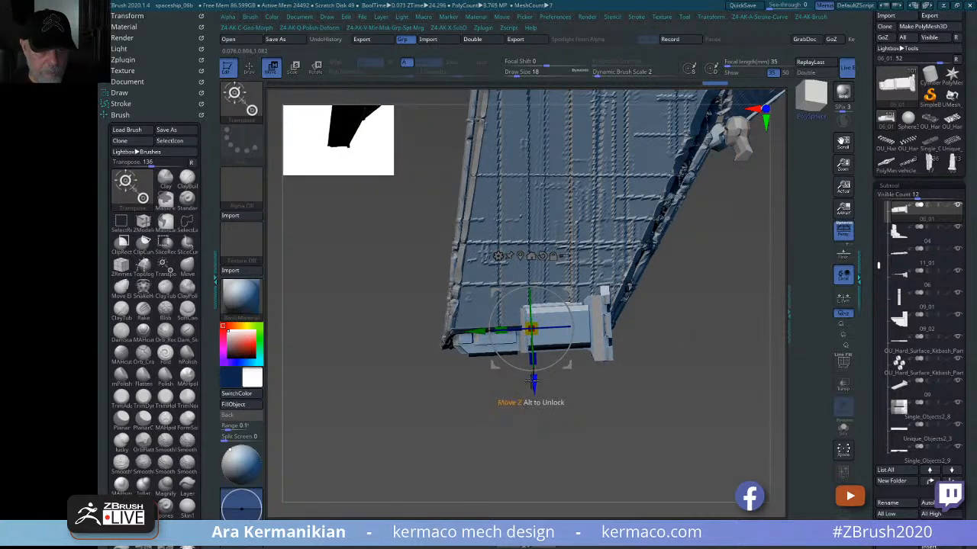
{"action": "left_click_drag", "start_coordinate": [533, 379], "coordinate": [534, 390]}
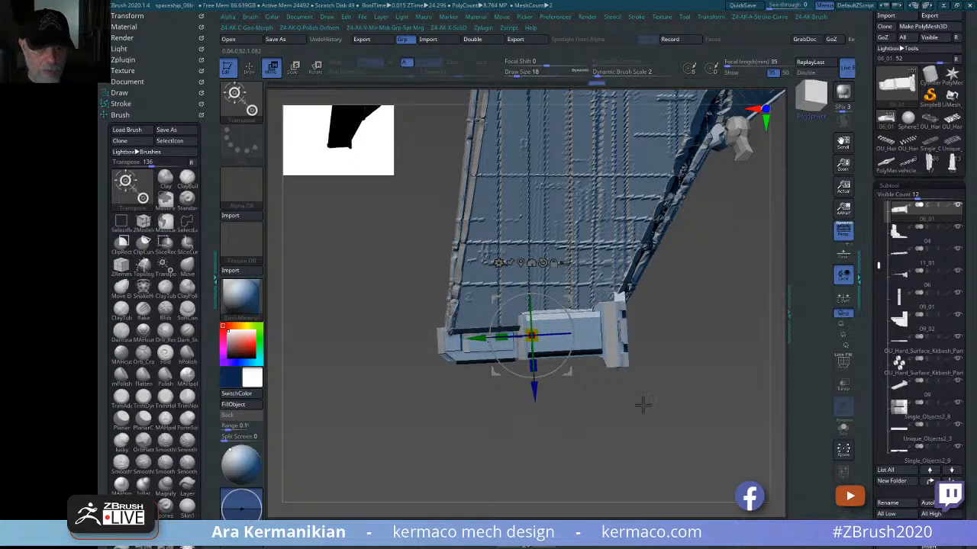
- Duplicate the end piece and align the copy with the fin's slanted rear edge, sliding it down toward the tip
{"action": "left_click_drag", "start_coordinate": [643, 403], "coordinate": [521, 286]}
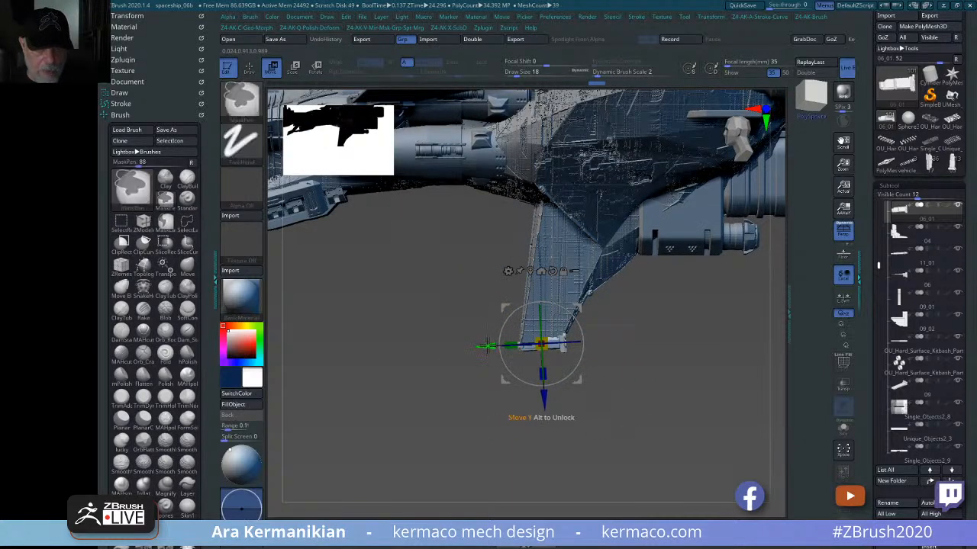
{"action": "left_click_drag", "start_coordinate": [487, 347], "coordinate": [559, 343], "text": "ctrl"}
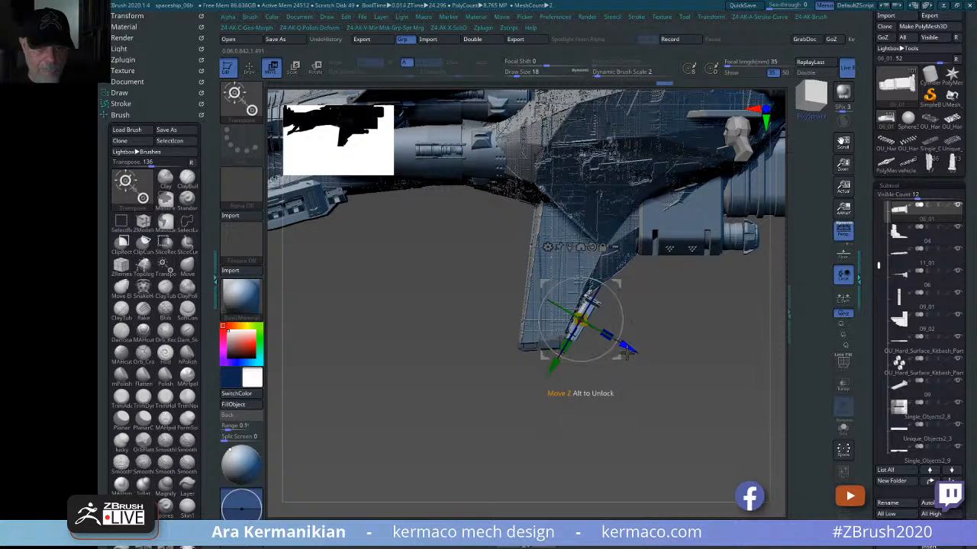
{"action": "left_click_drag", "start_coordinate": [616, 345], "coordinate": [593, 292]}
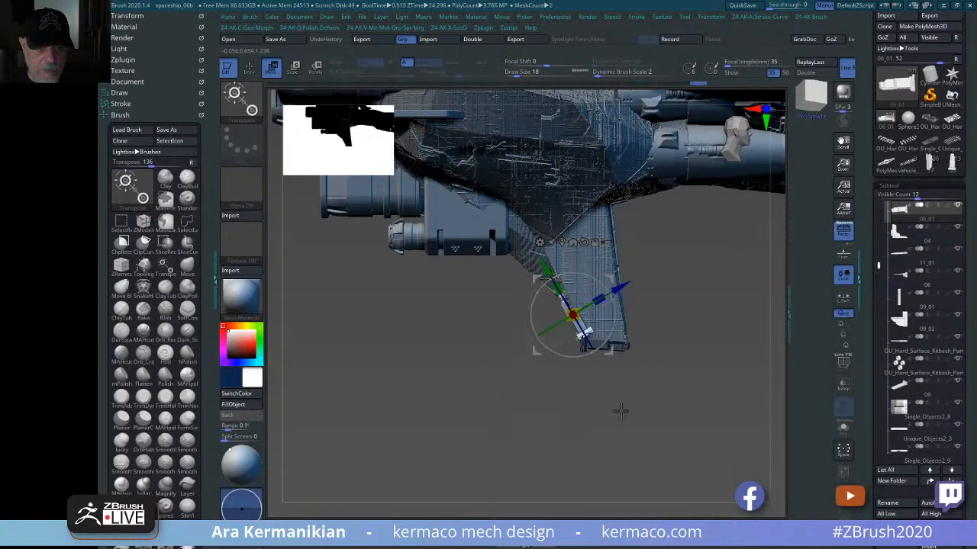
{"action": "left_click_drag", "start_coordinate": [620, 411], "coordinate": [703, 444]}
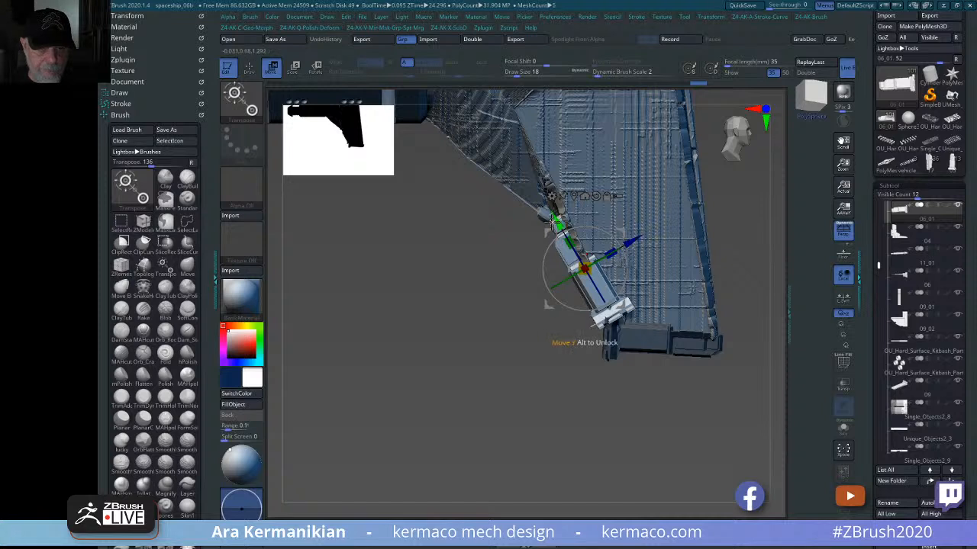
{"action": "left_click_drag", "start_coordinate": [553, 219], "coordinate": [563, 235]}
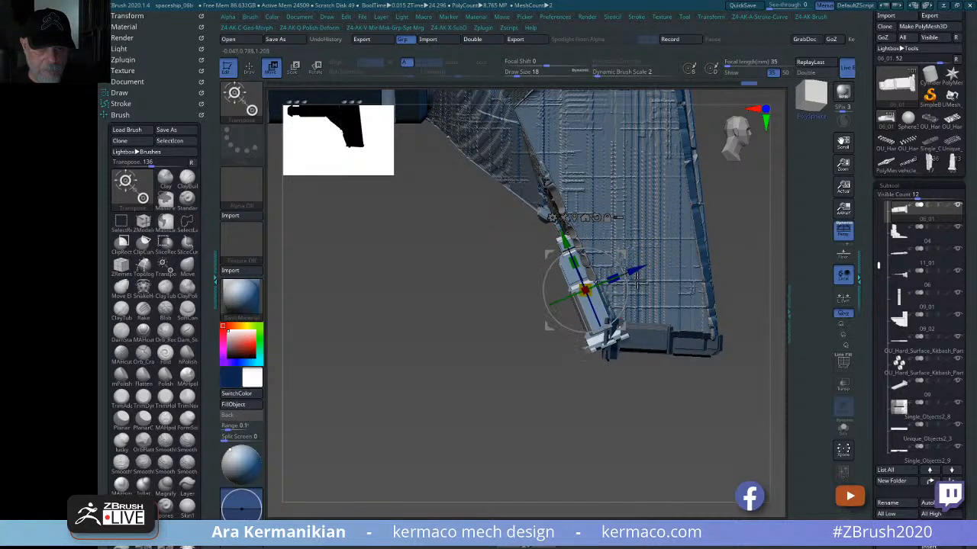
- Isolate the end piece pair at the lower fin and show its polyframe around the tower's base
{"action": "mouse_move", "coordinate": [625, 440]}
{"action": "left_mouse_down"}
{"action": "mouse_move", "coordinate": [603, 444]}
{"action": "mouse_move", "coordinate": [678, 436]}
{"action": "mouse_move", "coordinate": [633, 382]}
{"action": "mouse_move", "coordinate": [698, 438]}
{"action": "mouse_move", "coordinate": [632, 399]}
{"action": "mouse_move", "coordinate": [645, 366]}
{"action": "mouse_move", "coordinate": [639, 347]}
{"action": "left_mouse_up"}
{"action": "left_click", "coordinate": [842, 438]}
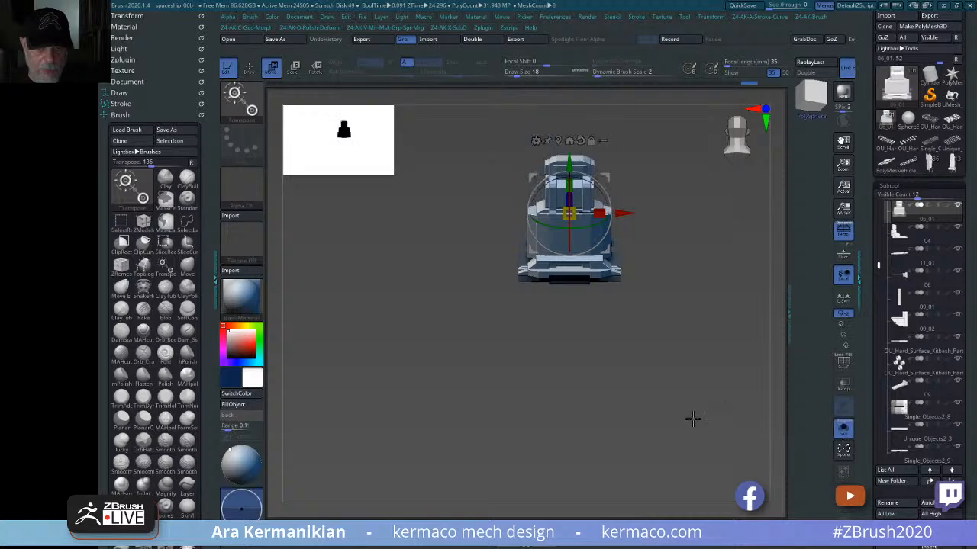
{"action": "left_click_drag", "start_coordinate": [624, 391], "coordinate": [651, 477], "text": "alt"}
{"action": "left_click", "coordinate": [842, 365]}
{"action": "left_click_drag", "start_coordinate": [675, 249], "coordinate": [809, 382]}
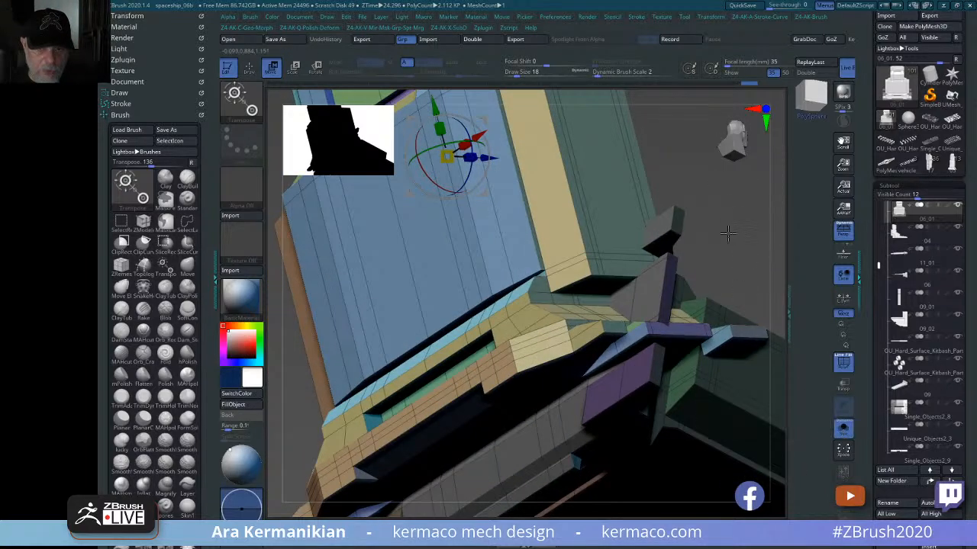
- Try to split the isolated end piece subtool with Split To Similar Parts
{"action": "left_click", "coordinate": [840, 430]}
{"action": "key", "text": "ctrl+q"}
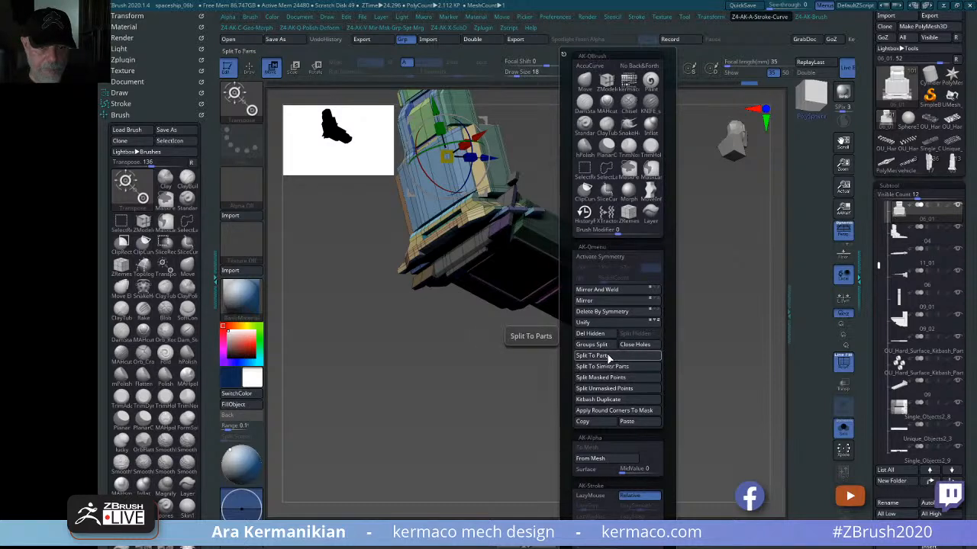
{"action": "left_click", "coordinate": [612, 367]}
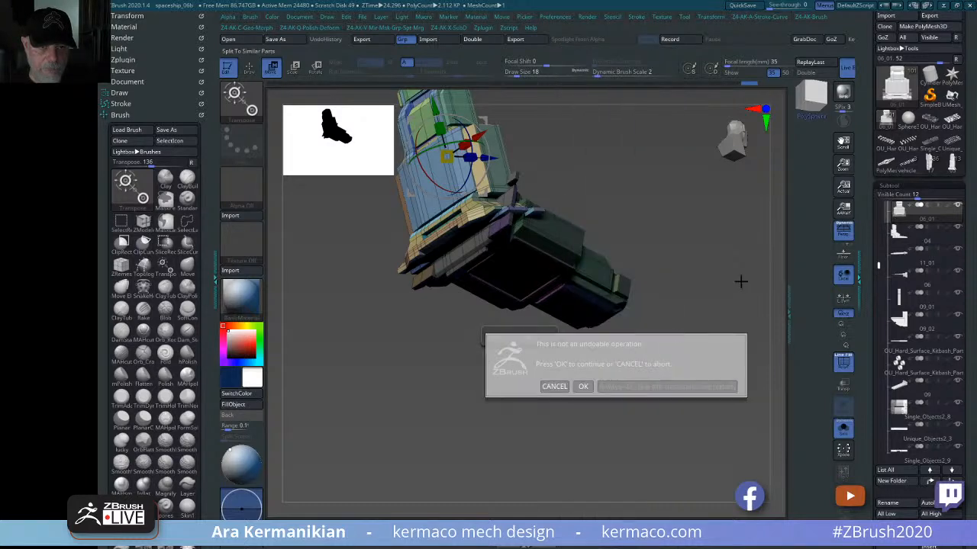
{"action": "left_click", "coordinate": [583, 387]}
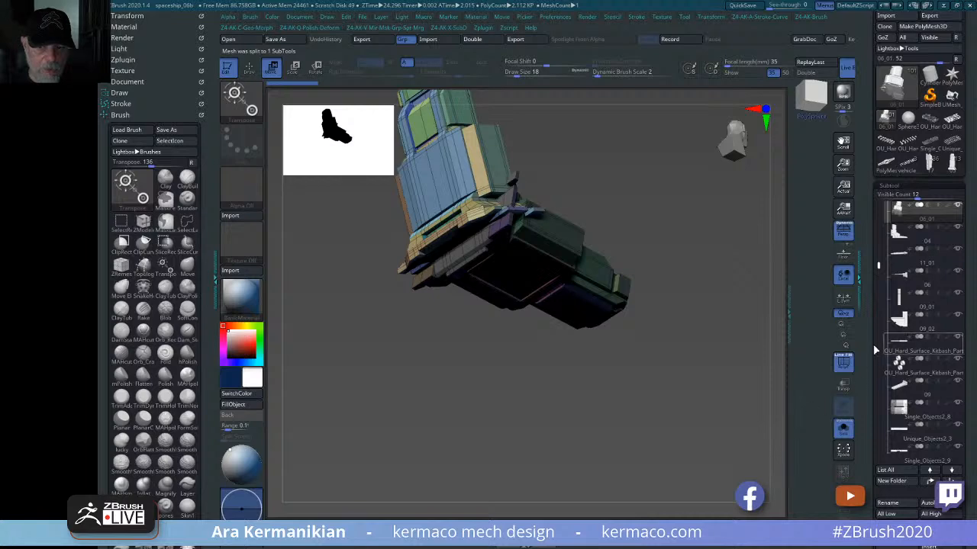
- Split the masked end piece from its duplicate into a separate subtool with Split Masked Points
{"action": "left_click_drag", "start_coordinate": [697, 251], "coordinate": [656, 253]}
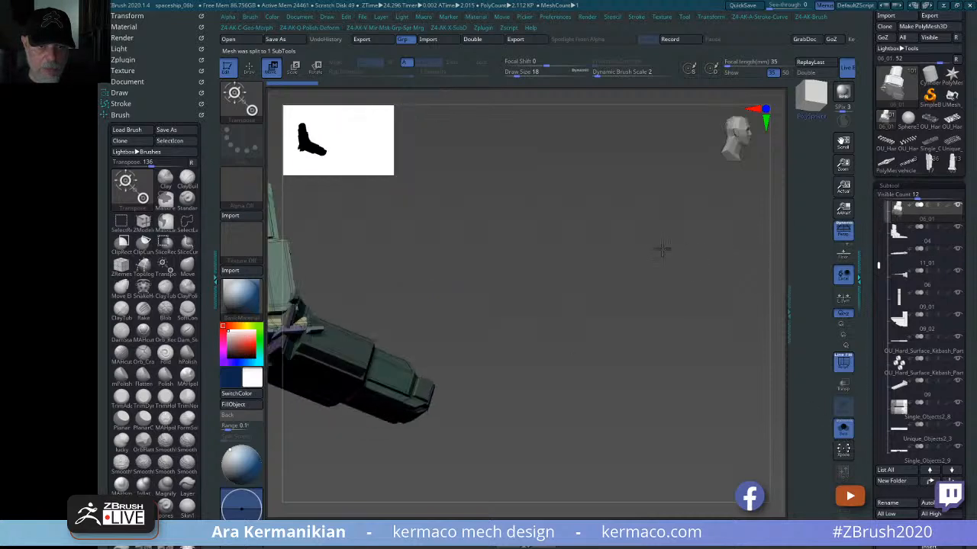
{"action": "left_click_drag", "start_coordinate": [688, 305], "coordinate": [660, 308], "text": "ctrl"}
{"action": "key", "text": "v"}
{"action": "key", "text": "ctrl+z"}
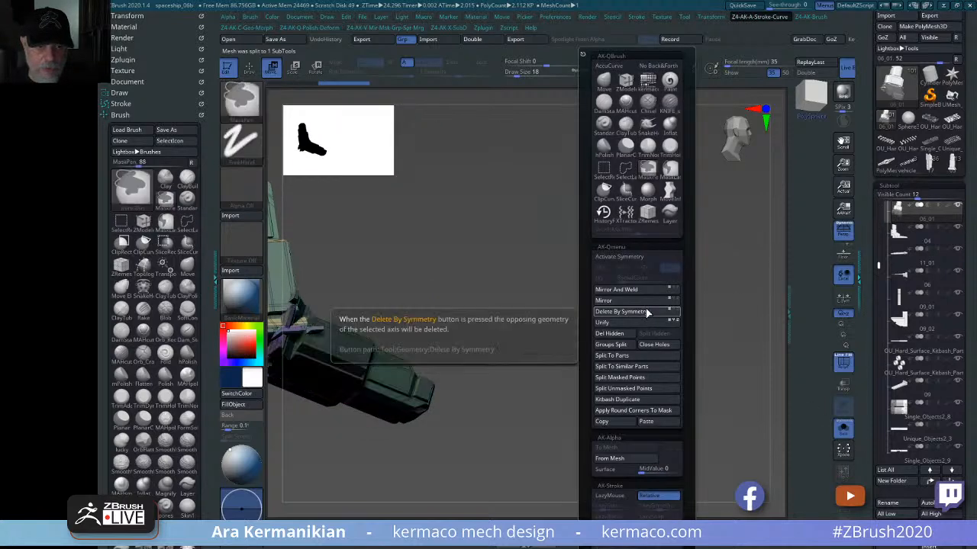
{"action": "key", "text": "v"}
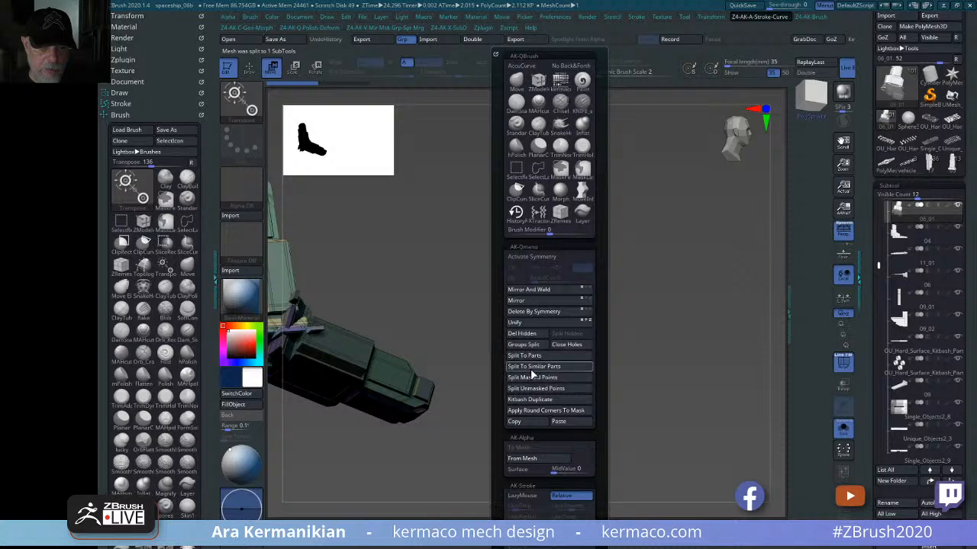
{"action": "left_click", "coordinate": [542, 378]}
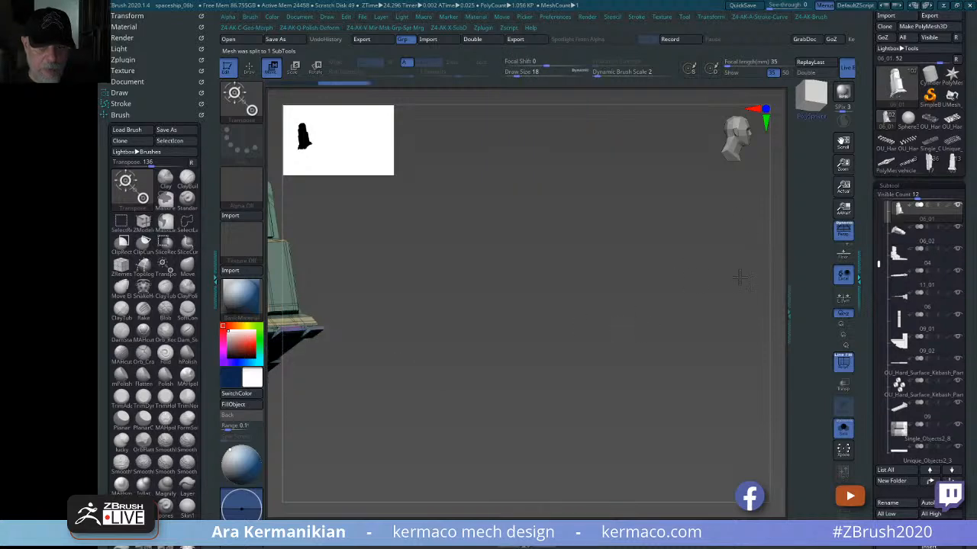
- Switch to the ZModeler brush with QMesh on a single poly and reduce the draw size to 4
{"action": "left_click_drag", "start_coordinate": [532, 329], "coordinate": [667, 314]}
{"action": "left_click_drag", "start_coordinate": [518, 319], "coordinate": [637, 317]}
{"action": "key", "text": "q"}
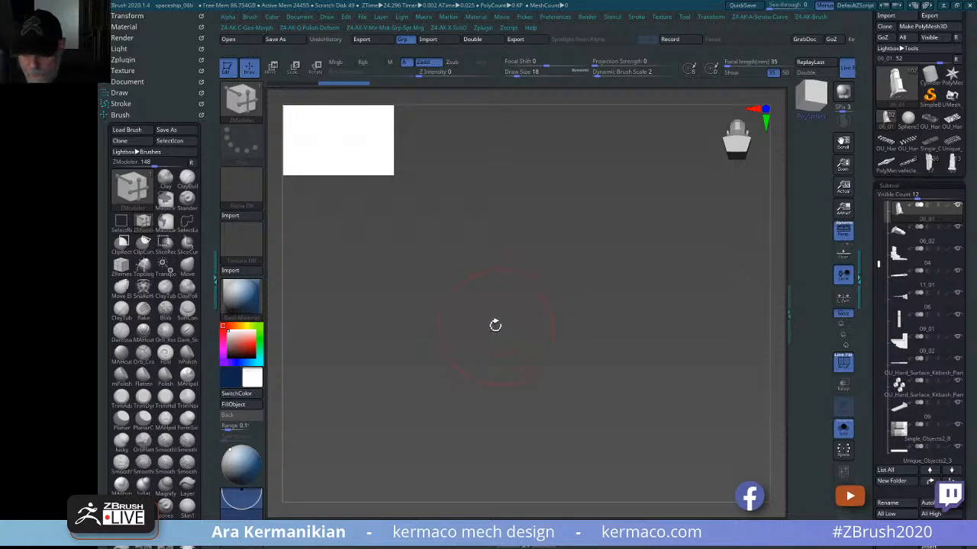
{"action": "key", "text": "f"}
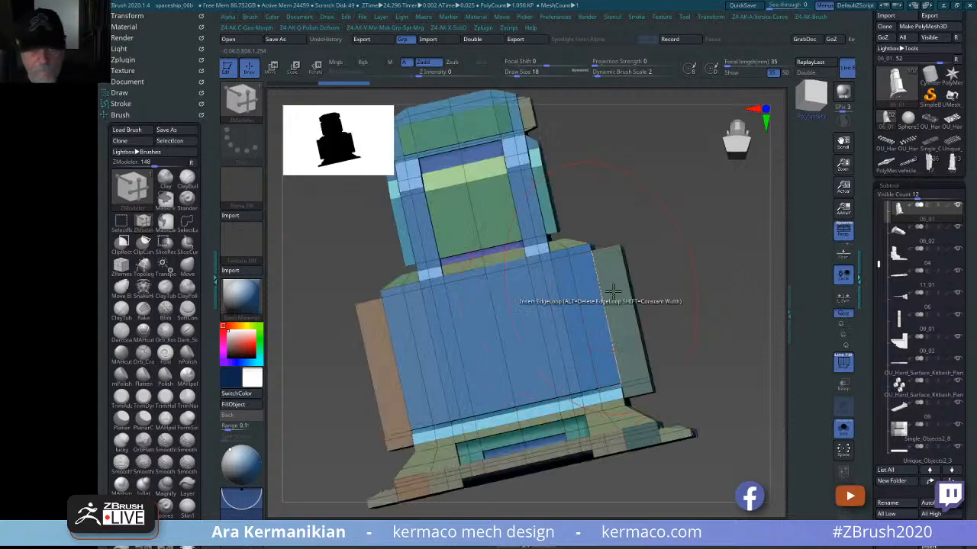
{"action": "left_click_drag", "start_coordinate": [710, 337], "coordinate": [665, 314]}
{"action": "left_click_drag", "start_coordinate": [717, 320], "coordinate": [658, 207], "text": "alt"}
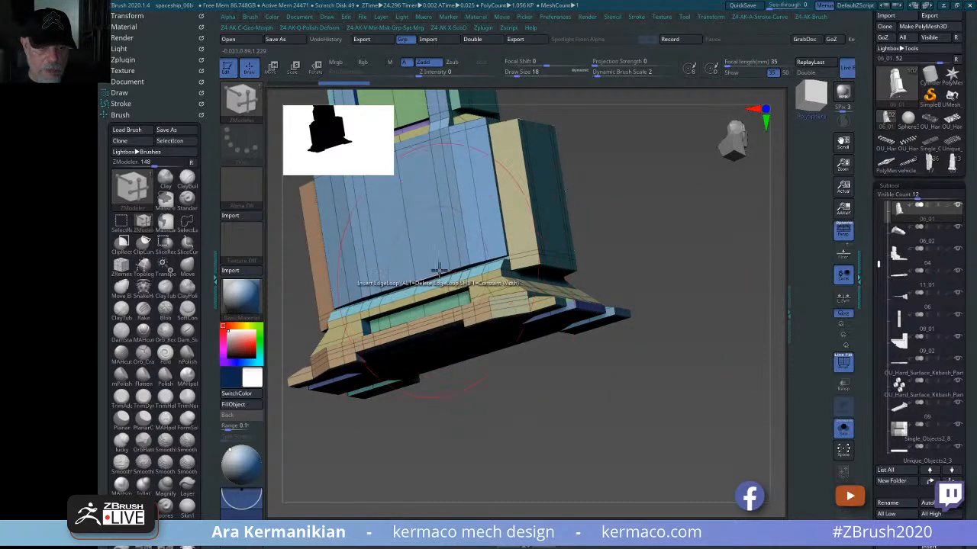
{"action": "key", "text": "ctrl+a"}
{"action": "left_click", "coordinate": [459, 257]}
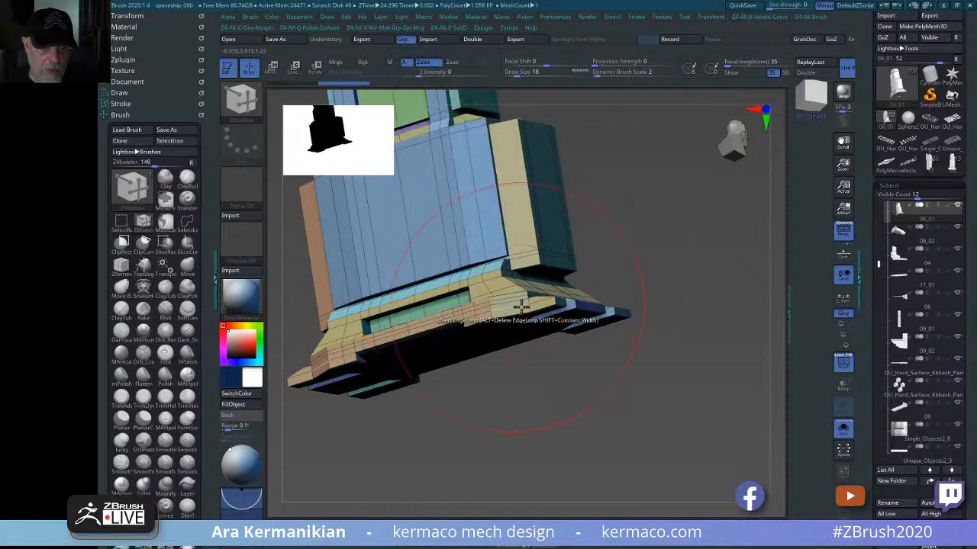
{"action": "right_click", "coordinate": [542, 291]}
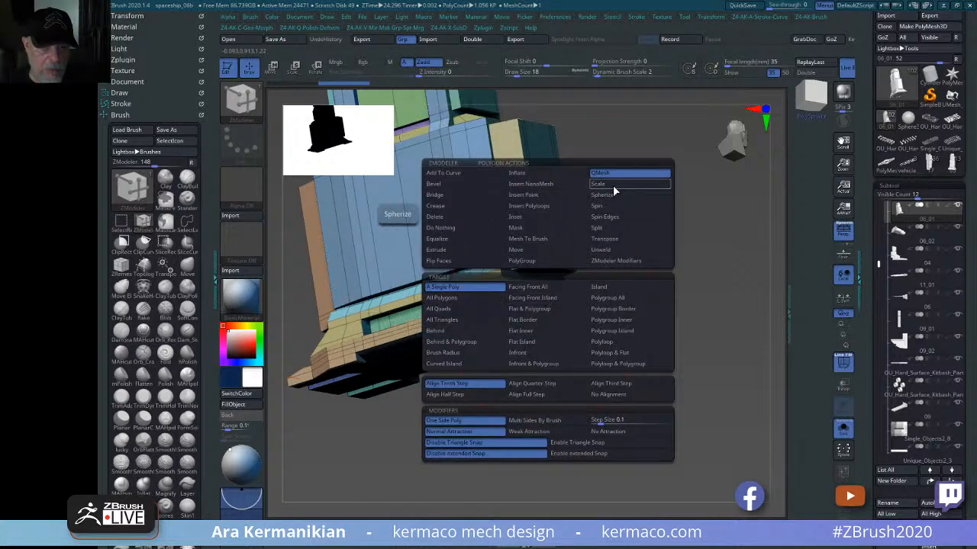
{"action": "mouse_move", "coordinate": [657, 415]}
{"action": "left_mouse_down"}
{"action": "mouse_move", "coordinate": [653, 307]}
{"action": "mouse_move", "coordinate": [668, 325]}
{"action": "left_mouse_up"}
{"action": "key", "text": "s"}
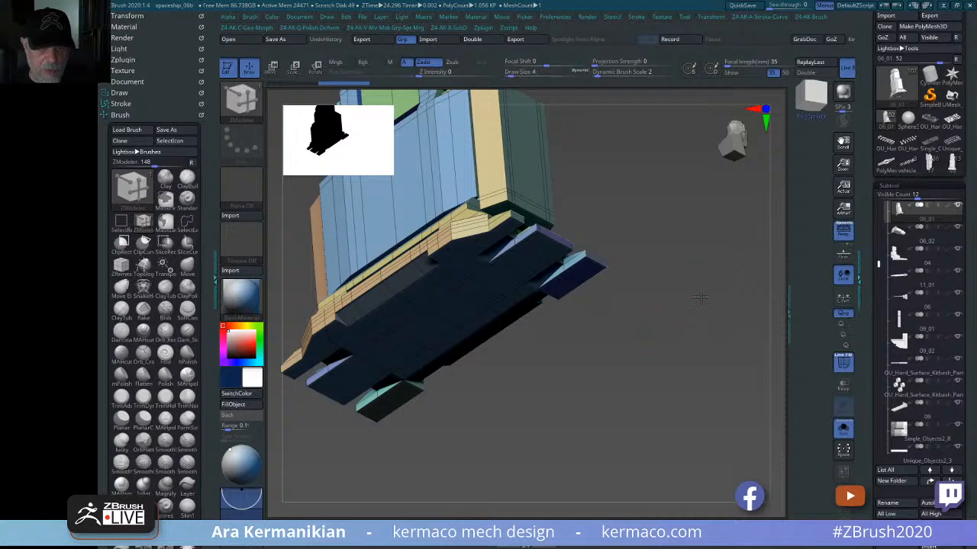
- Use QMesh to push the first protruding prongs on the sides of the end piece's base back flush
{"action": "left_click_drag", "start_coordinate": [699, 296], "coordinate": [730, 349], "text": "alt"}
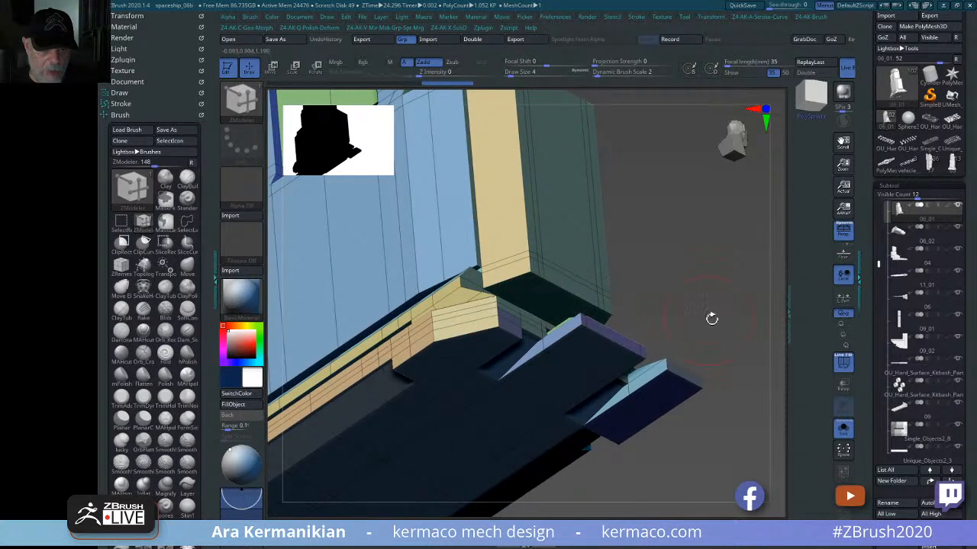
{"action": "mouse_move", "coordinate": [711, 316]}
{"action": "left_mouse_down"}
{"action": "mouse_move", "coordinate": [572, 339]}
{"action": "mouse_move", "coordinate": [623, 364]}
{"action": "left_mouse_up"}
{"action": "key", "text": "ctrl+z"}
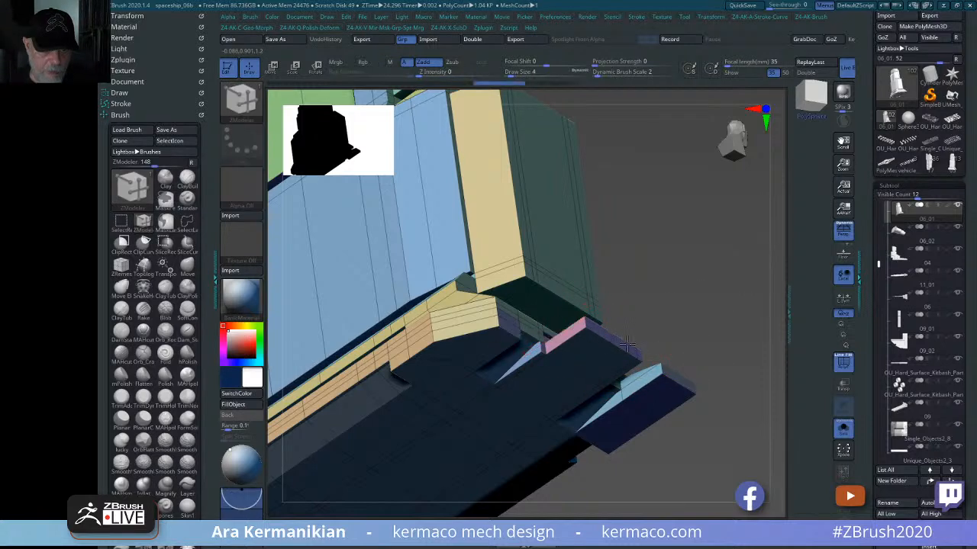
{"action": "left_click_drag", "start_coordinate": [723, 362], "coordinate": [602, 340]}
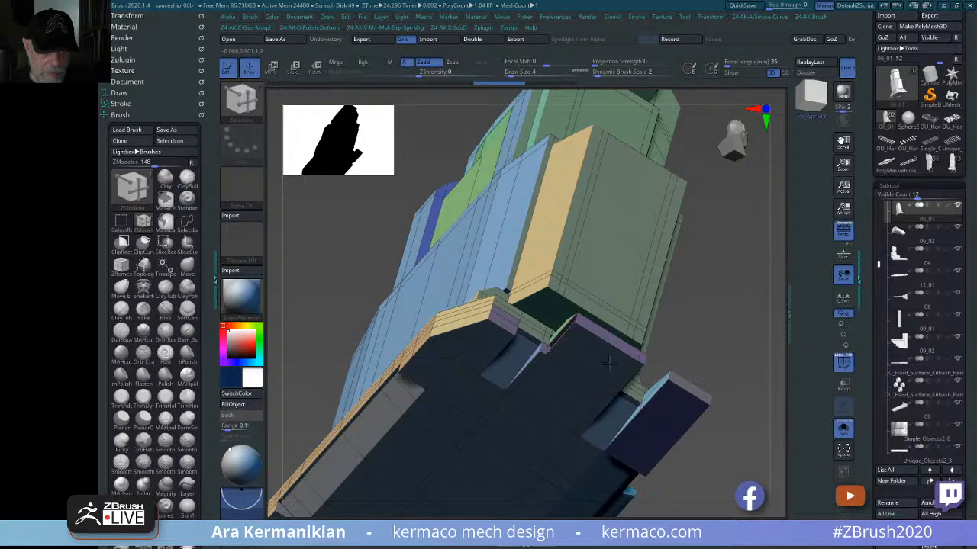
{"action": "left_click_drag", "start_coordinate": [732, 351], "coordinate": [710, 328]}
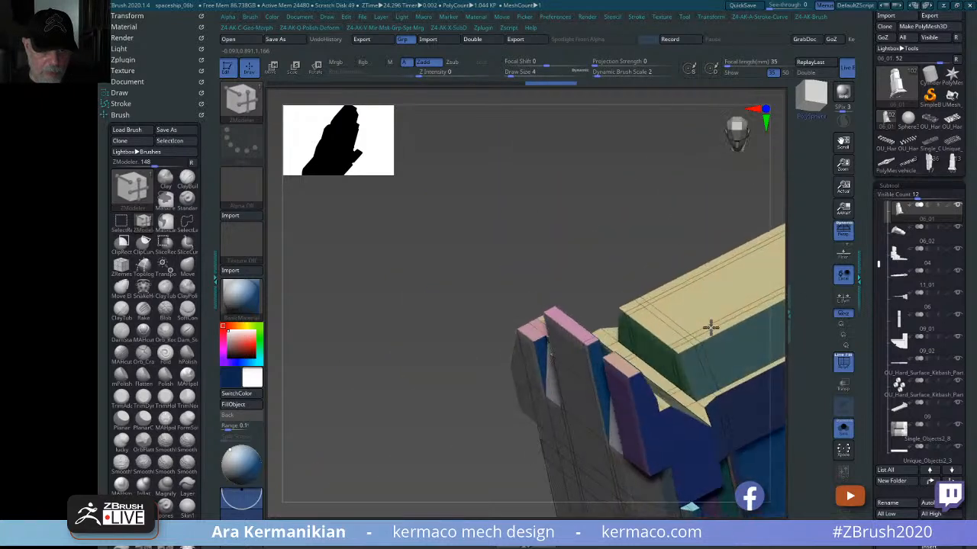
{"action": "left_click", "coordinate": [559, 365], "text": "alt"}
{"action": "left_click", "coordinate": [626, 350], "text": "alt"}
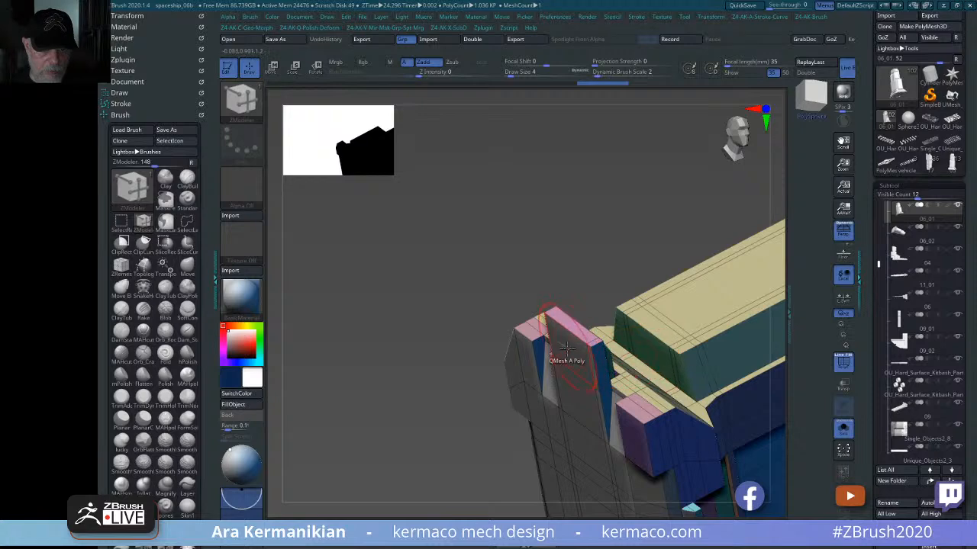
{"action": "left_click_drag", "start_coordinate": [592, 313], "coordinate": [614, 374]}
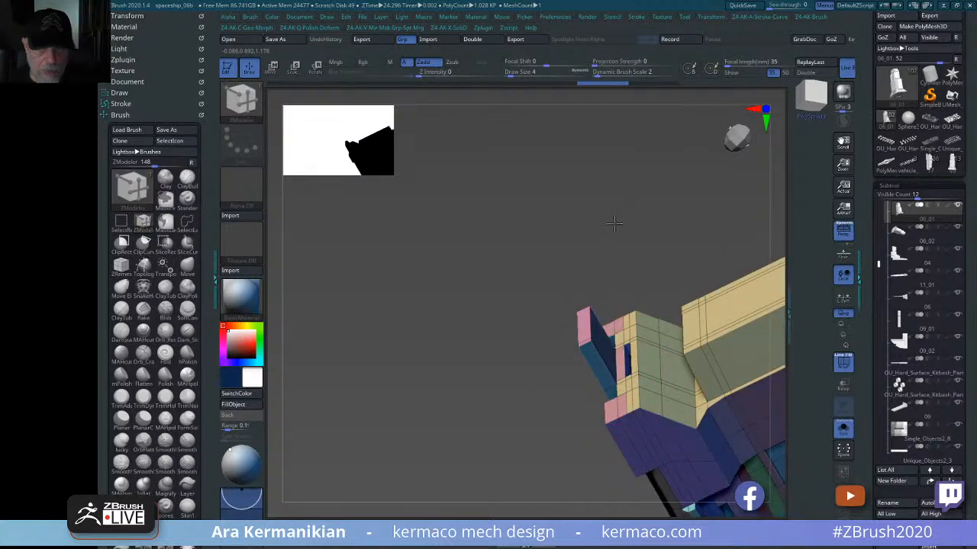
- Push the last protruding side prong back with QMesh so the base's side ends flush
{"action": "left_click_drag", "start_coordinate": [646, 221], "coordinate": [697, 329]}
{"action": "left_click_drag", "start_coordinate": [687, 347], "coordinate": [669, 359]}
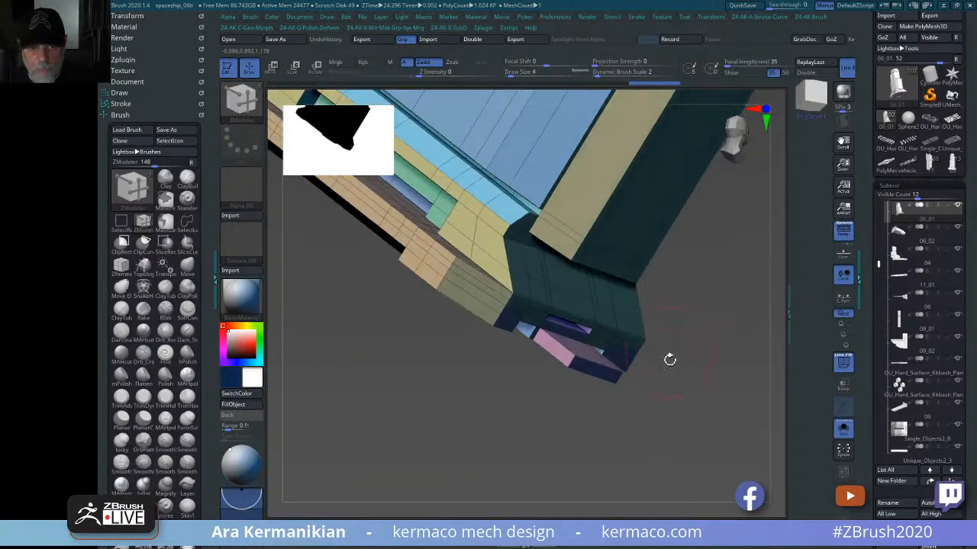
{"action": "left_click_drag", "start_coordinate": [669, 409], "coordinate": [657, 449], "text": "alt"}
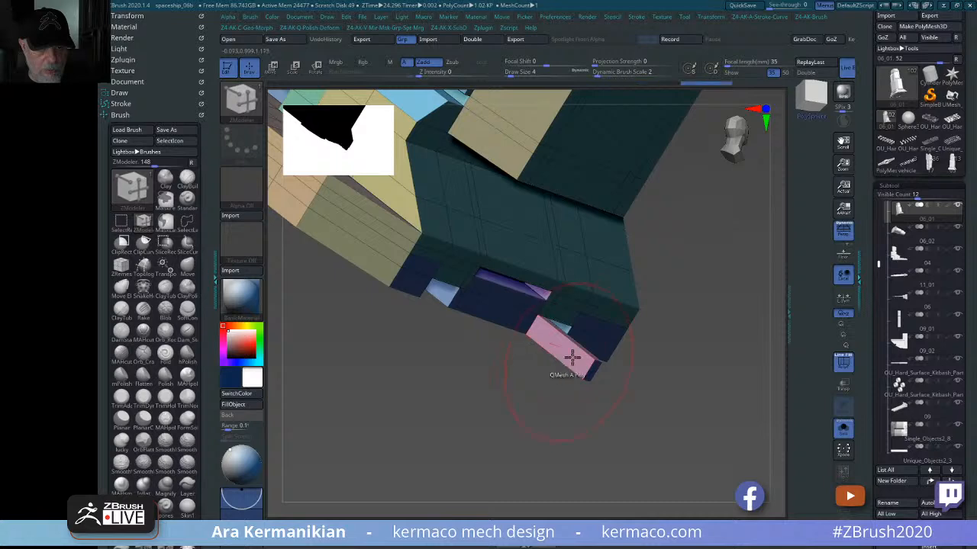
{"action": "left_click", "coordinate": [571, 355]}
{"action": "mouse_move", "coordinate": [621, 392]}
{"action": "left_mouse_down"}
{"action": "mouse_move", "coordinate": [647, 418]}
{"action": "mouse_move", "coordinate": [582, 366]}
{"action": "mouse_move", "coordinate": [600, 392]}
{"action": "mouse_move", "coordinate": [292, 349]}
{"action": "mouse_move", "coordinate": [641, 432]}
{"action": "mouse_move", "coordinate": [509, 442]}
{"action": "mouse_move", "coordinate": [582, 414]}
{"action": "mouse_move", "coordinate": [624, 381]}
{"action": "mouse_move", "coordinate": [589, 367]}
{"action": "mouse_move", "coordinate": [728, 343]}
{"action": "mouse_move", "coordinate": [717, 320]}
{"action": "left_mouse_up"}
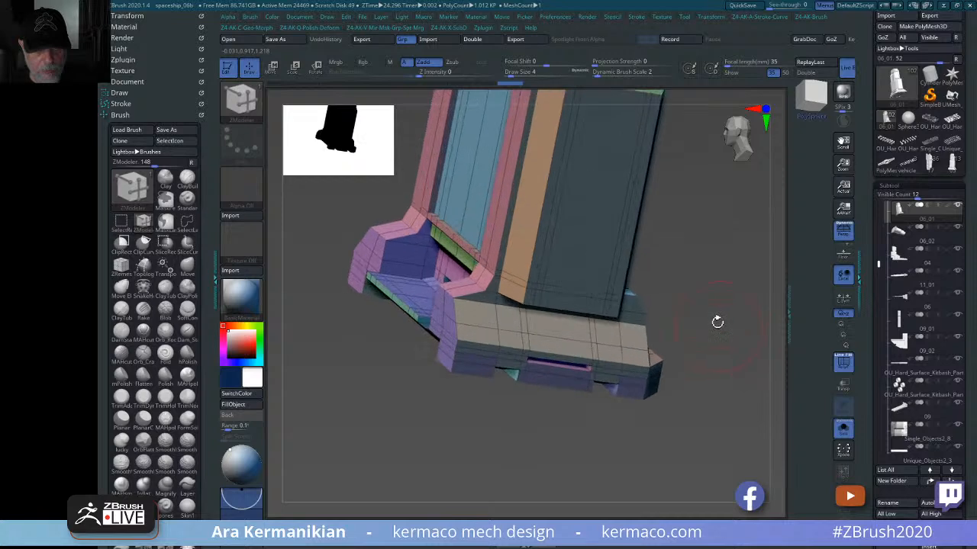
- Try to push the underside face beside the base's corner notch with QMesh
{"action": "mouse_move", "coordinate": [578, 449]}
{"action": "left_mouse_down", "text": "shift"}
{"action": "mouse_move", "coordinate": [598, 436]}
{"action": "mouse_move", "coordinate": [420, 460]}
{"action": "mouse_move", "coordinate": [717, 441]}
{"action": "mouse_move", "coordinate": [515, 286]}
{"action": "mouse_move", "coordinate": [560, 325]}
{"action": "left_mouse_up", "text": "shift"}
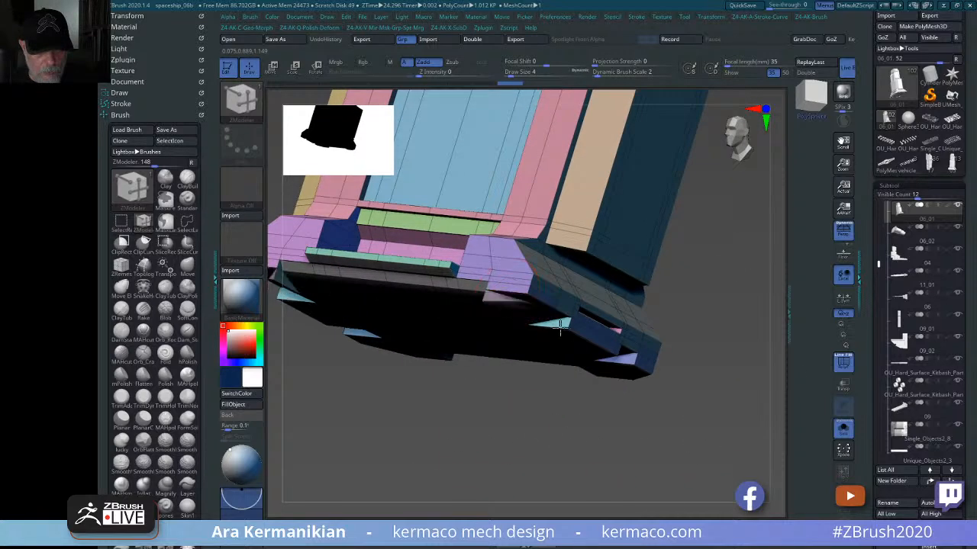
{"action": "left_click_drag", "start_coordinate": [729, 325], "coordinate": [579, 313]}
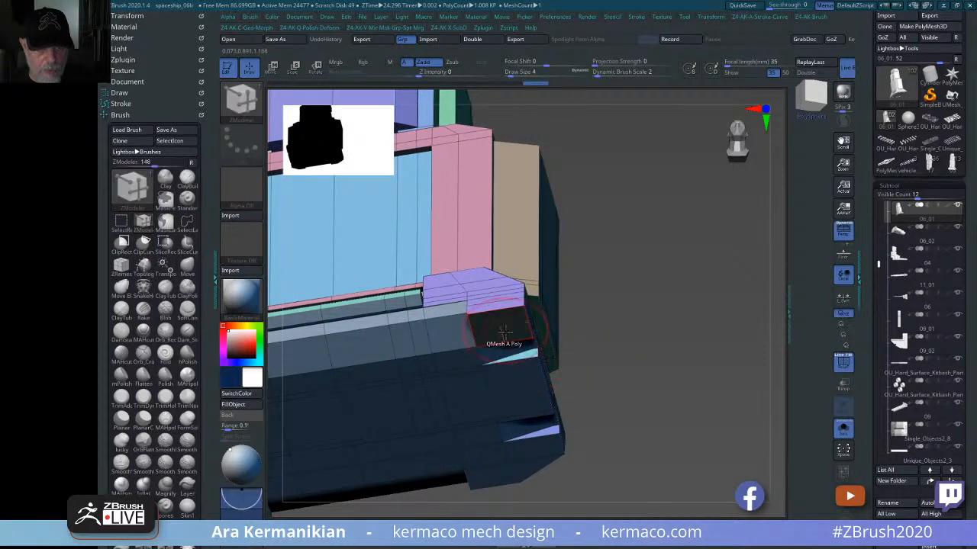
{"action": "left_click_drag", "start_coordinate": [646, 363], "coordinate": [695, 288]}
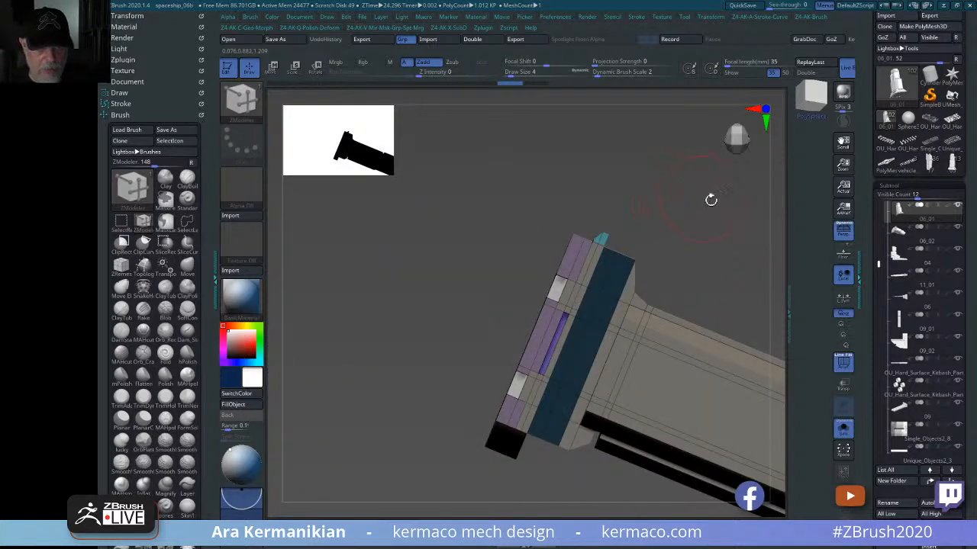
{"action": "left_click_drag", "start_coordinate": [710, 200], "coordinate": [566, 132]}
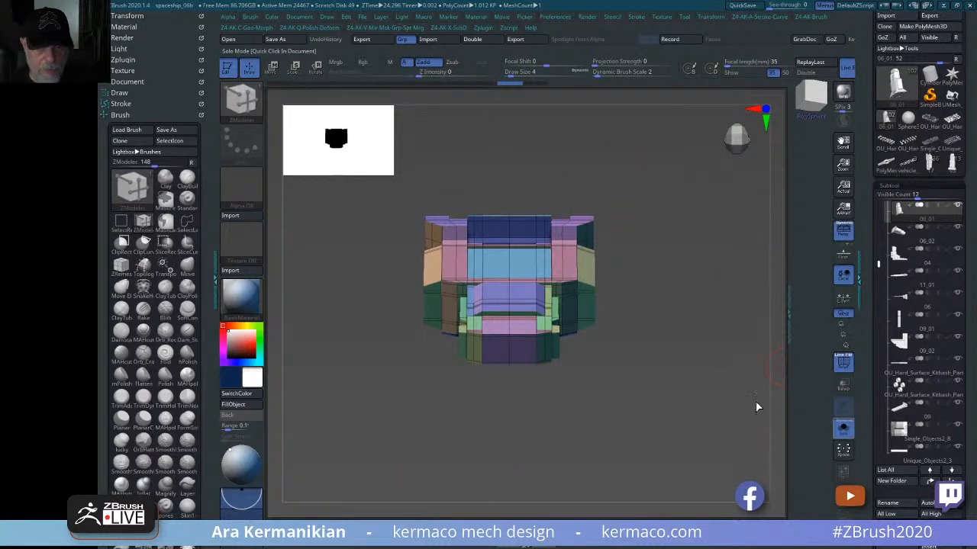
- Show the whole ship again without the polyframe and return to the end pieces at the lower fin's tip
{"action": "left_click", "coordinate": [843, 428]}
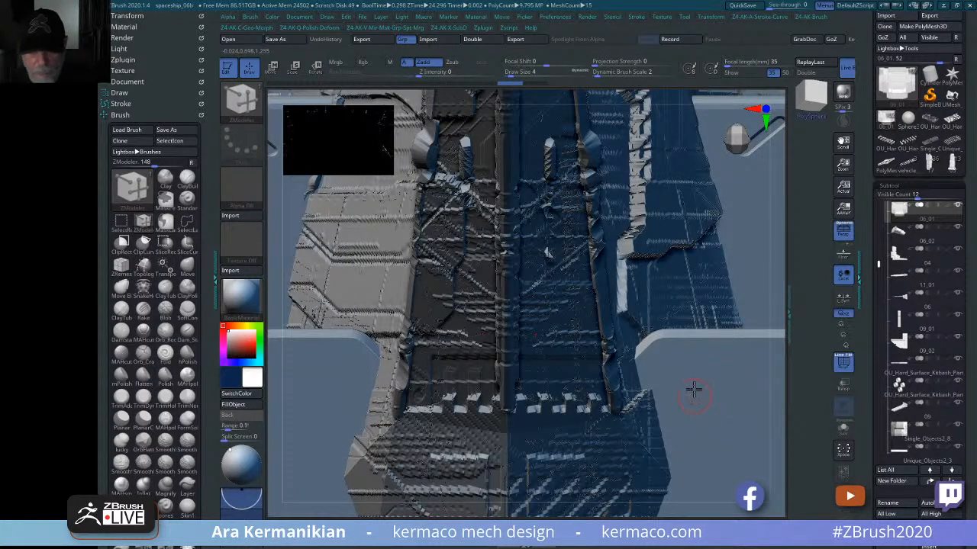
{"action": "key", "text": "f"}
{"action": "key", "text": "f"}
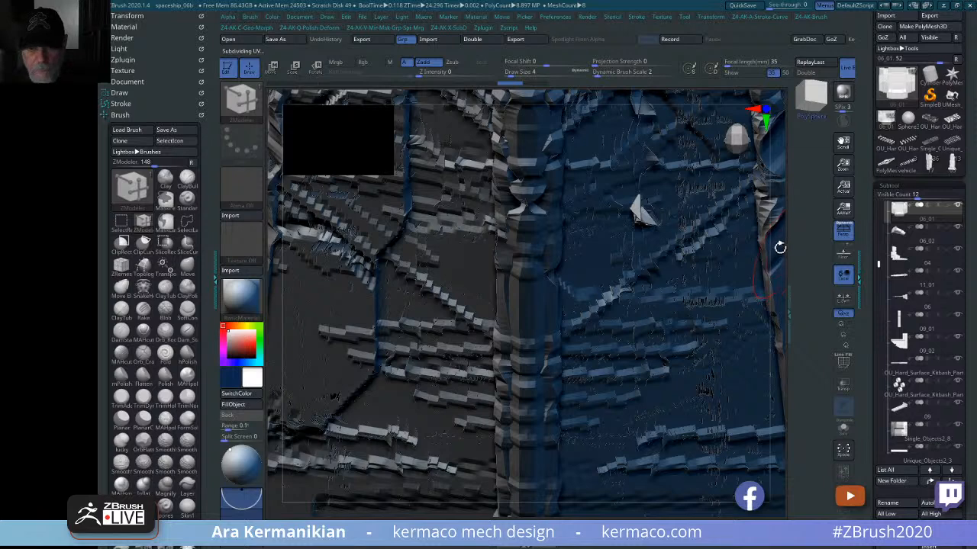
{"action": "left_click_drag", "start_coordinate": [767, 248], "coordinate": [96, 251], "text": "alt"}
{"action": "key", "text": "f"}
{"action": "left_click_drag", "start_coordinate": [746, 327], "coordinate": [697, 310]}
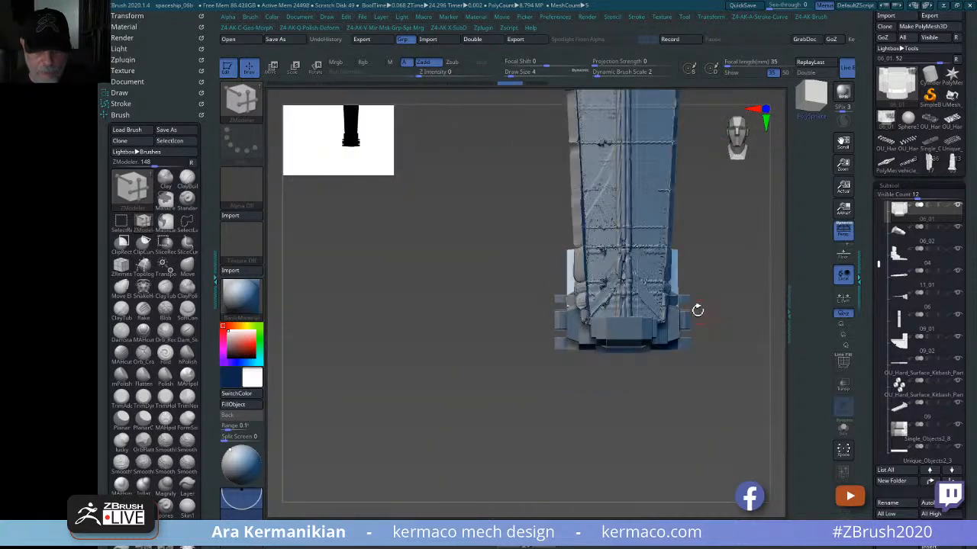
- Turn off symmetry for the end piece on the fin's slanted edge and center the transform gizmo on it
{"action": "key", "text": "w"}
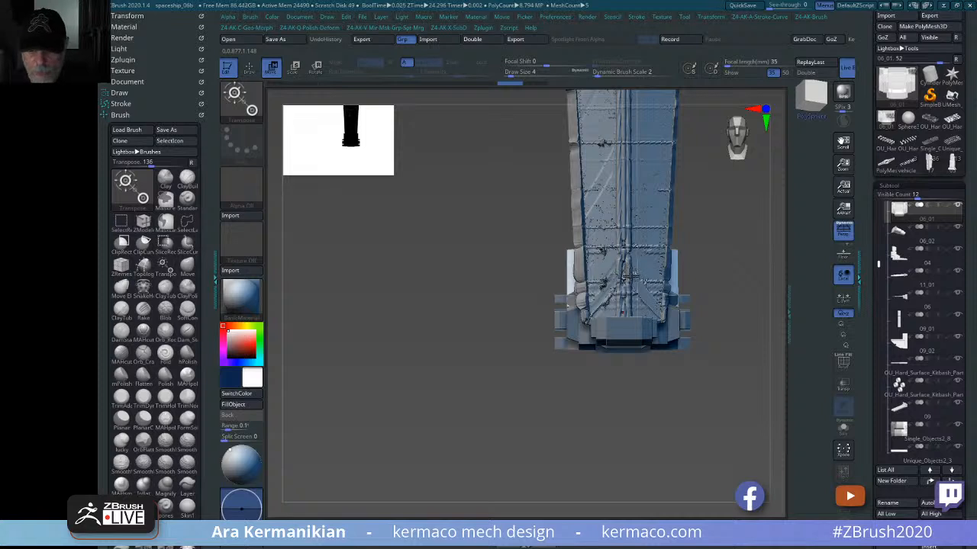
{"action": "left_click_drag", "start_coordinate": [740, 292], "coordinate": [598, 410]}
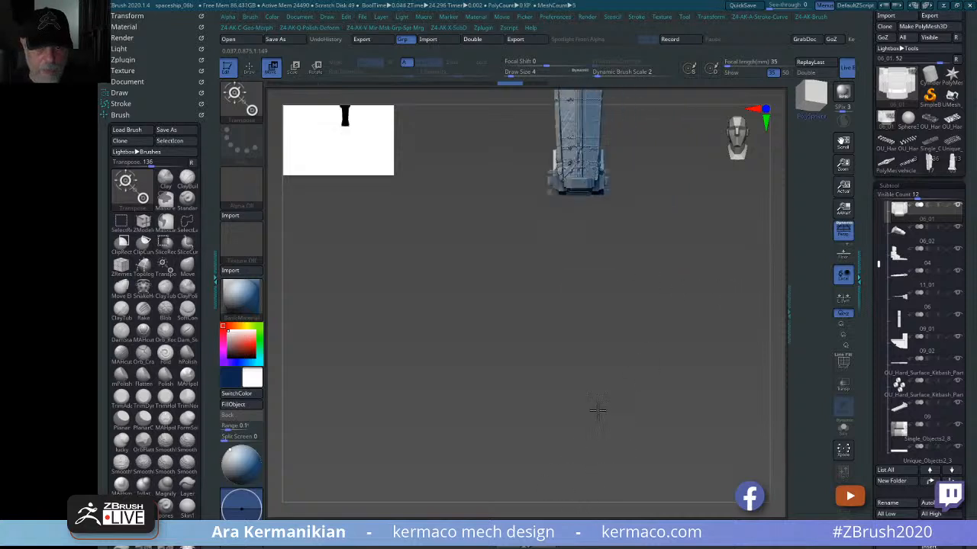
{"action": "left_click_drag", "start_coordinate": [655, 279], "coordinate": [491, 394]}
{"action": "mouse_move", "coordinate": [681, 257]}
{"action": "left_mouse_down", "text": "alt"}
{"action": "mouse_move", "coordinate": [632, 450]}
{"action": "mouse_move", "coordinate": [649, 325]}
{"action": "mouse_move", "coordinate": [704, 381]}
{"action": "mouse_move", "coordinate": [648, 380]}
{"action": "mouse_move", "coordinate": [674, 379]}
{"action": "left_mouse_up", "text": "alt"}
{"action": "left_click", "coordinate": [544, 398], "text": "alt"}
{"action": "key", "text": "ctrl+space"}
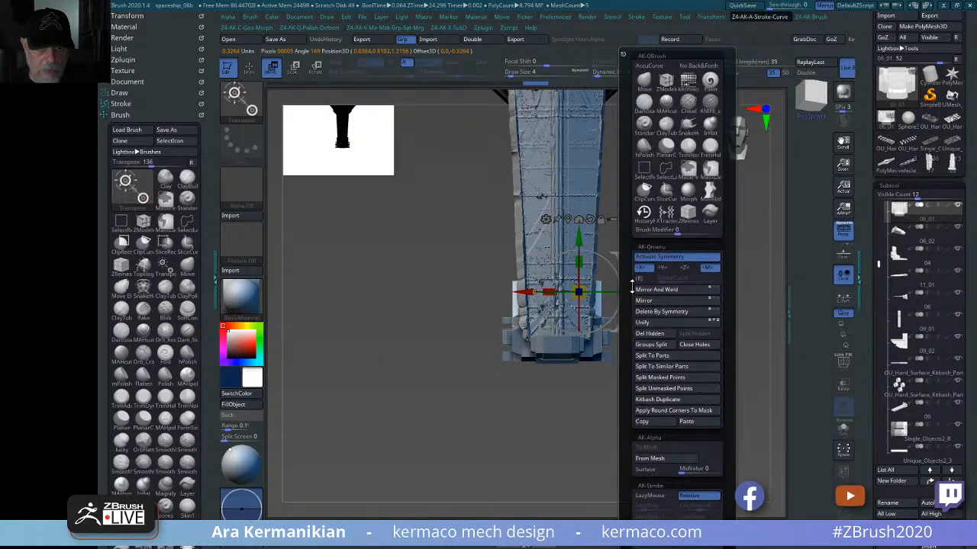
{"action": "left_click", "coordinate": [660, 260]}
{"action": "left_click", "coordinate": [568, 219]}
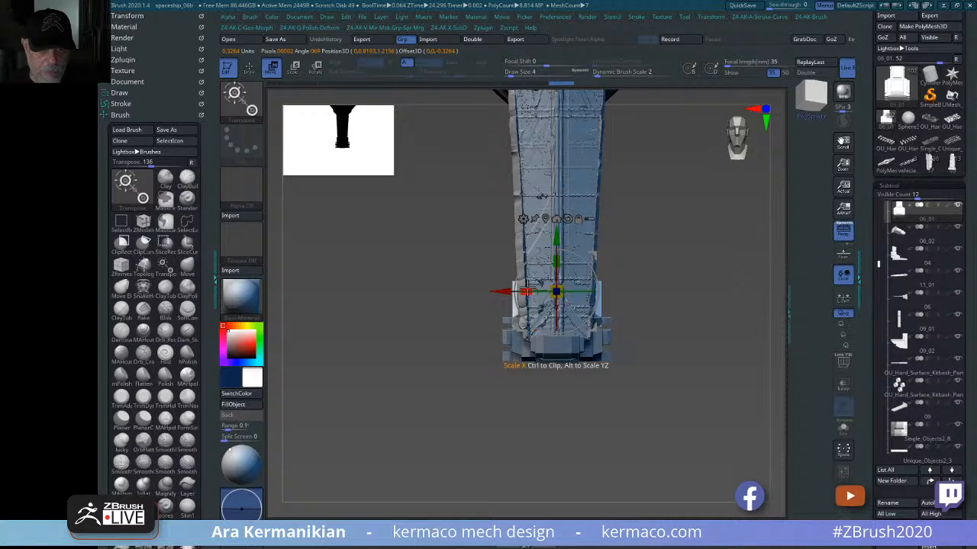
- Narrow the end piece on the lower fin's slanted edge, then move and tilt it to follow that edge
{"action": "left_click_drag", "start_coordinate": [527, 289], "coordinate": [526, 290]}
{"action": "left_click_drag", "start_coordinate": [586, 396], "coordinate": [595, 373]}
{"action": "left_click_drag", "start_coordinate": [654, 375], "coordinate": [671, 374]}
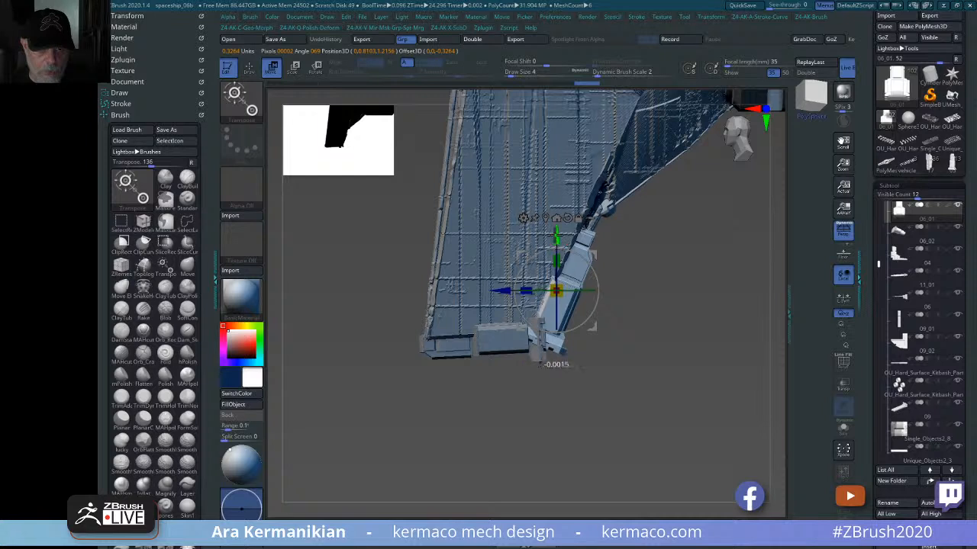
{"action": "left_click_drag", "start_coordinate": [552, 232], "coordinate": [568, 218]}
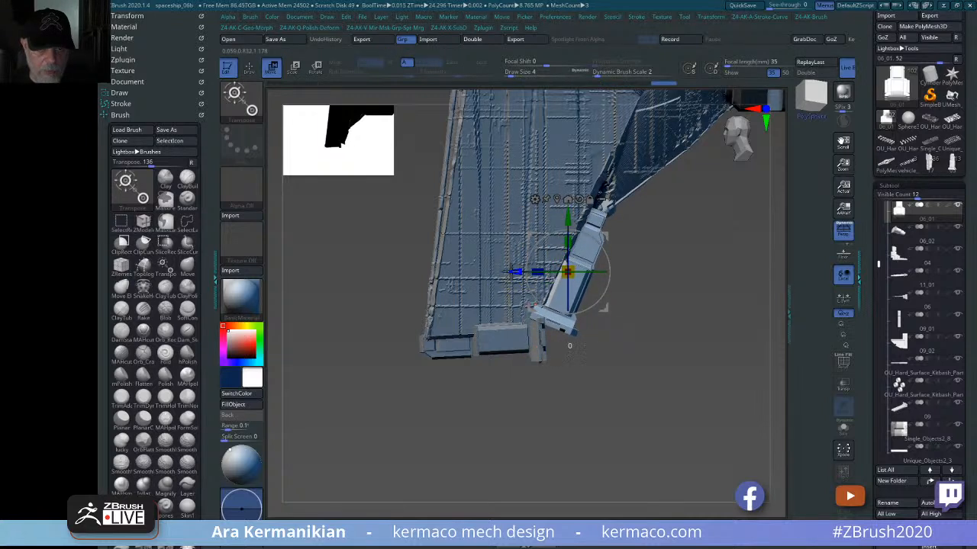
{"action": "left_click_drag", "start_coordinate": [511, 271], "coordinate": [515, 272]}
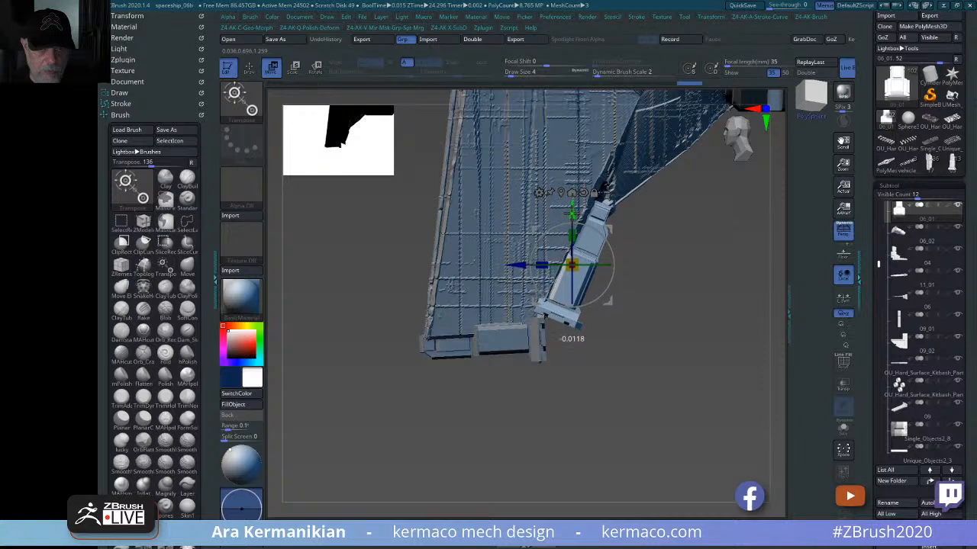
{"action": "left_click_drag", "start_coordinate": [572, 207], "coordinate": [572, 204]}
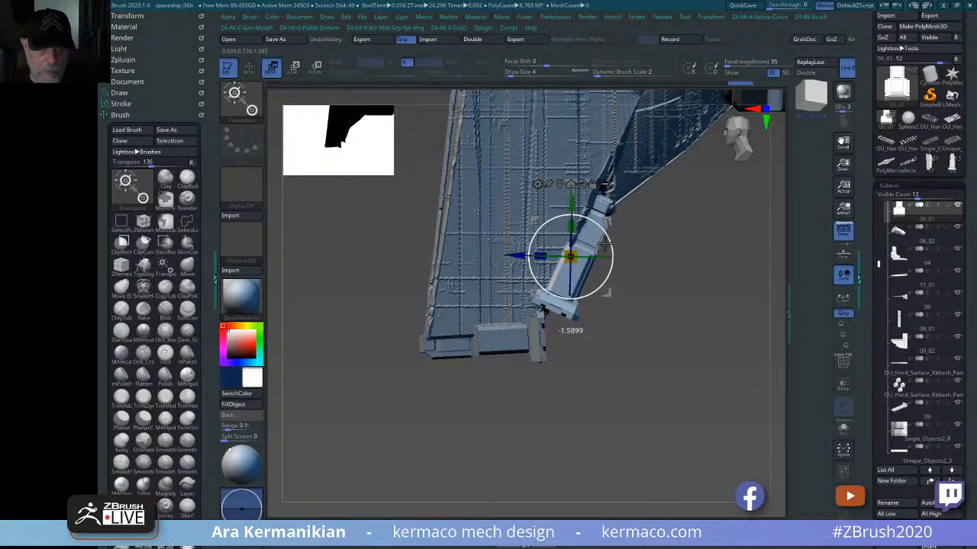
{"action": "left_click_drag", "start_coordinate": [729, 310], "coordinate": [696, 299]}
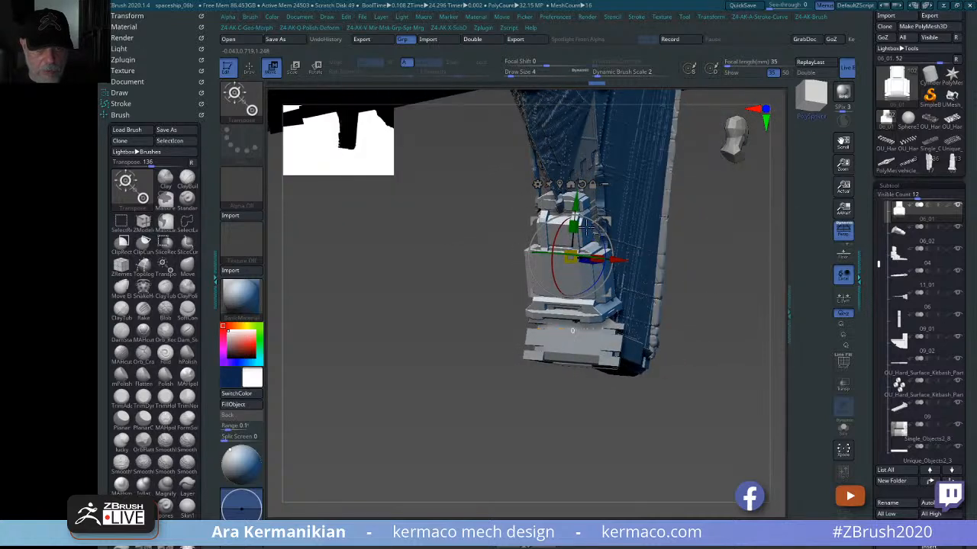
{"action": "left_click_drag", "start_coordinate": [780, 240], "coordinate": [695, 236]}
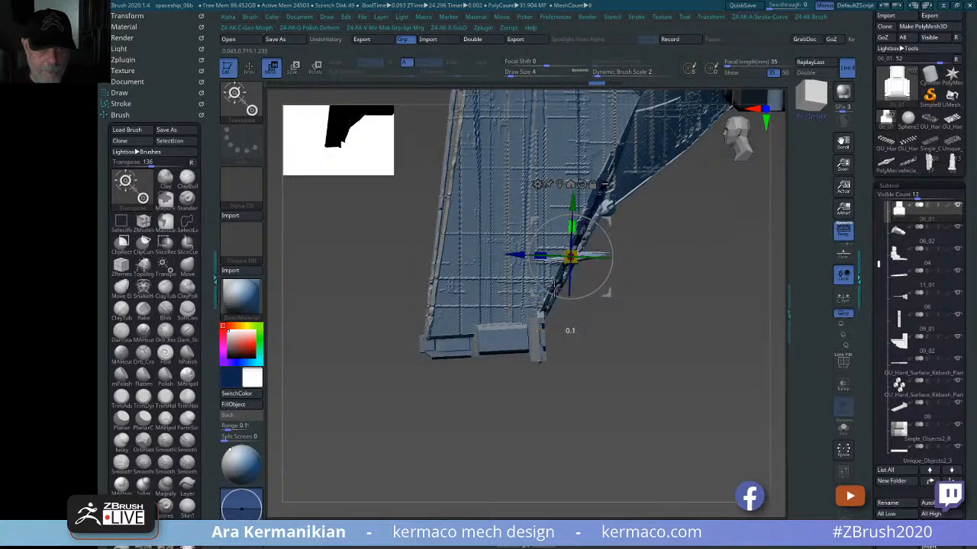
- Flip the end piece 180° so its wide base sits at the upper end, and align it with the slanted edge
{"action": "left_click_drag", "start_coordinate": [693, 261], "coordinate": [666, 374]}
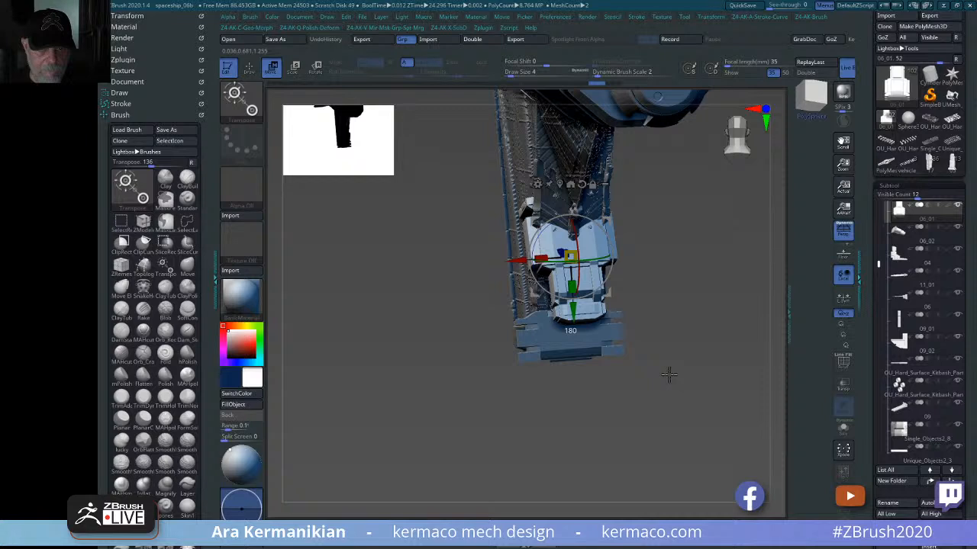
{"action": "left_click_drag", "start_coordinate": [606, 294], "coordinate": [577, 282]}
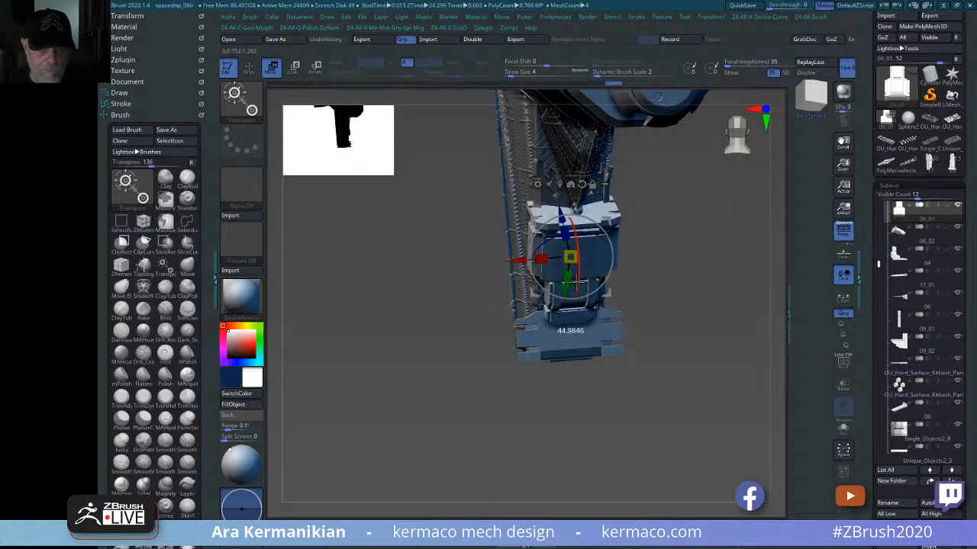
{"action": "left_click_drag", "start_coordinate": [671, 283], "coordinate": [720, 277]}
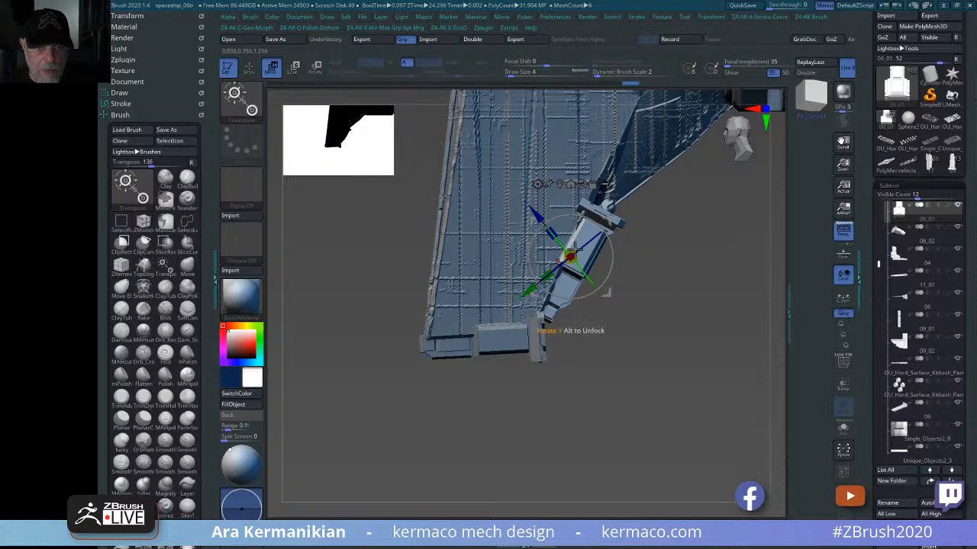
{"action": "left_click_drag", "start_coordinate": [609, 241], "coordinate": [606, 249]}
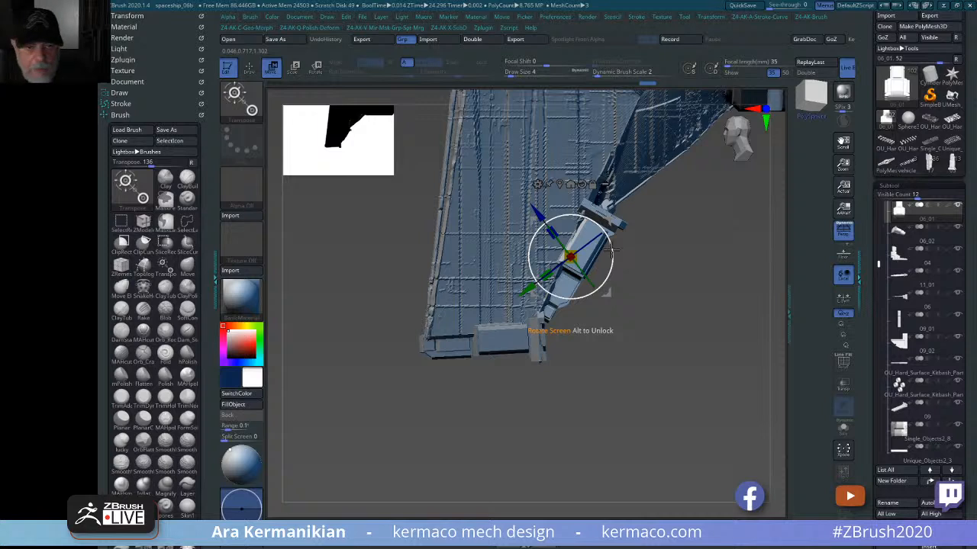
- Reset the gizmo's orientation on the end piece and nudge the piece inward against the fin's slanted edge
{"action": "mouse_move", "coordinate": [919, 343]}
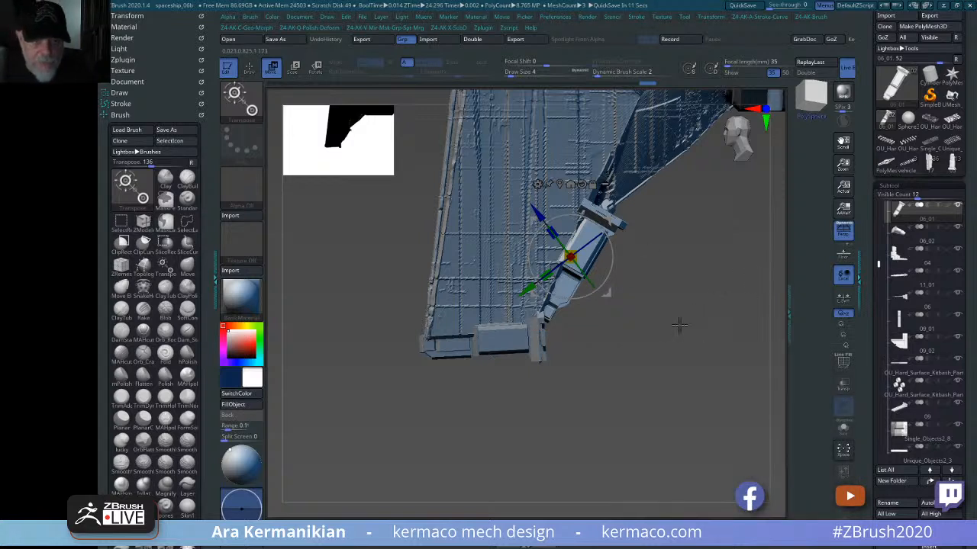
{"action": "left_click_drag", "start_coordinate": [680, 326], "coordinate": [642, 331], "text": "shift"}
{"action": "left_click_drag", "start_coordinate": [721, 282], "coordinate": [650, 283]}
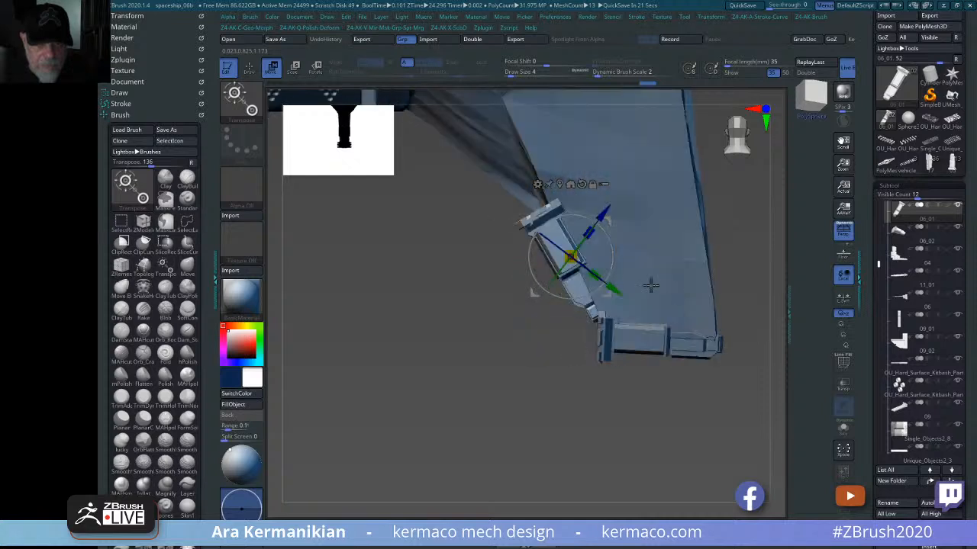
{"action": "left_click", "coordinate": [572, 184]}
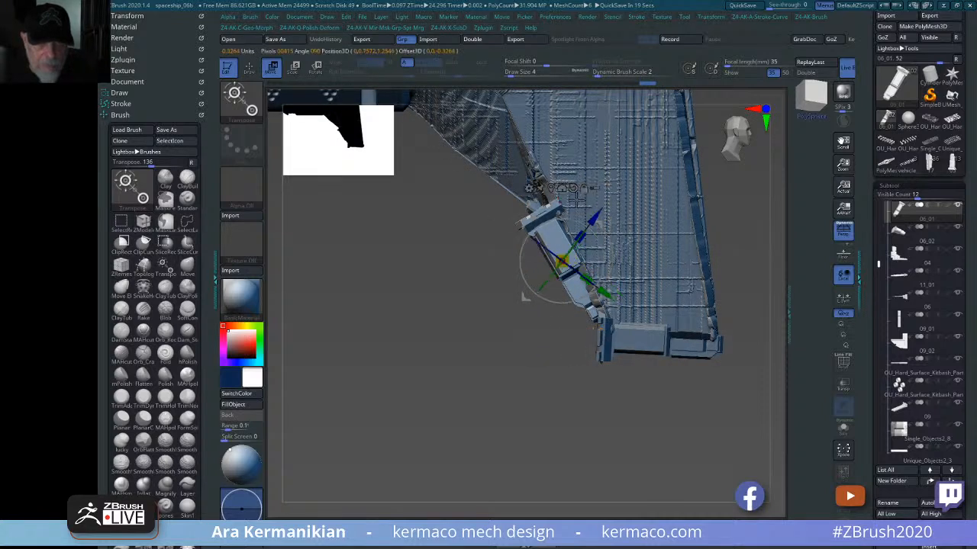
{"action": "left_click", "coordinate": [573, 184]}
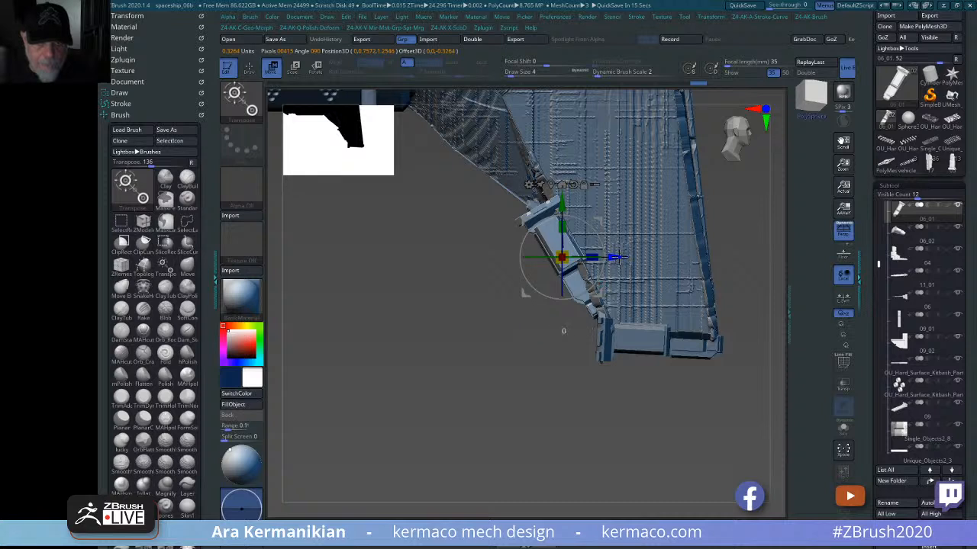
{"action": "left_click_drag", "start_coordinate": [618, 258], "coordinate": [601, 238]}
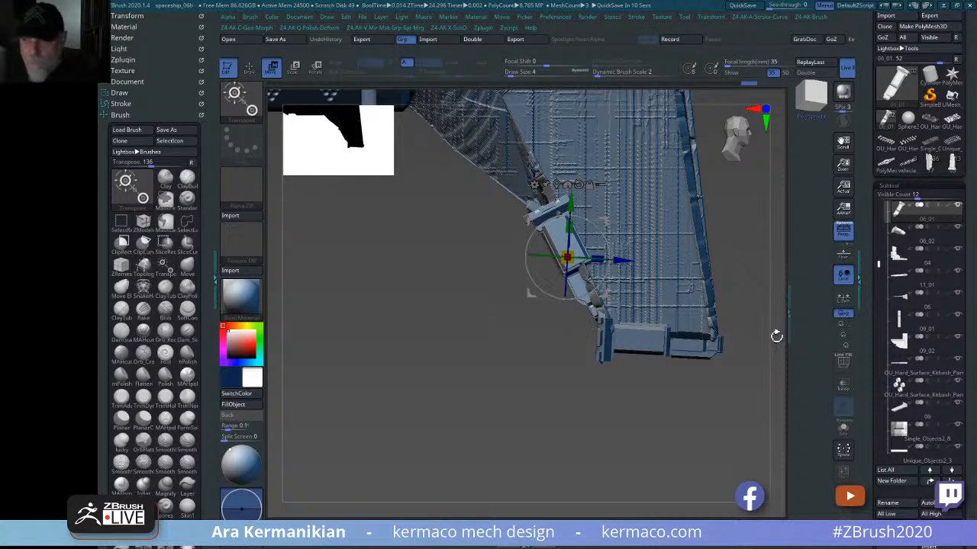
{"action": "left_click_drag", "start_coordinate": [560, 504], "coordinate": [619, 497]}
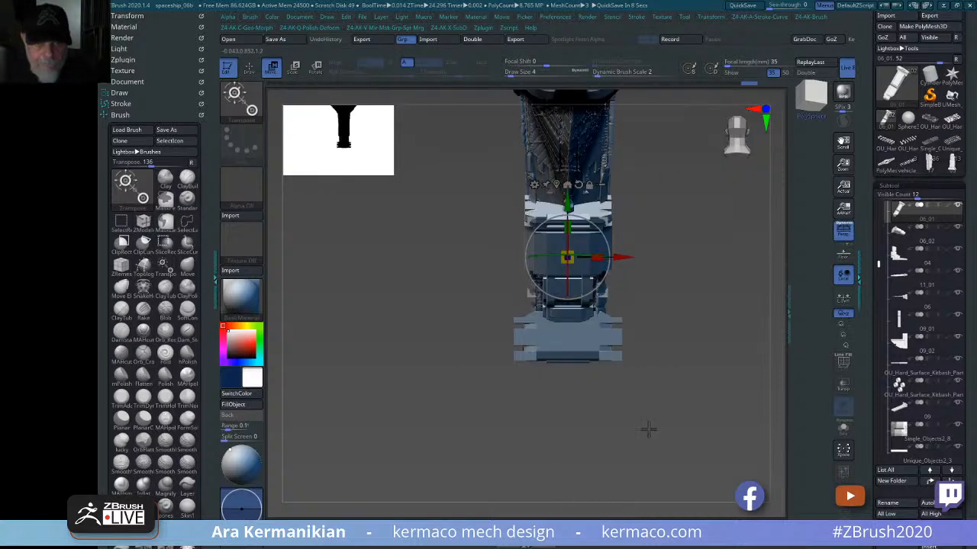
{"action": "left_click_drag", "start_coordinate": [663, 438], "coordinate": [657, 383], "text": "alt"}
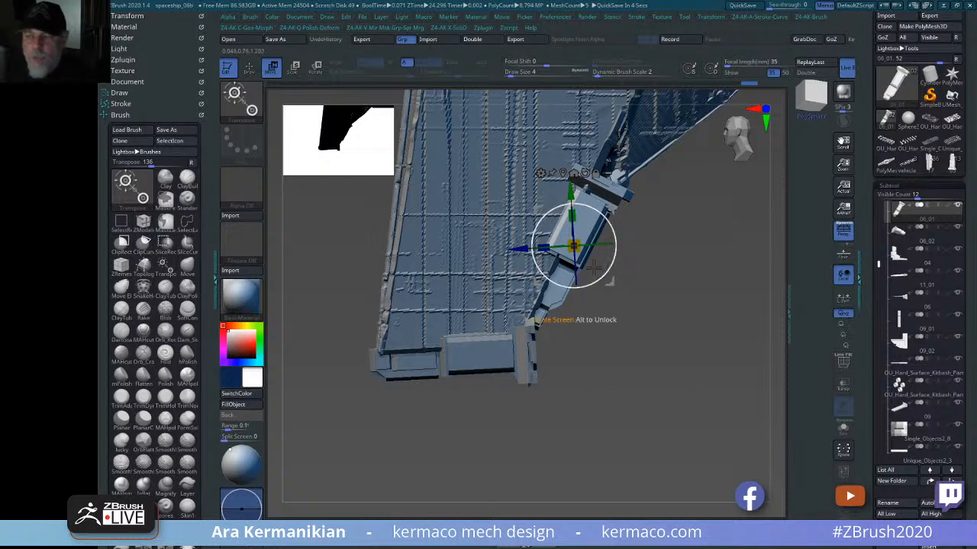
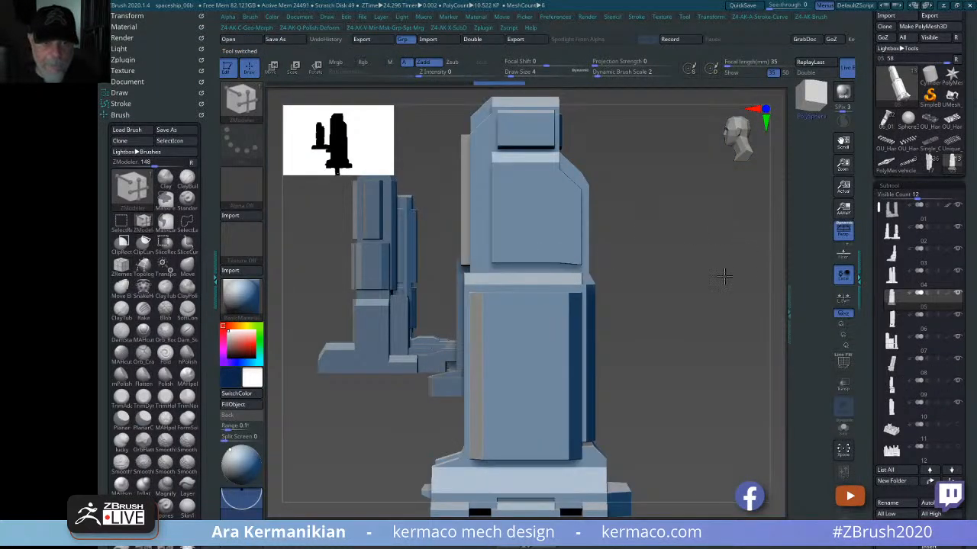
- Select tower 07 in the kitbash tower set and copy it
{"action": "left_click_drag", "start_coordinate": [723, 277], "coordinate": [555, 197]}
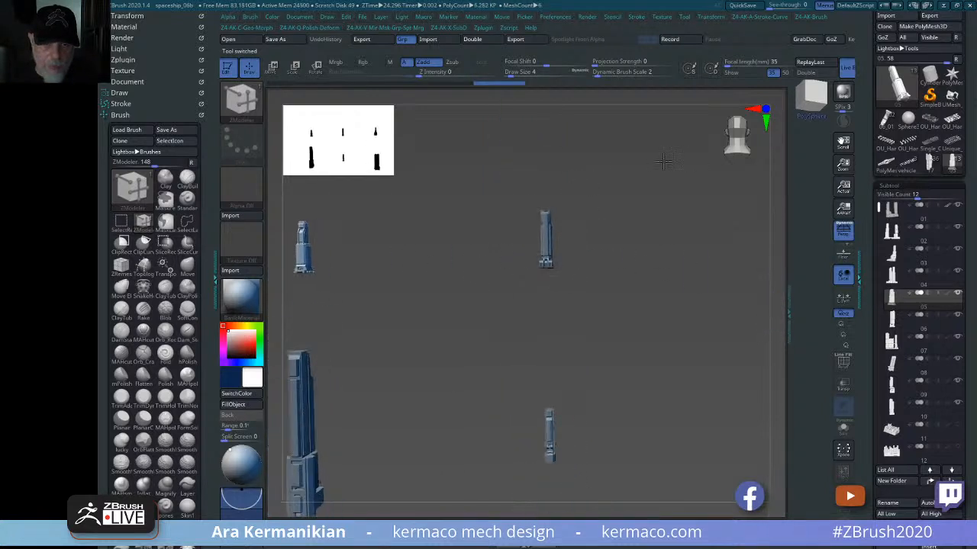
{"action": "left_click_drag", "start_coordinate": [664, 159], "coordinate": [607, 254]}
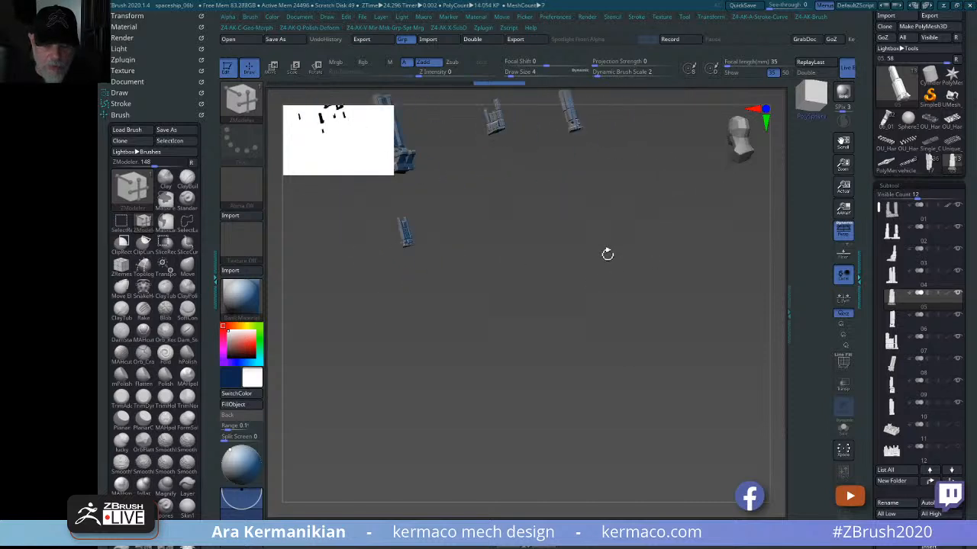
{"action": "left_click", "coordinate": [490, 124], "text": "alt"}
{"action": "key", "text": "ctrl+a"}
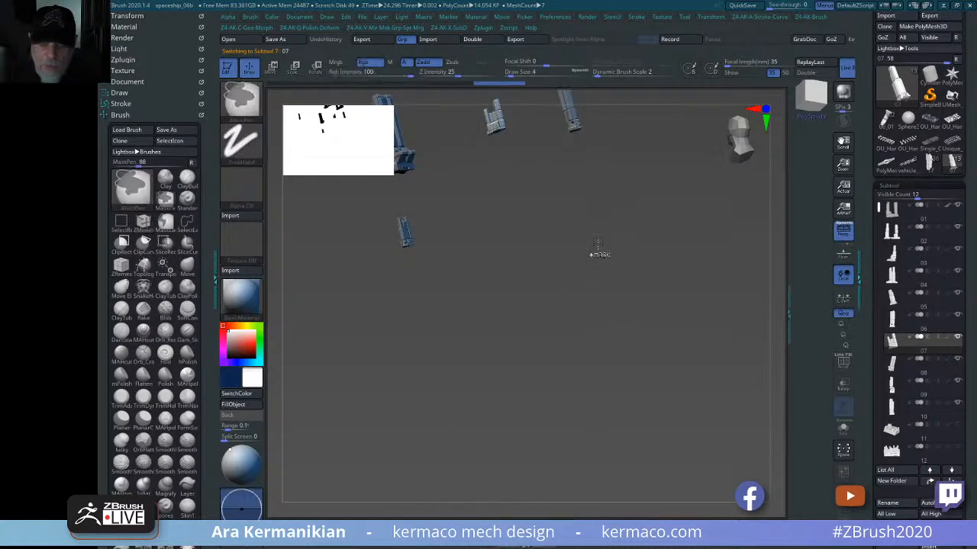
{"action": "key", "text": "ctrl+a"}
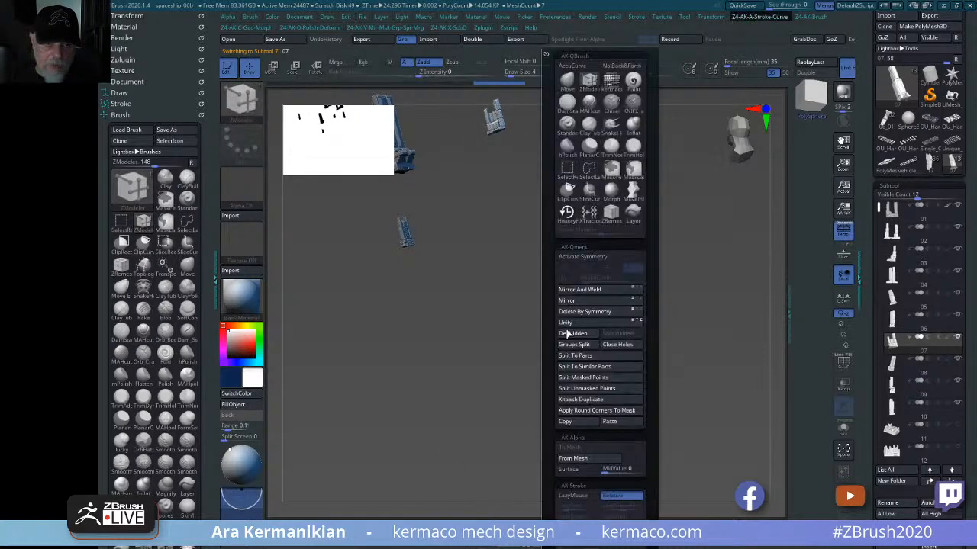
{"action": "left_click", "coordinate": [572, 424]}
{"action": "left_click_drag", "start_coordinate": [654, 294], "coordinate": [638, 298], "text": "shift"}
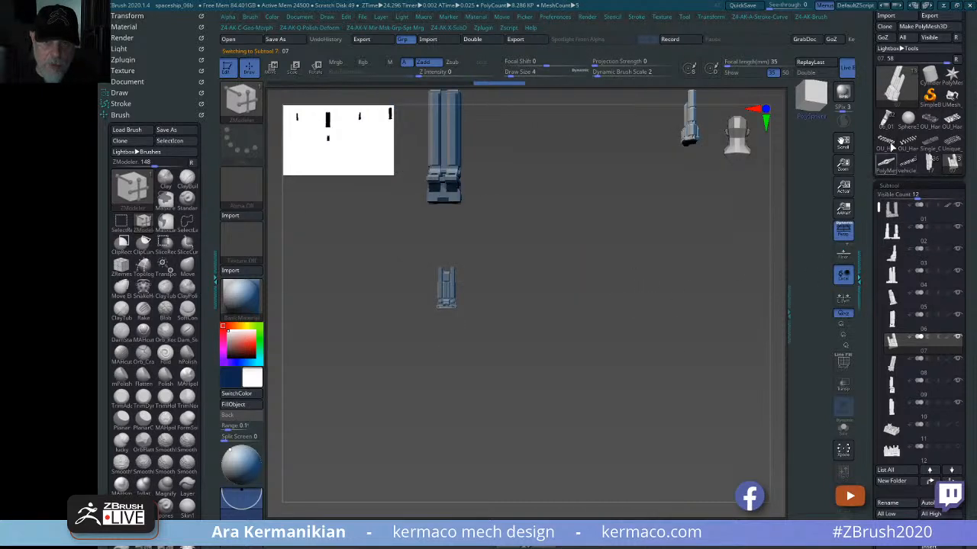
- Return to the spaceship tool, paste the copied tower as a new subtool and unify its size
{"action": "mouse_move", "coordinate": [880, 127]}
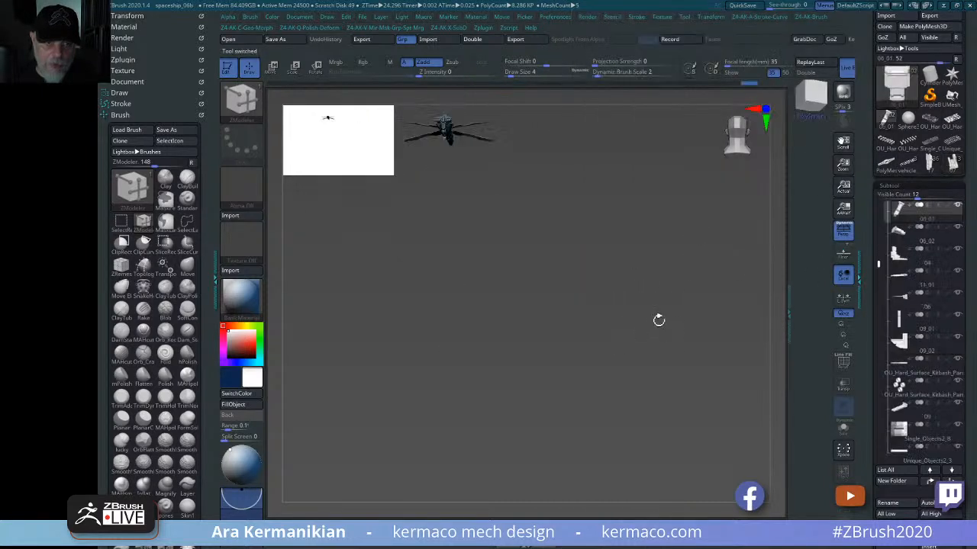
{"action": "key", "text": "f"}
{"action": "left_click_drag", "start_coordinate": [623, 341], "coordinate": [674, 410]}
{"action": "key", "text": "shift+f"}
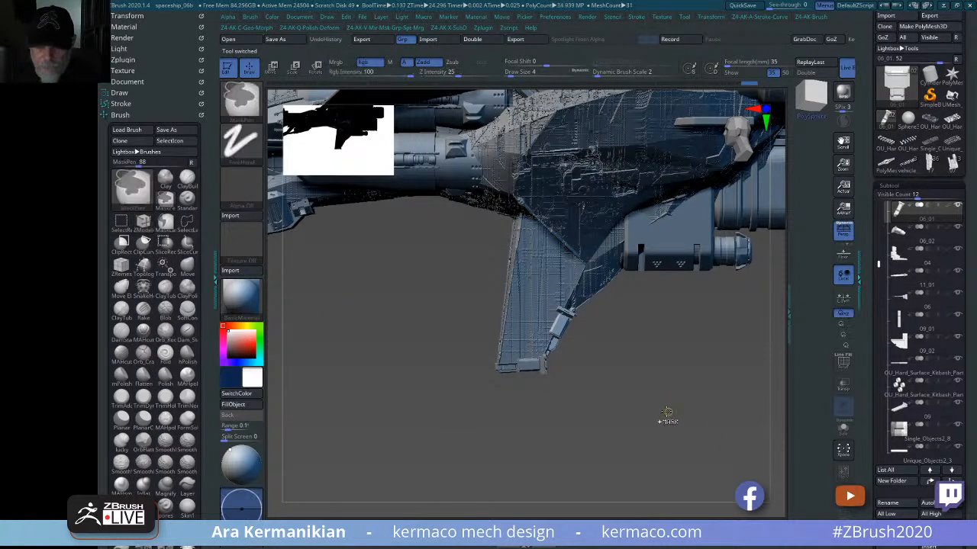
{"action": "key", "text": "space"}
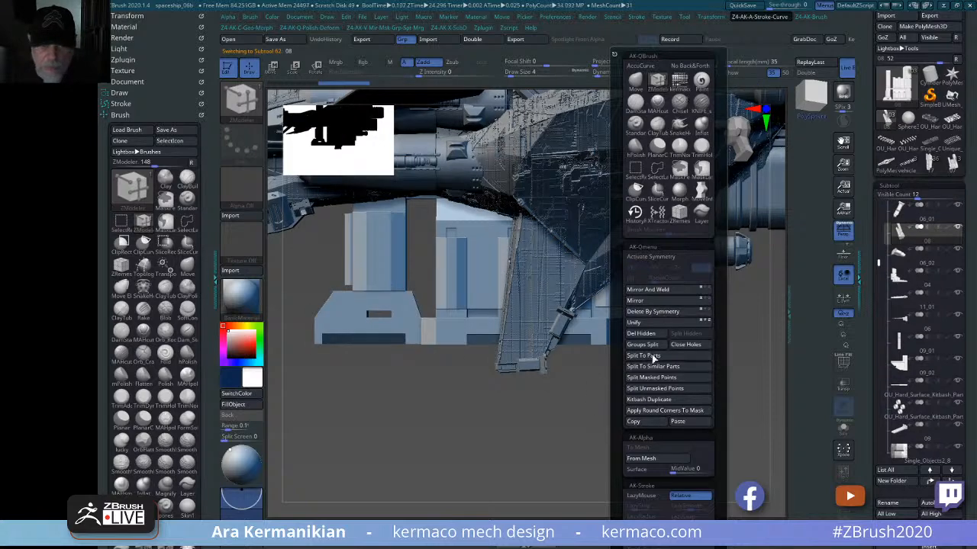
{"action": "key", "text": "space"}
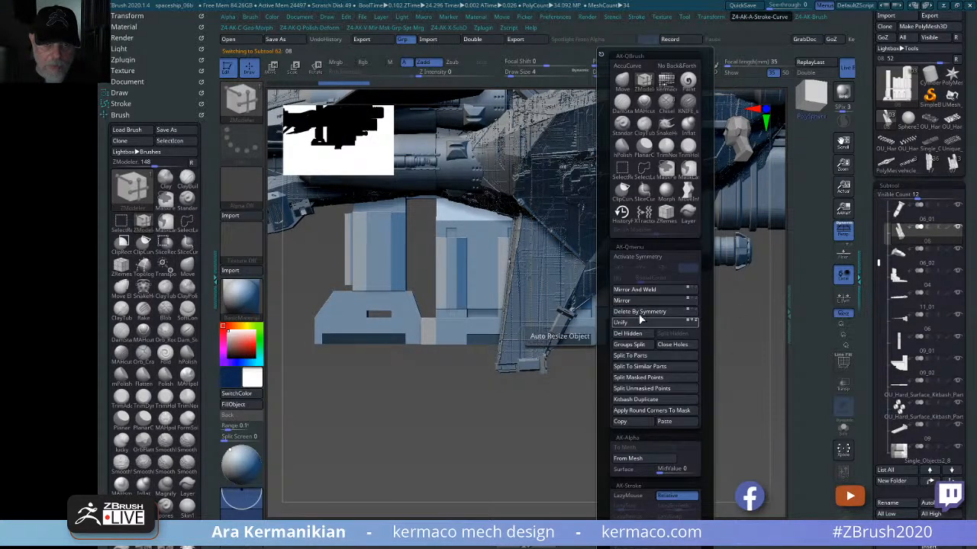
{"action": "left_click", "coordinate": [636, 323]}
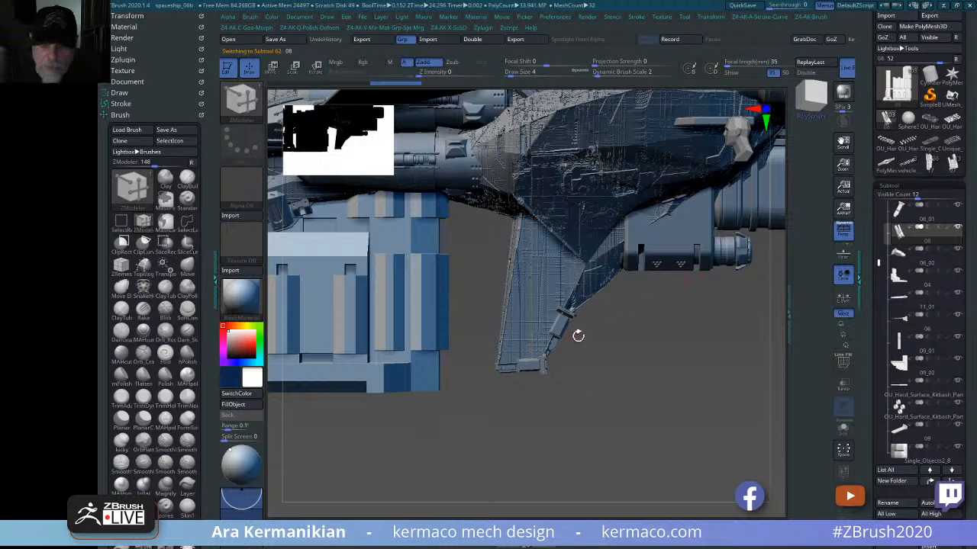
- Move the pasted tower to the ship's rear, scale it down to a small detail and rotate it a quarter turn
{"action": "key", "text": "w"}
{"action": "key", "text": "ctrl+z"}
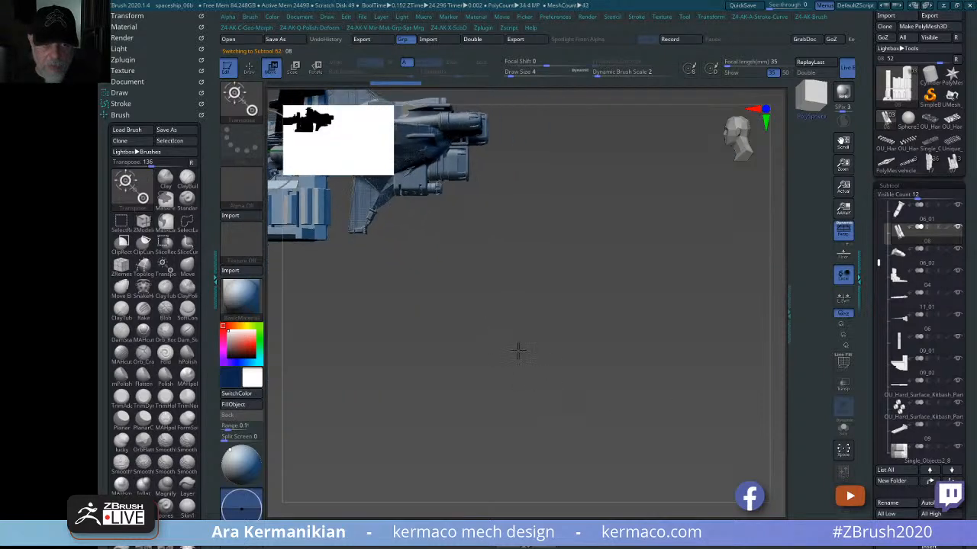
{"action": "key", "text": "f"}
{"action": "left_click_drag", "start_coordinate": [424, 292], "coordinate": [604, 292]}
{"action": "key", "text": "ctrl+z"}
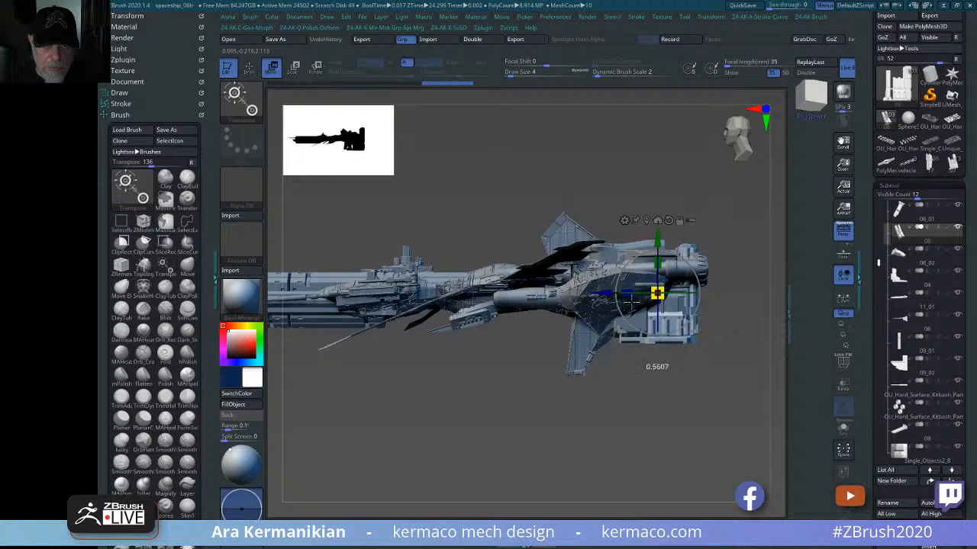
{"action": "left_click", "coordinate": [692, 285], "text": "alt"}
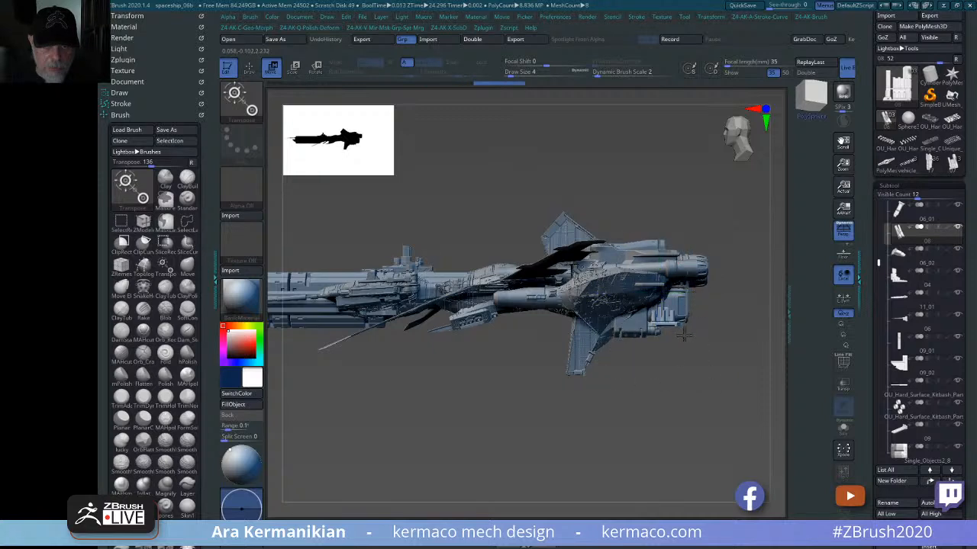
{"action": "left_click_drag", "start_coordinate": [698, 287], "coordinate": [676, 324], "text": "shift"}
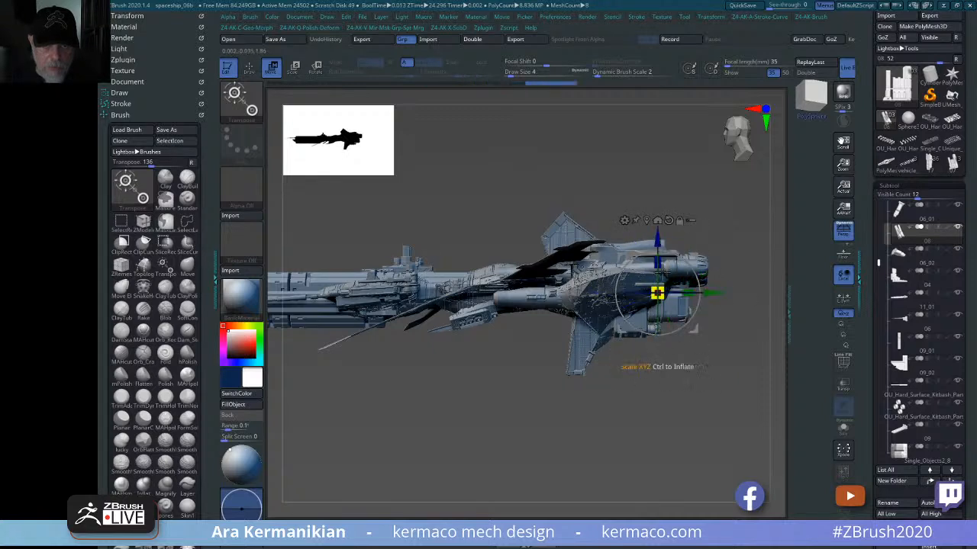
- Move the small tower down clear of the hull and across beneath the lower fin's tip
{"action": "left_click_drag", "start_coordinate": [658, 240], "coordinate": [658, 342]}
{"action": "left_click_drag", "start_coordinate": [514, 394], "coordinate": [666, 422]}
{"action": "left_click_drag", "start_coordinate": [655, 351], "coordinate": [568, 367]}
{"action": "left_click_drag", "start_coordinate": [471, 369], "coordinate": [419, 366]}
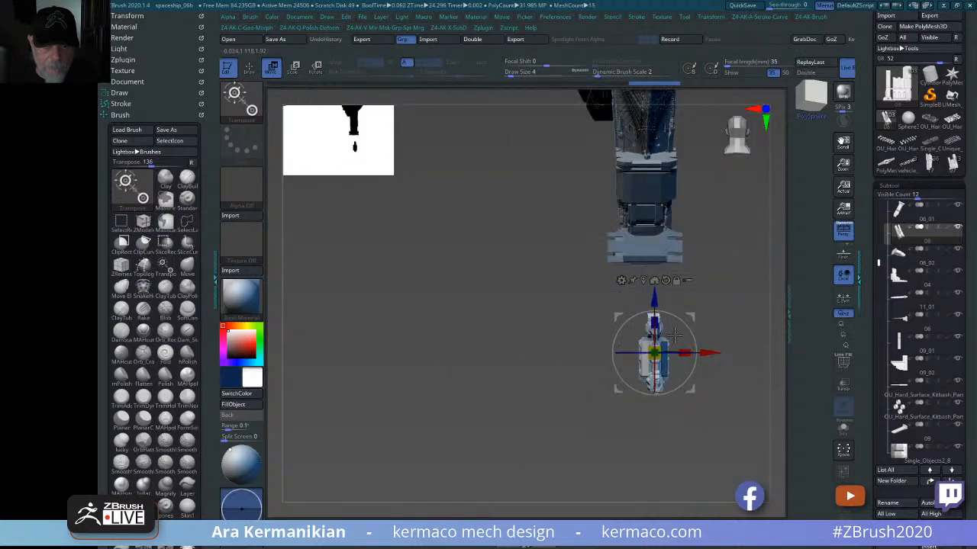
- Rotate the tower to lie horizontally with its base toward the fin and slide it against the fin tip's corner
{"action": "left_click_drag", "start_coordinate": [681, 320], "coordinate": [623, 303]}
{"action": "left_click_drag", "start_coordinate": [564, 310], "coordinate": [465, 315]}
{"action": "left_click_drag", "start_coordinate": [640, 297], "coordinate": [425, 296]}
{"action": "left_click_drag", "start_coordinate": [420, 229], "coordinate": [447, 180]}
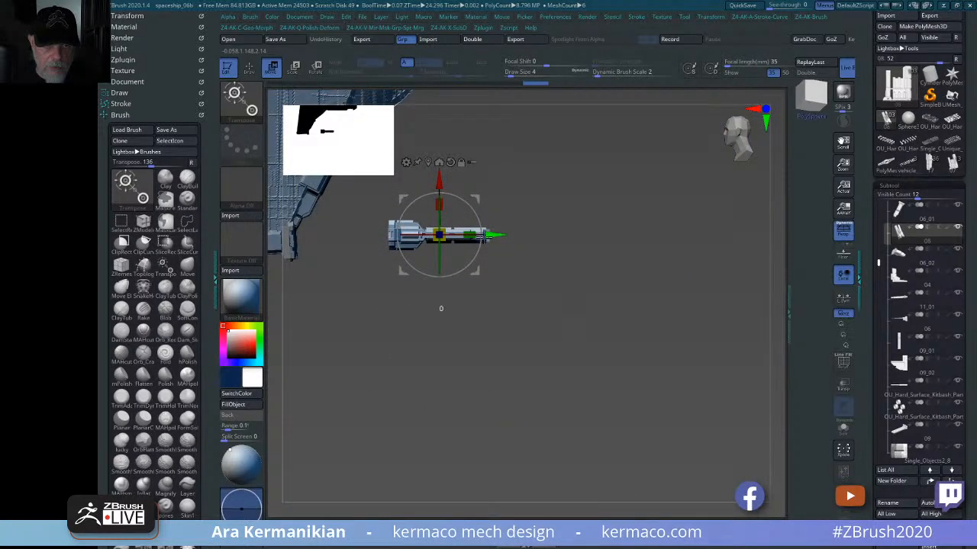
{"action": "left_click_drag", "start_coordinate": [480, 236], "coordinate": [380, 235]}
{"action": "left_click_drag", "start_coordinate": [337, 182], "coordinate": [338, 189]}
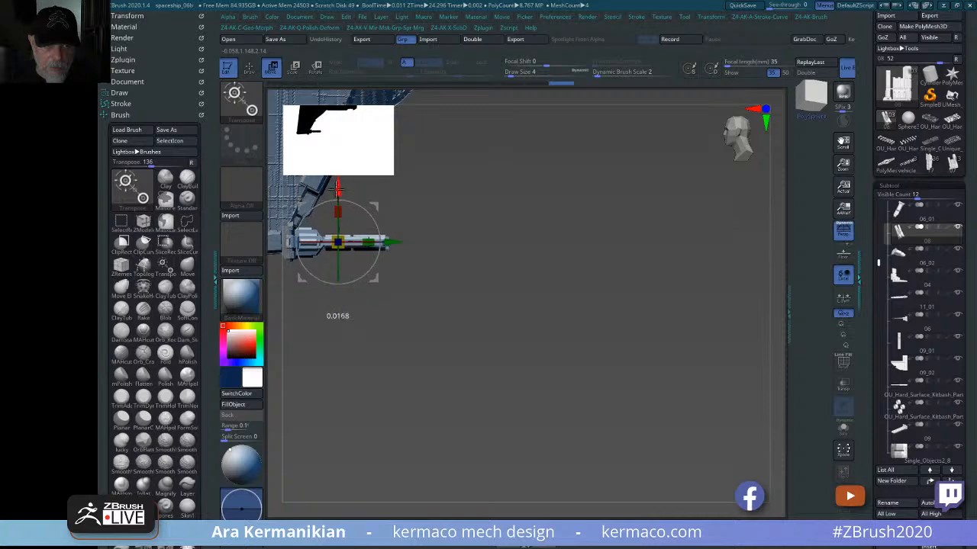
- Tilt the small horizontal tower slightly so it follows the slope of the lower fin's tip
{"action": "left_click_drag", "start_coordinate": [523, 305], "coordinate": [464, 392]}
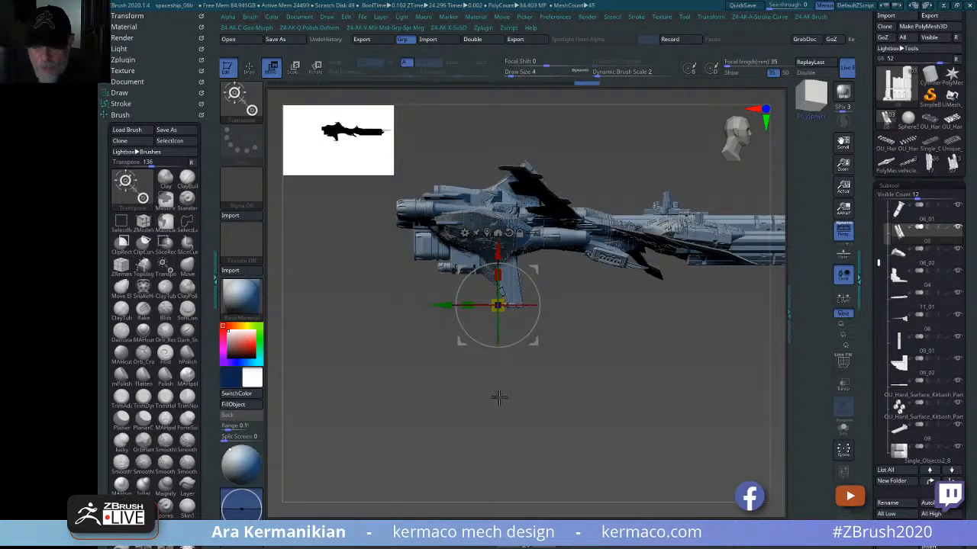
{"action": "key", "text": "q"}
{"action": "mouse_move", "coordinate": [617, 420]}
{"action": "left_mouse_down"}
{"action": "mouse_move", "coordinate": [542, 434]}
{"action": "mouse_move", "coordinate": [523, 425]}
{"action": "mouse_move", "coordinate": [608, 393]}
{"action": "mouse_move", "coordinate": [630, 447]}
{"action": "mouse_move", "coordinate": [547, 399]}
{"action": "mouse_move", "coordinate": [669, 403]}
{"action": "mouse_move", "coordinate": [542, 371]}
{"action": "mouse_move", "coordinate": [619, 410]}
{"action": "mouse_move", "coordinate": [573, 404]}
{"action": "mouse_move", "coordinate": [611, 424]}
{"action": "mouse_move", "coordinate": [626, 404]}
{"action": "mouse_move", "coordinate": [617, 353]}
{"action": "left_mouse_up"}
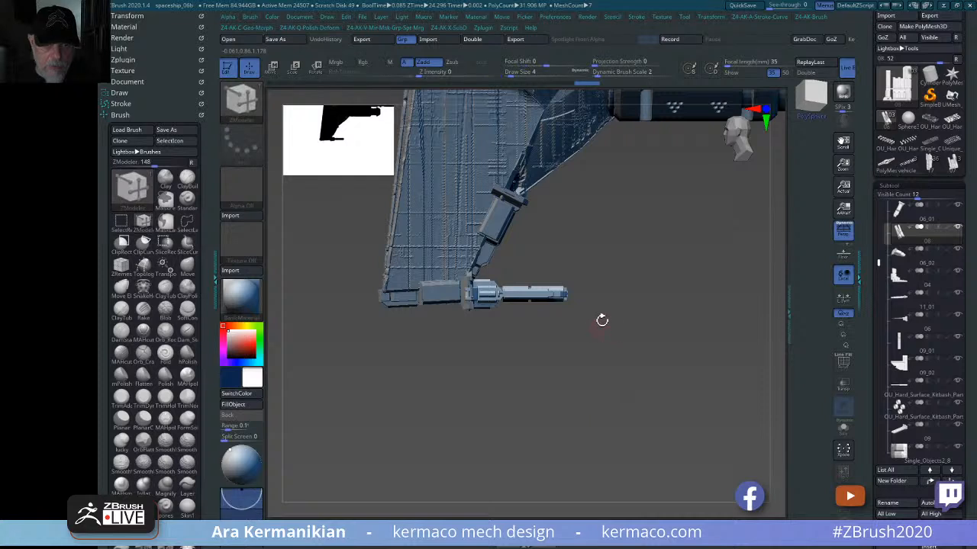
{"action": "key", "text": "w"}
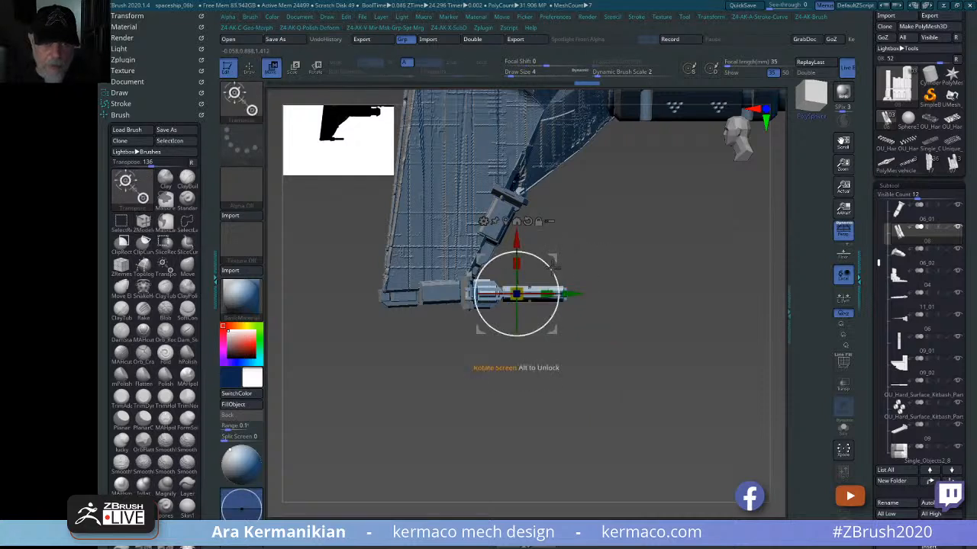
{"action": "mouse_move", "coordinate": [547, 263]}
{"action": "left_mouse_down"}
{"action": "mouse_move", "coordinate": [536, 260]}
{"action": "mouse_move", "coordinate": [547, 260]}
{"action": "left_mouse_up"}
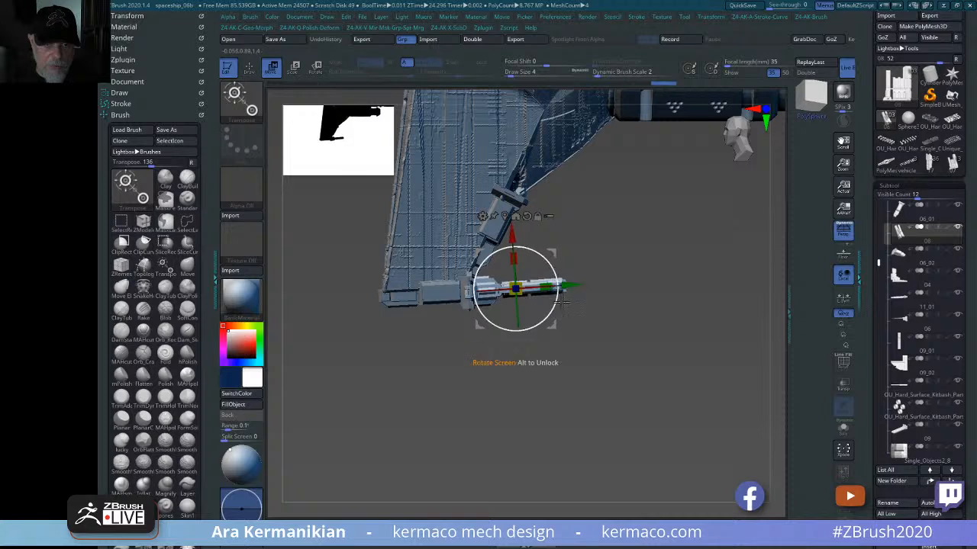
- Duplicate the small tower, facing the opposite way, at the other end of the fin tip and slide it into position
{"action": "mouse_move", "coordinate": [580, 288]}
{"action": "left_mouse_down", "text": "ctrl"}
{"action": "mouse_move", "coordinate": [404, 292]}
{"action": "mouse_move", "coordinate": [429, 293]}
{"action": "mouse_move", "coordinate": [270, 309]}
{"action": "mouse_move", "coordinate": [328, 303]}
{"action": "left_mouse_up", "text": "ctrl"}
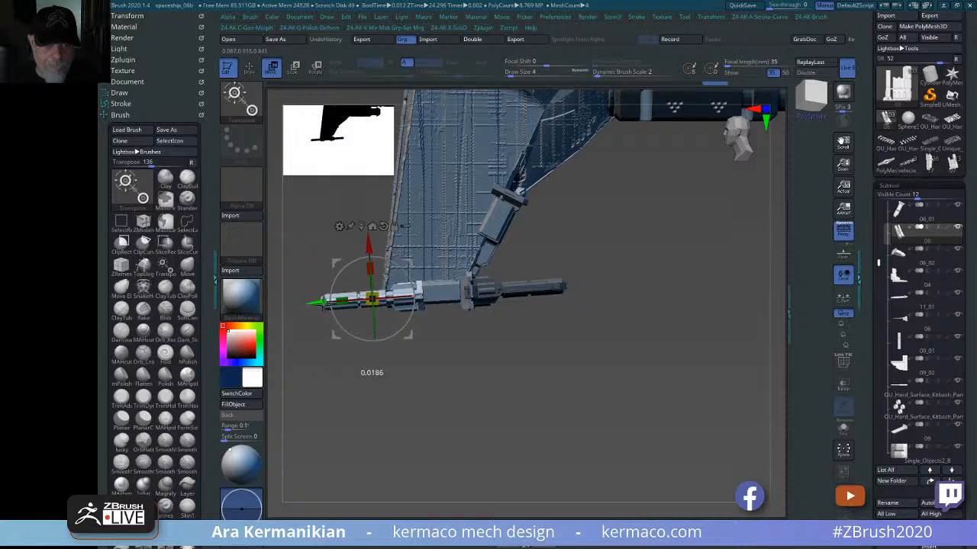
{"action": "left_click_drag", "start_coordinate": [374, 248], "coordinate": [374, 242]}
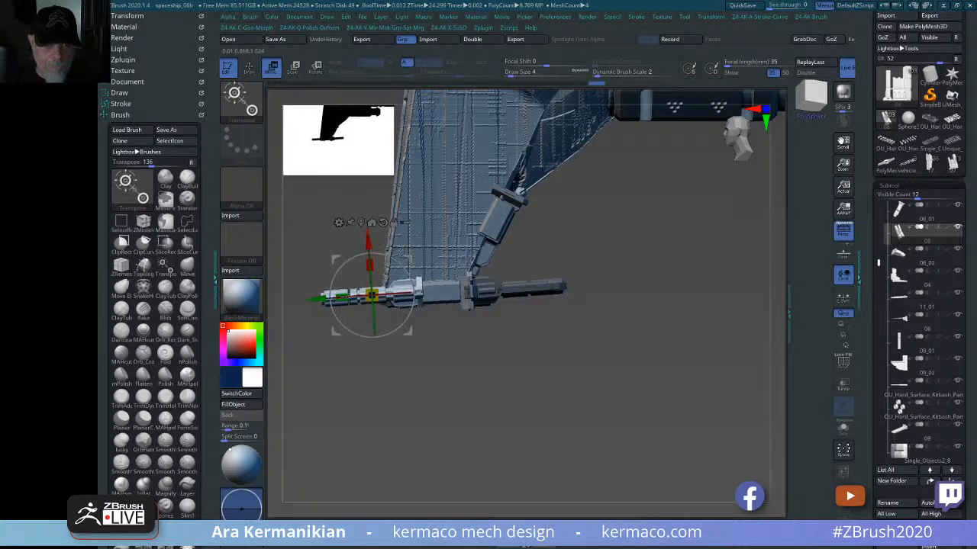
{"action": "left_click_drag", "start_coordinate": [314, 296], "coordinate": [289, 300]}
- Scale the duplicated tower down slightly, lower it a little and shift it sideways across the fin tip
{"action": "left_click_drag", "start_coordinate": [435, 454], "coordinate": [451, 454], "text": "shift"}
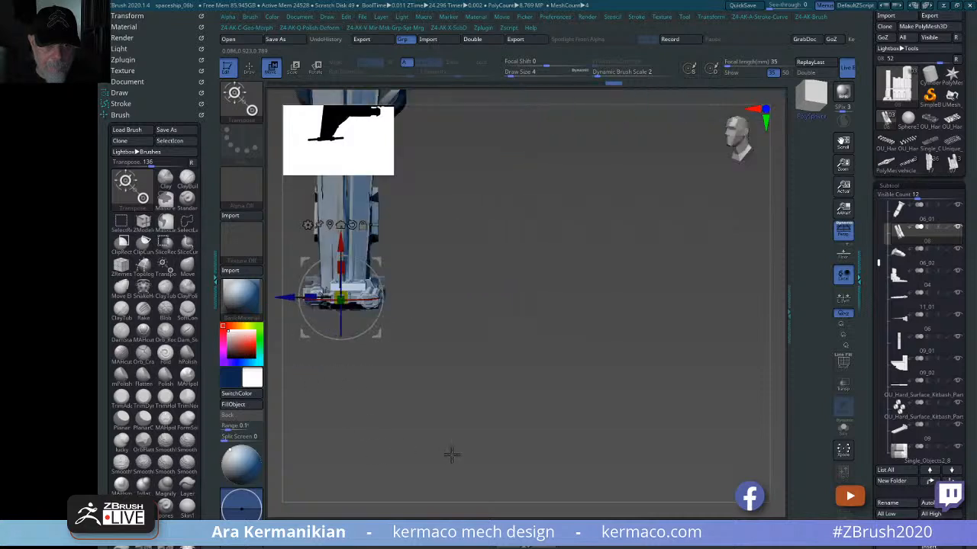
{"action": "left_click_drag", "start_coordinate": [549, 374], "coordinate": [771, 424], "text": "alt"}
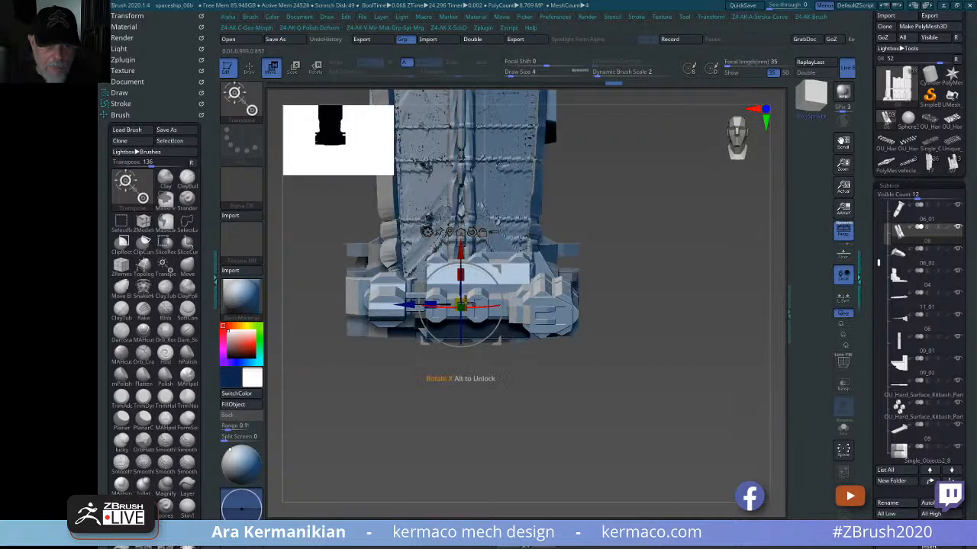
{"action": "left_click_drag", "start_coordinate": [463, 300], "coordinate": [452, 293]}
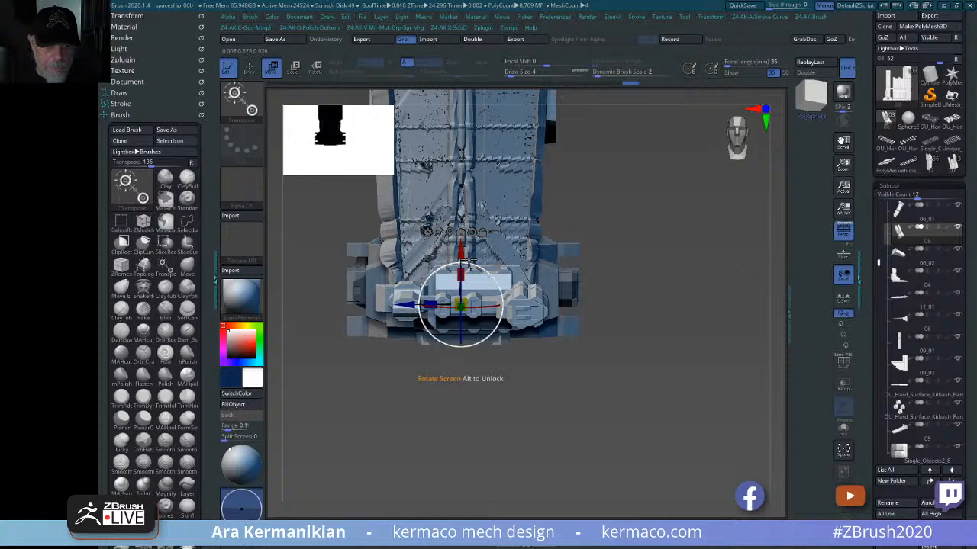
{"action": "left_click_drag", "start_coordinate": [451, 257], "coordinate": [452, 267]}
{"action": "left_click_drag", "start_coordinate": [682, 349], "coordinate": [653, 353]}
{"action": "left_click_drag", "start_coordinate": [399, 316], "coordinate": [422, 316]}
- Check both towers against the whole ship and separate the duplicate into its own subtool with Split Unmasked Points
{"action": "mouse_move", "coordinate": [654, 451]}
{"action": "left_mouse_down"}
{"action": "mouse_move", "coordinate": [508, 432]}
{"action": "mouse_move", "coordinate": [575, 408]}
{"action": "left_mouse_up"}
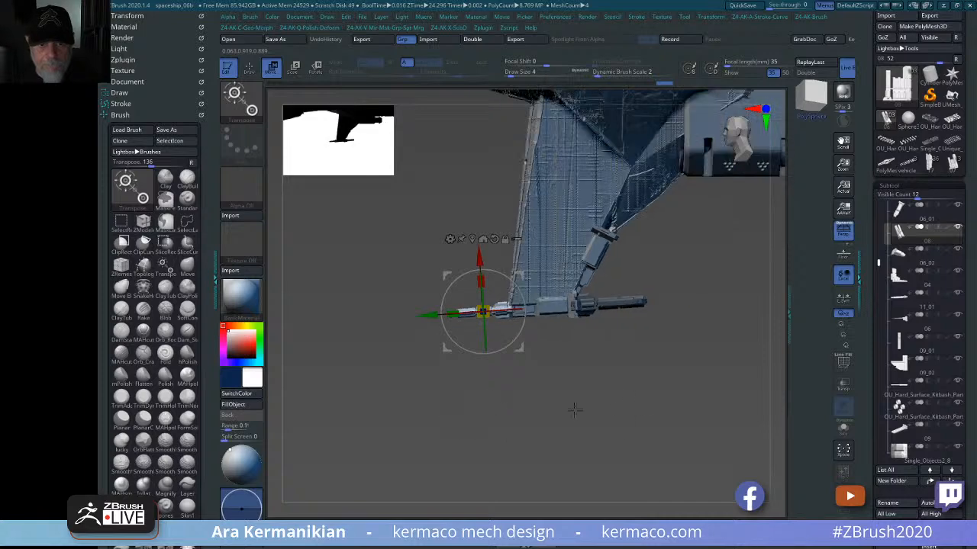
{"action": "key", "text": "q"}
{"action": "left_click_drag", "start_coordinate": [660, 420], "coordinate": [571, 404]}
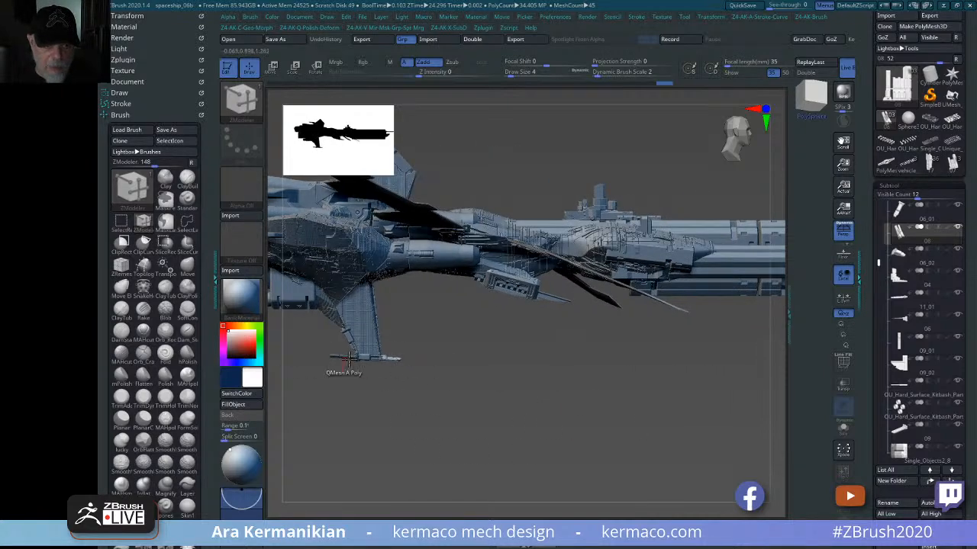
{"action": "mouse_move", "coordinate": [366, 425]}
{"action": "left_mouse_down"}
{"action": "mouse_move", "coordinate": [580, 373]}
{"action": "mouse_move", "coordinate": [498, 329]}
{"action": "mouse_move", "coordinate": [490, 355]}
{"action": "mouse_move", "coordinate": [537, 374]}
{"action": "mouse_move", "coordinate": [514, 379]}
{"action": "mouse_move", "coordinate": [600, 393]}
{"action": "mouse_move", "coordinate": [371, 386]}
{"action": "left_mouse_up"}
{"action": "key", "text": "f"}
{"action": "left_click_drag", "start_coordinate": [537, 404], "coordinate": [713, 484], "text": "alt"}
{"action": "left_click_drag", "start_coordinate": [637, 364], "coordinate": [603, 383]}
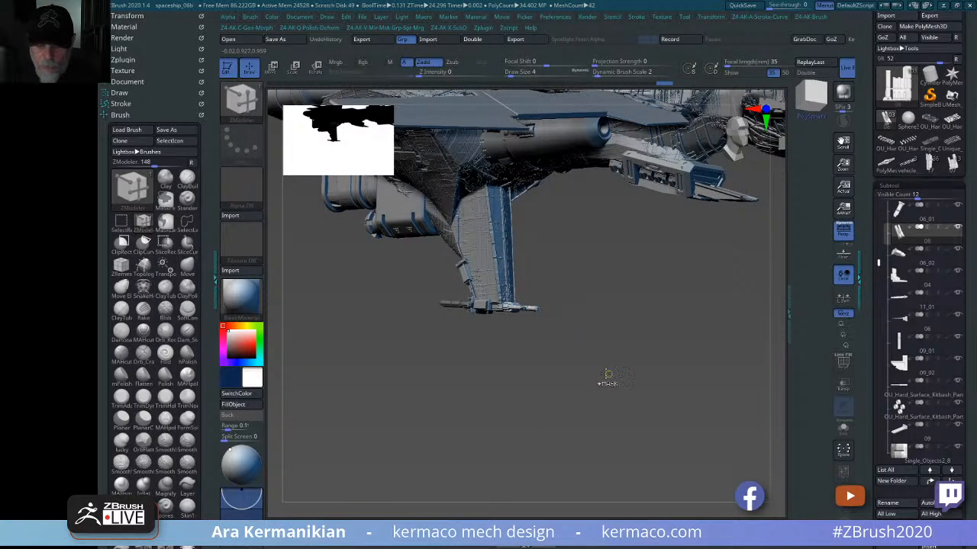
{"action": "key", "text": "ctrl+space"}
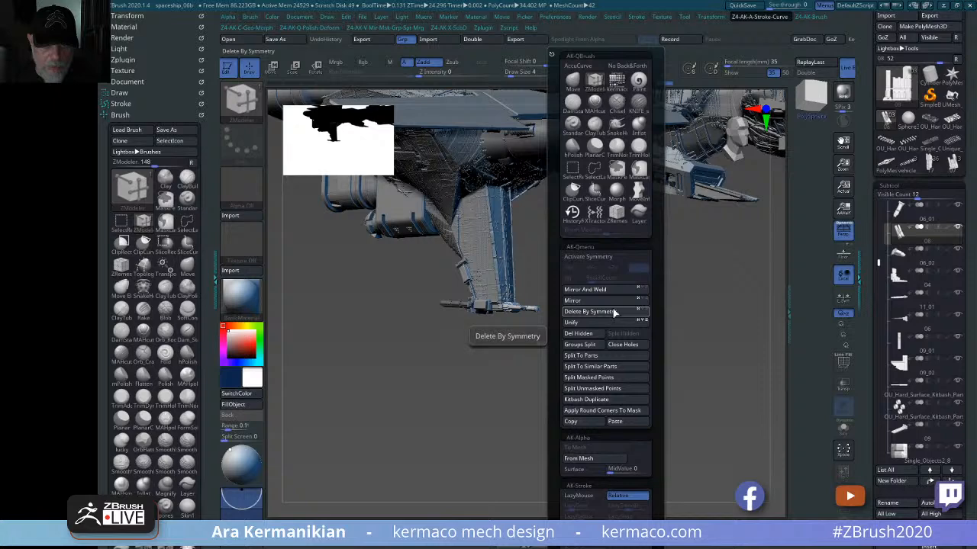
{"action": "left_click", "coordinate": [622, 388]}
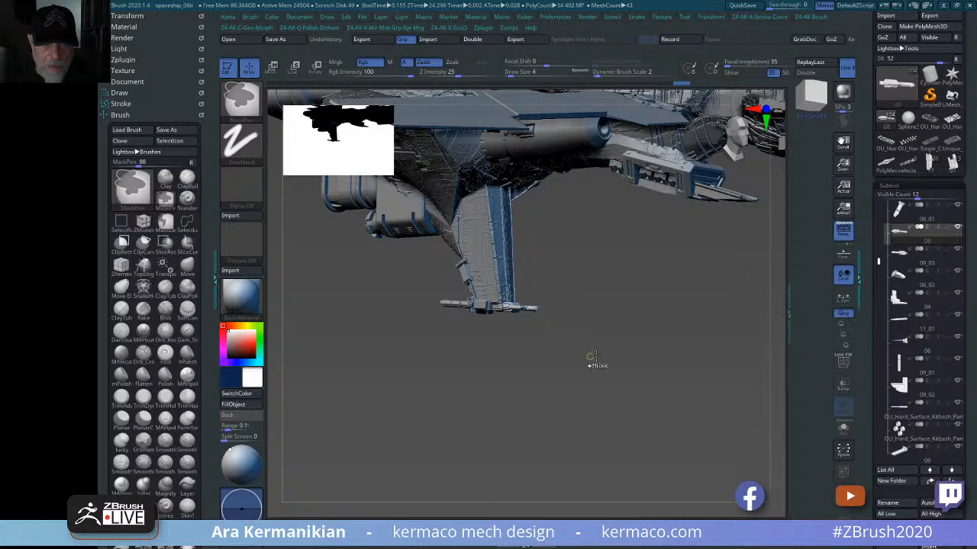
- Select subtool 09_03, the tower beside the fin's strut, and mirror and weld it into a symmetrical pair
{"action": "left_click", "coordinate": [936, 262]}
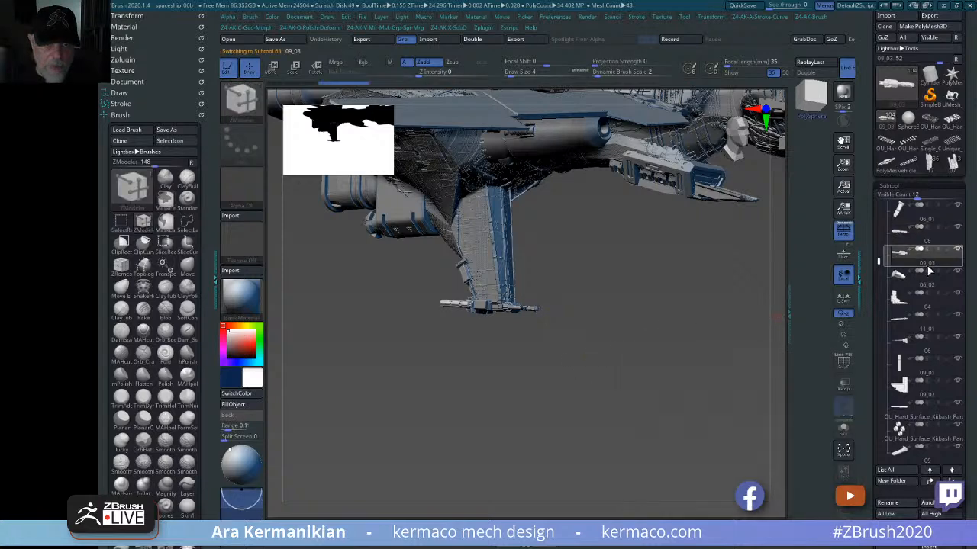
{"action": "left_click_drag", "start_coordinate": [620, 352], "coordinate": [649, 360]}
{"action": "key", "text": "space"}
{"action": "left_click", "coordinate": [676, 291]}
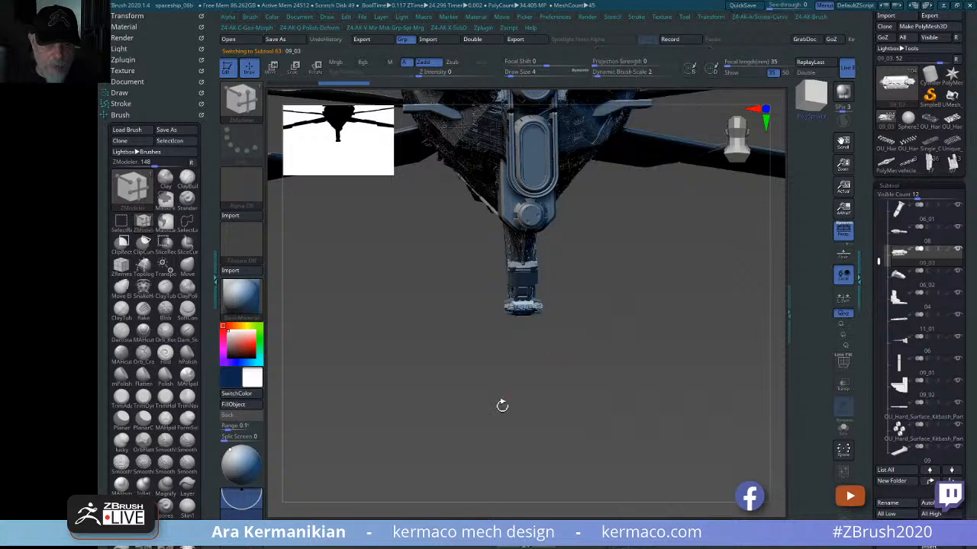
{"action": "left_click_drag", "start_coordinate": [568, 380], "coordinate": [660, 350]}
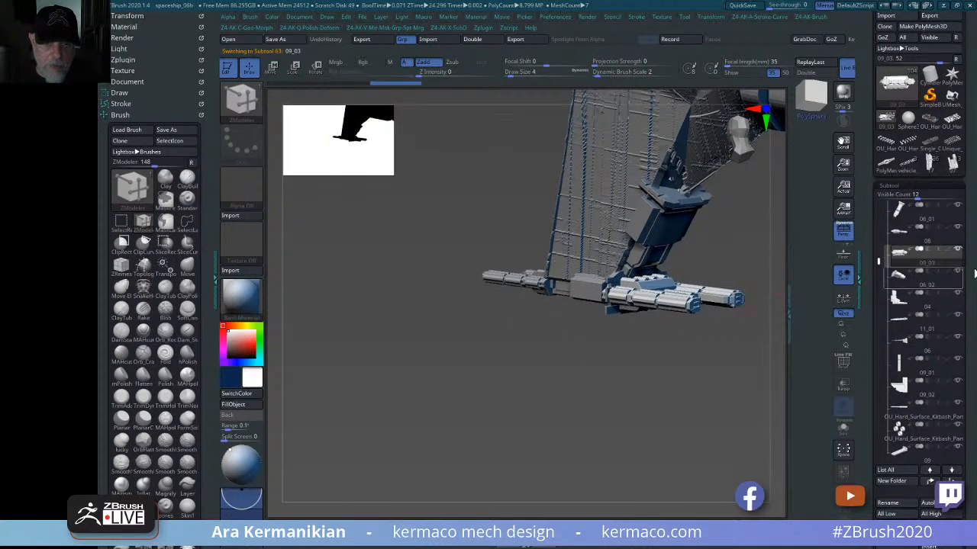
- Select tower subtool 08 at the fin tip's other end, mirror it across the centreline and apply Mirror And Weld
{"action": "left_click", "coordinate": [928, 244]}
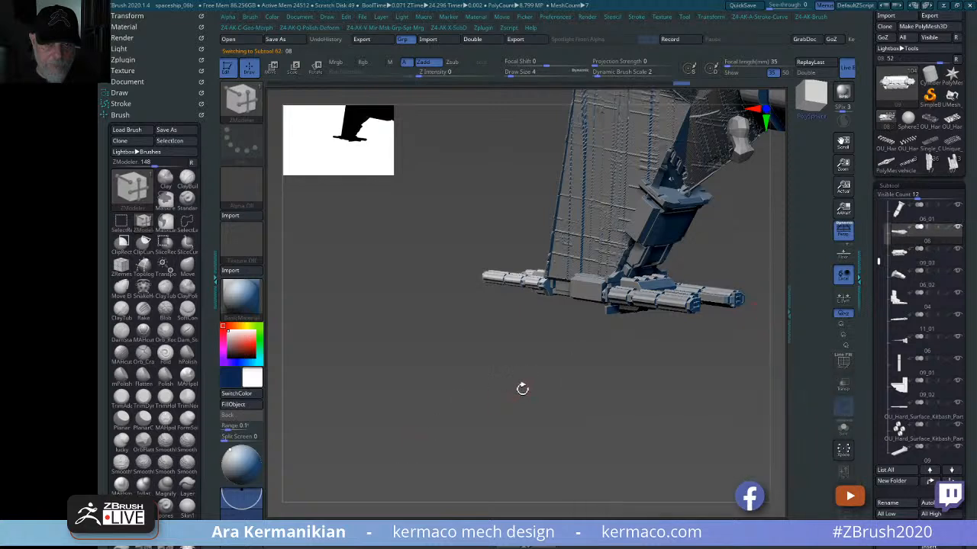
{"action": "key", "text": "ctrl+q"}
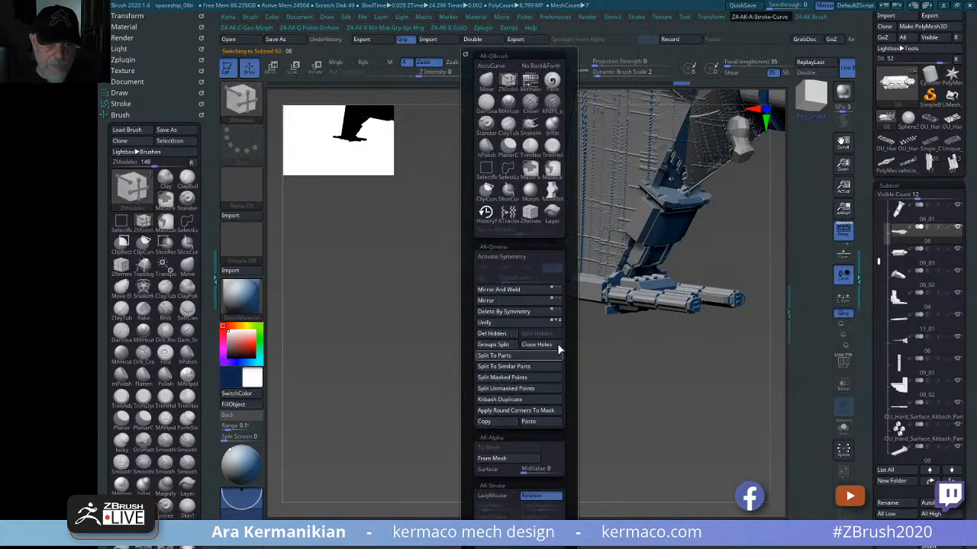
{"action": "left_click", "coordinate": [525, 302]}
{"action": "mouse_move", "coordinate": [591, 403]}
{"action": "left_mouse_down"}
{"action": "mouse_move", "coordinate": [653, 412]}
{"action": "mouse_move", "coordinate": [660, 395]}
{"action": "left_mouse_up"}
{"action": "left_click_drag", "start_coordinate": [447, 417], "coordinate": [481, 404]}
{"action": "key", "text": "ctrl+q"}
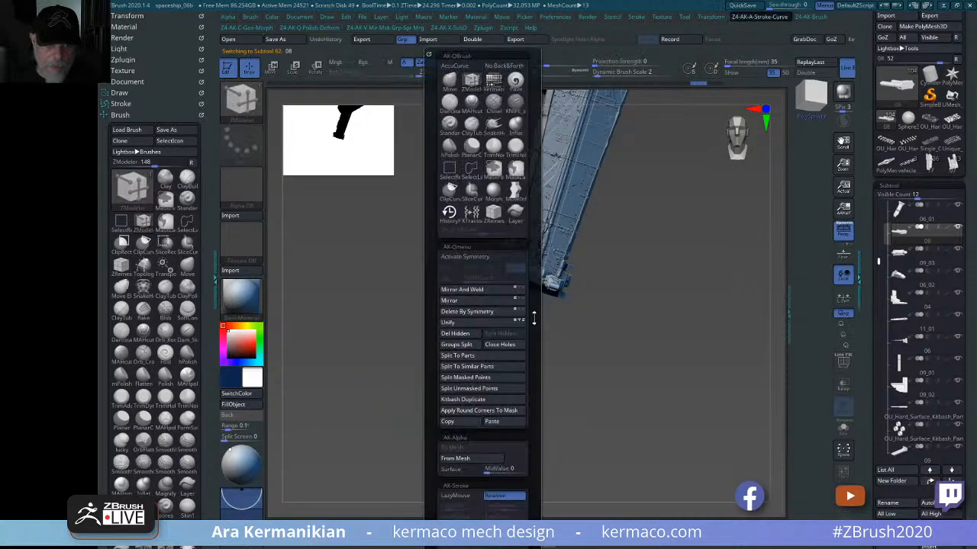
{"action": "left_click_drag", "start_coordinate": [654, 392], "coordinate": [608, 399]}
{"action": "key", "text": "ctrl+q"}
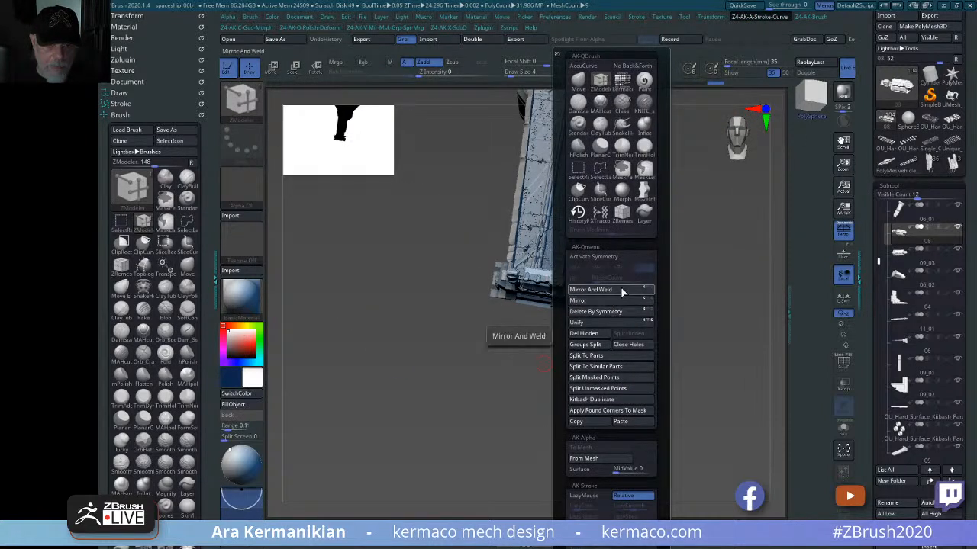
{"action": "left_click", "coordinate": [621, 291]}
{"action": "left_click_drag", "start_coordinate": [477, 395], "coordinate": [589, 352]}
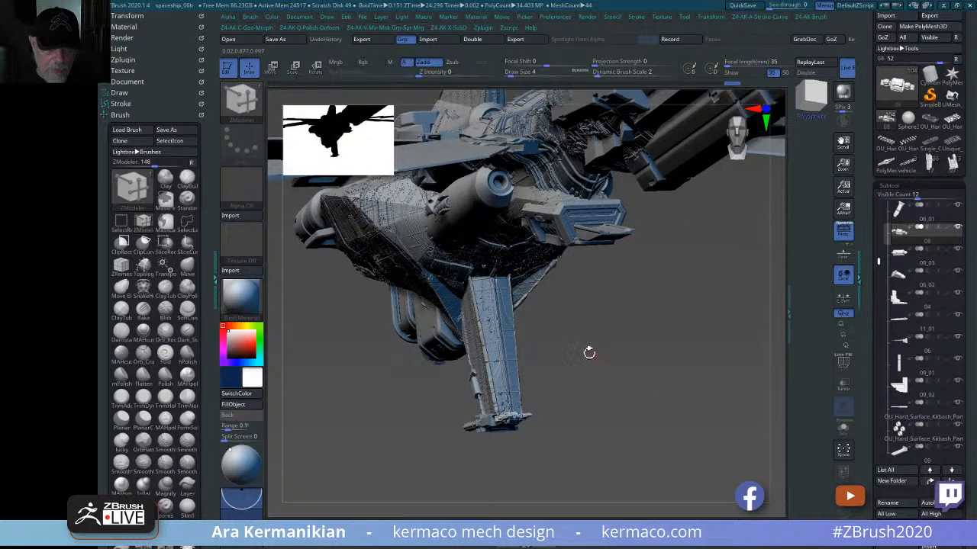
{"action": "left_click_drag", "start_coordinate": [626, 379], "coordinate": [471, 301]}
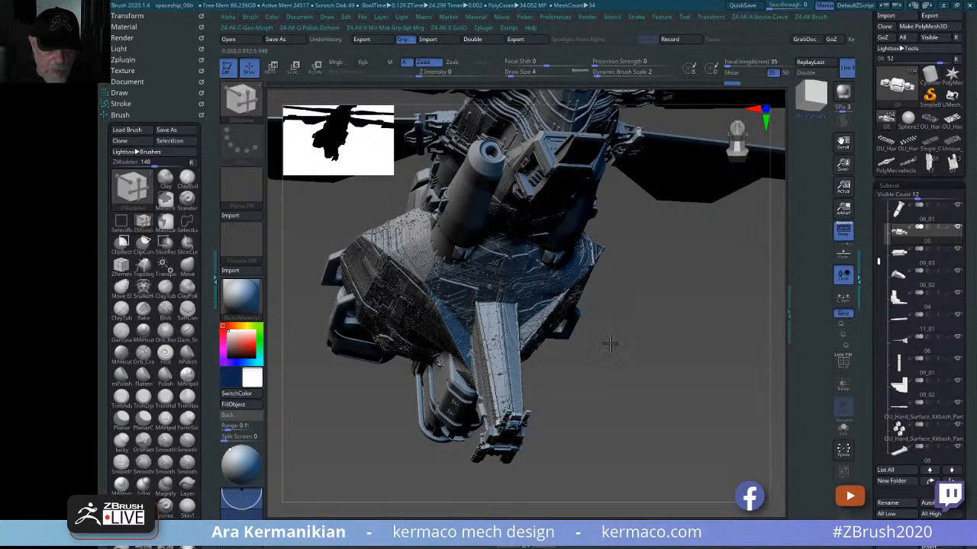
- Switch to the kitbash towers tool, select the wide twin-column tower, subtool 08, and copy it
{"action": "left_click", "coordinate": [954, 165]}
{"action": "key", "text": "f"}
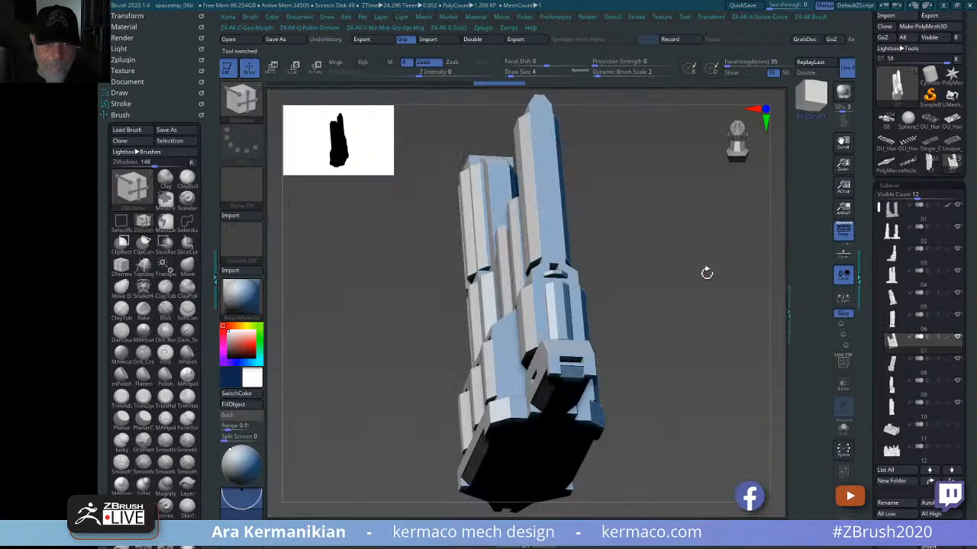
{"action": "left_click_drag", "start_coordinate": [706, 274], "coordinate": [678, 267]}
{"action": "key", "text": "f"}
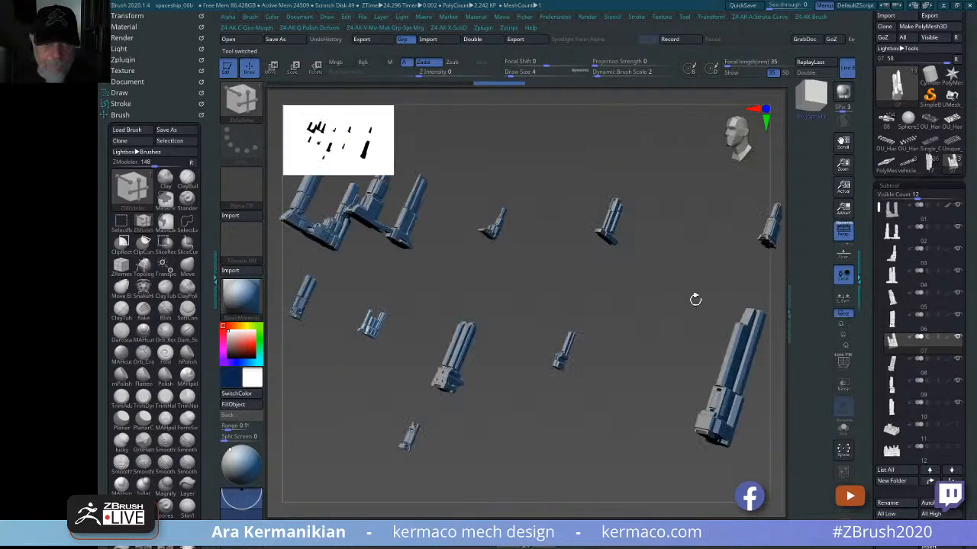
{"action": "left_click_drag", "start_coordinate": [695, 299], "coordinate": [658, 367]}
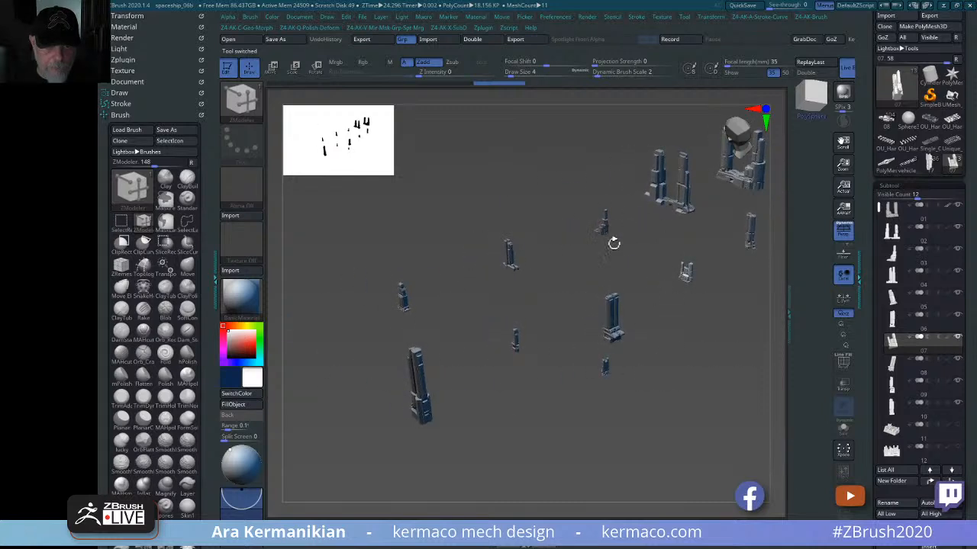
{"action": "left_click_drag", "start_coordinate": [649, 282], "coordinate": [530, 399]}
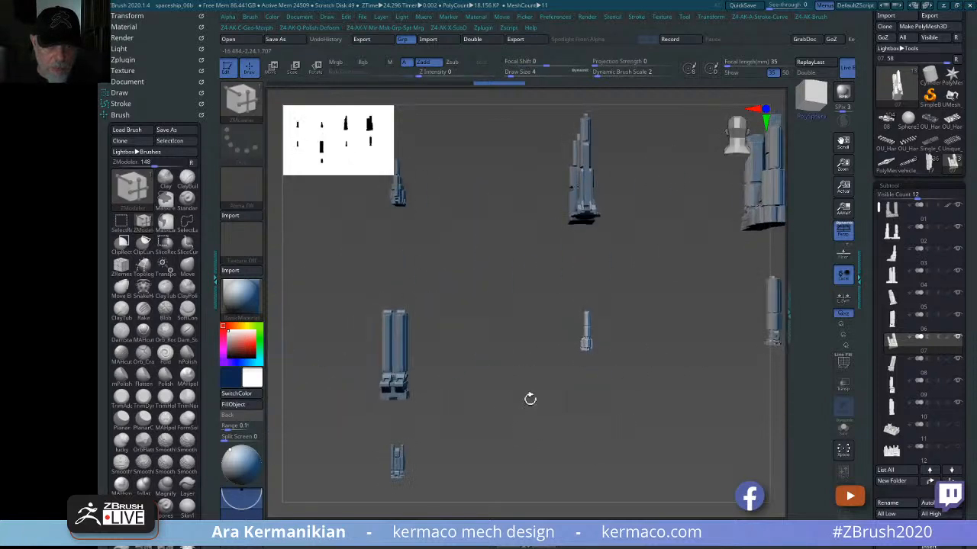
{"action": "left_click", "coordinate": [405, 370], "text": "alt"}
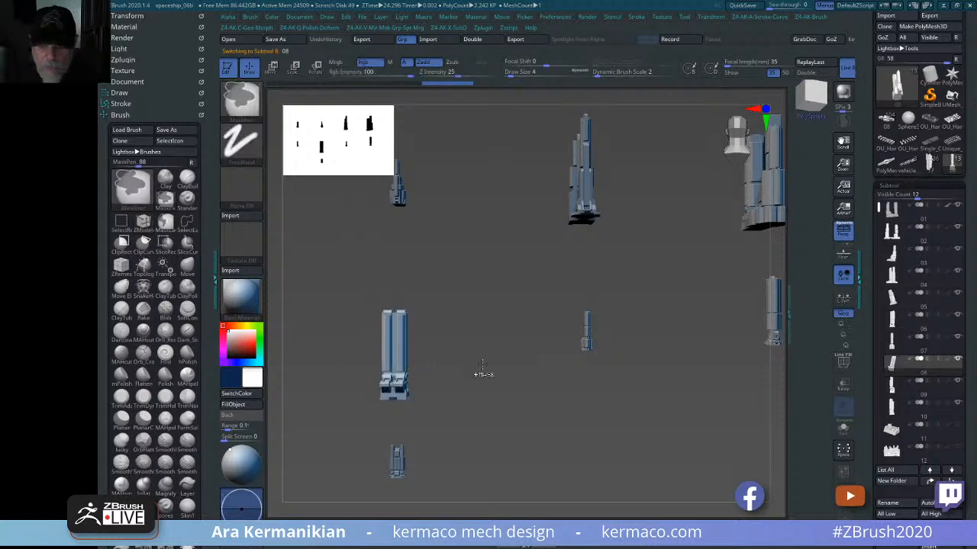
{"action": "key", "text": "ctrl+q"}
{"action": "left_click", "coordinate": [467, 422]}
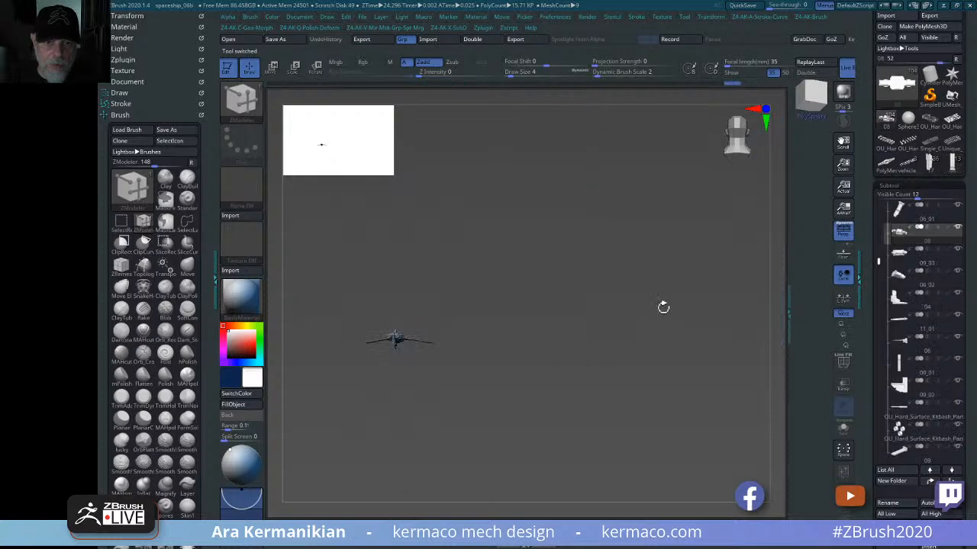
- Paste the copied twin-column tower into the spaceship tool as a new subtool and unify its size
{"action": "key", "text": "ctrl+q"}
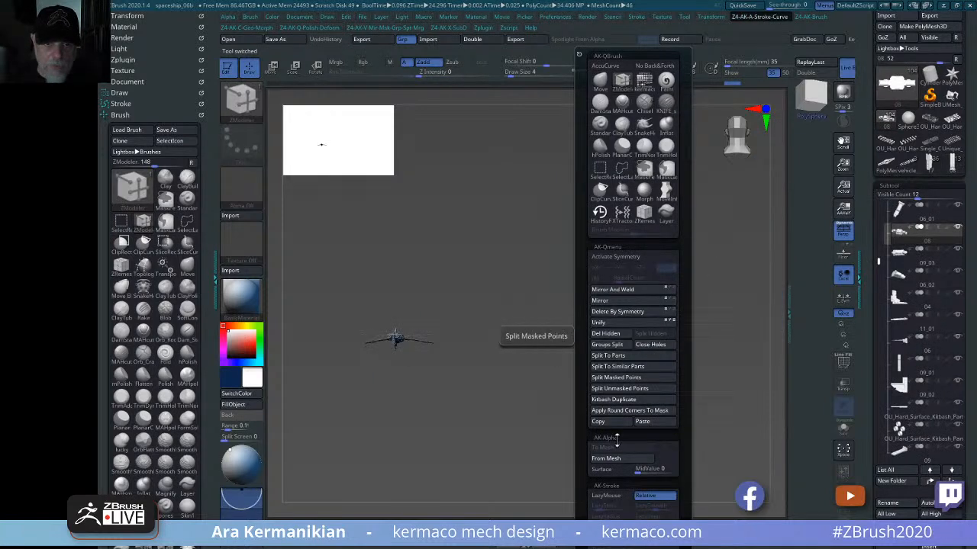
{"action": "left_click", "coordinate": [645, 422]}
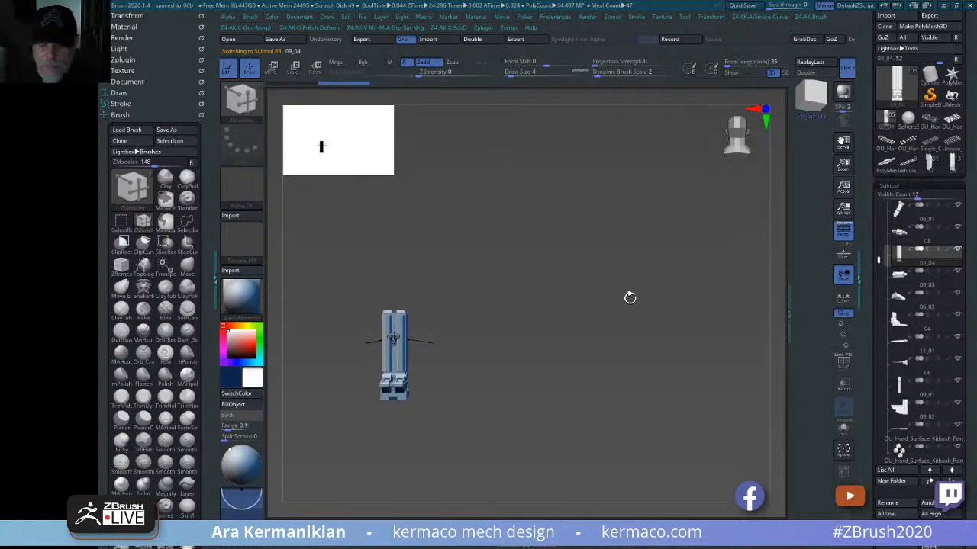
{"action": "key", "text": "ctrl+q"}
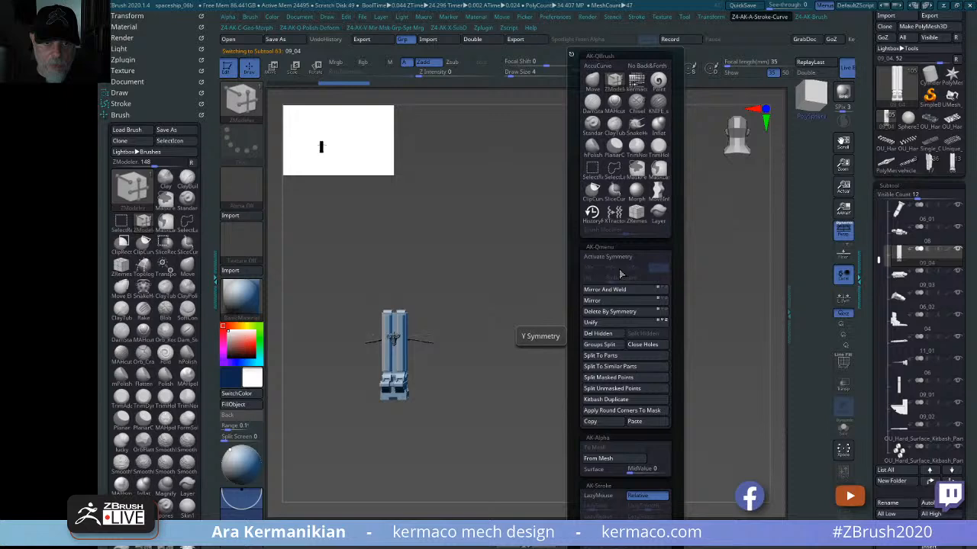
{"action": "left_click", "coordinate": [615, 322]}
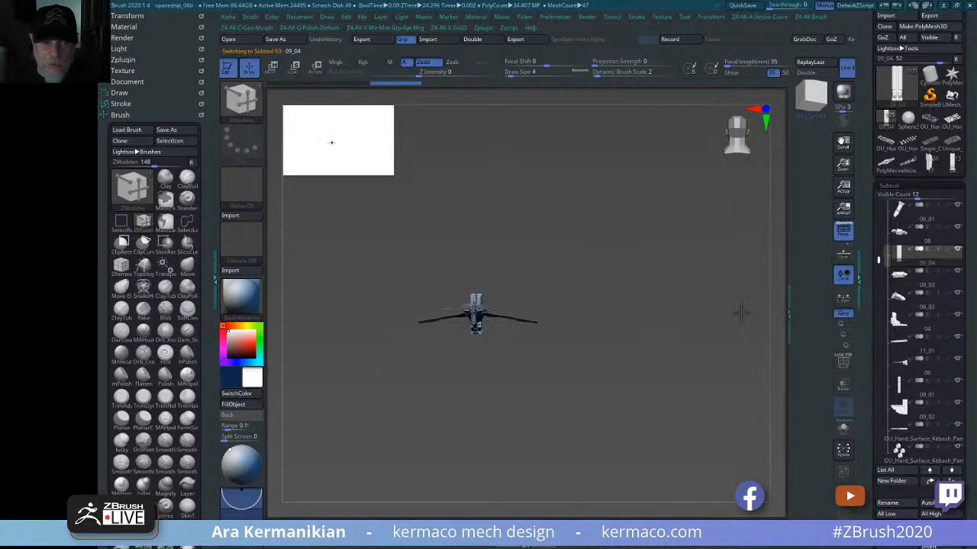
- Isolate the pasted twin-column tower in Solo mode and view it straight from the front
{"action": "left_click_drag", "start_coordinate": [685, 303], "coordinate": [636, 347]}
{"action": "key", "text": "e"}
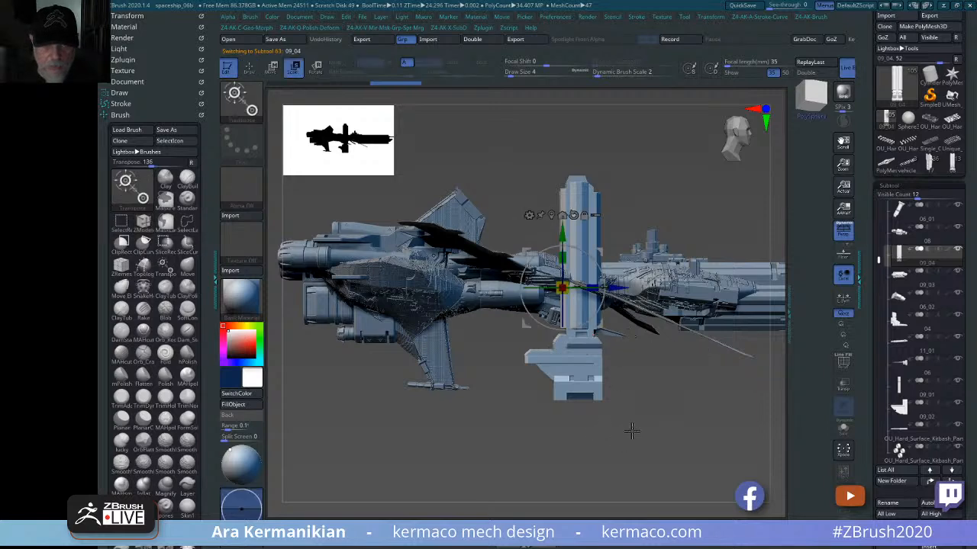
{"action": "mouse_move", "coordinate": [633, 427]}
{"action": "left_mouse_down"}
{"action": "mouse_move", "coordinate": [610, 421]}
{"action": "mouse_move", "coordinate": [620, 414]}
{"action": "left_mouse_up"}
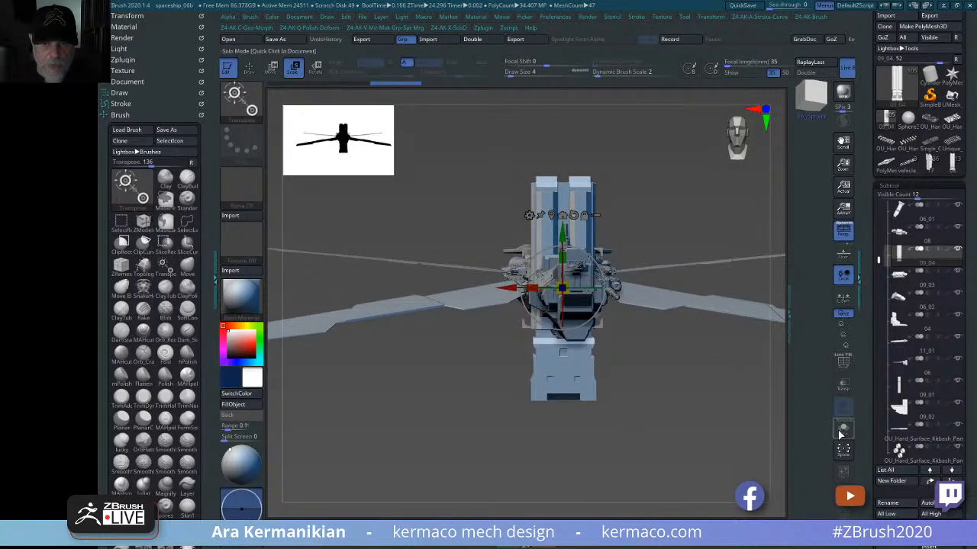
{"action": "left_click_drag", "start_coordinate": [716, 437], "coordinate": [664, 438]}
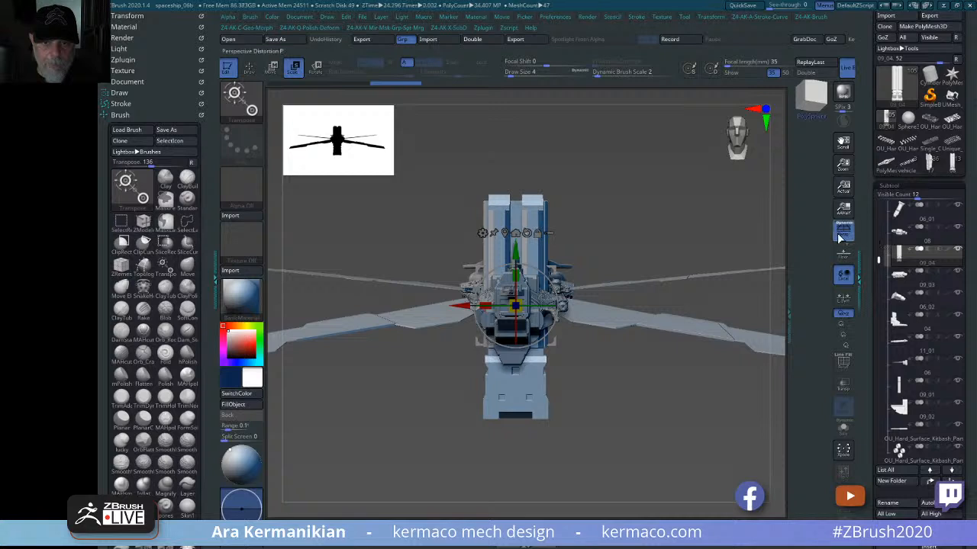
{"action": "left_click", "coordinate": [843, 427]}
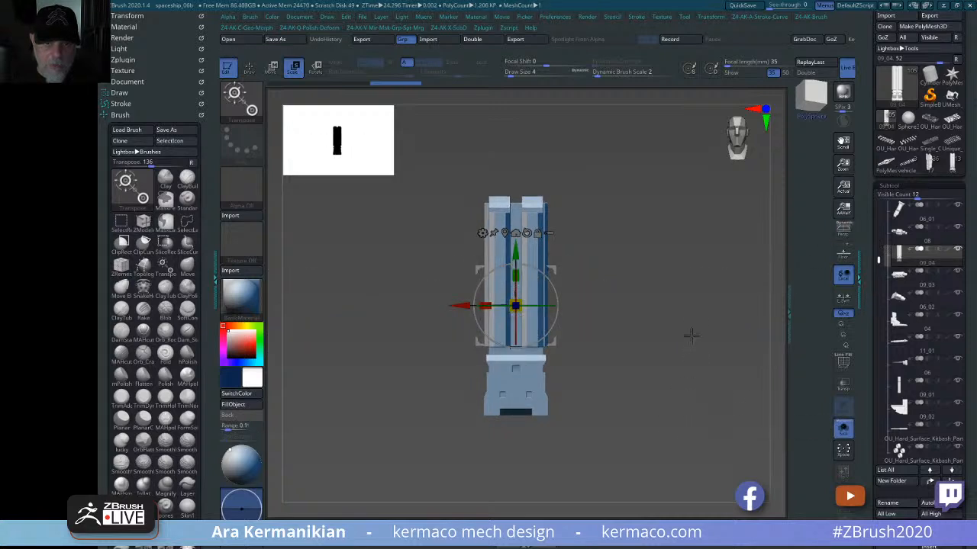
{"action": "left_click_drag", "start_coordinate": [673, 327], "coordinate": [693, 312], "text": "alt"}
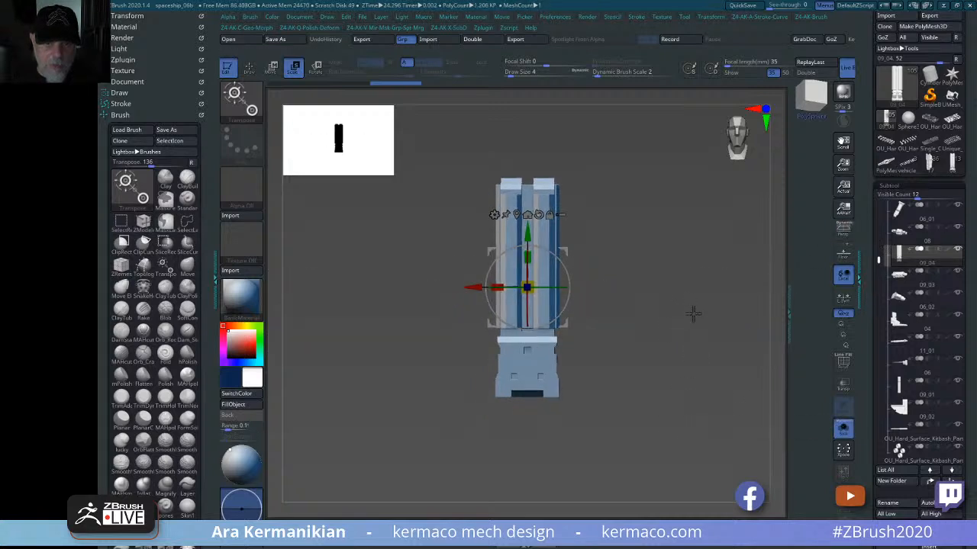
- Stretch the isolated tower sideways into a wide panel with a gizmo deformer, accept the deformation and show the whole ship again
{"action": "left_click", "coordinate": [494, 214]}
{"action": "left_click", "coordinate": [762, 255]}
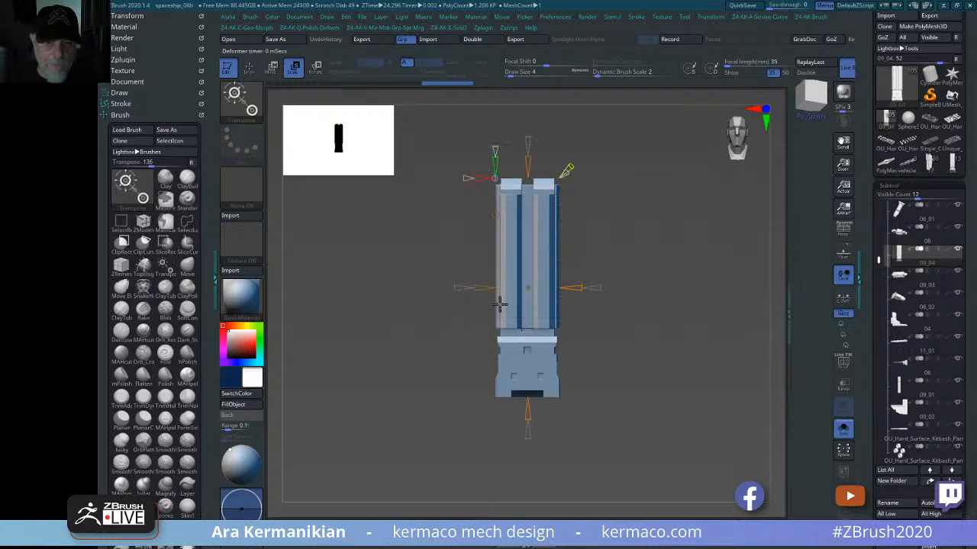
{"action": "mouse_move", "coordinate": [576, 291]}
{"action": "right_mouse_down"}
{"action": "mouse_move", "coordinate": [602, 293]}
{"action": "mouse_move", "coordinate": [560, 289]}
{"action": "mouse_move", "coordinate": [575, 288]}
{"action": "right_mouse_up"}
{"action": "left_click_drag", "start_coordinate": [581, 286], "coordinate": [664, 289]}
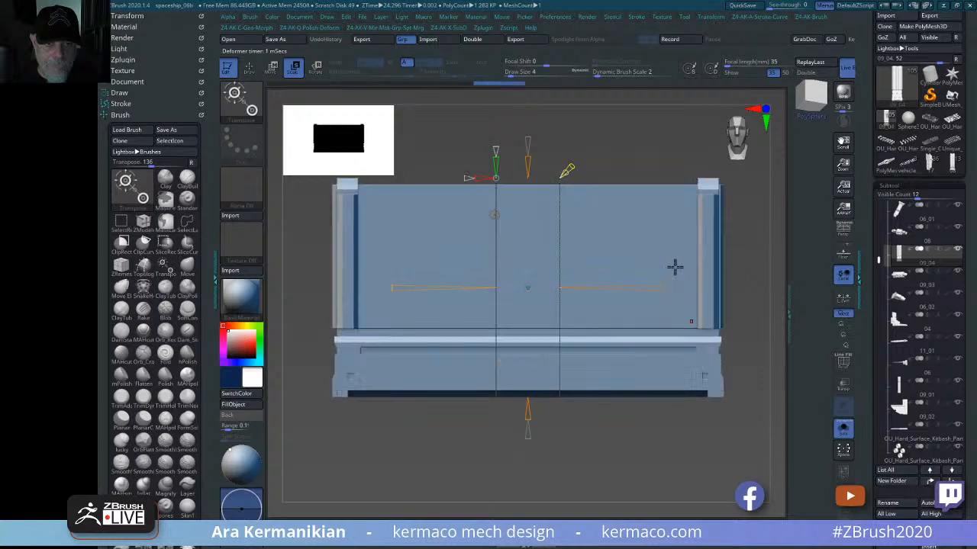
{"action": "right_click_drag", "start_coordinate": [770, 268], "coordinate": [735, 275]}
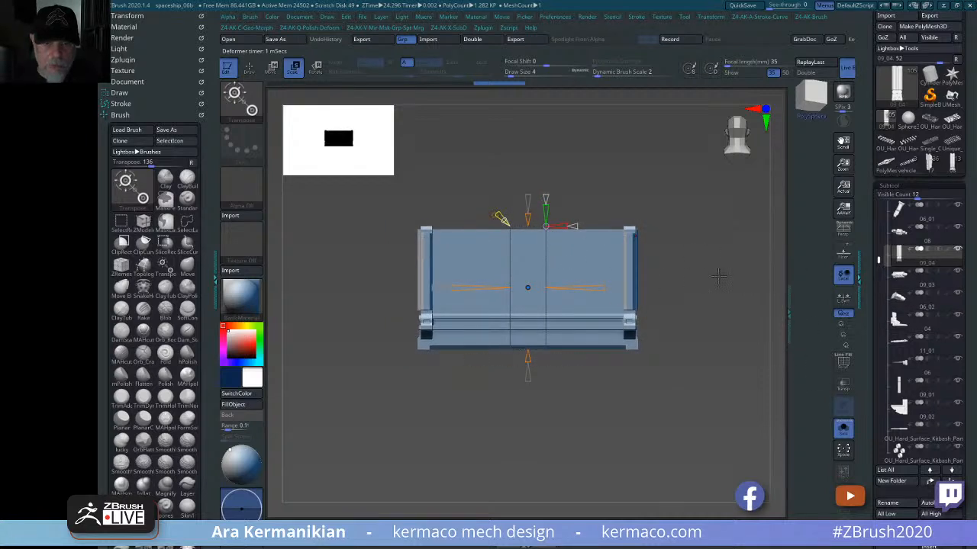
{"action": "key", "text": "w"}
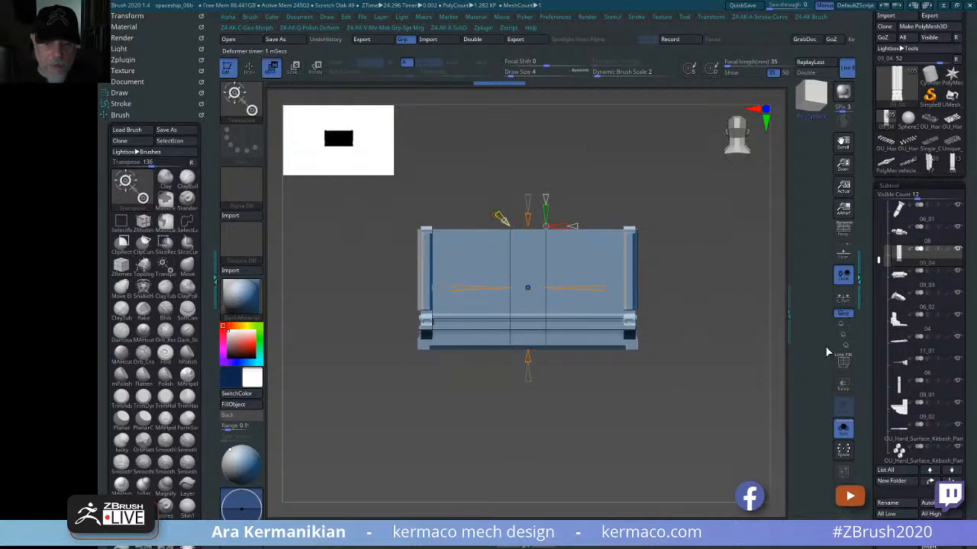
{"action": "key", "text": "w"}
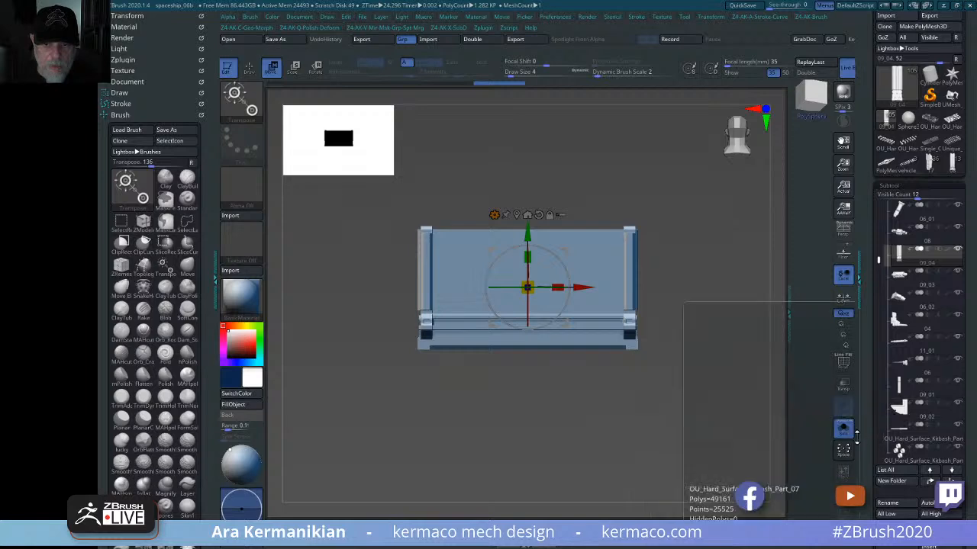
{"action": "left_click", "coordinate": [843, 427]}
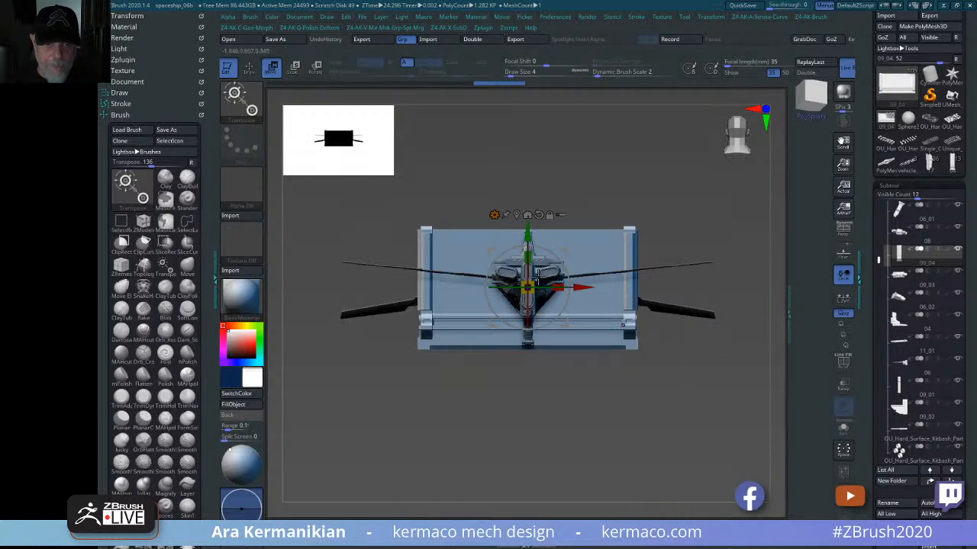
- Scale the wide panel down and move it from the ship's centre to the front edge of the lower fin
{"action": "left_click_drag", "start_coordinate": [527, 287], "coordinate": [451, 311]}
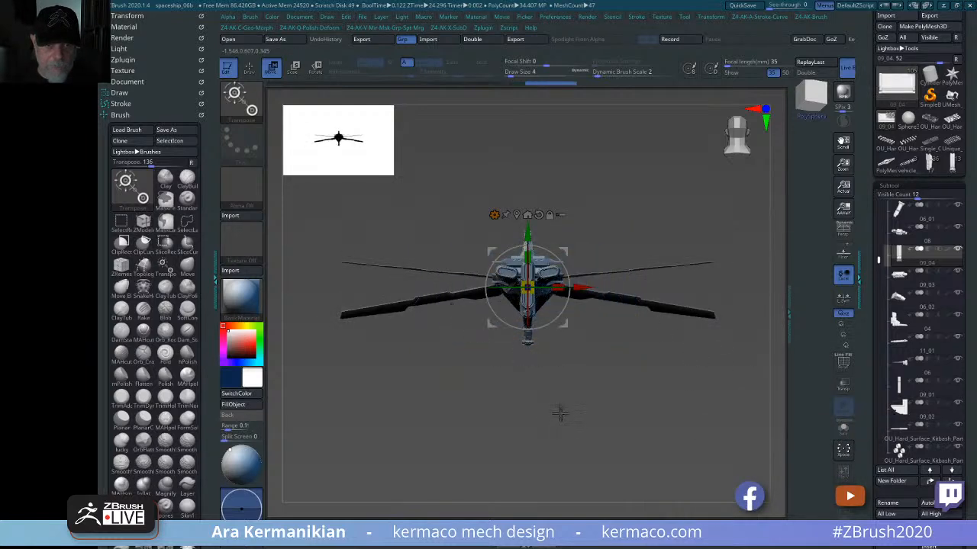
{"action": "left_click_drag", "start_coordinate": [560, 412], "coordinate": [708, 206]}
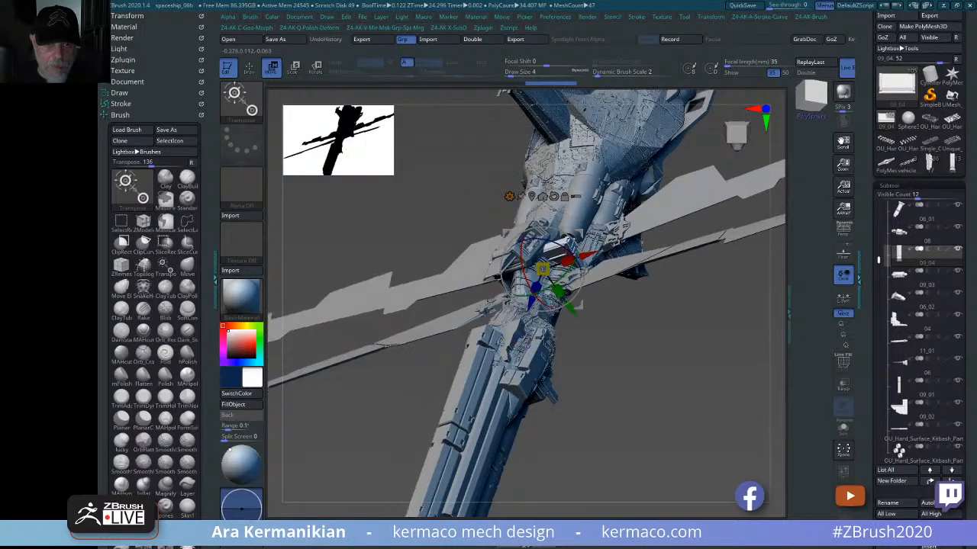
{"action": "left_click_drag", "start_coordinate": [542, 268], "coordinate": [510, 160]}
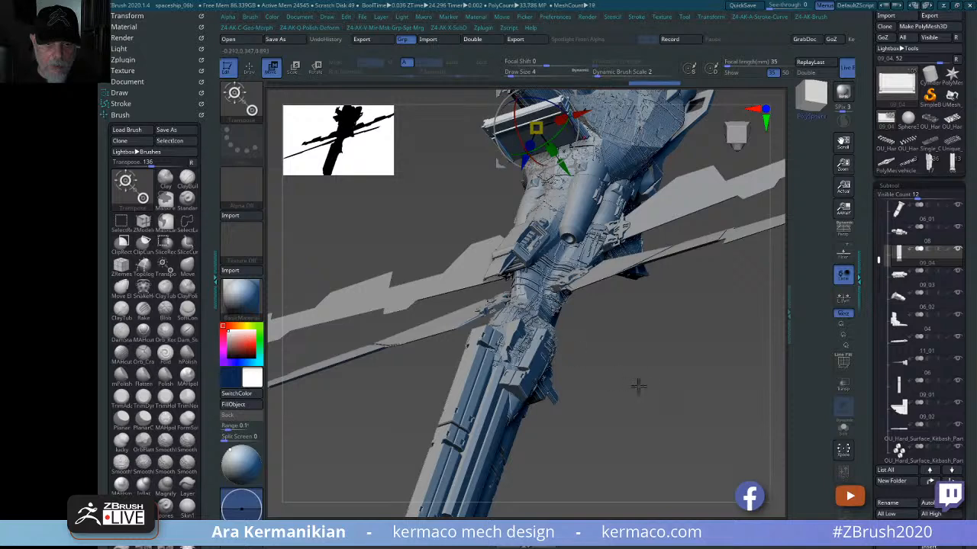
{"action": "left_click_drag", "start_coordinate": [638, 388], "coordinate": [733, 200]}
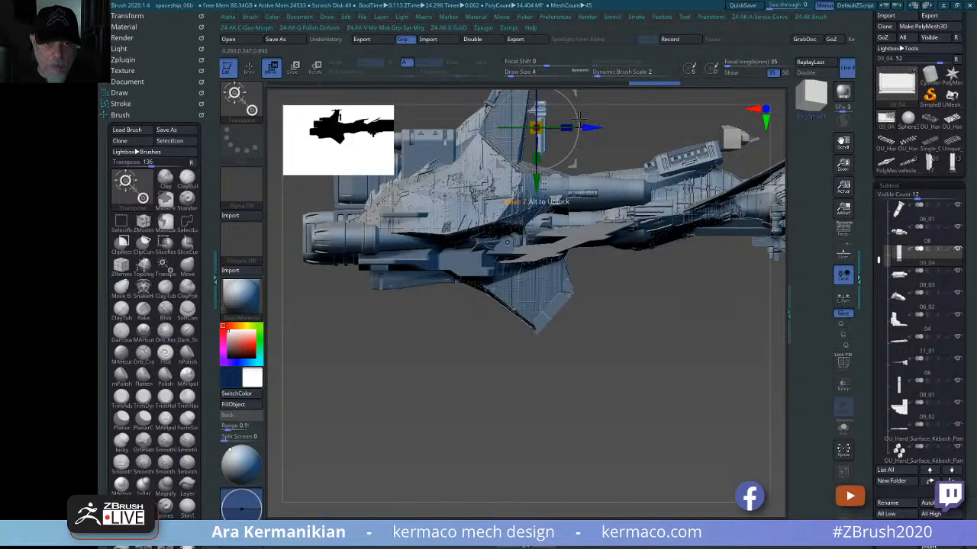
{"action": "mouse_move", "coordinate": [572, 112]}
{"action": "left_mouse_down"}
{"action": "mouse_move", "coordinate": [573, 172]}
{"action": "mouse_move", "coordinate": [540, 308]}
{"action": "mouse_move", "coordinate": [546, 325]}
{"action": "mouse_move", "coordinate": [540, 298]}
{"action": "mouse_move", "coordinate": [546, 324]}
{"action": "left_mouse_up"}
{"action": "left_click_drag", "start_coordinate": [478, 367], "coordinate": [473, 394]}
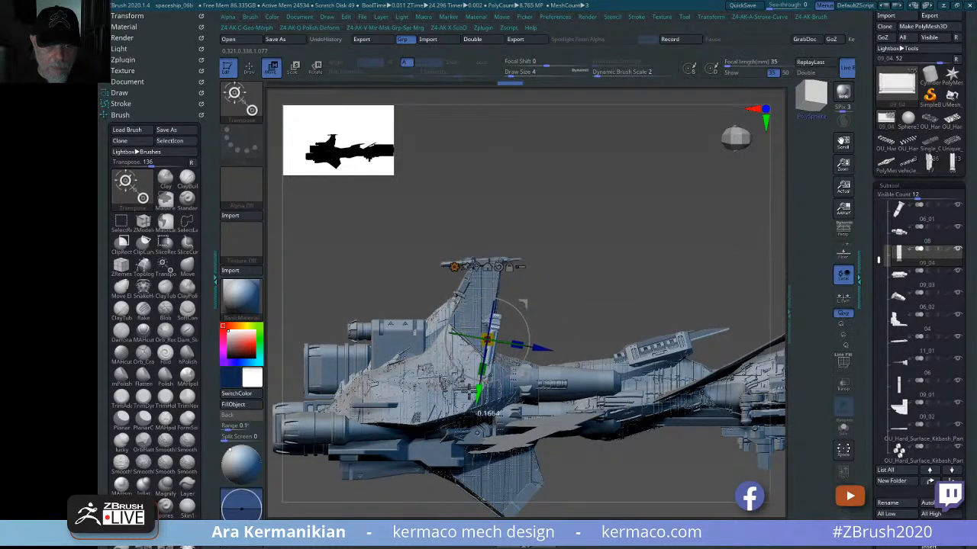
{"action": "left_click_drag", "start_coordinate": [610, 302], "coordinate": [696, 242]}
{"action": "left_click_drag", "start_coordinate": [531, 388], "coordinate": [508, 387]}
- Undo the last panel adjustment, scale the panel to roughly the fin's width and seat it against the leading edge near the root
{"action": "left_click_drag", "start_coordinate": [669, 338], "coordinate": [777, 427], "text": "alt"}
{"action": "left_click_drag", "start_coordinate": [537, 332], "coordinate": [504, 344], "text": "shift"}
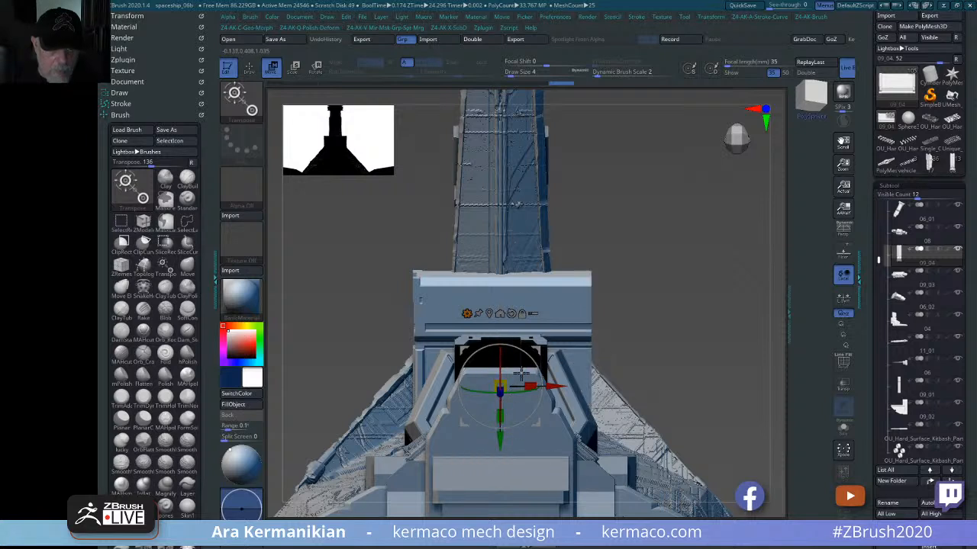
{"action": "key", "text": "ctrl+z"}
{"action": "left_click_drag", "start_coordinate": [499, 387], "coordinate": [356, 411]}
{"action": "left_click_drag", "start_coordinate": [435, 410], "coordinate": [489, 451]}
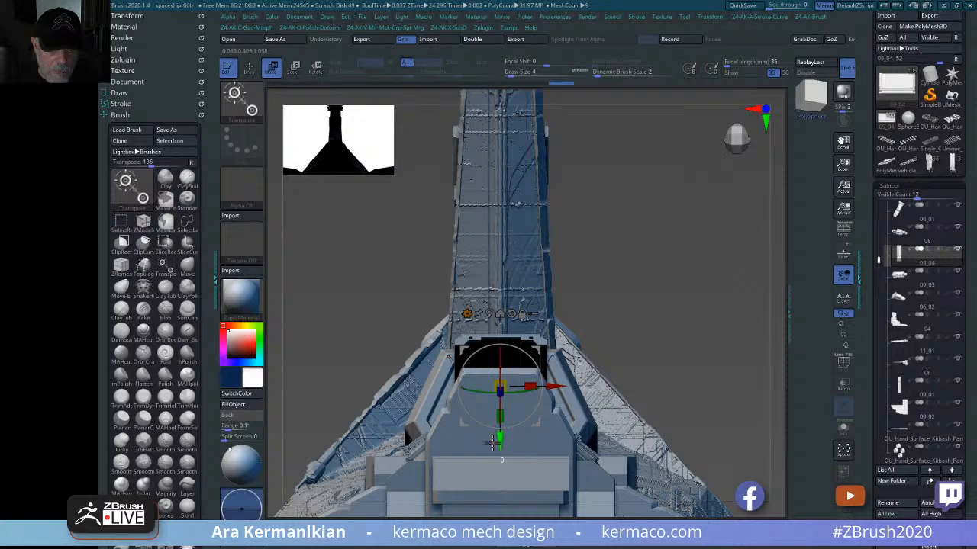
{"action": "left_click_drag", "start_coordinate": [507, 408], "coordinate": [506, 393]}
{"action": "left_click_drag", "start_coordinate": [721, 331], "coordinate": [698, 335]}
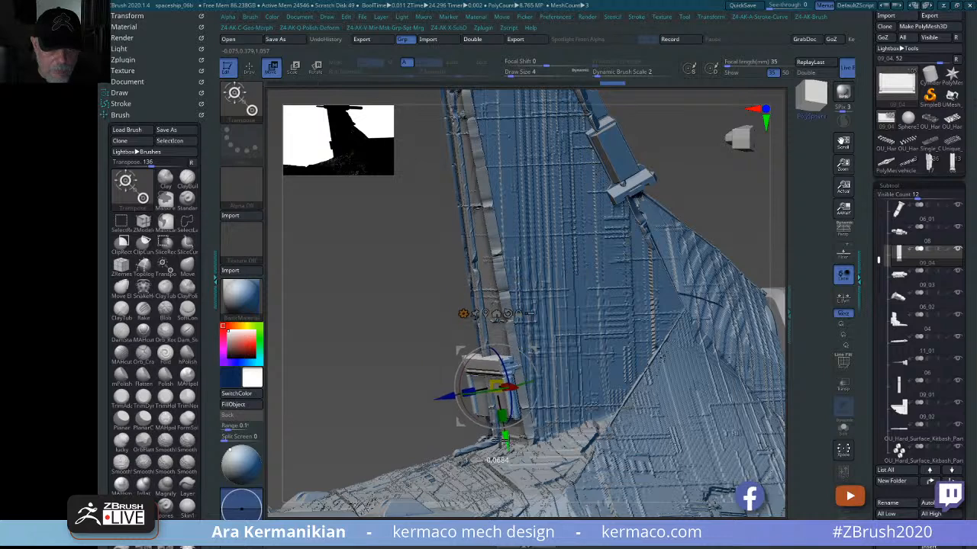
- Lengthen the panel along the fin's leading edge with a gizmo deformer
{"action": "left_click_drag", "start_coordinate": [348, 371], "coordinate": [371, 381]}
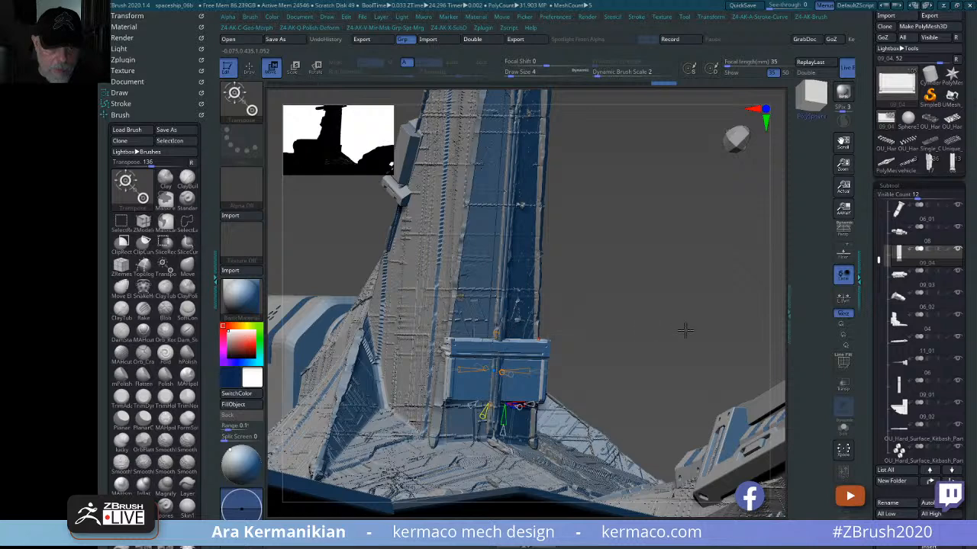
{"action": "left_click_drag", "start_coordinate": [684, 332], "coordinate": [498, 333]}
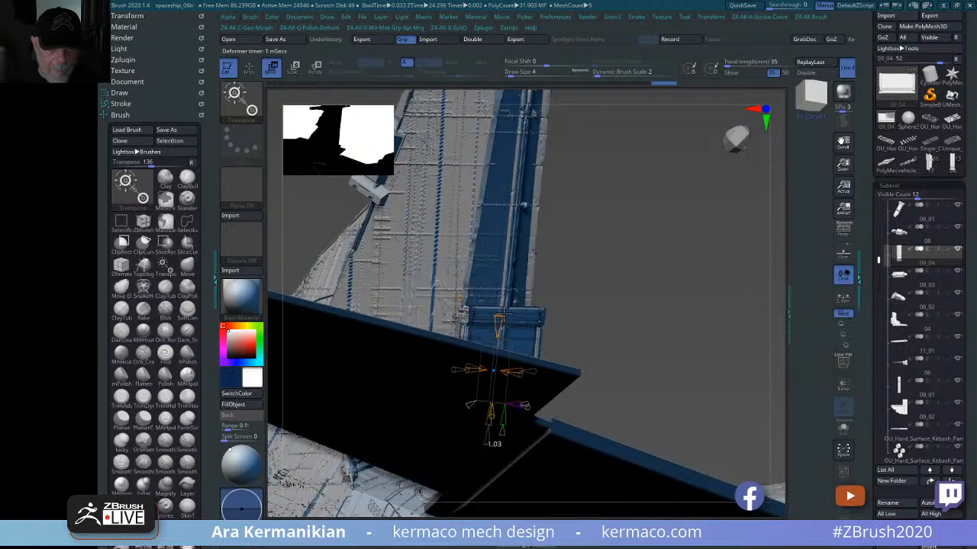
{"action": "left_click_drag", "start_coordinate": [671, 330], "coordinate": [599, 325]}
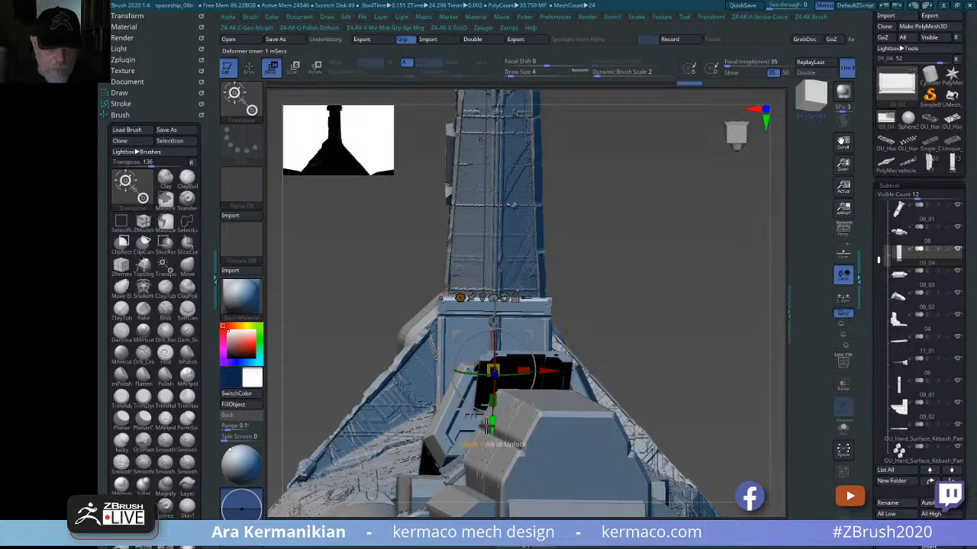
- Shift the panel along the fin's leading edge and rotate it about 180 degrees so its flange sits at the hull
{"action": "left_click_drag", "start_coordinate": [482, 432], "coordinate": [483, 449]}
{"action": "left_click_drag", "start_coordinate": [705, 343], "coordinate": [646, 358]}
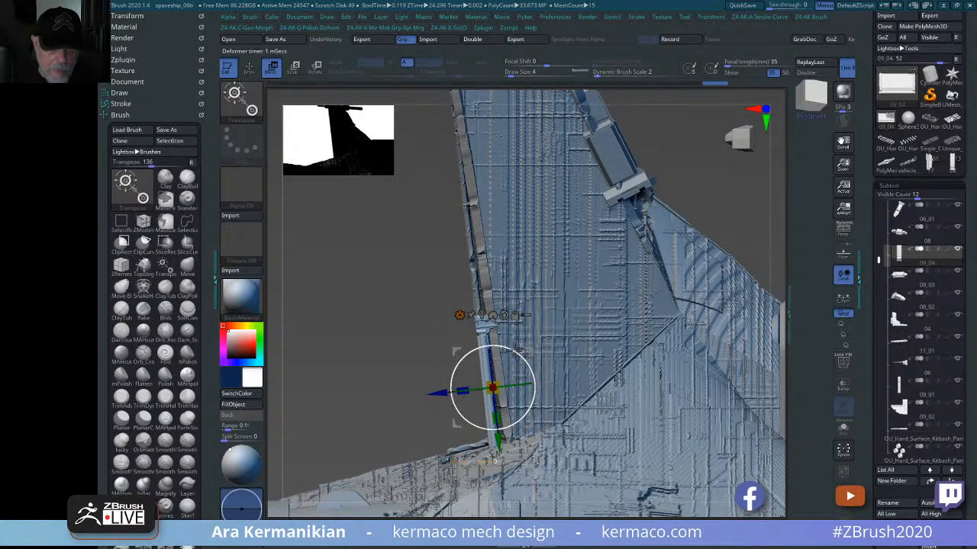
{"action": "left_click_drag", "start_coordinate": [515, 349], "coordinate": [412, 347]}
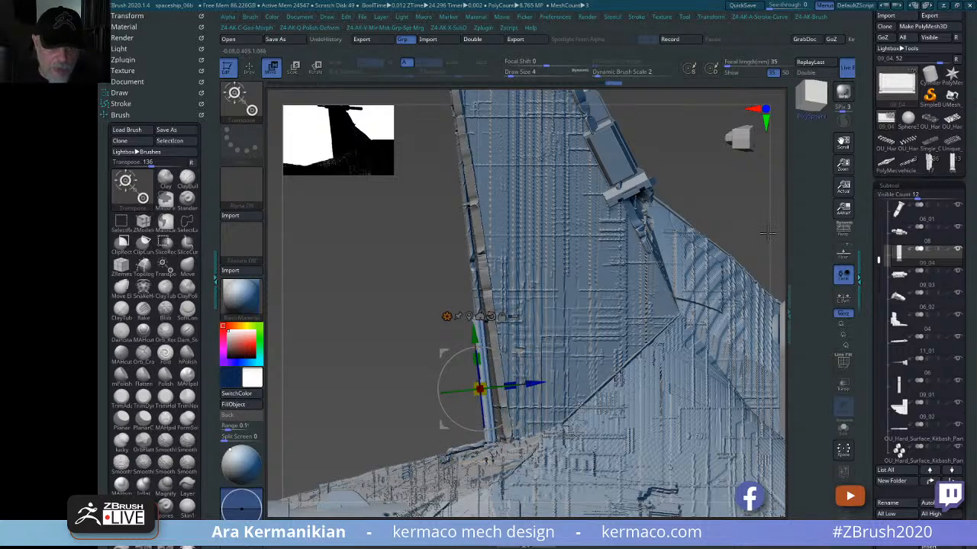
- Scale the panel down slightly to match the fin's width and nudge it into place against the leading edge at the root
{"action": "left_click_drag", "start_coordinate": [757, 223], "coordinate": [621, 302]}
{"action": "key", "text": "q"}
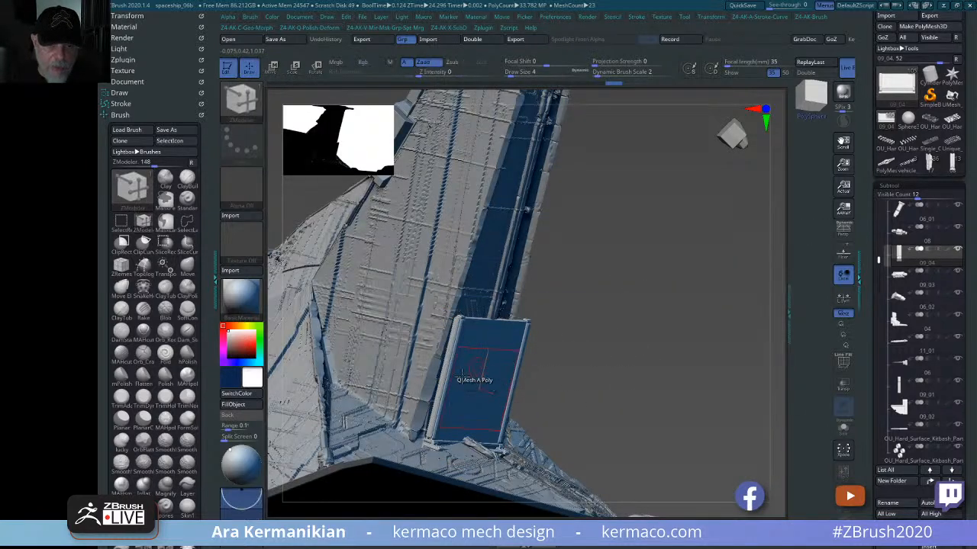
{"action": "left_click_drag", "start_coordinate": [587, 379], "coordinate": [609, 364]}
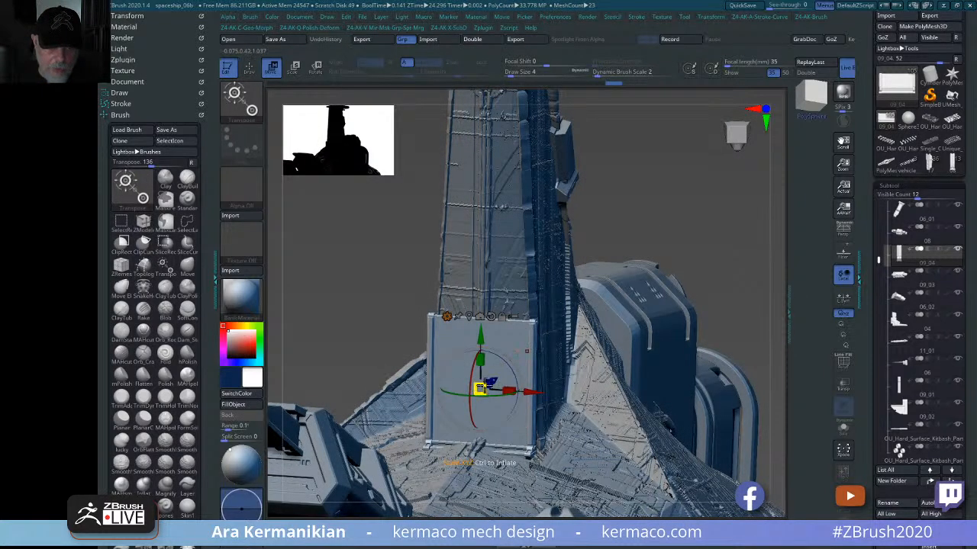
{"action": "left_click_drag", "start_coordinate": [479, 387], "coordinate": [474, 387]}
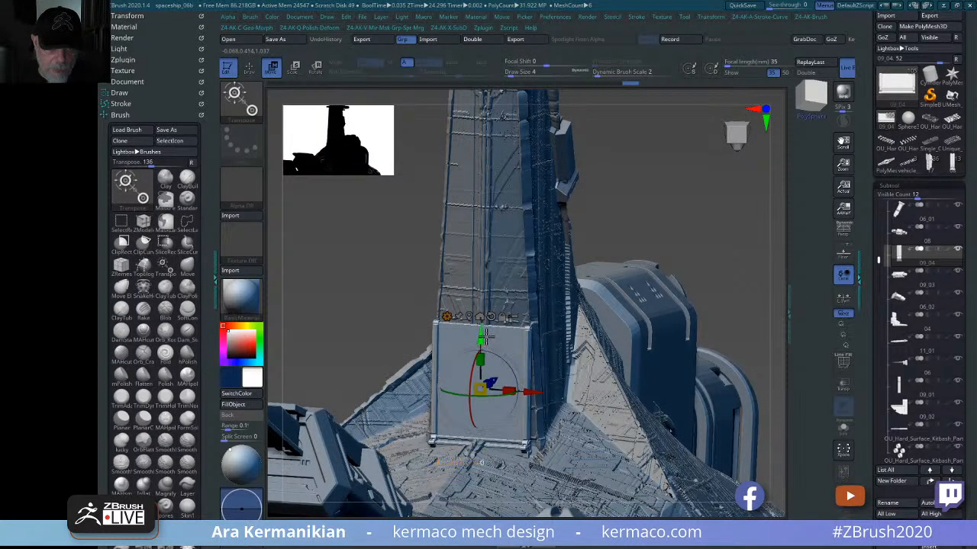
{"action": "left_click_drag", "start_coordinate": [482, 336], "coordinate": [485, 336]}
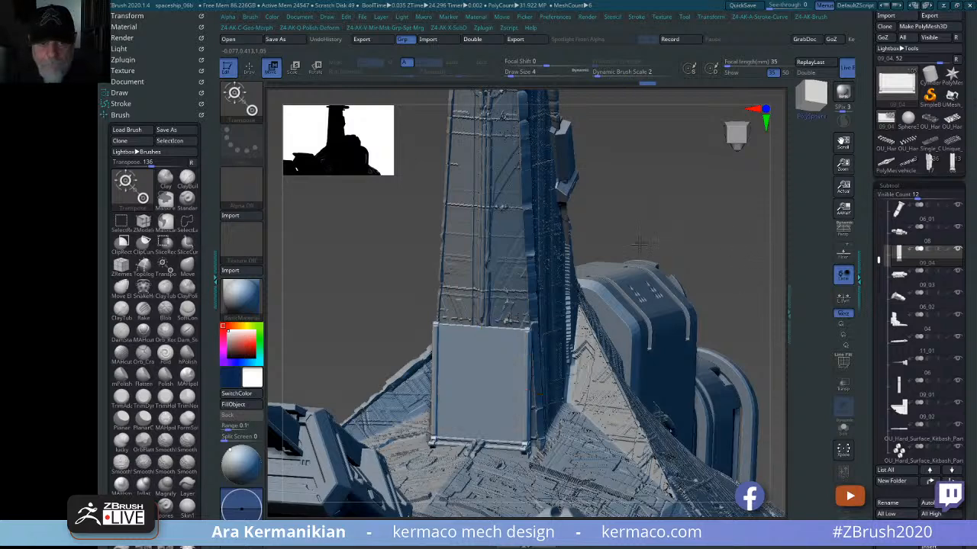
{"action": "mouse_move", "coordinate": [751, 253]}
{"action": "left_mouse_down", "text": "alt"}
{"action": "mouse_move", "coordinate": [687, 269]}
{"action": "mouse_move", "coordinate": [714, 206]}
{"action": "mouse_move", "coordinate": [711, 327]}
{"action": "mouse_move", "coordinate": [656, 420]}
{"action": "mouse_move", "coordinate": [607, 473]}
{"action": "mouse_move", "coordinate": [625, 488]}
{"action": "mouse_move", "coordinate": [645, 454]}
{"action": "left_mouse_up", "text": "alt"}
{"action": "key", "text": "q"}
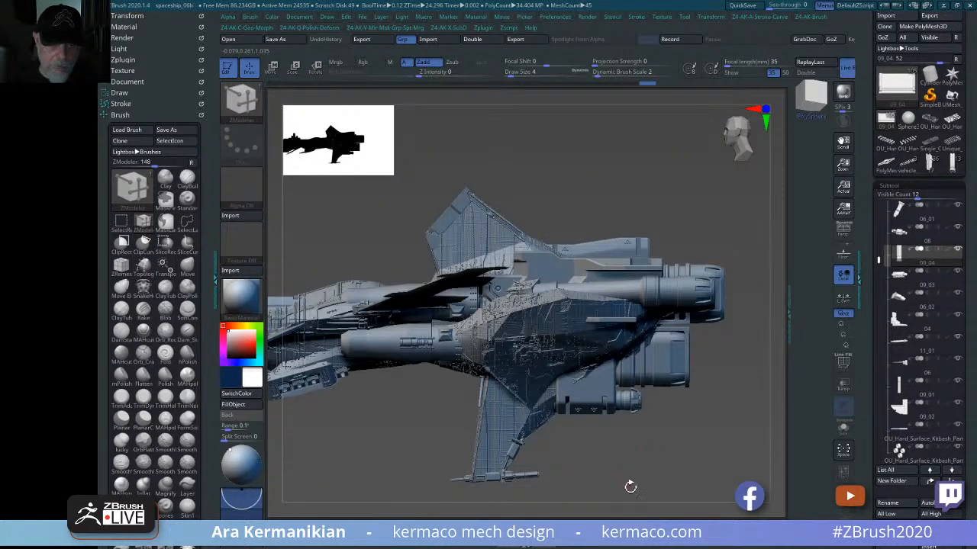
{"action": "left_click_drag", "start_coordinate": [630, 487], "coordinate": [619, 365]}
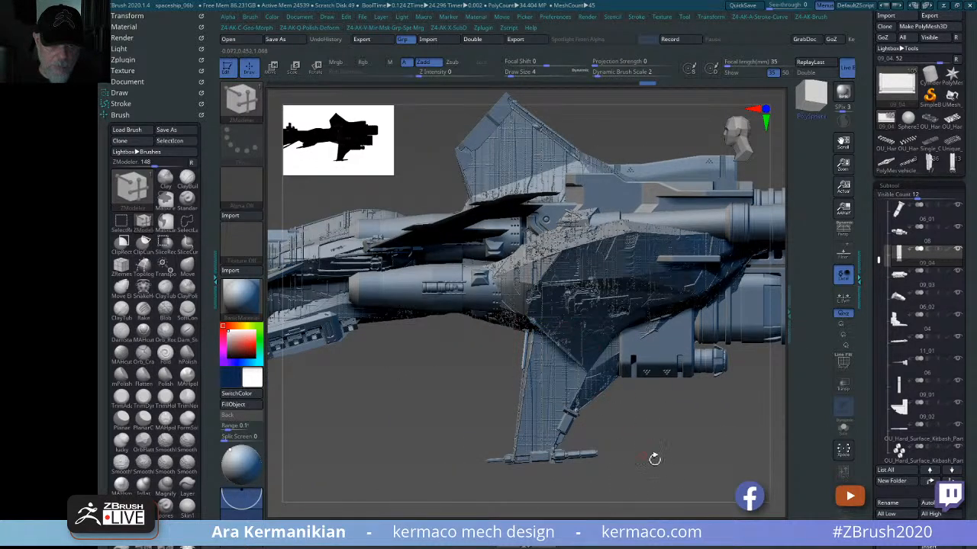
{"action": "left_click_drag", "start_coordinate": [654, 459], "coordinate": [784, 363]}
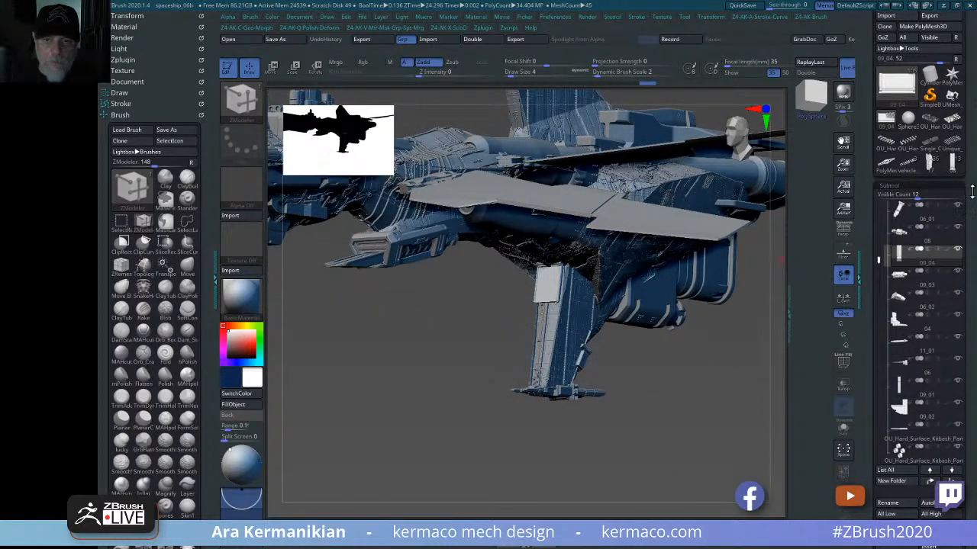
- Switch to the other kitbash parts tool, frame its parts and select the blocky stepped part, subtool 10
{"action": "left_click", "coordinate": [952, 163]}
{"action": "left_click", "coordinate": [929, 163]}
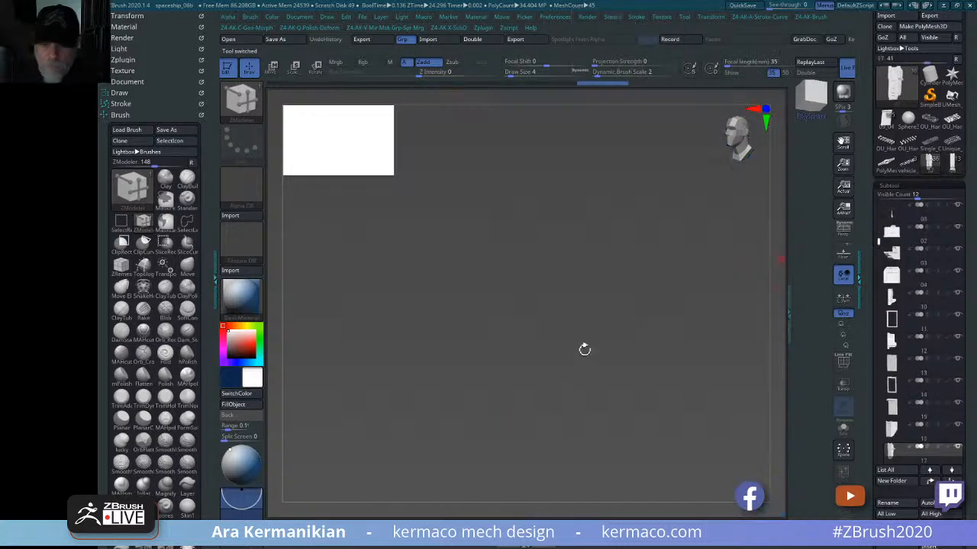
{"action": "left_click_drag", "start_coordinate": [681, 338], "coordinate": [475, 296]}
{"action": "key", "text": "f"}
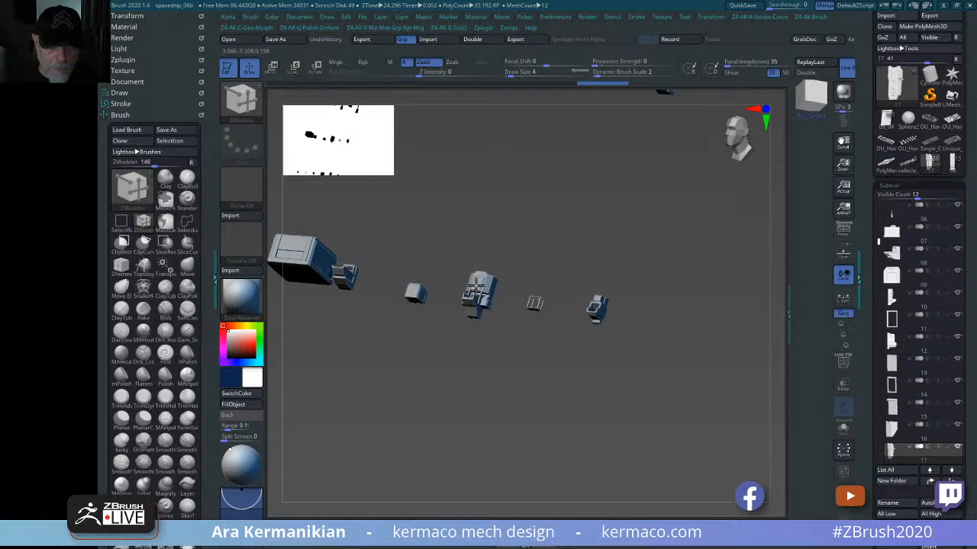
{"action": "left_click", "coordinate": [485, 299], "text": "alt"}
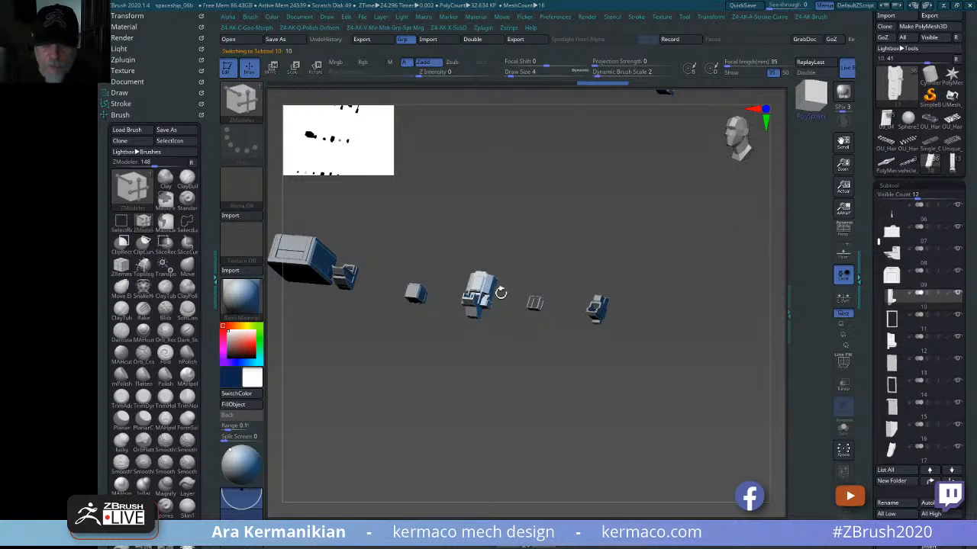
{"action": "key", "text": "a"}
{"action": "left_click", "coordinate": [468, 423]}
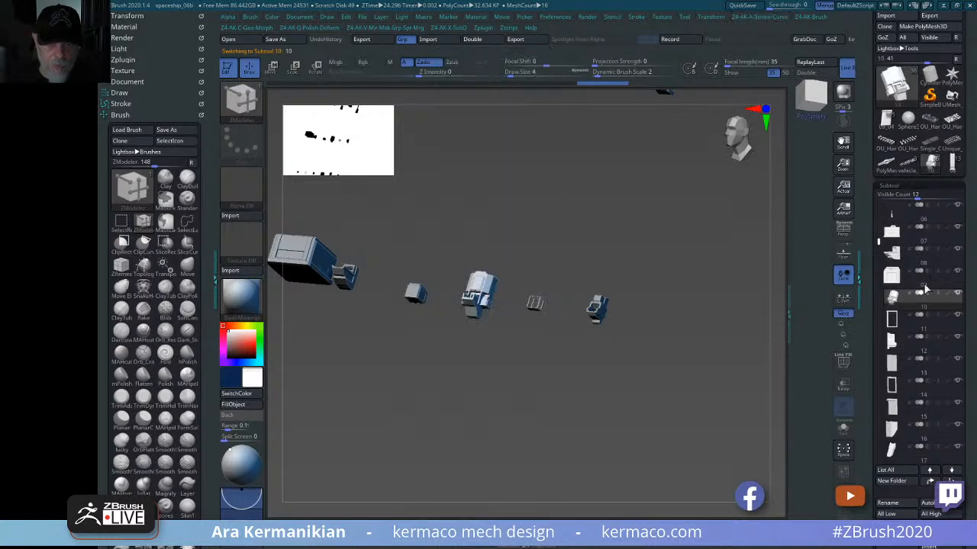
- Switch to the spaceship tool and paste the blocky stepped part into it as a new subtool
{"action": "left_click", "coordinate": [887, 122]}
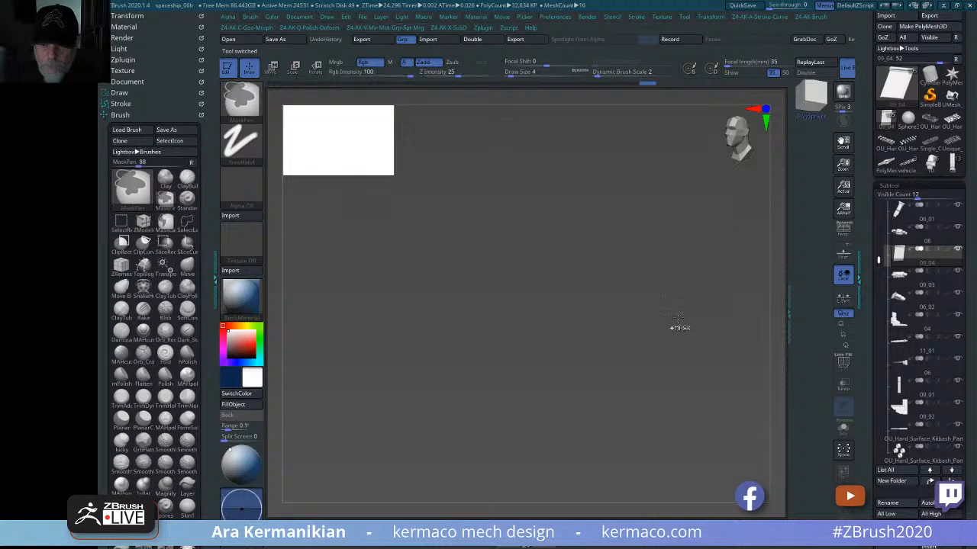
{"action": "key", "text": "ctrl+a"}
{"action": "key", "text": "a"}
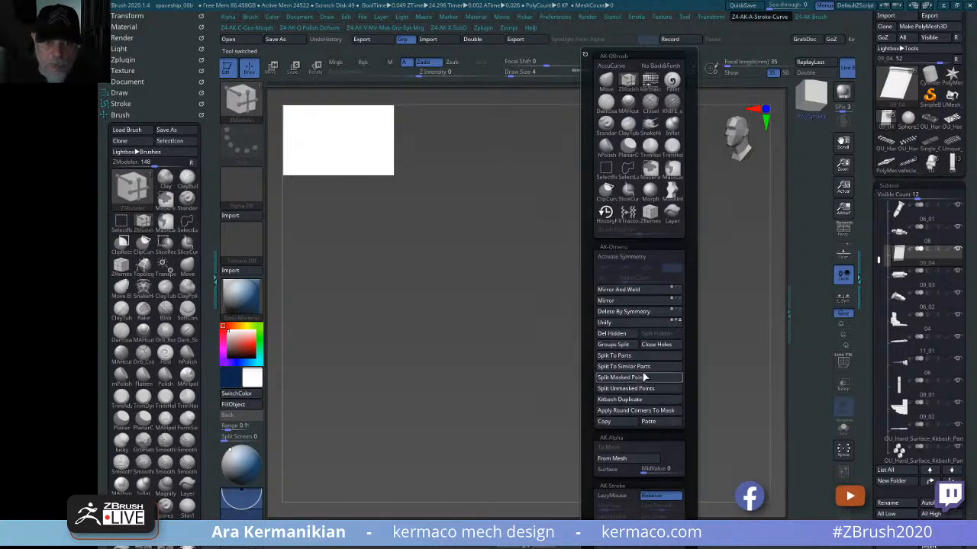
{"action": "left_click", "coordinate": [658, 424]}
{"action": "left_click_drag", "start_coordinate": [616, 312], "coordinate": [682, 259]}
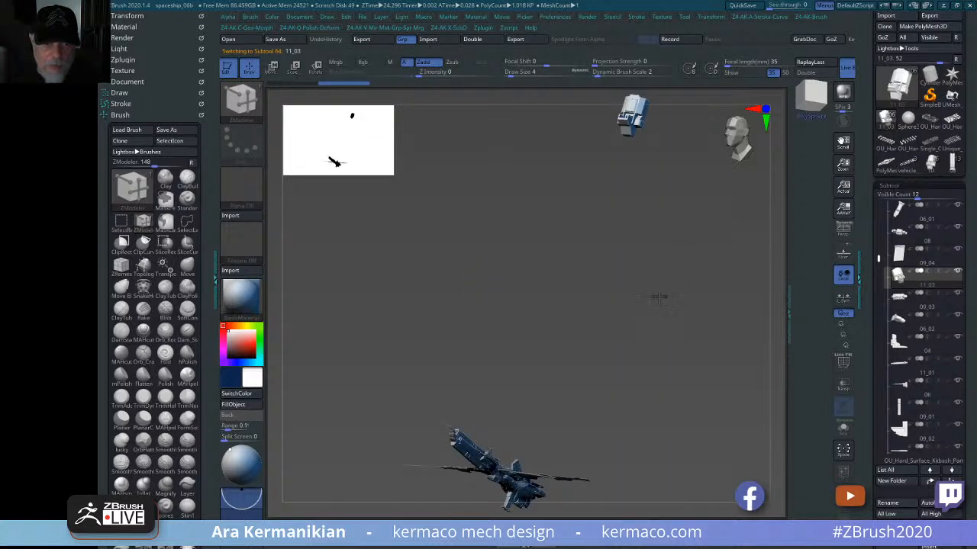
- Centre the gizmo on the pasted part and move it down beside the spaceship
{"action": "left_click_drag", "start_coordinate": [657, 298], "coordinate": [649, 269]}
{"action": "key", "text": "w"}
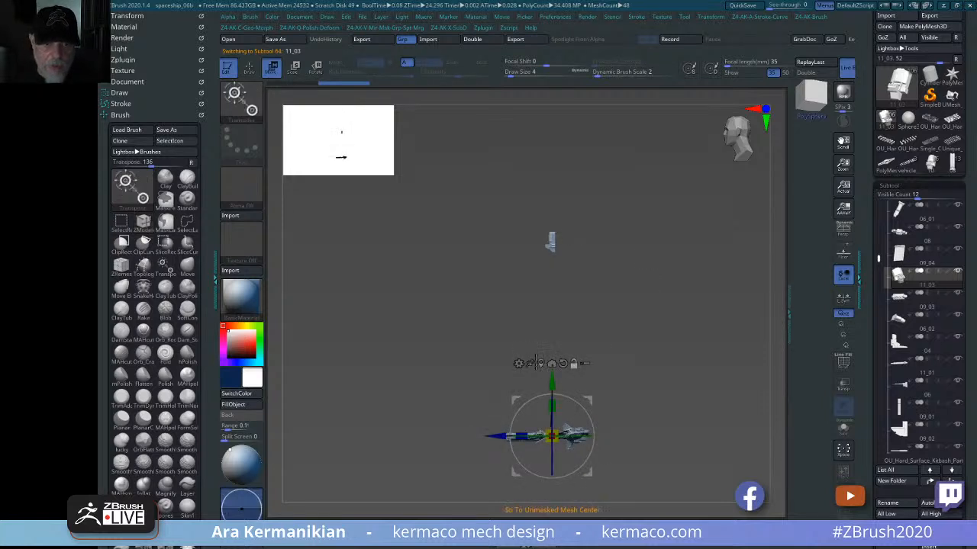
{"action": "left_click", "coordinate": [542, 363]}
{"action": "left_click_drag", "start_coordinate": [550, 188], "coordinate": [503, 382]}
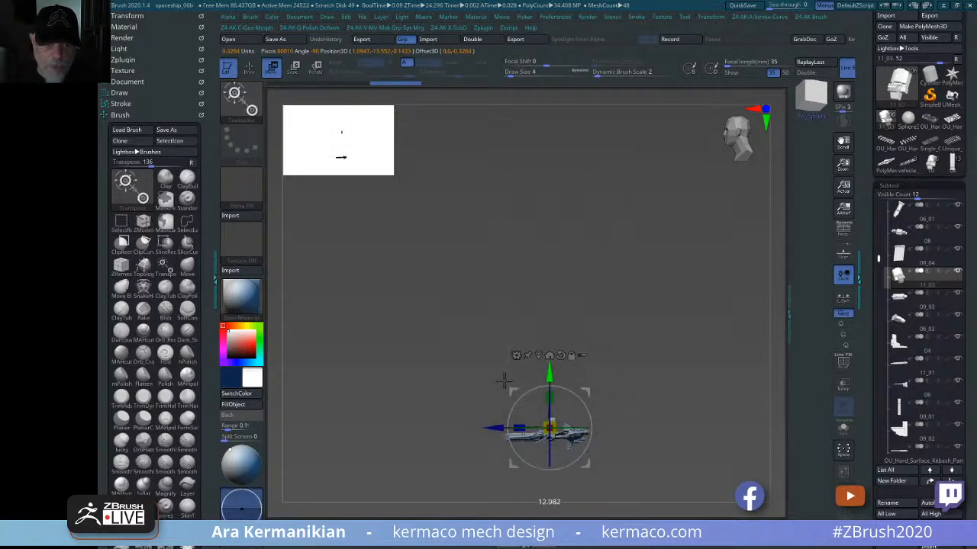
{"action": "left_click_drag", "start_coordinate": [658, 348], "coordinate": [790, 405], "text": "alt"}
{"action": "left_click_drag", "start_coordinate": [700, 241], "coordinate": [643, 206]}
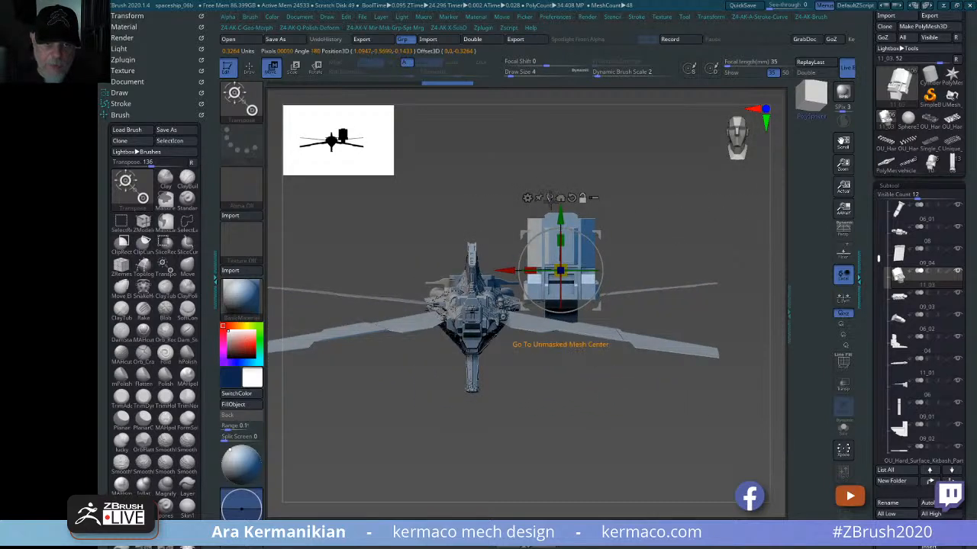
{"action": "left_click_drag", "start_coordinate": [681, 236], "coordinate": [721, 293], "text": "alt"}
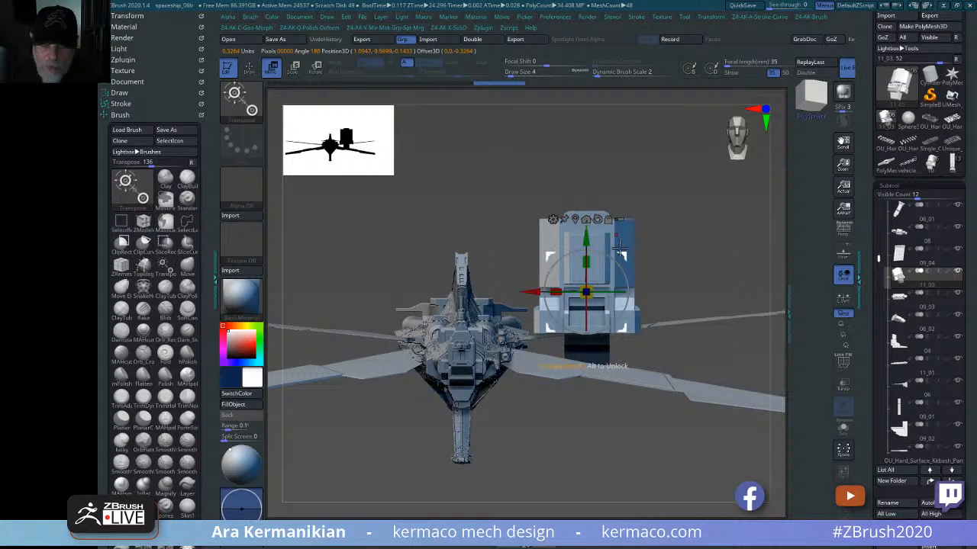
- Unify the stepped part, centre the gizmo on it and scale it down to suit the lower fin
{"action": "key", "text": "space"}
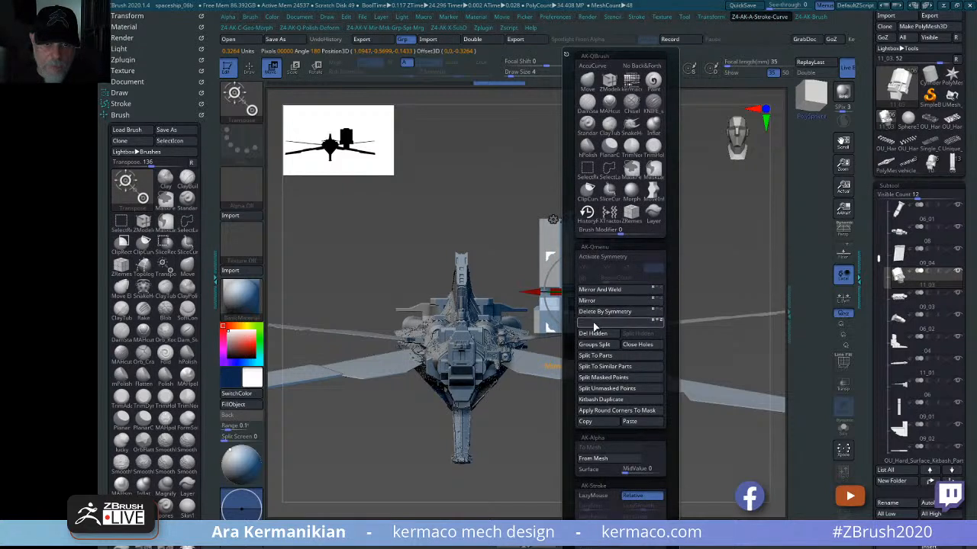
{"action": "left_click", "coordinate": [595, 326]}
{"action": "left_click", "coordinate": [575, 220]}
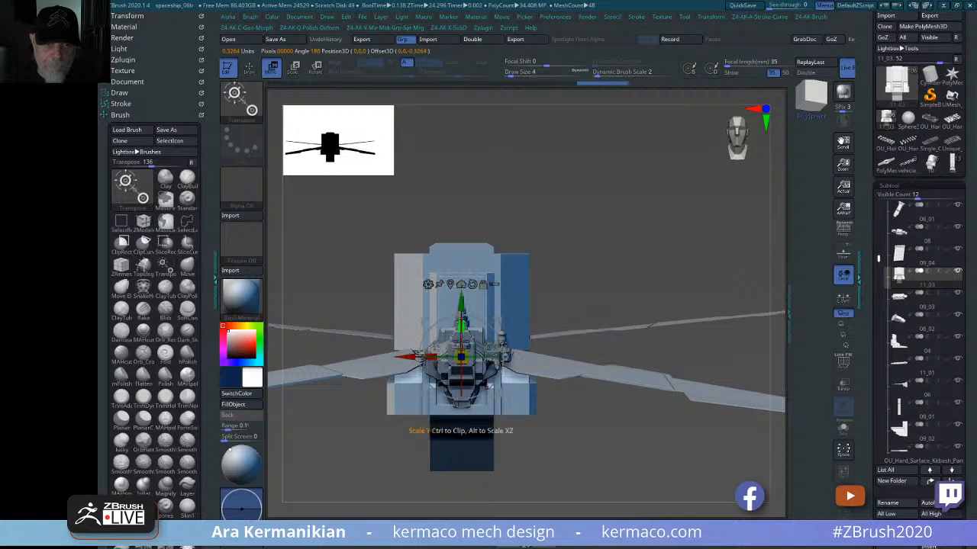
{"action": "mouse_move", "coordinate": [462, 357]}
{"action": "left_mouse_down"}
{"action": "mouse_move", "coordinate": [378, 374]}
{"action": "mouse_move", "coordinate": [471, 299]}
{"action": "mouse_move", "coordinate": [461, 374]}
{"action": "left_mouse_up"}
{"action": "left_click_drag", "start_coordinate": [406, 441], "coordinate": [671, 438]}
{"action": "left_click_drag", "start_coordinate": [732, 448], "coordinate": [720, 353], "text": "alt"}
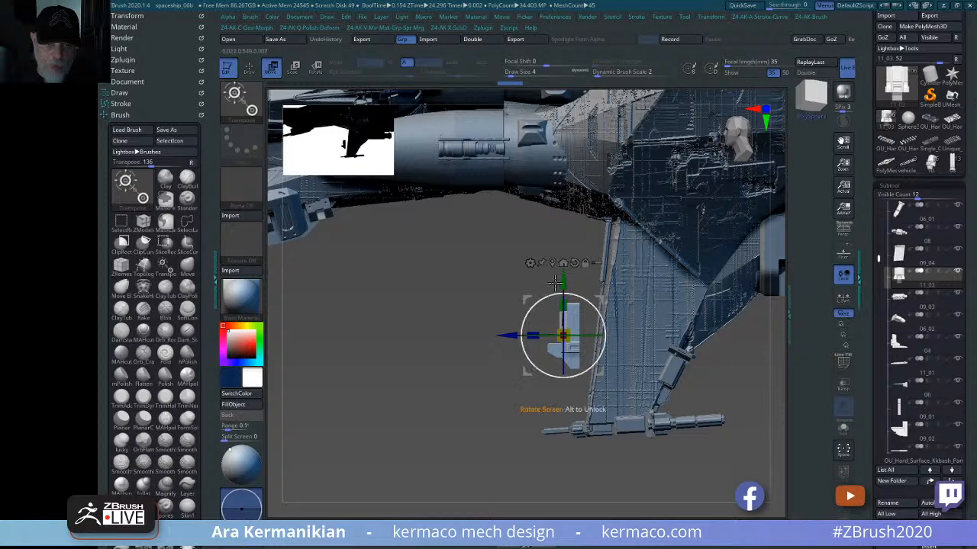
- Move the small part up to the lower fin's root and set it upside down against the leading edge
{"action": "left_click_drag", "start_coordinate": [563, 280], "coordinate": [563, 188]}
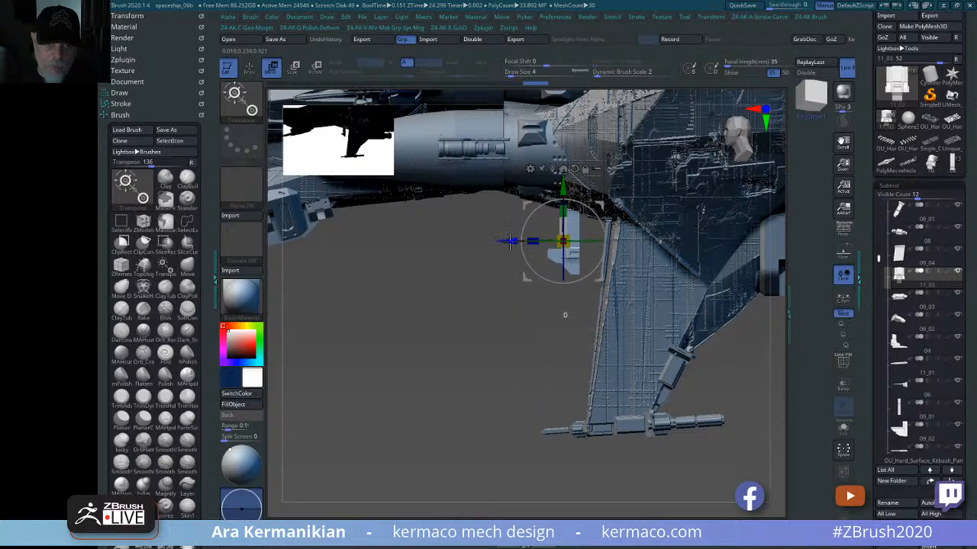
{"action": "left_click_drag", "start_coordinate": [510, 241], "coordinate": [536, 241]}
{"action": "left_click_drag", "start_coordinate": [378, 368], "coordinate": [723, 356]}
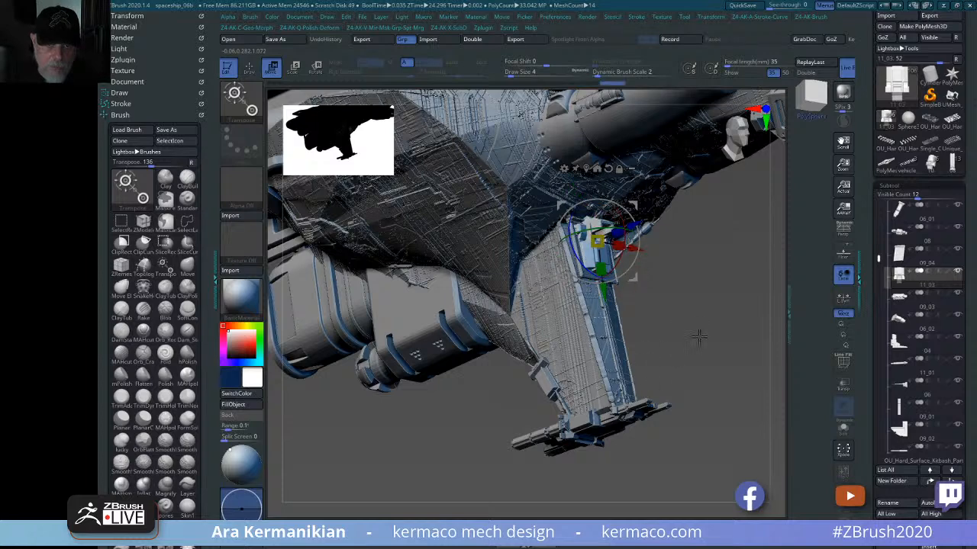
{"action": "left_click_drag", "start_coordinate": [699, 337], "coordinate": [698, 312]}
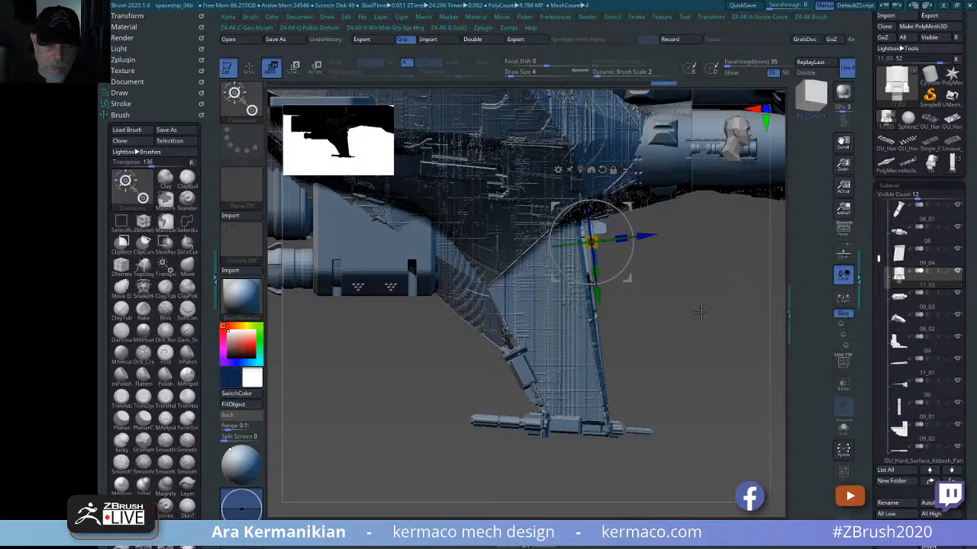
- Examine the placed clamp part on the lower fin and the surrounding hull from several sides
{"action": "left_click_drag", "start_coordinate": [697, 312], "coordinate": [662, 349], "text": "shift"}
{"action": "left_click_drag", "start_coordinate": [725, 383], "coordinate": [718, 344]}
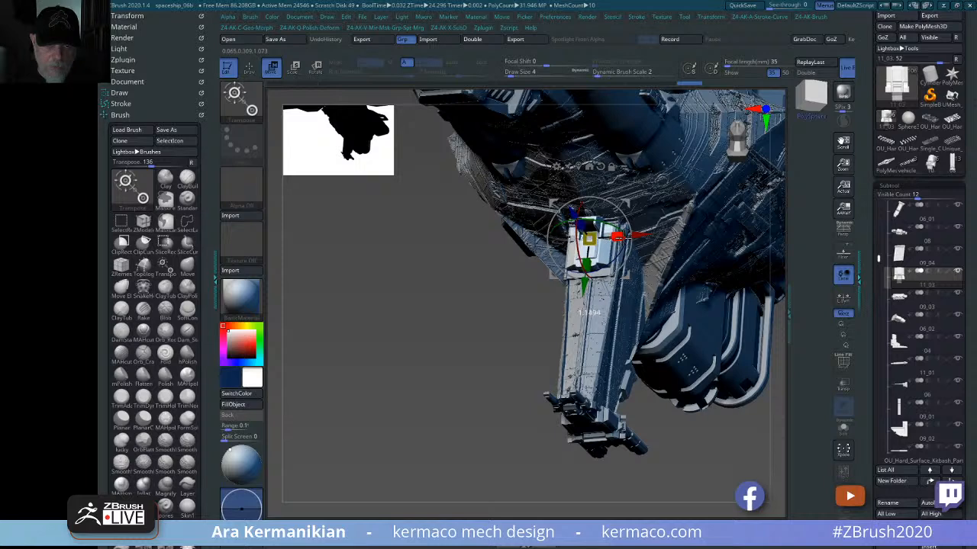
{"action": "left_click_drag", "start_coordinate": [480, 313], "coordinate": [471, 383]}
{"action": "key", "text": "q"}
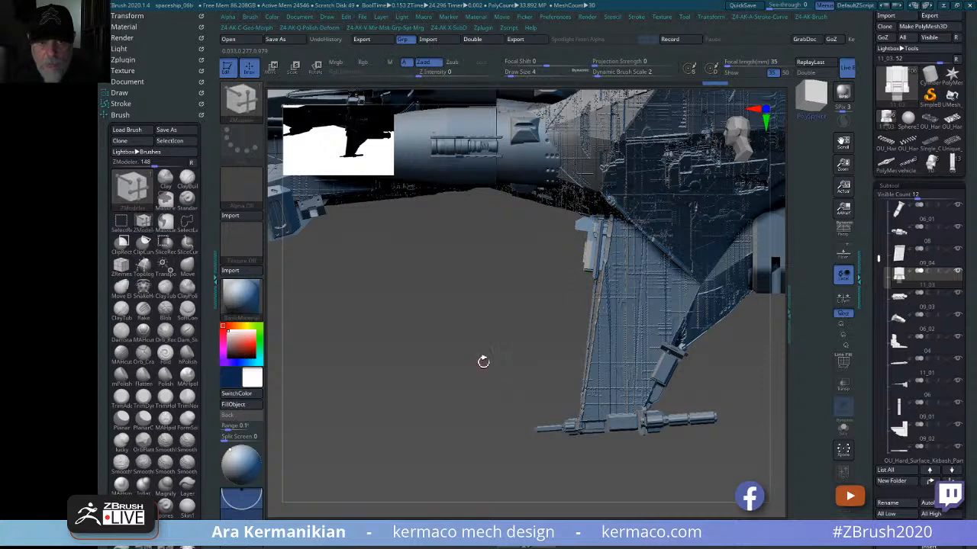
{"action": "left_click_drag", "start_coordinate": [432, 341], "coordinate": [465, 394], "text": "alt"}
{"action": "left_click_drag", "start_coordinate": [640, 423], "coordinate": [528, 232]}
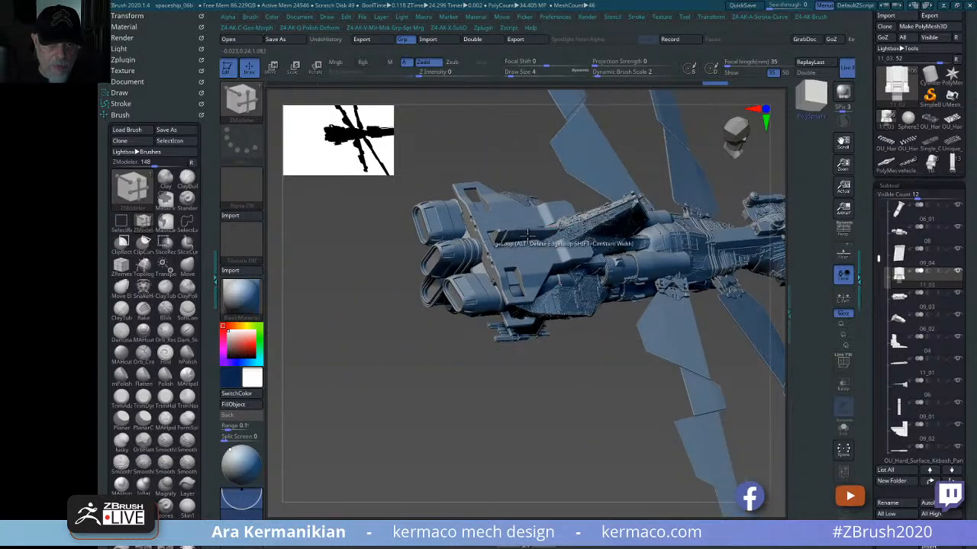
{"action": "left_click_drag", "start_coordinate": [449, 480], "coordinate": [703, 157]}
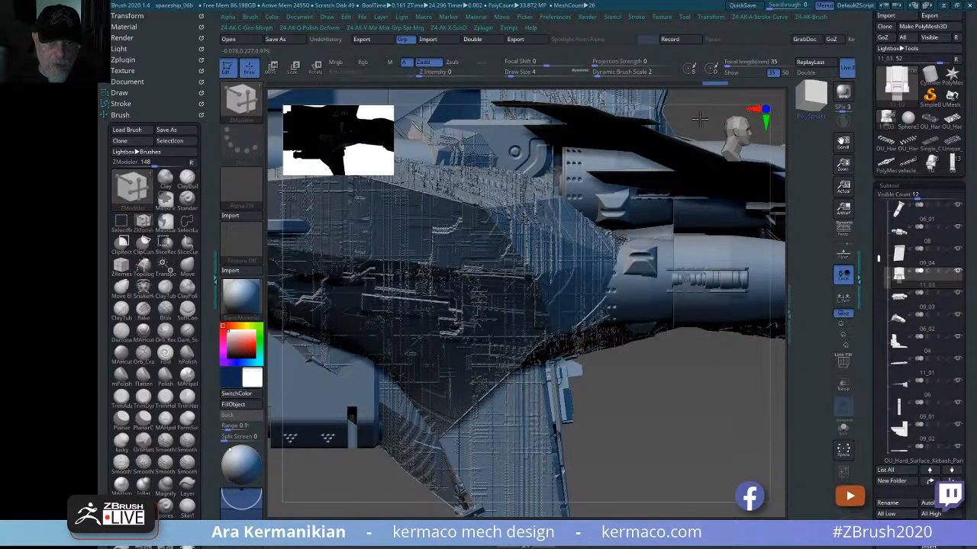
{"action": "left_click_drag", "start_coordinate": [700, 117], "coordinate": [577, 450]}
- Isolate subtool 19 on the upper fin's edge and mask all of it except its upper tip
{"action": "left_click_drag", "start_coordinate": [709, 302], "coordinate": [664, 296]}
{"action": "mouse_move", "coordinate": [542, 325]}
{"action": "left_mouse_down"}
{"action": "mouse_move", "coordinate": [584, 329]}
{"action": "mouse_move", "coordinate": [595, 349]}
{"action": "mouse_move", "coordinate": [562, 353]}
{"action": "mouse_move", "coordinate": [547, 385]}
{"action": "left_mouse_up"}
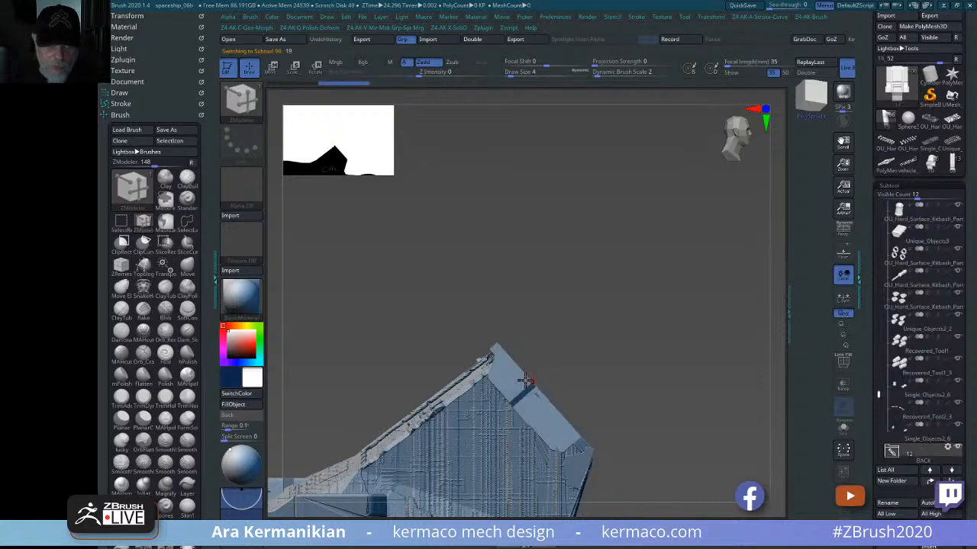
{"action": "left_click", "coordinate": [846, 432]}
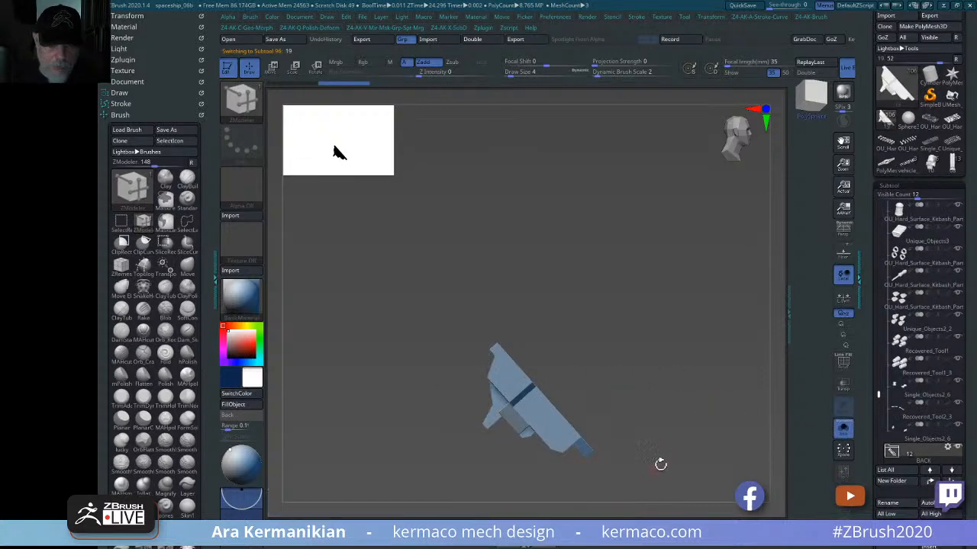
{"action": "mouse_move", "coordinate": [643, 477]}
{"action": "left_mouse_down", "text": "ctrl"}
{"action": "mouse_move", "coordinate": [599, 338]}
{"action": "mouse_move", "coordinate": [469, 353]}
{"action": "mouse_move", "coordinate": [523, 343]}
{"action": "left_mouse_up", "text": "ctrl"}
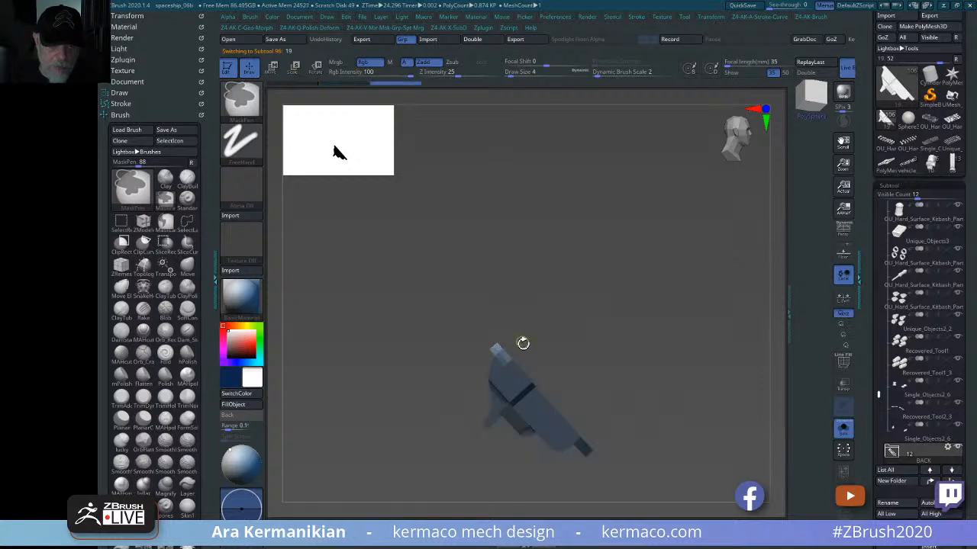
{"action": "key", "text": "w"}
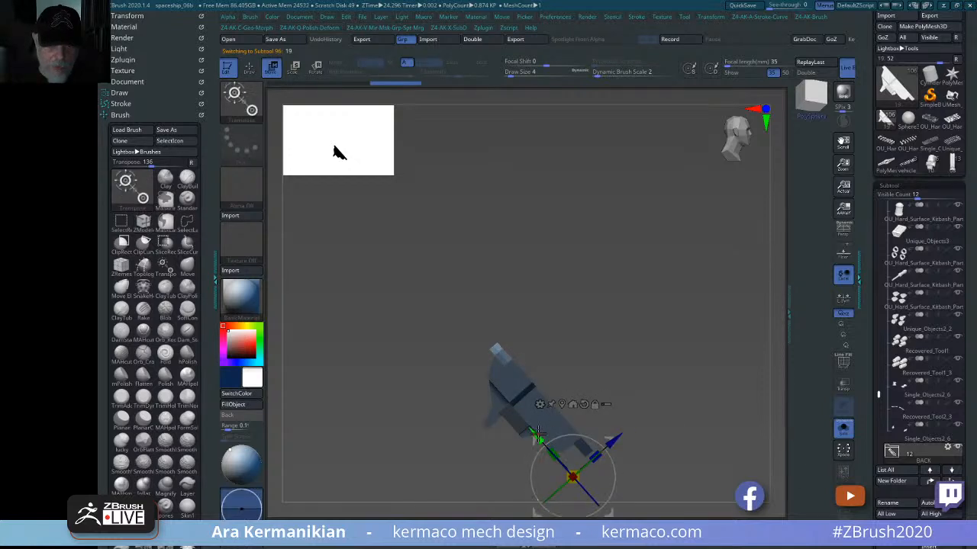
{"action": "left_click_drag", "start_coordinate": [538, 433], "coordinate": [500, 397]}
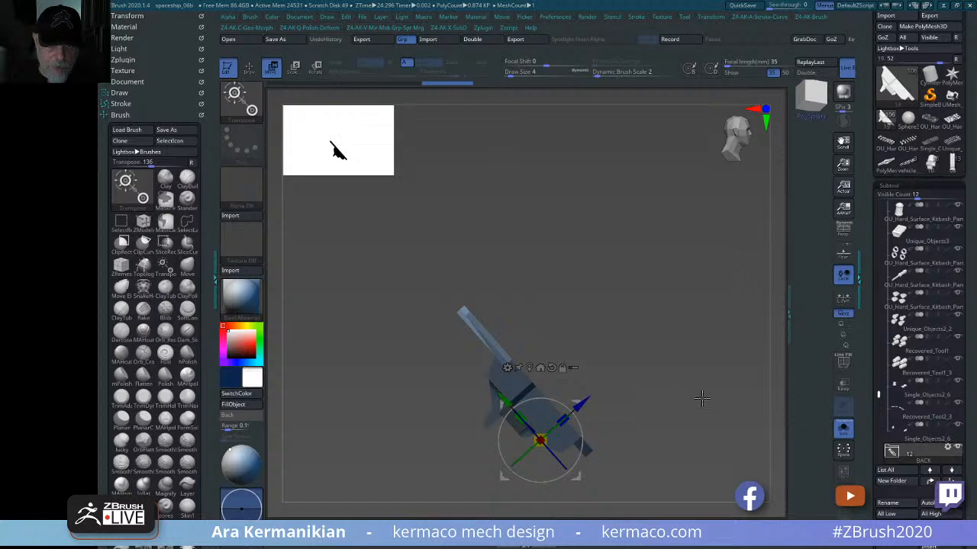
{"action": "left_click_drag", "start_coordinate": [701, 397], "coordinate": [645, 380]}
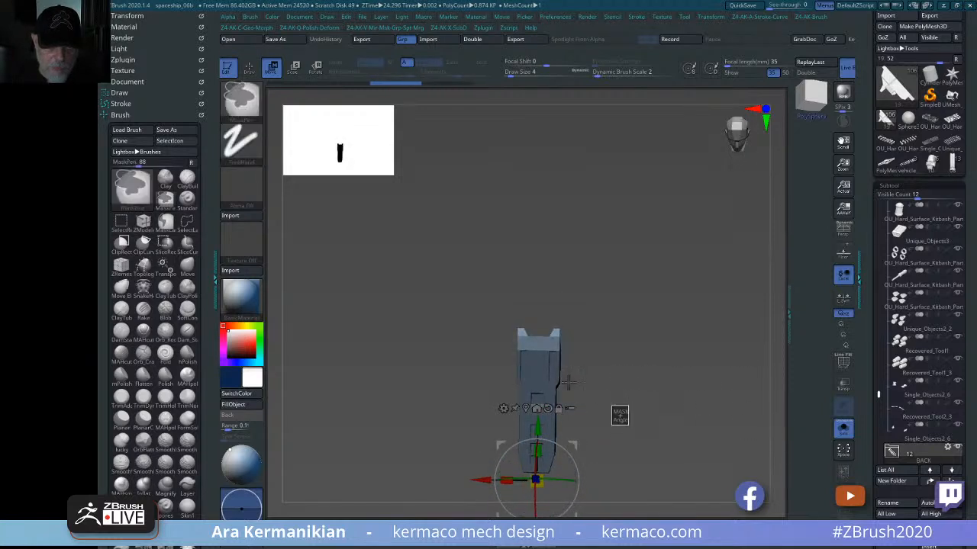
- Extend the mask to leave only the two end prongs free, lengthen them outward, and show the whole ship again
{"action": "mouse_move", "coordinate": [629, 425]}
{"action": "left_mouse_down", "text": "ctrl"}
{"action": "mouse_move", "coordinate": [453, 342]}
{"action": "mouse_move", "coordinate": [455, 334]}
{"action": "left_mouse_up", "text": "ctrl"}
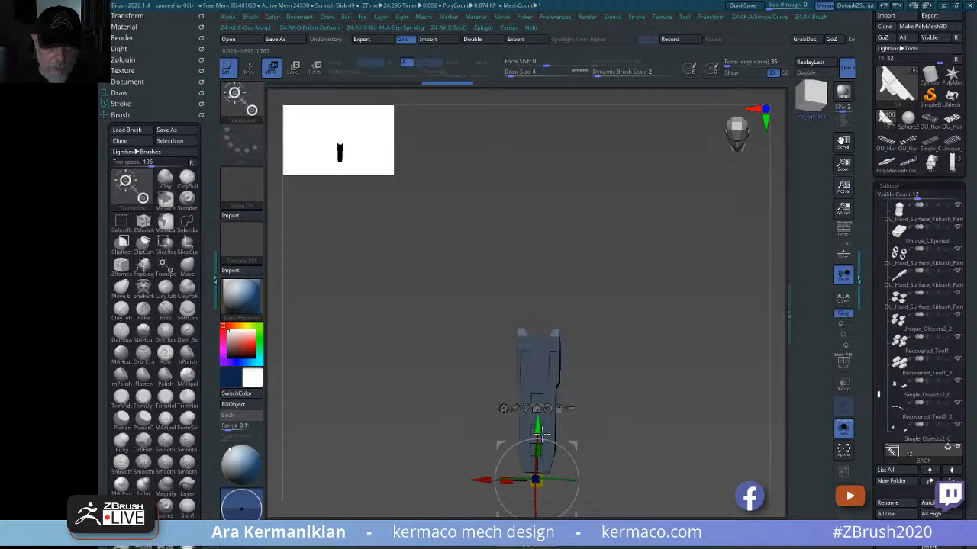
{"action": "left_click_drag", "start_coordinate": [538, 430], "coordinate": [540, 365]}
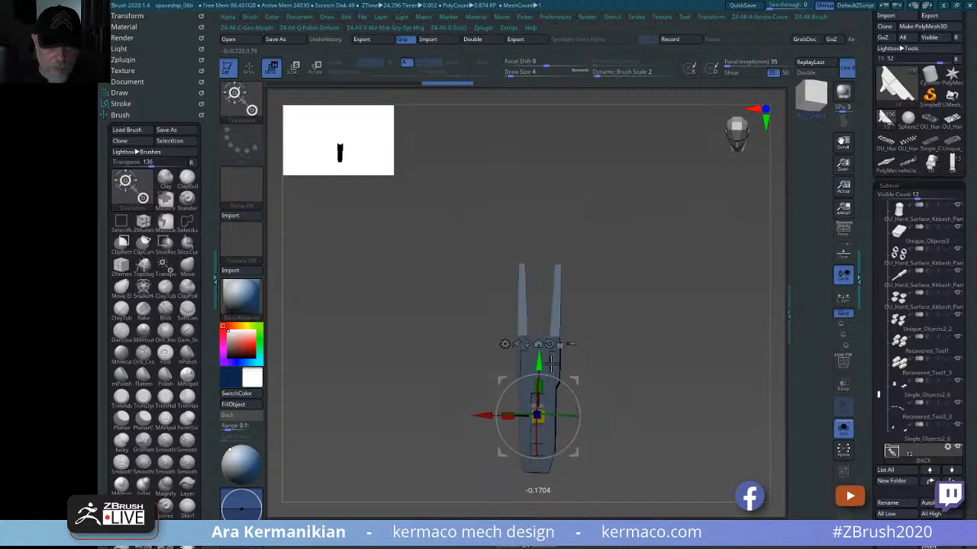
{"action": "left_click", "coordinate": [843, 428]}
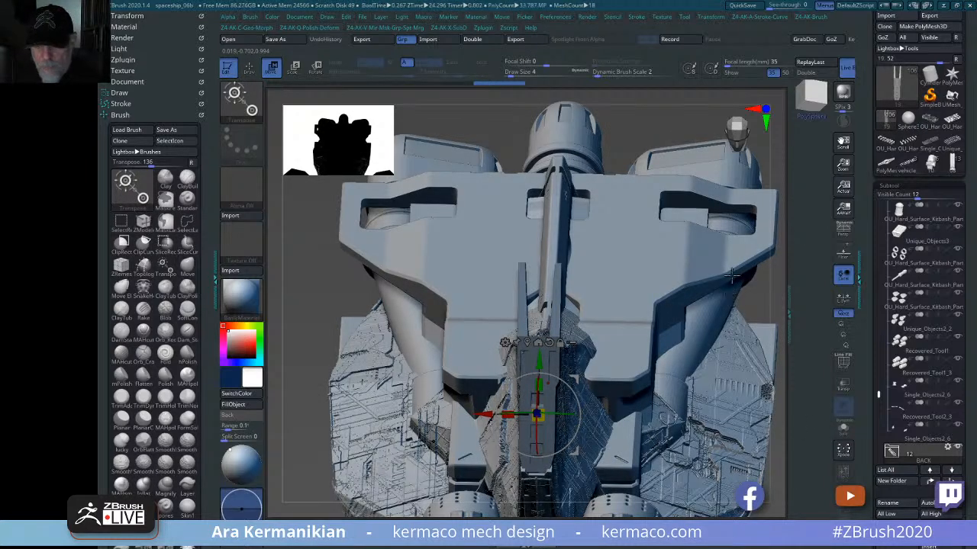
- Adjust the two prongs' length and position at the upper fin's peak
{"action": "key", "text": "f"}
{"action": "key", "text": "f"}
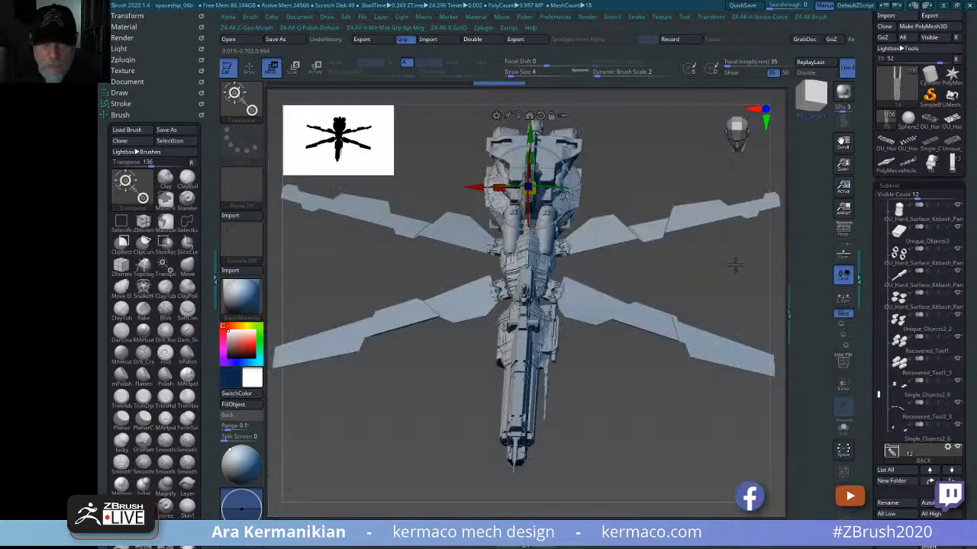
{"action": "left_click_drag", "start_coordinate": [720, 283], "coordinate": [730, 232]}
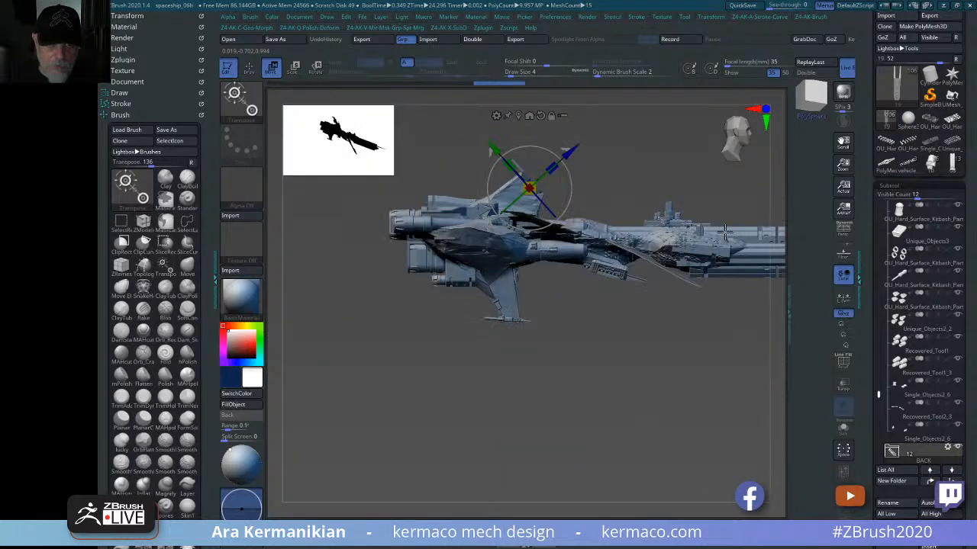
{"action": "left_click_drag", "start_coordinate": [679, 172], "coordinate": [712, 261], "text": "alt"}
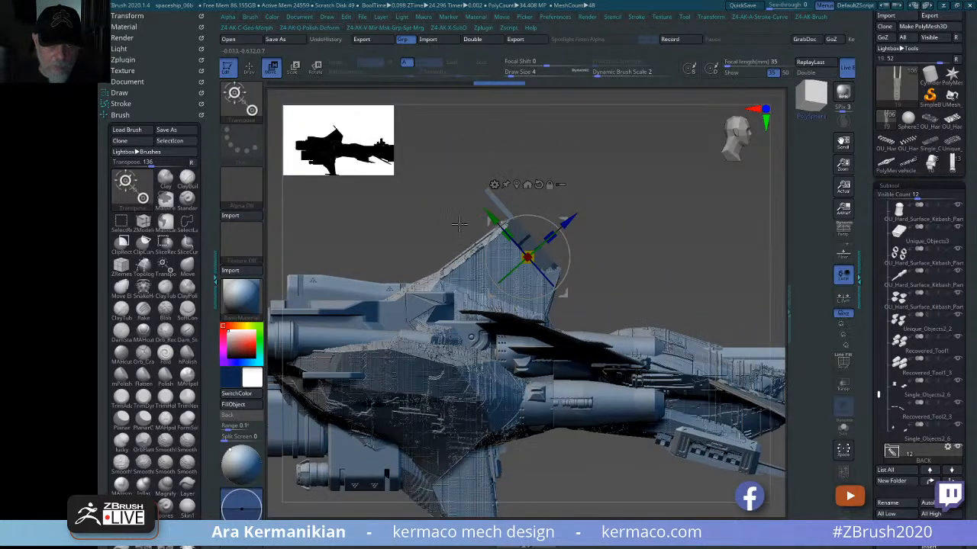
{"action": "left_click_drag", "start_coordinate": [490, 218], "coordinate": [469, 183]}
{"action": "left_click_drag", "start_coordinate": [542, 191], "coordinate": [548, 186]}
{"action": "left_click_drag", "start_coordinate": [674, 272], "coordinate": [718, 315], "text": "alt"}
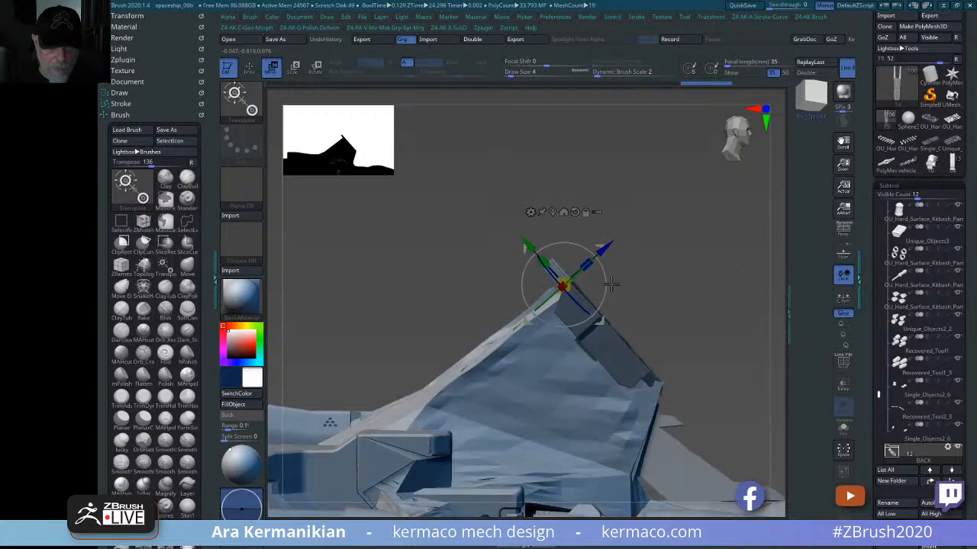
- Try rotating the upper fin's prongs by about 19 degrees, and undo the rotation
{"action": "left_click_drag", "start_coordinate": [606, 277], "coordinate": [594, 264]}
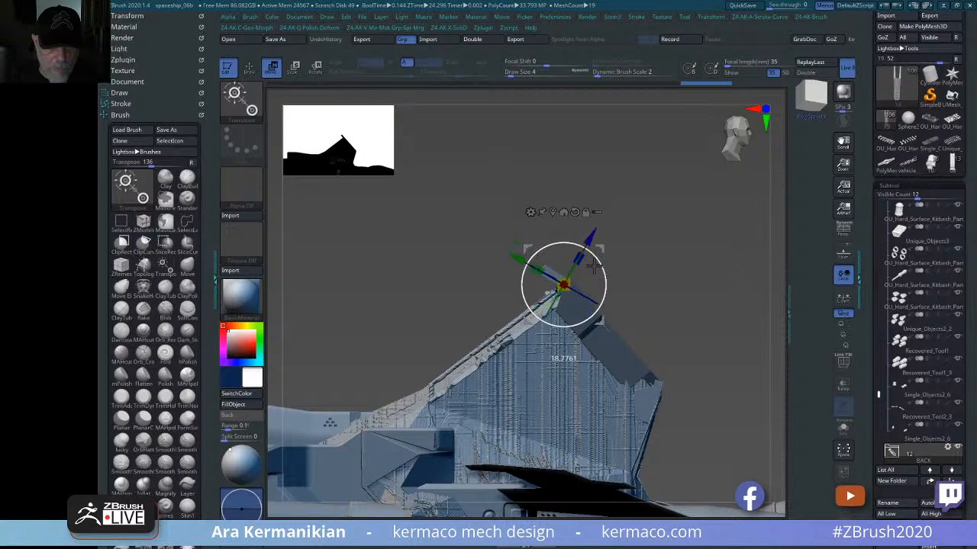
{"action": "key", "text": "ctrl+z"}
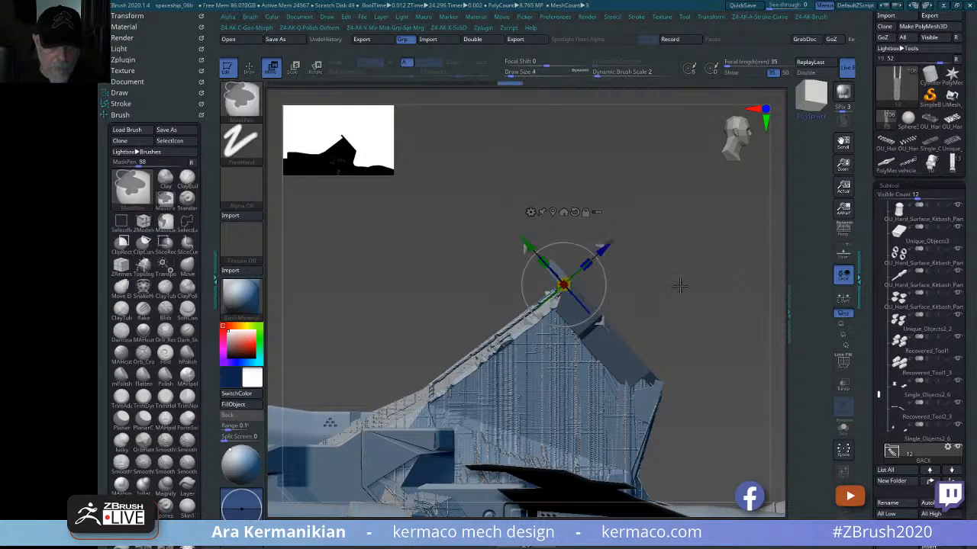
{"action": "left_click_drag", "start_coordinate": [666, 328], "coordinate": [674, 252], "text": "alt"}
{"action": "mouse_move", "coordinate": [732, 260]}
{"action": "left_mouse_down", "text": "alt"}
{"action": "mouse_move", "coordinate": [723, 253]}
{"action": "mouse_move", "coordinate": [703, 264]}
{"action": "mouse_move", "coordinate": [716, 255]}
{"action": "mouse_move", "coordinate": [746, 266]}
{"action": "mouse_move", "coordinate": [689, 218]}
{"action": "mouse_move", "coordinate": [678, 225]}
{"action": "mouse_move", "coordinate": [705, 208]}
{"action": "mouse_move", "coordinate": [617, 192]}
{"action": "mouse_move", "coordinate": [639, 155]}
{"action": "mouse_move", "coordinate": [683, 180]}
{"action": "mouse_move", "coordinate": [630, 170]}
{"action": "mouse_move", "coordinate": [614, 190]}
{"action": "mouse_move", "coordinate": [636, 173]}
{"action": "mouse_move", "coordinate": [715, 203]}
{"action": "mouse_move", "coordinate": [655, 204]}
{"action": "left_mouse_up", "text": "alt"}
{"action": "key", "text": "q"}
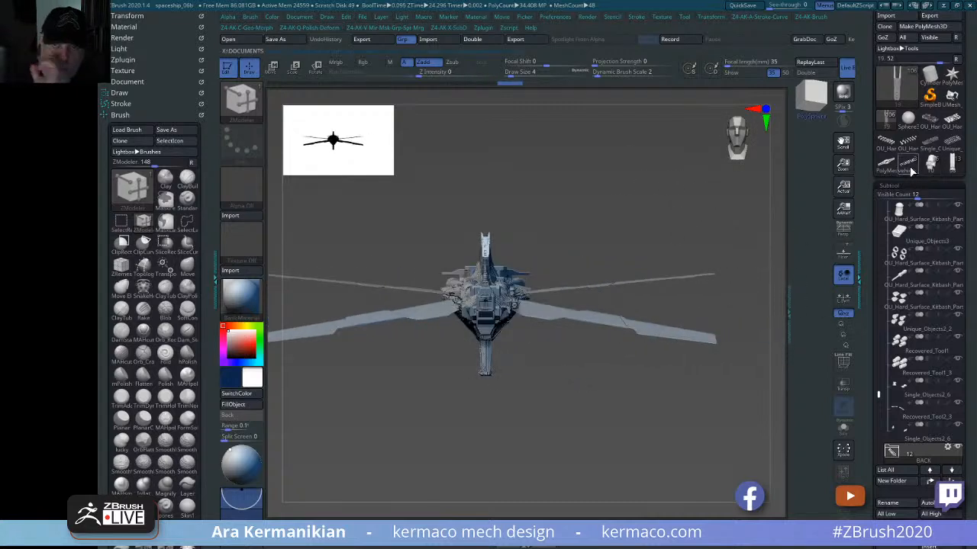
- Switch to the vehicle_attachment_kit_pack tool and bring its rows of parts into view
{"action": "mouse_move", "coordinate": [910, 170]}
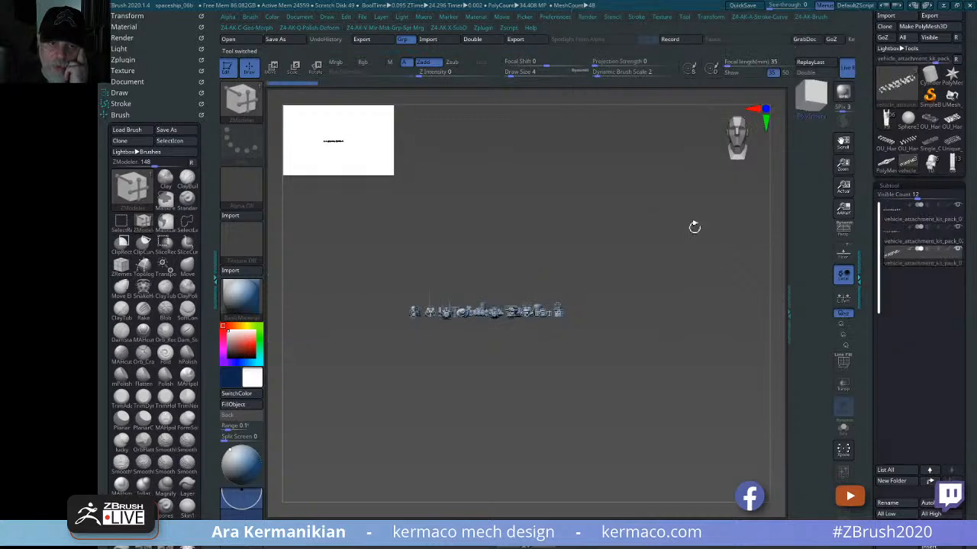
{"action": "left_click_drag", "start_coordinate": [695, 227], "coordinate": [704, 374]}
{"action": "left_click_drag", "start_coordinate": [592, 373], "coordinate": [435, 332], "text": "alt"}
{"action": "left_click_drag", "start_coordinate": [587, 426], "coordinate": [625, 456]}
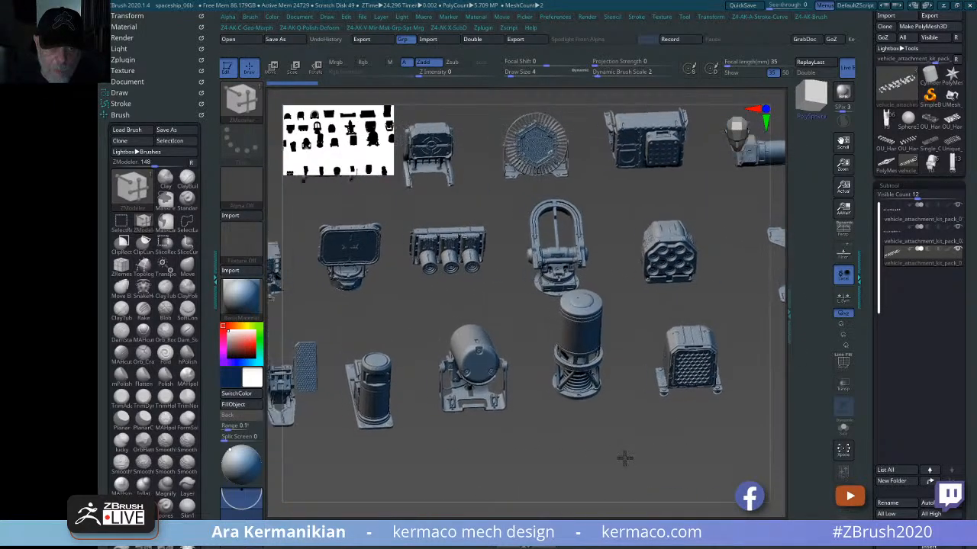
{"action": "left_click_drag", "start_coordinate": [656, 321], "coordinate": [589, 205]}
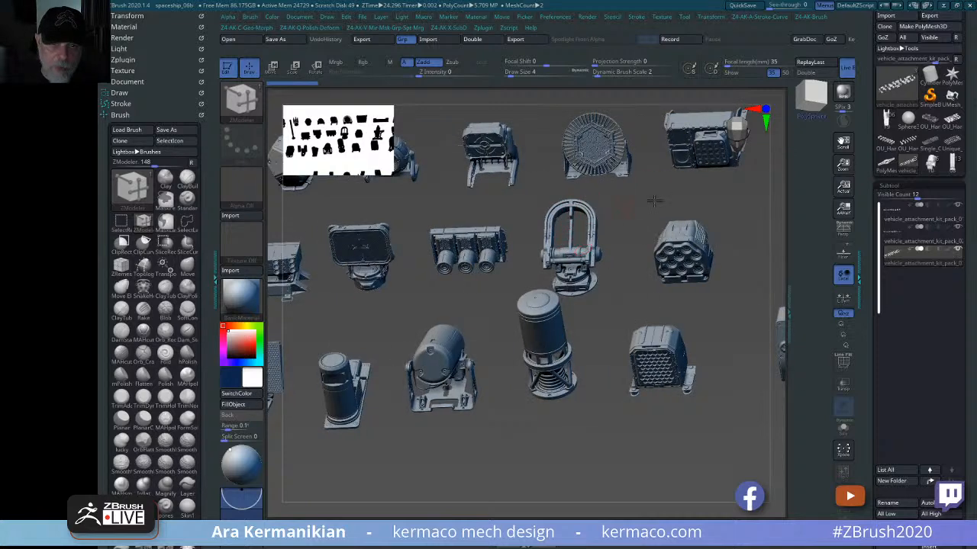
{"action": "left_click_drag", "start_coordinate": [653, 201], "coordinate": [550, 346]}
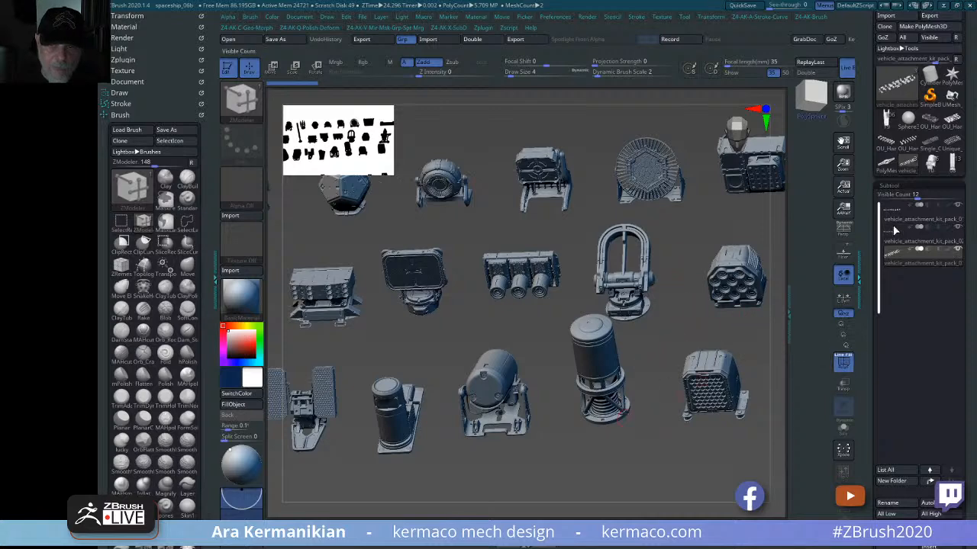
- Select the vehicle_attachment_kit_pack_01 subtool and examine the kit parts with PolyFrame displayed
{"action": "key", "text": "shift+f"}
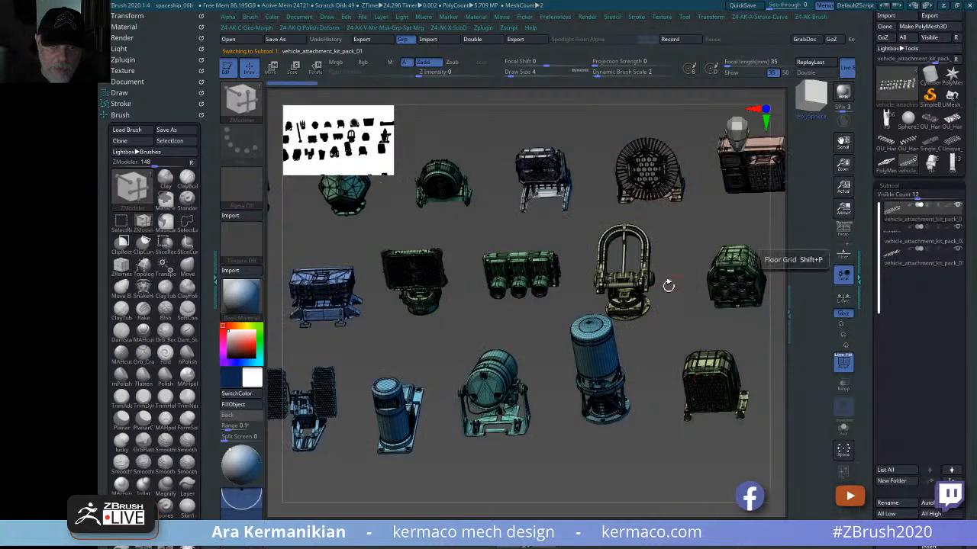
{"action": "left_click_drag", "start_coordinate": [644, 338], "coordinate": [704, 321], "text": "alt"}
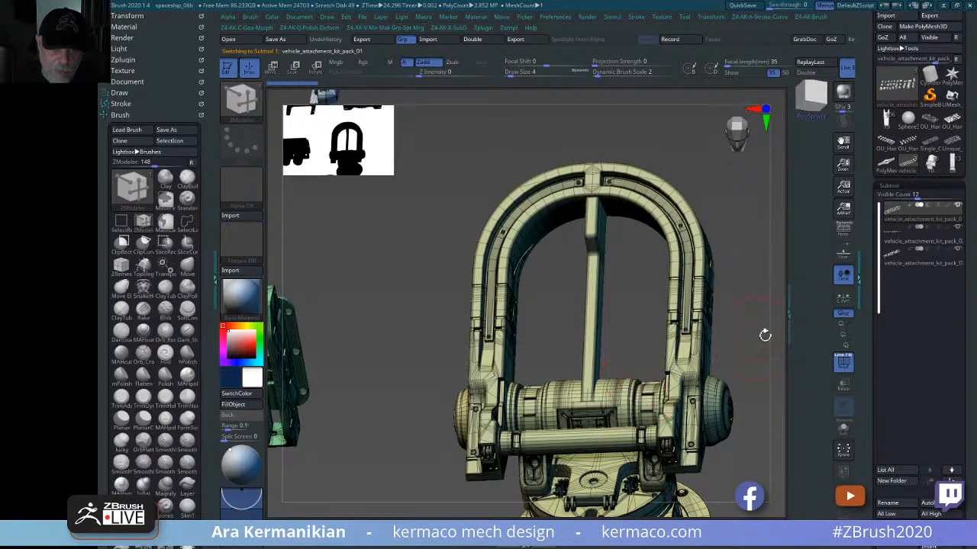
{"action": "left_click_drag", "start_coordinate": [765, 335], "coordinate": [618, 392], "text": "alt"}
{"action": "left_click_drag", "start_coordinate": [562, 484], "coordinate": [732, 349], "text": "alt"}
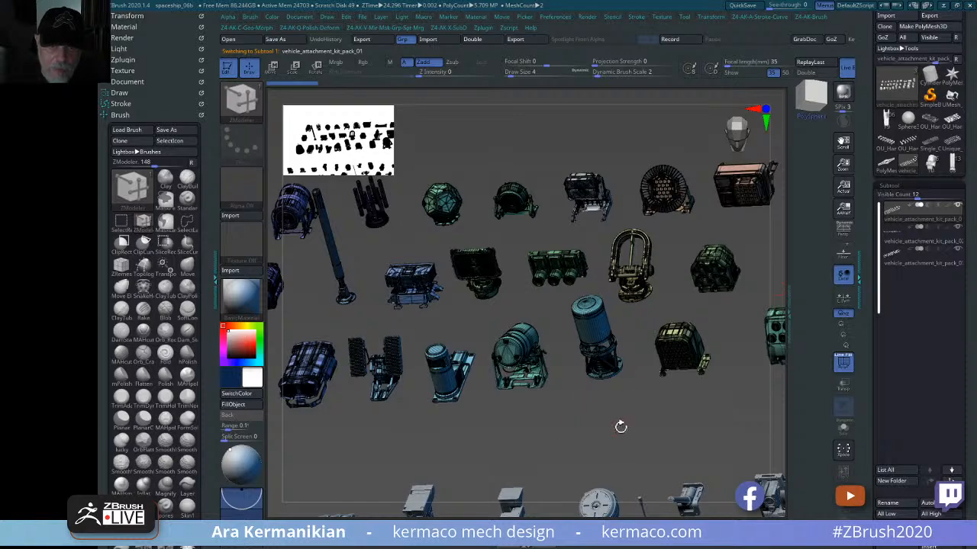
{"action": "left_click_drag", "start_coordinate": [620, 427], "coordinate": [655, 380]}
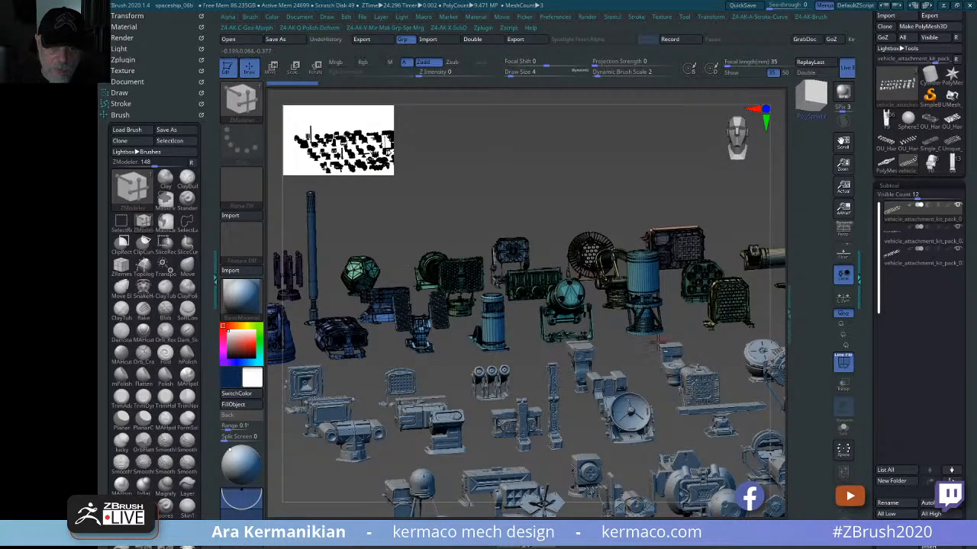
{"action": "mouse_move", "coordinate": [617, 336]}
{"action": "left_mouse_down"}
{"action": "mouse_move", "coordinate": [732, 254]}
{"action": "mouse_move", "coordinate": [603, 331]}
{"action": "left_mouse_up"}
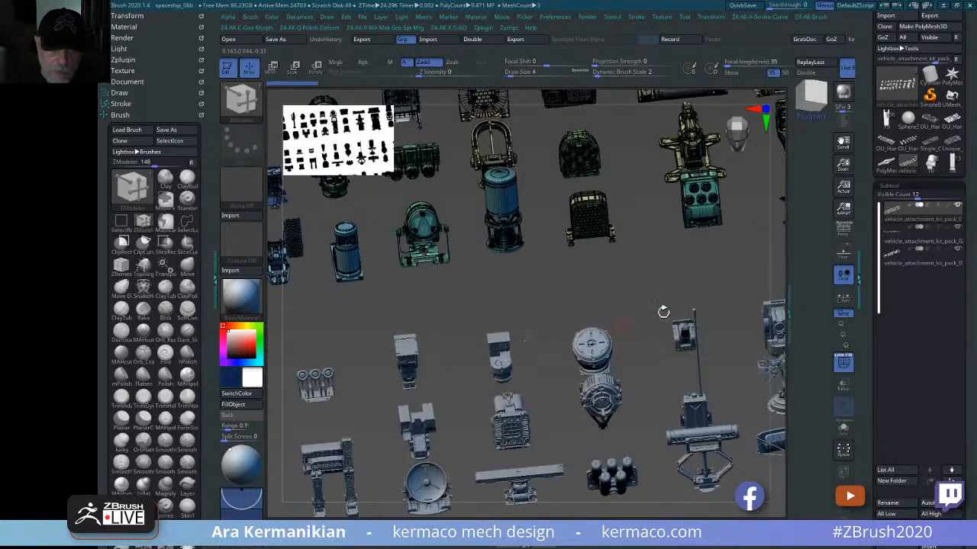
{"action": "left_click_drag", "start_coordinate": [663, 311], "coordinate": [661, 266]}
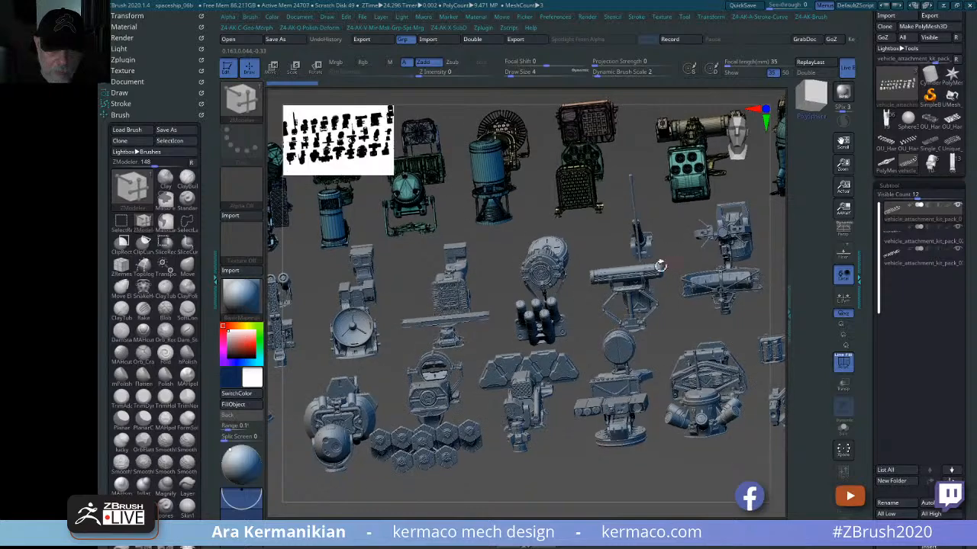
{"action": "left_click_drag", "start_coordinate": [518, 228], "coordinate": [760, 310]}
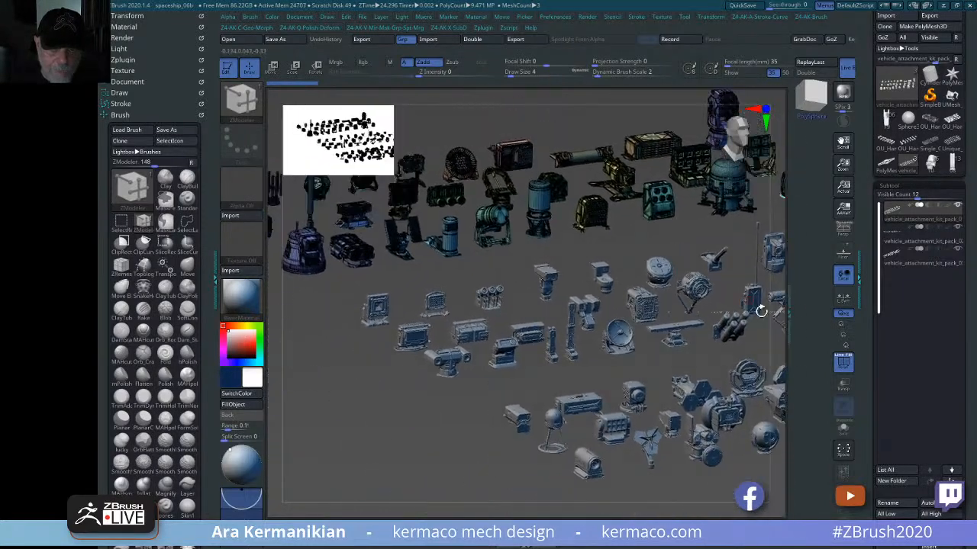
- Turn off PolyFrame and examine the kit's antennas, launchers and sensor parts in close-up
{"action": "left_click", "coordinate": [852, 334]}
{"action": "left_click_drag", "start_coordinate": [609, 249], "coordinate": [697, 263]}
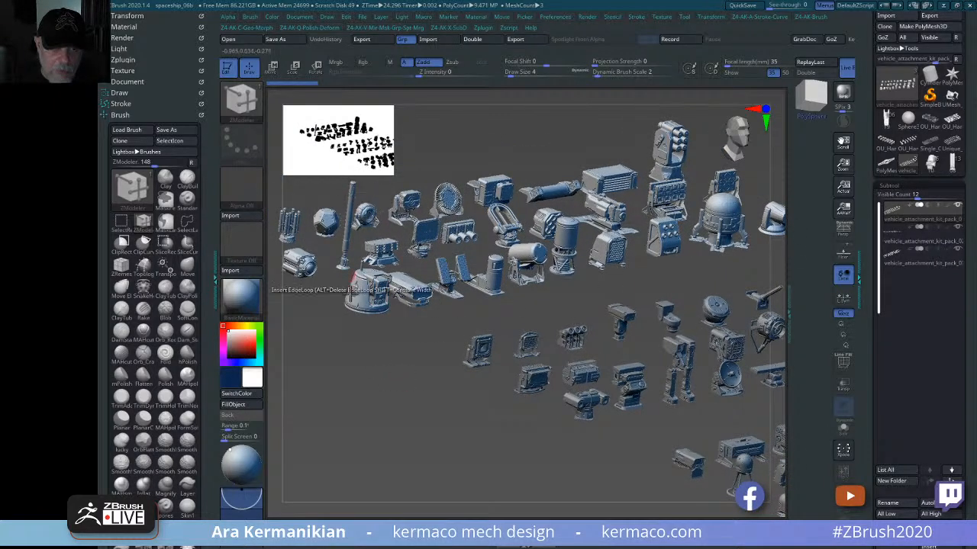
{"action": "left_click_drag", "start_coordinate": [446, 434], "coordinate": [444, 490]}
{"action": "left_click_drag", "start_coordinate": [327, 437], "coordinate": [602, 420]}
{"action": "left_click_drag", "start_coordinate": [690, 364], "coordinate": [511, 373], "text": "alt"}
{"action": "left_click_drag", "start_coordinate": [447, 389], "coordinate": [552, 408], "text": "alt"}
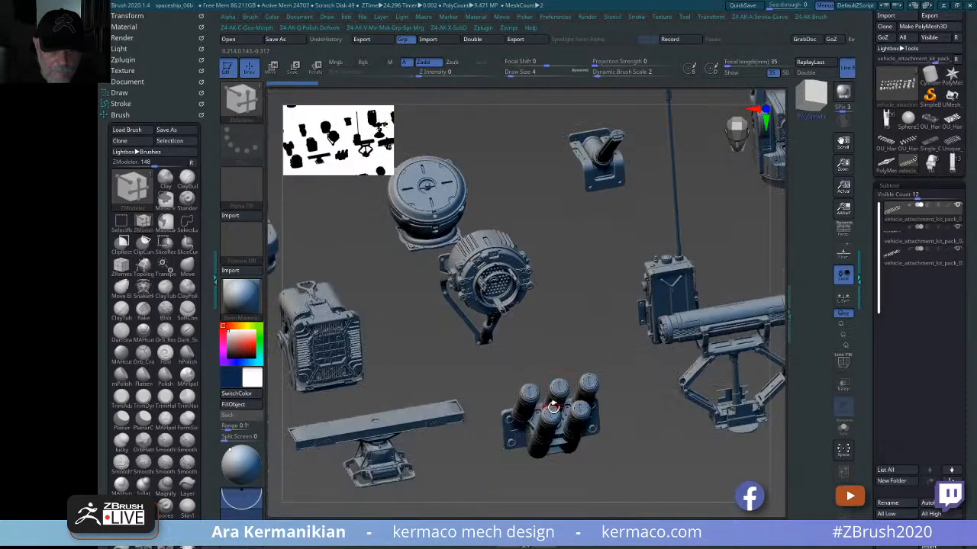
{"action": "left_click_drag", "start_coordinate": [586, 467], "coordinate": [484, 325]}
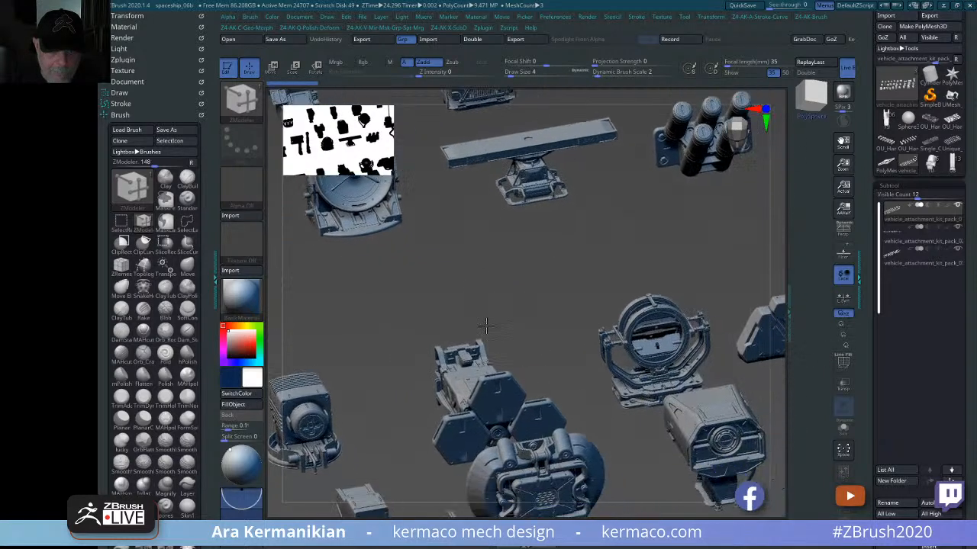
{"action": "left_click_drag", "start_coordinate": [627, 477], "coordinate": [635, 242], "text": "alt"}
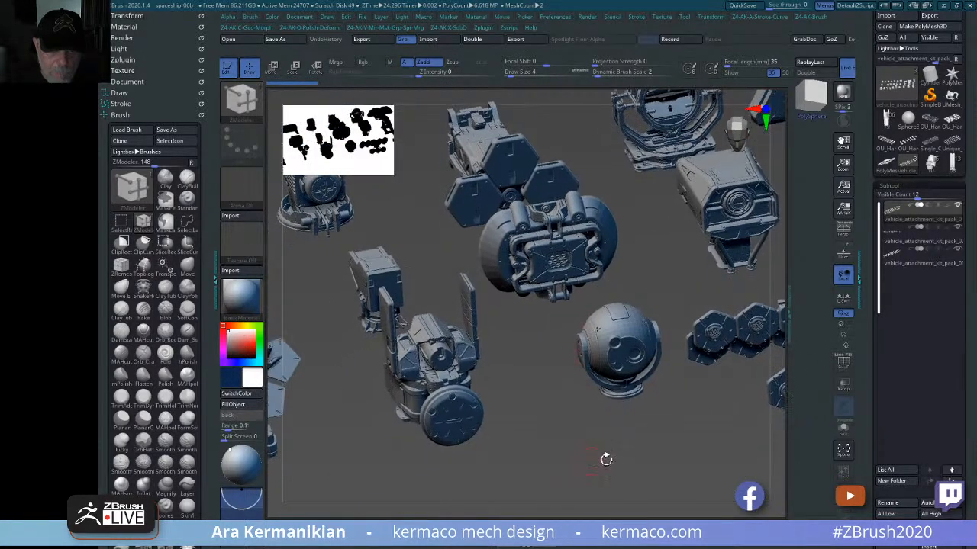
- Select the vehicle_attachment_kit_pack_03 subtool and isolate the antenna with three pentagonal panels, hiding the subtool's other parts
{"action": "left_click_drag", "start_coordinate": [578, 444], "coordinate": [561, 424], "text": "alt"}
{"action": "left_click", "coordinate": [582, 360], "text": "alt"}
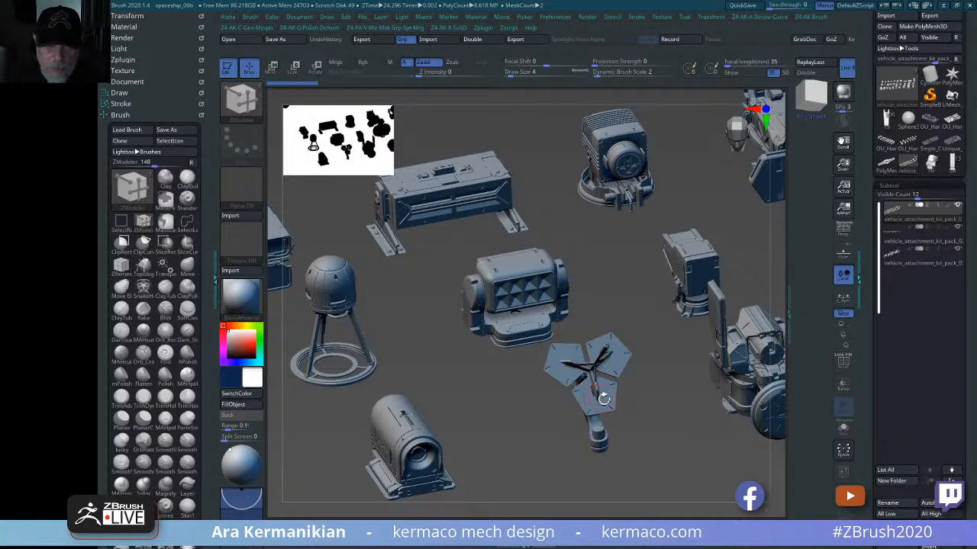
{"action": "left_click_drag", "start_coordinate": [658, 455], "coordinate": [547, 336], "text": "alt"}
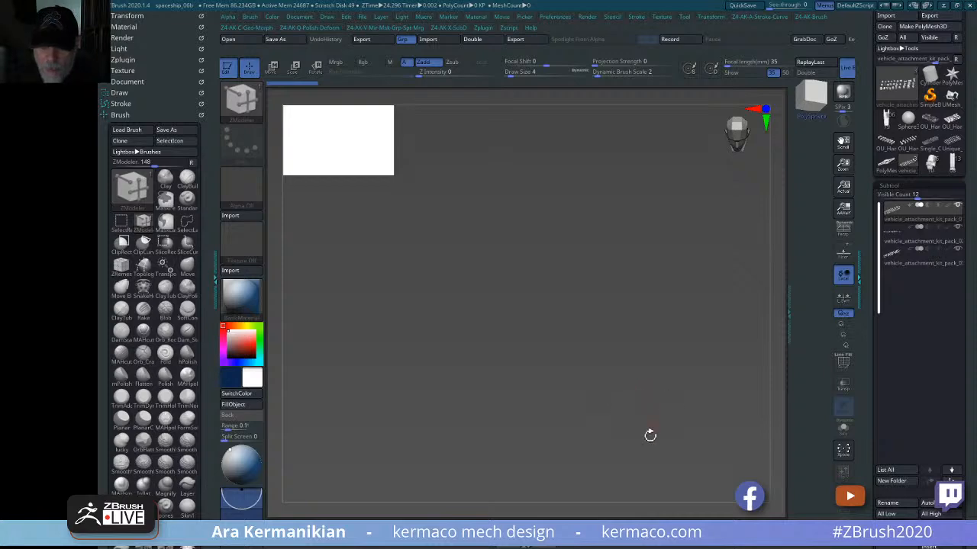
{"action": "left_click_drag", "start_coordinate": [593, 398], "coordinate": [625, 382]}
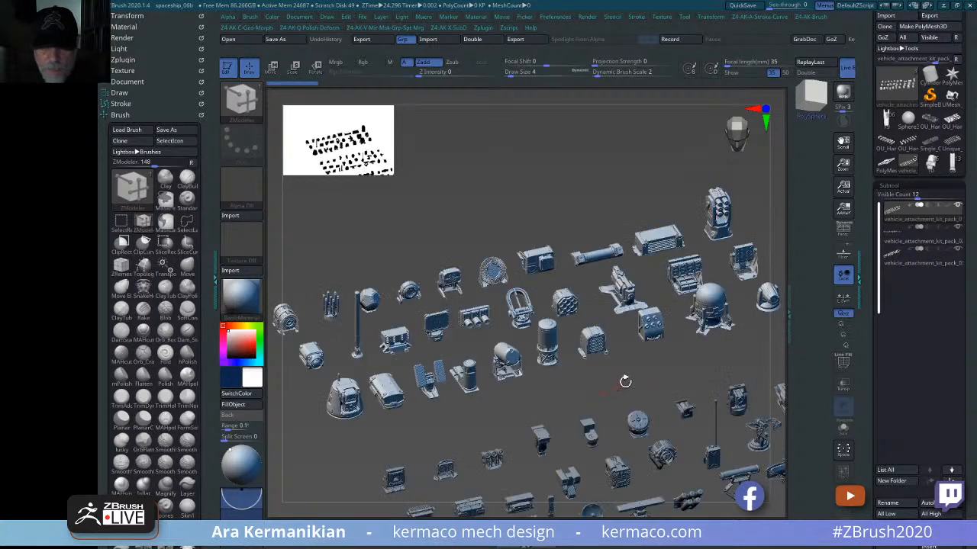
{"action": "left_click_drag", "start_coordinate": [636, 334], "coordinate": [519, 332]}
{"action": "key", "text": "ctrl+shift"}
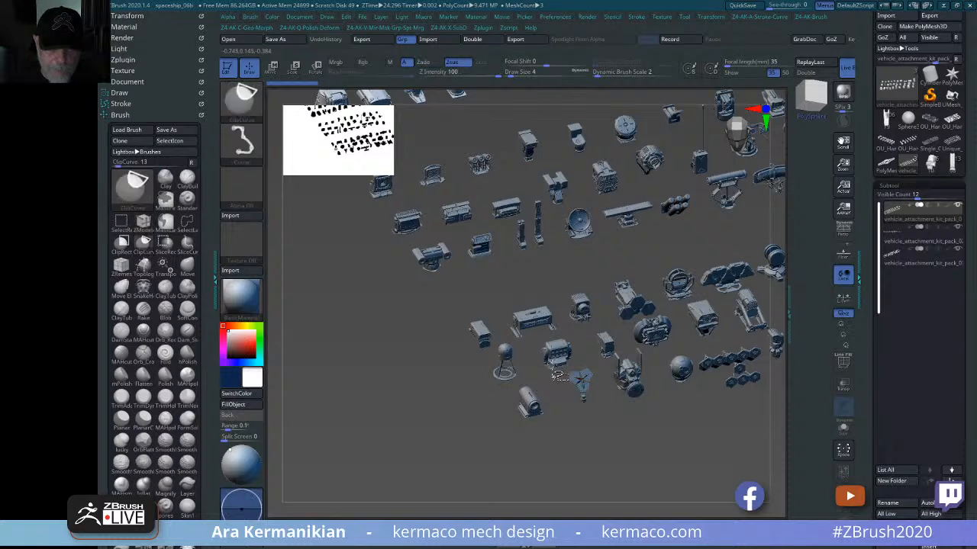
{"action": "mouse_move", "coordinate": [582, 406]}
{"action": "left_mouse_down", "text": "ctrl+shift"}
{"action": "mouse_move", "coordinate": [614, 445]}
{"action": "mouse_move", "coordinate": [609, 414]}
{"action": "left_mouse_up", "text": "ctrl+shift"}
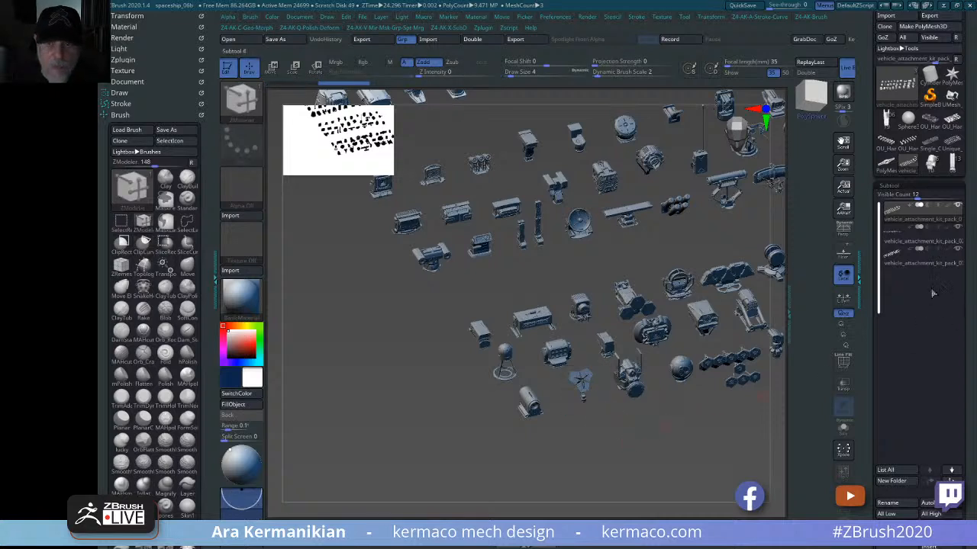
{"action": "left_click", "coordinate": [931, 264]}
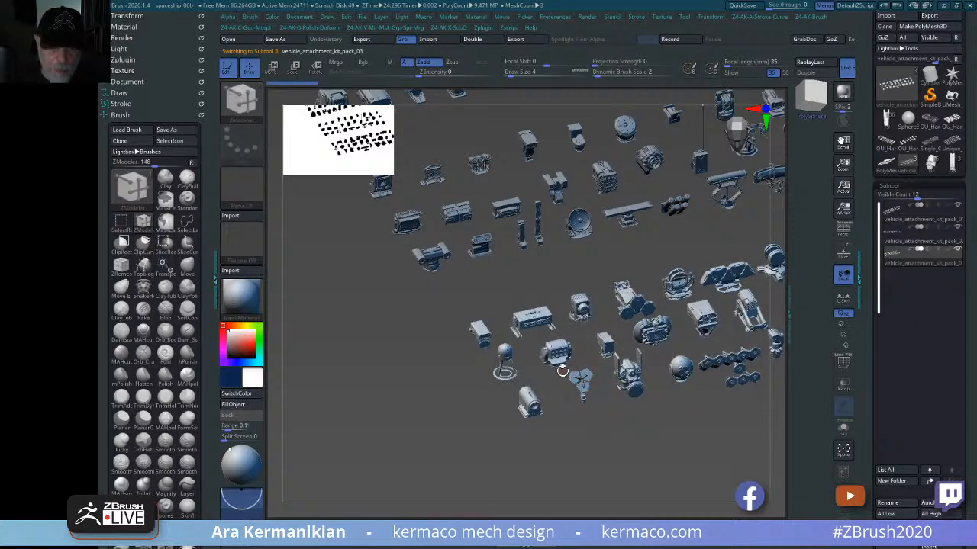
{"action": "key", "text": "ctrl+shift"}
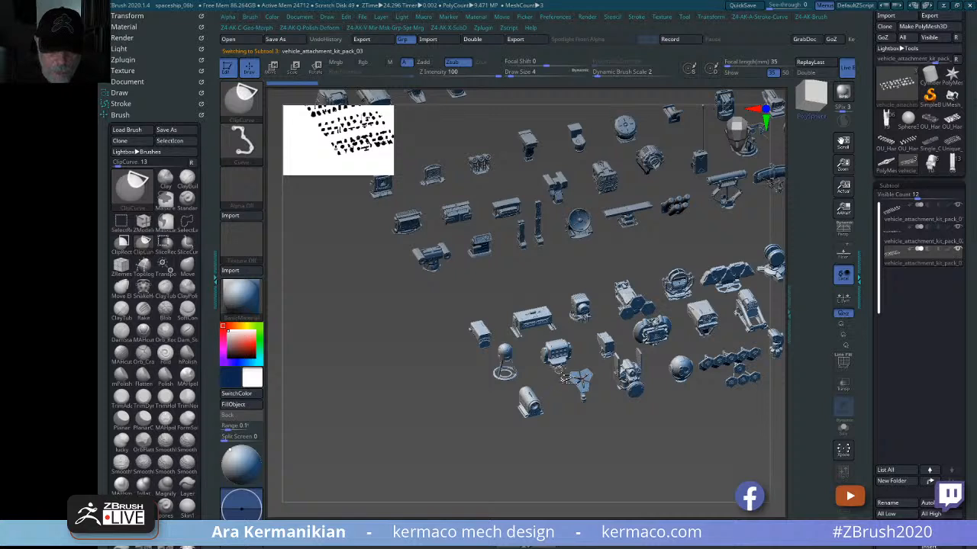
{"action": "left_click_drag", "start_coordinate": [605, 416], "coordinate": [600, 409], "text": "ctrl+shift"}
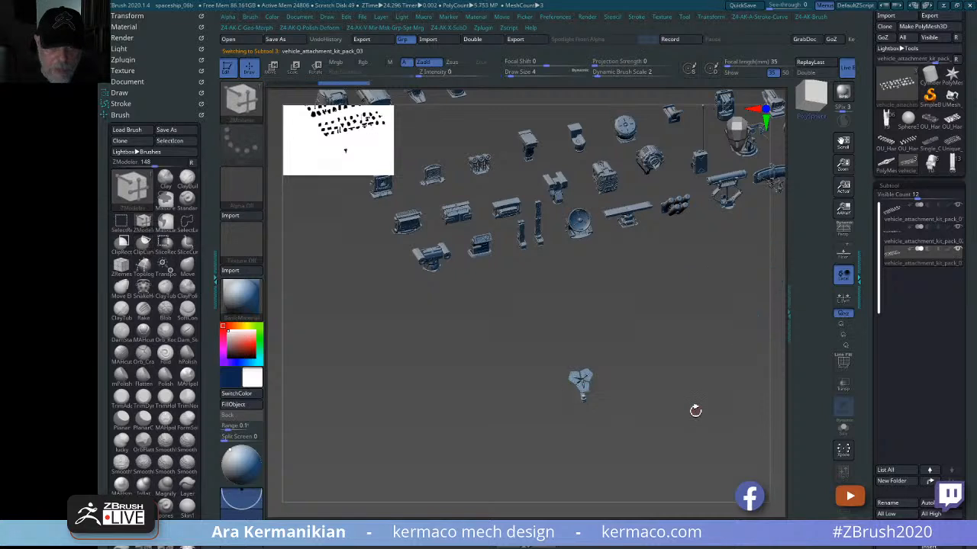
- Create a separate subtool from the isolated three-panel antenna with Kitbash Duplicate
{"action": "left_click_drag", "start_coordinate": [667, 387], "coordinate": [677, 365]}
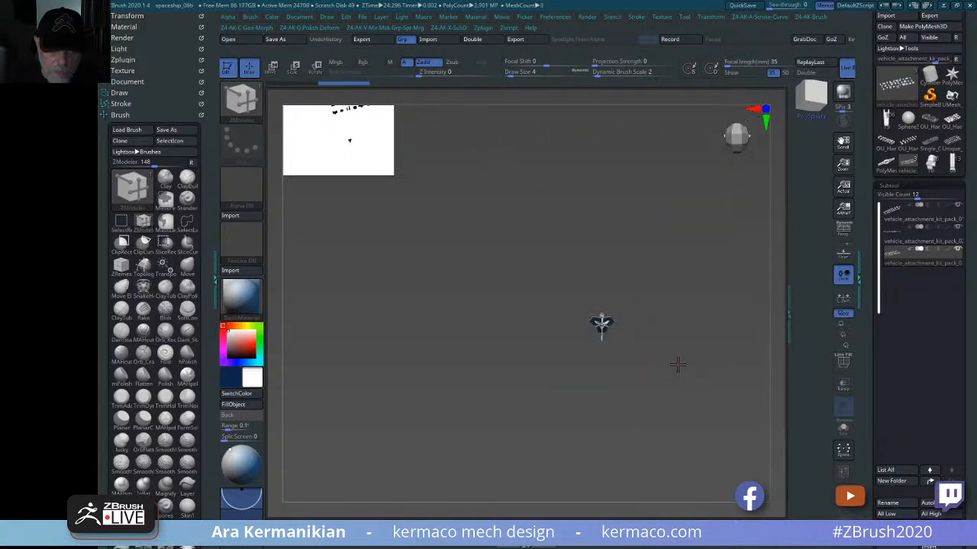
{"action": "key", "text": "ctrl+shift"}
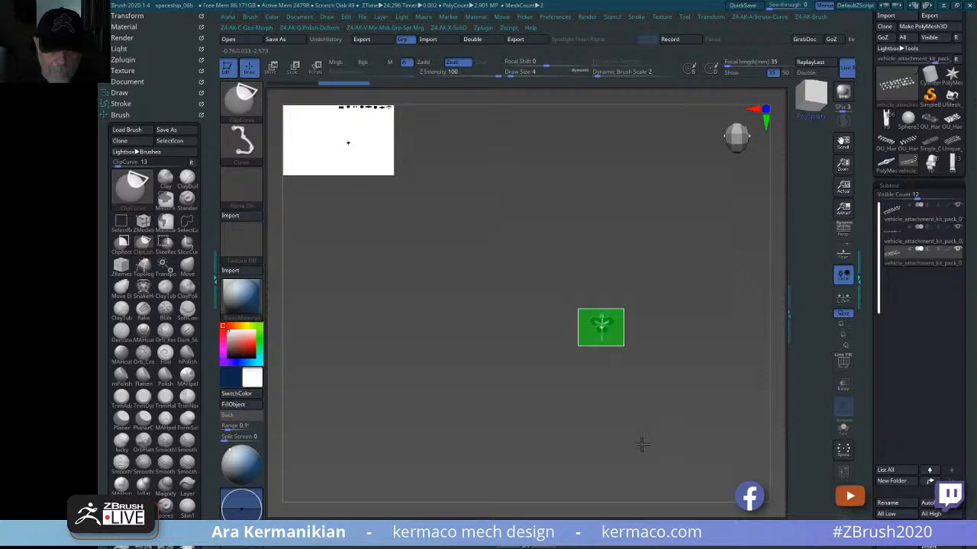
{"action": "left_click_drag", "start_coordinate": [655, 423], "coordinate": [666, 379]}
{"action": "key", "text": "ctrl+a"}
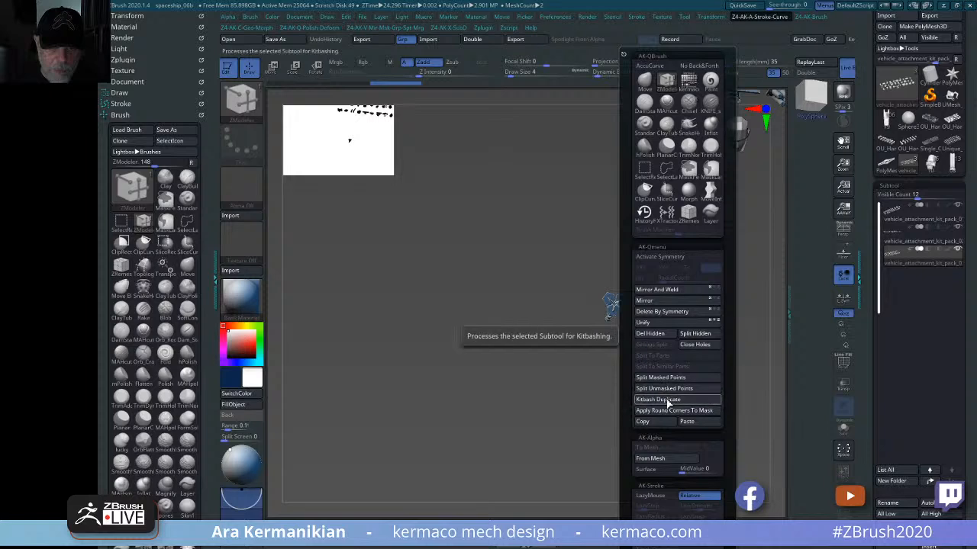
{"action": "left_click", "coordinate": [668, 402]}
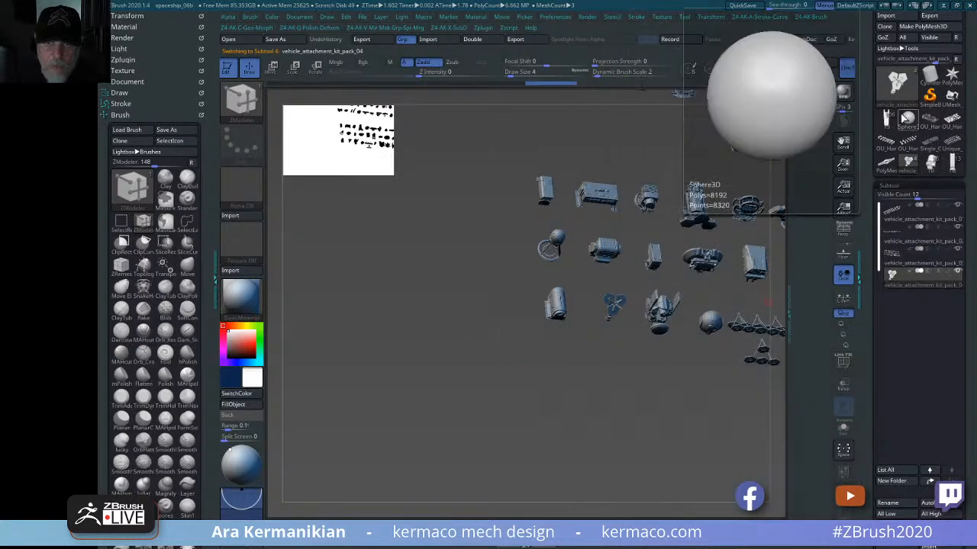
- Switch to the spaceship tool and paste the three-panel antenna into it as a new subtool
{"action": "left_click", "coordinate": [886, 121]}
{"action": "key", "text": "ctrl+a"}
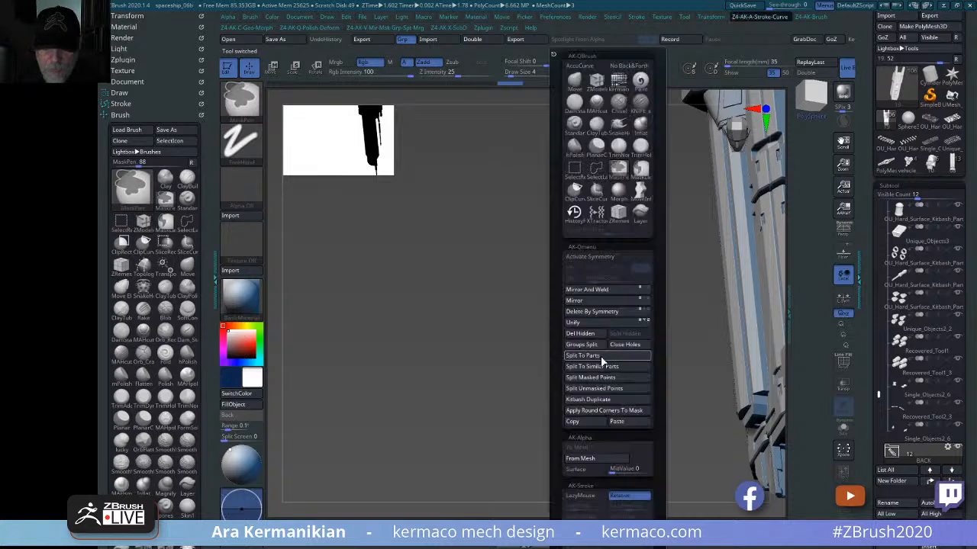
{"action": "left_click", "coordinate": [630, 424]}
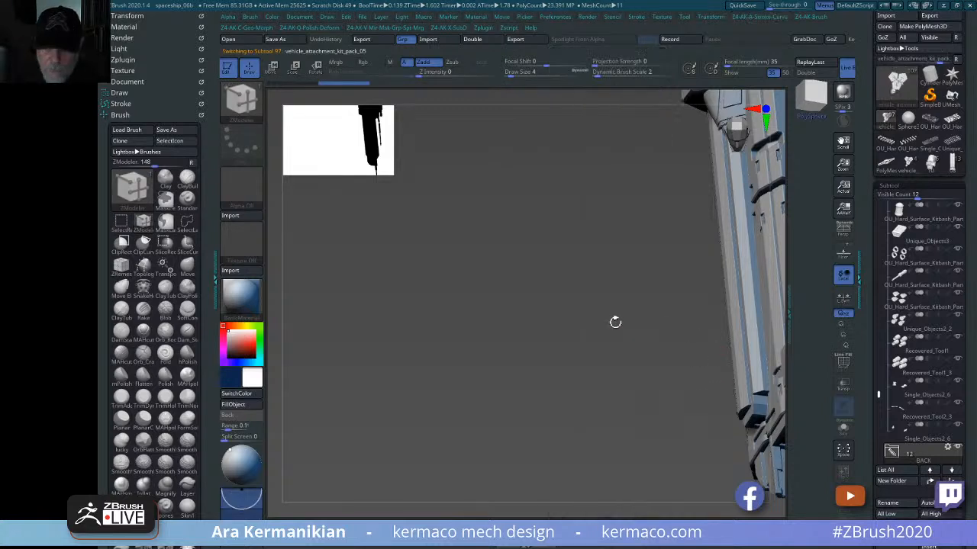
- Resize and centre the pasted antenna on the spaceship with Unify, and check it from the side
{"action": "left_click_drag", "start_coordinate": [627, 323], "coordinate": [670, 327]}
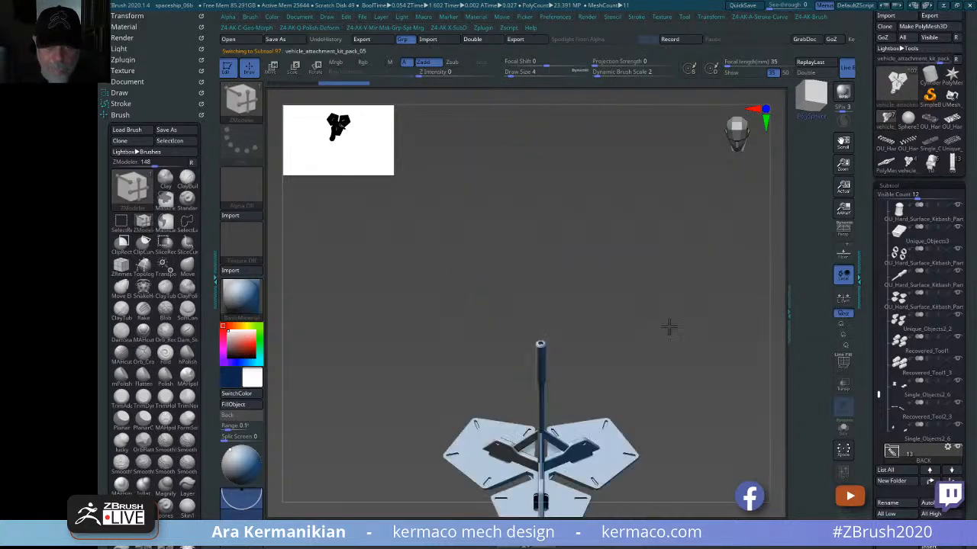
{"action": "key", "text": "ctrl+a"}
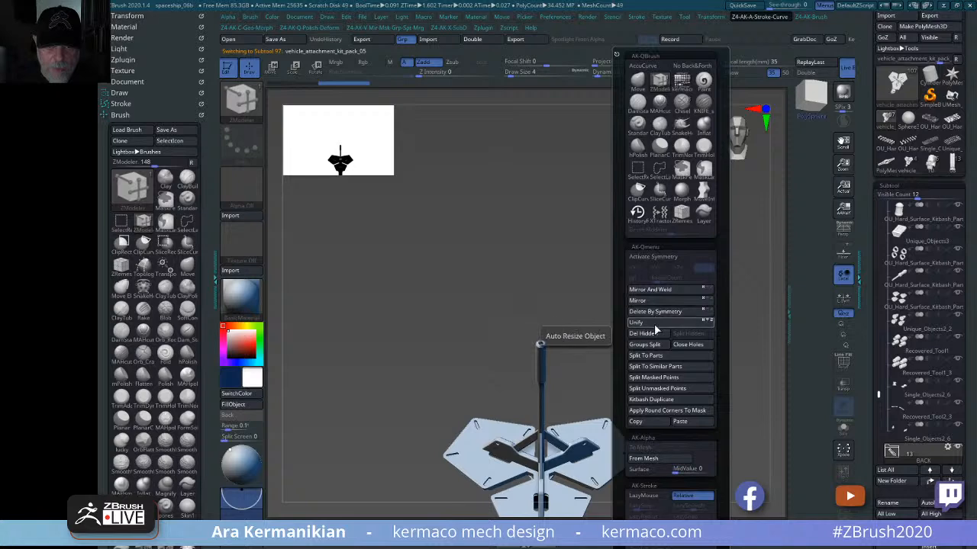
{"action": "left_click", "coordinate": [686, 344]}
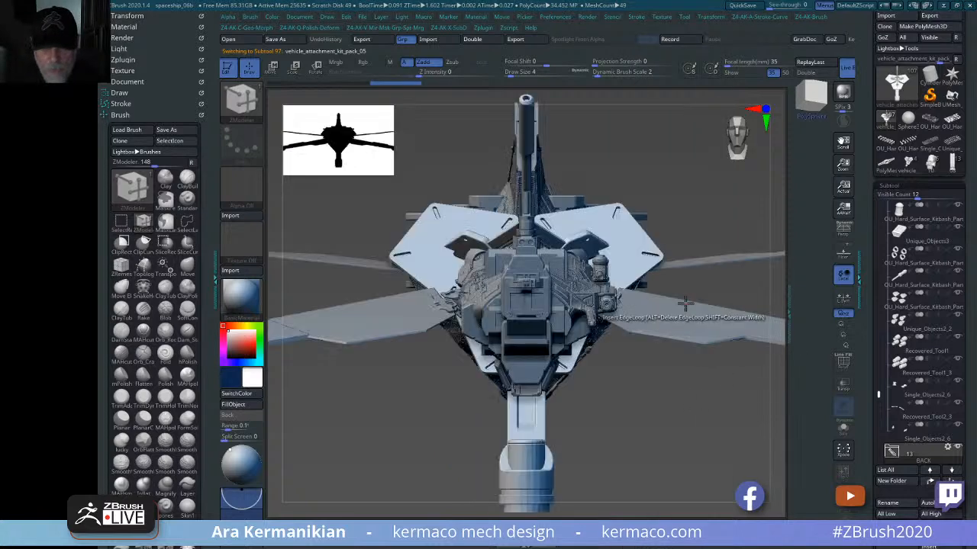
{"action": "left_click_drag", "start_coordinate": [689, 422], "coordinate": [654, 426]}
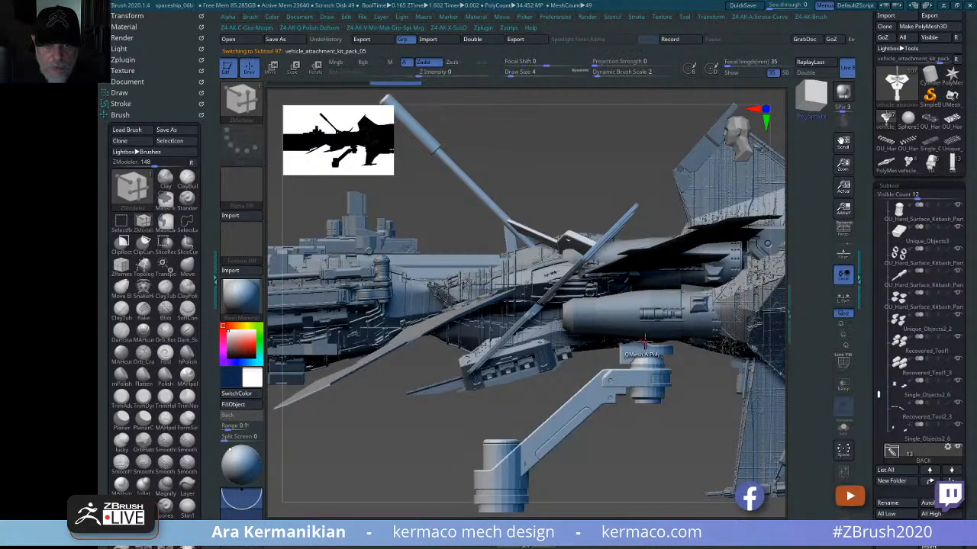
- Try moving the antenna, undo back through its Unify operation, and redo the Unify
{"action": "key", "text": "w"}
{"action": "left_click_drag", "start_coordinate": [529, 263], "coordinate": [546, 229]}
{"action": "key", "text": "ctrl+z"}
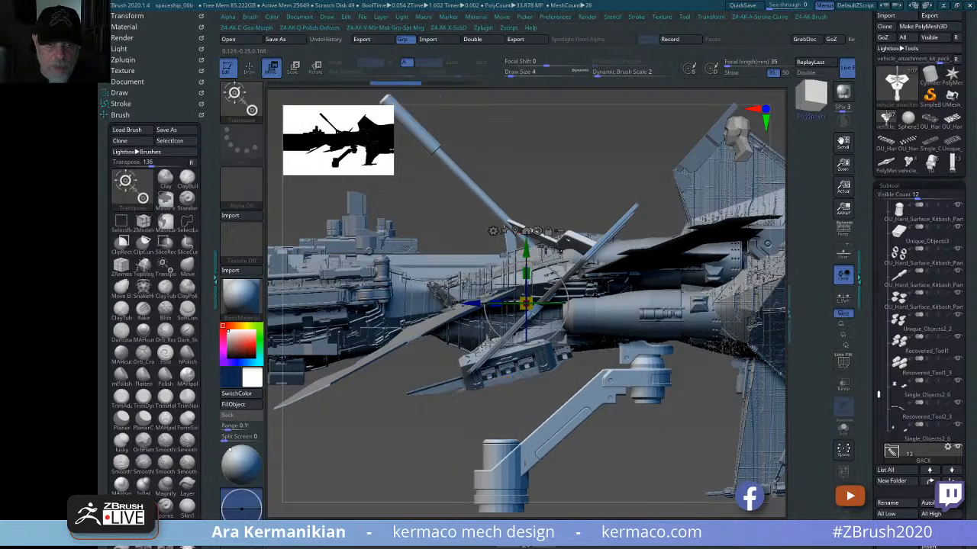
{"action": "key", "text": "ctrl+z"}
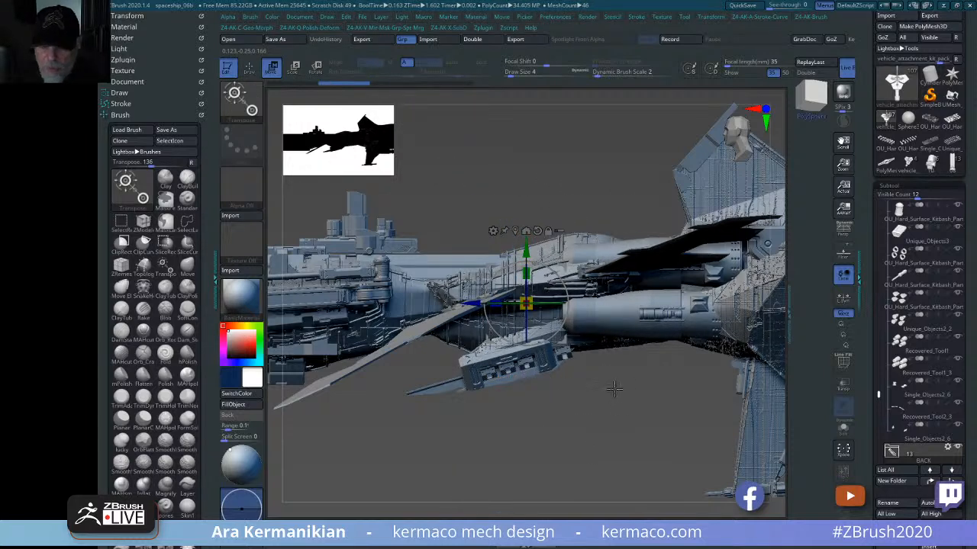
{"action": "key", "text": "ctrl+shift+z"}
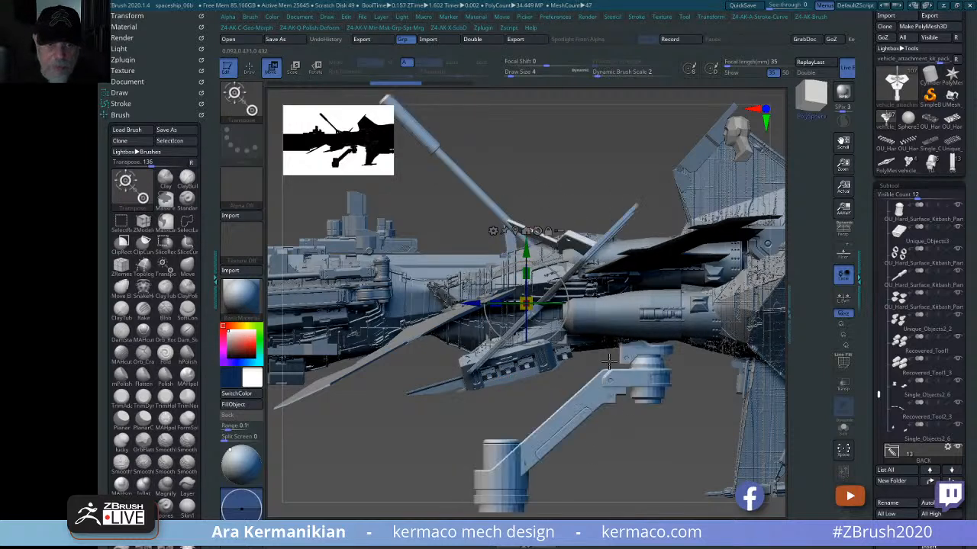
- Show only the antenna with Solo and align the transform gizmo with the direction of its rod
{"action": "left_click", "coordinate": [844, 429]}
{"action": "left_click_drag", "start_coordinate": [722, 455], "coordinate": [687, 323]}
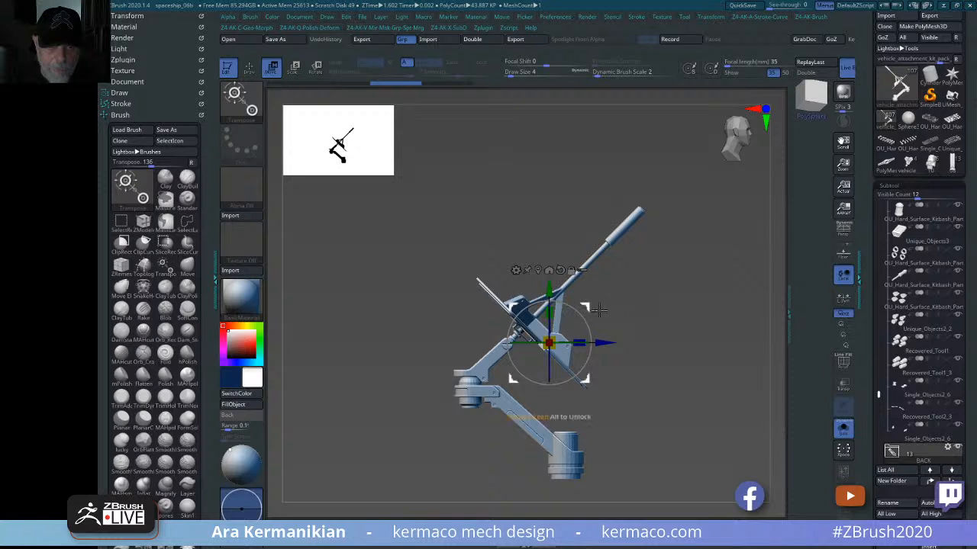
{"action": "left_click_drag", "start_coordinate": [592, 319], "coordinate": [491, 281]}
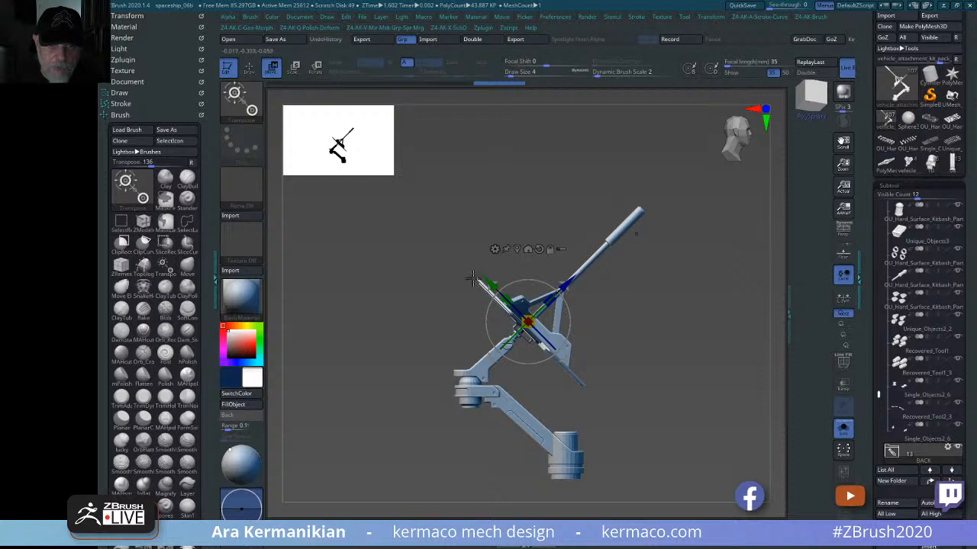
{"action": "left_click_drag", "start_coordinate": [690, 396], "coordinate": [506, 253]}
- Mask everything except the outer end of the antenna's rod and move that end outward along its axis to lengthen the rod
{"action": "mouse_move", "coordinate": [409, 195]}
{"action": "left_mouse_down", "text": "ctrl"}
{"action": "mouse_move", "coordinate": [453, 224]}
{"action": "mouse_move", "coordinate": [632, 431]}
{"action": "mouse_move", "coordinate": [603, 431]}
{"action": "mouse_move", "coordinate": [604, 421]}
{"action": "left_mouse_up", "text": "ctrl"}
{"action": "mouse_move", "coordinate": [605, 212]}
{"action": "left_mouse_down"}
{"action": "mouse_move", "coordinate": [679, 176]}
{"action": "mouse_move", "coordinate": [668, 186]}
{"action": "left_mouse_up"}
{"action": "mouse_move", "coordinate": [738, 293]}
{"action": "left_mouse_down"}
{"action": "mouse_move", "coordinate": [712, 299]}
{"action": "mouse_move", "coordinate": [706, 338]}
{"action": "left_mouse_up"}
{"action": "key", "text": "q"}
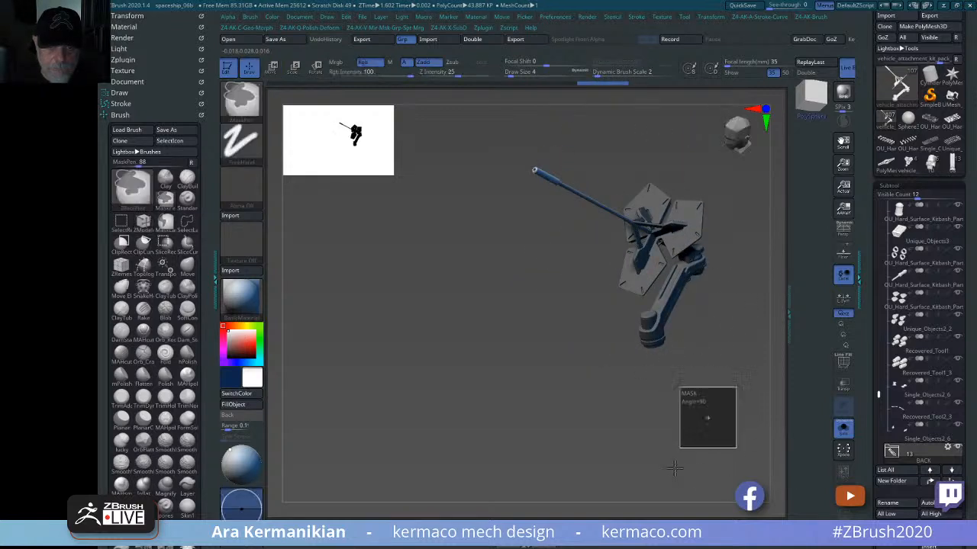
{"action": "left_click_drag", "start_coordinate": [621, 420], "coordinate": [733, 369]}
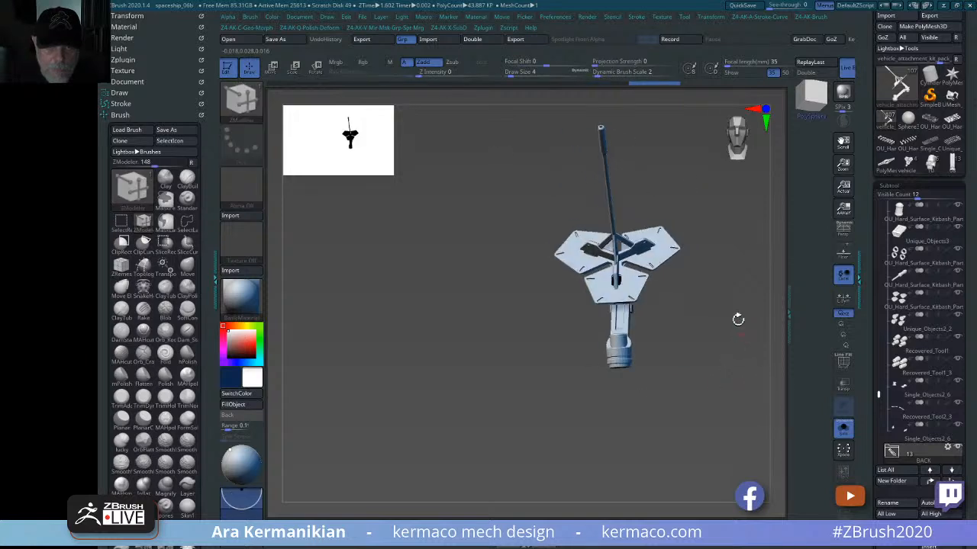
{"action": "left_click_drag", "start_coordinate": [738, 319], "coordinate": [635, 276]}
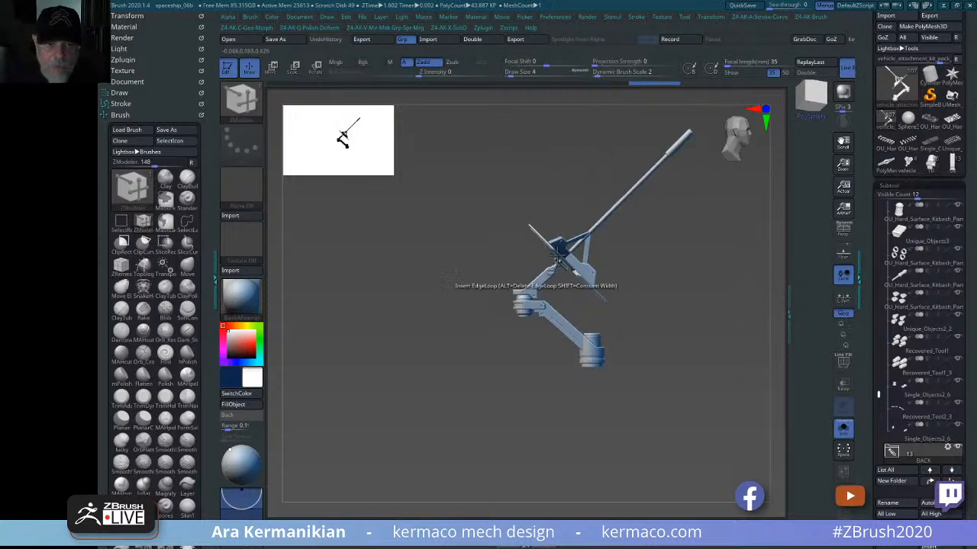
- Undo and redo the rod's extension to compare the two antenna lengths
{"action": "key", "text": "ctrl+z"}
{"action": "key", "text": "ctrl+z"}
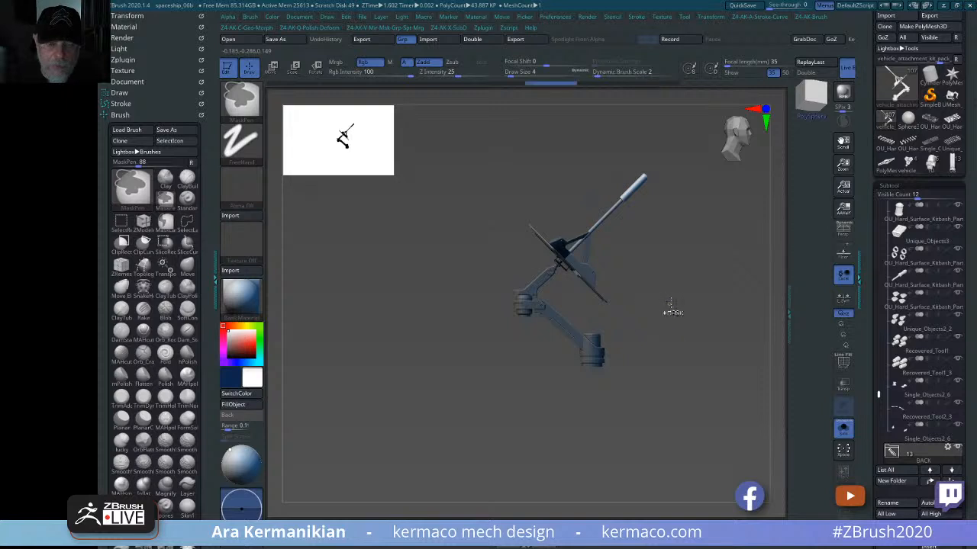
{"action": "key", "text": "ctrl+shift+z"}
{"action": "key", "text": "ctrl+shift+z"}
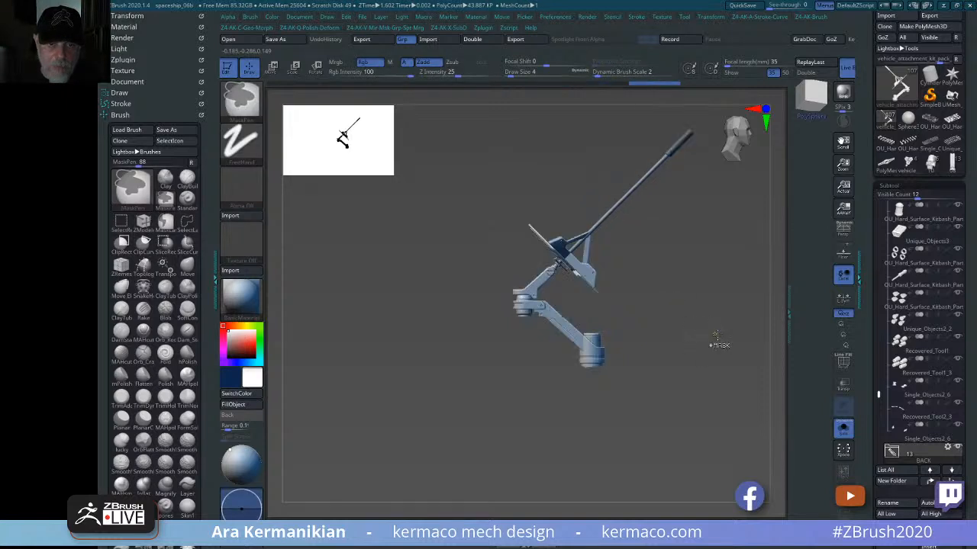
- Try moving the antenna's unmasked parts along the rod's axis, and undo the move
{"action": "left_click_drag", "start_coordinate": [728, 321], "coordinate": [700, 337]}
{"action": "key", "text": "w"}
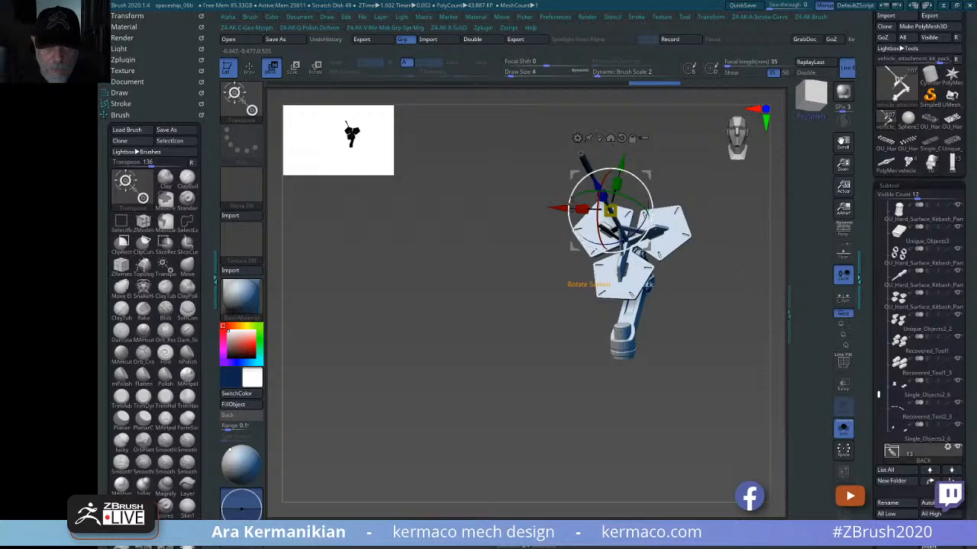
{"action": "mouse_move", "coordinate": [601, 200]}
{"action": "left_mouse_down"}
{"action": "mouse_move", "coordinate": [589, 174]}
{"action": "mouse_move", "coordinate": [577, 177]}
{"action": "mouse_move", "coordinate": [584, 184]}
{"action": "left_mouse_up"}
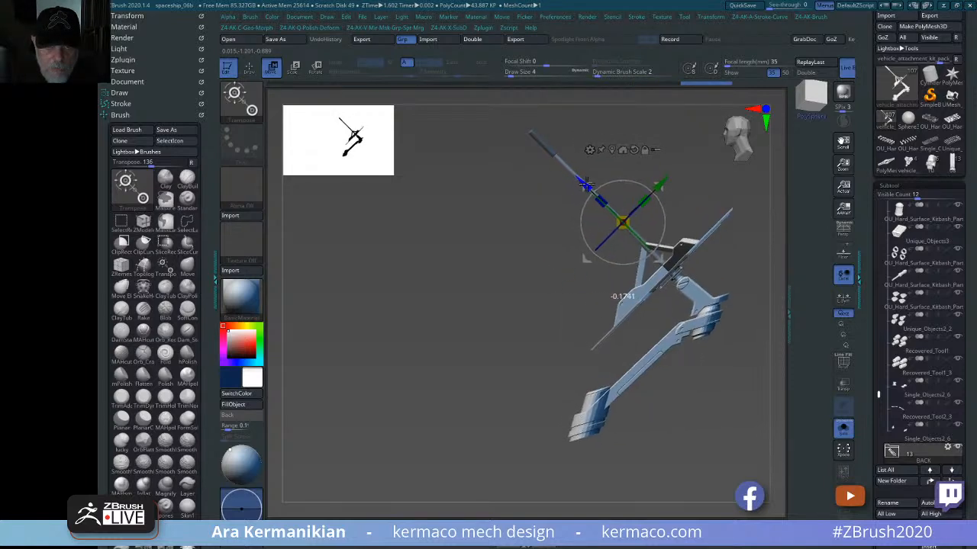
{"action": "mouse_move", "coordinate": [464, 294]}
{"action": "left_mouse_down"}
{"action": "mouse_move", "coordinate": [501, 283]}
{"action": "mouse_move", "coordinate": [475, 274]}
{"action": "mouse_move", "coordinate": [721, 255]}
{"action": "mouse_move", "coordinate": [713, 275]}
{"action": "mouse_move", "coordinate": [676, 285]}
{"action": "mouse_move", "coordinate": [688, 296]}
{"action": "mouse_move", "coordinate": [694, 283]}
{"action": "mouse_move", "coordinate": [658, 292]}
{"action": "mouse_move", "coordinate": [669, 306]}
{"action": "mouse_move", "coordinate": [691, 305]}
{"action": "mouse_move", "coordinate": [674, 285]}
{"action": "mouse_move", "coordinate": [698, 279]}
{"action": "mouse_move", "coordinate": [649, 267]}
{"action": "left_mouse_up"}
{"action": "key", "text": "q"}
{"action": "key", "text": "w"}
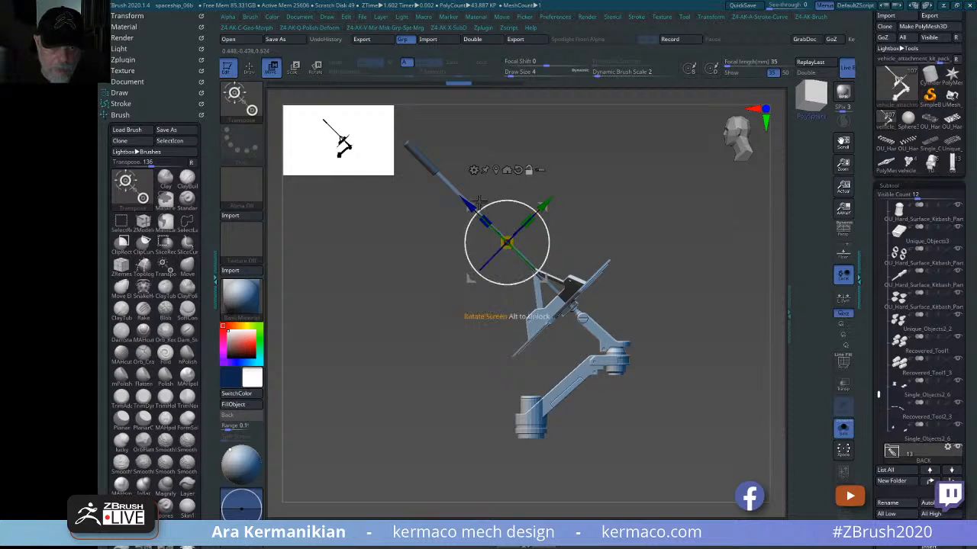
{"action": "left_click_drag", "start_coordinate": [465, 202], "coordinate": [653, 231]}
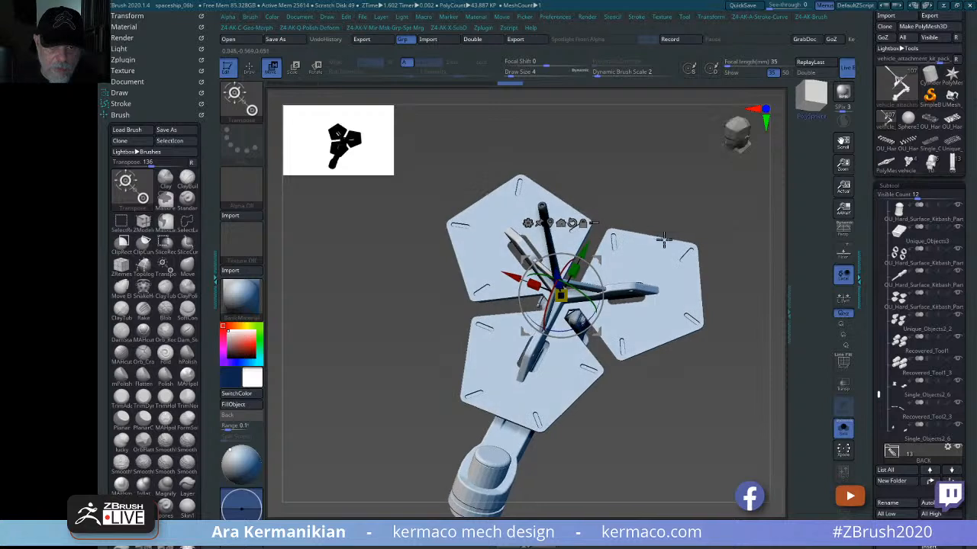
{"action": "key", "text": "ctrl+z"}
- Turn off Solo to display the whole spaceship, view it from the side, and activate the Move gizmo for the antenna
{"action": "left_click_drag", "start_coordinate": [721, 242], "coordinate": [739, 265]}
{"action": "key", "text": "q"}
{"action": "mouse_move", "coordinate": [713, 341]}
{"action": "left_mouse_down"}
{"action": "mouse_move", "coordinate": [724, 353]}
{"action": "mouse_move", "coordinate": [680, 368]}
{"action": "left_mouse_up"}
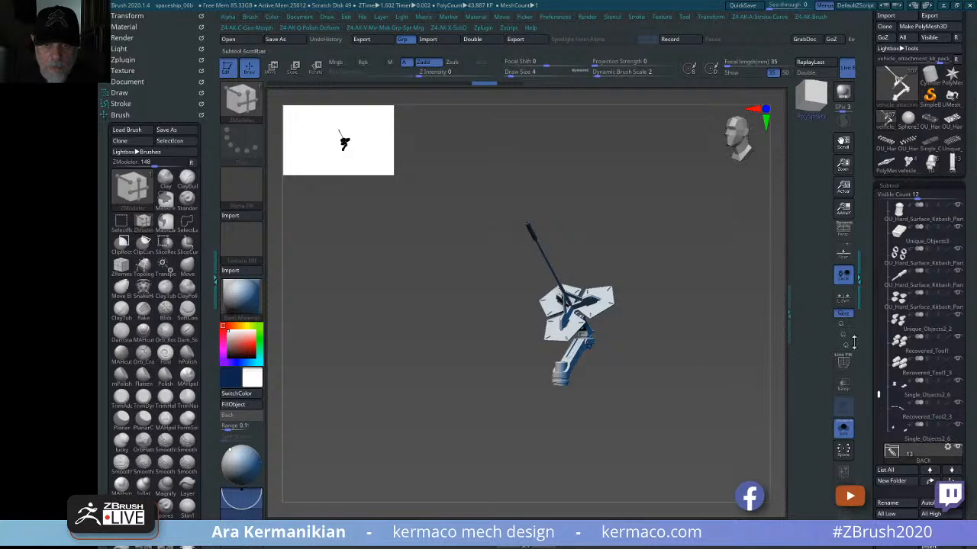
{"action": "left_click", "coordinate": [843, 436]}
{"action": "left_click_drag", "start_coordinate": [750, 414], "coordinate": [593, 266]}
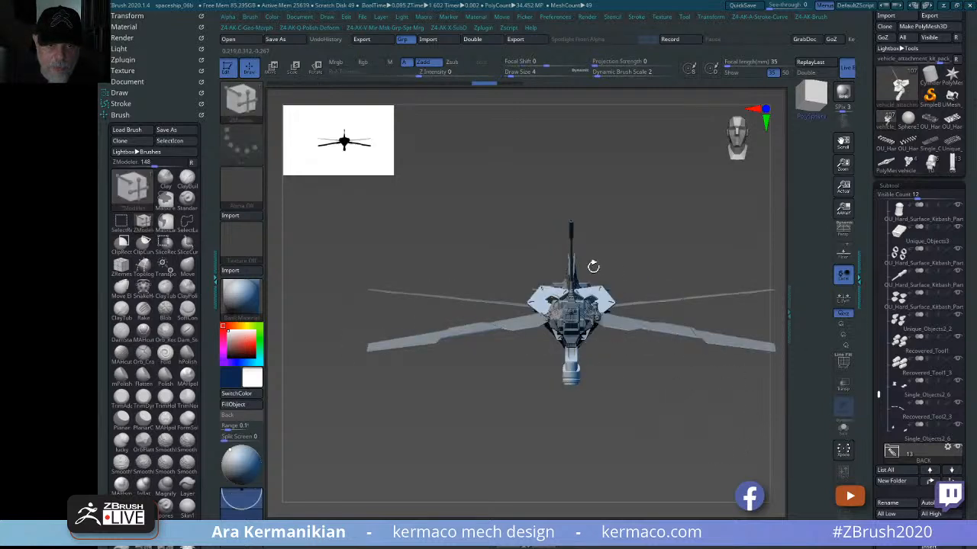
{"action": "left_click_drag", "start_coordinate": [672, 243], "coordinate": [617, 246]}
{"action": "key", "text": "w"}
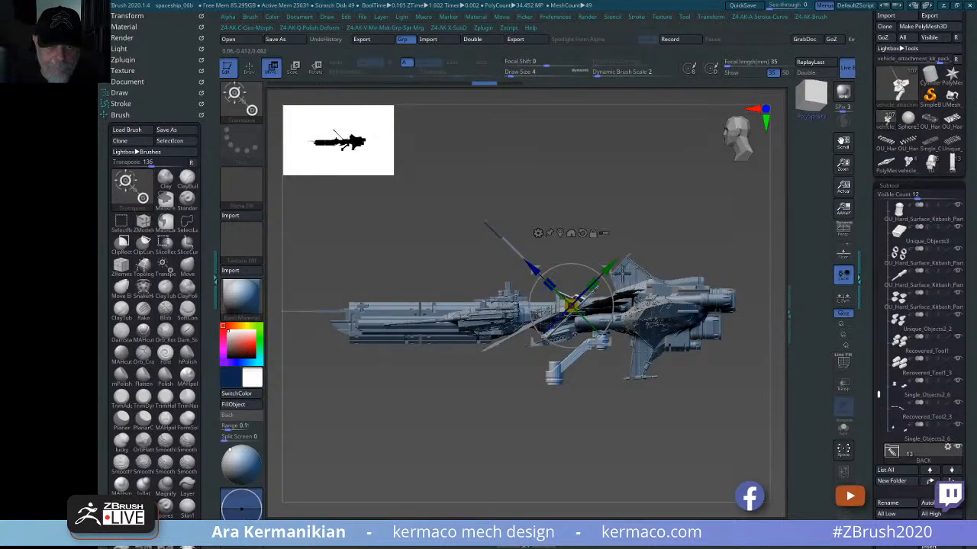
- Clear the antenna's mask, lift the whole antenna above the ship, and scale it down
{"action": "left_click", "coordinate": [559, 233]}
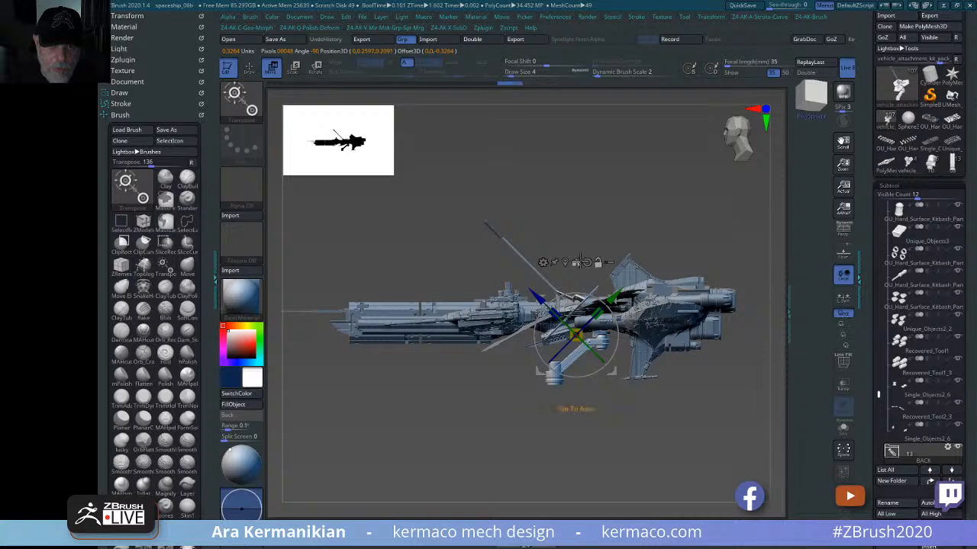
{"action": "left_click_drag", "start_coordinate": [592, 185], "coordinate": [590, 183]}
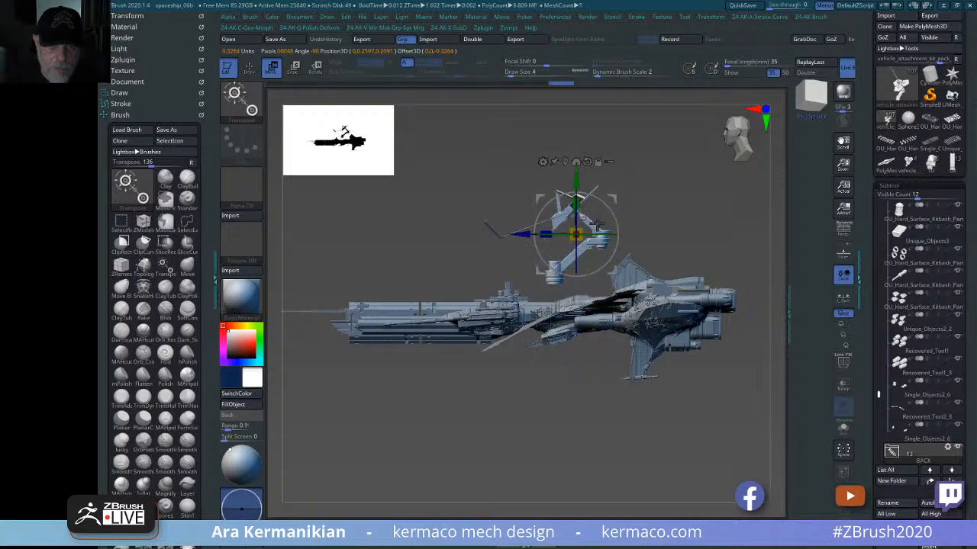
{"action": "key", "text": "ctrl+z"}
{"action": "left_click_drag", "start_coordinate": [659, 204], "coordinate": [747, 256], "text": "ctrl"}
{"action": "left_click_drag", "start_coordinate": [574, 282], "coordinate": [576, 160]}
{"action": "left_click_drag", "start_coordinate": [576, 208], "coordinate": [540, 216]}
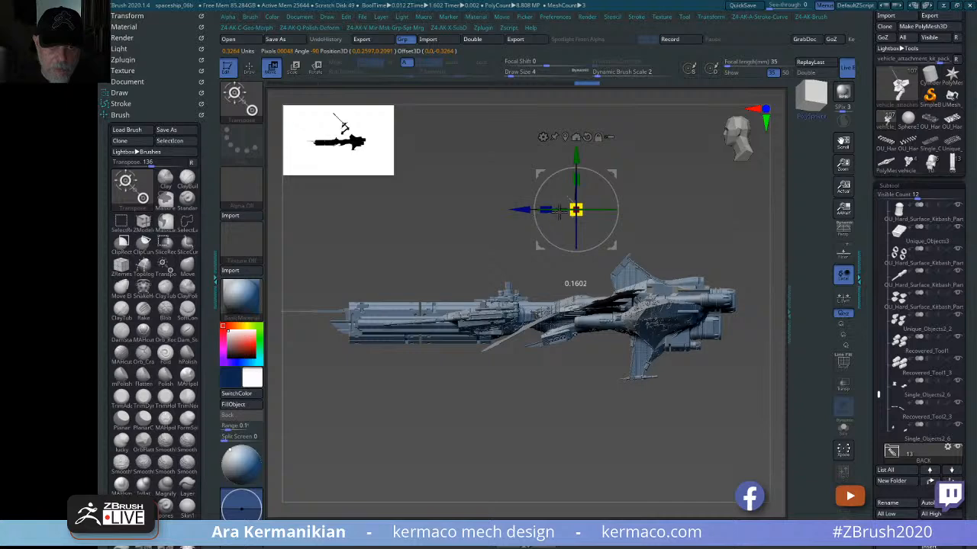
- Turn the small antenna upside down and move it beneath the ship's long forward hull
{"action": "left_click_drag", "start_coordinate": [686, 217], "coordinate": [732, 309]}
{"action": "left_click_drag", "start_coordinate": [555, 193], "coordinate": [556, 319]}
{"action": "left_click_drag", "start_coordinate": [727, 309], "coordinate": [619, 306]}
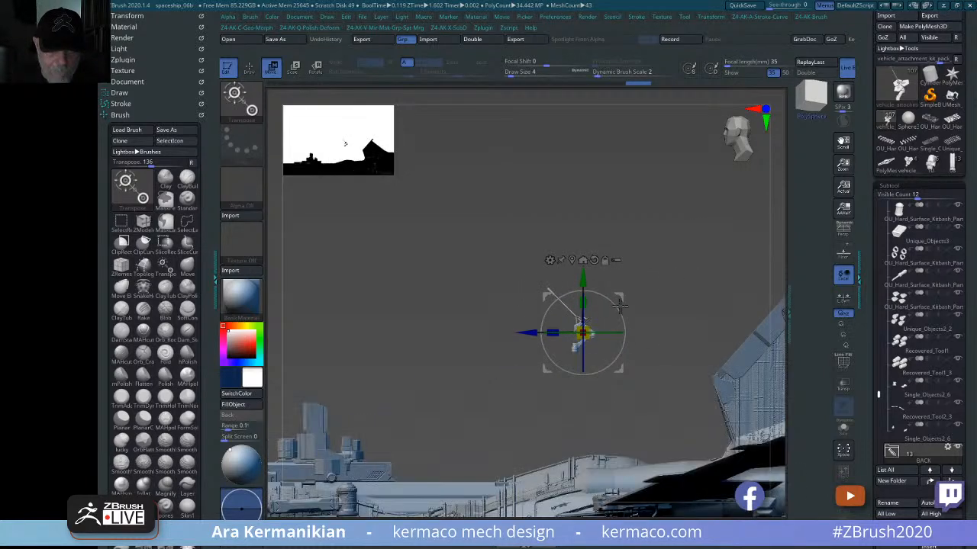
{"action": "mouse_move", "coordinate": [693, 260]}
{"action": "left_mouse_down"}
{"action": "mouse_move", "coordinate": [709, 253]}
{"action": "mouse_move", "coordinate": [692, 263]}
{"action": "left_mouse_up"}
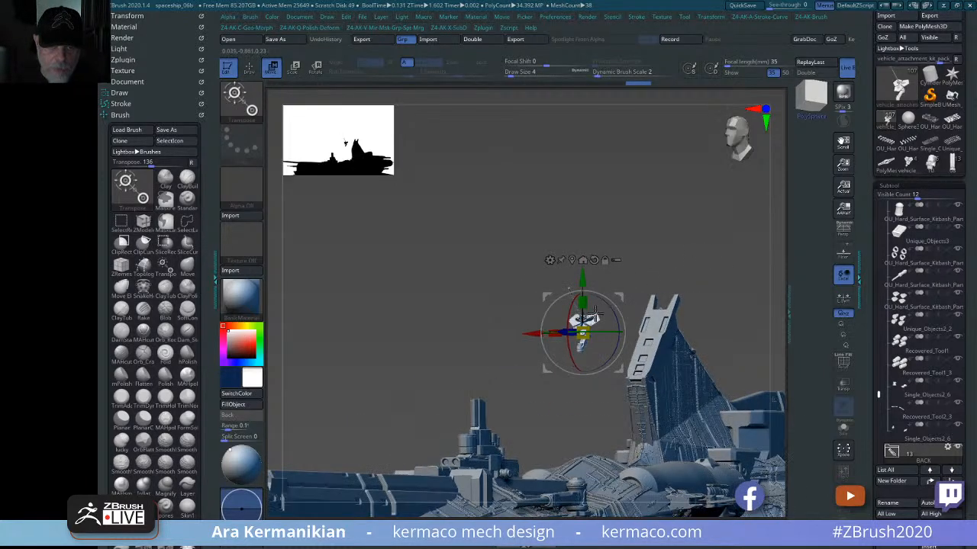
{"action": "left_click_drag", "start_coordinate": [613, 304], "coordinate": [530, 399]}
{"action": "left_click_drag", "start_coordinate": [677, 245], "coordinate": [723, 174]}
{"action": "left_click_drag", "start_coordinate": [690, 211], "coordinate": [370, 212]}
{"action": "left_click_drag", "start_coordinate": [420, 260], "coordinate": [339, 477]}
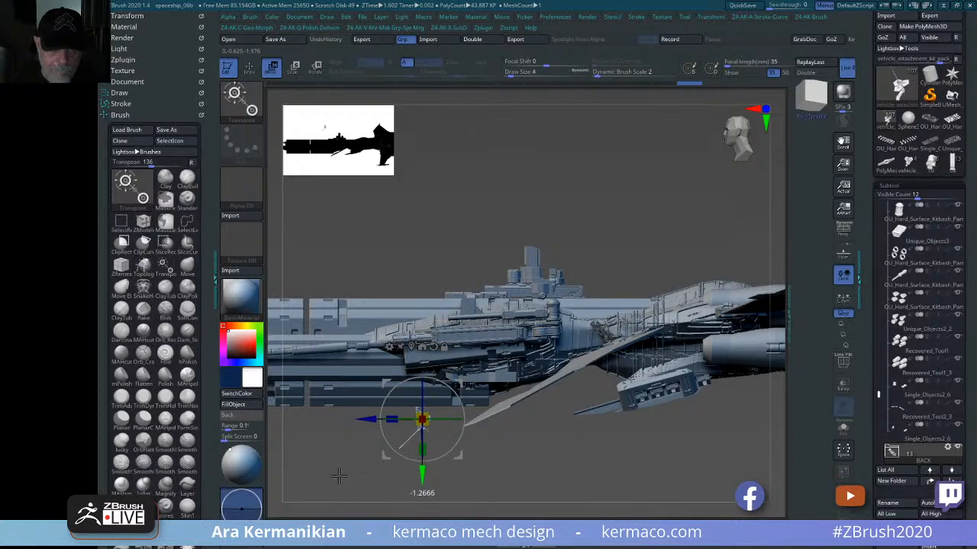
- Adjust the upside-down antenna's height slightly against the underside of the forward hull
{"action": "mouse_move", "coordinate": [683, 212]}
{"action": "left_mouse_down"}
{"action": "mouse_move", "coordinate": [673, 215]}
{"action": "mouse_move", "coordinate": [717, 229]}
{"action": "mouse_move", "coordinate": [660, 205]}
{"action": "mouse_move", "coordinate": [652, 218]}
{"action": "mouse_move", "coordinate": [649, 179]}
{"action": "mouse_move", "coordinate": [698, 205]}
{"action": "left_mouse_up"}
{"action": "left_click_drag", "start_coordinate": [578, 476], "coordinate": [643, 356], "text": "alt"}
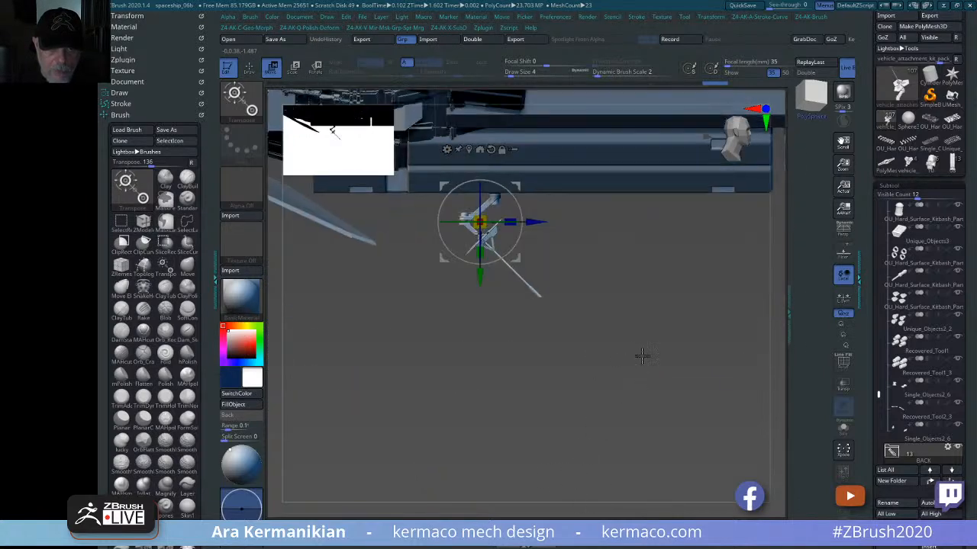
{"action": "left_click_drag", "start_coordinate": [481, 280], "coordinate": [480, 283]}
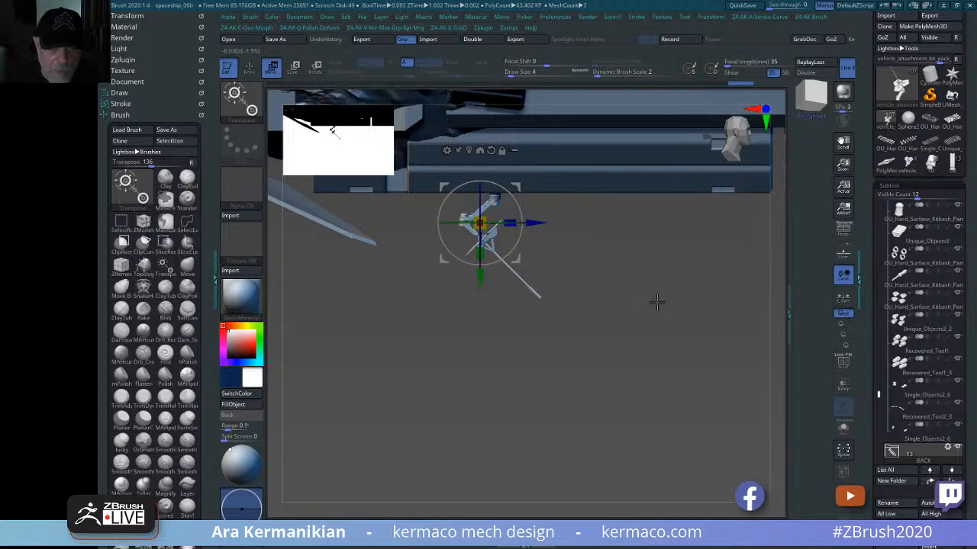
{"action": "mouse_move", "coordinate": [654, 300]}
{"action": "left_mouse_down"}
{"action": "mouse_move", "coordinate": [630, 286]}
{"action": "mouse_move", "coordinate": [618, 300]}
{"action": "mouse_move", "coordinate": [643, 322]}
{"action": "mouse_move", "coordinate": [610, 362]}
{"action": "mouse_move", "coordinate": [675, 384]}
{"action": "mouse_move", "coordinate": [543, 379]}
{"action": "mouse_move", "coordinate": [623, 410]}
{"action": "mouse_move", "coordinate": [501, 404]}
{"action": "mouse_move", "coordinate": [560, 383]}
{"action": "mouse_move", "coordinate": [577, 395]}
{"action": "mouse_move", "coordinate": [619, 370]}
{"action": "mouse_move", "coordinate": [601, 414]}
{"action": "mouse_move", "coordinate": [621, 386]}
{"action": "mouse_move", "coordinate": [638, 388]}
{"action": "mouse_move", "coordinate": [640, 348]}
{"action": "left_mouse_up"}
{"action": "key", "text": "q"}
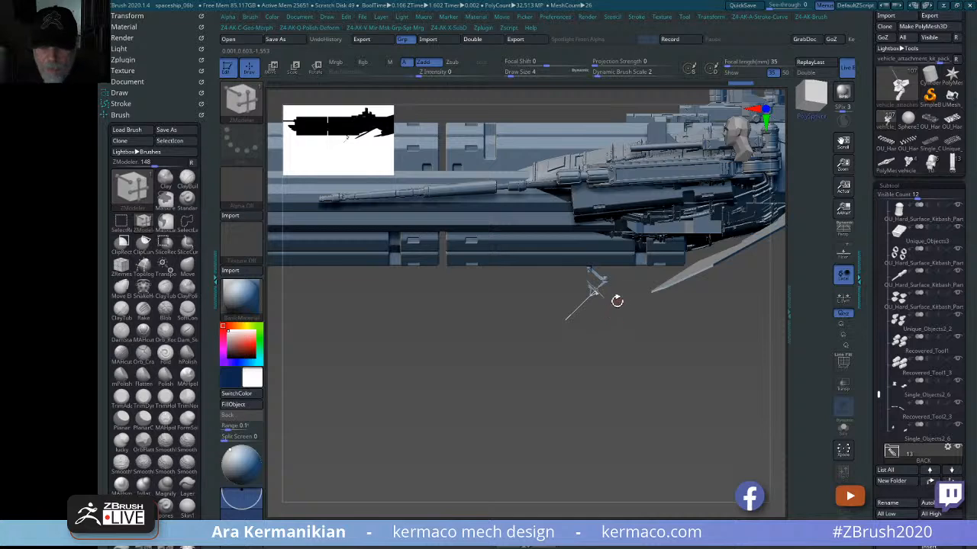
- Scale the antenna down further and fit its mount against the forward hull's underside
{"action": "key", "text": "w"}
{"action": "left_click_drag", "start_coordinate": [540, 281], "coordinate": [543, 283]}
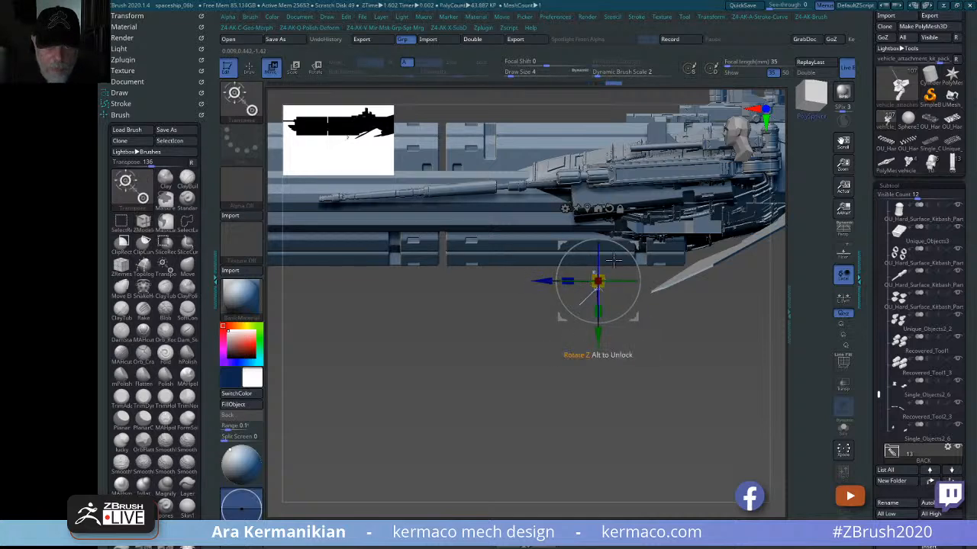
{"action": "left_click_drag", "start_coordinate": [601, 327], "coordinate": [598, 327]}
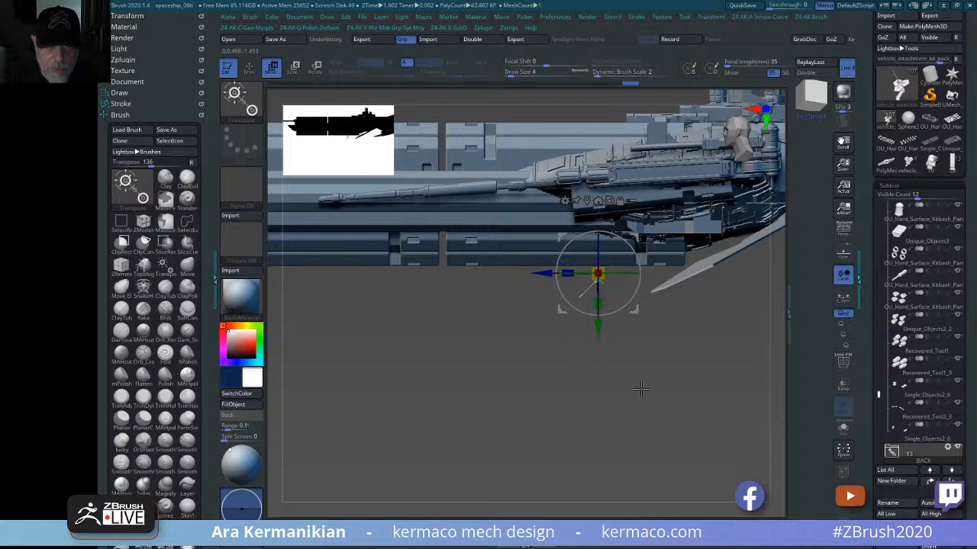
{"action": "left_click_drag", "start_coordinate": [641, 389], "coordinate": [773, 451]}
{"action": "left_click_drag", "start_coordinate": [477, 389], "coordinate": [414, 397], "text": "alt"}
{"action": "left_click_drag", "start_coordinate": [596, 333], "coordinate": [598, 338]}
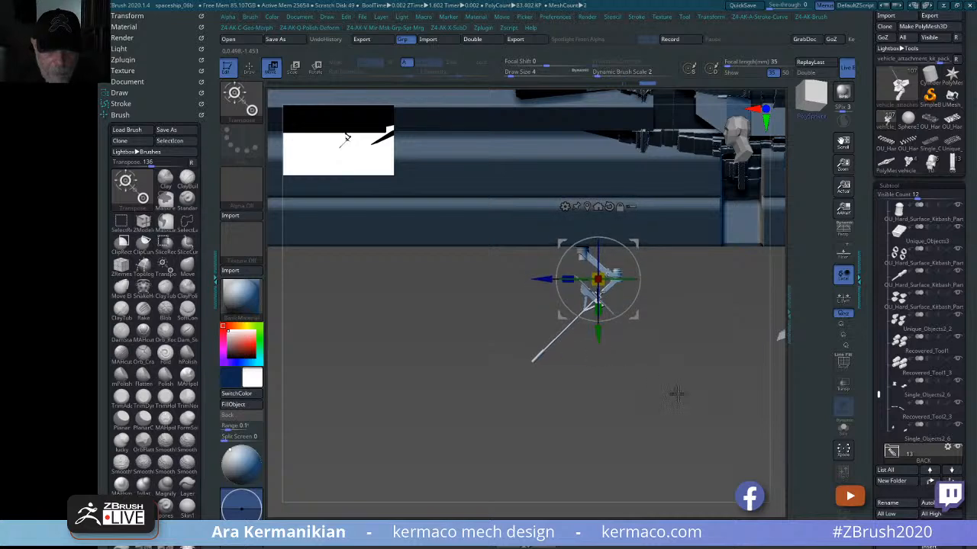
{"action": "left_click_drag", "start_coordinate": [677, 394], "coordinate": [583, 386], "text": "alt"}
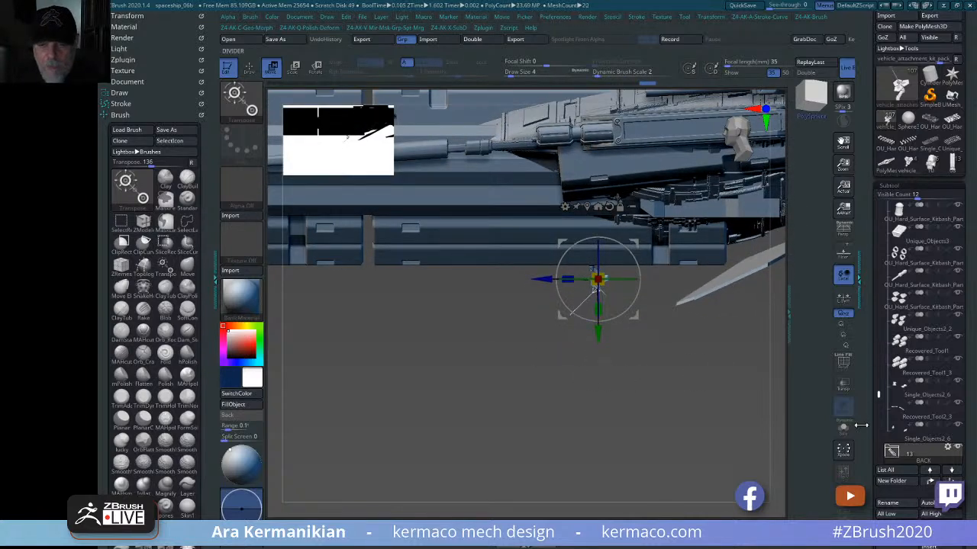
- Create an ArrayMesh of the antenna with Repeat 3 and a Z offset amount of -7.62383 along the hull
{"action": "left_click_drag", "start_coordinate": [863, 413], "coordinate": [898, 309]}
{"action": "left_click", "coordinate": [892, 281]}
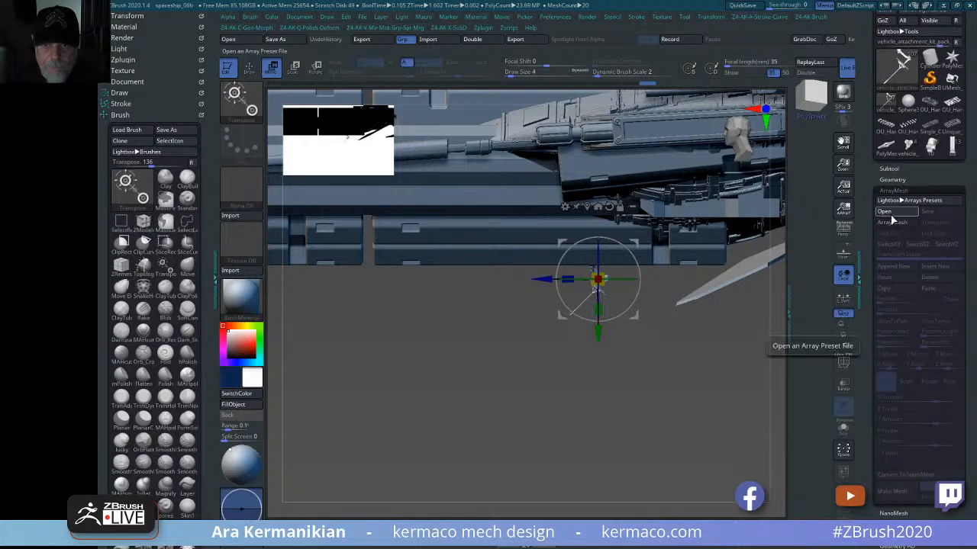
{"action": "left_click", "coordinate": [897, 223]}
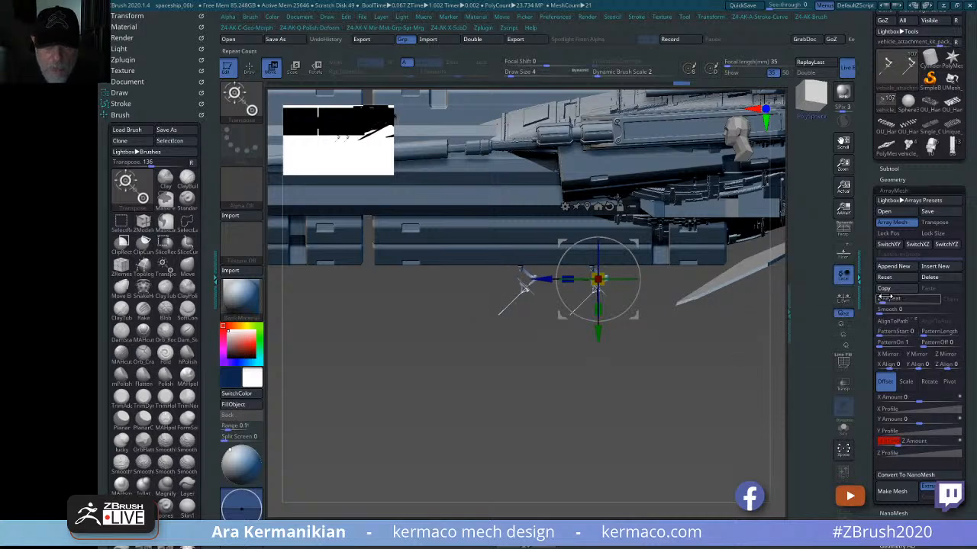
{"action": "left_click_drag", "start_coordinate": [885, 301], "coordinate": [882, 303]}
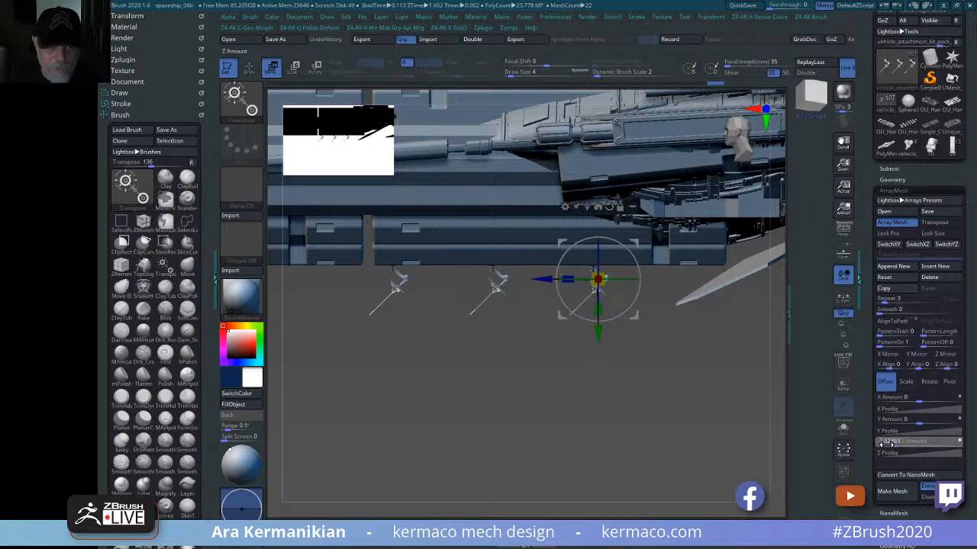
- Convert the three-antenna array into real geometry with Make Mesh
{"action": "key", "text": "f"}
{"action": "key", "text": "q"}
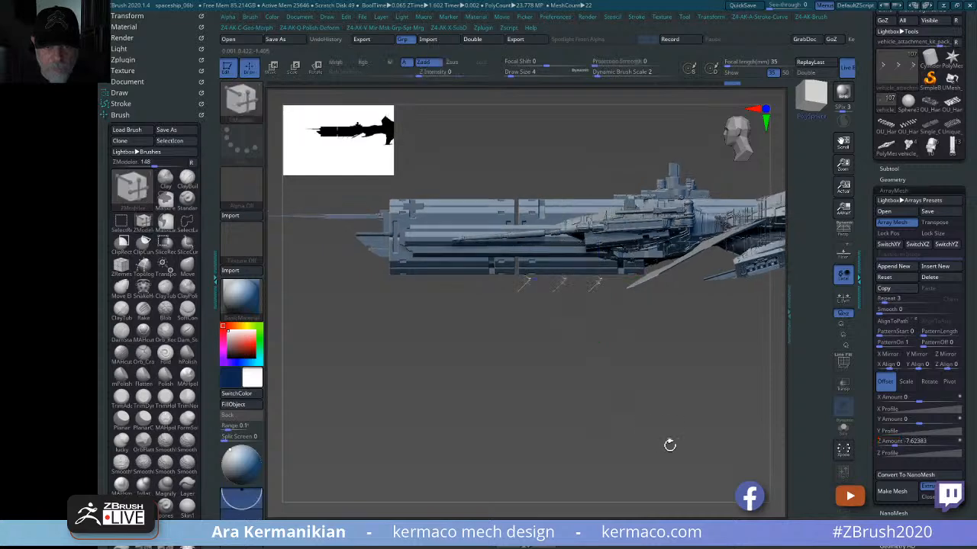
{"action": "left_click_drag", "start_coordinate": [687, 441], "coordinate": [801, 473]}
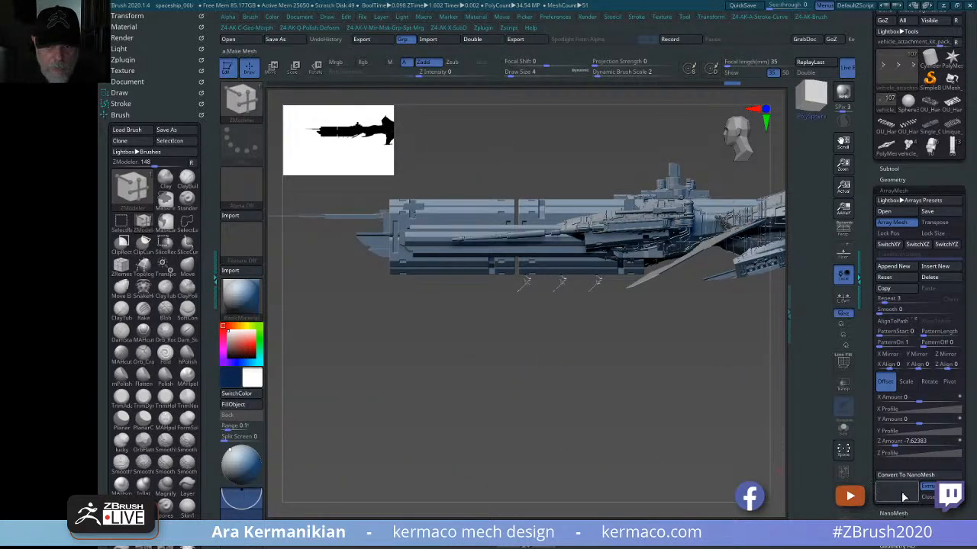
{"action": "left_click", "coordinate": [902, 497]}
- Duplicate the antenna row to one side, rotate the copy 22.5 degrees, and seat it on the hull's angled lower face
{"action": "key", "text": "w"}
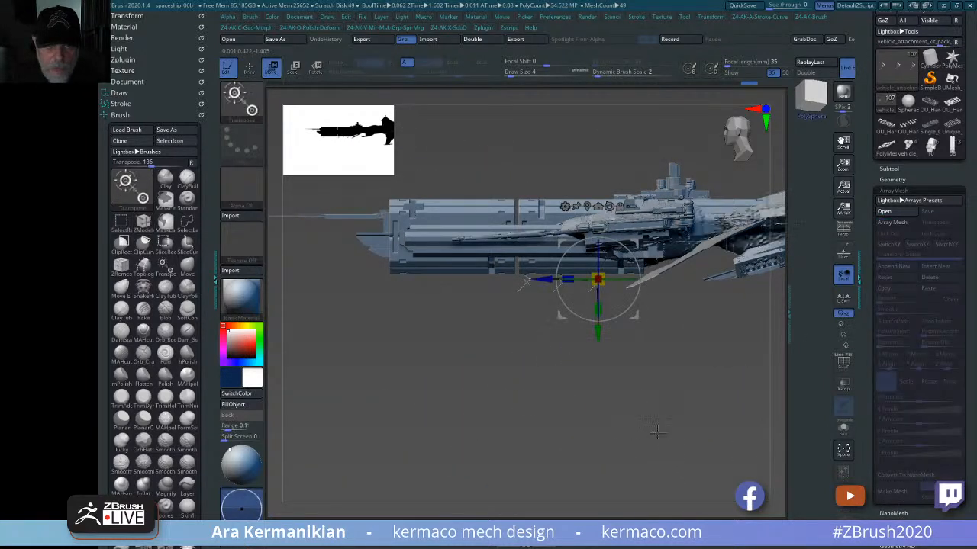
{"action": "mouse_move", "coordinate": [659, 432]}
{"action": "left_mouse_down", "text": "alt"}
{"action": "mouse_move", "coordinate": [697, 473]}
{"action": "mouse_move", "coordinate": [696, 443]}
{"action": "mouse_move", "coordinate": [722, 440]}
{"action": "mouse_move", "coordinate": [724, 321]}
{"action": "left_mouse_up", "text": "alt"}
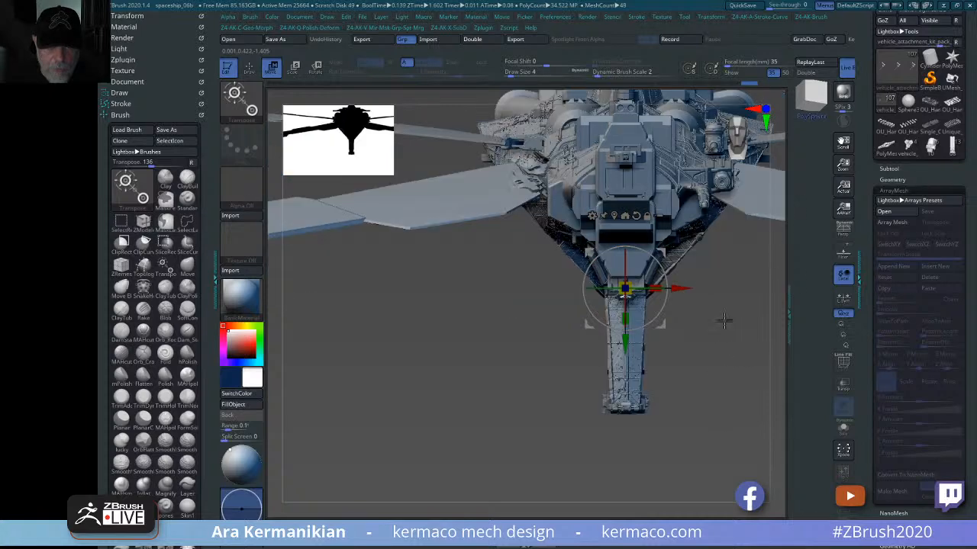
{"action": "key", "text": "ctrl"}
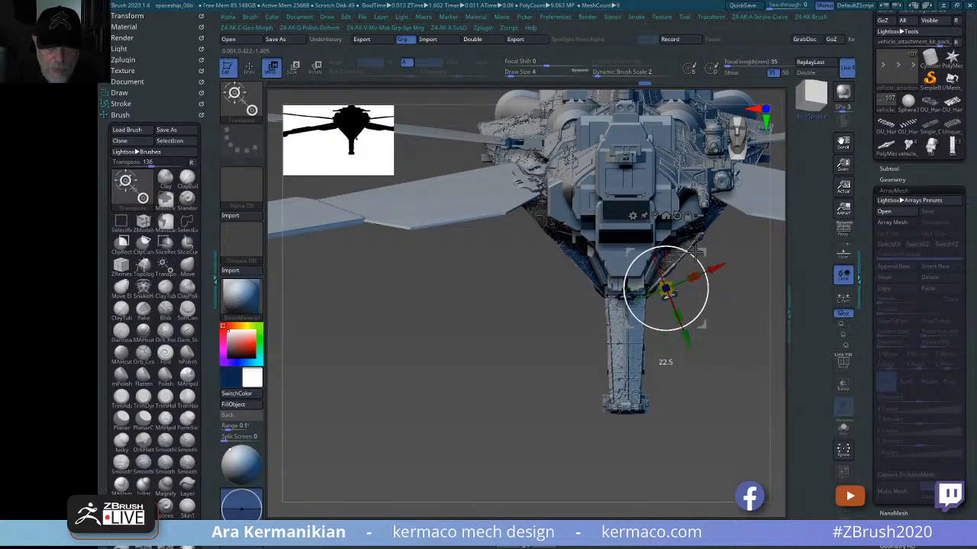
{"action": "left_click_drag", "start_coordinate": [673, 423], "coordinate": [674, 341]}
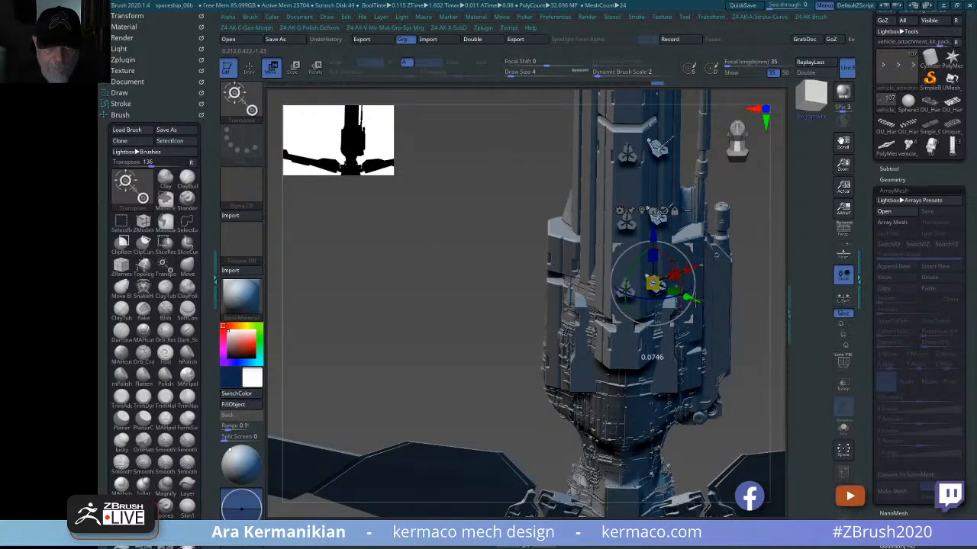
{"action": "mouse_move", "coordinate": [770, 282]}
{"action": "left_mouse_down"}
{"action": "mouse_move", "coordinate": [753, 298]}
{"action": "mouse_move", "coordinate": [747, 340]}
{"action": "mouse_move", "coordinate": [757, 351]}
{"action": "mouse_move", "coordinate": [697, 436]}
{"action": "mouse_move", "coordinate": [720, 450]}
{"action": "mouse_move", "coordinate": [651, 463]}
{"action": "mouse_move", "coordinate": [684, 460]}
{"action": "left_mouse_up"}
{"action": "key", "text": "q"}
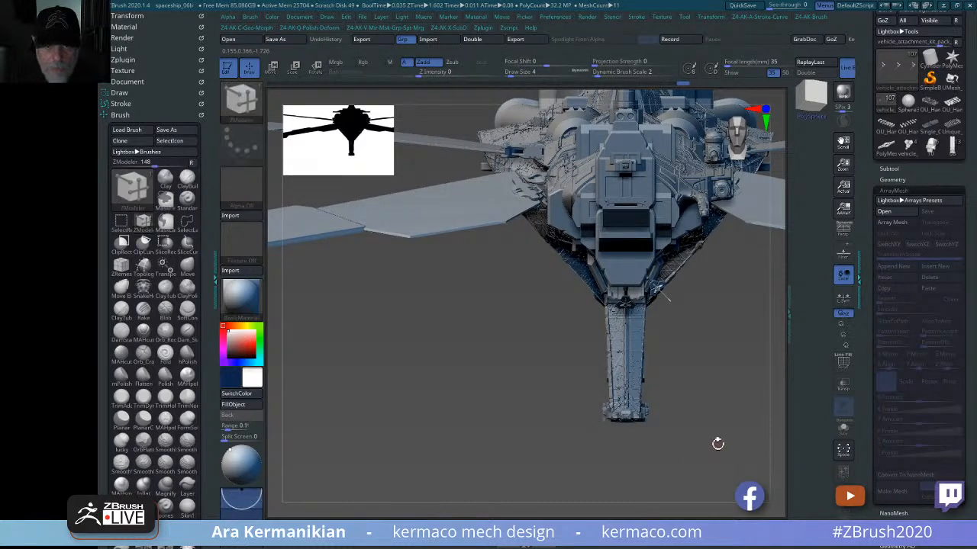
- Split off the masked centre antenna row and apply Mirror And Weld to copy the side row across the ship
{"action": "key", "text": "ctrl+a"}
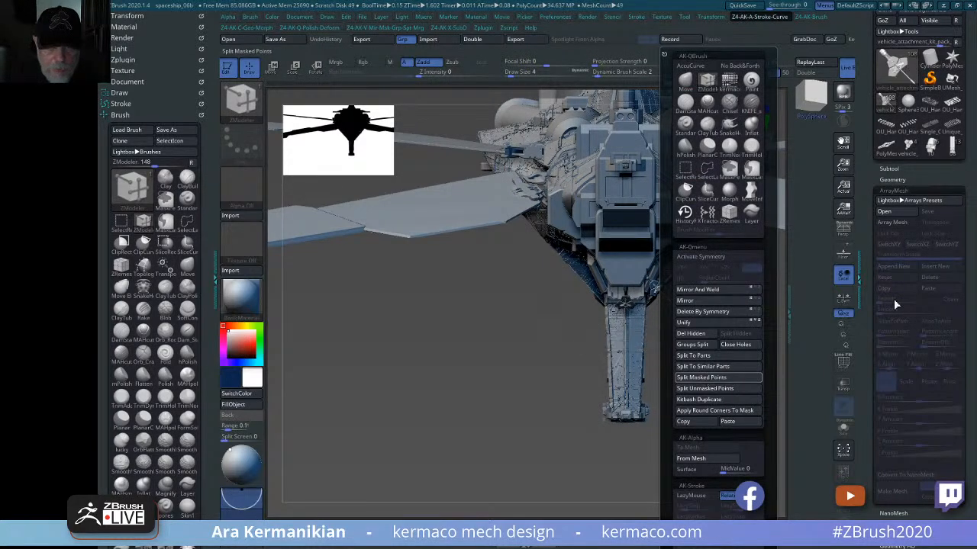
{"action": "key", "text": "ctrl+a"}
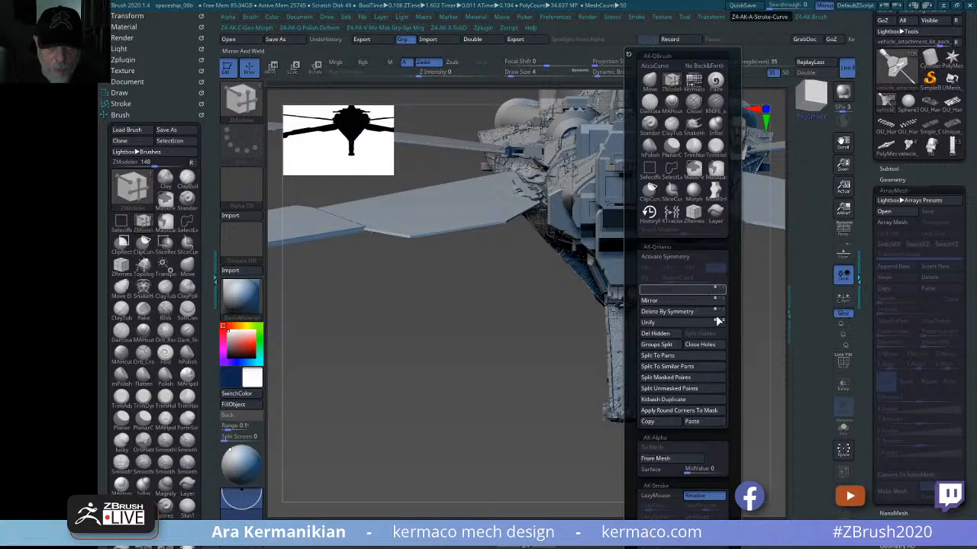
{"action": "left_click_drag", "start_coordinate": [746, 396], "coordinate": [733, 455]}
{"action": "left_click_drag", "start_coordinate": [743, 479], "coordinate": [699, 416]}
- Rotate the side antenna rows about their Z axis so their rods splay further outward from the hull
{"action": "key", "text": "w"}
{"action": "left_click_drag", "start_coordinate": [583, 449], "coordinate": [705, 324]}
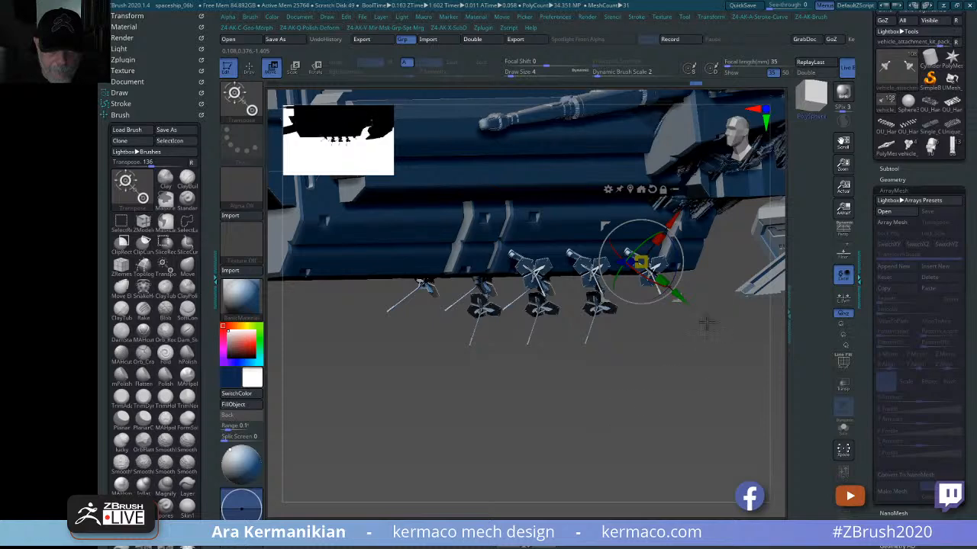
{"action": "key", "text": "space"}
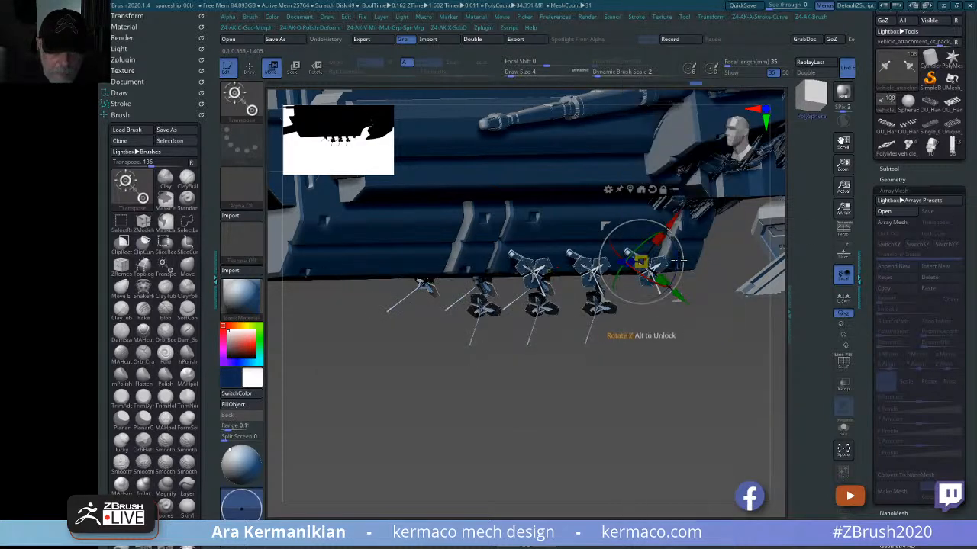
{"action": "left_click_drag", "start_coordinate": [676, 264], "coordinate": [684, 238]}
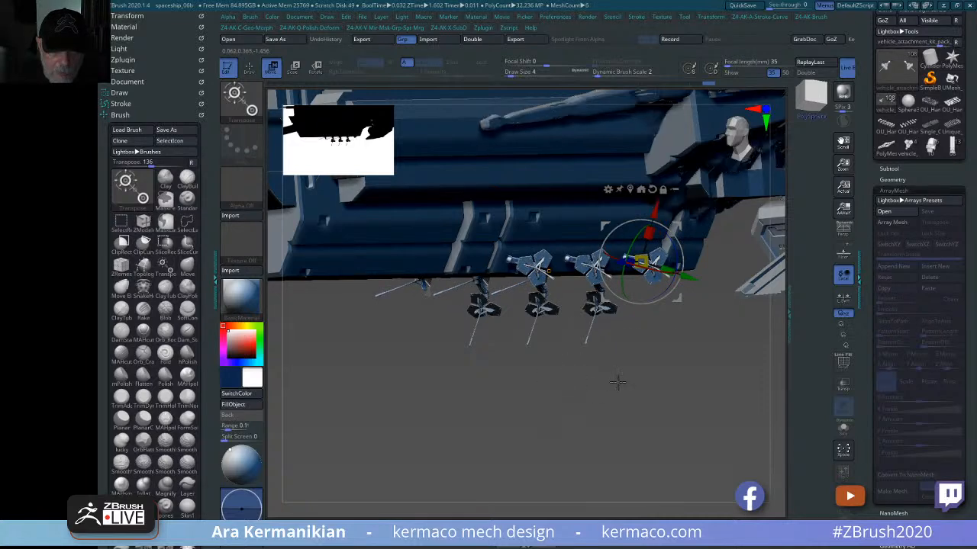
- Move the mirrored antenna rows slightly outward from the hull's lower side faces
{"action": "left_click_drag", "start_coordinate": [616, 382], "coordinate": [613, 360]}
{"action": "left_click_drag", "start_coordinate": [409, 266], "coordinate": [430, 326]}
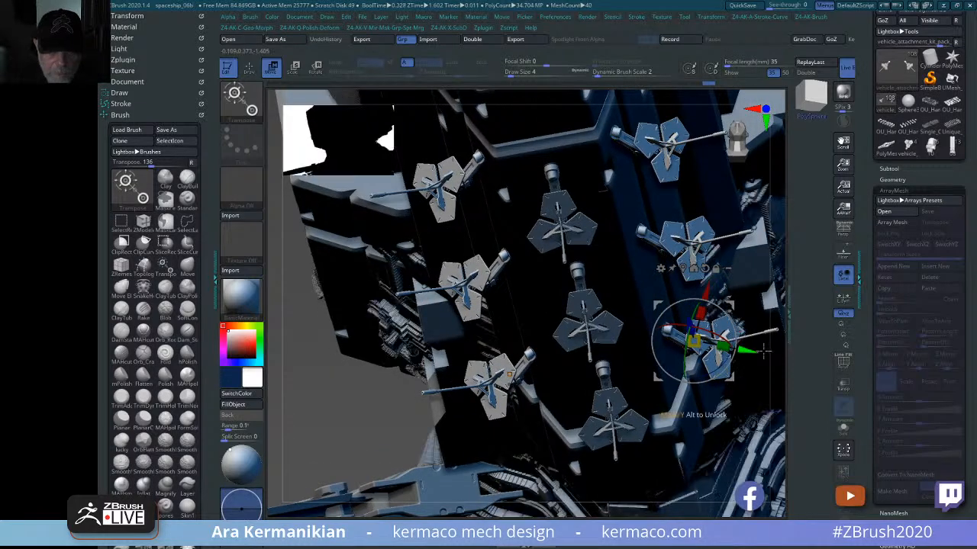
{"action": "left_click_drag", "start_coordinate": [747, 350], "coordinate": [756, 352]}
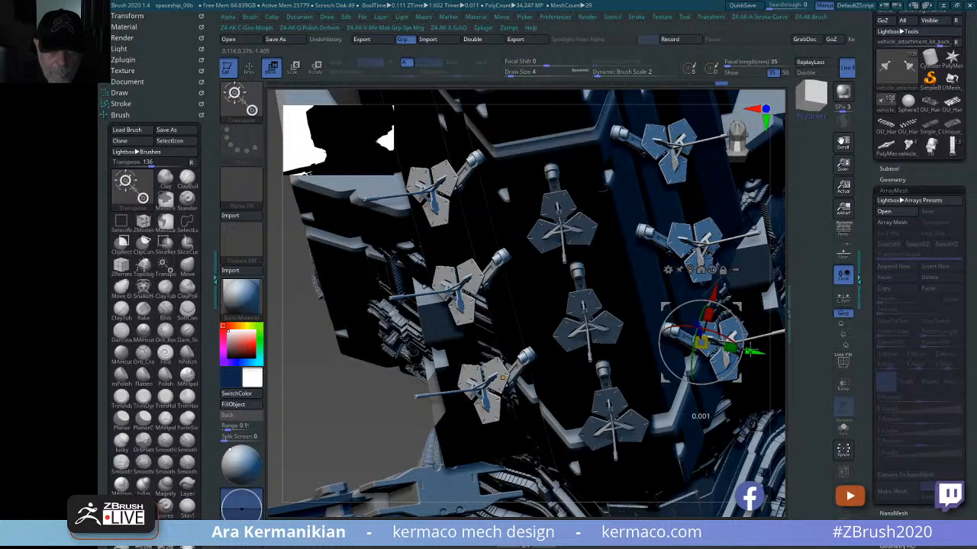
{"action": "key", "text": "f"}
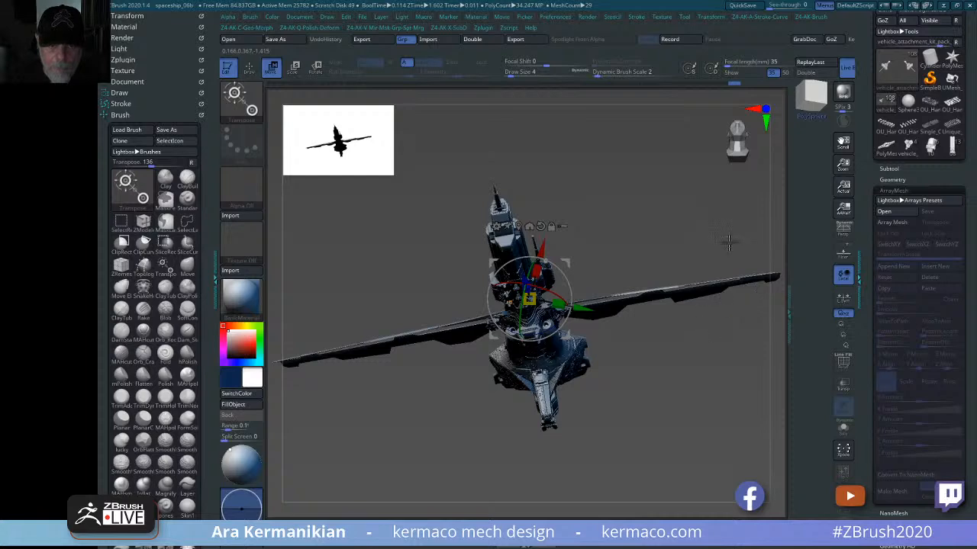
{"action": "key", "text": "q"}
{"action": "mouse_move", "coordinate": [699, 172]}
{"action": "left_mouse_down"}
{"action": "mouse_move", "coordinate": [637, 229]}
{"action": "mouse_move", "coordinate": [725, 209]}
{"action": "mouse_move", "coordinate": [687, 152]}
{"action": "mouse_move", "coordinate": [698, 164]}
{"action": "mouse_move", "coordinate": [651, 179]}
{"action": "mouse_move", "coordinate": [652, 221]}
{"action": "mouse_move", "coordinate": [663, 222]}
{"action": "mouse_move", "coordinate": [628, 211]}
{"action": "mouse_move", "coordinate": [661, 207]}
{"action": "mouse_move", "coordinate": [585, 209]}
{"action": "mouse_move", "coordinate": [626, 207]}
{"action": "mouse_move", "coordinate": [690, 237]}
{"action": "mouse_move", "coordinate": [717, 229]}
{"action": "left_mouse_up"}
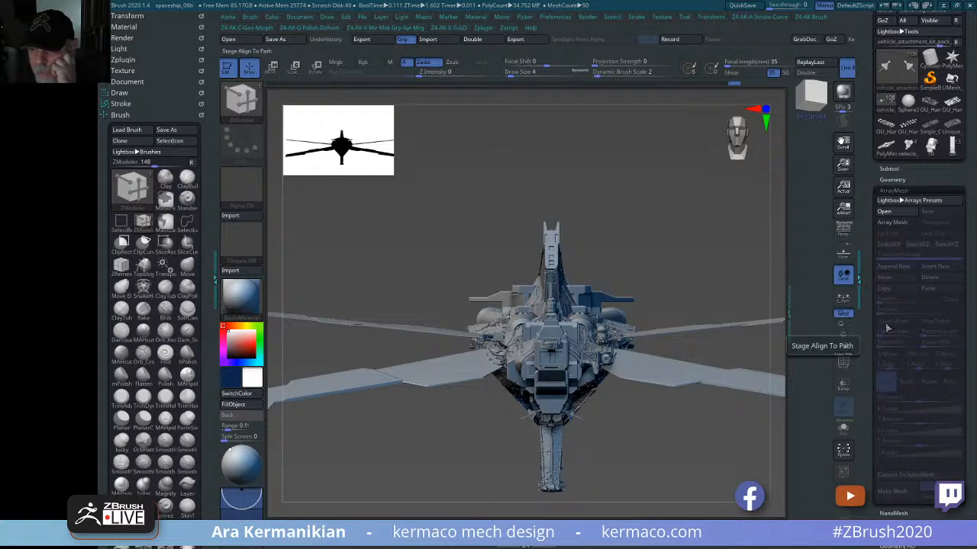
- Try rotating the side antenna rows to a different tilt along the hull, and undo the rotation
{"action": "mouse_move", "coordinate": [650, 453]}
{"action": "left_mouse_down"}
{"action": "mouse_move", "coordinate": [615, 447]}
{"action": "mouse_move", "coordinate": [634, 458]}
{"action": "left_mouse_up"}
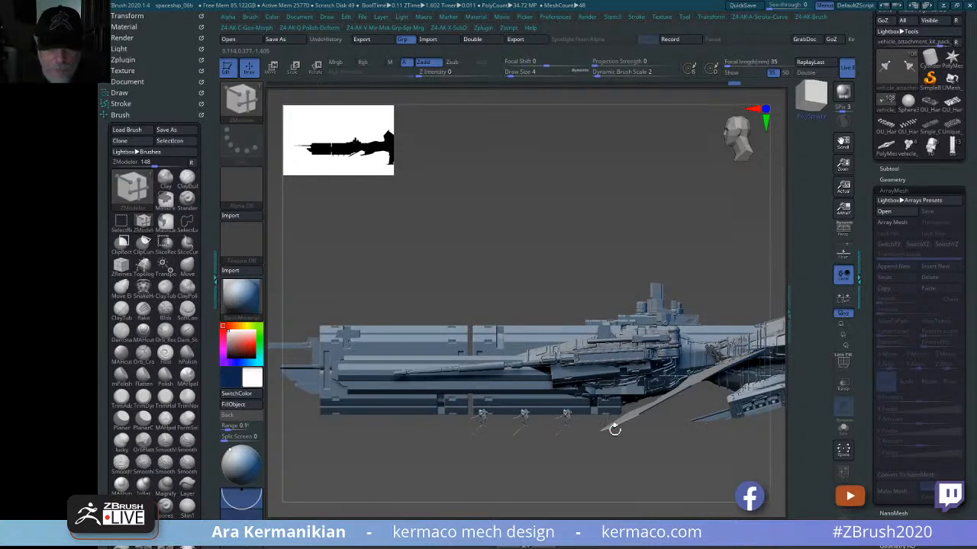
{"action": "key", "text": "r"}
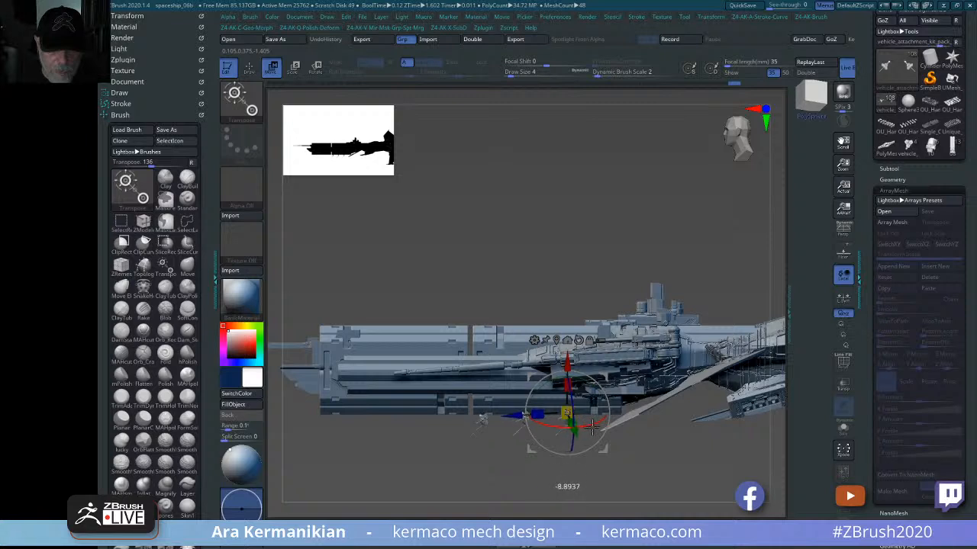
{"action": "mouse_move", "coordinate": [610, 429]}
{"action": "left_mouse_down"}
{"action": "mouse_move", "coordinate": [755, 416]}
{"action": "mouse_move", "coordinate": [629, 438]}
{"action": "left_mouse_up"}
{"action": "key", "text": "ctrl+z"}
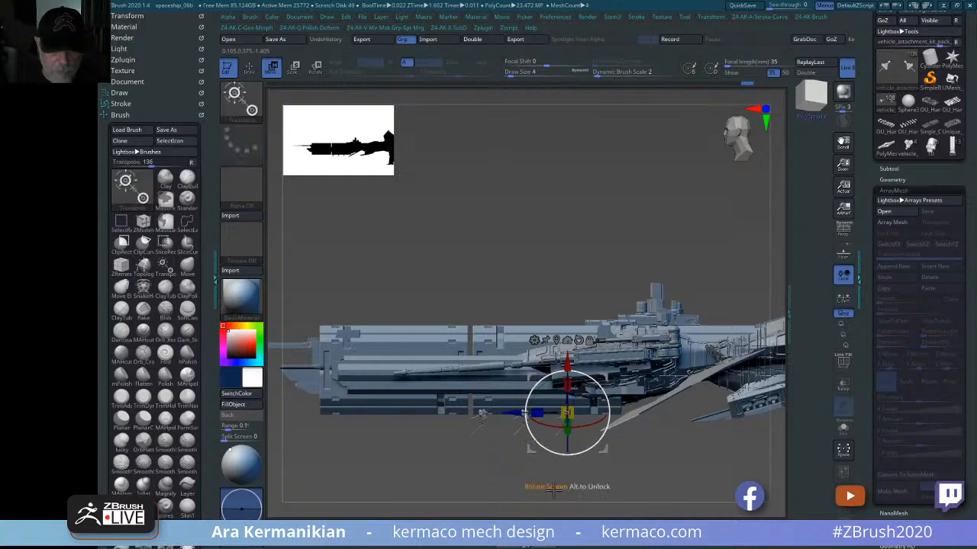
- Move the two antenna-row subtools out of the BACK folder so they sit just above it in the subtool list
{"action": "left_click_drag", "start_coordinate": [509, 484], "coordinate": [562, 447], "text": "alt"}
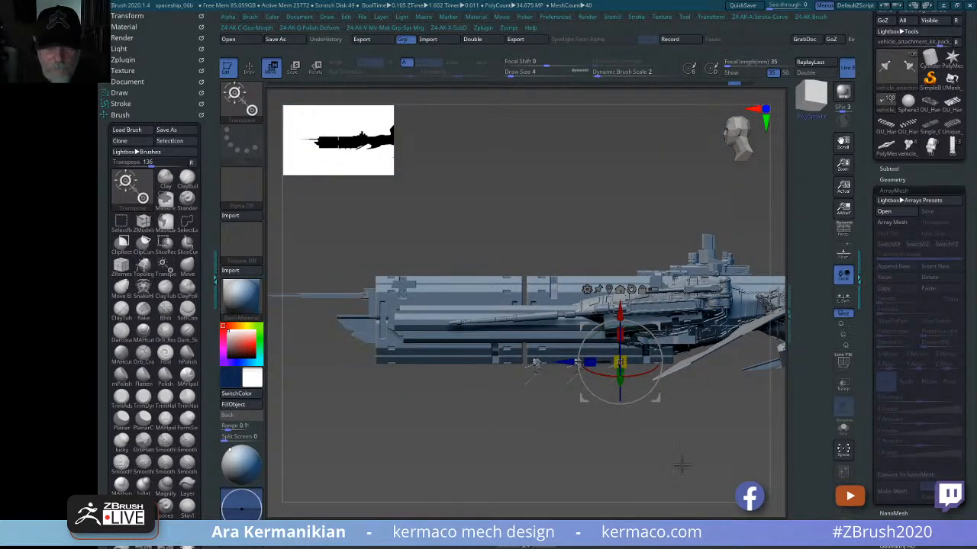
{"action": "left_click", "coordinate": [904, 170]}
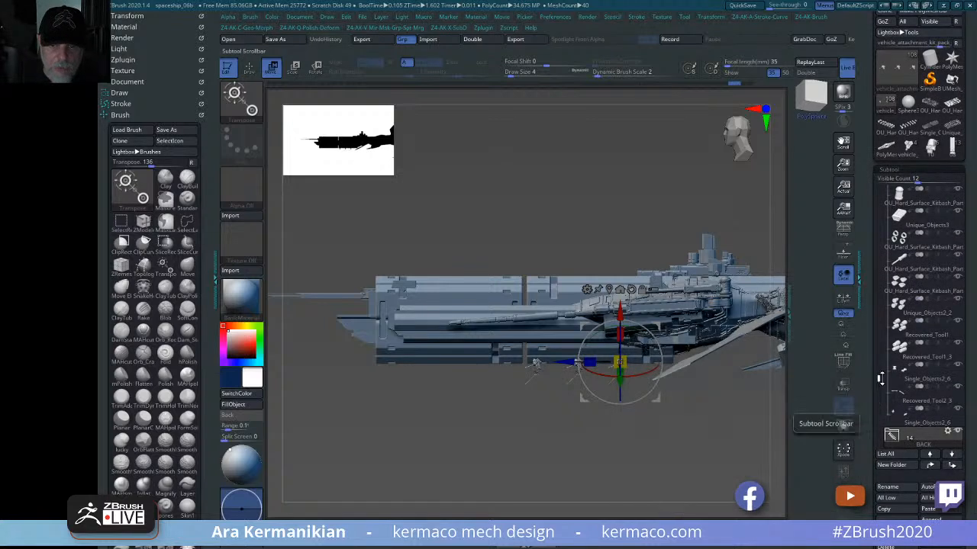
{"action": "scroll", "coordinate": [923, 389], "scroll_direction": "down", "scroll_amount": 3}
{"action": "left_click", "coordinate": [904, 383]}
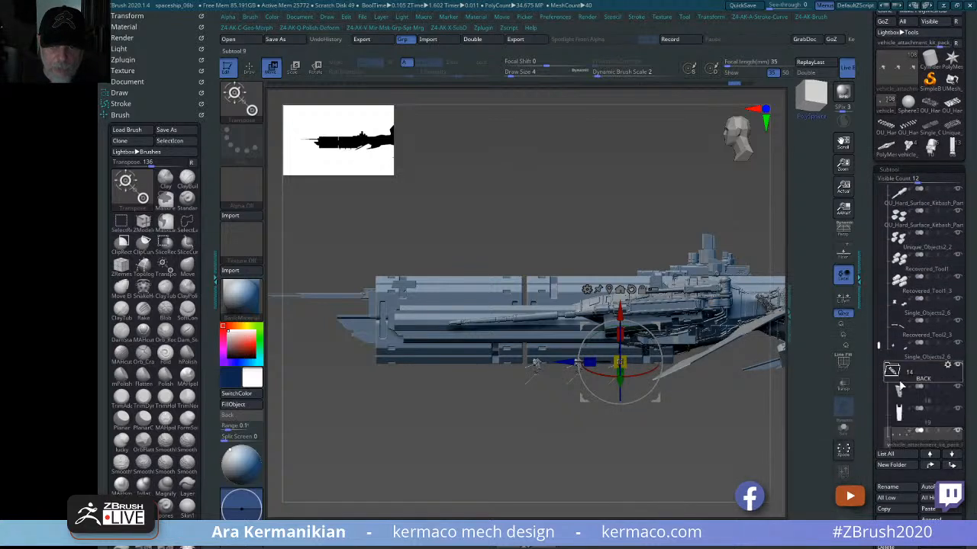
{"action": "scroll", "coordinate": [918, 320], "scroll_direction": "down", "scroll_amount": 5}
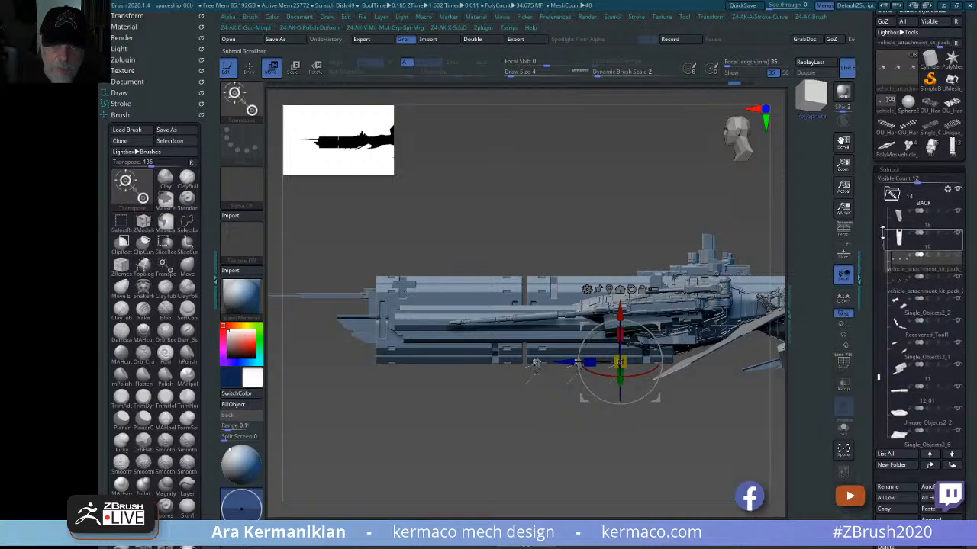
{"action": "scroll", "coordinate": [880, 373], "scroll_direction": "up", "scroll_amount": 3}
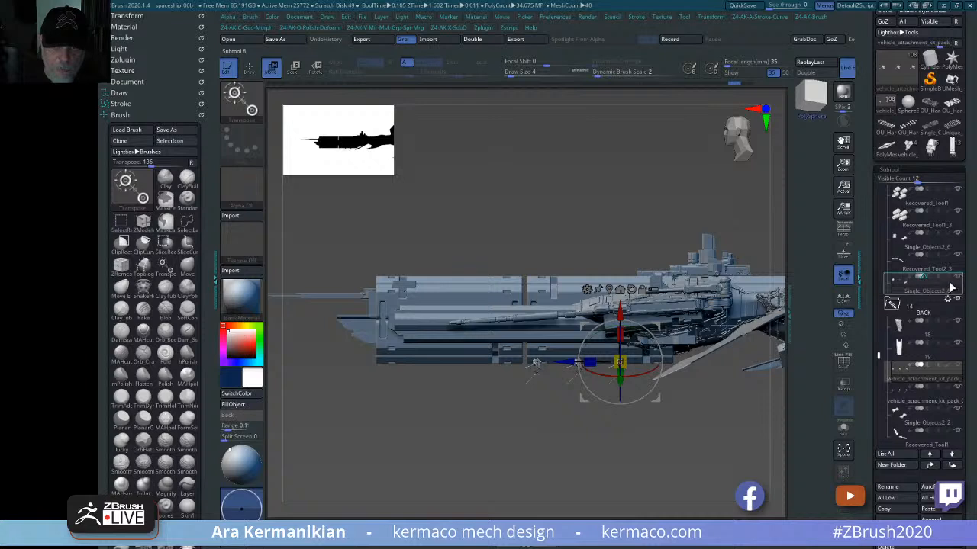
{"action": "left_click_drag", "start_coordinate": [946, 294], "coordinate": [945, 295]}
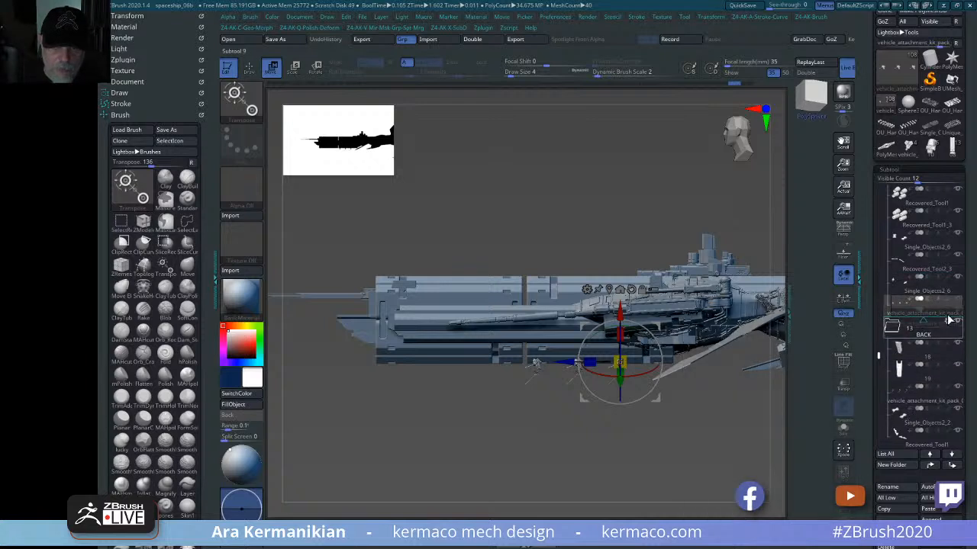
{"action": "left_click_drag", "start_coordinate": [949, 321], "coordinate": [947, 318]}
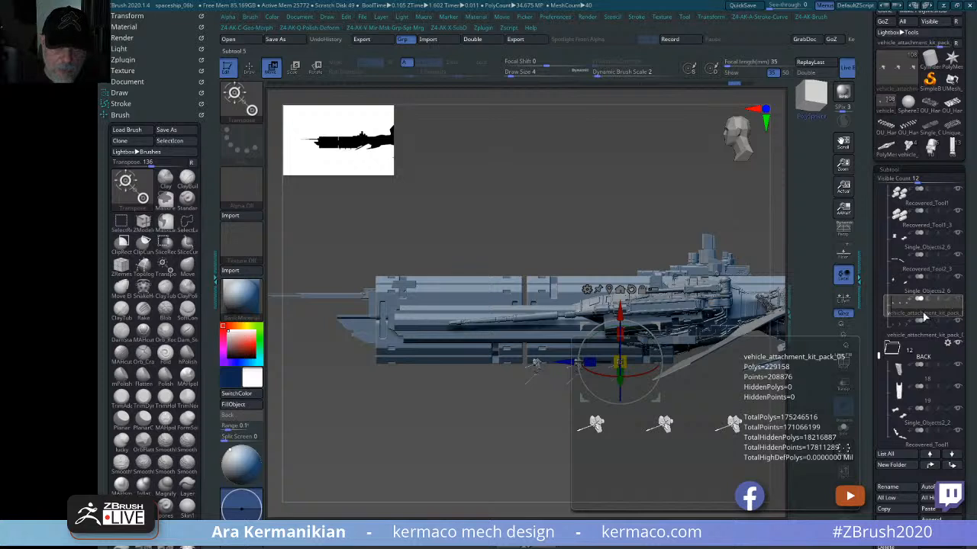
- Select the centre antenna row, recentre the gizmo on it and rotate the row 180° to face the other way along the hull
{"action": "left_click", "coordinate": [910, 343]}
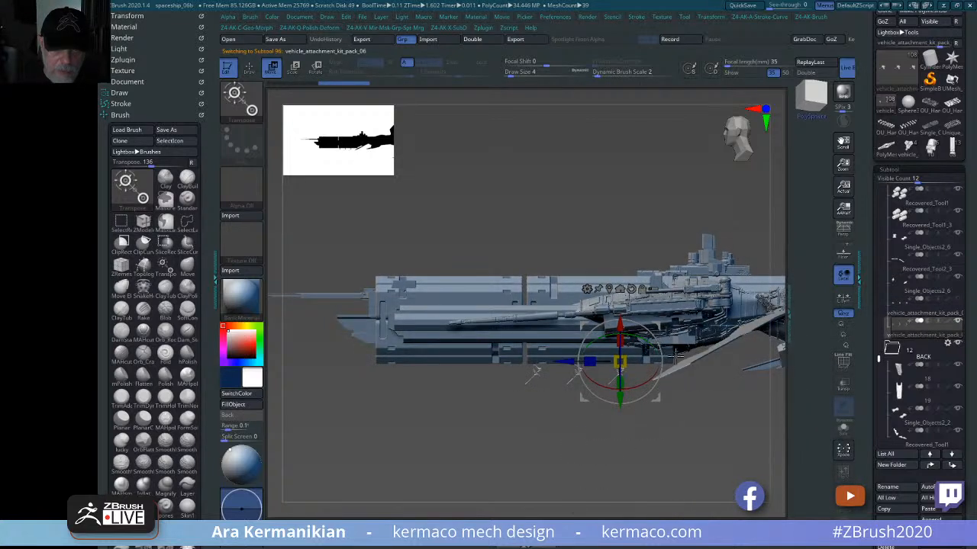
{"action": "left_click", "coordinate": [610, 290]}
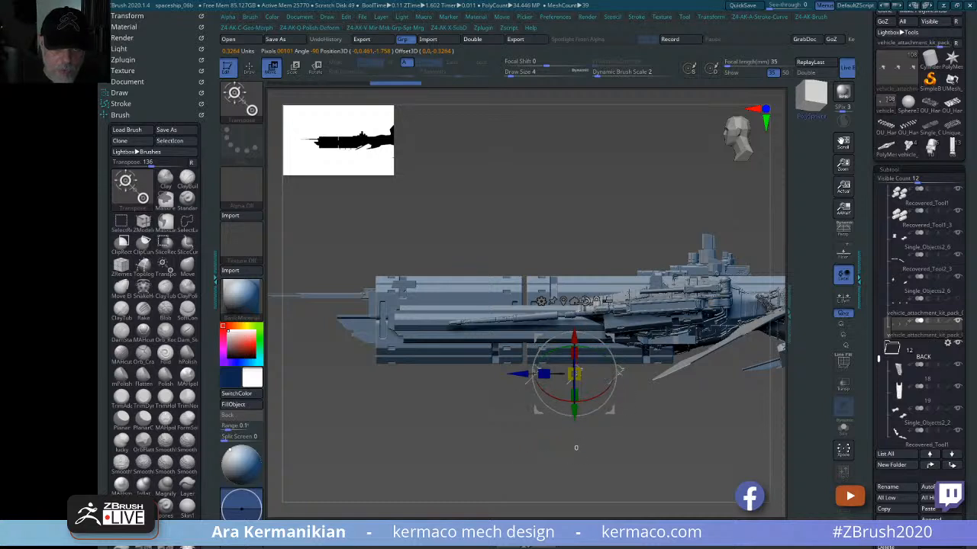
{"action": "left_click_drag", "start_coordinate": [592, 375], "coordinate": [592, 376]}
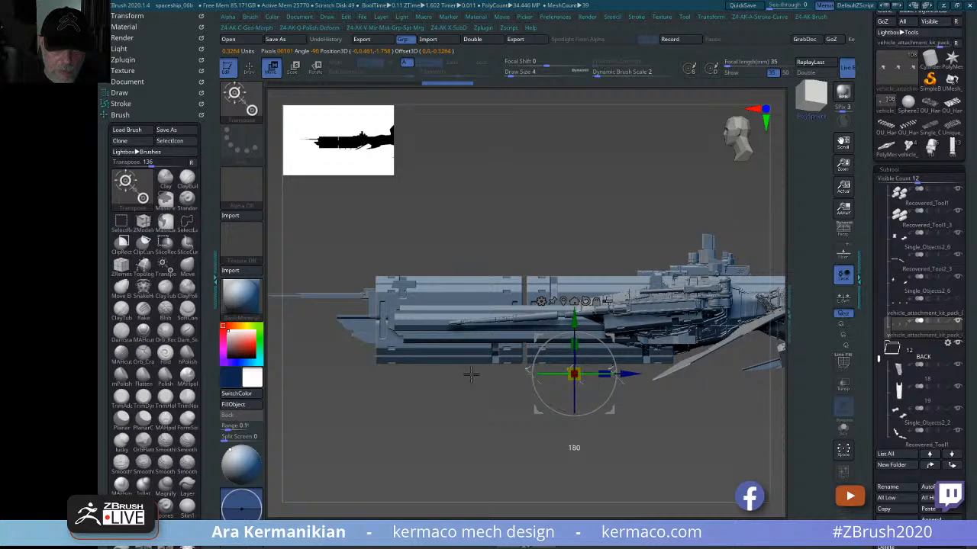
{"action": "mouse_move", "coordinate": [478, 447]}
{"action": "left_mouse_down"}
{"action": "mouse_move", "coordinate": [460, 438]}
{"action": "mouse_move", "coordinate": [460, 410]}
{"action": "mouse_move", "coordinate": [494, 401]}
{"action": "mouse_move", "coordinate": [534, 403]}
{"action": "mouse_move", "coordinate": [603, 438]}
{"action": "mouse_move", "coordinate": [705, 439]}
{"action": "mouse_move", "coordinate": [621, 442]}
{"action": "mouse_move", "coordinate": [689, 442]}
{"action": "mouse_move", "coordinate": [611, 427]}
{"action": "mouse_move", "coordinate": [725, 428]}
{"action": "mouse_move", "coordinate": [725, 416]}
{"action": "mouse_move", "coordinate": [674, 440]}
{"action": "mouse_move", "coordinate": [688, 447]}
{"action": "mouse_move", "coordinate": [718, 433]}
{"action": "mouse_move", "coordinate": [636, 442]}
{"action": "mouse_move", "coordinate": [719, 437]}
{"action": "mouse_move", "coordinate": [668, 414]}
{"action": "mouse_move", "coordinate": [672, 457]}
{"action": "left_mouse_up"}
{"action": "key", "text": "q"}
{"action": "key", "text": "ctrl"}
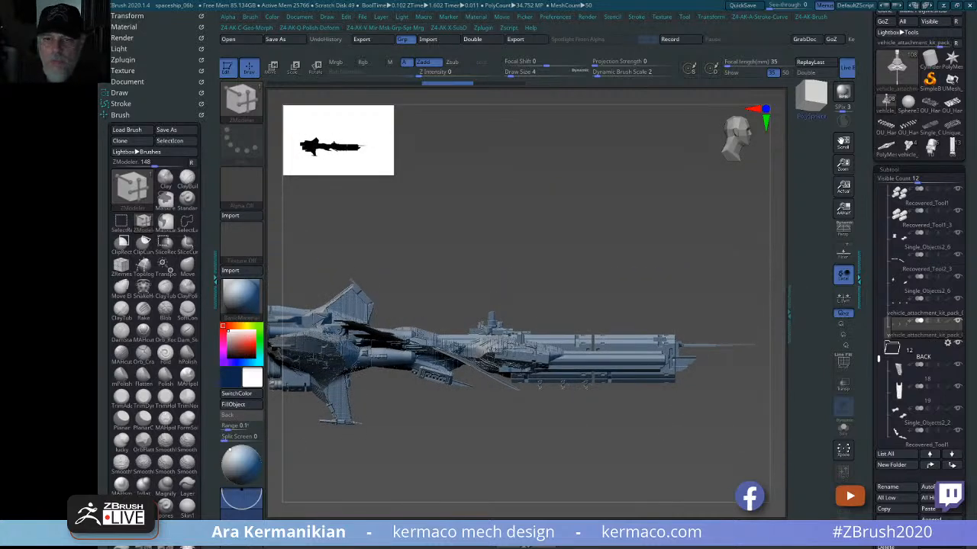
- Switch to the vehicle attachment kit tool and delete the previously split-off antenna subtool
{"action": "left_click", "coordinate": [911, 149]}
{"action": "left_click_drag", "start_coordinate": [649, 323], "coordinate": [860, 341]}
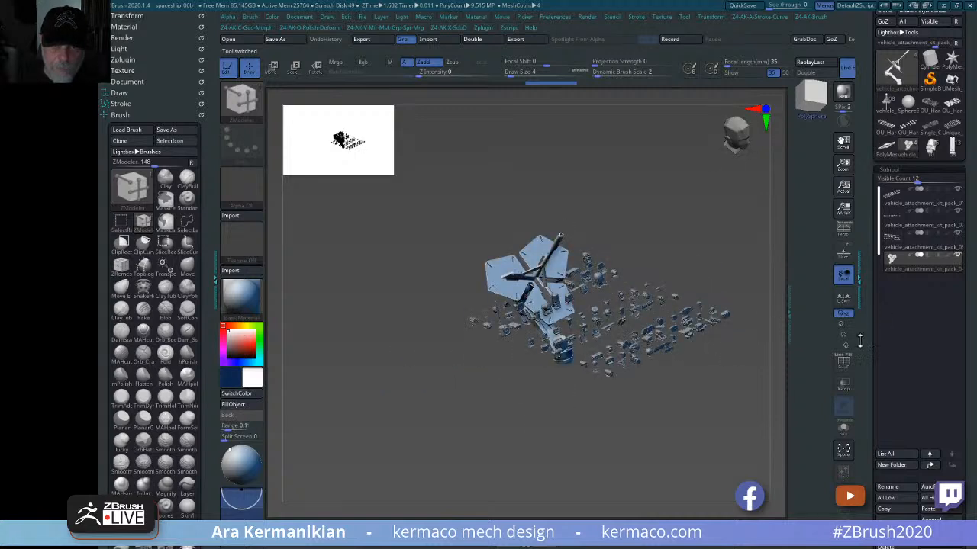
{"action": "left_click", "coordinate": [844, 425]}
{"action": "left_click", "coordinate": [795, 496]}
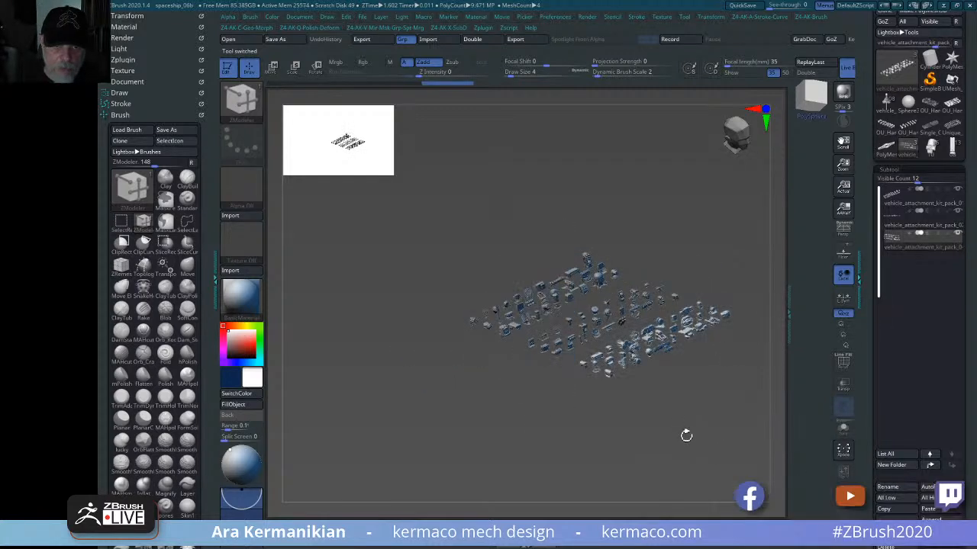
- Isolate the turret-shaped part with the round base in the kit's front view and split it into its own subtool
{"action": "left_click_drag", "start_coordinate": [687, 434], "coordinate": [601, 393]}
{"action": "mouse_move", "coordinate": [643, 420]}
{"action": "left_mouse_down", "text": "alt"}
{"action": "mouse_move", "coordinate": [685, 462]}
{"action": "mouse_move", "coordinate": [684, 429]}
{"action": "mouse_move", "coordinate": [547, 432]}
{"action": "mouse_move", "coordinate": [574, 450]}
{"action": "mouse_move", "coordinate": [582, 436]}
{"action": "mouse_move", "coordinate": [549, 465]}
{"action": "mouse_move", "coordinate": [562, 443]}
{"action": "mouse_move", "coordinate": [580, 448]}
{"action": "mouse_move", "coordinate": [489, 494]}
{"action": "mouse_move", "coordinate": [590, 418]}
{"action": "mouse_move", "coordinate": [633, 444]}
{"action": "left_mouse_up", "text": "alt"}
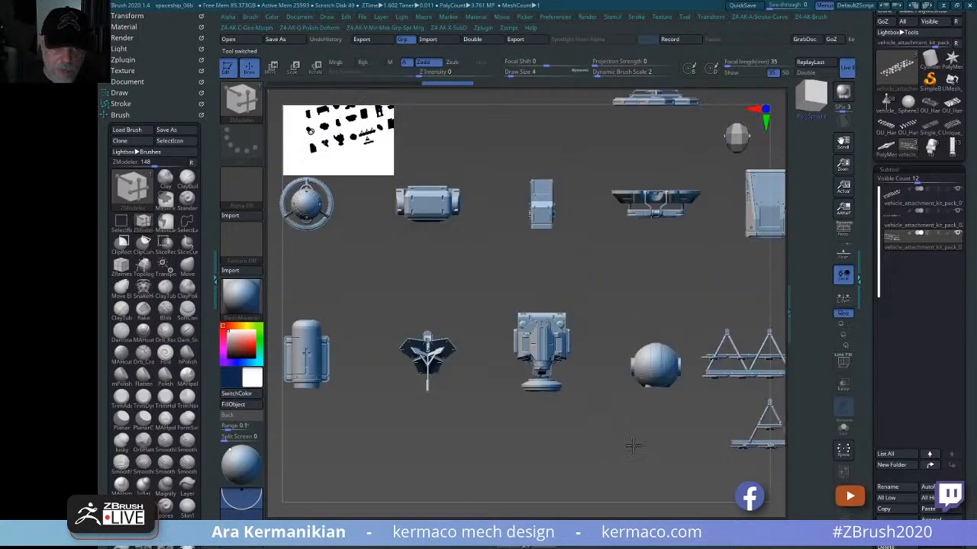
{"action": "left_click_drag", "start_coordinate": [472, 286], "coordinate": [588, 450], "text": "ctrl+shift"}
{"action": "key", "text": "Tab"}
{"action": "key", "text": "a"}
{"action": "left_click", "coordinate": [648, 399]}
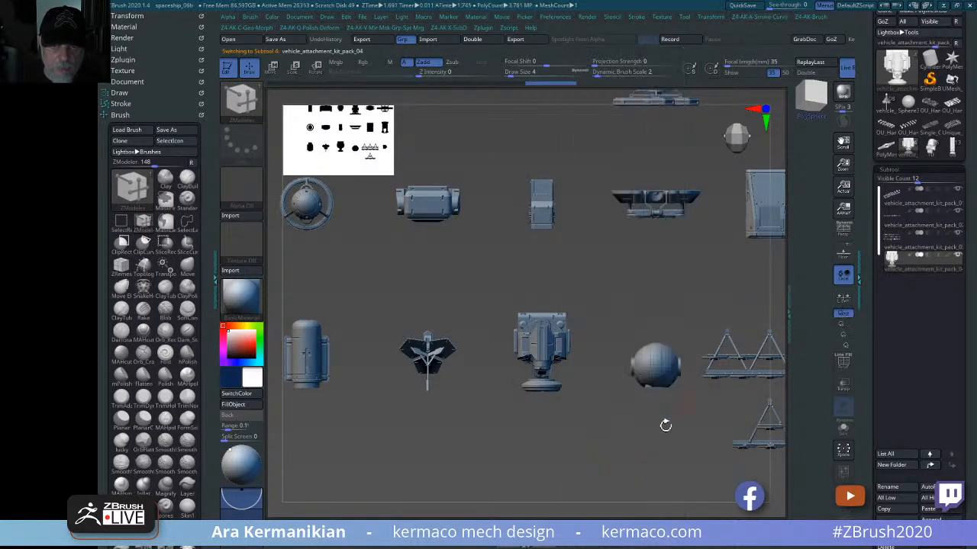
- Copy the turret part into the spaceship tool and resize it with Unify
{"action": "key", "text": "ctrl+q"}
{"action": "left_click", "coordinate": [702, 370]}
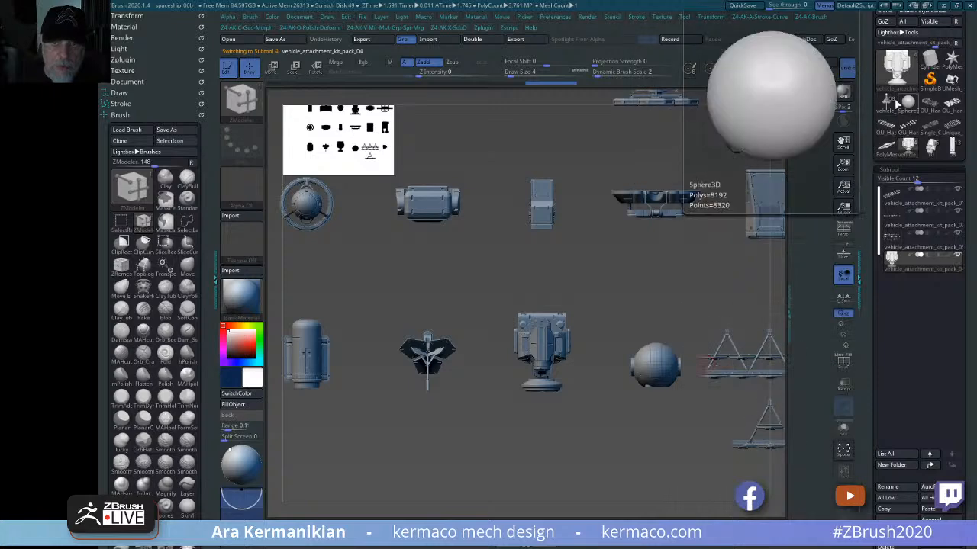
{"action": "key", "text": "ctrl+q"}
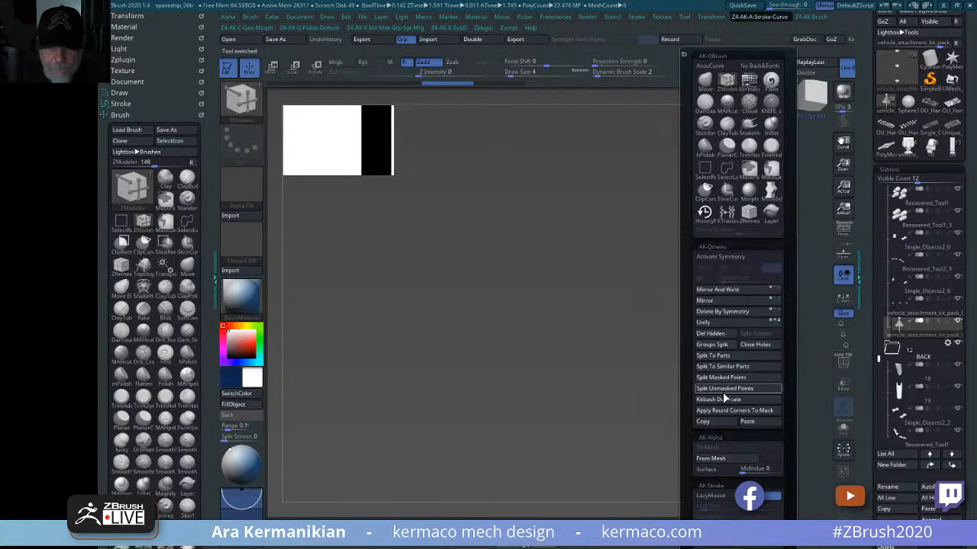
{"action": "left_click", "coordinate": [767, 355]}
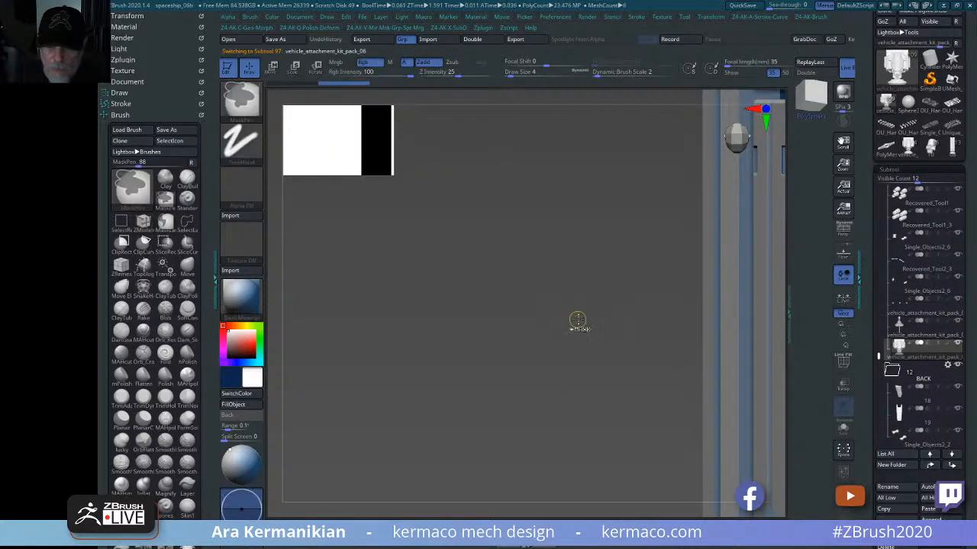
{"action": "key", "text": "ctrl+q"}
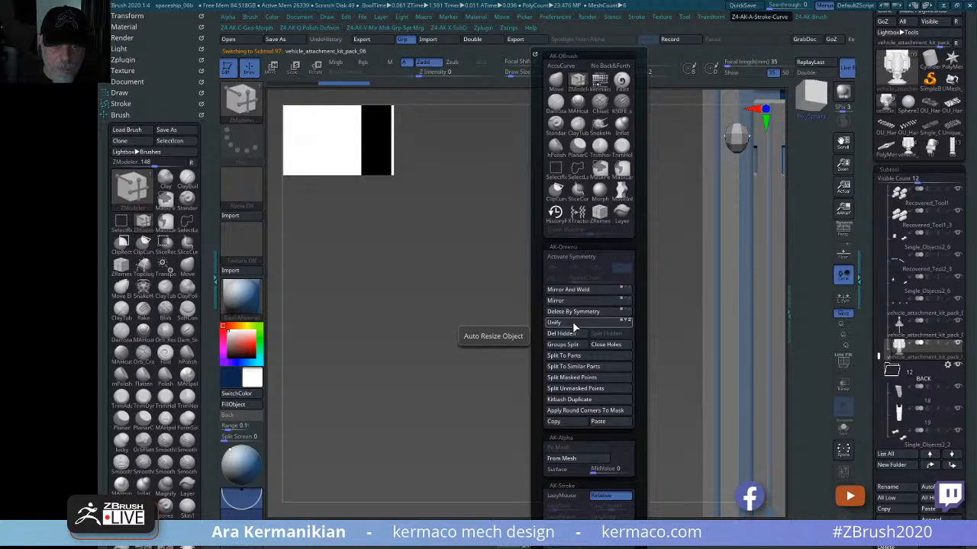
{"action": "left_click", "coordinate": [573, 322]}
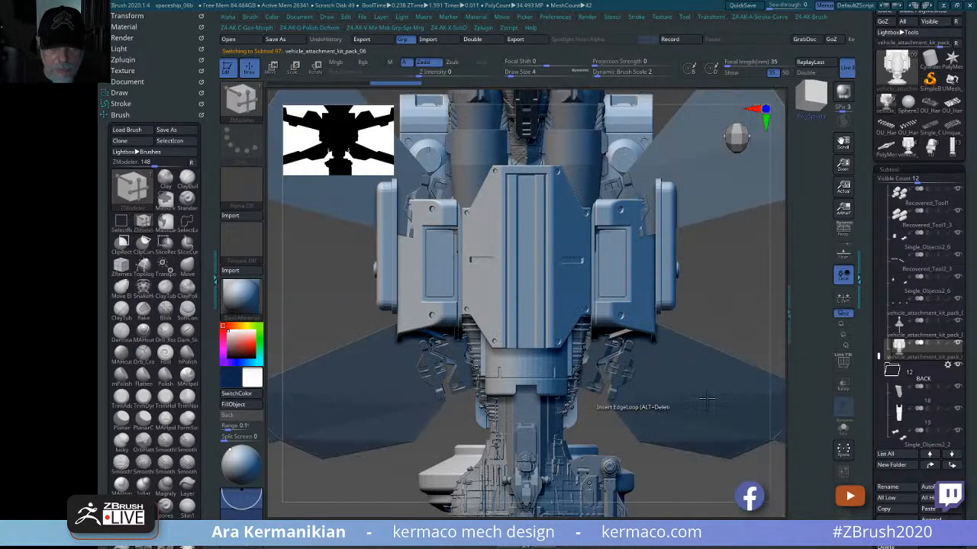
- Raise the pasted turret part above the forward hull and scale it down uniformly
{"action": "left_click_drag", "start_coordinate": [756, 283], "coordinate": [539, 345]}
{"action": "key", "text": "w"}
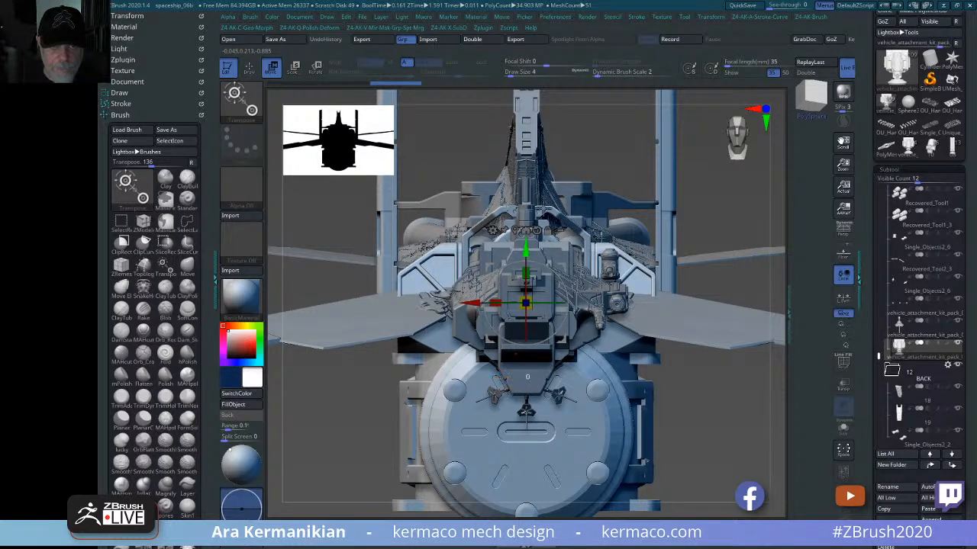
{"action": "left_click_drag", "start_coordinate": [664, 145], "coordinate": [340, 252]}
{"action": "left_click_drag", "start_coordinate": [630, 233], "coordinate": [668, 330], "text": "alt"}
{"action": "left_click_drag", "start_coordinate": [506, 270], "coordinate": [400, 303]}
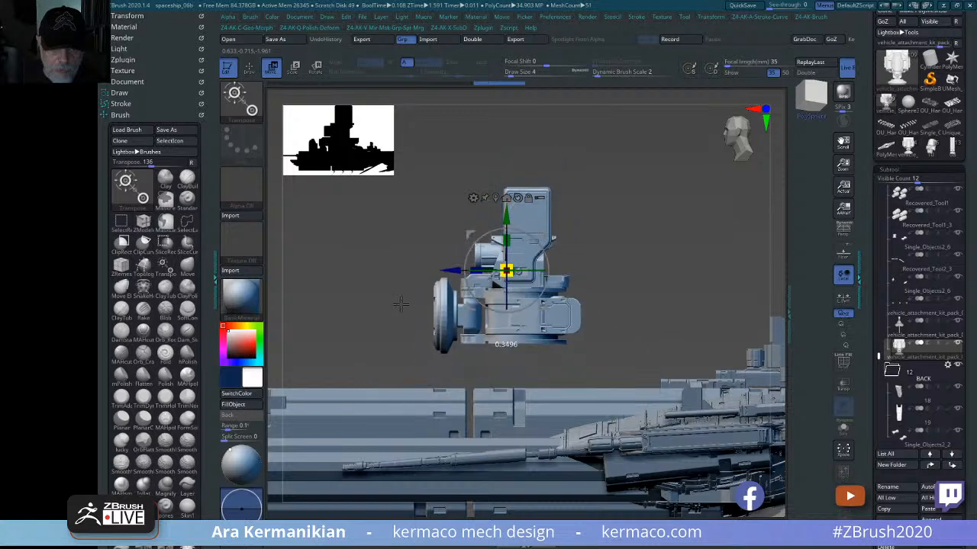
{"action": "left_click_drag", "start_coordinate": [625, 298], "coordinate": [686, 353], "text": "alt"}
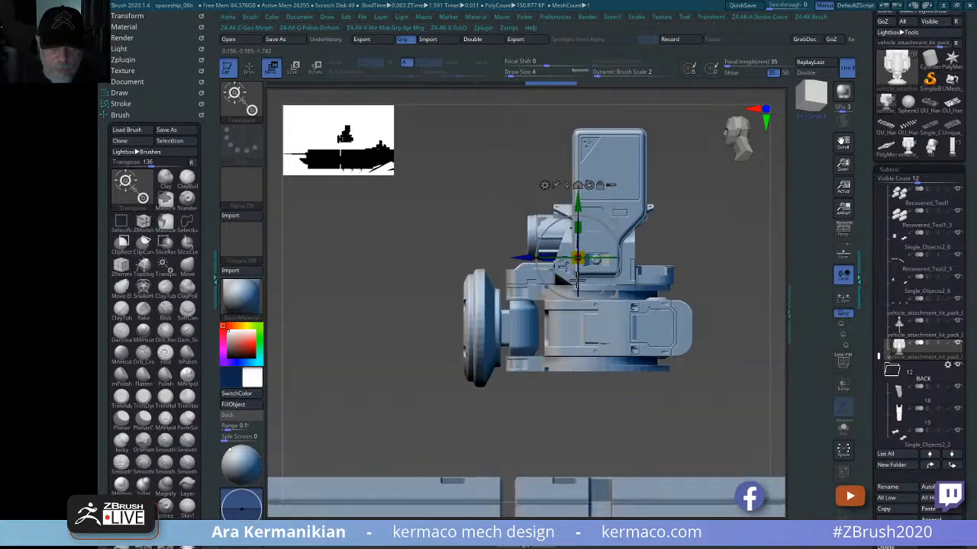
- Move the turret part forward along Z past the bow and lower it to the height of the bow fin
{"action": "left_click_drag", "start_coordinate": [537, 258], "coordinate": [399, 259]}
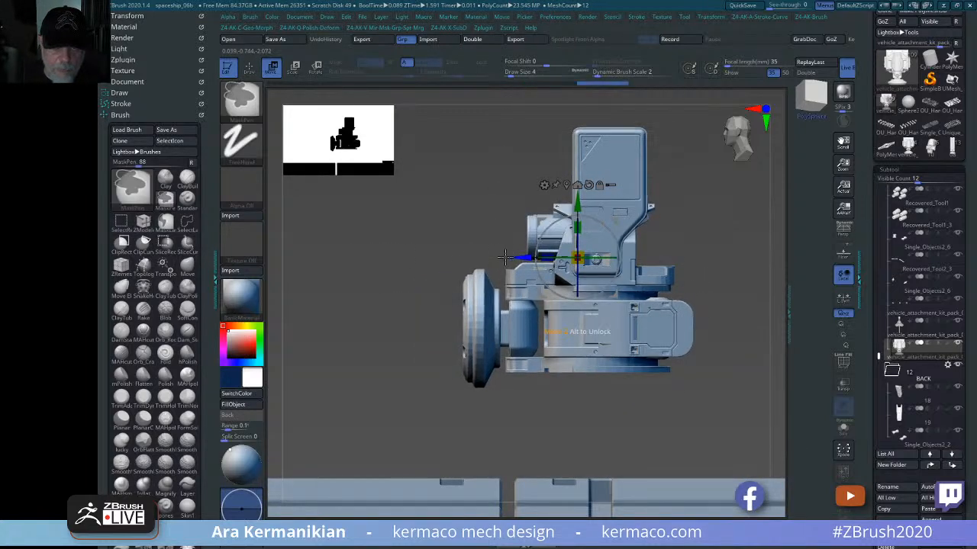
{"action": "left_click_drag", "start_coordinate": [518, 257], "coordinate": [329, 258]}
{"action": "left_click_drag", "start_coordinate": [707, 334], "coordinate": [557, 265], "text": "alt"}
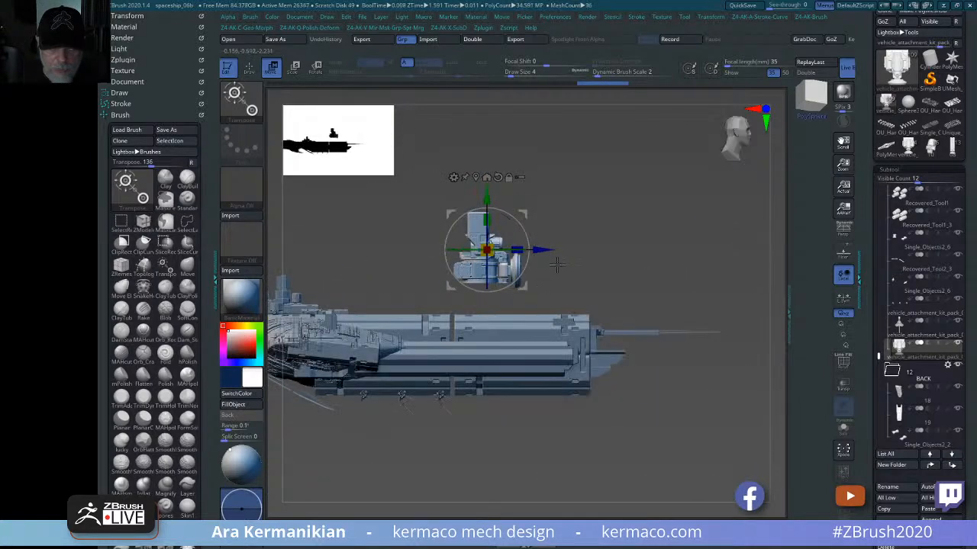
{"action": "mouse_move", "coordinate": [492, 195]}
{"action": "left_mouse_down"}
{"action": "mouse_move", "coordinate": [462, 216]}
{"action": "mouse_move", "coordinate": [487, 198]}
{"action": "left_mouse_up"}
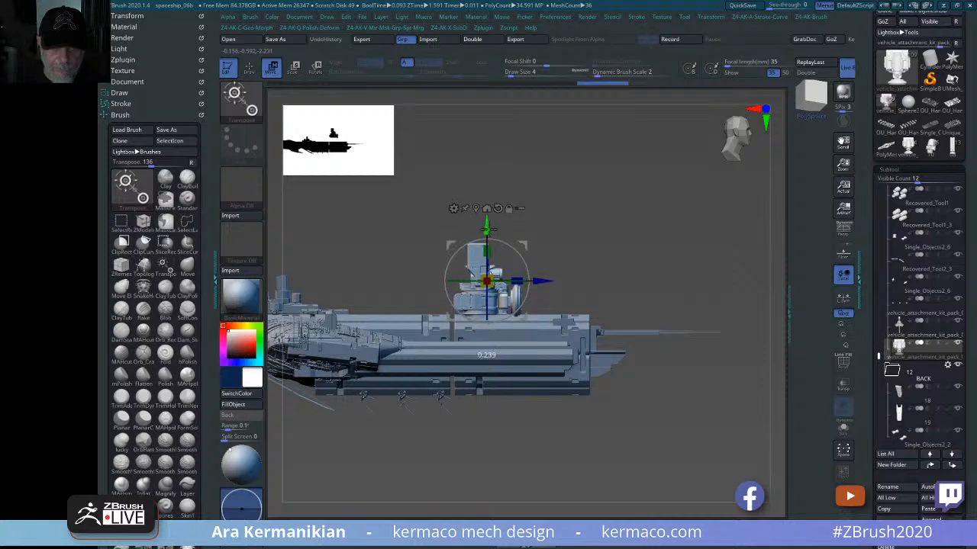
{"action": "left_click_drag", "start_coordinate": [547, 279], "coordinate": [714, 280]}
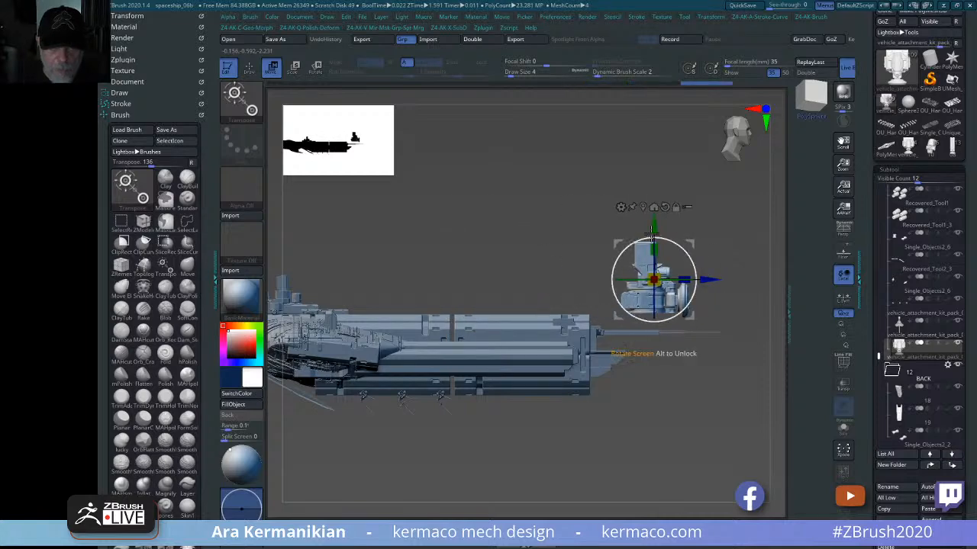
{"action": "left_click_drag", "start_coordinate": [689, 225], "coordinate": [636, 273]}
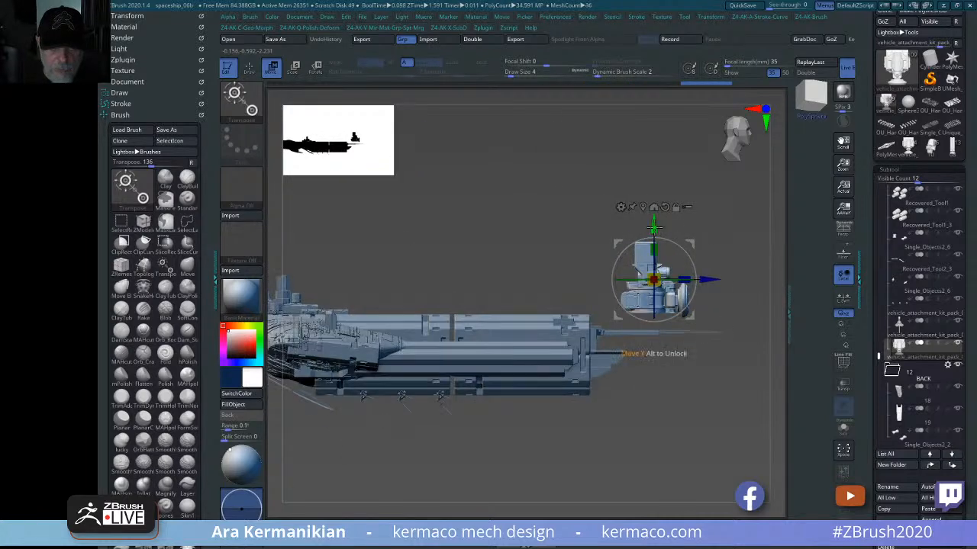
{"action": "left_click_drag", "start_coordinate": [653, 227], "coordinate": [654, 285]}
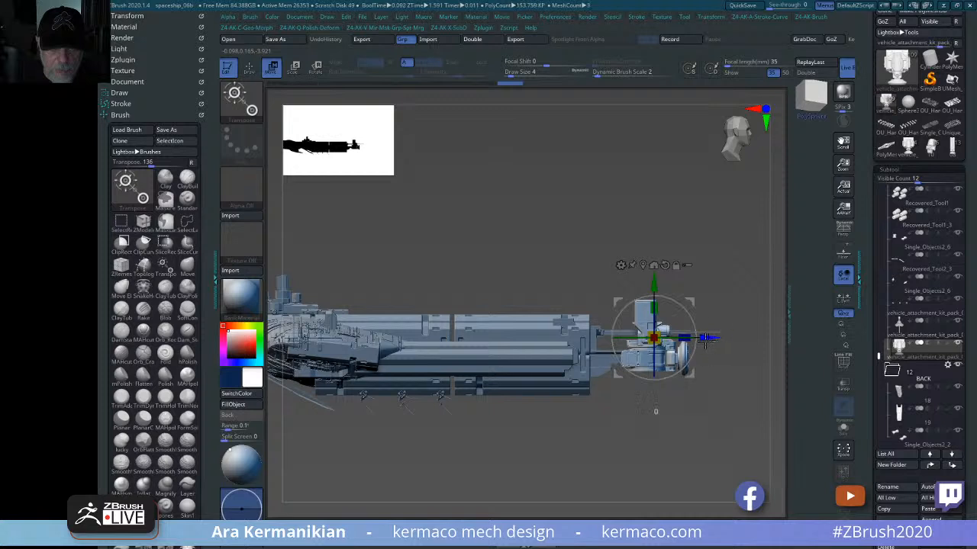
- Scale the turret part down further and fit it around the long bow spike, just ahead of the fin
{"action": "left_click_drag", "start_coordinate": [700, 343], "coordinate": [609, 340]}
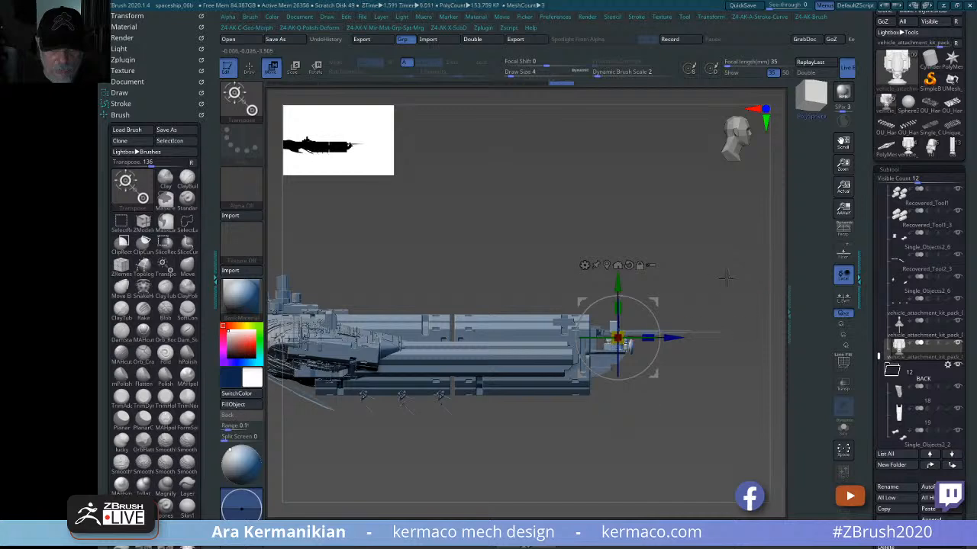
{"action": "left_click_drag", "start_coordinate": [724, 277], "coordinate": [695, 202]}
{"action": "left_click_drag", "start_coordinate": [748, 265], "coordinate": [736, 324], "text": "alt"}
{"action": "left_click_drag", "start_coordinate": [388, 229], "coordinate": [427, 417]}
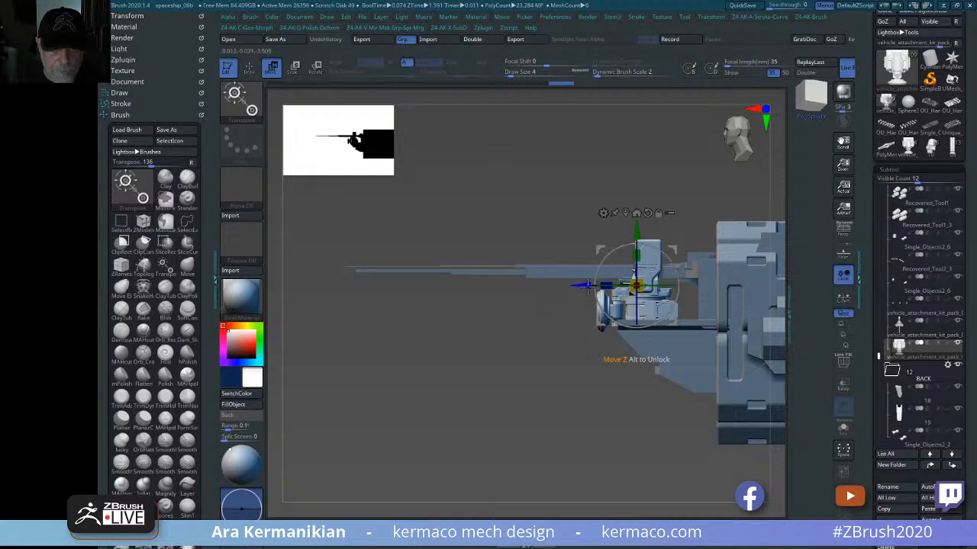
{"action": "left_click_drag", "start_coordinate": [582, 285], "coordinate": [538, 285]}
{"action": "left_click_drag", "start_coordinate": [593, 233], "coordinate": [593, 229]}
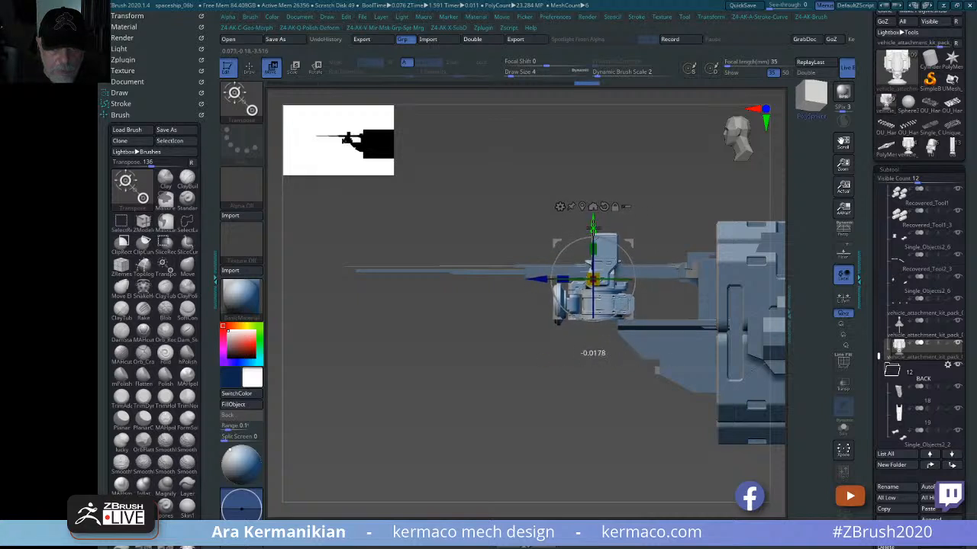
- Isolate the turret part and lengthen it front to back along Z with a gizmo deformer, then show the whole ship again
{"action": "left_click_drag", "start_coordinate": [547, 431], "coordinate": [639, 480]}
{"action": "left_click", "coordinate": [841, 432]}
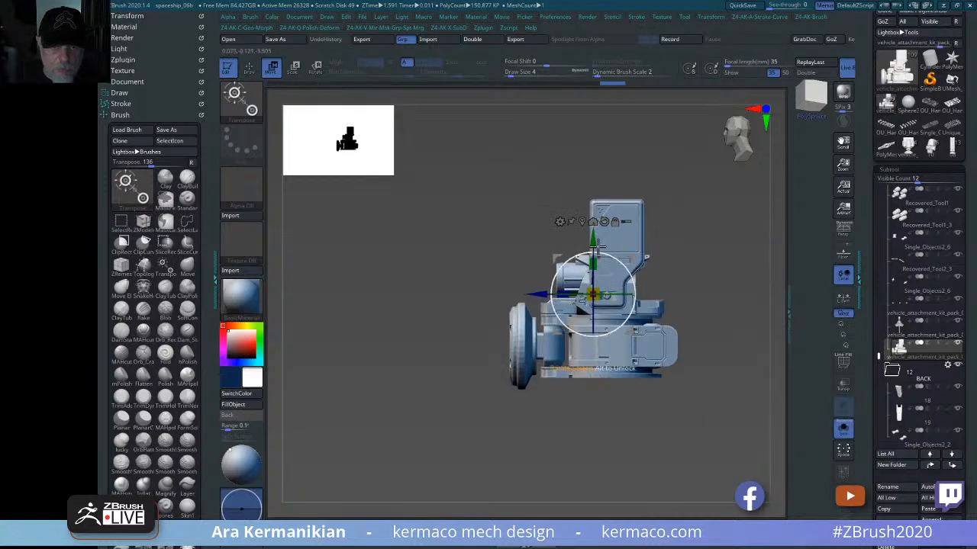
{"action": "left_click", "coordinate": [561, 222]}
{"action": "left_click", "coordinate": [811, 263]}
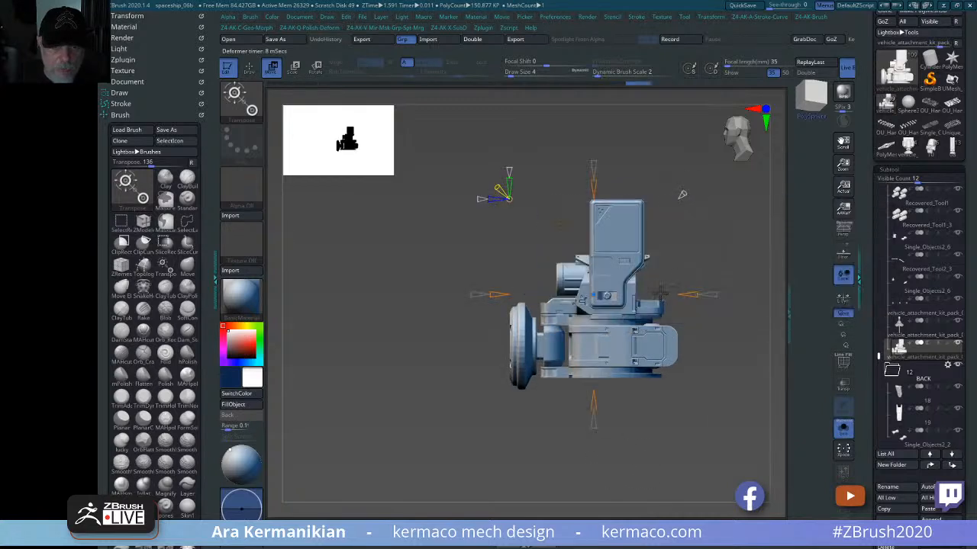
{"action": "left_click_drag", "start_coordinate": [721, 282], "coordinate": [748, 264]}
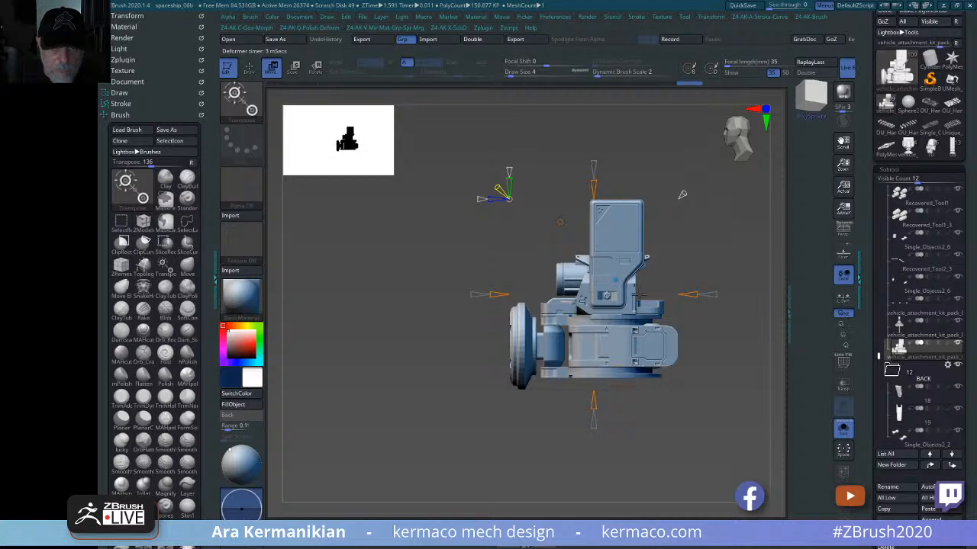
{"action": "left_click_drag", "start_coordinate": [695, 295], "coordinate": [713, 295]}
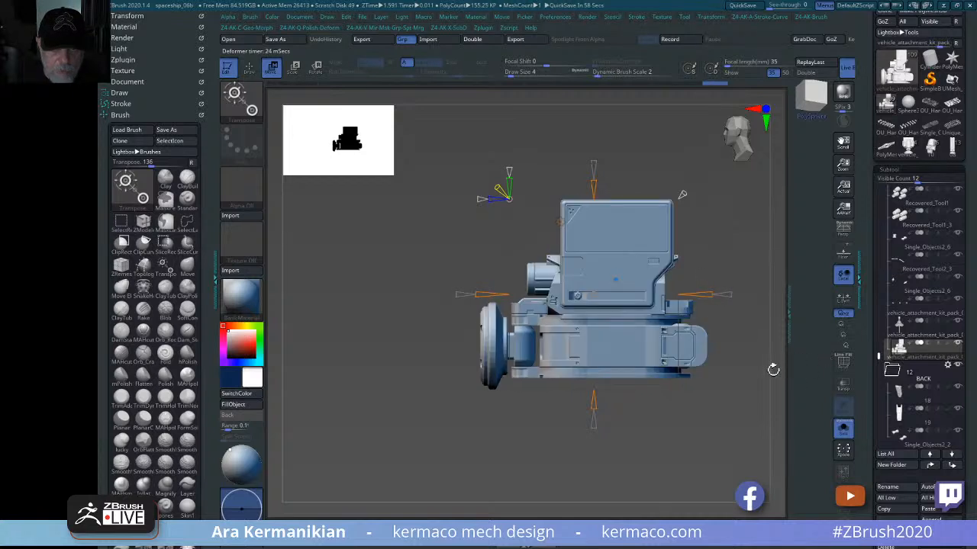
{"action": "mouse_move", "coordinate": [725, 412]}
{"action": "left_mouse_down"}
{"action": "mouse_move", "coordinate": [679, 423]}
{"action": "mouse_move", "coordinate": [721, 415]}
{"action": "left_mouse_up"}
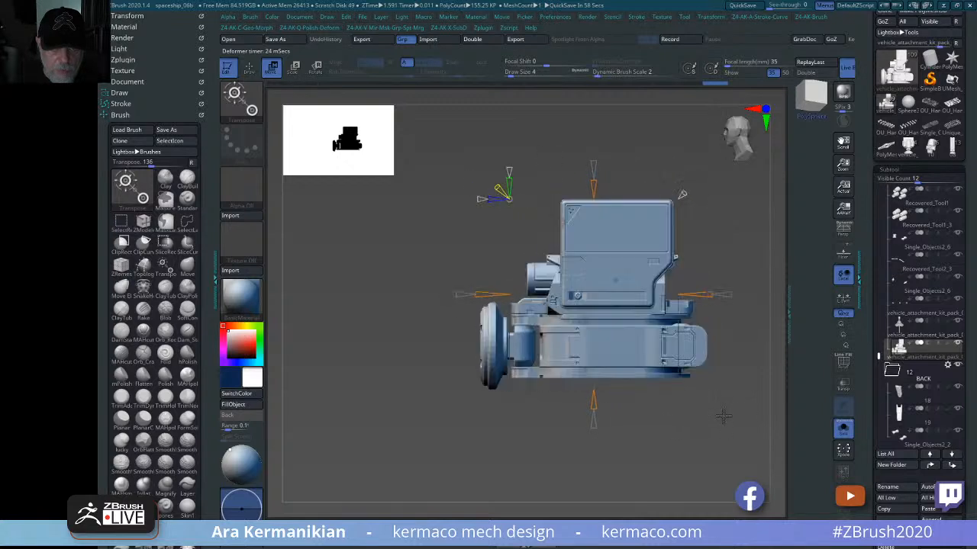
{"action": "left_click", "coordinate": [837, 432]}
{"action": "left_click_drag", "start_coordinate": [562, 468], "coordinate": [488, 464], "text": "alt"}
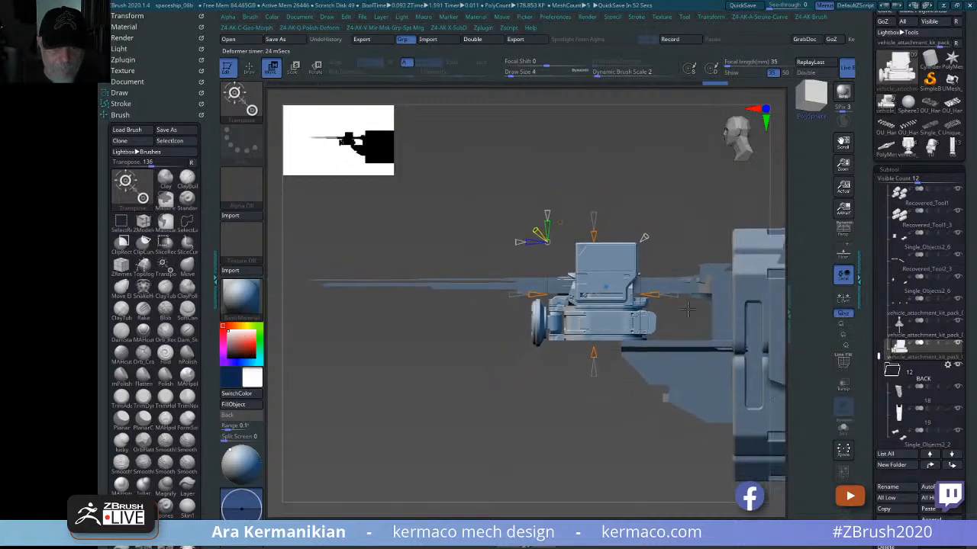
- Try lengthening the turret part further along Z and sliding it back into the bow
{"action": "left_click_drag", "start_coordinate": [653, 295], "coordinate": [676, 300]}
{"action": "left_click_drag", "start_coordinate": [537, 295], "coordinate": [641, 305]}
{"action": "left_click_drag", "start_coordinate": [577, 203], "coordinate": [583, 230]}
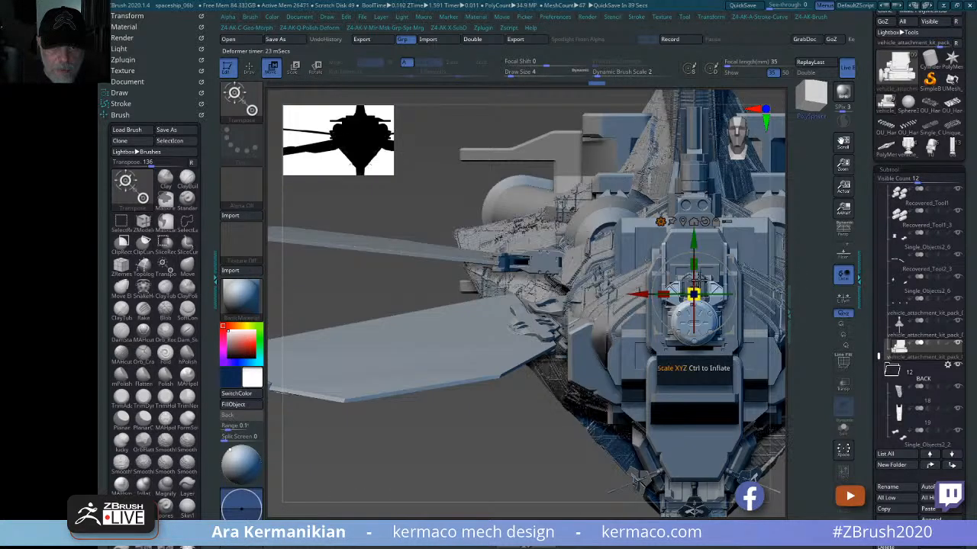
{"action": "left_click_drag", "start_coordinate": [447, 186], "coordinate": [416, 191]}
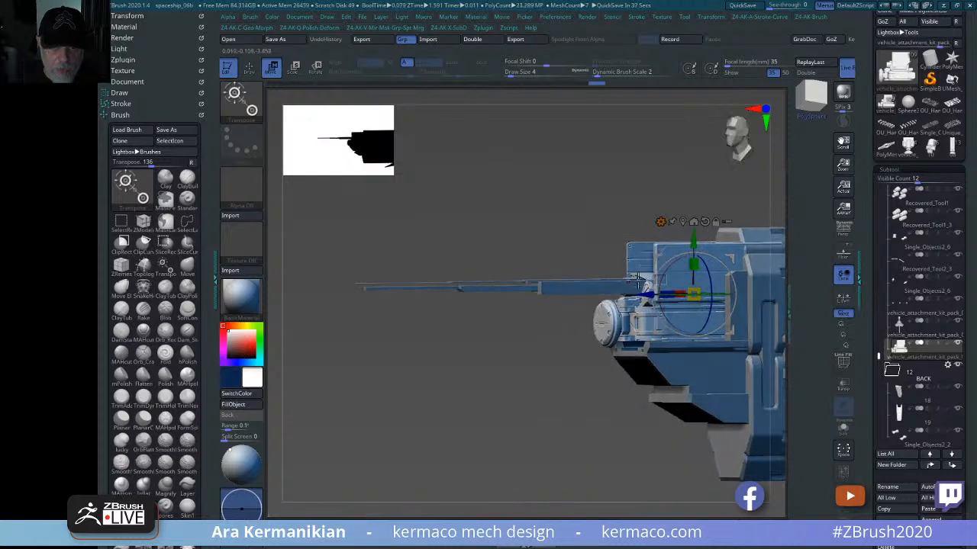
{"action": "left_click_drag", "start_coordinate": [707, 242], "coordinate": [707, 240]}
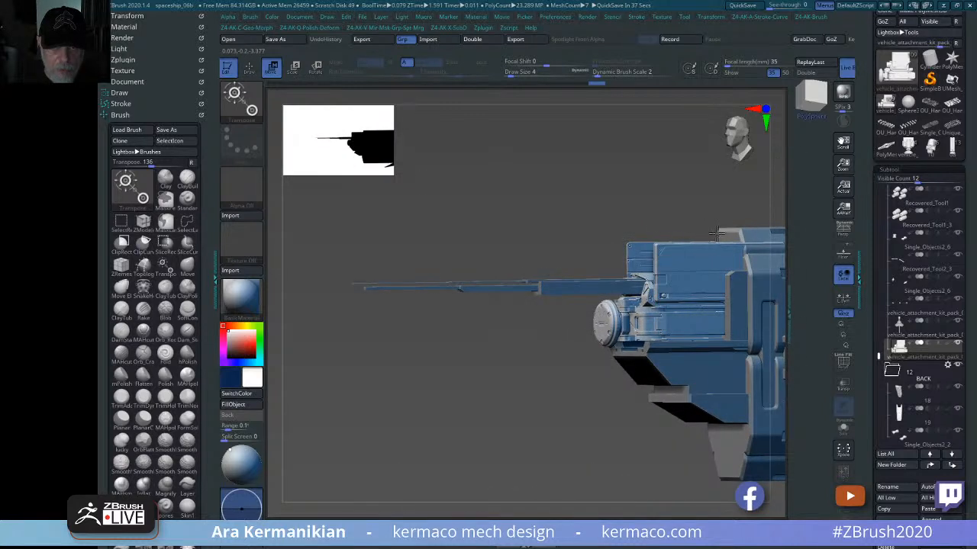
{"action": "left_click_drag", "start_coordinate": [728, 185], "coordinate": [543, 200], "text": "alt"}
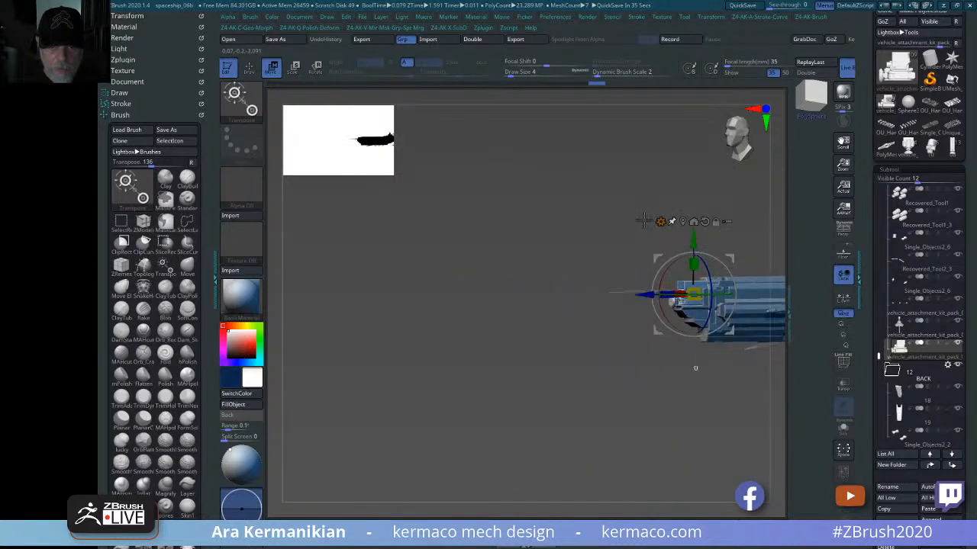
- Pull the lengthened turret part forward out of the bow, and undo that move and the extra lengthening
{"action": "key", "text": "q"}
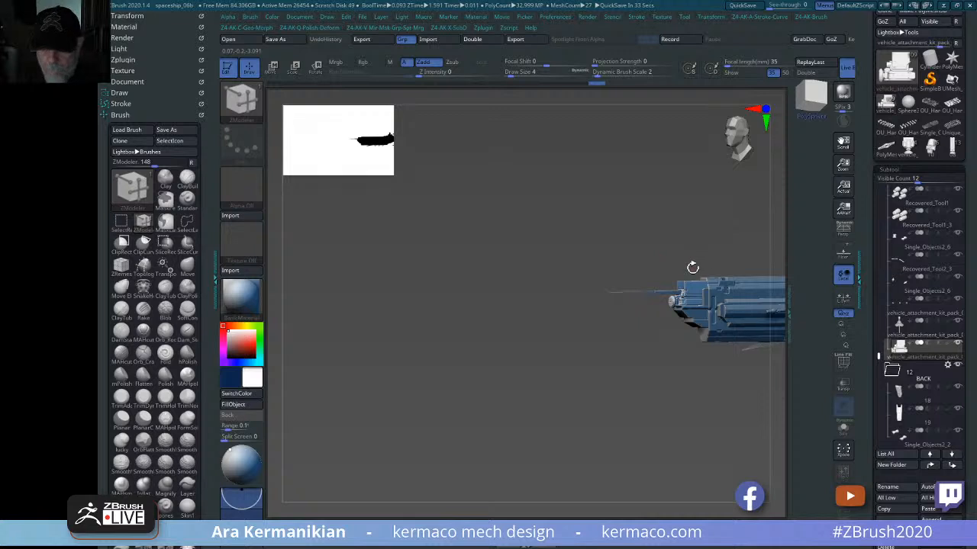
{"action": "left_click_drag", "start_coordinate": [704, 251], "coordinate": [509, 206]}
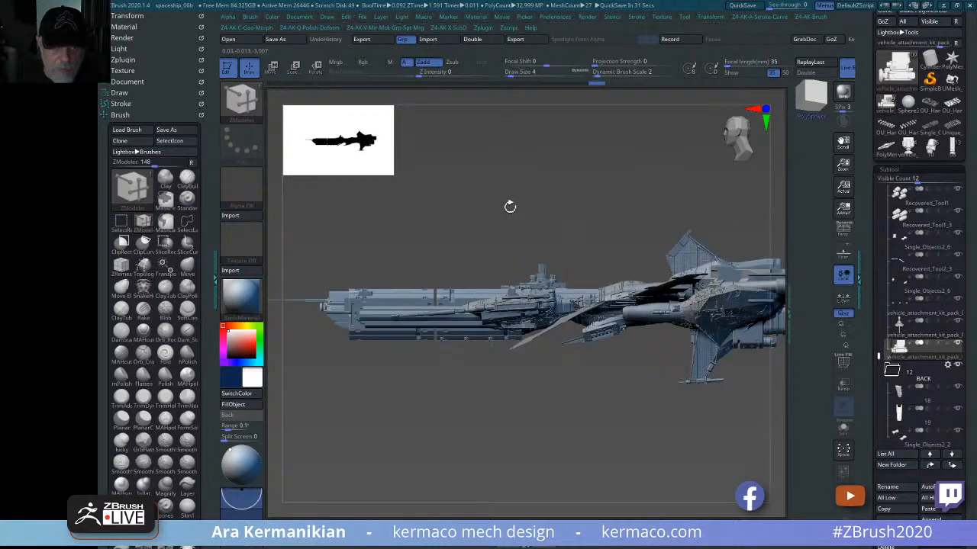
{"action": "left_click_drag", "start_coordinate": [612, 207], "coordinate": [647, 239], "text": "alt"}
{"action": "key", "text": "w"}
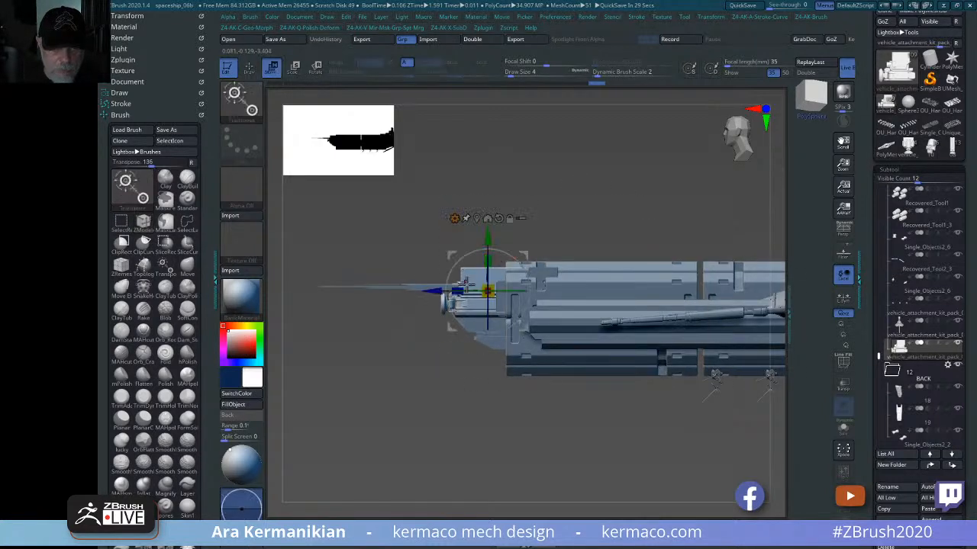
{"action": "mouse_move", "coordinate": [433, 291]}
{"action": "left_mouse_down"}
{"action": "mouse_move", "coordinate": [465, 291]}
{"action": "mouse_move", "coordinate": [432, 289]}
{"action": "left_mouse_up"}
{"action": "left_click_drag", "start_coordinate": [619, 211], "coordinate": [700, 216]}
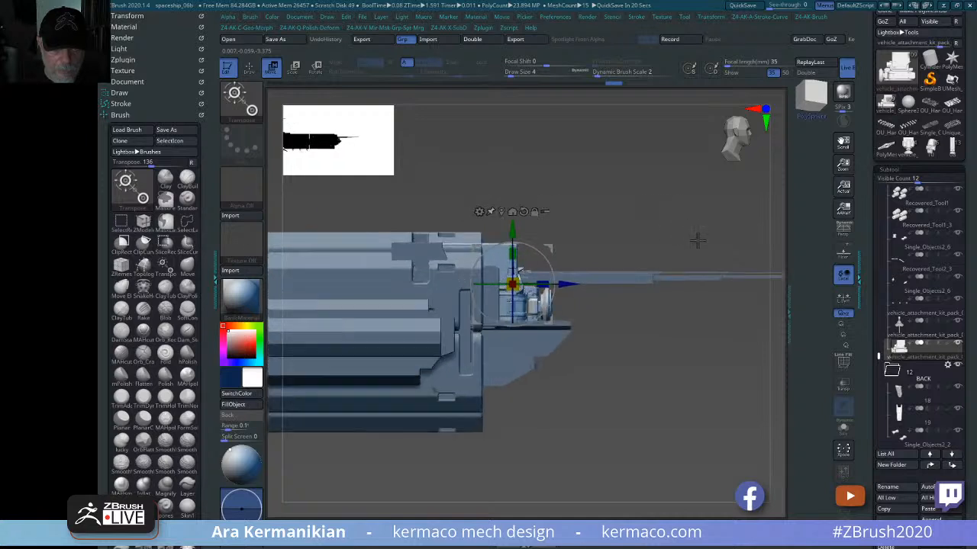
{"action": "left_click_drag", "start_coordinate": [569, 284], "coordinate": [710, 289]}
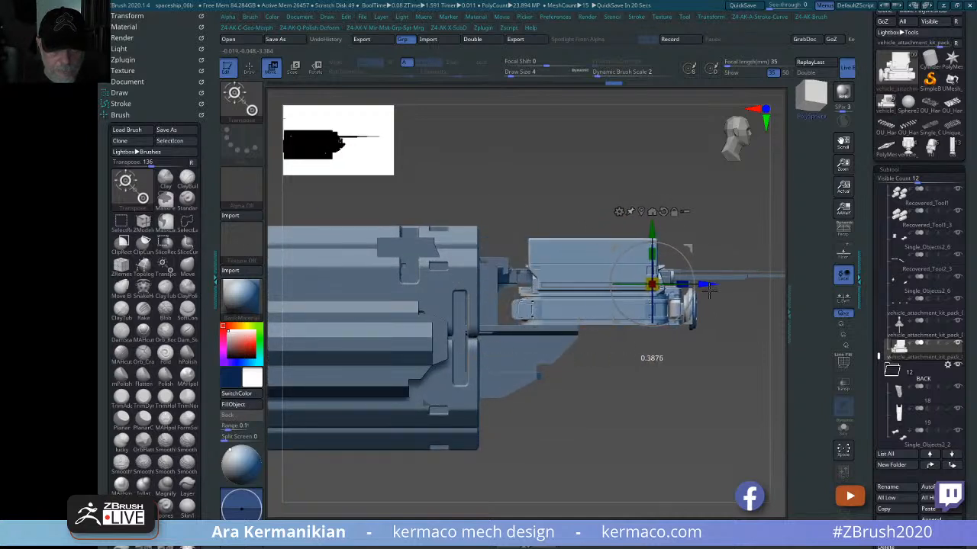
{"action": "key", "text": "ctrl+z"}
{"action": "key", "text": "ctrl+z"}
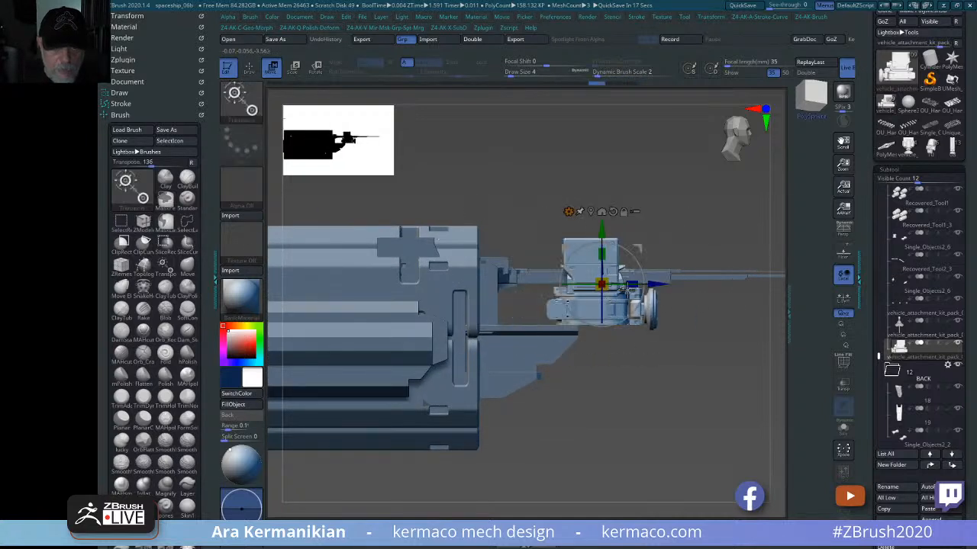
- Flip the turret part upside down and seat it against the bow face, level with the hull's upper edge
{"action": "left_click_drag", "start_coordinate": [657, 284], "coordinate": [591, 284]}
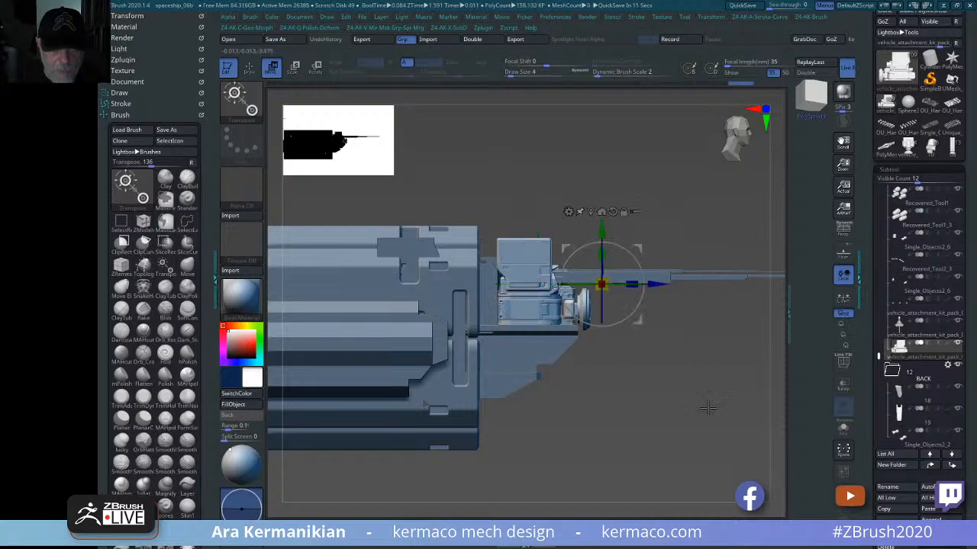
{"action": "left_click_drag", "start_coordinate": [709, 405], "coordinate": [718, 292]}
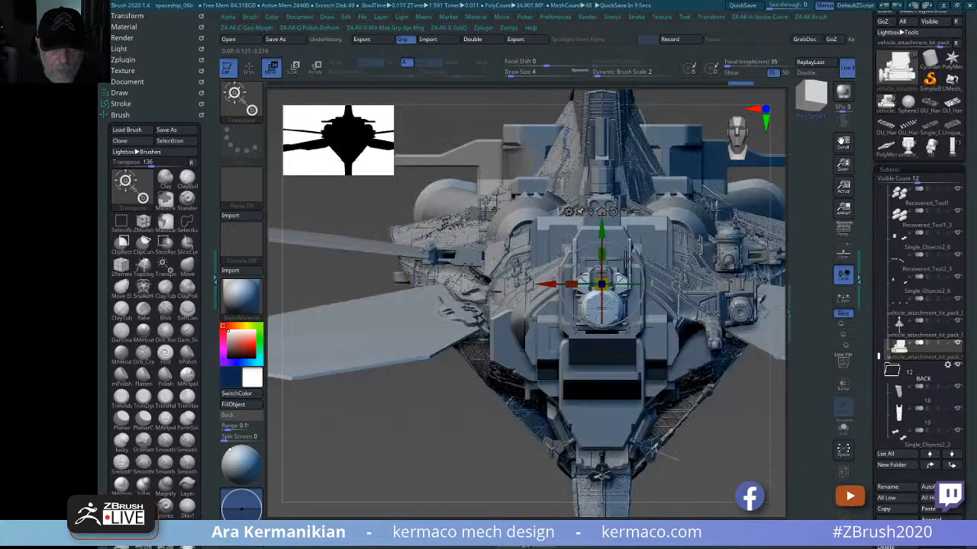
{"action": "left_click_drag", "start_coordinate": [631, 254], "coordinate": [670, 256], "text": "shift"}
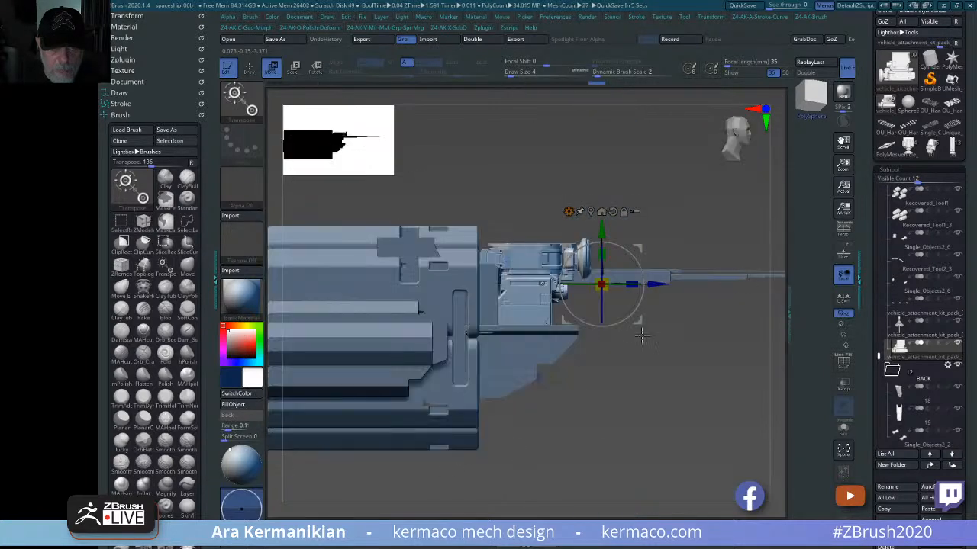
{"action": "left_click_drag", "start_coordinate": [603, 227], "coordinate": [603, 208]}
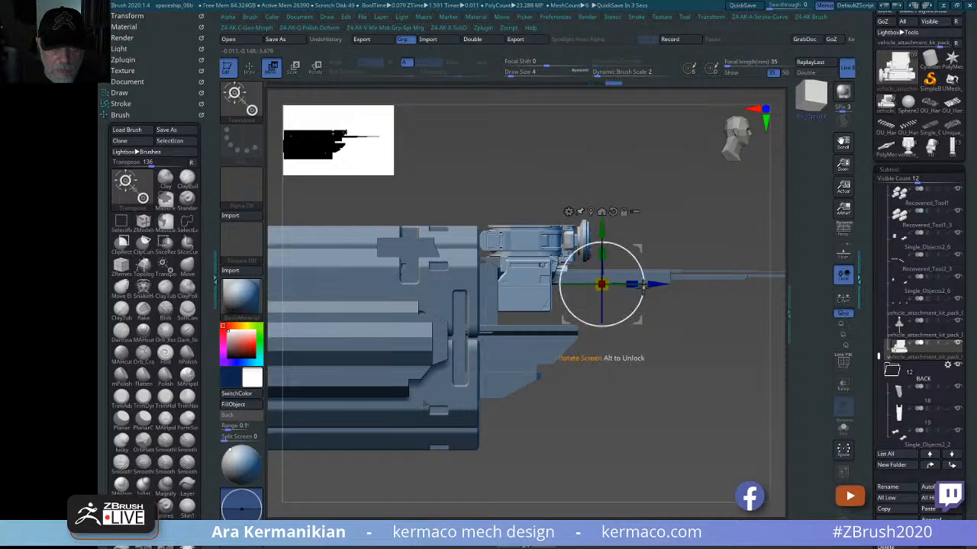
{"action": "left_click_drag", "start_coordinate": [661, 284], "coordinate": [557, 190]}
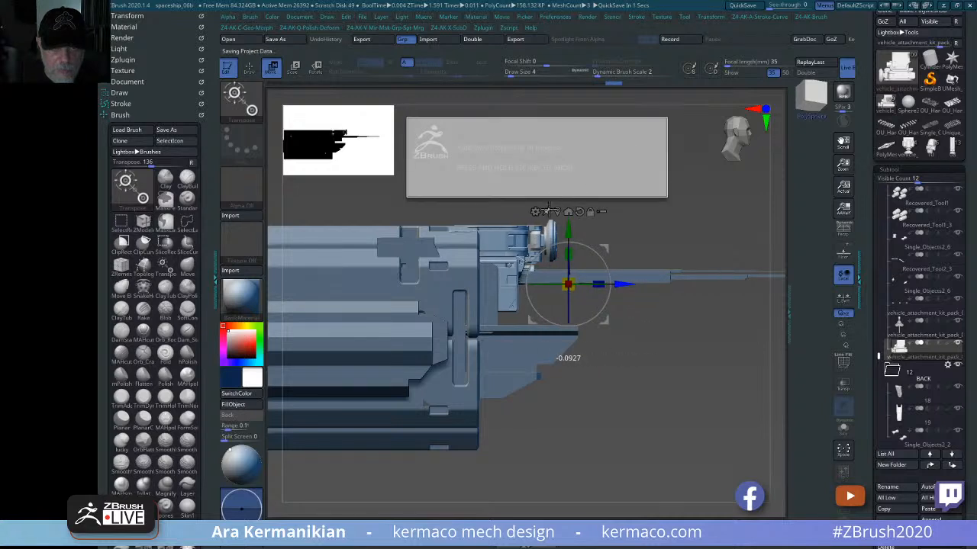
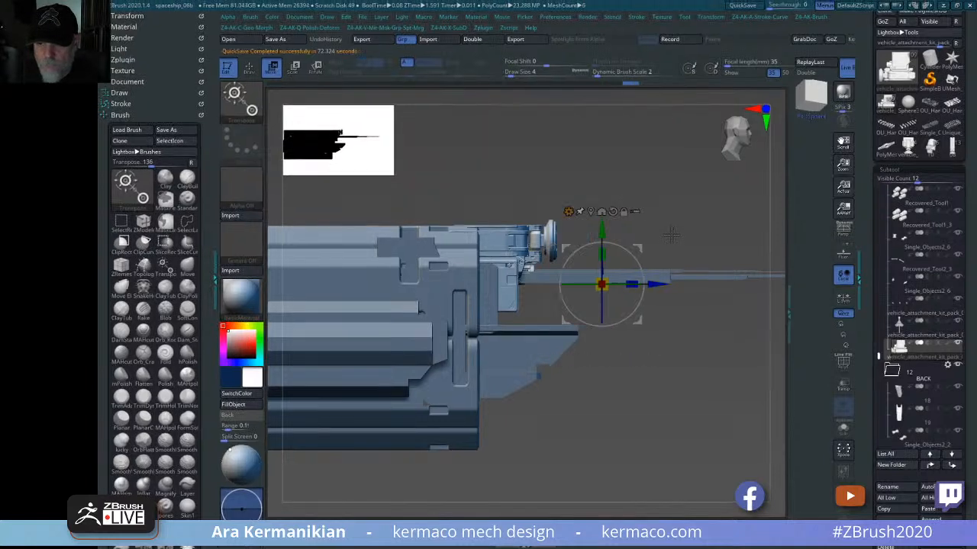
- Set the QuickSave Maximum Duration to 45 minutes and the Rest Duration to 30
{"action": "left_click", "coordinate": [550, 19]}
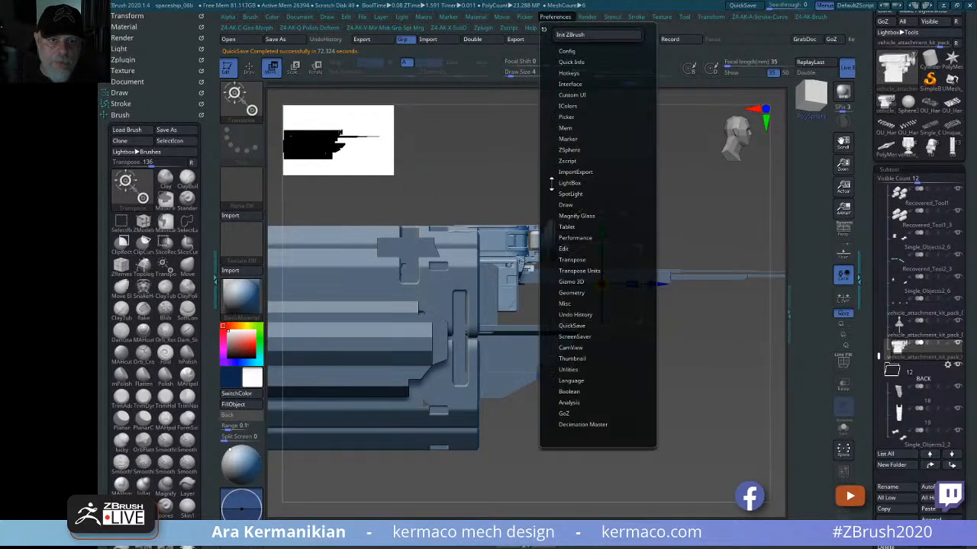
{"action": "left_click", "coordinate": [576, 325]}
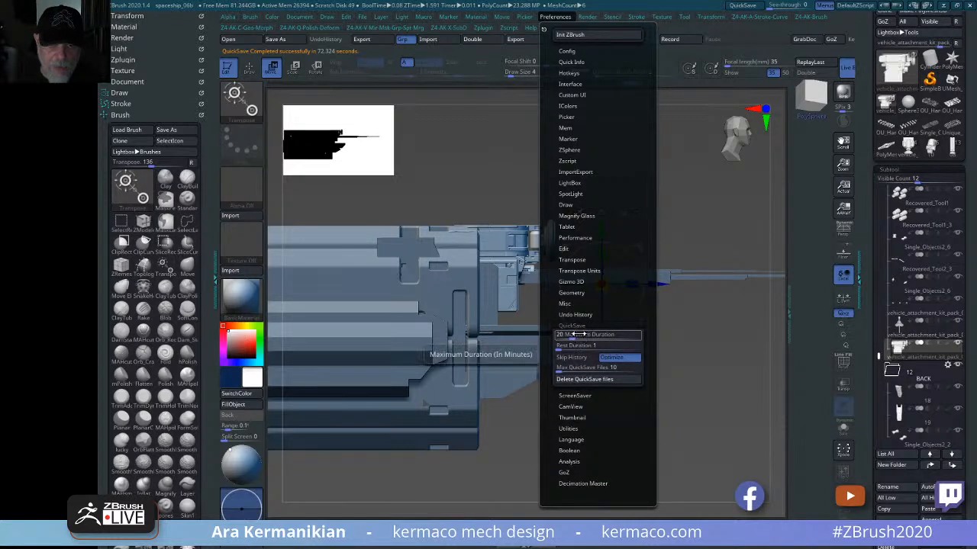
{"action": "left_click", "coordinate": [585, 335]}
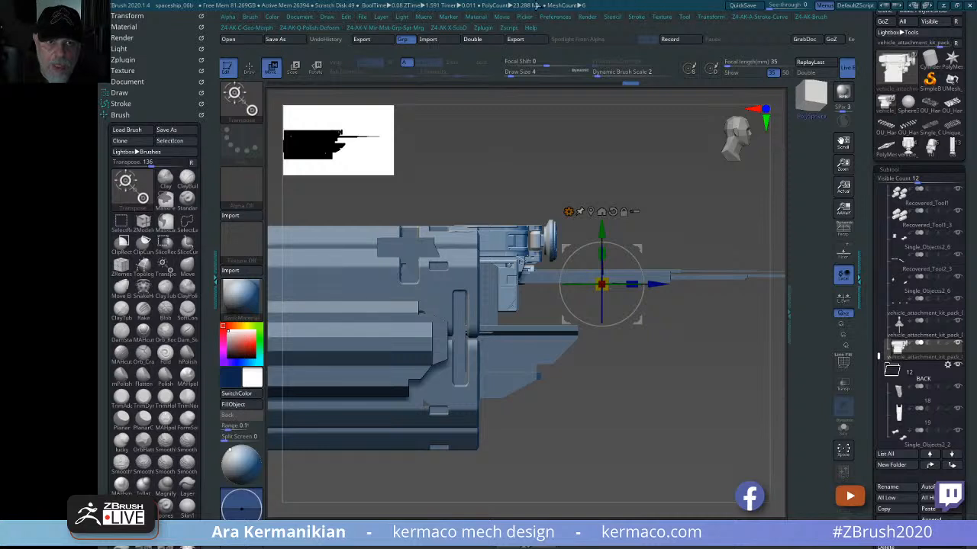
{"action": "left_click", "coordinate": [555, 17]}
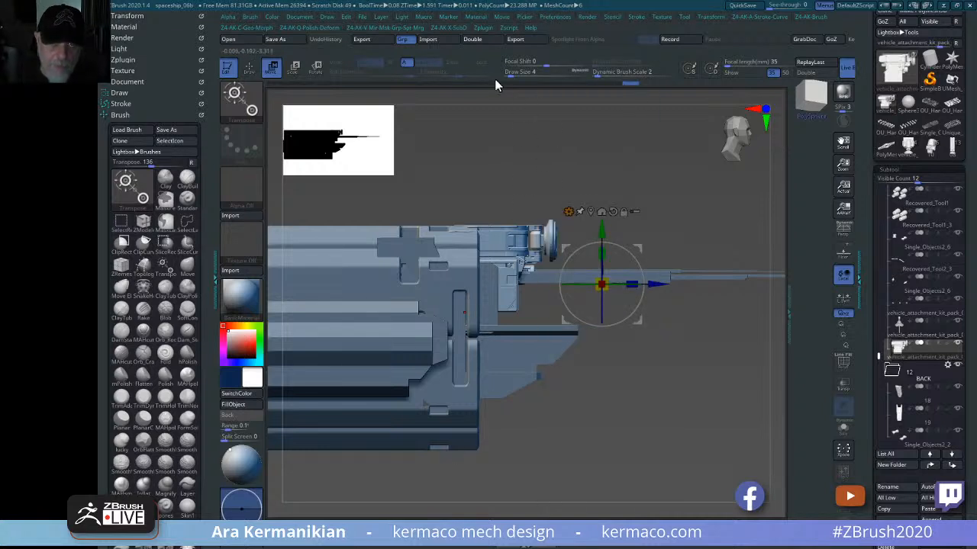
{"action": "left_click", "coordinate": [557, 17]}
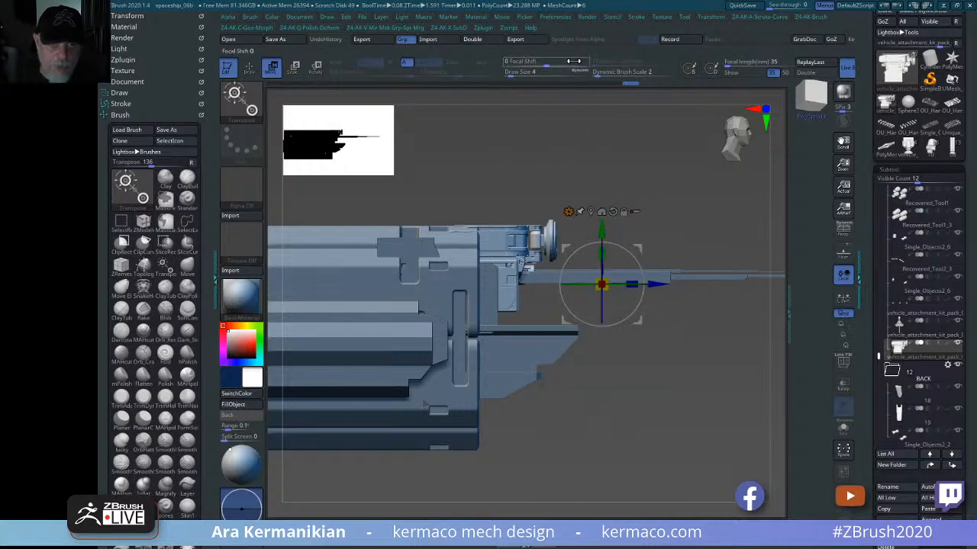
{"action": "left_click", "coordinate": [555, 16]}
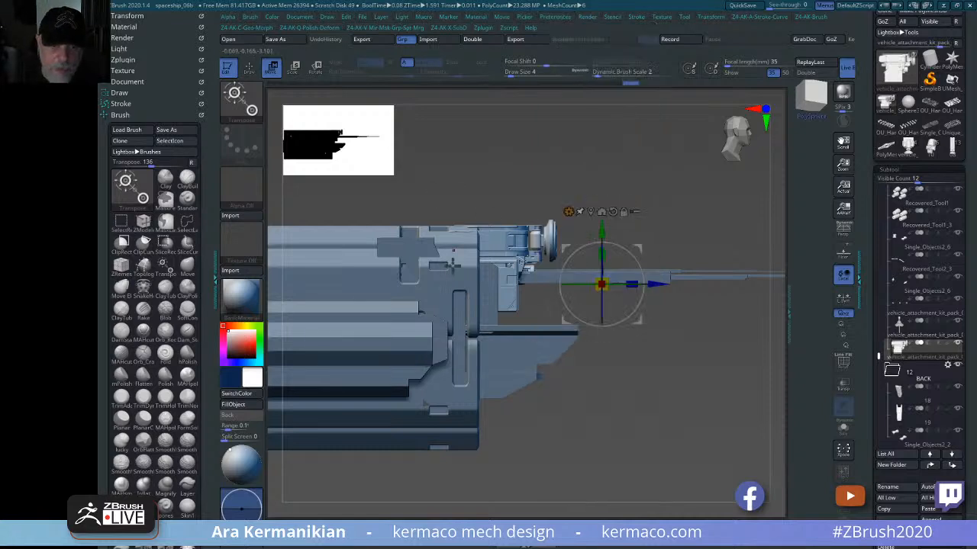
- Store the current preferences in the configuration file
{"action": "left_click", "coordinate": [555, 18]}
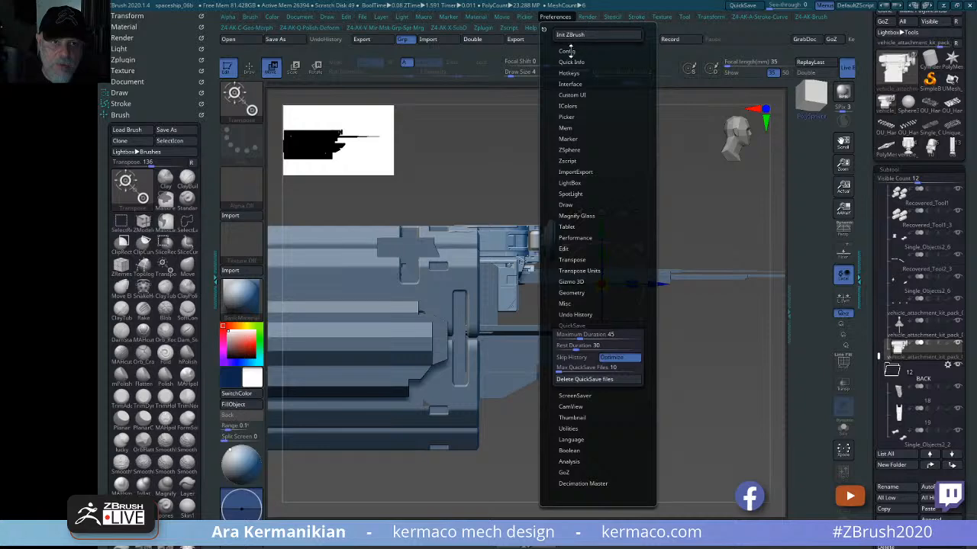
{"action": "left_click", "coordinate": [568, 50]}
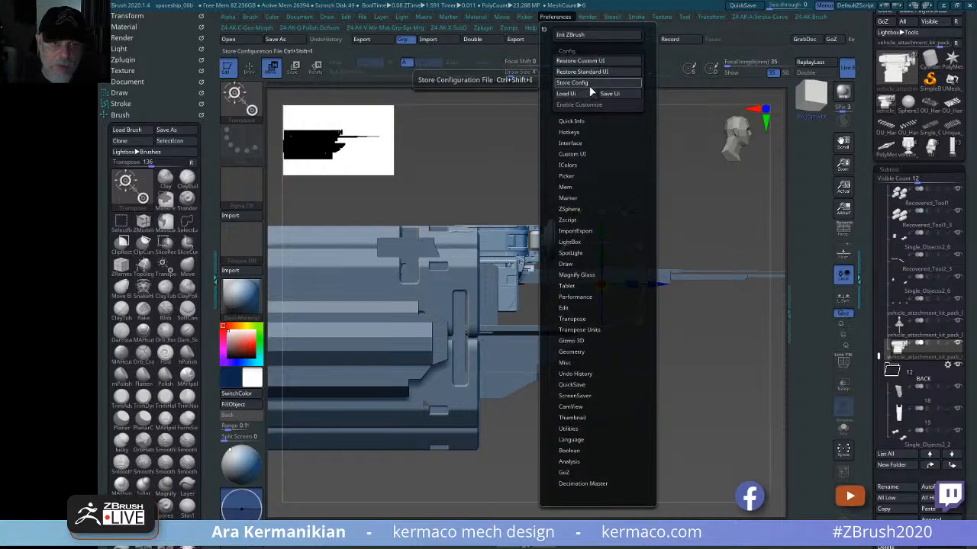
{"action": "left_click", "coordinate": [593, 84]}
{"action": "left_click", "coordinate": [611, 309]}
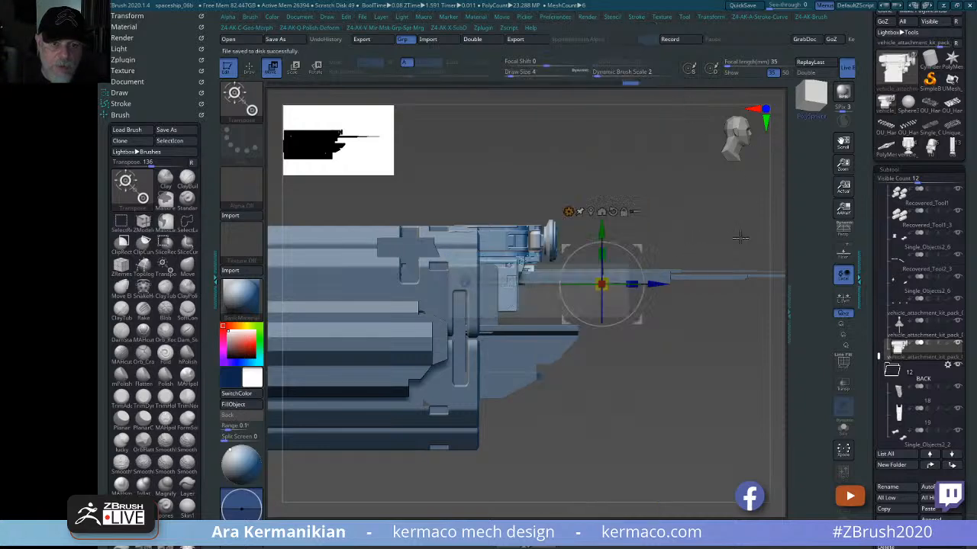
- Lower the turret part beneath the bow fin and rotate it back upright about the gizmo in the front view
{"action": "left_click_drag", "start_coordinate": [690, 203], "coordinate": [658, 196]}
{"action": "mouse_move", "coordinate": [624, 193]}
{"action": "left_mouse_down", "text": "shift"}
{"action": "mouse_move", "coordinate": [634, 233]}
{"action": "mouse_move", "coordinate": [599, 222]}
{"action": "mouse_move", "coordinate": [598, 242]}
{"action": "left_mouse_up", "text": "shift"}
{"action": "left_click_drag", "start_coordinate": [554, 178], "coordinate": [634, 181]}
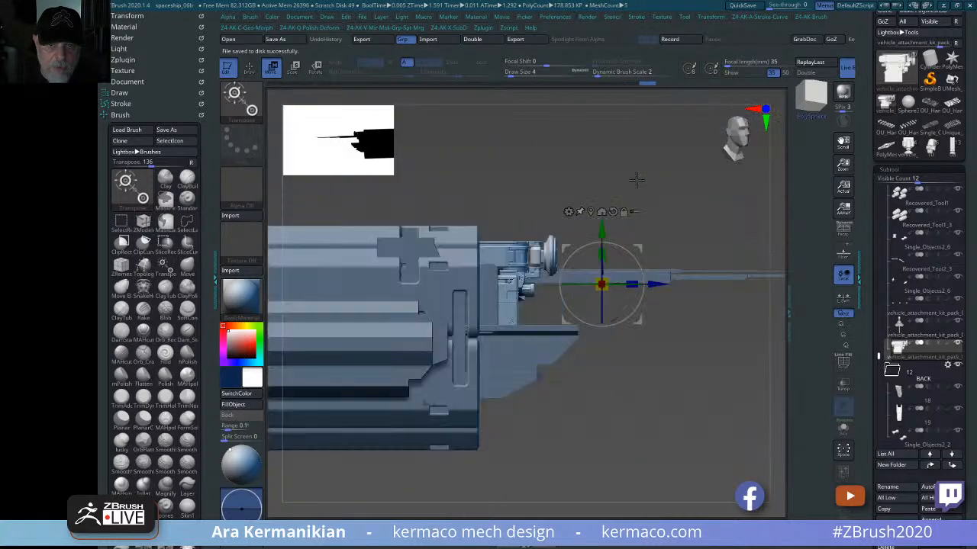
{"action": "left_click_drag", "start_coordinate": [607, 226], "coordinate": [551, 370]}
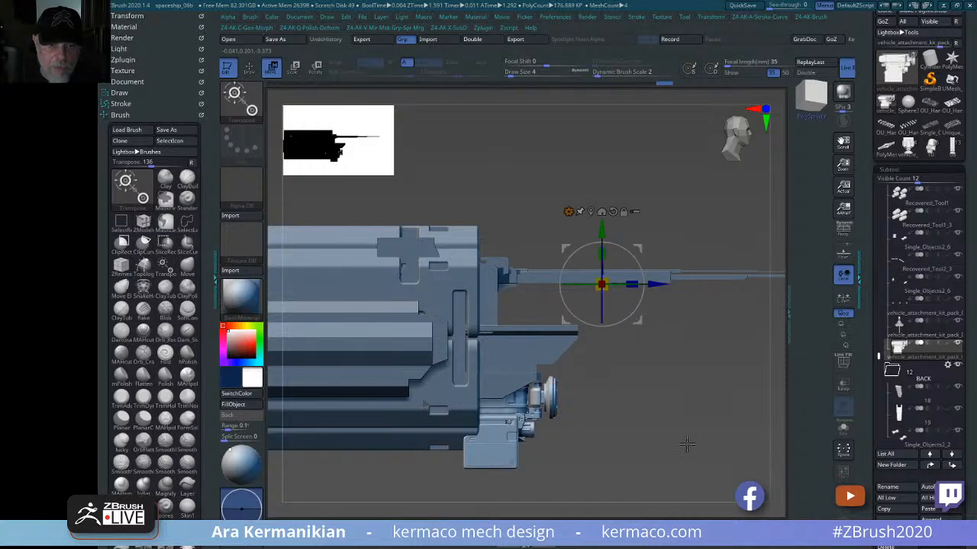
{"action": "left_click_drag", "start_coordinate": [686, 445], "coordinate": [620, 430]}
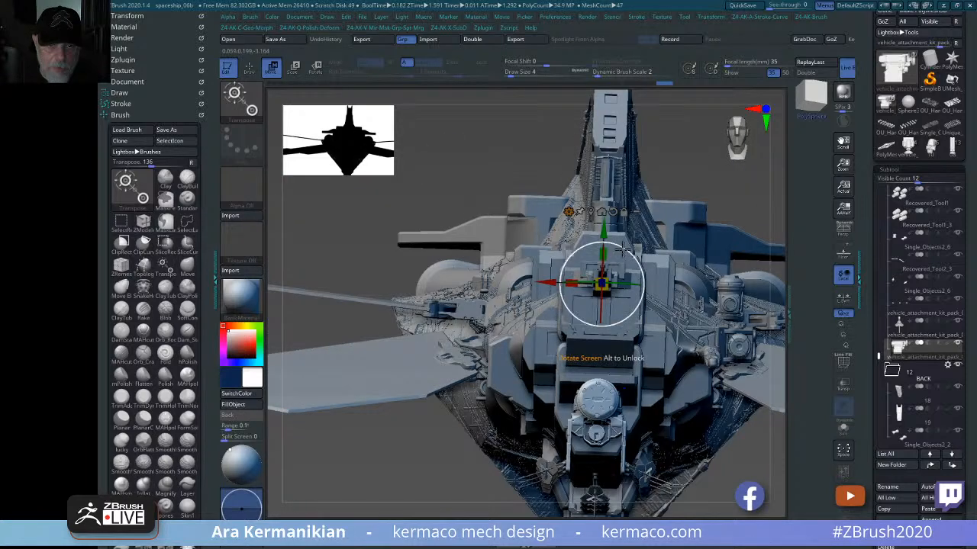
{"action": "left_click_drag", "start_coordinate": [624, 247], "coordinate": [532, 398]}
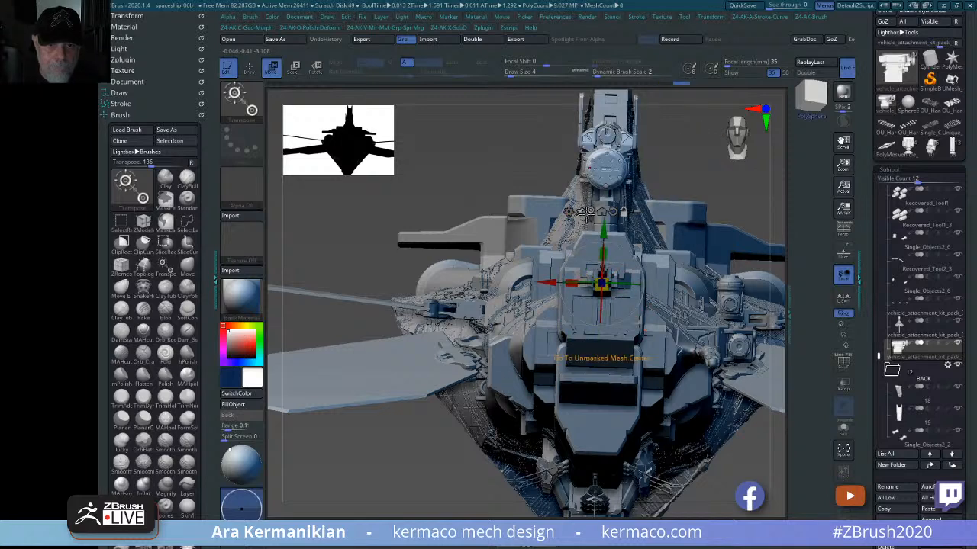
- Try to lower the turret part in front of the lower bow, with the gizmo centred on it
{"action": "left_click", "coordinate": [606, 141]}
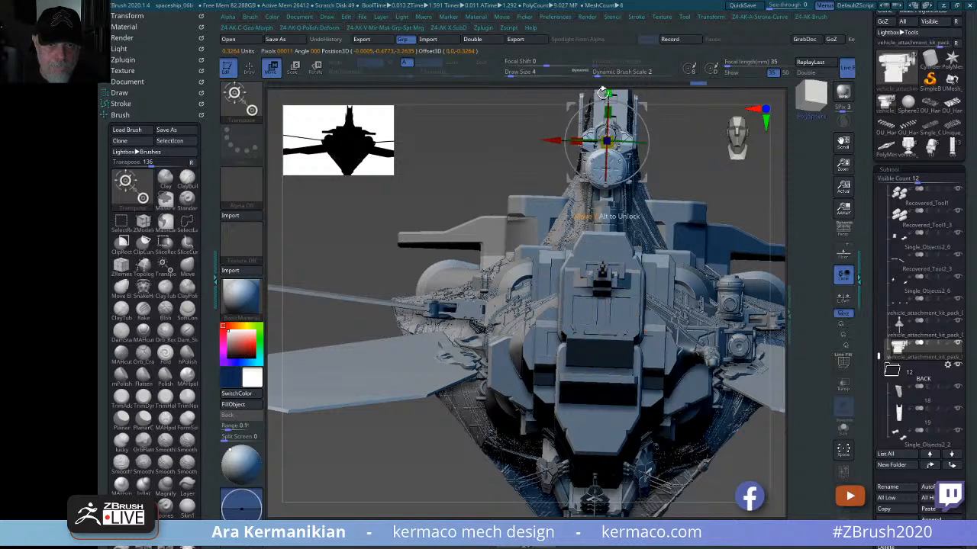
{"action": "left_click_drag", "start_coordinate": [602, 91], "coordinate": [597, 367]}
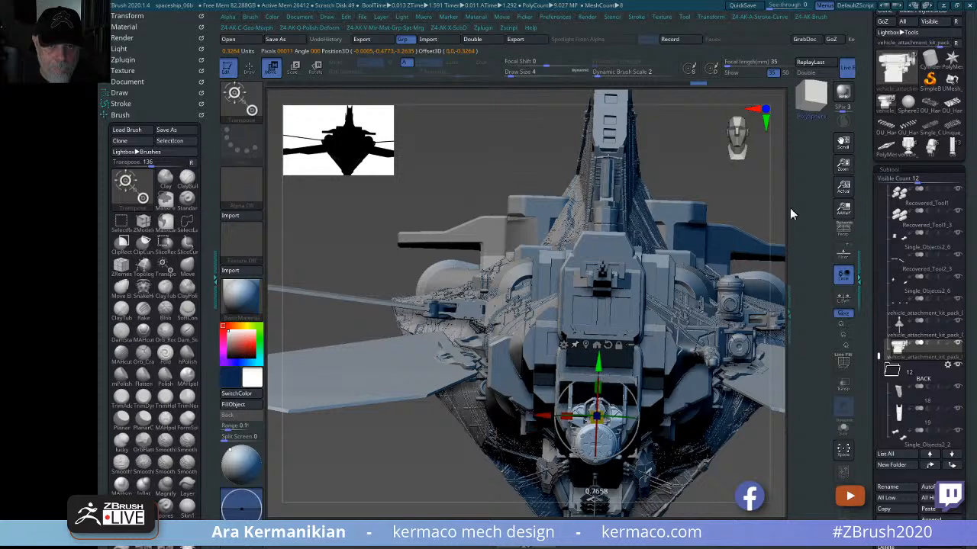
{"action": "key", "text": "ctrl+z"}
{"action": "left_click_drag", "start_coordinate": [745, 182], "coordinate": [782, 187], "text": "shift"}
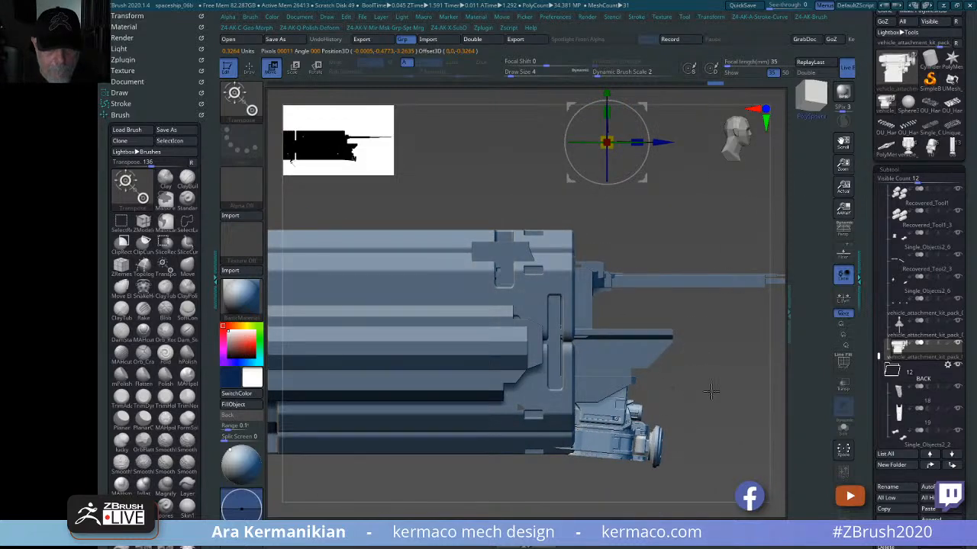
- Undo the turret part's recent moves and rotation, back to its upside-down placement against the upper bow face
{"action": "key", "text": "ctrl+z"}
{"action": "left_click_drag", "start_coordinate": [691, 204], "coordinate": [679, 175], "text": "ctrl"}
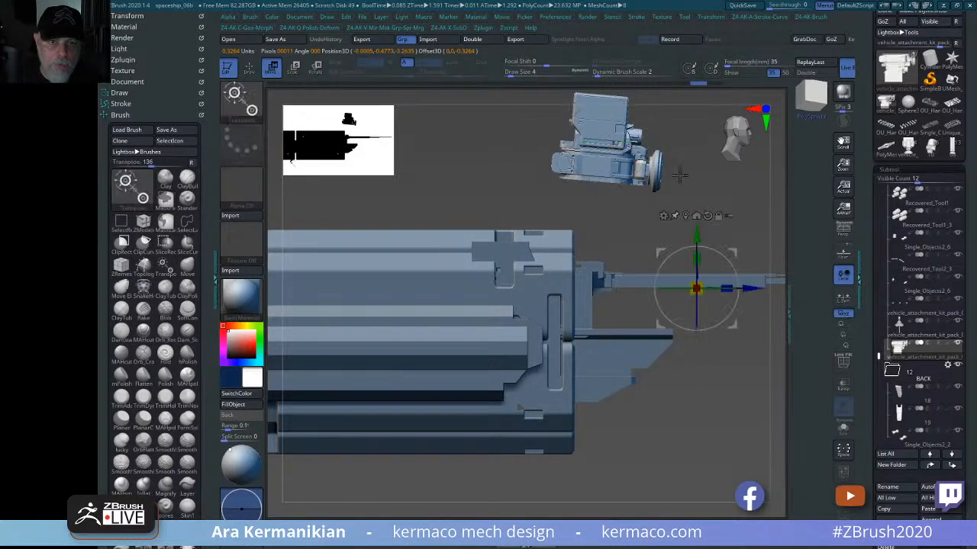
{"action": "key", "text": "ctrl+z"}
{"action": "key", "text": "ctrl+z"}
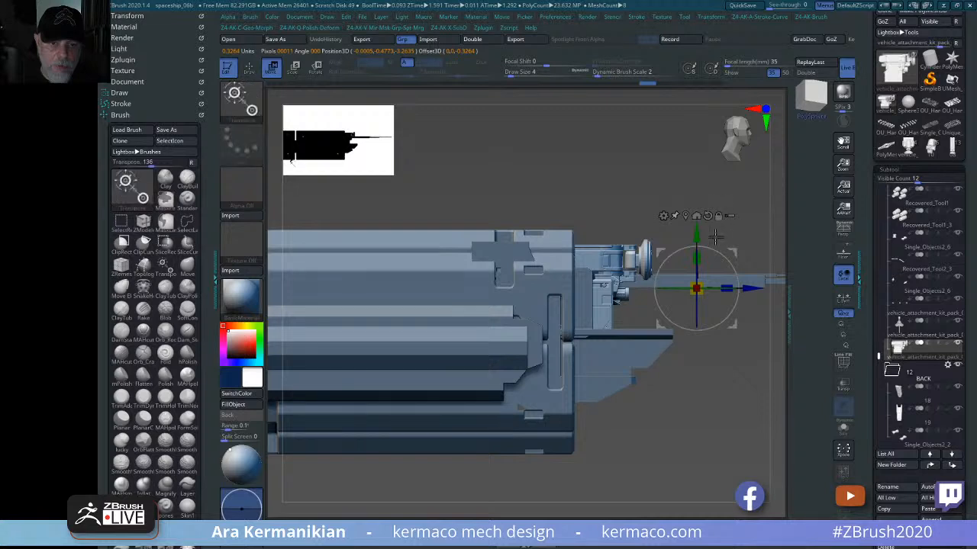
- Centre the gizmo on the turret part, lower it to the hull's lower edge at the bow and push it back into the hull
{"action": "left_click", "coordinate": [687, 216]}
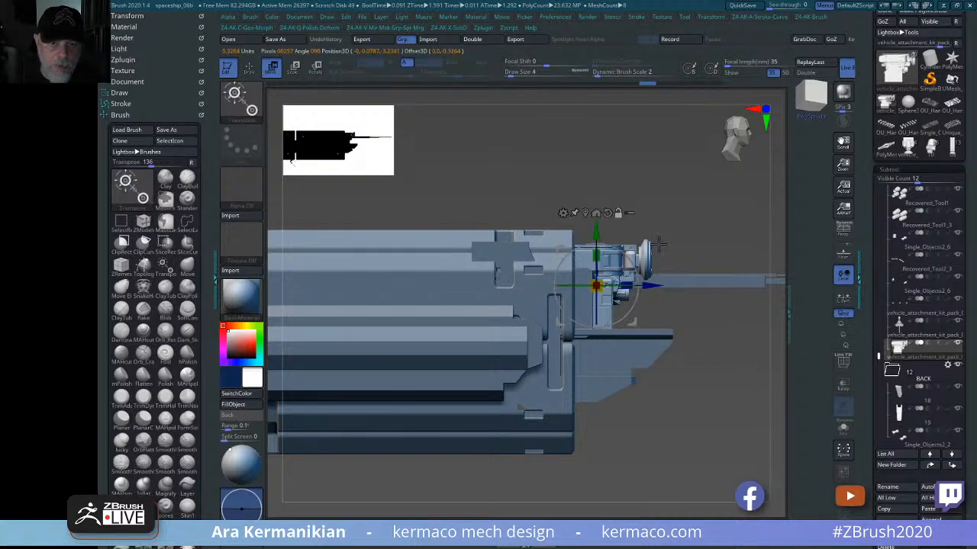
{"action": "left_click_drag", "start_coordinate": [601, 229], "coordinate": [519, 410]}
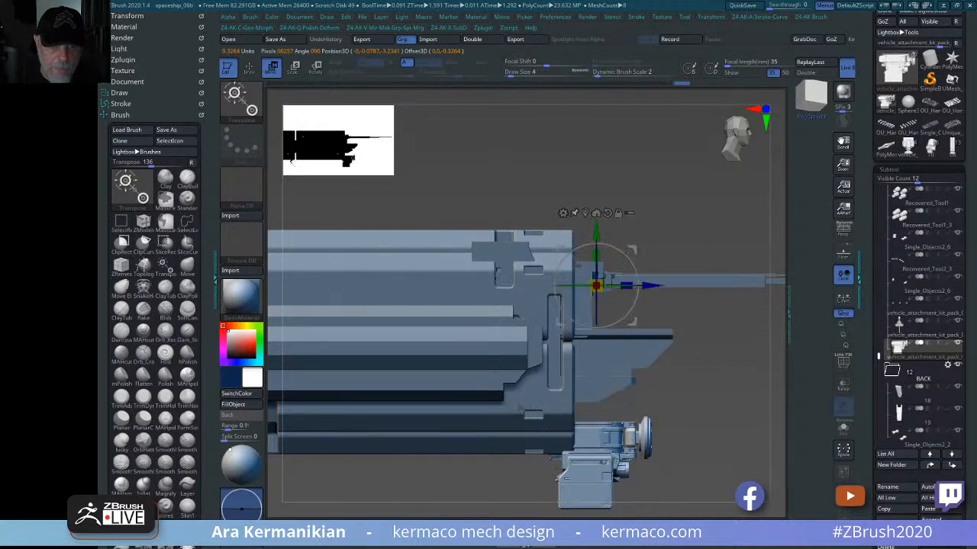
{"action": "left_click_drag", "start_coordinate": [654, 287], "coordinate": [609, 292]}
{"action": "left_click_drag", "start_coordinate": [725, 457], "coordinate": [599, 286]}
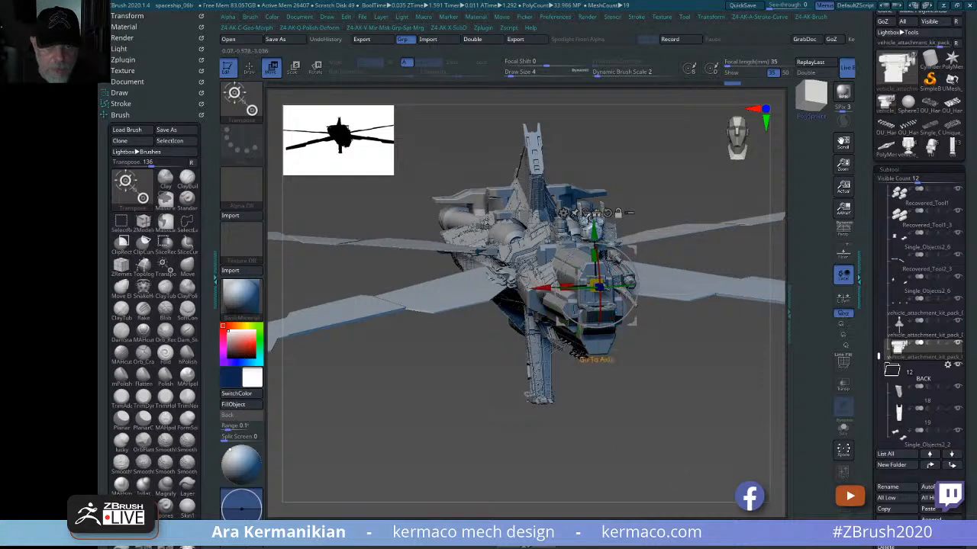
{"action": "left_click", "coordinate": [602, 195]}
{"action": "left_click_drag", "start_coordinate": [589, 167], "coordinate": [594, 299]}
{"action": "key", "text": "ctrl+z"}
- Move the turret part forward along the hull so that it protrudes from the bow's lower edge
{"action": "left_click_drag", "start_coordinate": [649, 401], "coordinate": [685, 336]}
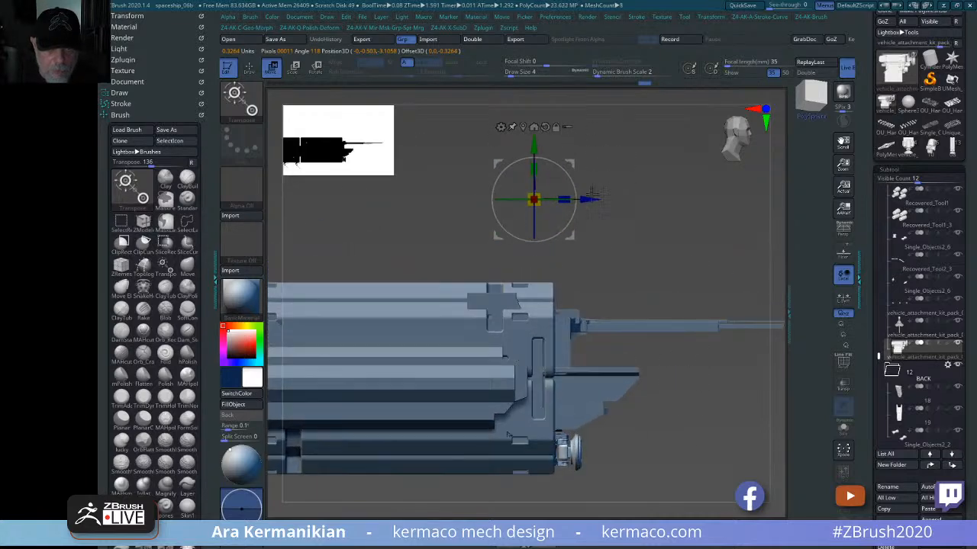
{"action": "left_click_drag", "start_coordinate": [595, 200], "coordinate": [654, 215]}
{"action": "left_click_drag", "start_coordinate": [726, 421], "coordinate": [731, 275]}
{"action": "left_click_drag", "start_coordinate": [757, 211], "coordinate": [735, 217]}
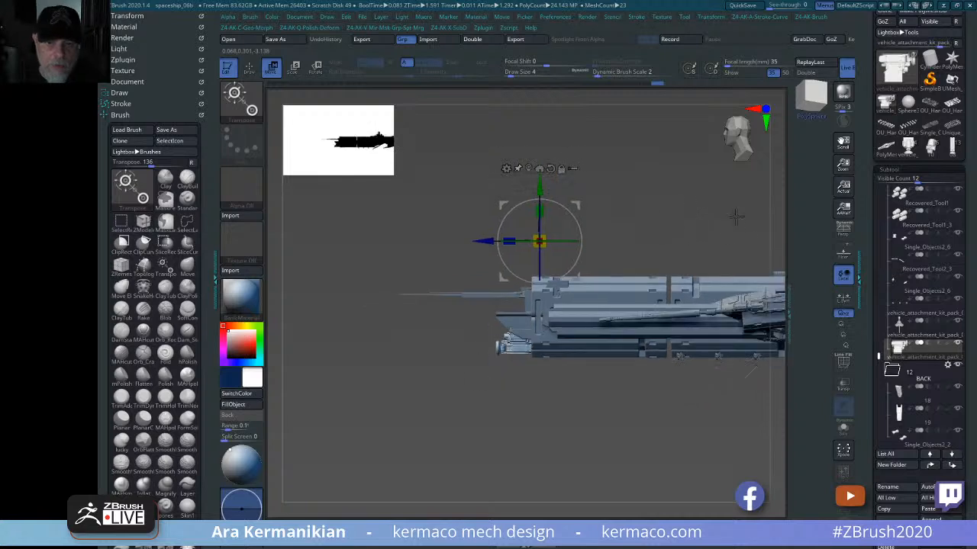
- Switch to the vehicle attachment kit tool and delete its separate turret part subtool
{"action": "left_click", "coordinate": [921, 153]}
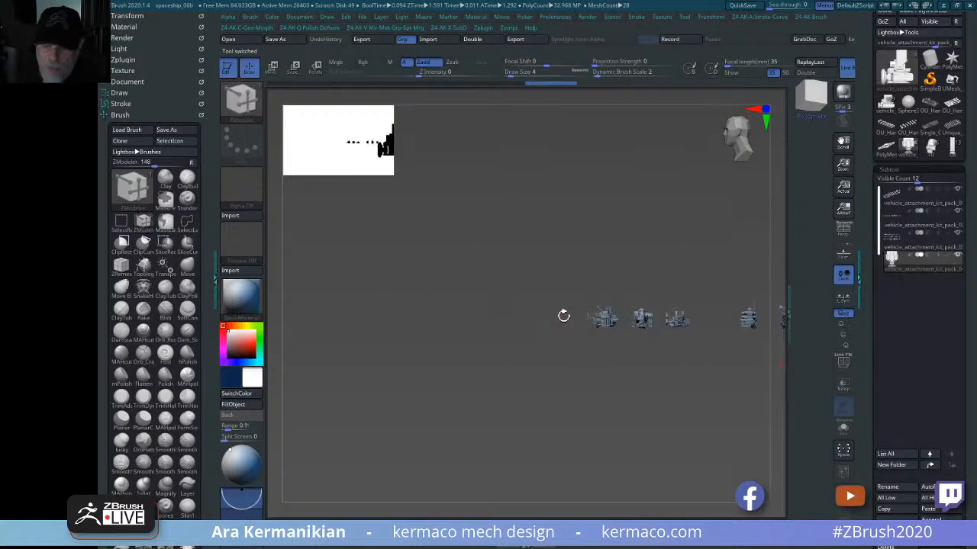
{"action": "key", "text": "f"}
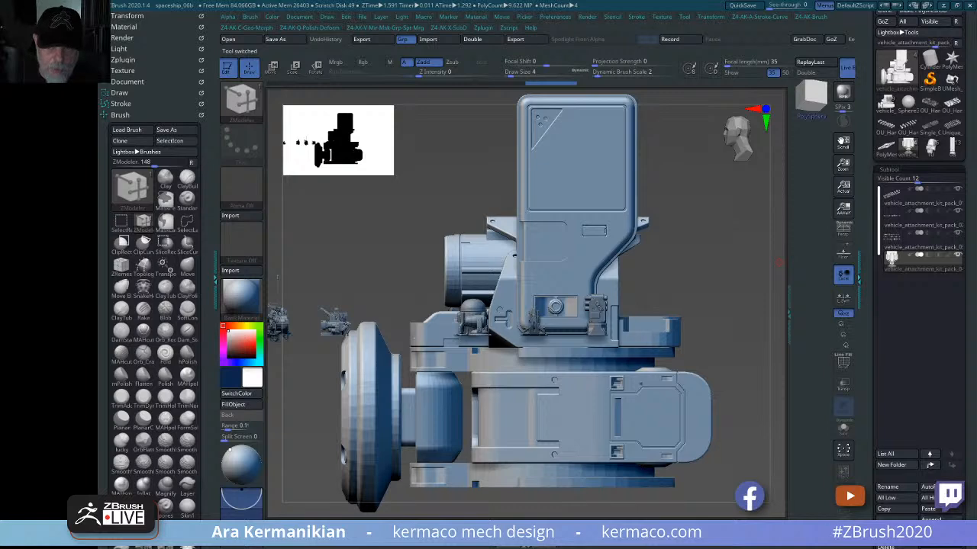
{"action": "left_click", "coordinate": [843, 406]}
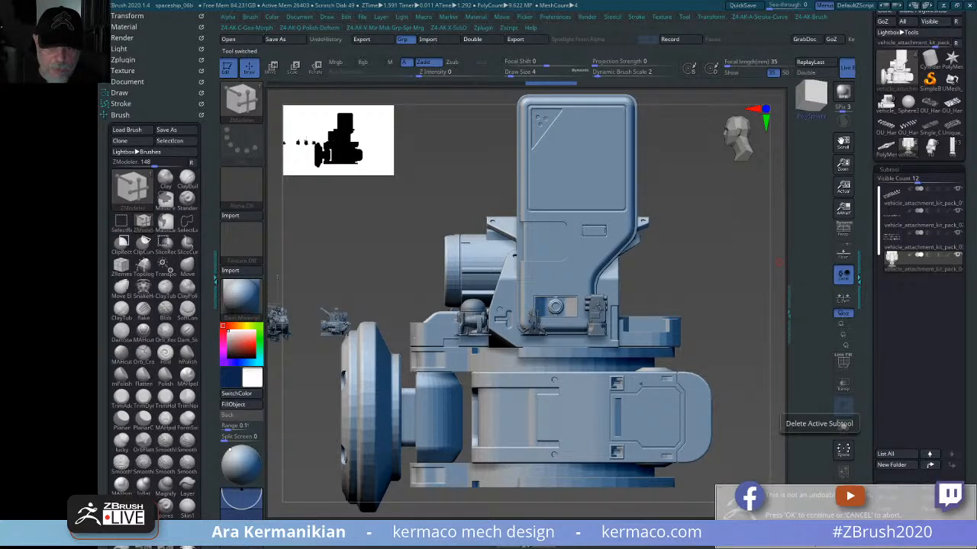
{"action": "key", "text": "Return"}
- Examine the vehicle attachment kit parts from several angles to choose another piece for the ship
{"action": "mouse_move", "coordinate": [656, 353]}
{"action": "left_mouse_down"}
{"action": "mouse_move", "coordinate": [638, 405]}
{"action": "mouse_move", "coordinate": [665, 390]}
{"action": "mouse_move", "coordinate": [649, 403]}
{"action": "mouse_move", "coordinate": [662, 425]}
{"action": "left_mouse_up"}
{"action": "mouse_move", "coordinate": [645, 390]}
{"action": "left_mouse_down", "text": "alt"}
{"action": "mouse_move", "coordinate": [636, 405]}
{"action": "mouse_move", "coordinate": [684, 411]}
{"action": "mouse_move", "coordinate": [687, 428]}
{"action": "mouse_move", "coordinate": [667, 451]}
{"action": "mouse_move", "coordinate": [721, 430]}
{"action": "mouse_move", "coordinate": [538, 493]}
{"action": "mouse_move", "coordinate": [681, 408]}
{"action": "mouse_move", "coordinate": [647, 394]}
{"action": "left_mouse_up", "text": "alt"}
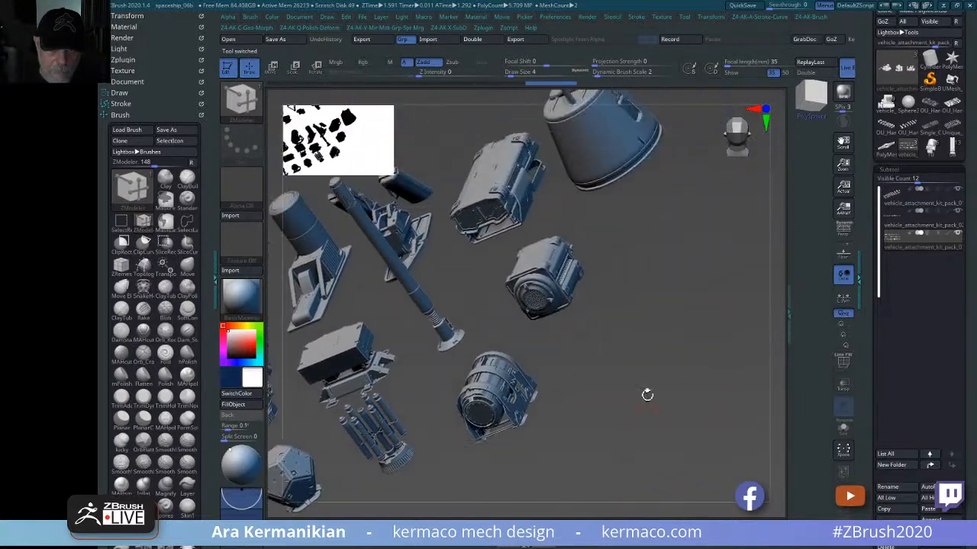
{"action": "left_click_drag", "start_coordinate": [667, 296], "coordinate": [583, 375]}
{"action": "left_click_drag", "start_coordinate": [613, 404], "coordinate": [579, 422]}
{"action": "left_click_drag", "start_coordinate": [653, 416], "coordinate": [661, 369]}
{"action": "left_click_drag", "start_coordinate": [440, 372], "coordinate": [484, 368]}
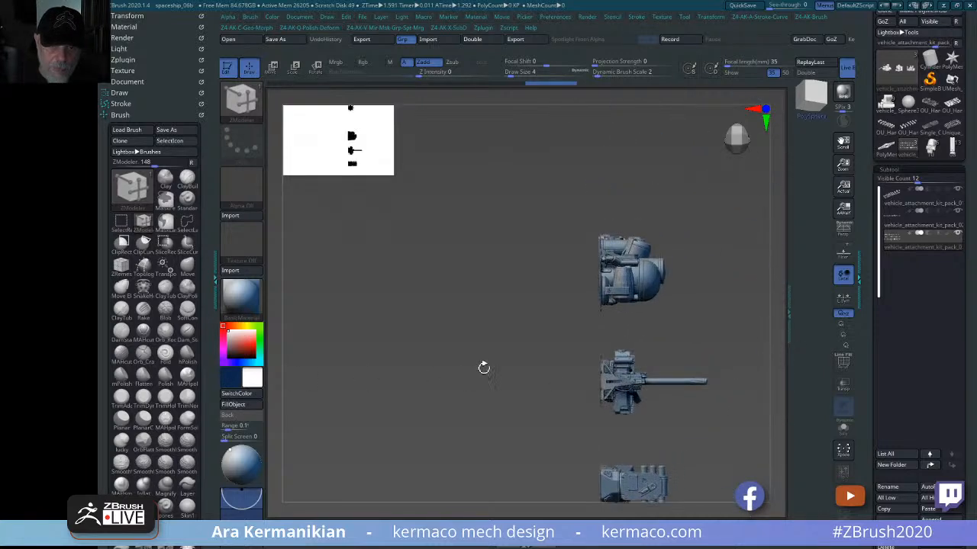
{"action": "left_click_drag", "start_coordinate": [532, 338], "coordinate": [458, 331]}
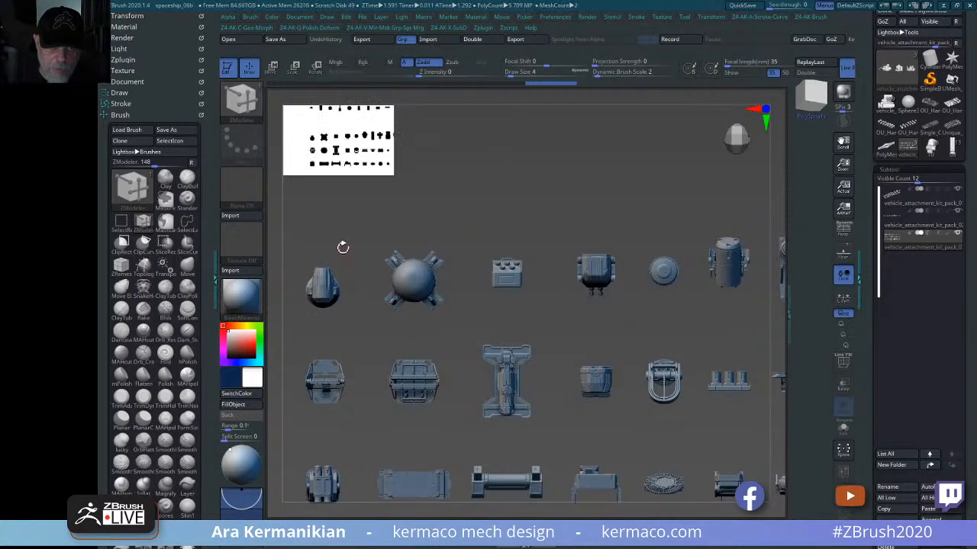
- Isolate the domed four-legged part in the vehicle_attachment_kit_pack_01 subtool
{"action": "key", "text": "ctrl+shift"}
{"action": "left_click_drag", "start_coordinate": [367, 228], "coordinate": [456, 331], "text": "ctrl+shift"}
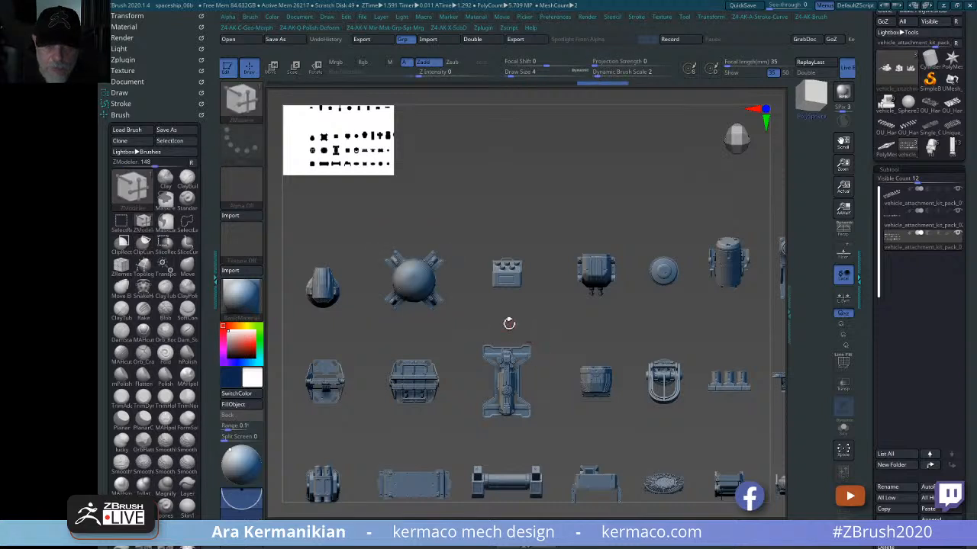
{"action": "left_click", "coordinate": [905, 223]}
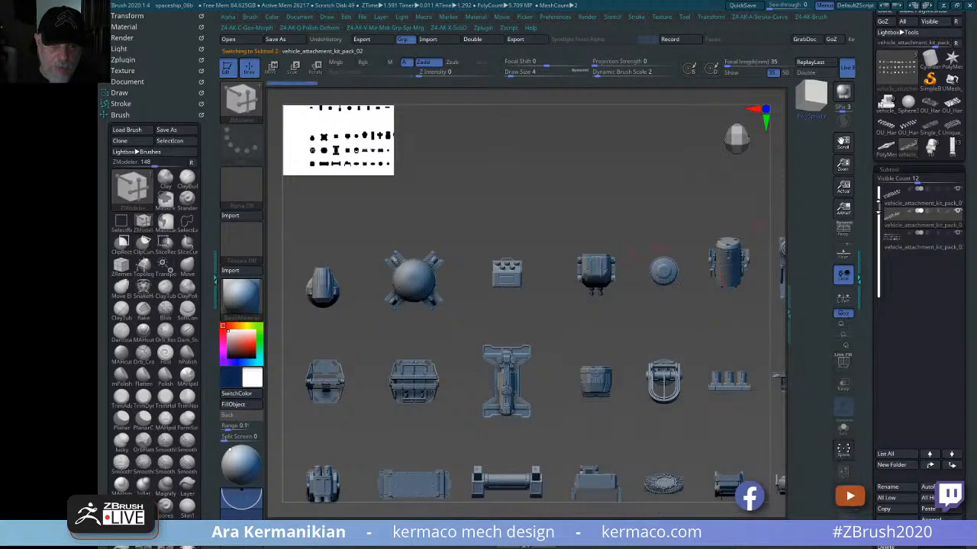
{"action": "left_click", "coordinate": [906, 201]}
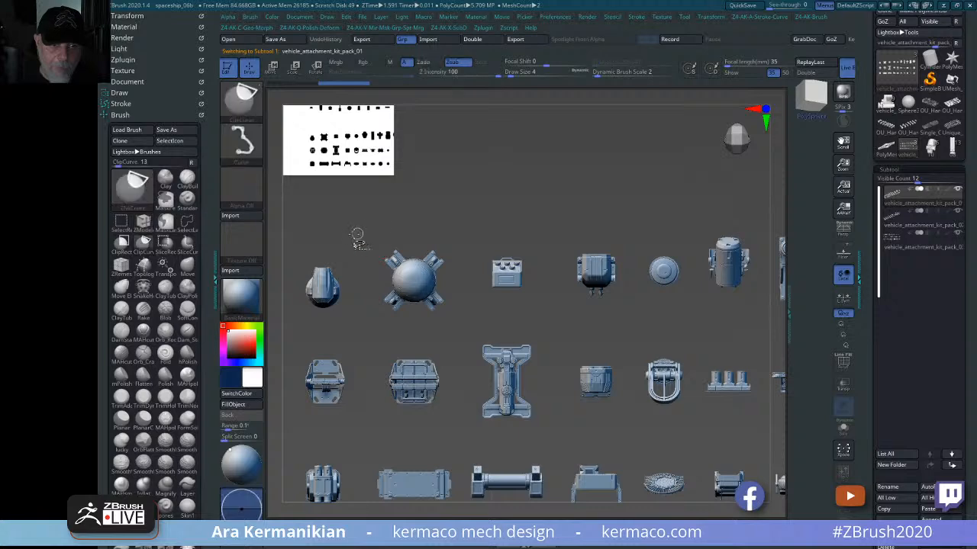
{"action": "mouse_move", "coordinate": [355, 237]}
{"action": "left_mouse_down", "text": "ctrl+shift"}
{"action": "mouse_move", "coordinate": [450, 328]}
{"action": "mouse_move", "coordinate": [493, 334]}
{"action": "left_mouse_up", "text": "ctrl+shift"}
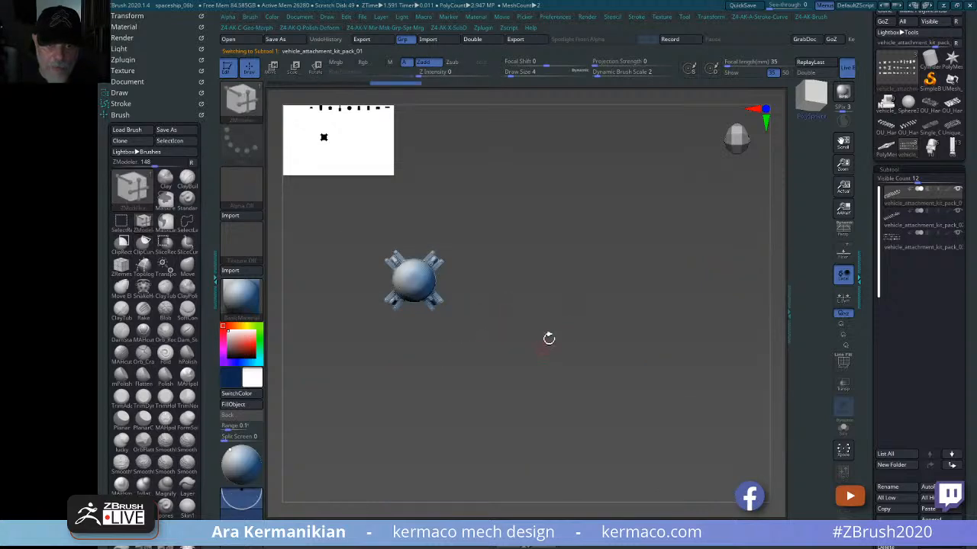
- Copy the isolated domed part from the kit and paste it into the spaceship as a new subtool
{"action": "left_click_drag", "start_coordinate": [597, 312], "coordinate": [711, 301]}
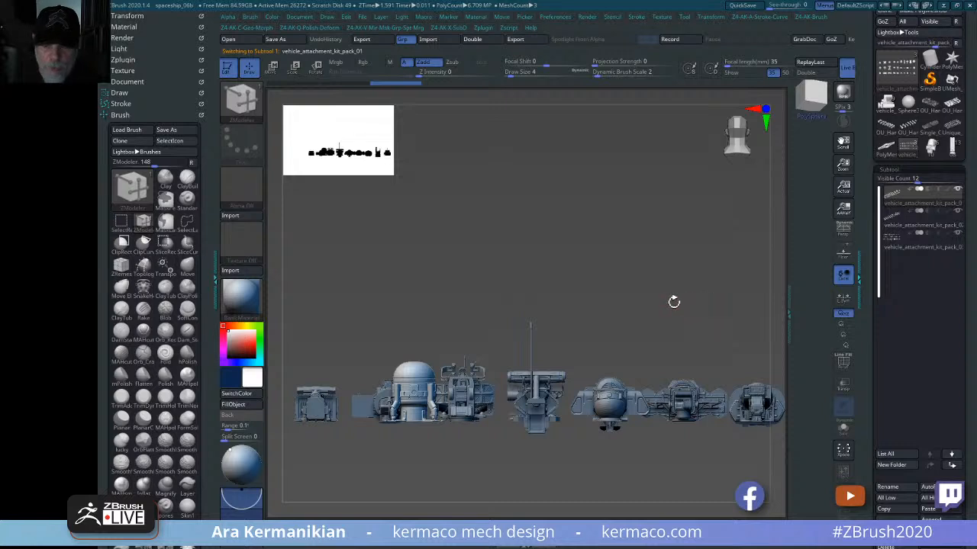
{"action": "key", "text": "ctrl"}
{"action": "key", "text": "space"}
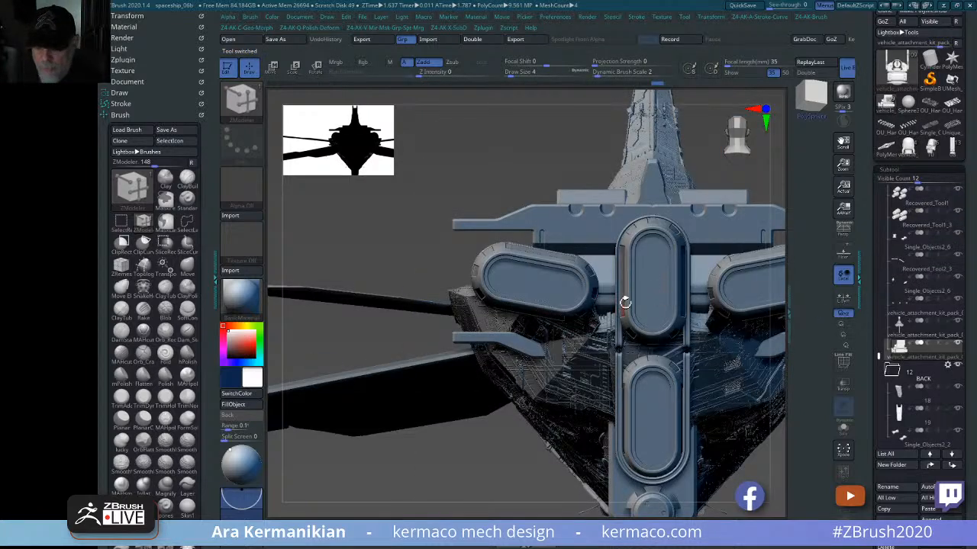
{"action": "key", "text": "f"}
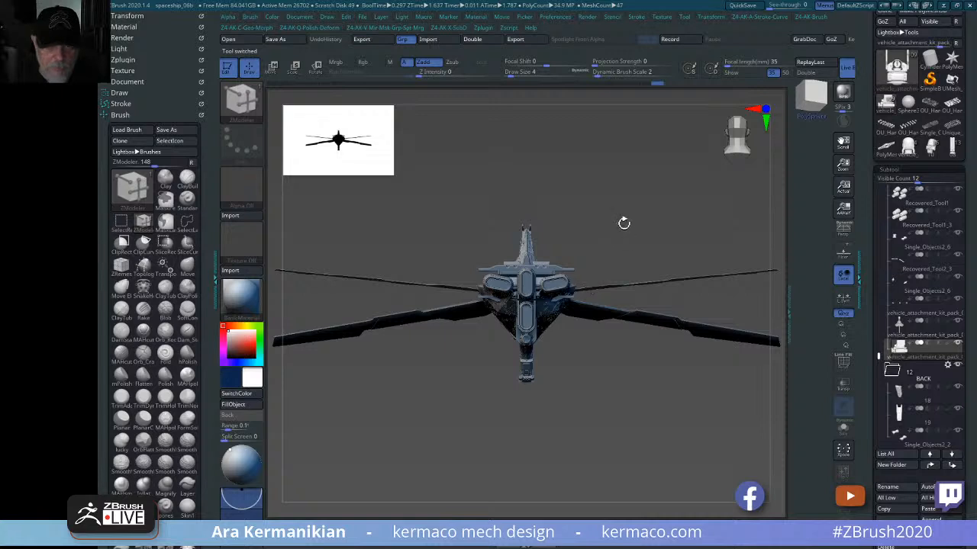
{"action": "key", "text": "a"}
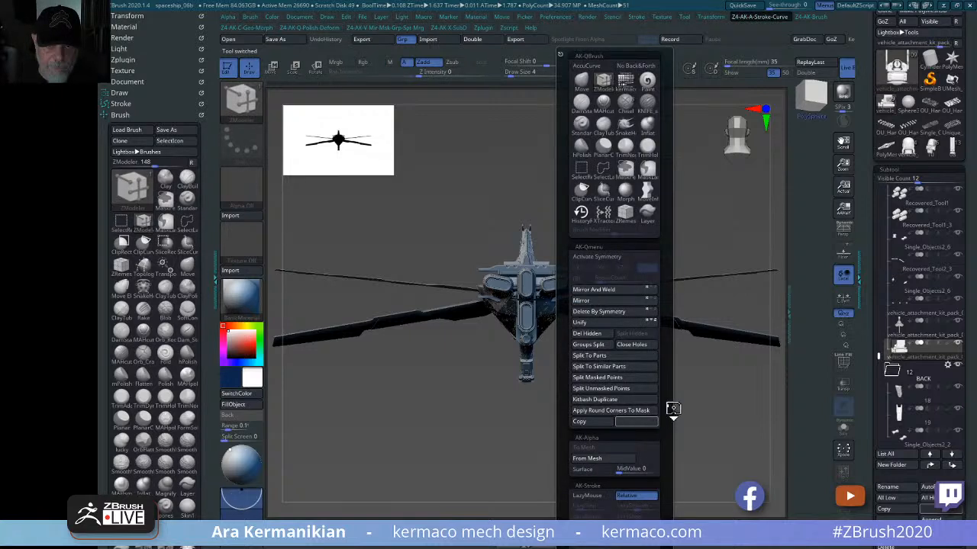
{"action": "key", "text": "f"}
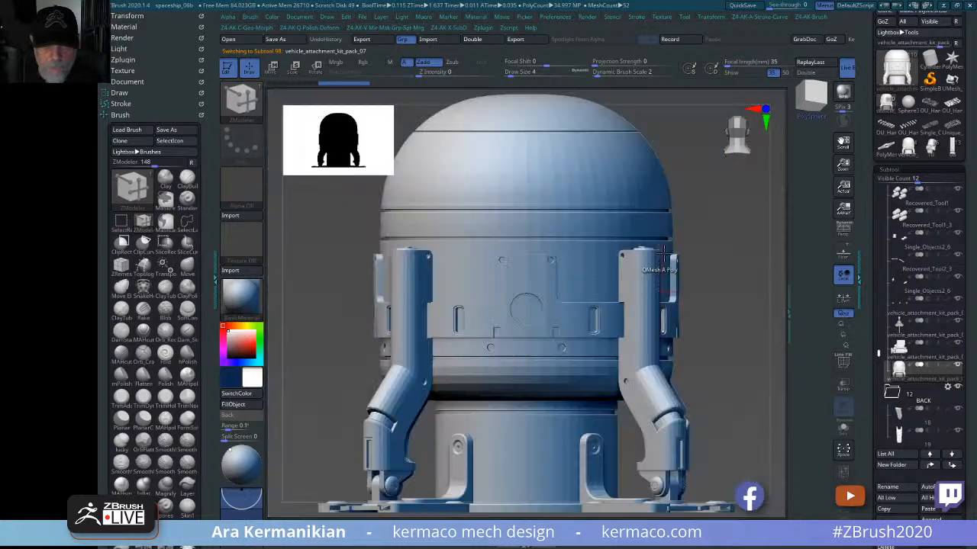
- Centre the gizmo on the domed part and apply the Extender deformer to it, viewed from the side
{"action": "left_click_drag", "start_coordinate": [750, 266], "coordinate": [666, 303]}
{"action": "key", "text": "w"}
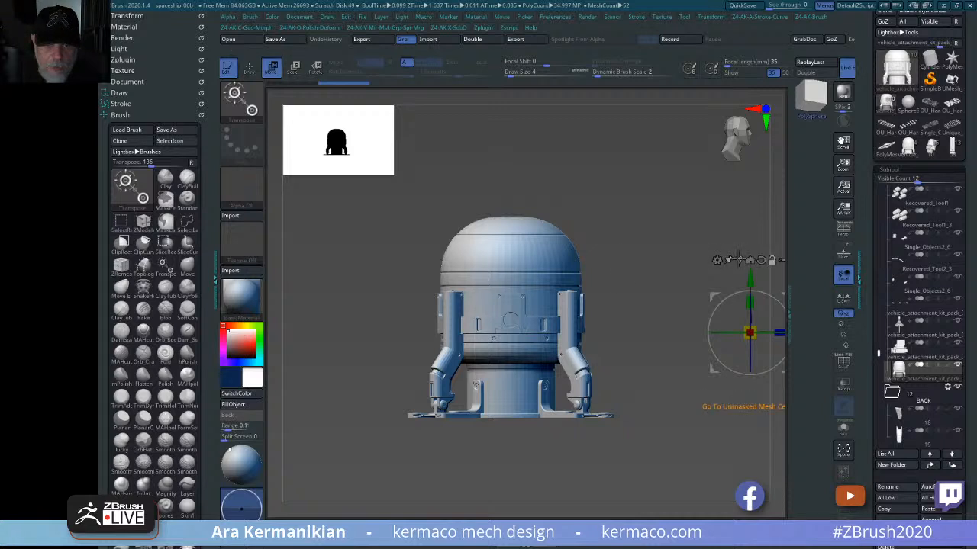
{"action": "left_click", "coordinate": [733, 260]}
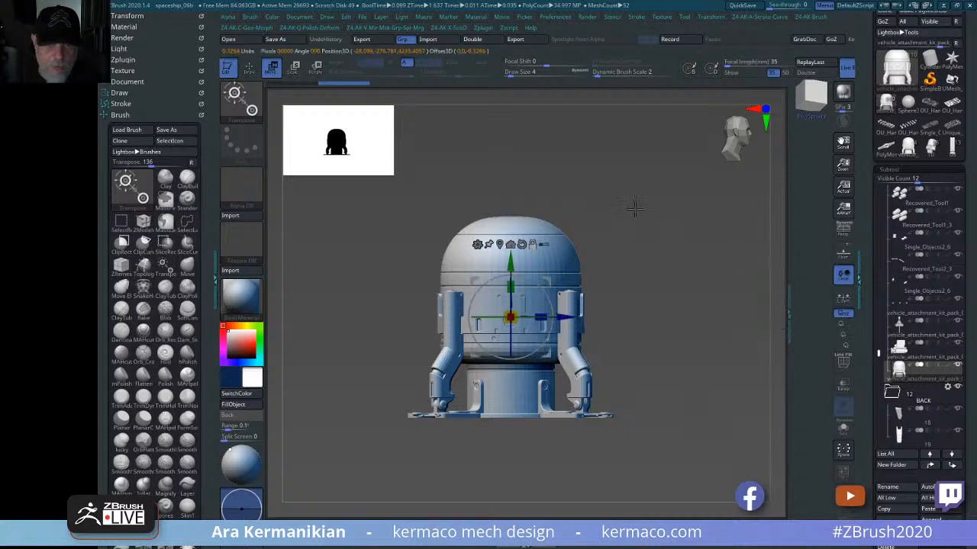
{"action": "left_click", "coordinate": [478, 244]}
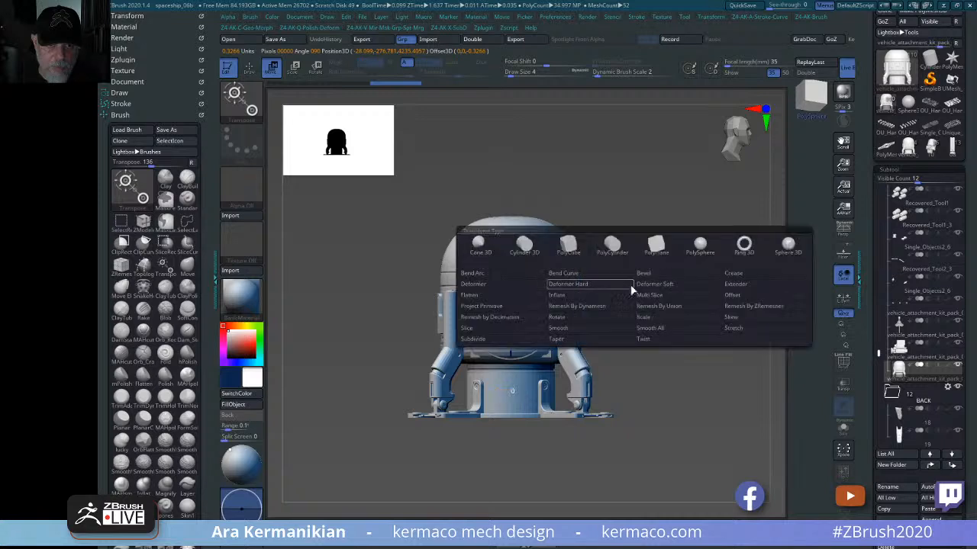
{"action": "left_click", "coordinate": [745, 289]}
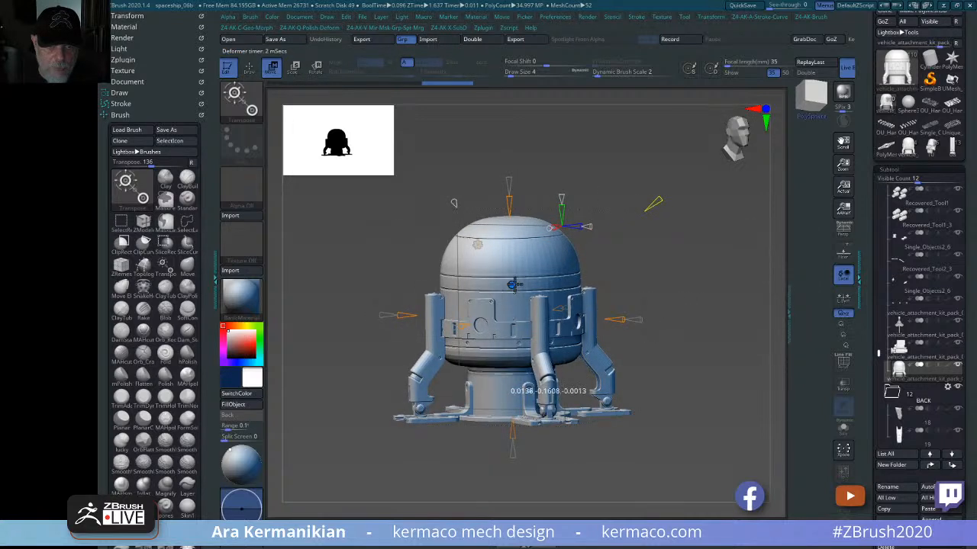
{"action": "left_click_drag", "start_coordinate": [725, 287], "coordinate": [741, 285], "text": "shift"}
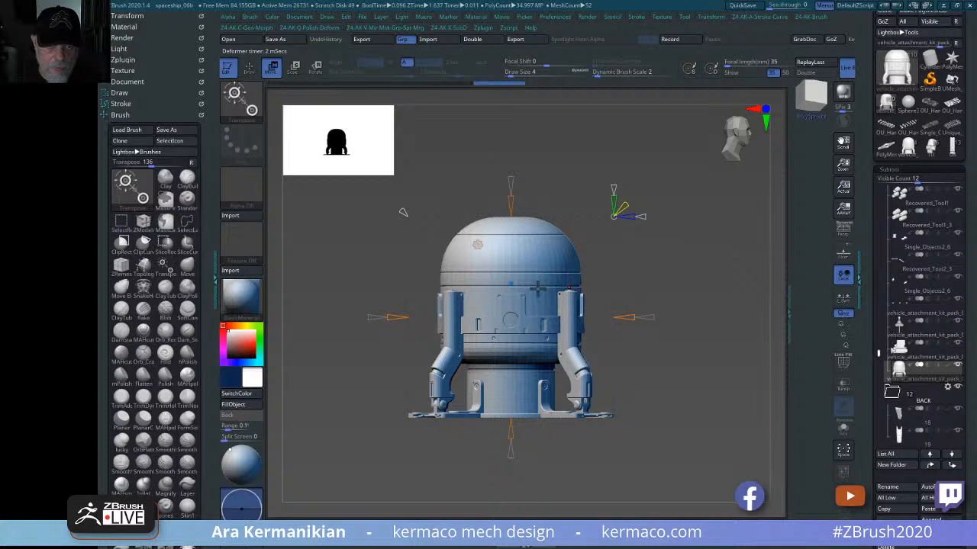
- Lengthen the domed part's cylindrical body vertically with the Extender to nearly twice its overall height, and leave the deformer
{"action": "key", "text": "f"}
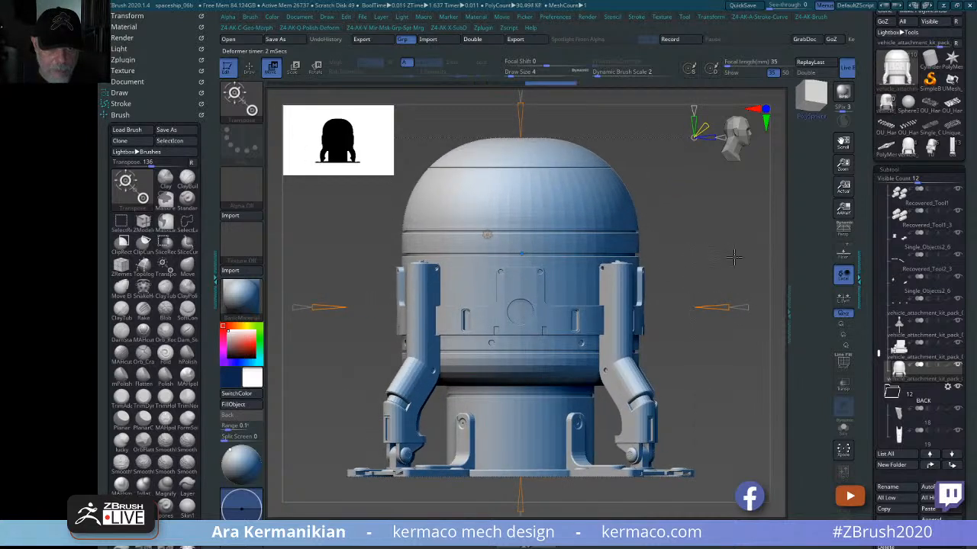
{"action": "left_click_drag", "start_coordinate": [729, 244], "coordinate": [647, 283], "text": "alt"}
{"action": "key", "text": "f"}
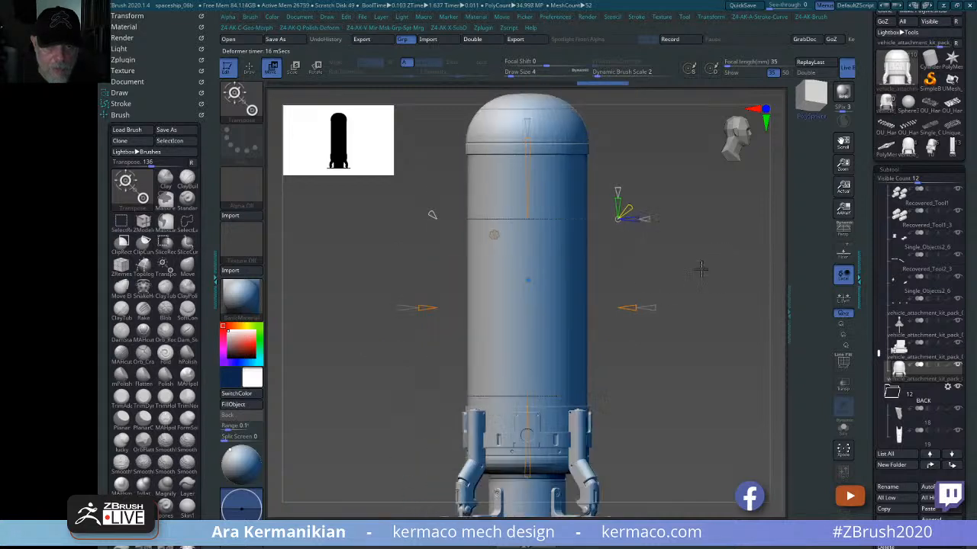
{"action": "left_click_drag", "start_coordinate": [702, 270], "coordinate": [546, 203], "text": "alt"}
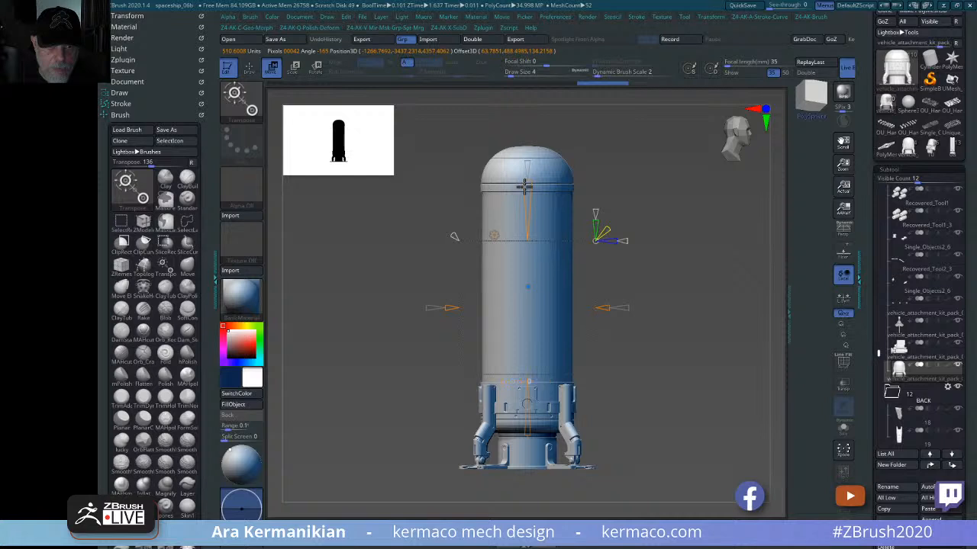
{"action": "mouse_move", "coordinate": [524, 187]}
{"action": "left_mouse_down"}
{"action": "mouse_move", "coordinate": [516, 206]}
{"action": "mouse_move", "coordinate": [525, 203]}
{"action": "left_mouse_up"}
{"action": "key", "text": "q"}
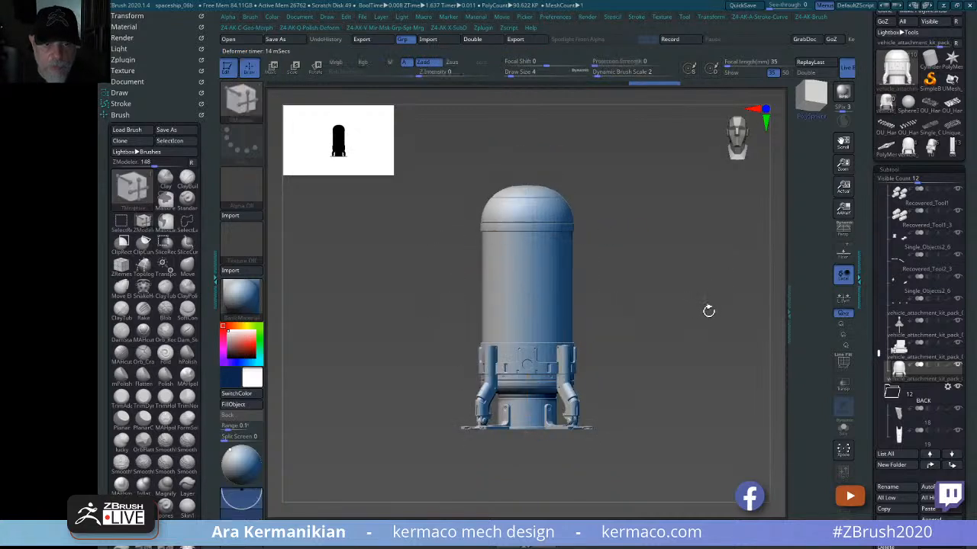
{"action": "mouse_move", "coordinate": [708, 310]}
{"action": "left_mouse_down"}
{"action": "mouse_move", "coordinate": [676, 328]}
{"action": "mouse_move", "coordinate": [704, 270]}
{"action": "mouse_move", "coordinate": [691, 256]}
{"action": "mouse_move", "coordinate": [704, 220]}
{"action": "mouse_move", "coordinate": [715, 244]}
{"action": "mouse_move", "coordinate": [716, 232]}
{"action": "mouse_move", "coordinate": [704, 262]}
{"action": "mouse_move", "coordinate": [713, 275]}
{"action": "mouse_move", "coordinate": [702, 354]}
{"action": "mouse_move", "coordinate": [714, 392]}
{"action": "mouse_move", "coordinate": [730, 390]}
{"action": "mouse_move", "coordinate": [737, 305]}
{"action": "mouse_move", "coordinate": [687, 364]}
{"action": "mouse_move", "coordinate": [700, 325]}
{"action": "mouse_move", "coordinate": [714, 343]}
{"action": "left_mouse_up"}
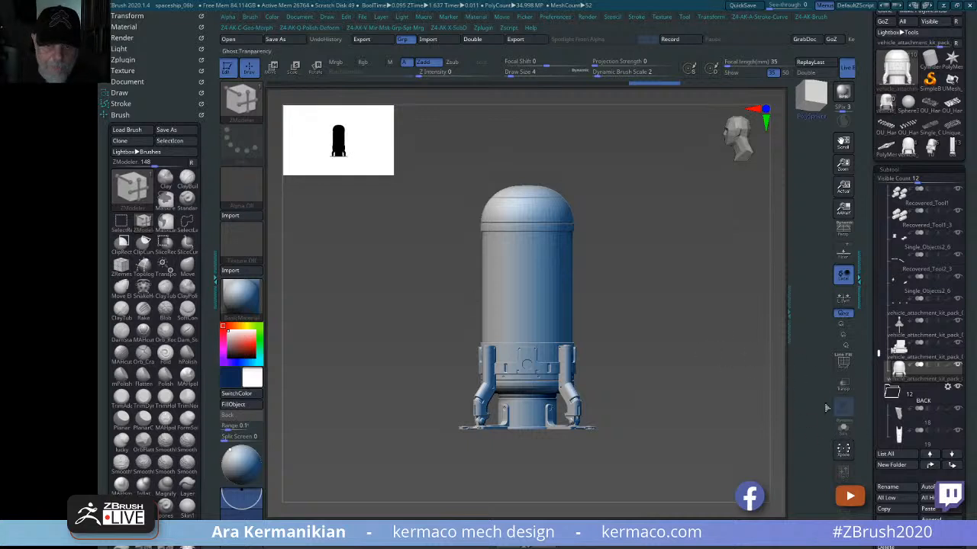
- Unify the lengthened domed part and show it together with the whole spaceship
{"action": "mouse_move", "coordinate": [702, 360]}
{"action": "left_mouse_down", "text": "alt"}
{"action": "mouse_move", "coordinate": [722, 331]}
{"action": "mouse_move", "coordinate": [510, 336]}
{"action": "mouse_move", "coordinate": [605, 325]}
{"action": "left_mouse_up", "text": "alt"}
{"action": "key", "text": "ctrl+a"}
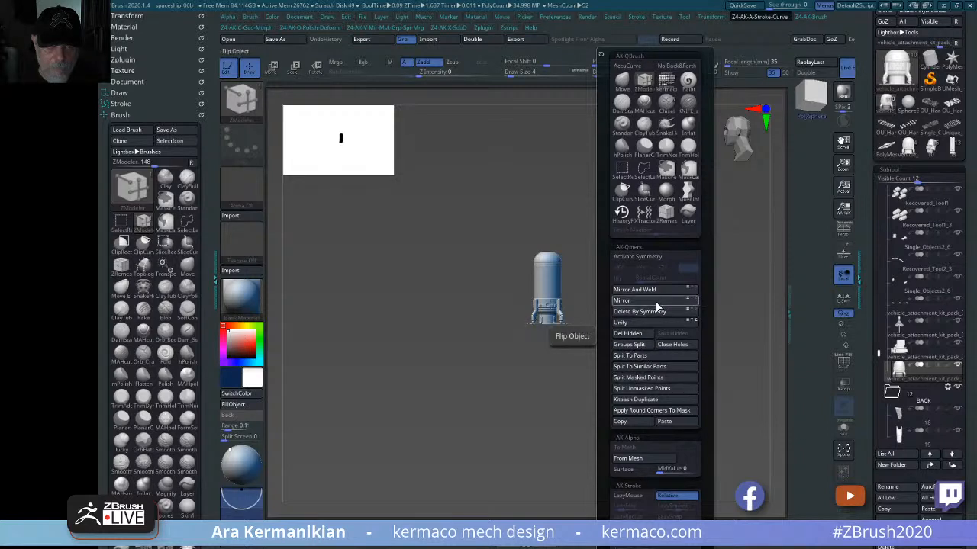
{"action": "left_click", "coordinate": [640, 321]}
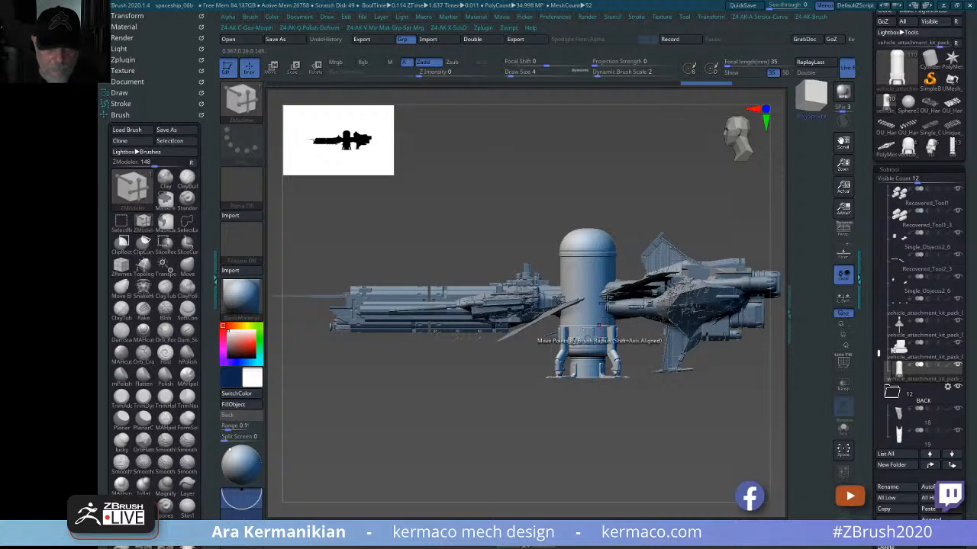
- Look for the domed part's move gizmo in the space around the spaceship, staying in the side view
{"action": "key", "text": "w"}
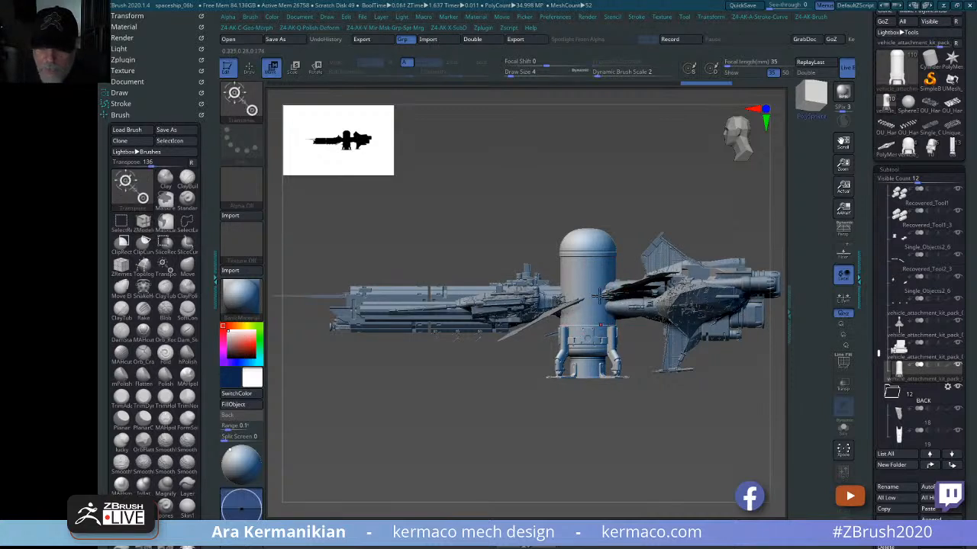
{"action": "left_click_drag", "start_coordinate": [693, 208], "coordinate": [343, 233], "text": "alt"}
{"action": "left_click_drag", "start_coordinate": [714, 195], "coordinate": [394, 240], "text": "alt"}
{"action": "left_click_drag", "start_coordinate": [693, 243], "coordinate": [690, 320], "text": "alt"}
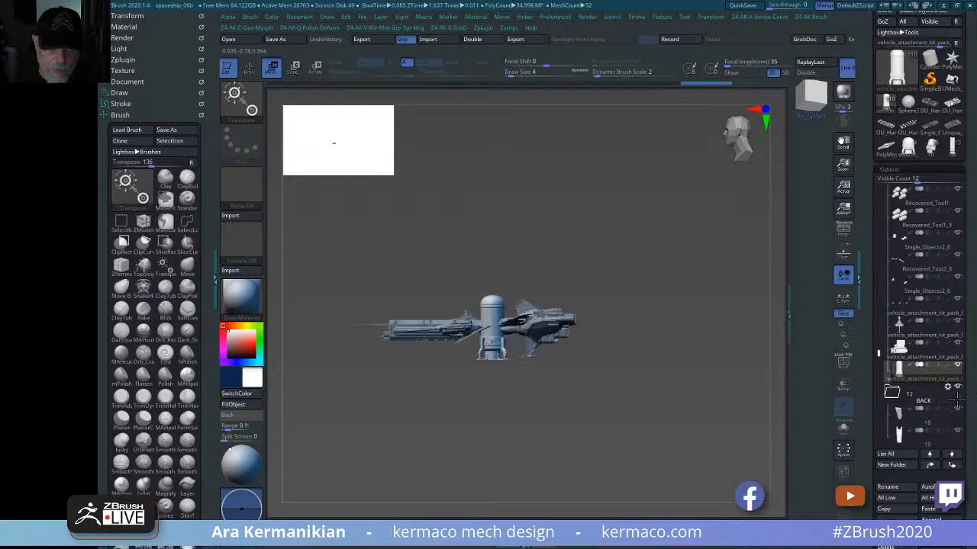
{"action": "left_click_drag", "start_coordinate": [498, 300], "coordinate": [490, 304]}
{"action": "key", "text": "q"}
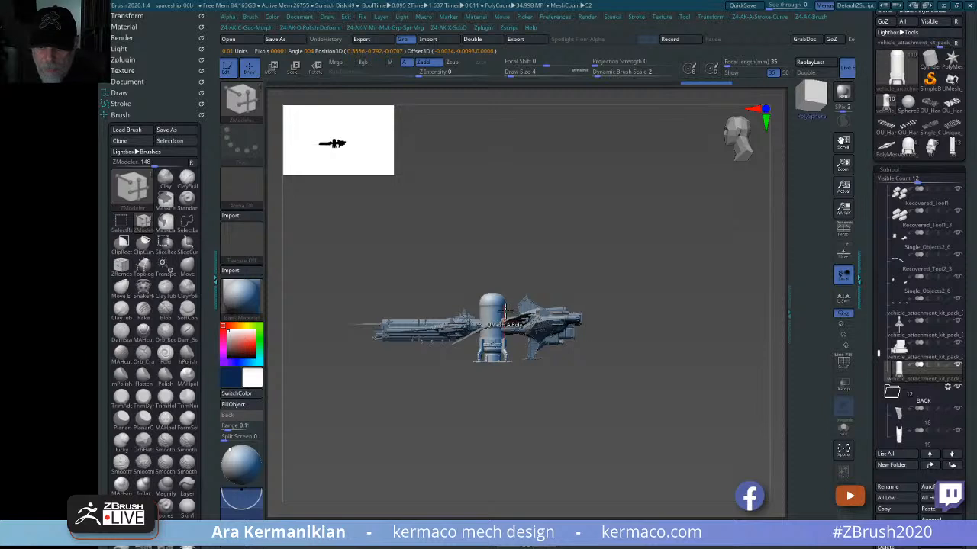
{"action": "key", "text": "w"}
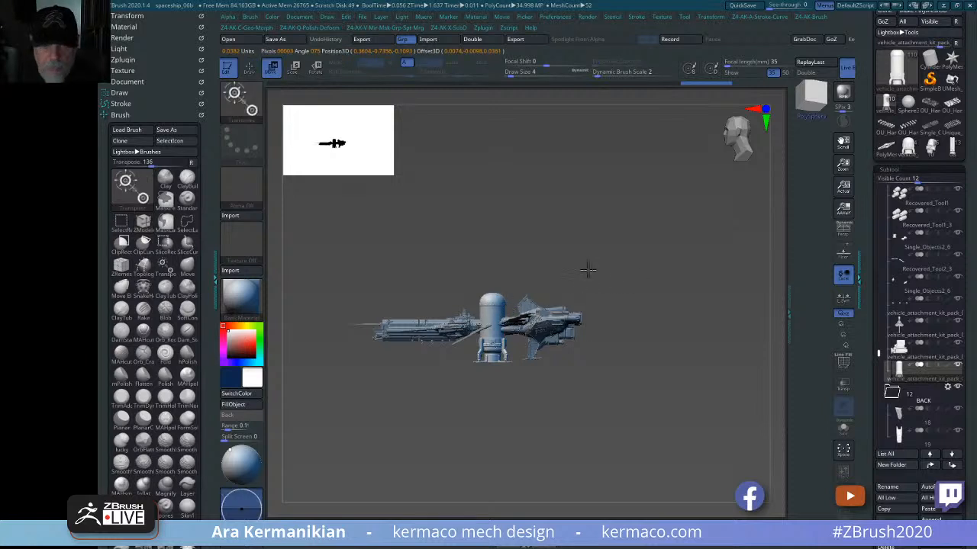
{"action": "left_click_drag", "start_coordinate": [588, 270], "coordinate": [426, 261], "text": "alt"}
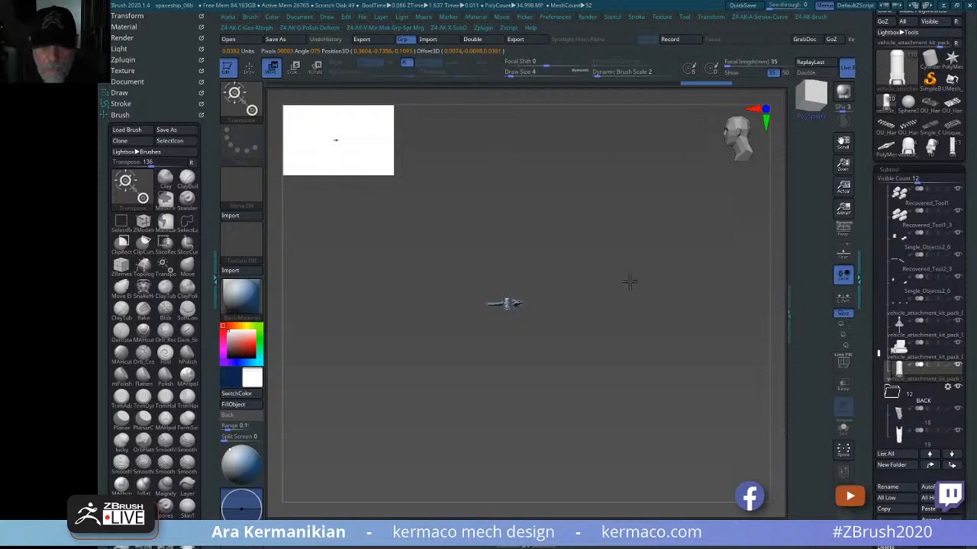
{"action": "key", "text": "f"}
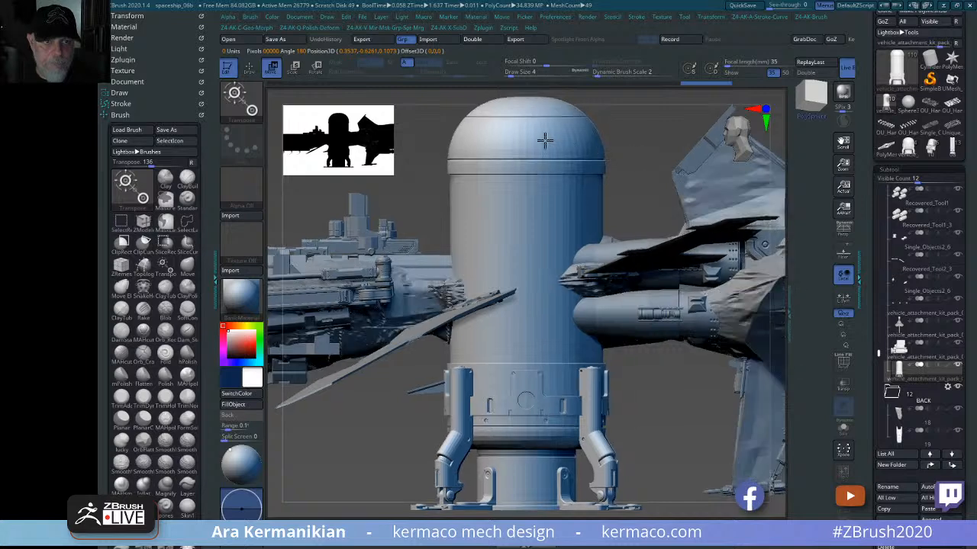
{"action": "right_click_drag", "start_coordinate": [545, 139], "coordinate": [650, 174], "text": "ctrl"}
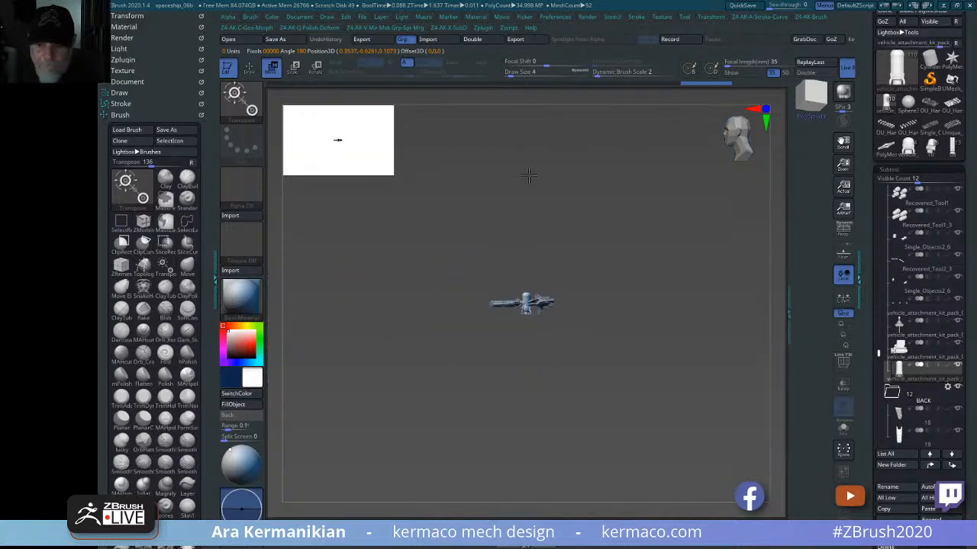
{"action": "mouse_move", "coordinate": [687, 234]}
{"action": "left_mouse_down", "text": "alt"}
{"action": "mouse_move", "coordinate": [562, 218]}
{"action": "mouse_move", "coordinate": [697, 239]}
{"action": "left_mouse_up", "text": "alt"}
{"action": "key", "text": "ctrl+a"}
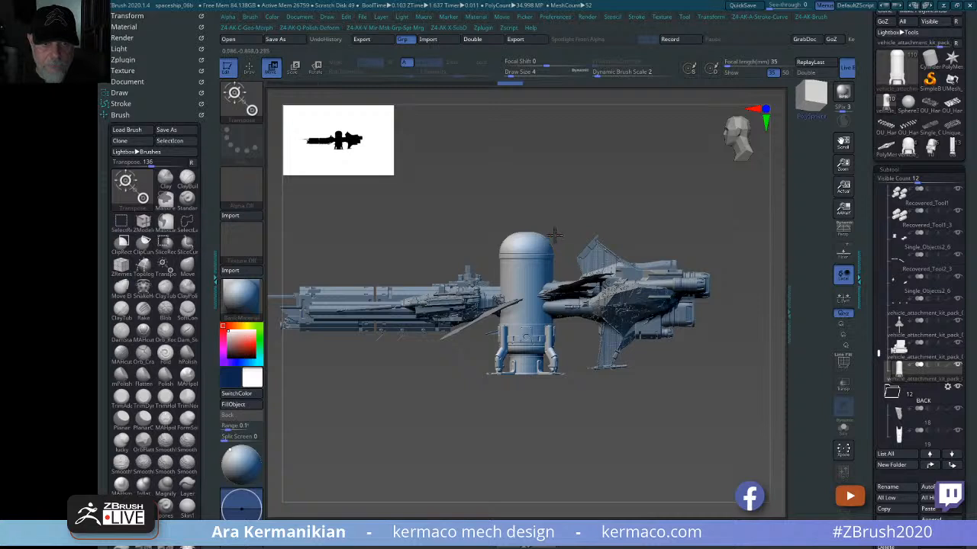
{"action": "left_click", "coordinate": [273, 68]}
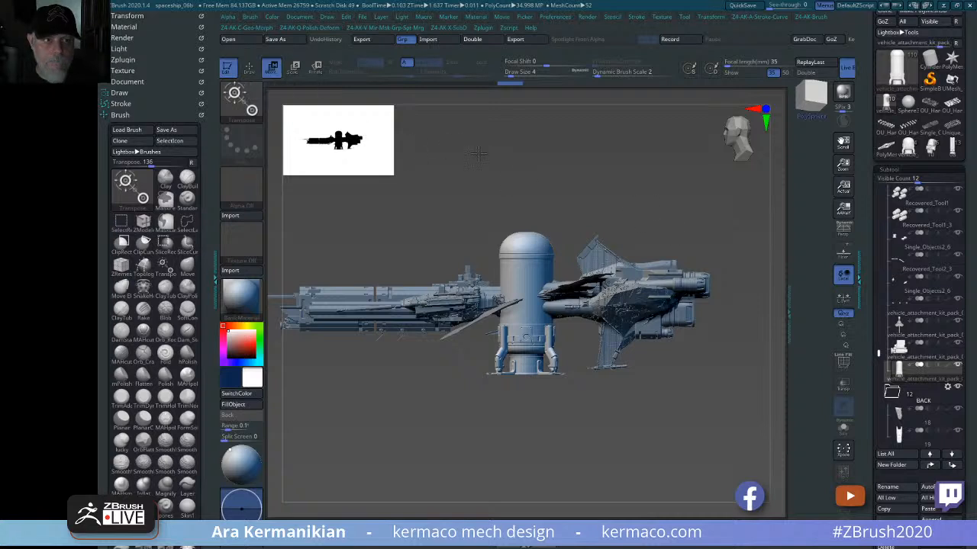
{"action": "left_click_drag", "start_coordinate": [638, 181], "coordinate": [433, 175], "text": "alt"}
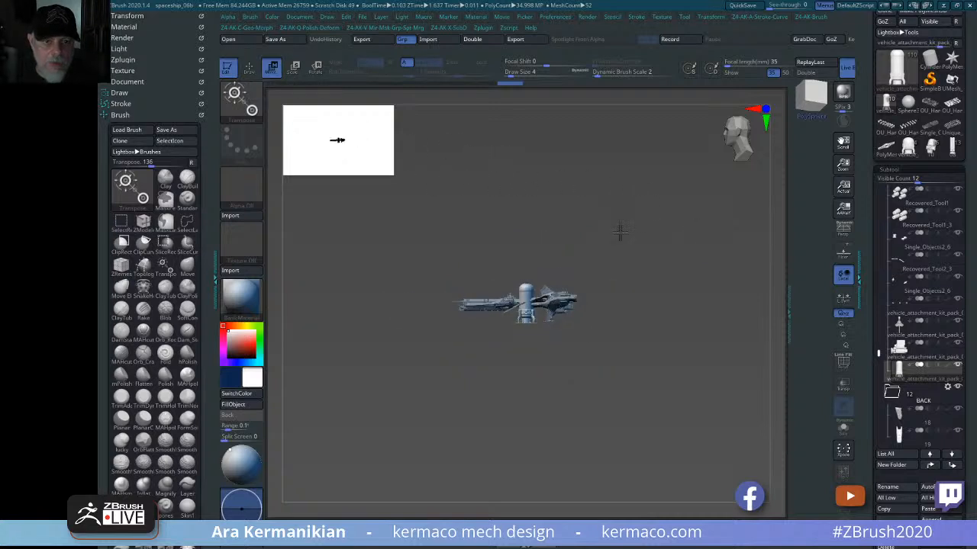
{"action": "left_click_drag", "start_coordinate": [620, 232], "coordinate": [751, 273], "text": "alt"}
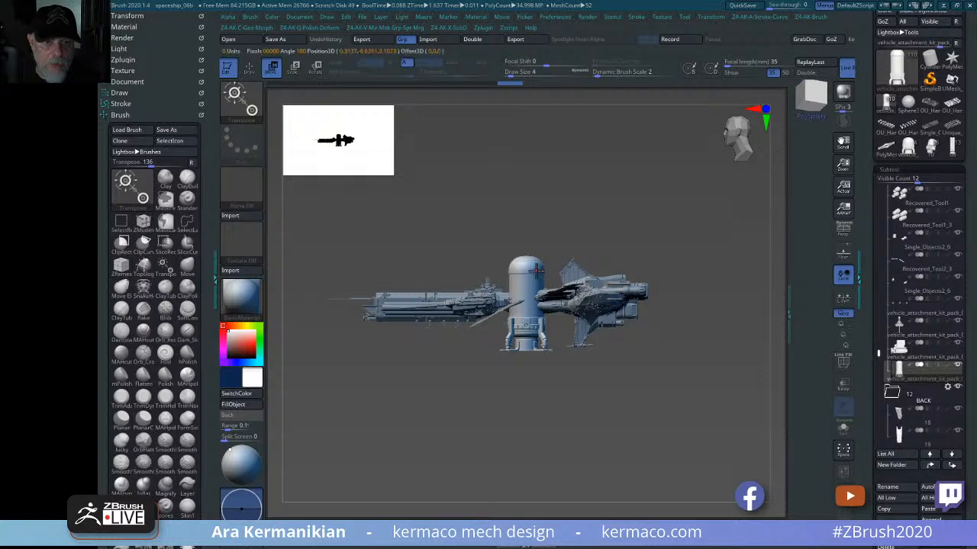
{"action": "left_click_drag", "start_coordinate": [644, 225], "coordinate": [473, 207], "text": "alt"}
{"action": "left_click_drag", "start_coordinate": [591, 219], "coordinate": [768, 246], "text": "alt"}
{"action": "left_click_drag", "start_coordinate": [656, 229], "coordinate": [760, 246], "text": "alt"}
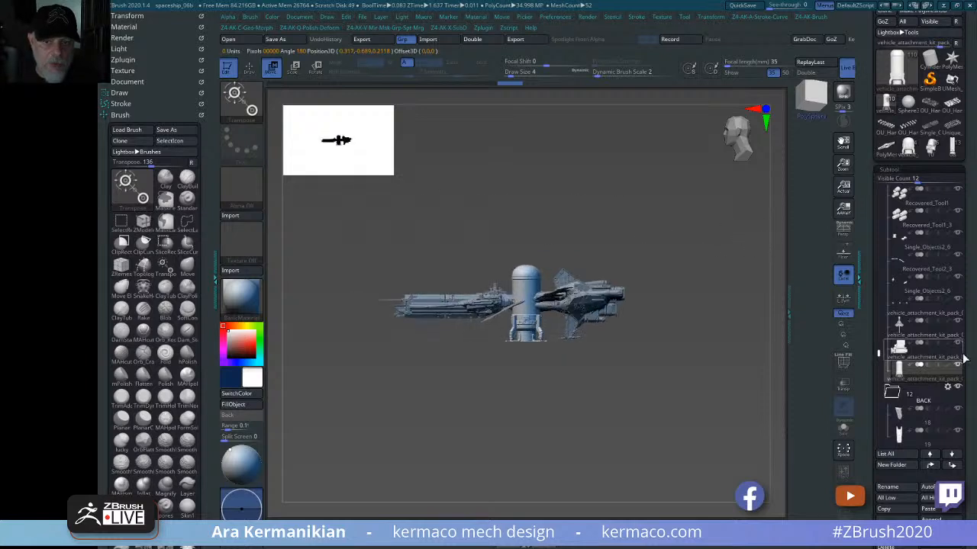
- Reselect the vehicle_attachment_kit_pack_07 subtool and place its gizmo at the domed part's centre, aligned to the world axes
{"action": "left_click", "coordinate": [926, 355]}
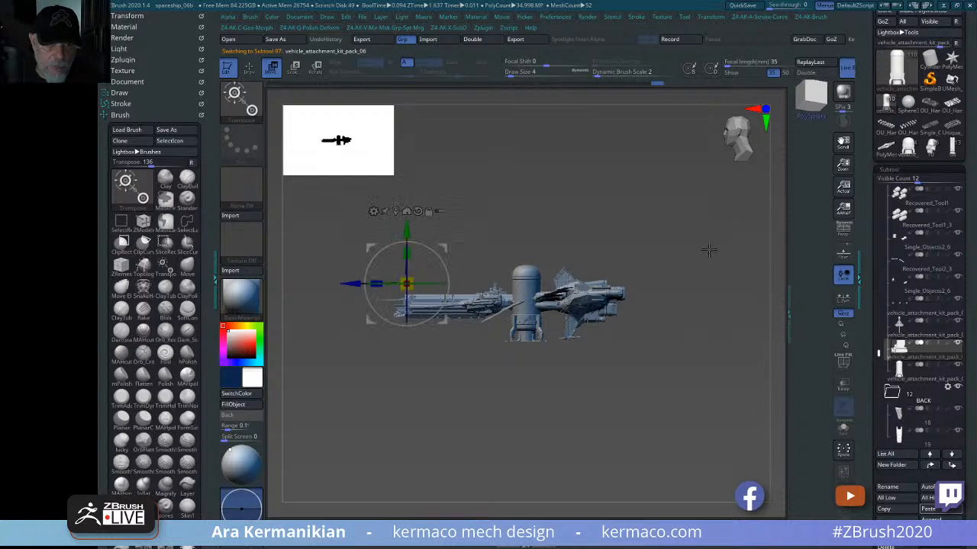
{"action": "left_click", "coordinate": [898, 372]}
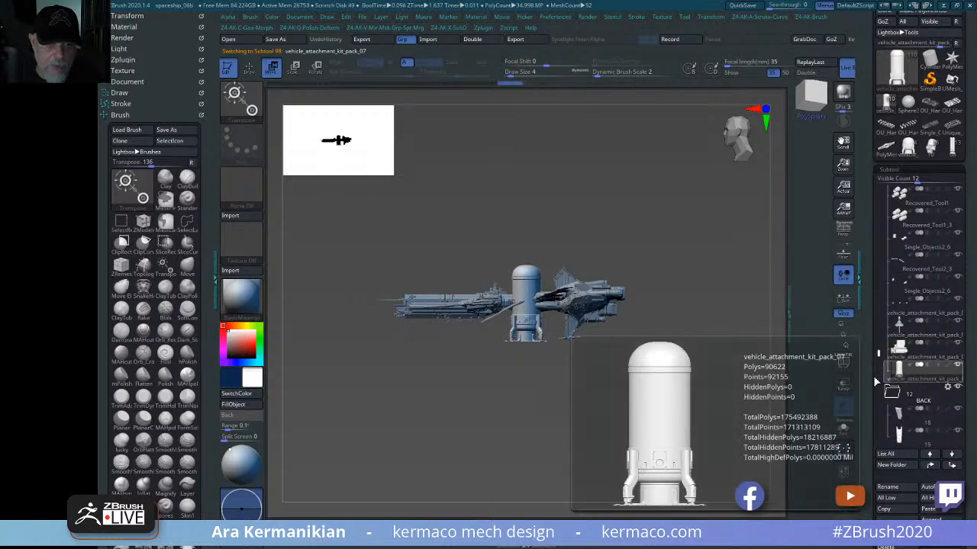
{"action": "left_click_drag", "start_coordinate": [699, 277], "coordinate": [241, 198], "text": "alt"}
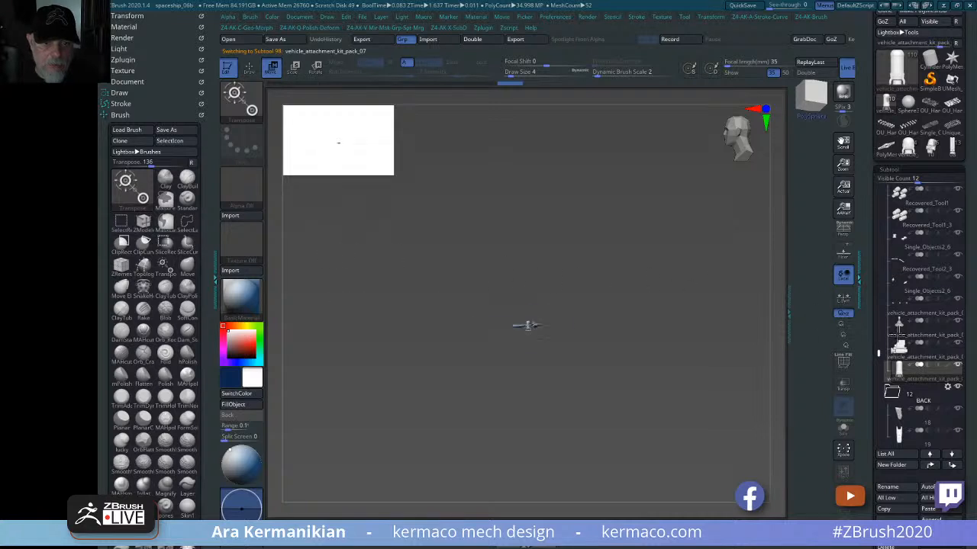
{"action": "left_click_drag", "start_coordinate": [603, 282], "coordinate": [765, 320], "text": "alt"}
{"action": "left_click_drag", "start_coordinate": [657, 256], "coordinate": [828, 321], "text": "alt"}
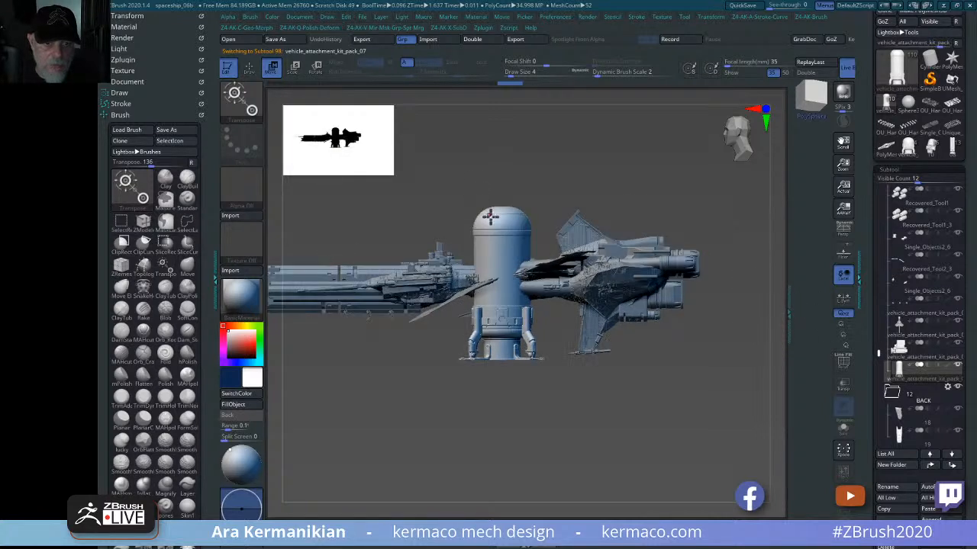
{"action": "left_click", "coordinate": [489, 216]}
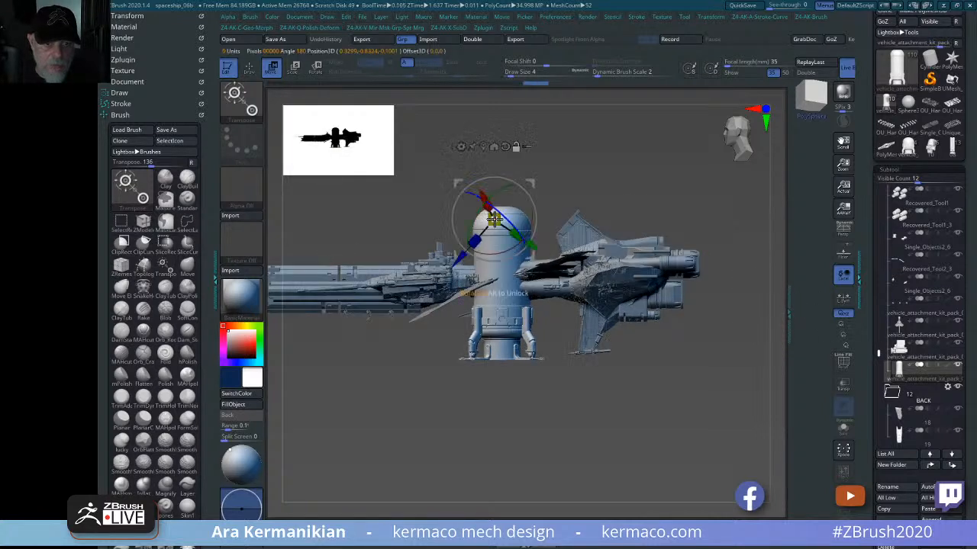
{"action": "left_click", "coordinate": [479, 147]}
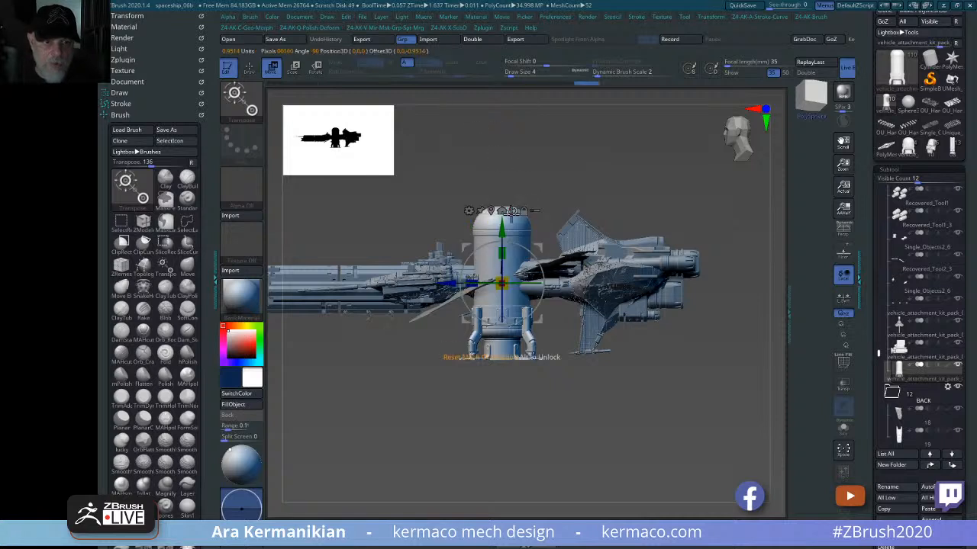
- Lift the domed part above the middle of the hull and scale it down uniformly to a small fraction of its size
{"action": "left_click_drag", "start_coordinate": [503, 222], "coordinate": [503, 136]}
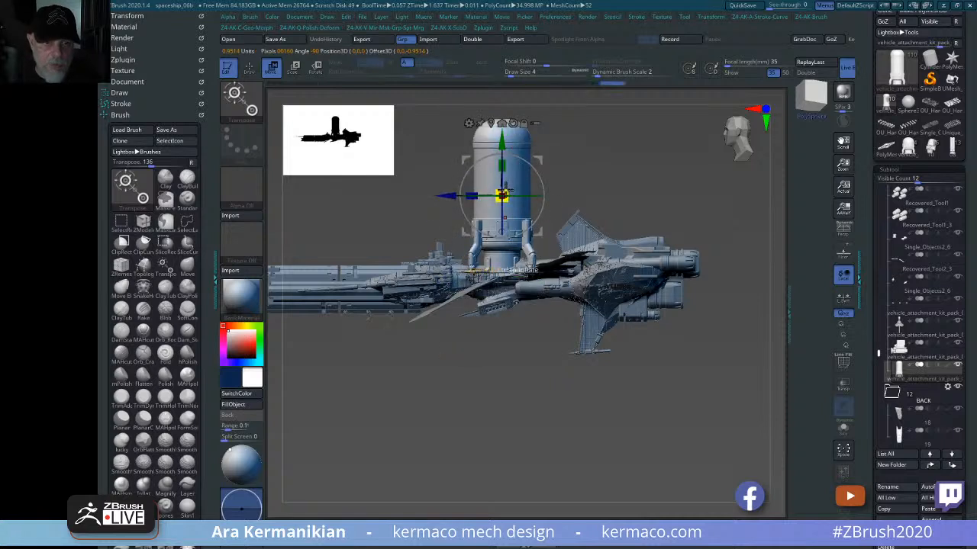
{"action": "left_click_drag", "start_coordinate": [503, 195], "coordinate": [484, 213]}
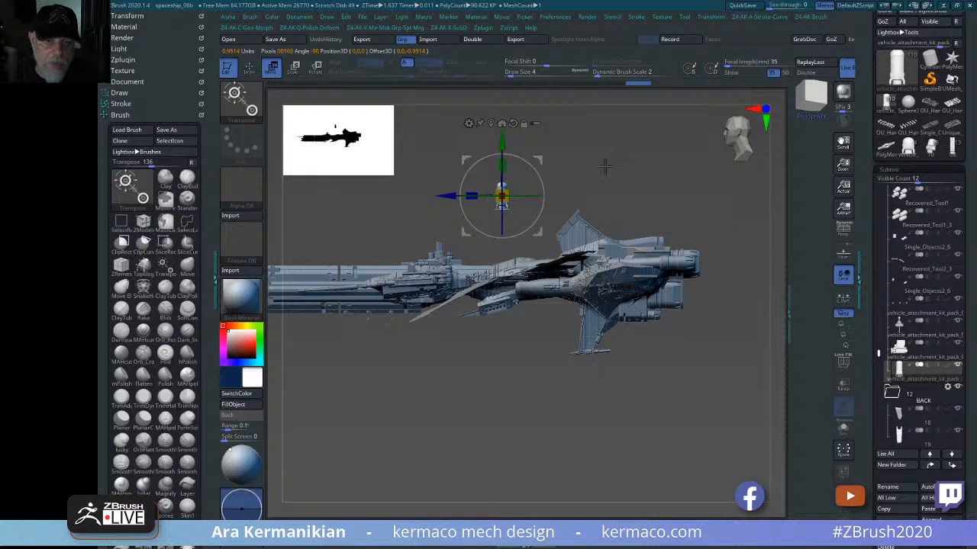
{"action": "left_click_drag", "start_coordinate": [724, 382], "coordinate": [687, 460]}
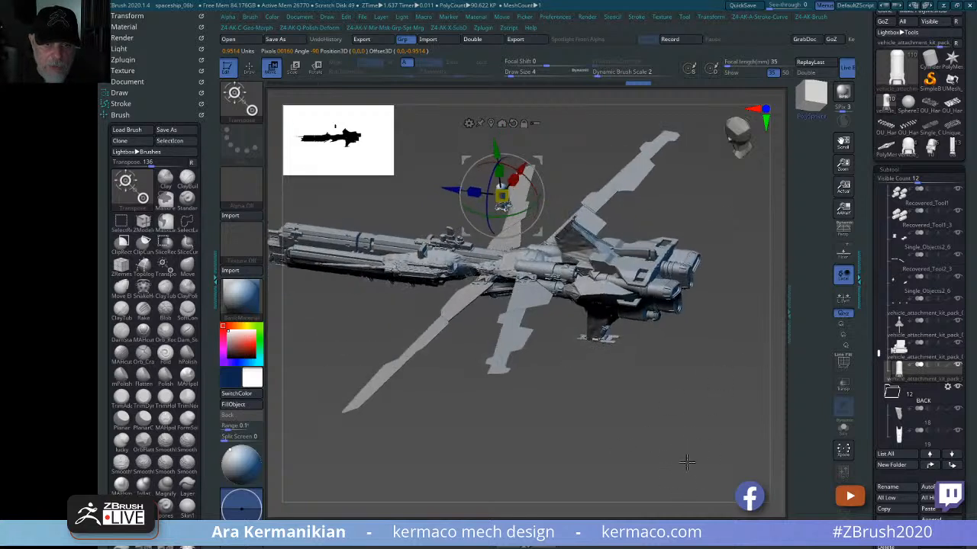
- Move the domed part onto the upper rear hull beside the tail fin and scale it down further to fit the deck
{"action": "left_click_drag", "start_coordinate": [462, 190], "coordinate": [583, 211]}
{"action": "left_click_drag", "start_coordinate": [736, 213], "coordinate": [732, 299]}
{"action": "left_click_drag", "start_coordinate": [614, 282], "coordinate": [658, 284]}
{"action": "left_click_drag", "start_coordinate": [596, 229], "coordinate": [596, 250]}
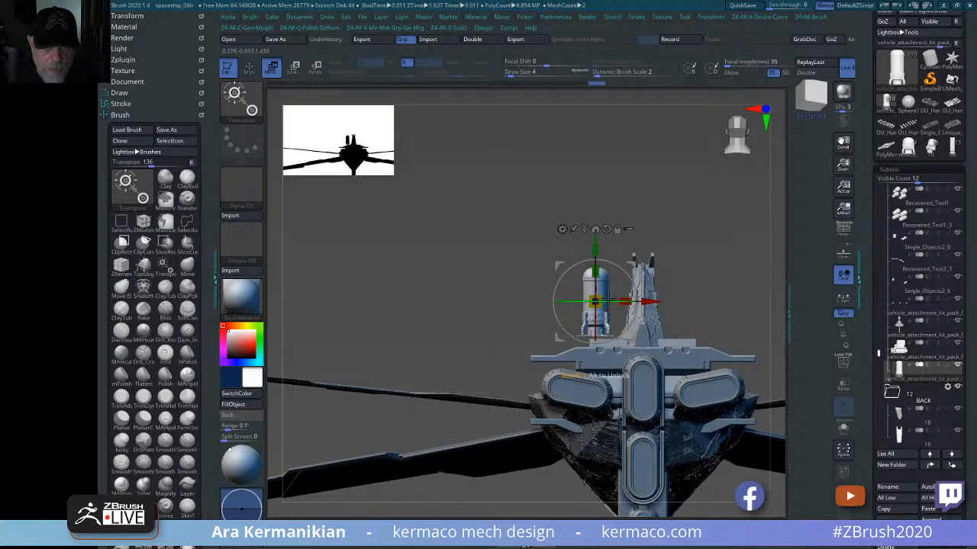
{"action": "left_click_drag", "start_coordinate": [582, 299], "coordinate": [584, 321]}
{"action": "left_click_drag", "start_coordinate": [647, 322], "coordinate": [652, 322]}
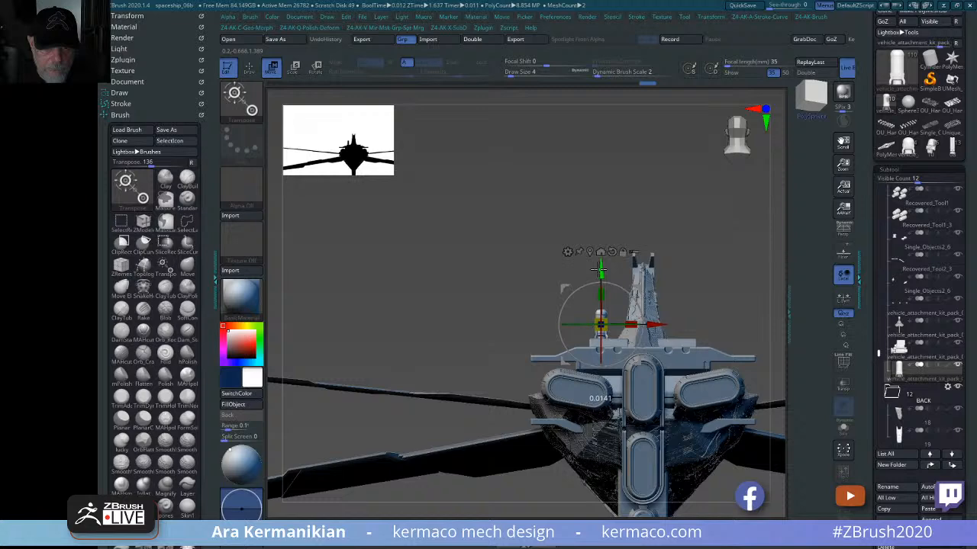
- Fine-tune the domed part's sideways position on the rear deck from above and raise it slightly so its feet sit on the surface
{"action": "mouse_move", "coordinate": [528, 224]}
{"action": "left_mouse_down"}
{"action": "mouse_move", "coordinate": [593, 222]}
{"action": "mouse_move", "coordinate": [632, 236]}
{"action": "left_mouse_up"}
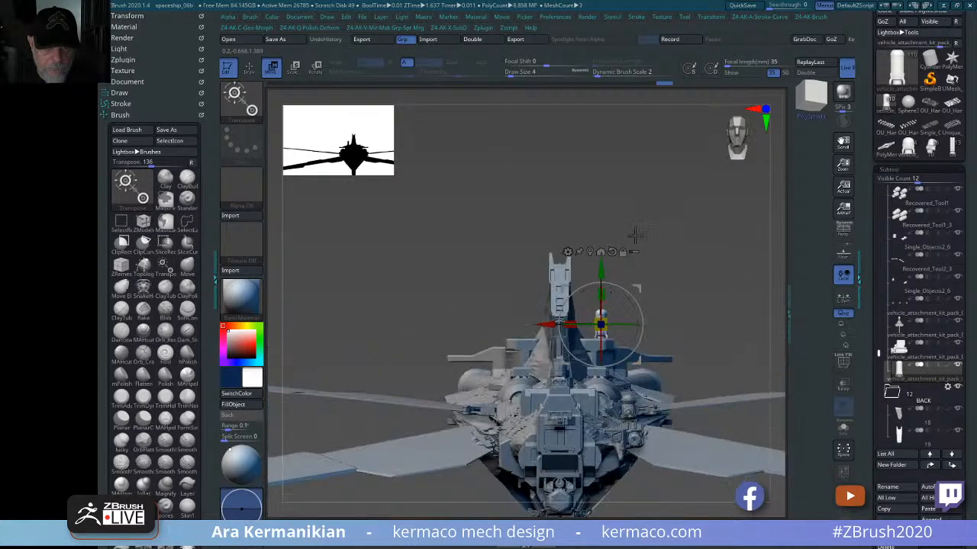
{"action": "key", "text": "q"}
{"action": "mouse_move", "coordinate": [726, 295]}
{"action": "left_mouse_down", "text": "alt"}
{"action": "mouse_move", "coordinate": [761, 255]}
{"action": "mouse_move", "coordinate": [752, 258]}
{"action": "mouse_move", "coordinate": [756, 234]}
{"action": "mouse_move", "coordinate": [737, 239]}
{"action": "mouse_move", "coordinate": [724, 326]}
{"action": "mouse_move", "coordinate": [621, 303]}
{"action": "left_mouse_up", "text": "alt"}
{"action": "mouse_move", "coordinate": [490, 391]}
{"action": "left_mouse_down"}
{"action": "mouse_move", "coordinate": [561, 387]}
{"action": "mouse_move", "coordinate": [566, 364]}
{"action": "left_mouse_up"}
{"action": "key", "text": "w"}
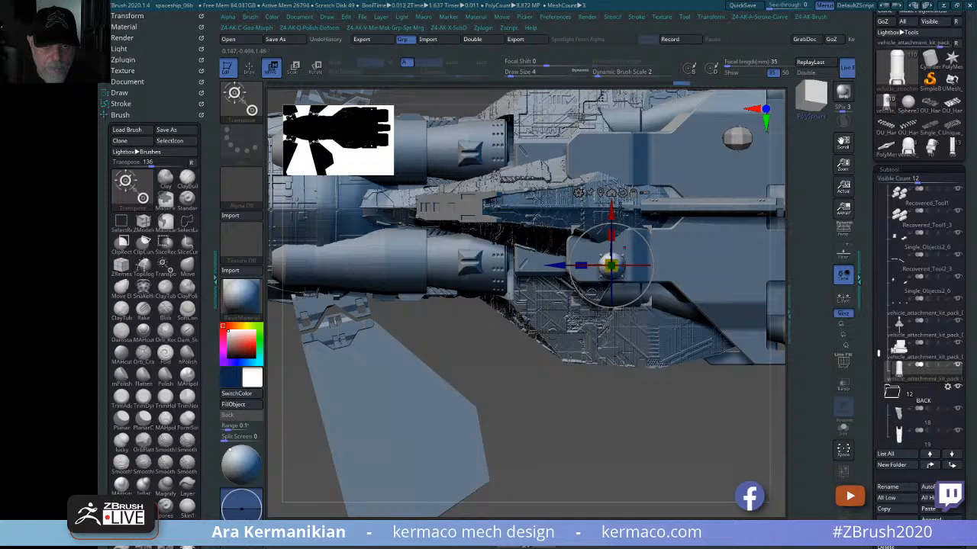
{"action": "left_click_drag", "start_coordinate": [611, 212], "coordinate": [611, 205]}
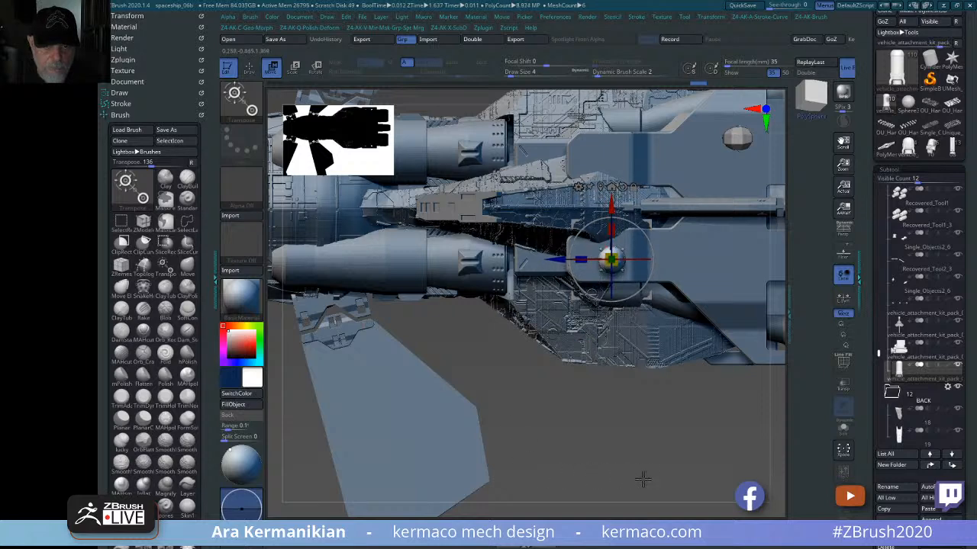
{"action": "left_click_drag", "start_coordinate": [642, 479], "coordinate": [710, 263]}
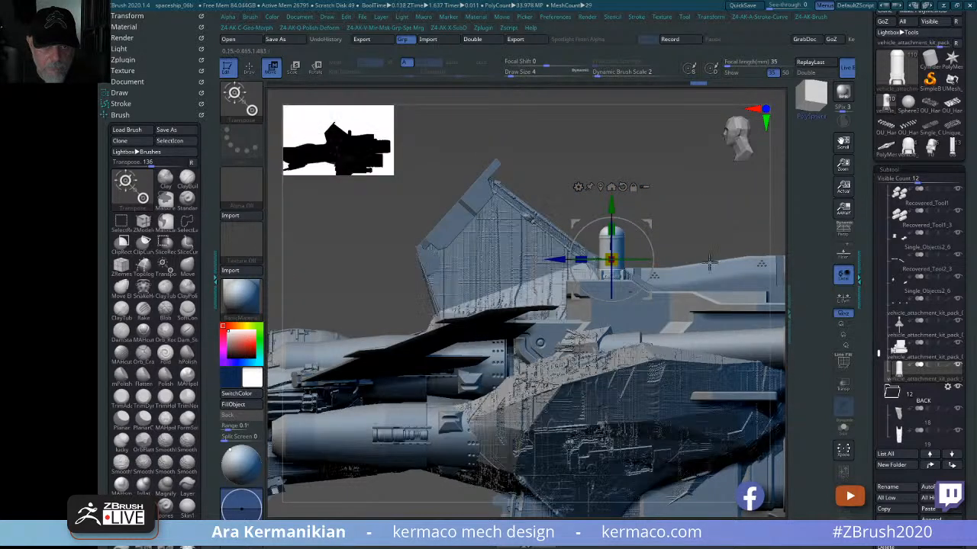
{"action": "left_click_drag", "start_coordinate": [614, 206], "coordinate": [617, 202]}
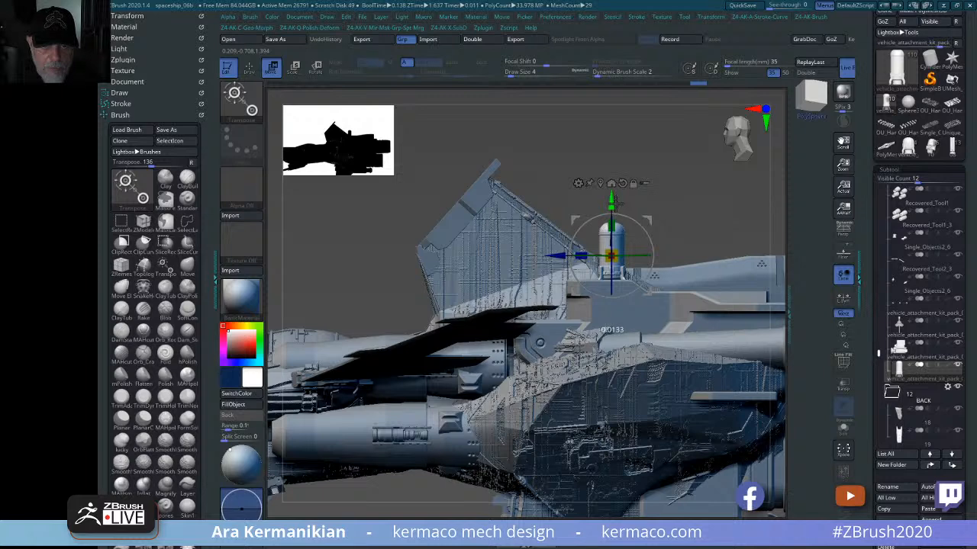
- Isolate the domed part and apply the Taper deformer, flaring its domed top wider than its legged base
{"action": "left_click_drag", "start_coordinate": [702, 213], "coordinate": [720, 227], "text": "alt"}
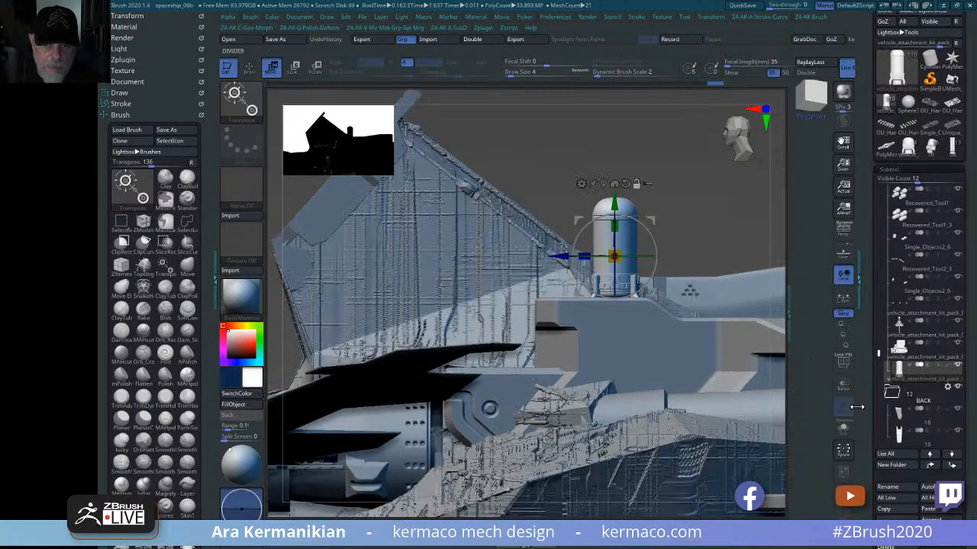
{"action": "left_click", "coordinate": [845, 424]}
{"action": "left_click", "coordinate": [845, 424]}
{"action": "left_click", "coordinate": [579, 183]}
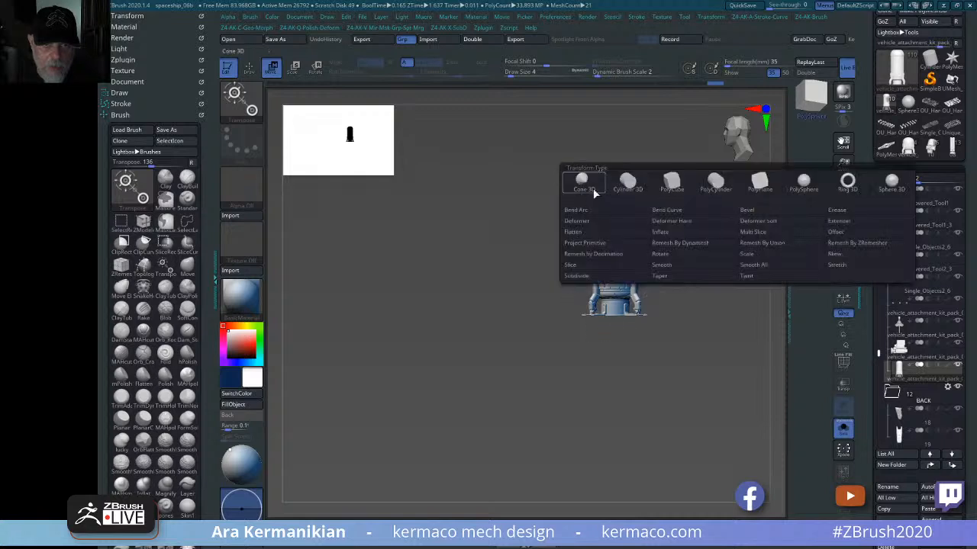
{"action": "left_click", "coordinate": [677, 279]}
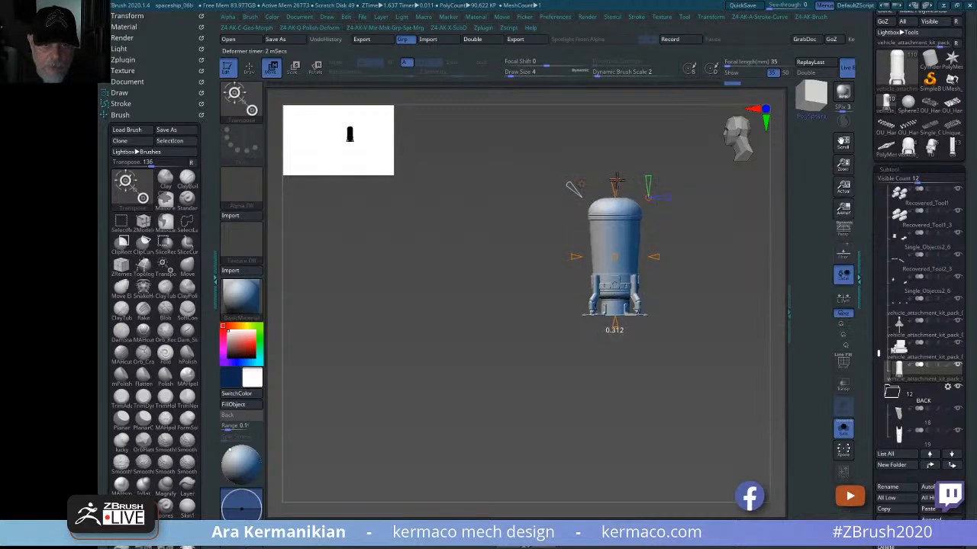
{"action": "left_click_drag", "start_coordinate": [617, 178], "coordinate": [700, 153]}
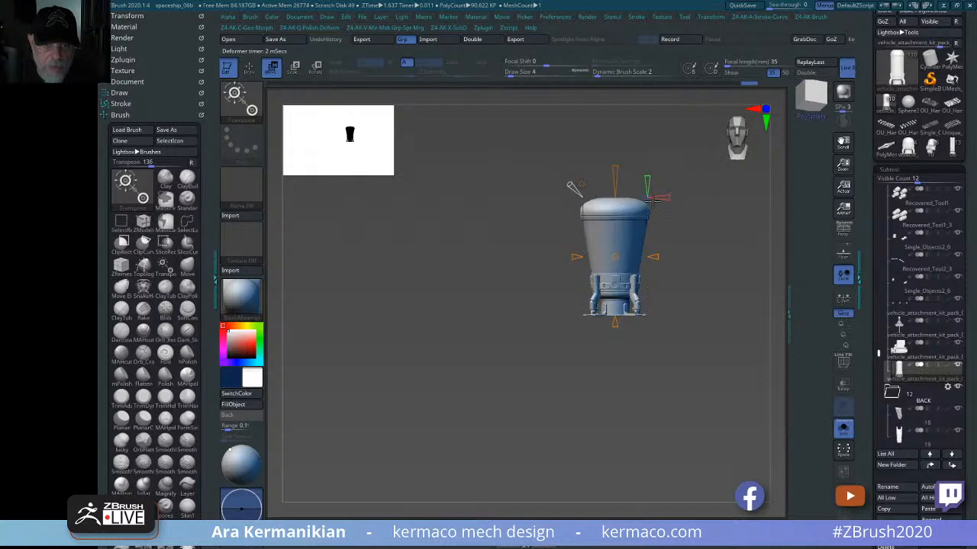
{"action": "left_click_drag", "start_coordinate": [614, 168], "coordinate": [616, 166]}
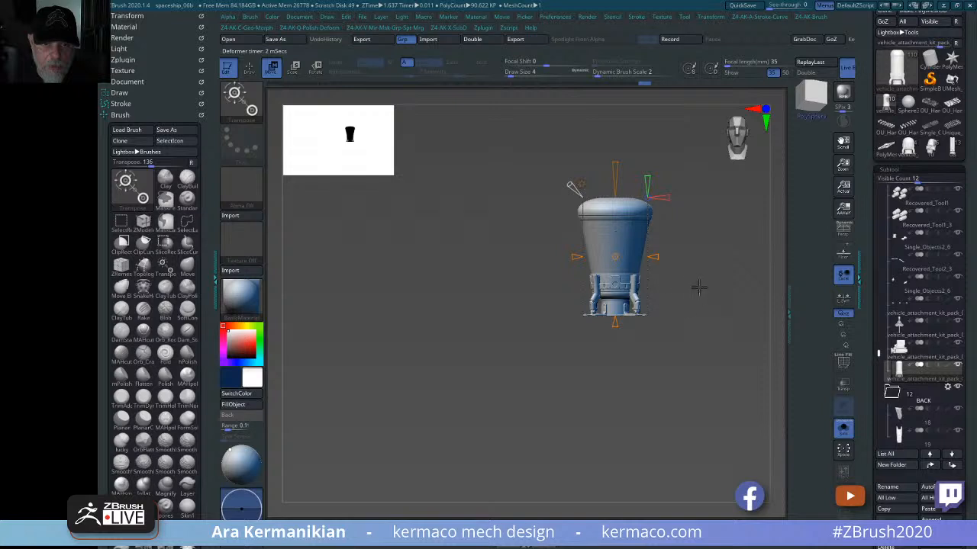
- Mask the domed part's legged base, lower the flared dome to shorten the body, and clear the mask with the whole ship shown again
{"action": "mouse_move", "coordinate": [698, 286]}
{"action": "left_mouse_down"}
{"action": "mouse_move", "coordinate": [669, 290]}
{"action": "mouse_move", "coordinate": [680, 300]}
{"action": "mouse_move", "coordinate": [692, 274]}
{"action": "left_mouse_up"}
{"action": "key", "text": "w"}
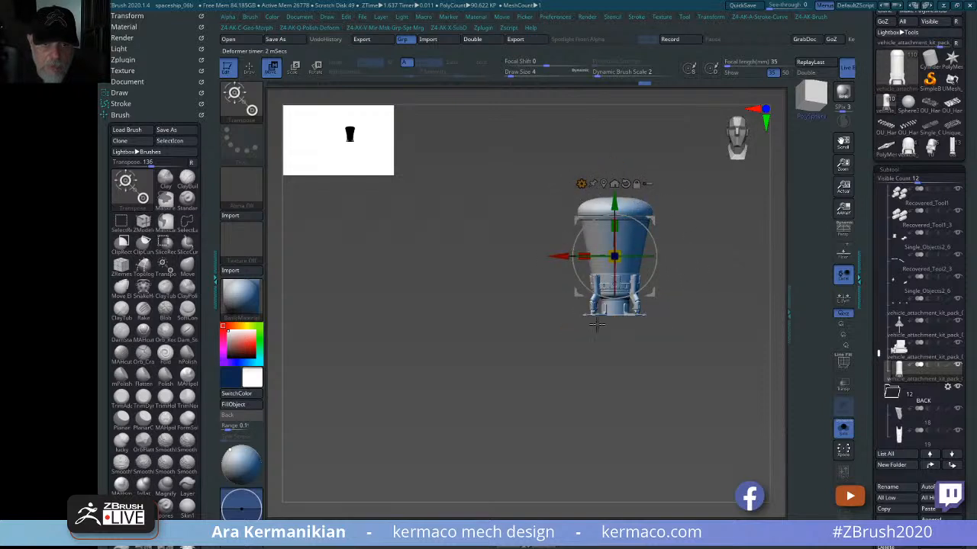
{"action": "mouse_move", "coordinate": [676, 395]}
{"action": "left_mouse_down", "text": "ctrl"}
{"action": "mouse_move", "coordinate": [670, 290]}
{"action": "mouse_move", "coordinate": [507, 250]}
{"action": "mouse_move", "coordinate": [513, 271]}
{"action": "left_mouse_up", "text": "ctrl"}
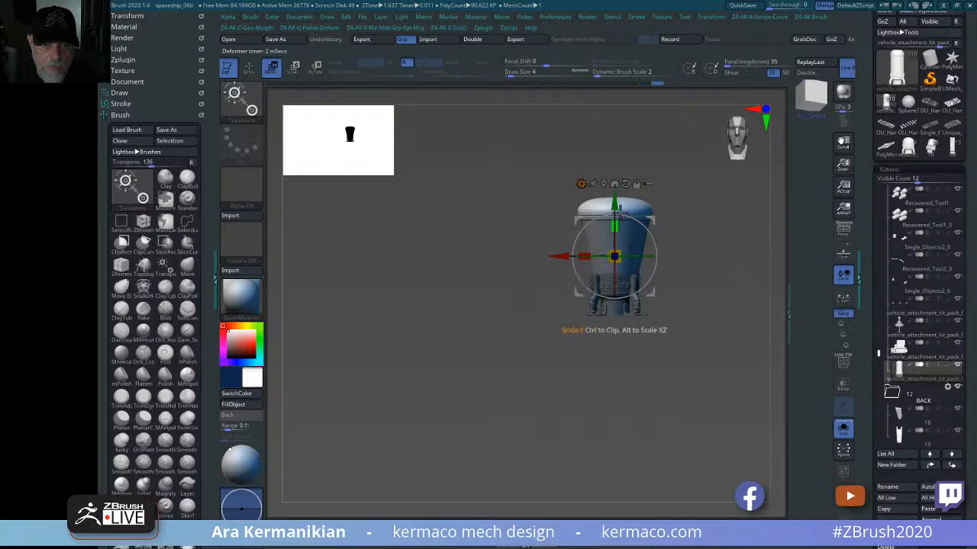
{"action": "left_click_drag", "start_coordinate": [615, 215], "coordinate": [614, 249]}
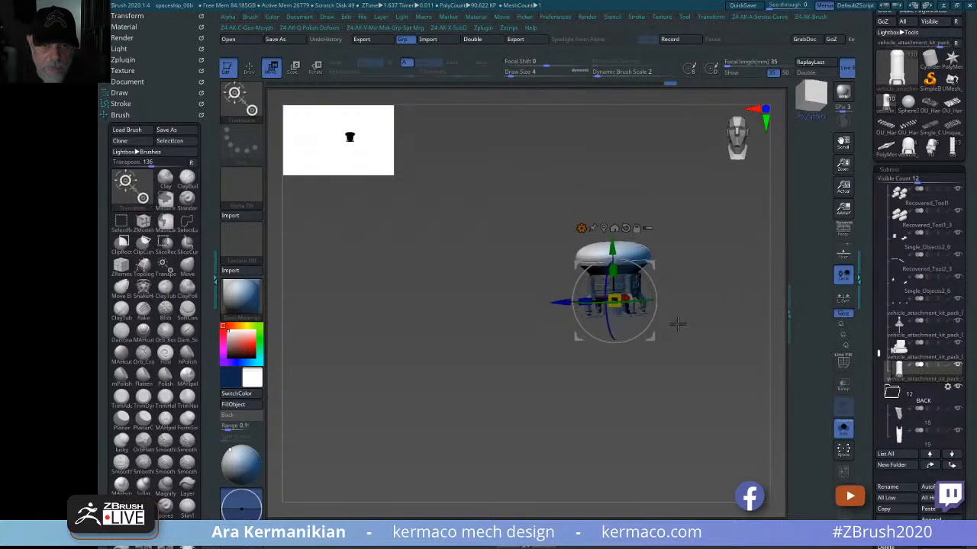
{"action": "key", "text": "b"}
{"action": "key", "text": "z"}
{"action": "key", "text": "m"}
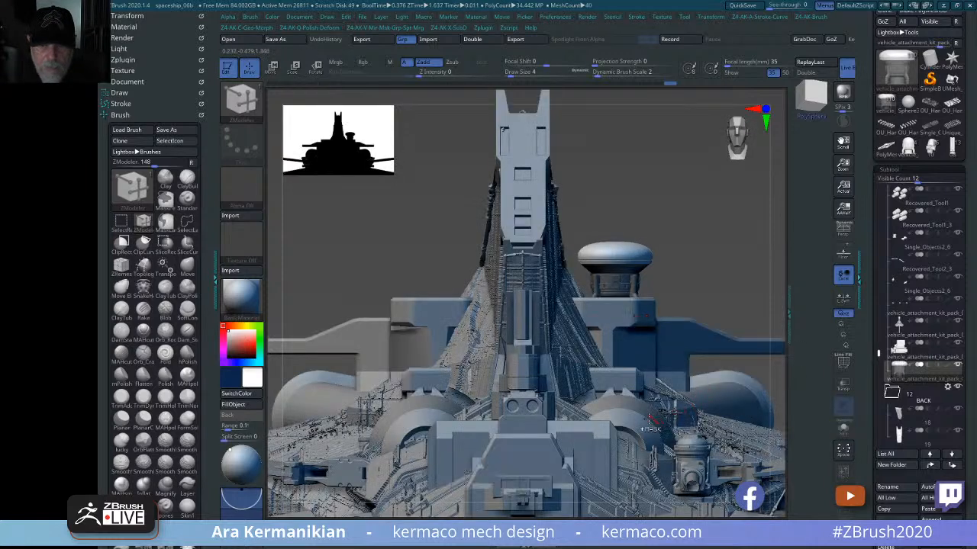
{"action": "left_click_drag", "start_coordinate": [692, 236], "coordinate": [748, 295], "text": "ctrl"}
- Slide the shortened domed part along the rear deck toward its front edge and nudge it slightly toward the tail fin
{"action": "left_click_drag", "start_coordinate": [708, 225], "coordinate": [625, 263]}
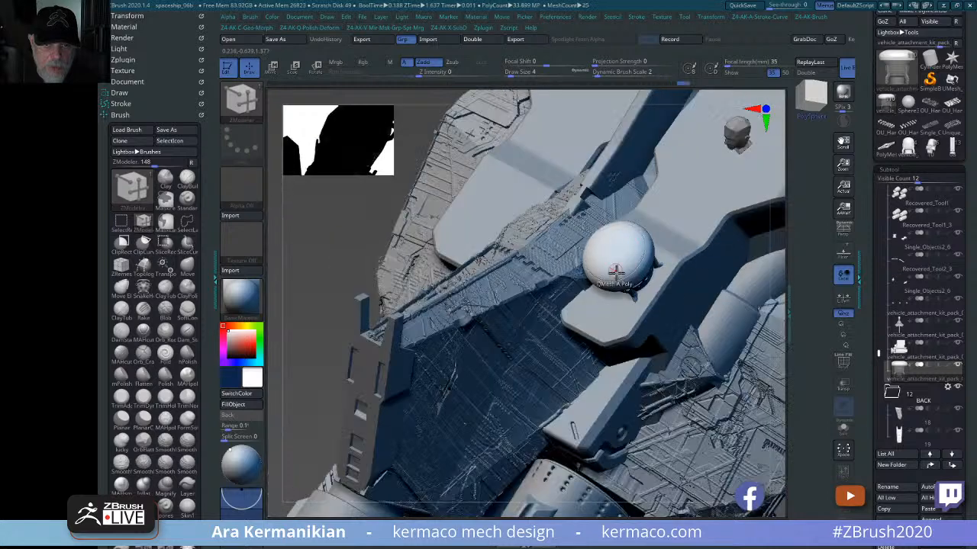
{"action": "key", "text": "w"}
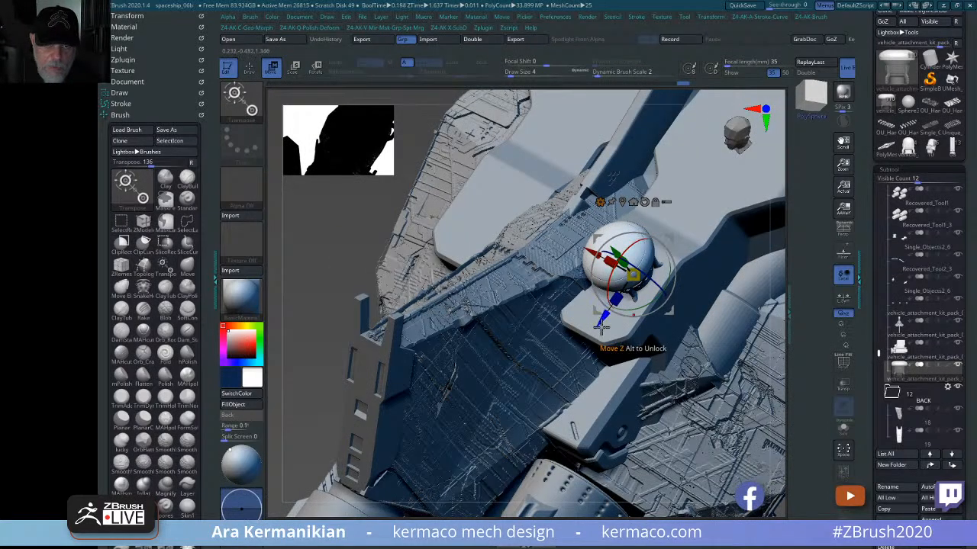
{"action": "left_click_drag", "start_coordinate": [593, 328], "coordinate": [592, 274]}
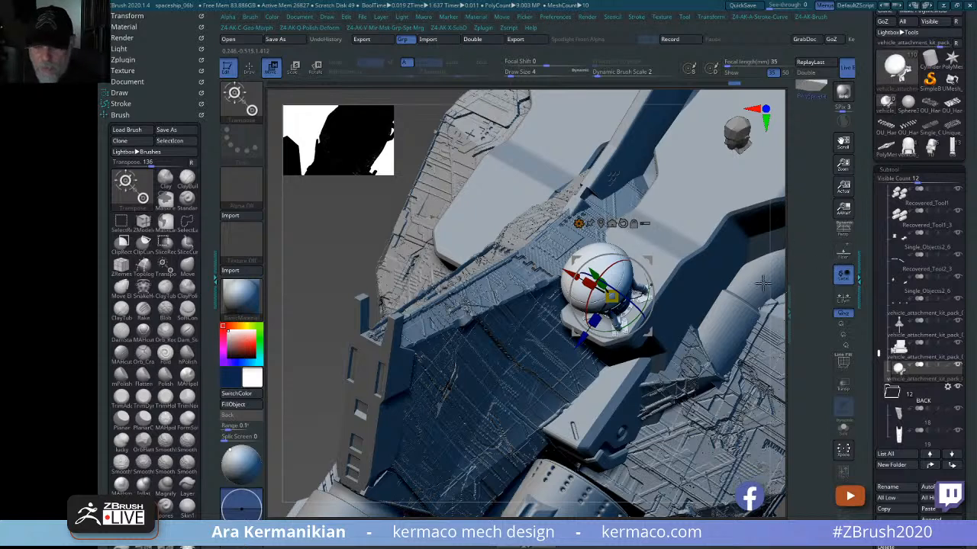
{"action": "key", "text": "f"}
{"action": "mouse_move", "coordinate": [703, 349]}
{"action": "left_mouse_down"}
{"action": "mouse_move", "coordinate": [740, 270]}
{"action": "mouse_move", "coordinate": [730, 281]}
{"action": "left_mouse_up"}
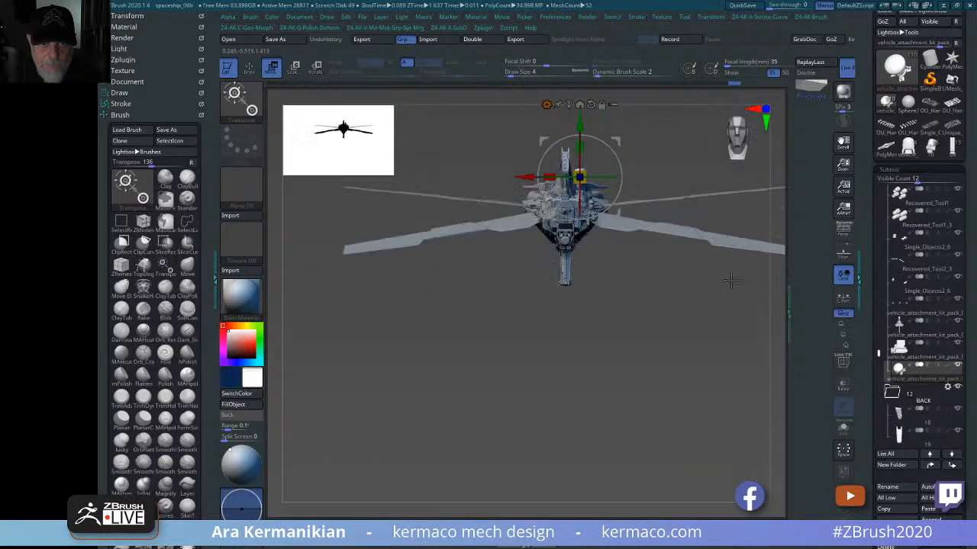
{"action": "key", "text": "q"}
{"action": "mouse_move", "coordinate": [667, 372]}
{"action": "left_mouse_down", "text": "alt"}
{"action": "mouse_move", "coordinate": [664, 397]}
{"action": "mouse_move", "coordinate": [750, 467]}
{"action": "left_mouse_up", "text": "alt"}
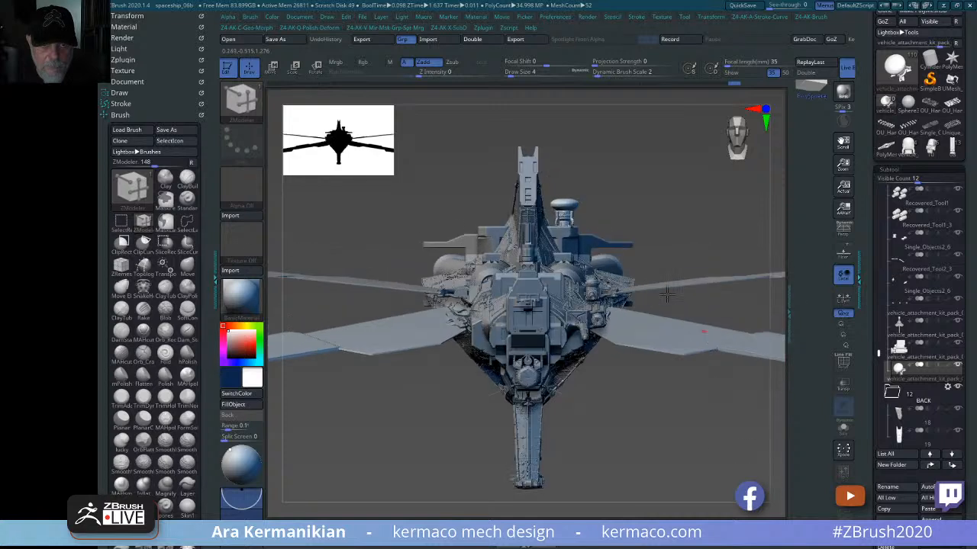
{"action": "key", "text": "w"}
{"action": "left_click_drag", "start_coordinate": [508, 222], "coordinate": [505, 222]}
- Enlarge the silhouette thumbnail to size 512 for judging the ship's overall profile
{"action": "key", "text": "Tab"}
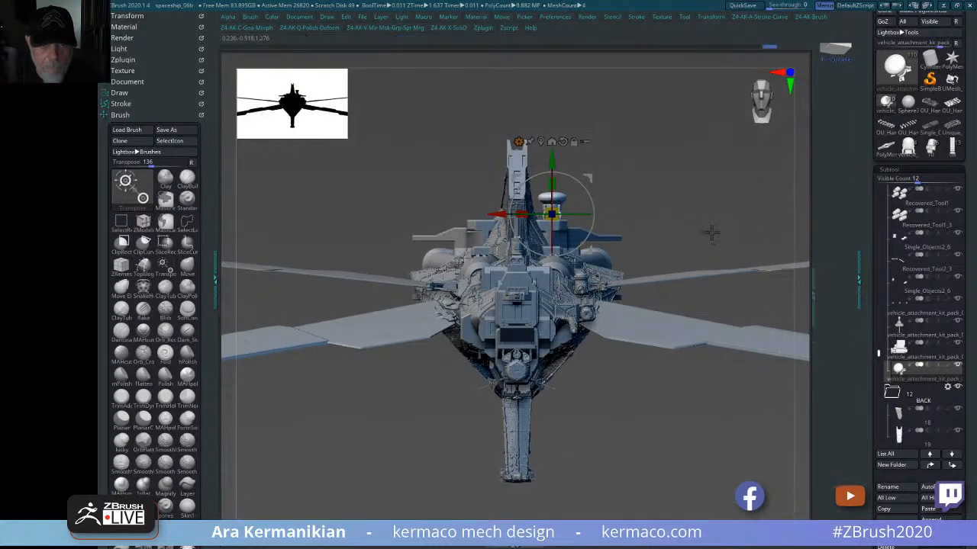
{"action": "key", "text": "Tab"}
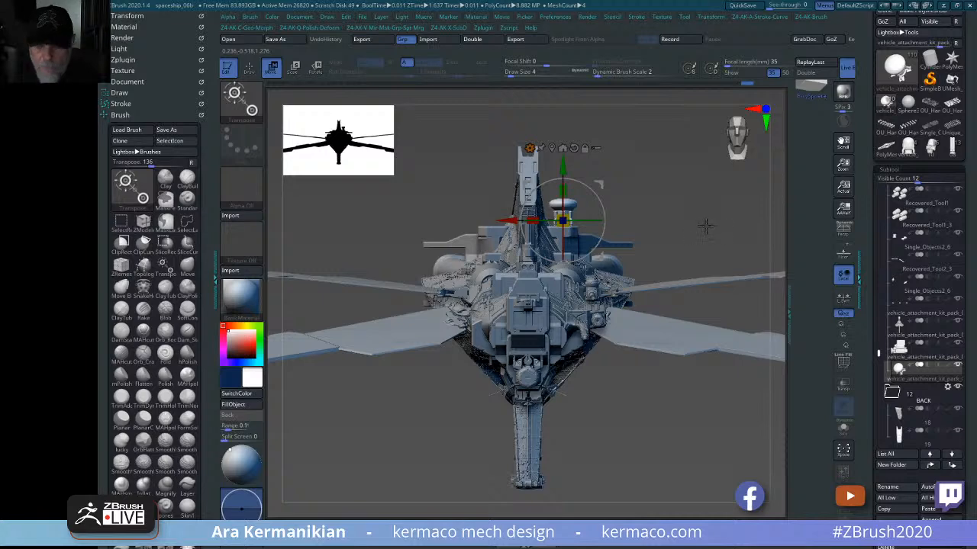
{"action": "key", "text": "q"}
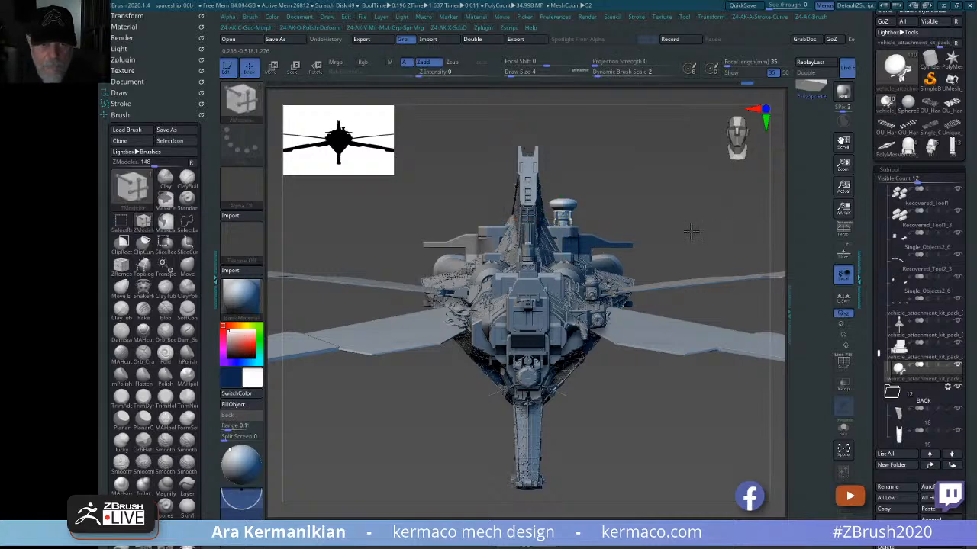
{"action": "left_click_drag", "start_coordinate": [691, 232], "coordinate": [694, 211]}
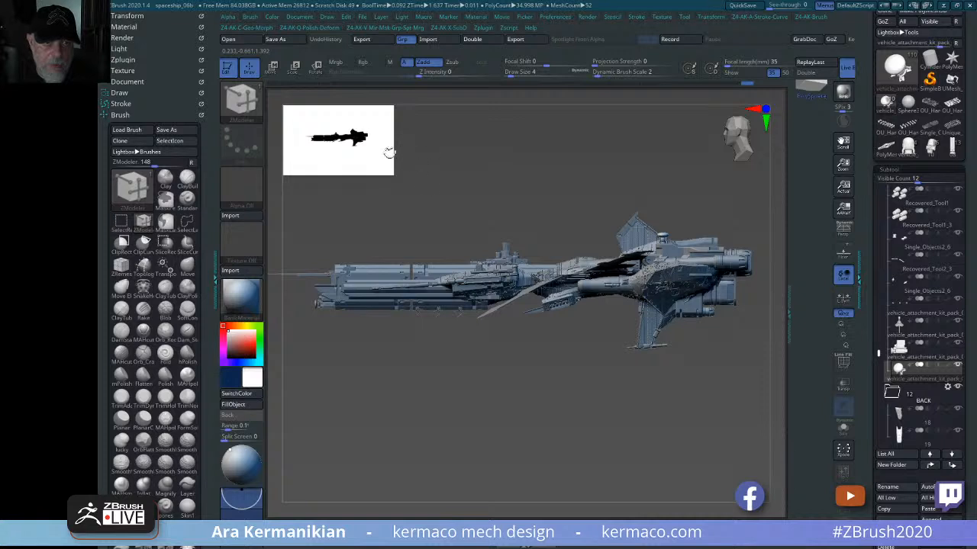
{"action": "left_click_drag", "start_coordinate": [355, 158], "coordinate": [497, 270]}
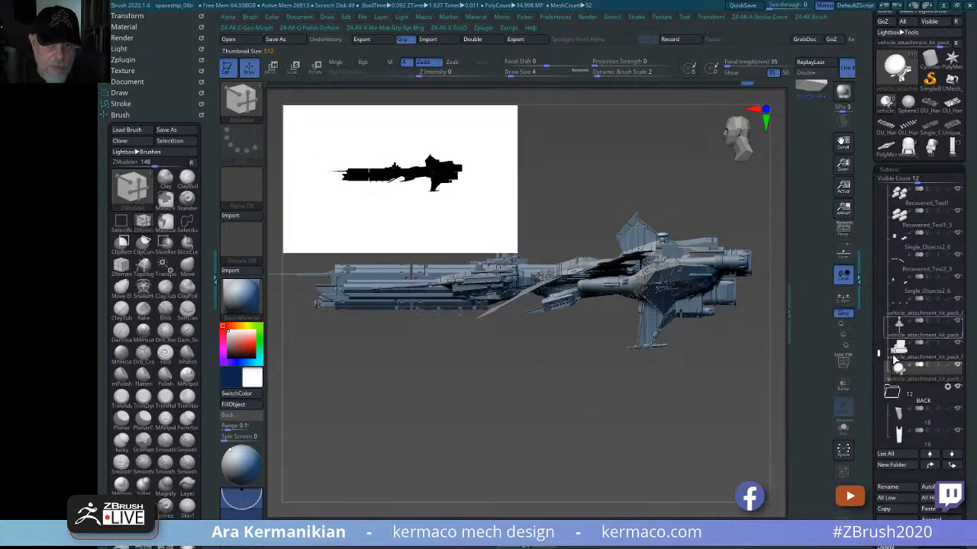
{"action": "left_click", "coordinate": [934, 358]}
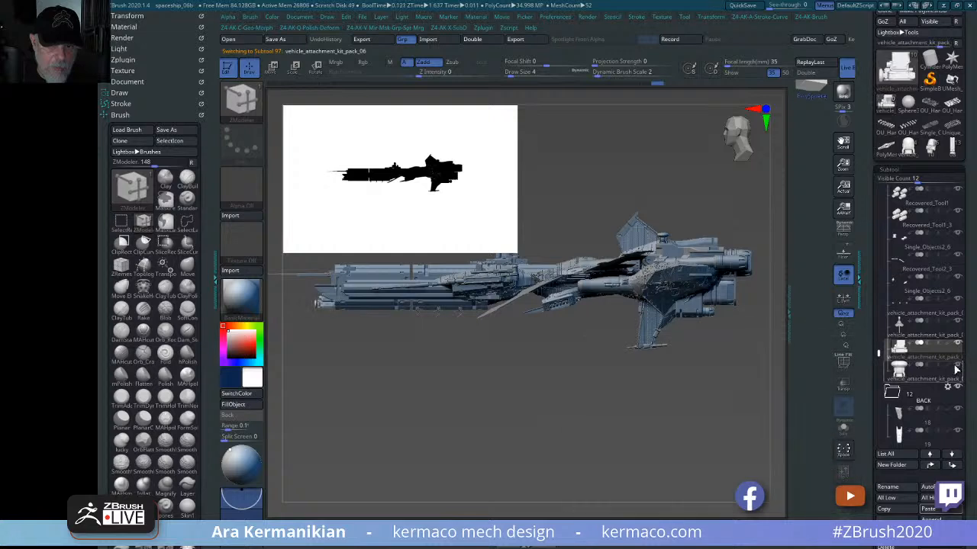
{"action": "mouse_move", "coordinate": [952, 370]}
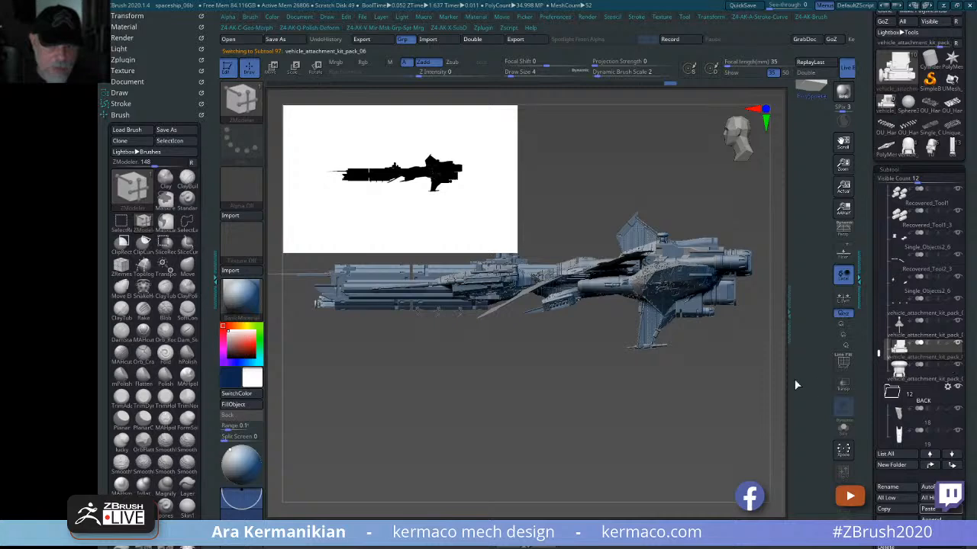
{"action": "left_click_drag", "start_coordinate": [670, 189], "coordinate": [720, 243]}
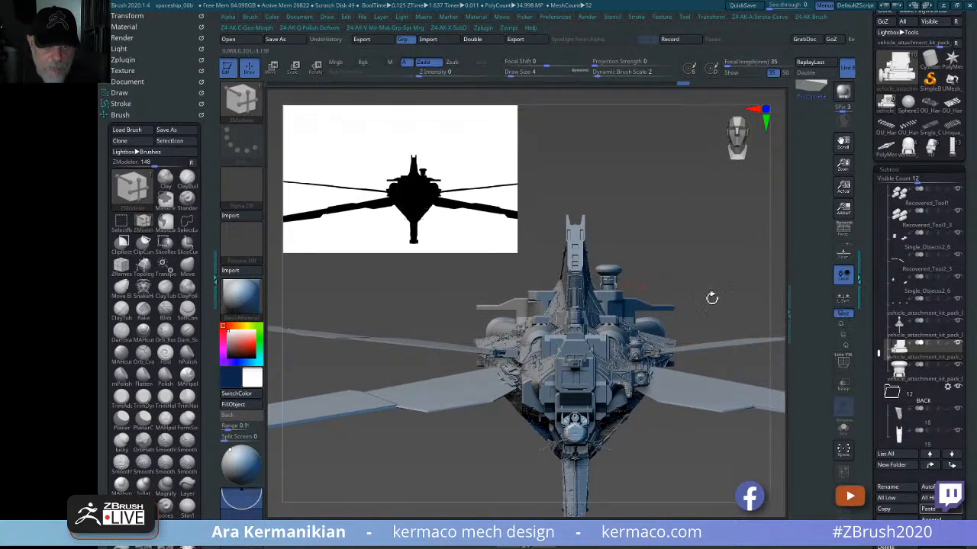
{"action": "left_click_drag", "start_coordinate": [711, 298], "coordinate": [715, 274]}
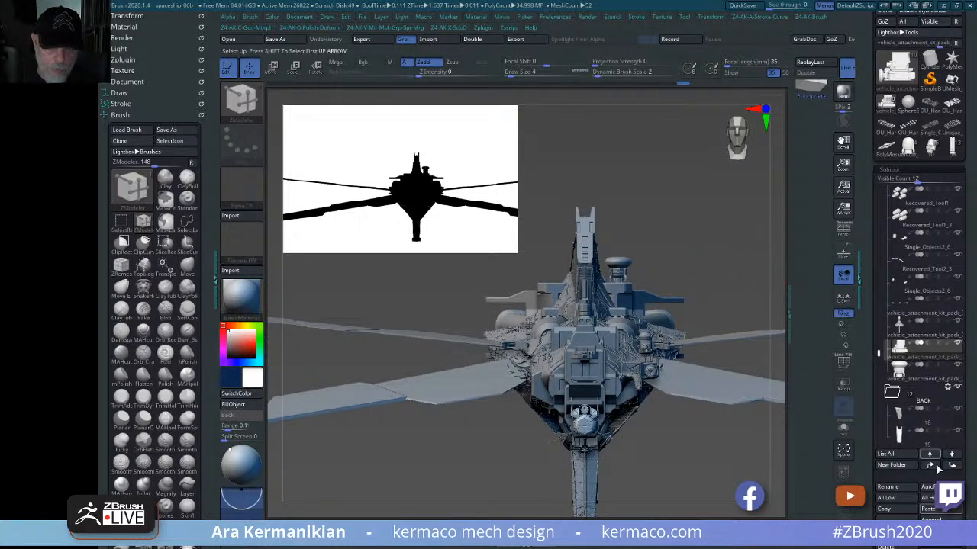
{"action": "left_click", "coordinate": [843, 405]}
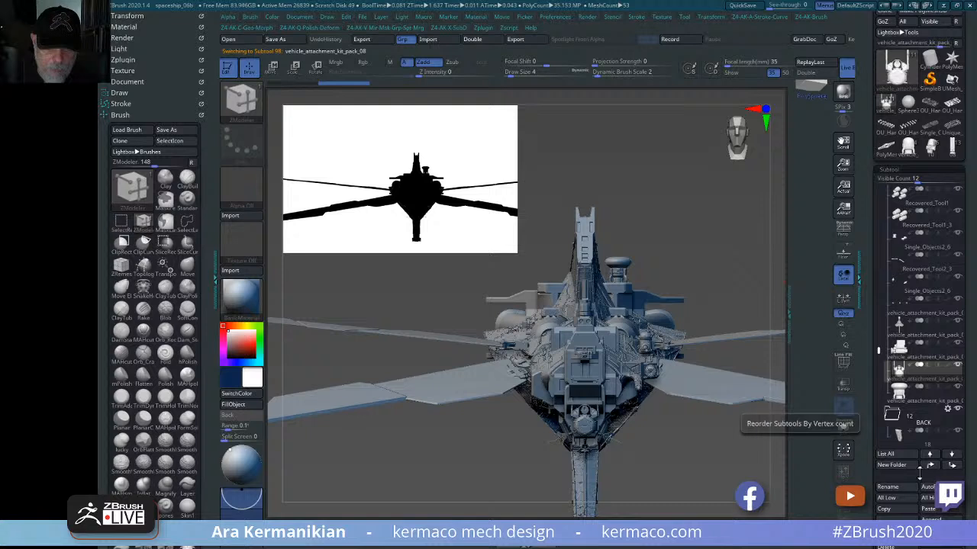
{"action": "left_click", "coordinate": [893, 546]}
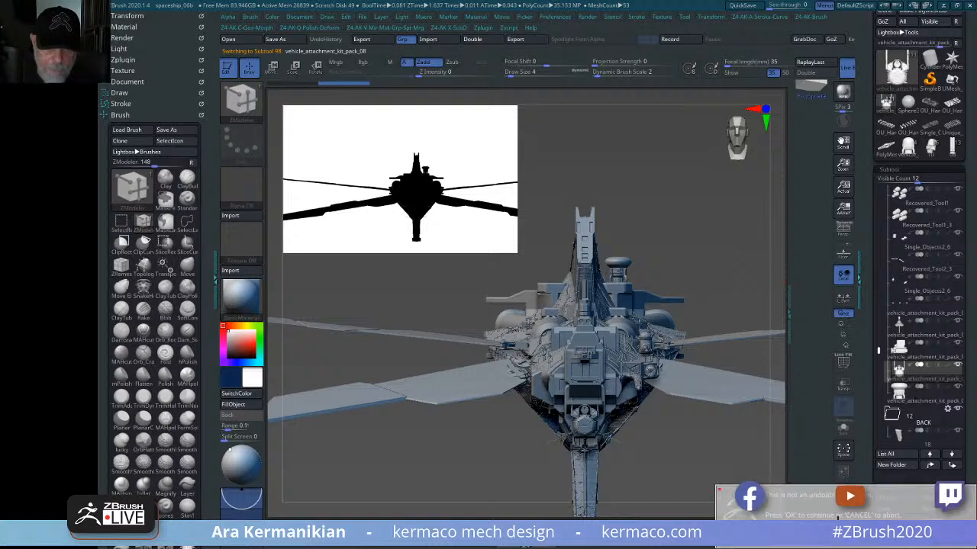
{"action": "left_click", "coordinate": [807, 538]}
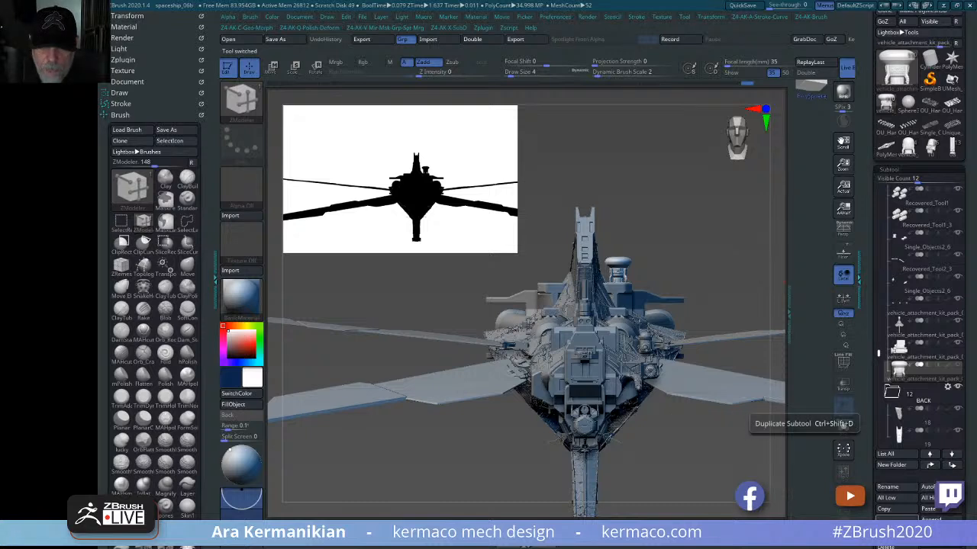
- Duplicate the shortened domed part and make the upper of its two subtools active
{"action": "left_click", "coordinate": [843, 406]}
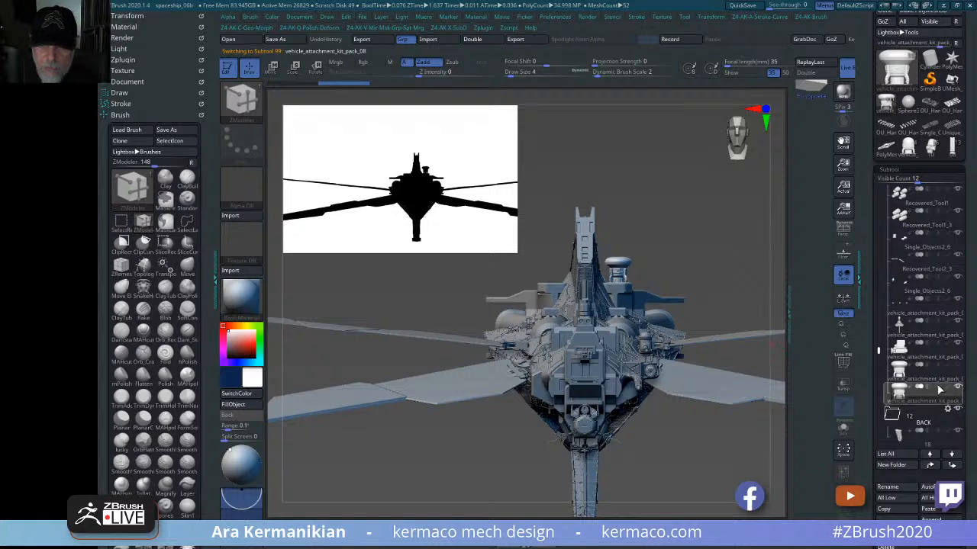
{"action": "left_click", "coordinate": [923, 367]}
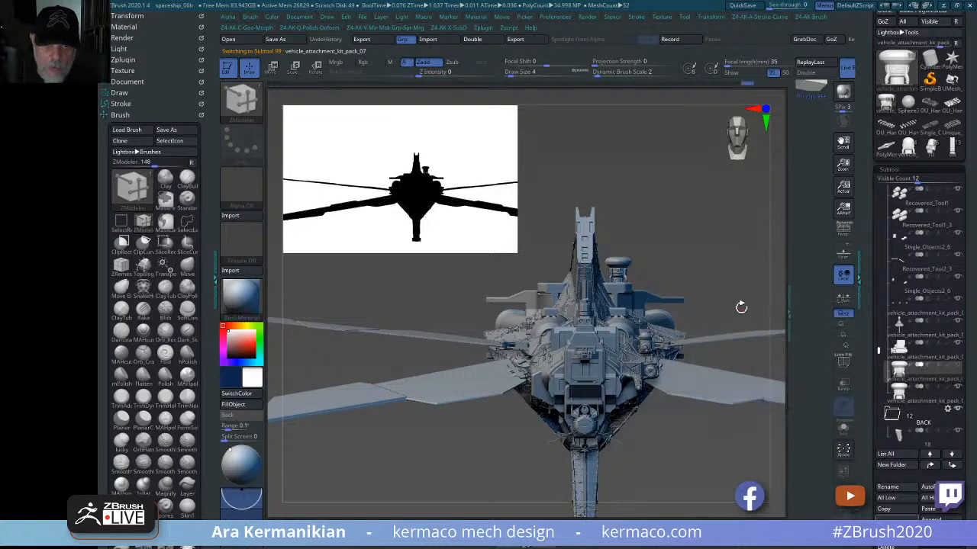
- Try to move the active domed part across the tail fin to the opposite side of the rear deck
{"action": "key", "text": "w"}
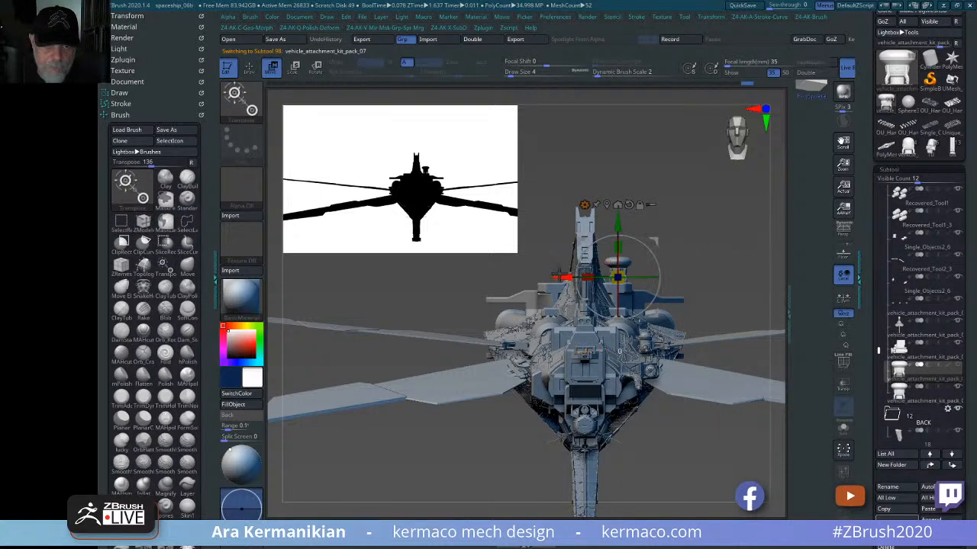
{"action": "left_click_drag", "start_coordinate": [564, 275], "coordinate": [486, 265], "text": "alt"}
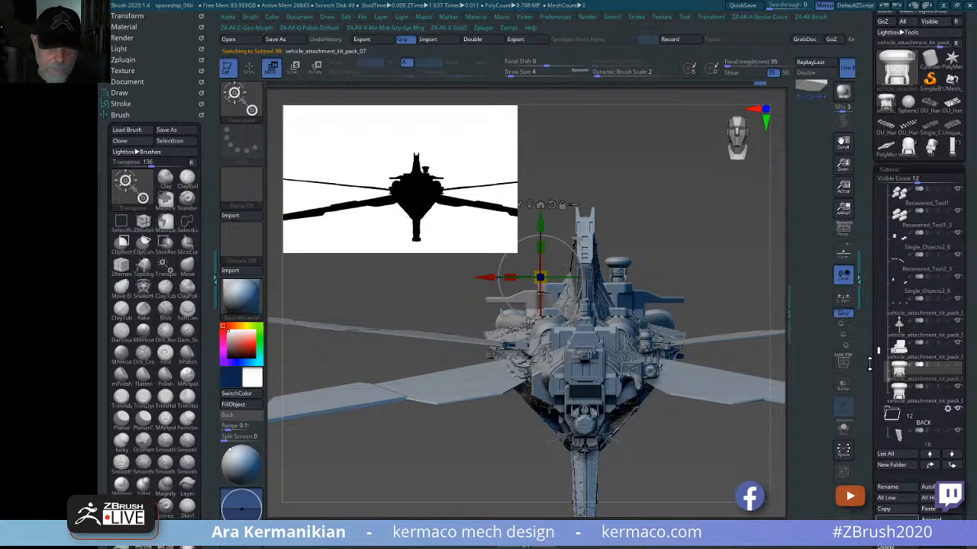
{"action": "key", "text": "ctrl+z"}
{"action": "left_click_drag", "start_coordinate": [708, 238], "coordinate": [710, 266], "text": "alt"}
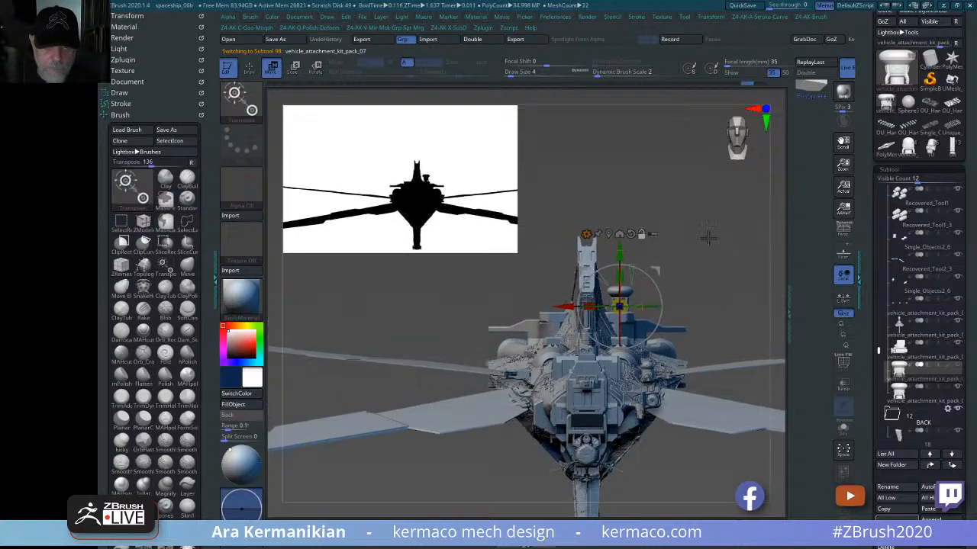
{"action": "key", "text": "ctrl+z"}
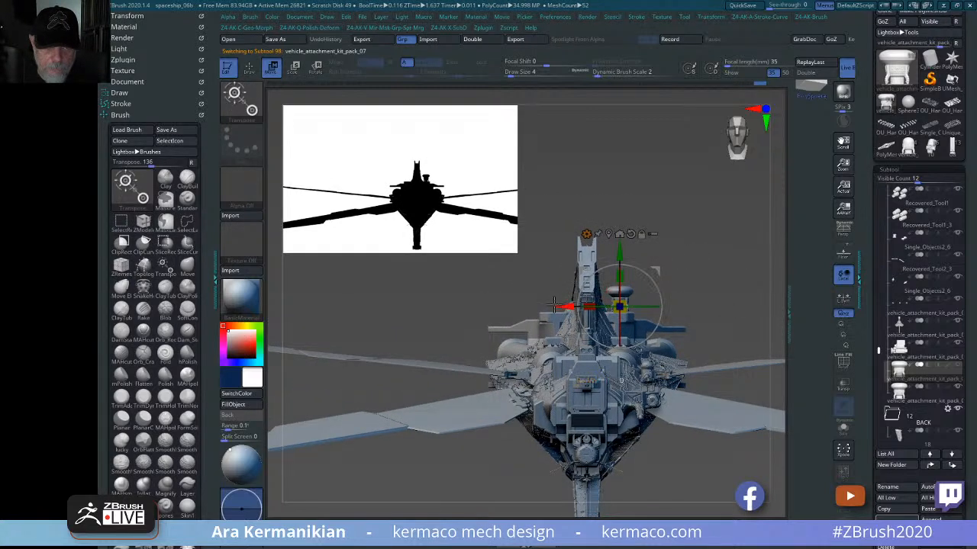
{"action": "left_click", "coordinate": [574, 303]}
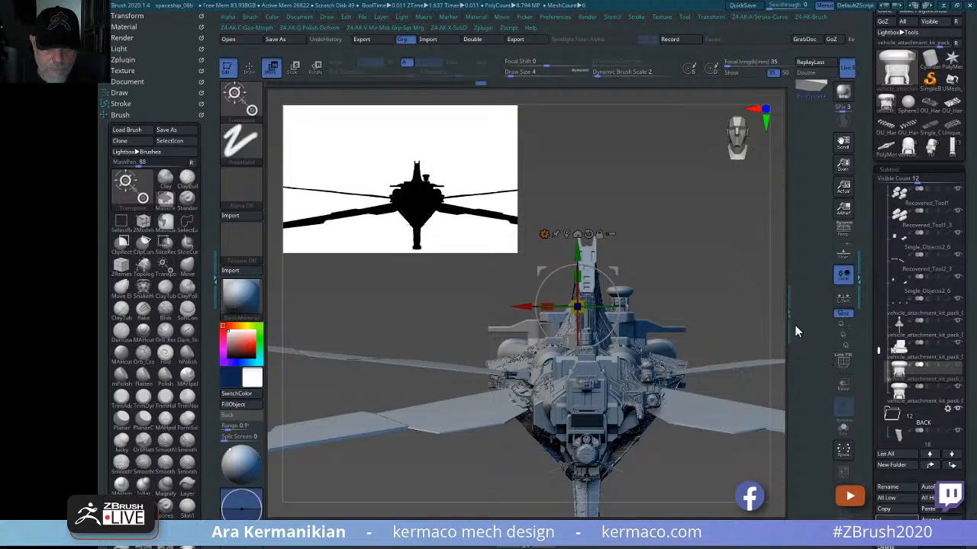
{"action": "key", "text": "ctrl+z"}
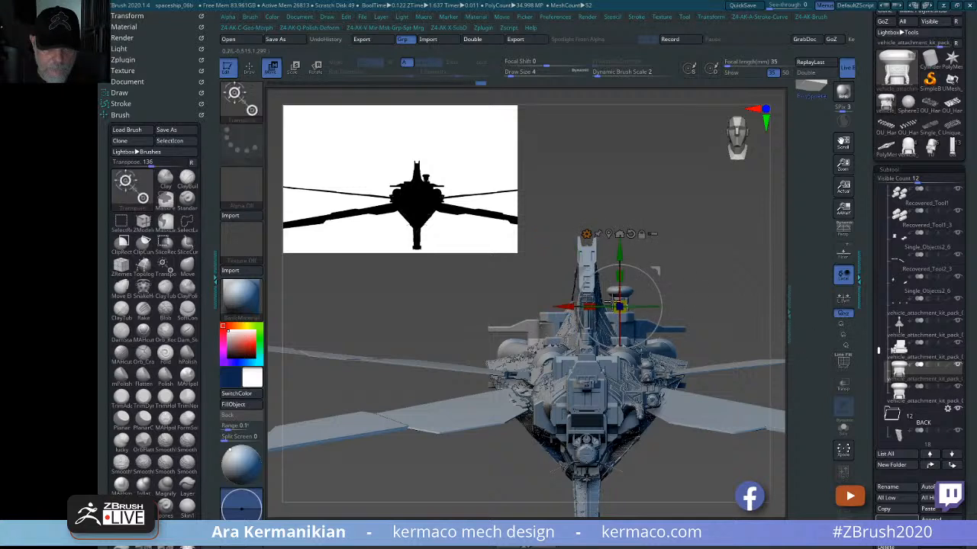
{"action": "left_click_drag", "start_coordinate": [565, 305], "coordinate": [510, 302], "text": "ctrl"}
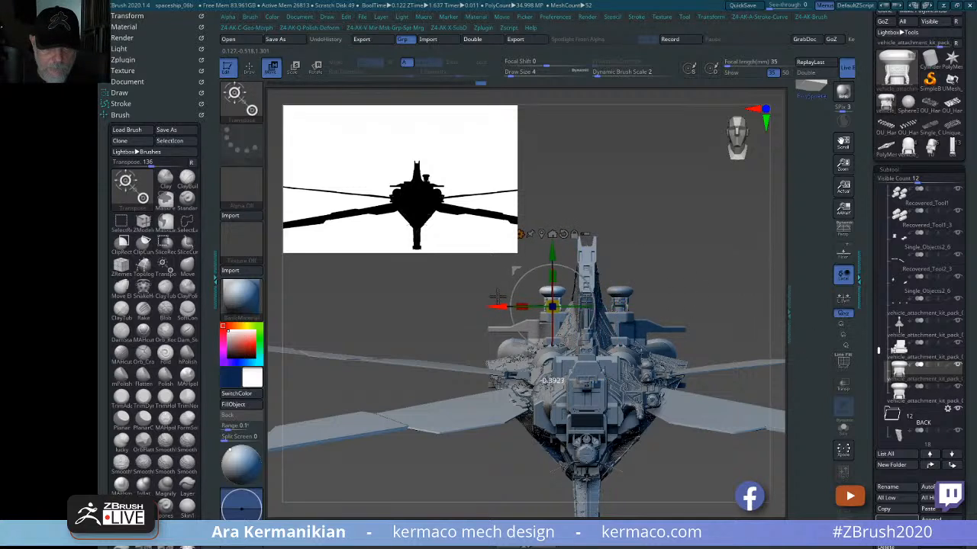
- Step the active part back through its undo history to its small, elongated version from before the taper
{"action": "left_click", "coordinate": [346, 83]}
{"action": "left_click", "coordinate": [336, 84]}
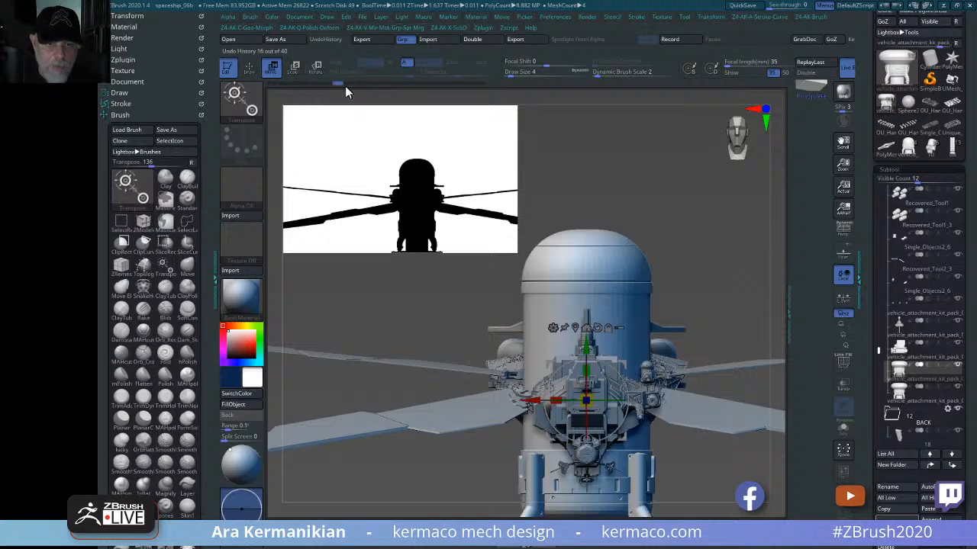
{"action": "left_click", "coordinate": [360, 84]}
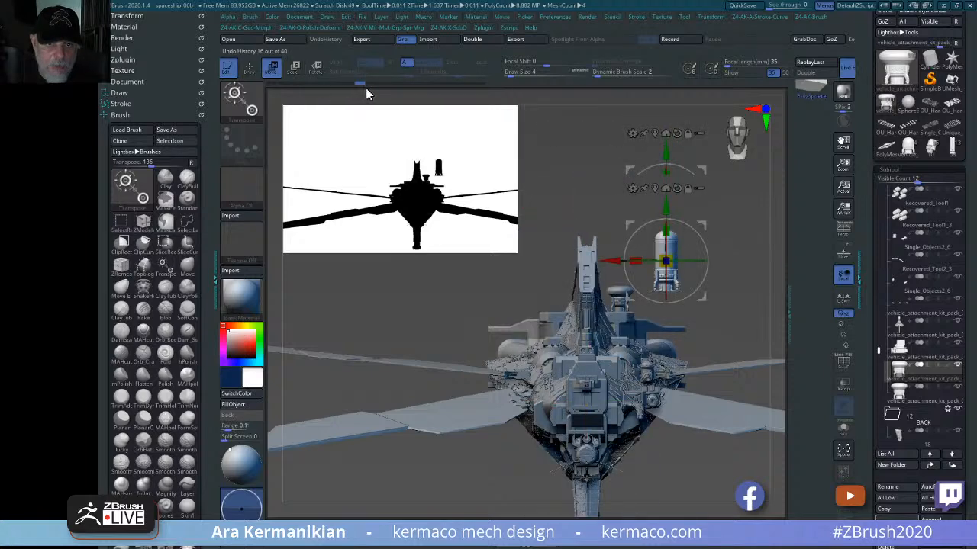
{"action": "left_click_drag", "start_coordinate": [366, 87], "coordinate": [389, 87]}
- Try placing the elongated domed part upside down beneath the lower tail fin
{"action": "left_click_drag", "start_coordinate": [574, 280], "coordinate": [502, 279]}
{"action": "left_click_drag", "start_coordinate": [715, 271], "coordinate": [801, 289]}
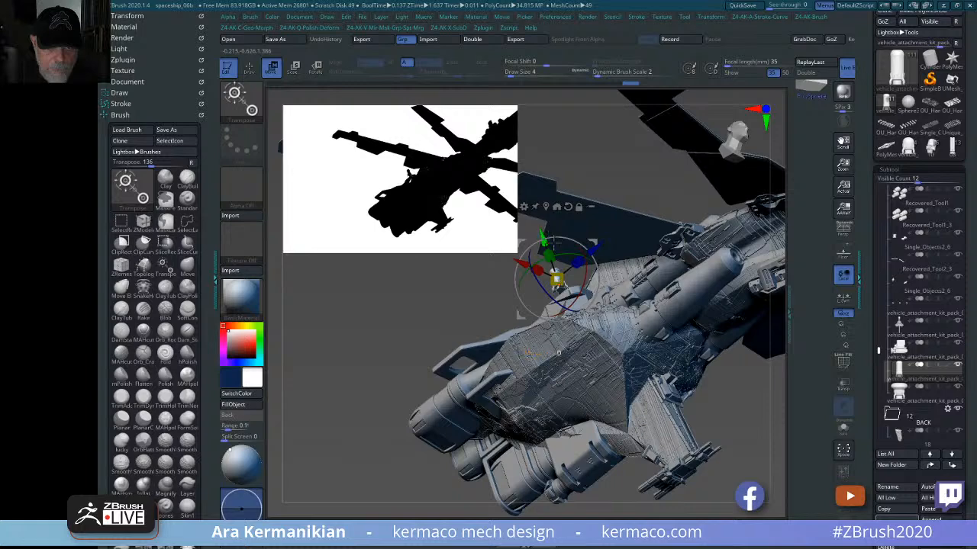
{"action": "left_click_drag", "start_coordinate": [543, 239], "coordinate": [624, 471]}
{"action": "left_click_drag", "start_coordinate": [737, 429], "coordinate": [703, 390]}
{"action": "left_click_drag", "start_coordinate": [710, 353], "coordinate": [691, 351]}
{"action": "key", "text": "f"}
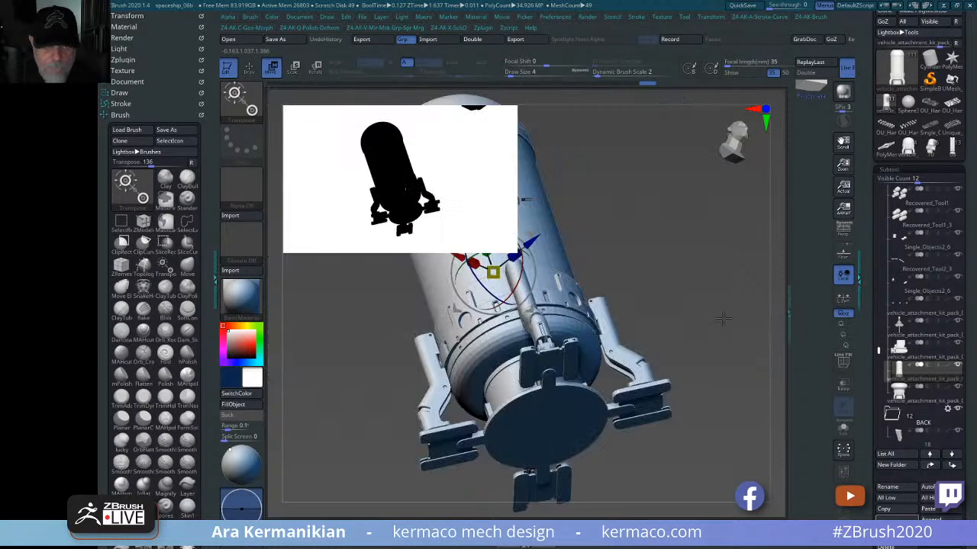
{"action": "left_click_drag", "start_coordinate": [723, 319], "coordinate": [753, 369]}
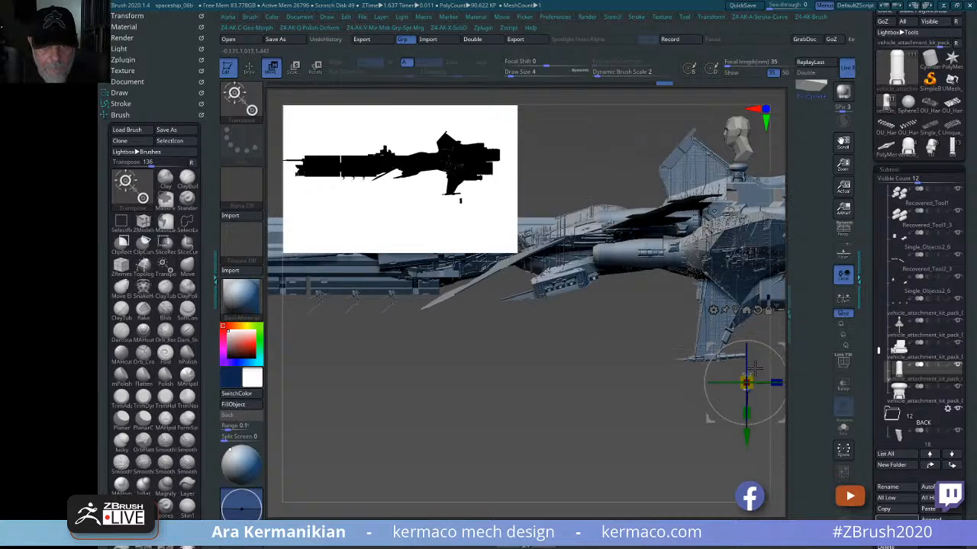
- Centre the elongated domed part on the ship's centreline beneath the hull
{"action": "left_click_drag", "start_coordinate": [529, 407], "coordinate": [723, 389]}
{"action": "left_click_drag", "start_coordinate": [622, 399], "coordinate": [563, 401]}
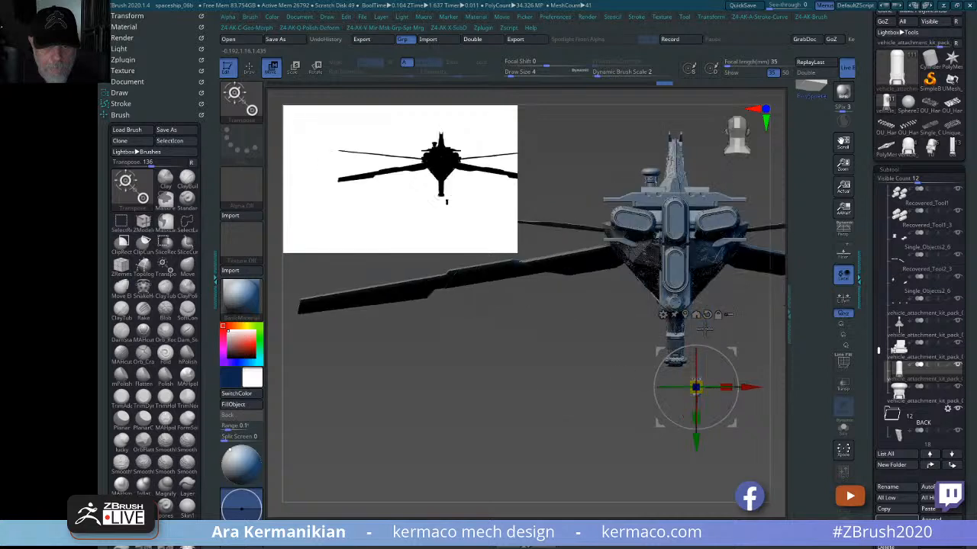
{"action": "left_click", "coordinate": [695, 315]}
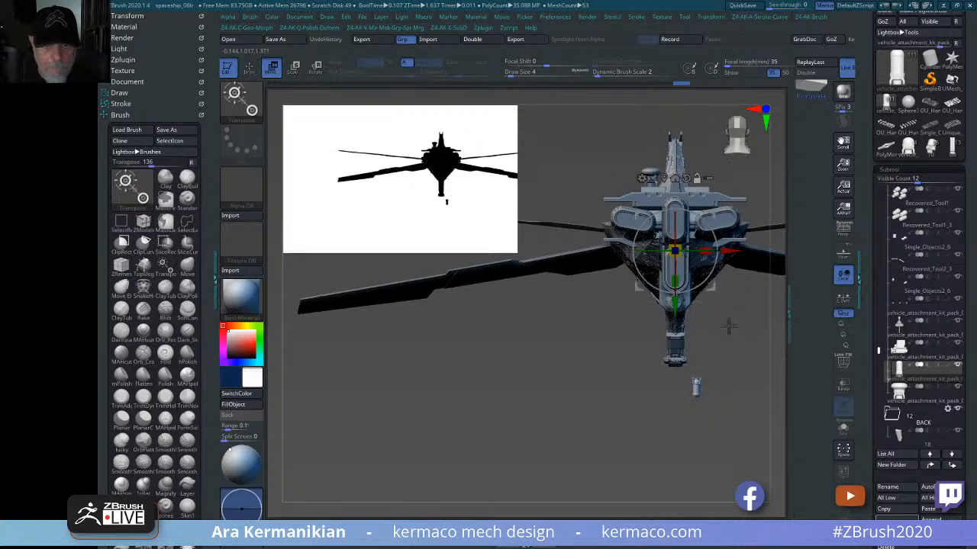
{"action": "key", "text": "ctrl+z"}
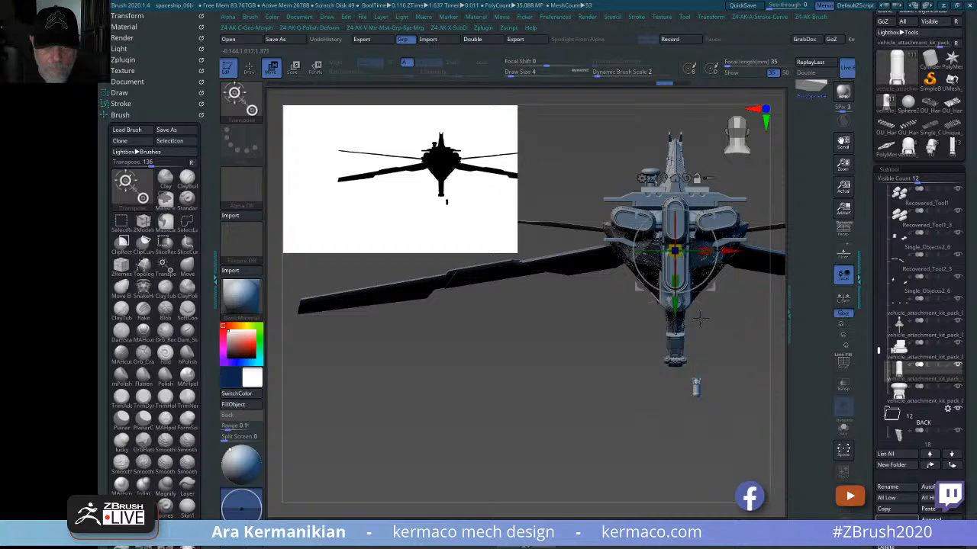
{"action": "left_click", "coordinate": [695, 316]}
{"action": "left_click_drag", "start_coordinate": [674, 309], "coordinate": [650, 399]}
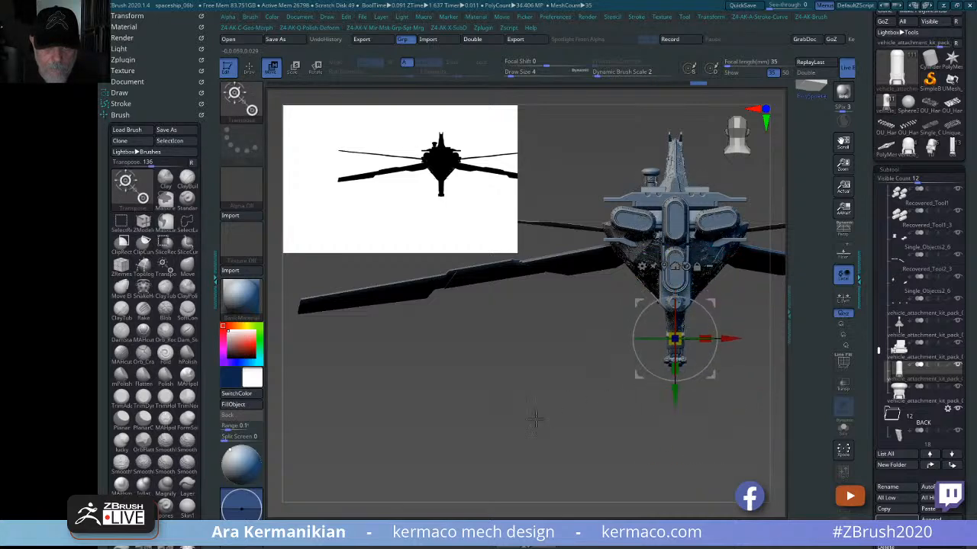
{"action": "left_click_drag", "start_coordinate": [534, 416], "coordinate": [567, 442]}
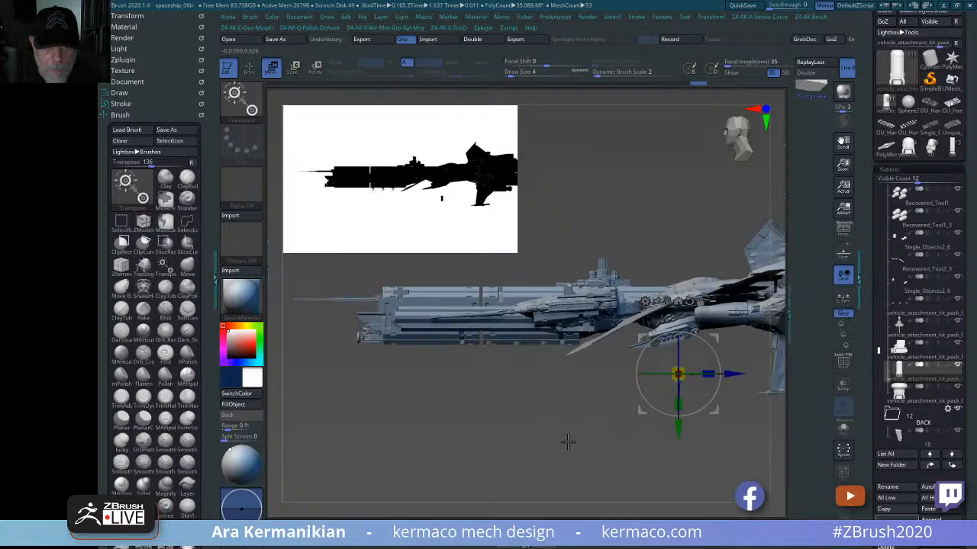
- Turn the domed part upright and move it above the hull onto the upper deck, behind the bridge tower
{"action": "left_click_drag", "start_coordinate": [716, 354], "coordinate": [561, 447], "text": "shift"}
{"action": "left_click_drag", "start_coordinate": [571, 408], "coordinate": [552, 438], "text": "alt"}
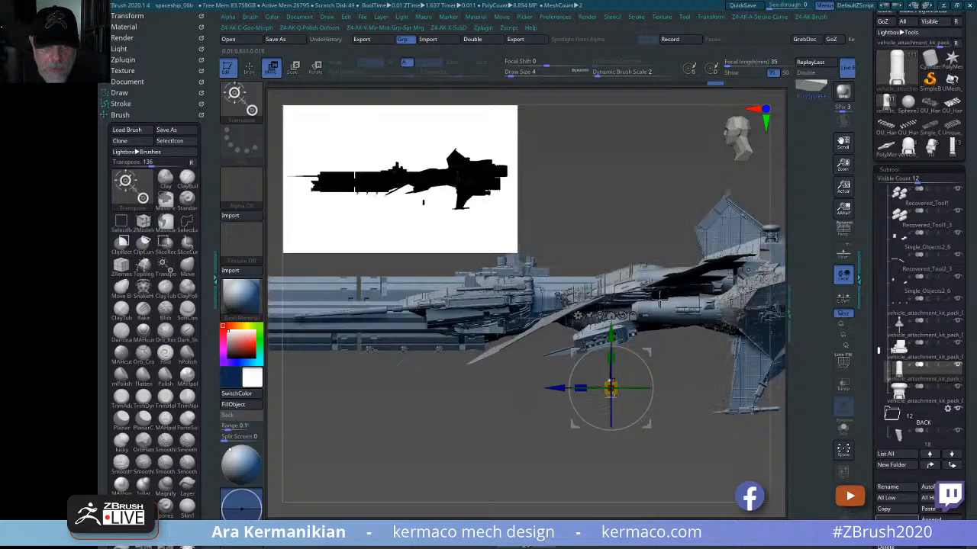
{"action": "left_click_drag", "start_coordinate": [611, 340], "coordinate": [610, 200]}
{"action": "left_click_drag", "start_coordinate": [592, 132], "coordinate": [661, 183], "text": "alt"}
{"action": "left_click_drag", "start_coordinate": [627, 254], "coordinate": [561, 255]}
{"action": "left_click_drag", "start_coordinate": [422, 448], "coordinate": [382, 397]}
{"action": "left_click_drag", "start_coordinate": [743, 196], "coordinate": [767, 276], "text": "alt"}
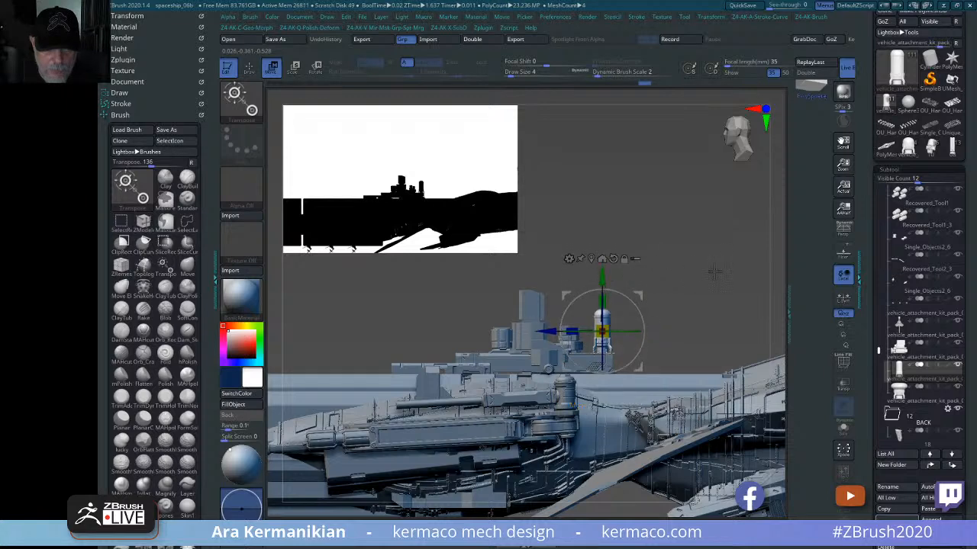
- Scale up the upright domed part and seat its base on the upper deck
{"action": "left_click_drag", "start_coordinate": [714, 271], "coordinate": [608, 279]}
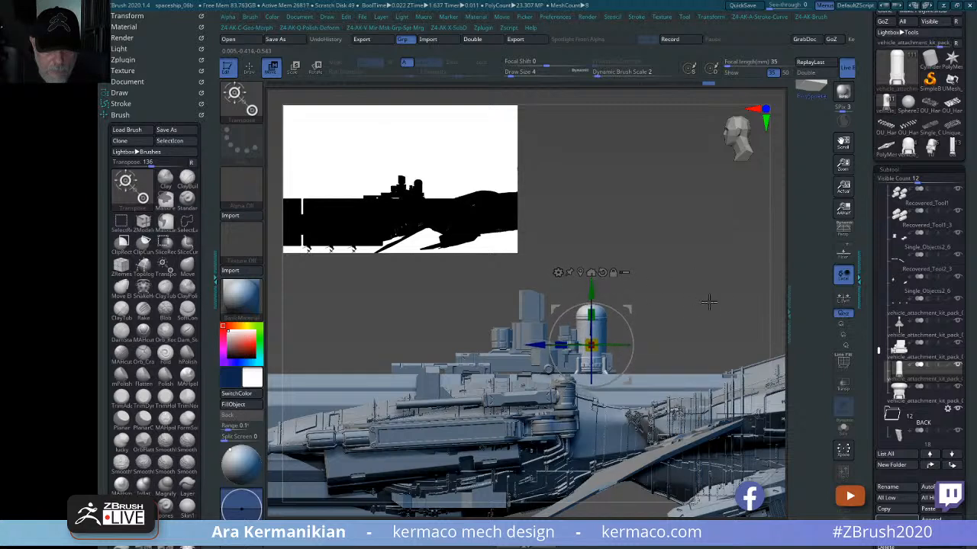
{"action": "mouse_move", "coordinate": [709, 302]}
{"action": "left_mouse_down"}
{"action": "mouse_move", "coordinate": [754, 259]}
{"action": "mouse_move", "coordinate": [679, 267]}
{"action": "mouse_move", "coordinate": [608, 244]}
{"action": "mouse_move", "coordinate": [727, 225]}
{"action": "mouse_move", "coordinate": [653, 228]}
{"action": "mouse_move", "coordinate": [682, 229]}
{"action": "mouse_move", "coordinate": [646, 211]}
{"action": "mouse_move", "coordinate": [678, 233]}
{"action": "mouse_move", "coordinate": [628, 290]}
{"action": "mouse_move", "coordinate": [734, 282]}
{"action": "mouse_move", "coordinate": [638, 279]}
{"action": "mouse_move", "coordinate": [563, 244]}
{"action": "mouse_move", "coordinate": [610, 260]}
{"action": "left_mouse_up"}
{"action": "key", "text": "q"}
{"action": "key", "text": "w"}
- Rotate the domed part to point forward and move it ahead of the bow, level with the lower mount
{"action": "left_click_drag", "start_coordinate": [759, 261], "coordinate": [599, 278]}
{"action": "left_click_drag", "start_coordinate": [641, 311], "coordinate": [307, 311]}
{"action": "left_click_drag", "start_coordinate": [553, 293], "coordinate": [704, 406], "text": "alt"}
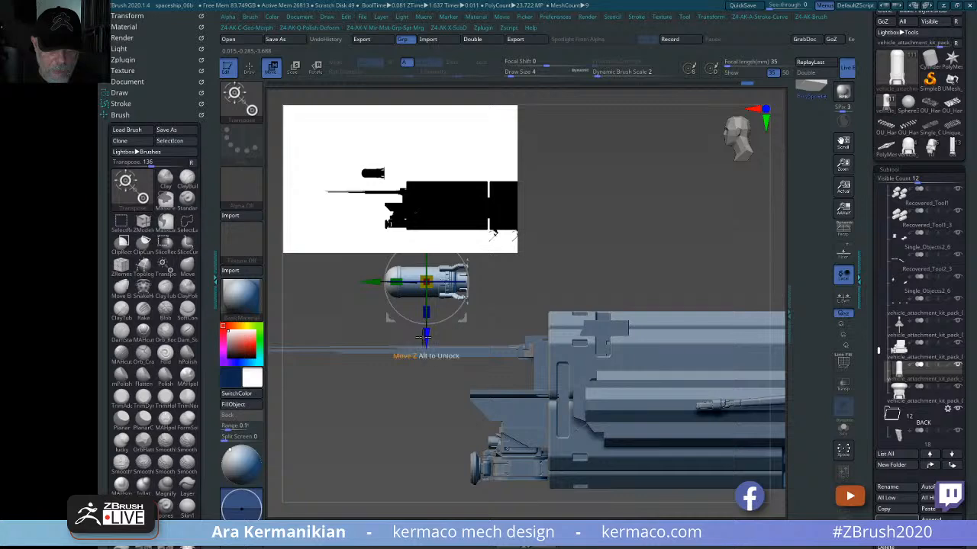
{"action": "left_click_drag", "start_coordinate": [425, 336], "coordinate": [426, 523]}
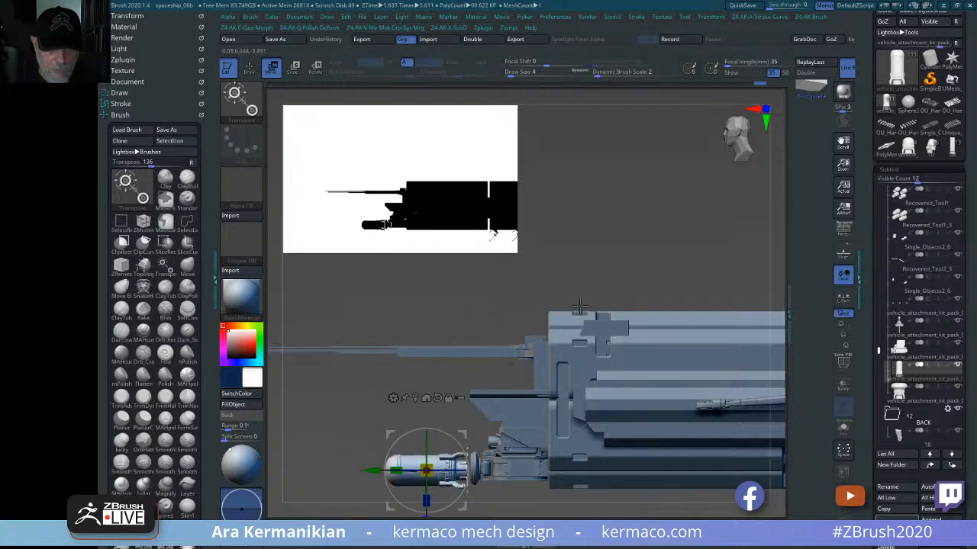
{"action": "left_click_drag", "start_coordinate": [580, 307], "coordinate": [798, 361]}
{"action": "left_click_drag", "start_coordinate": [573, 214], "coordinate": [556, 220]}
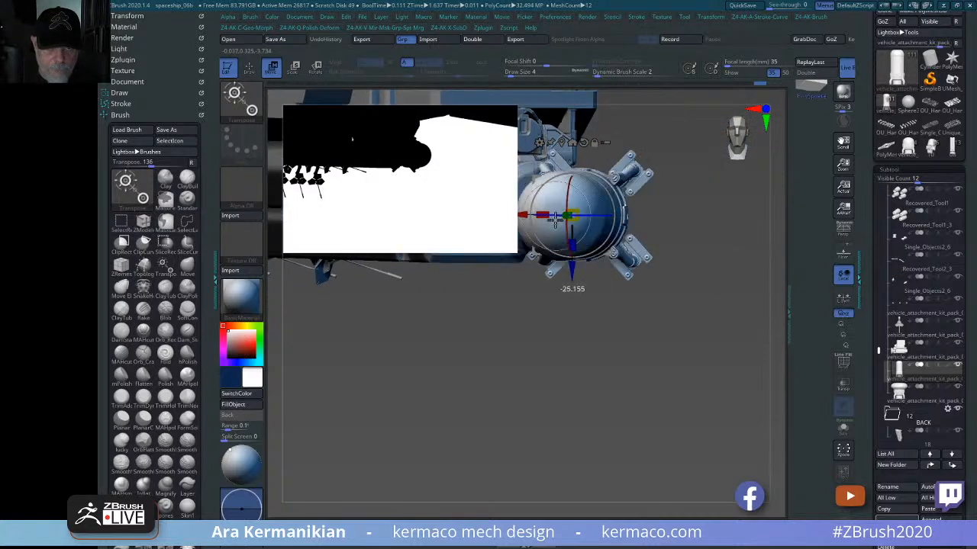
{"action": "key", "text": "ctrl+z"}
- Shrink the silhouette thumbnail to less than half its width
{"action": "left_click_drag", "start_coordinate": [593, 392], "coordinate": [638, 452], "text": "alt"}
{"action": "left_click_drag", "start_coordinate": [493, 202], "coordinate": [369, 172]}
- Scale down the domed part and fit it centred into the round mount at the lower bow
{"action": "left_click_drag", "start_coordinate": [630, 273], "coordinate": [584, 276]}
{"action": "left_click_drag", "start_coordinate": [657, 401], "coordinate": [724, 328]}
{"action": "left_click_drag", "start_coordinate": [675, 273], "coordinate": [608, 274]}
{"action": "left_click_drag", "start_coordinate": [551, 331], "coordinate": [551, 327]}
{"action": "left_click_drag", "start_coordinate": [636, 332], "coordinate": [611, 279]}
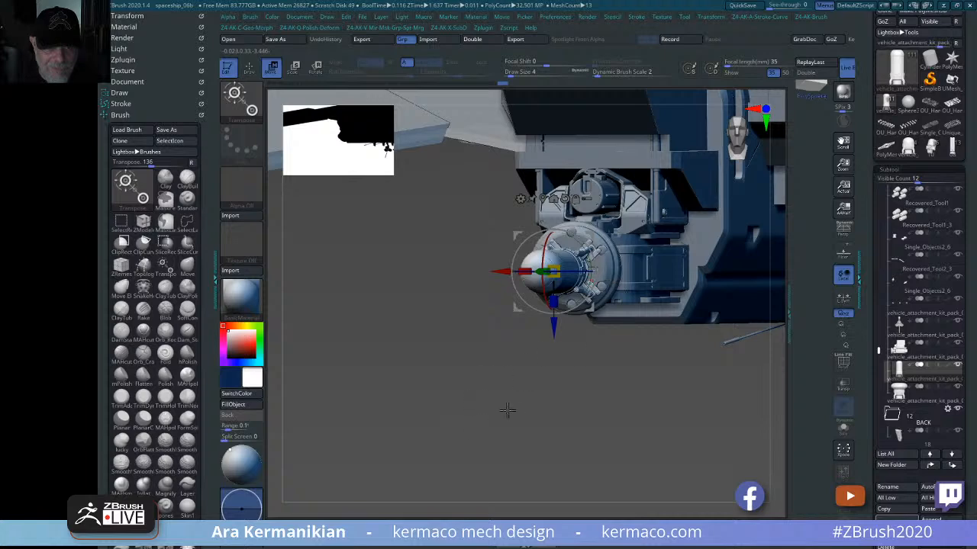
{"action": "left_click_drag", "start_coordinate": [507, 411], "coordinate": [519, 410]}
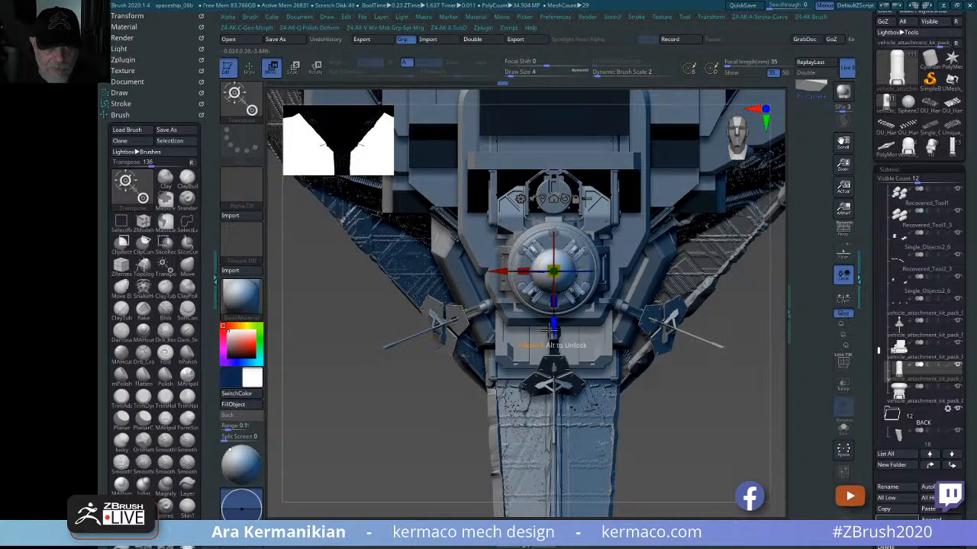
{"action": "left_click_drag", "start_coordinate": [553, 328], "coordinate": [554, 324]}
- Examine the fitted domed part at the bow from the front and side, and check the ship's overall side profile
{"action": "left_click_drag", "start_coordinate": [647, 433], "coordinate": [605, 432]}
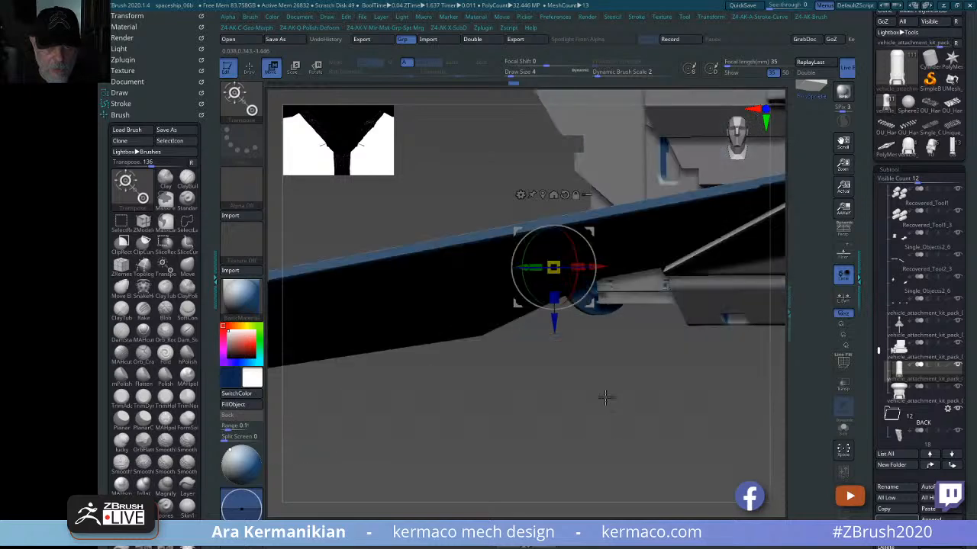
{"action": "left_click_drag", "start_coordinate": [606, 398], "coordinate": [548, 454], "text": "shift"}
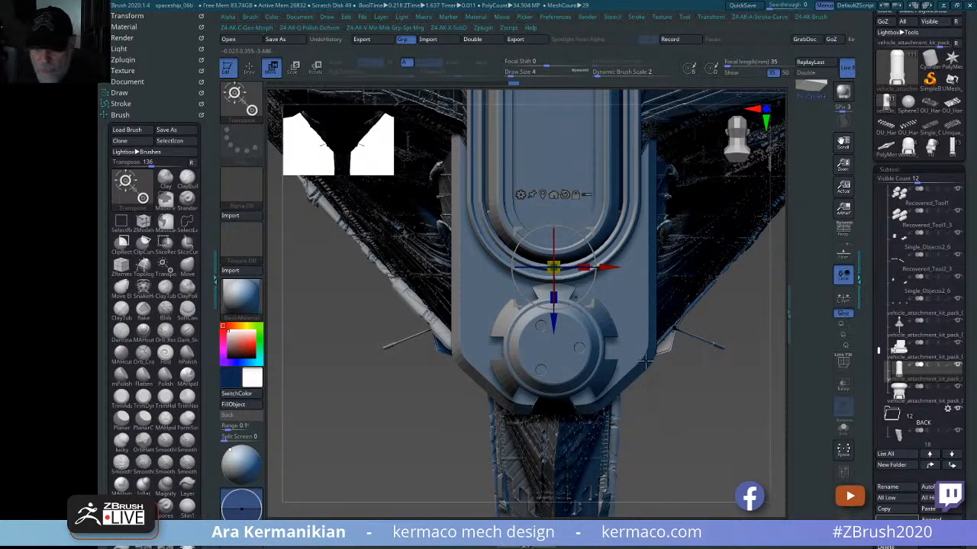
{"action": "key", "text": "f"}
{"action": "left_click_drag", "start_coordinate": [674, 395], "coordinate": [628, 412]}
{"action": "left_click_drag", "start_coordinate": [681, 473], "coordinate": [700, 489], "text": "alt"}
{"action": "left_click_drag", "start_coordinate": [546, 347], "coordinate": [542, 347]}
{"action": "key", "text": "q"}
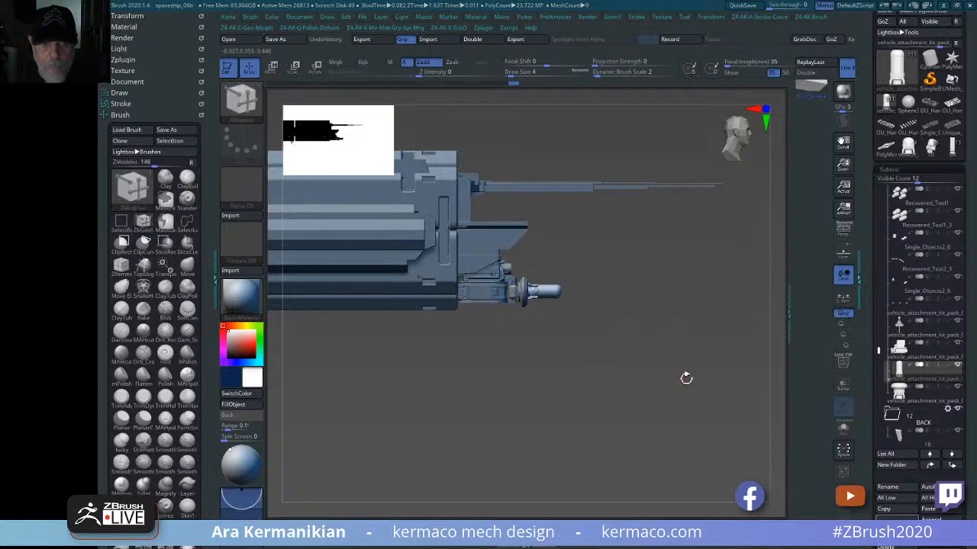
{"action": "mouse_move", "coordinate": [705, 386]}
{"action": "left_mouse_down", "text": "alt"}
{"action": "mouse_move", "coordinate": [626, 378]}
{"action": "mouse_move", "coordinate": [687, 367]}
{"action": "mouse_move", "coordinate": [675, 322]}
{"action": "left_mouse_up", "text": "alt"}
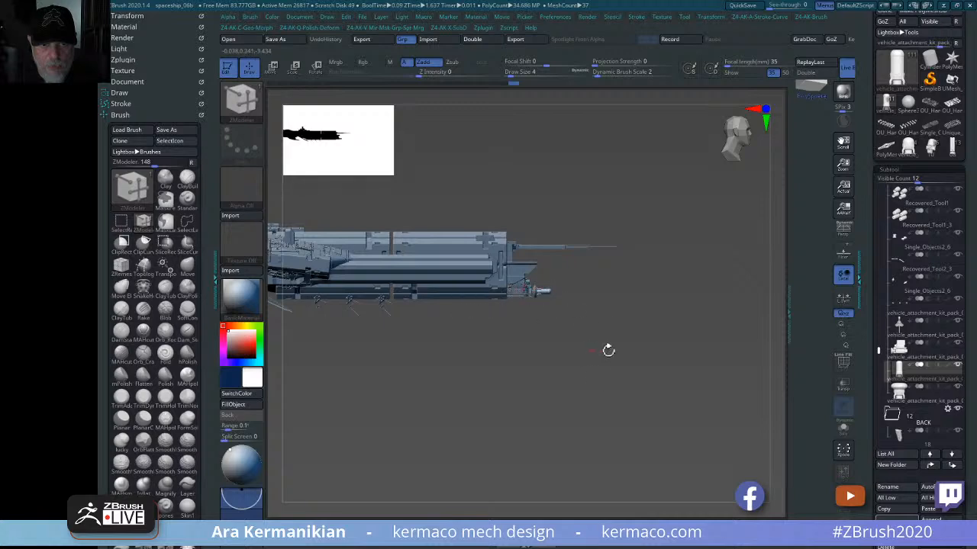
{"action": "left_click_drag", "start_coordinate": [608, 349], "coordinate": [667, 438], "text": "alt"}
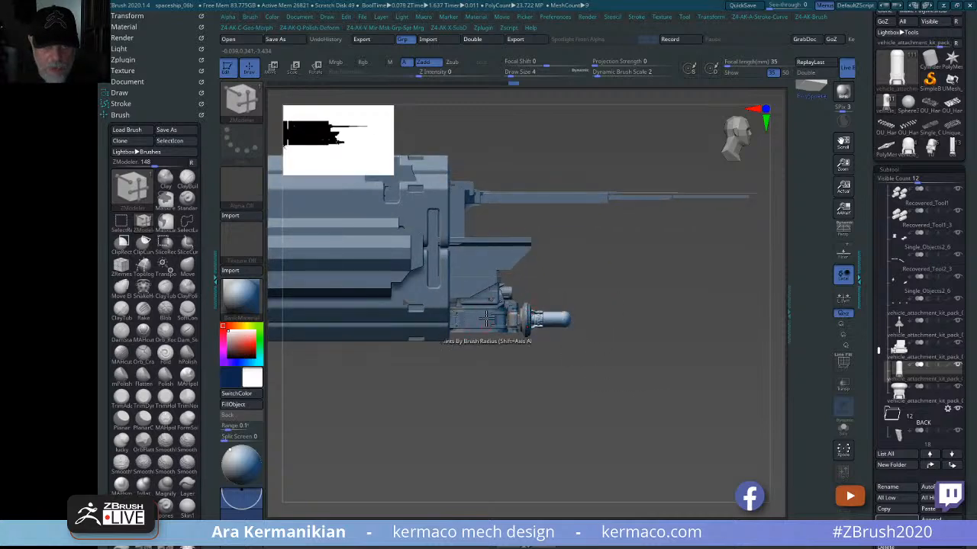
{"action": "left_click_drag", "start_coordinate": [694, 330], "coordinate": [654, 312]}
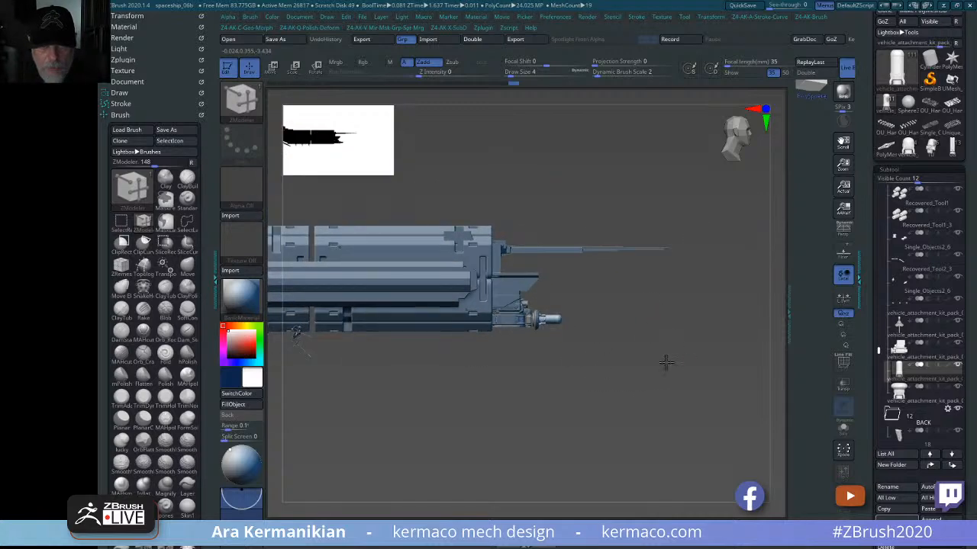
{"action": "left_click_drag", "start_coordinate": [665, 362], "coordinate": [747, 267]}
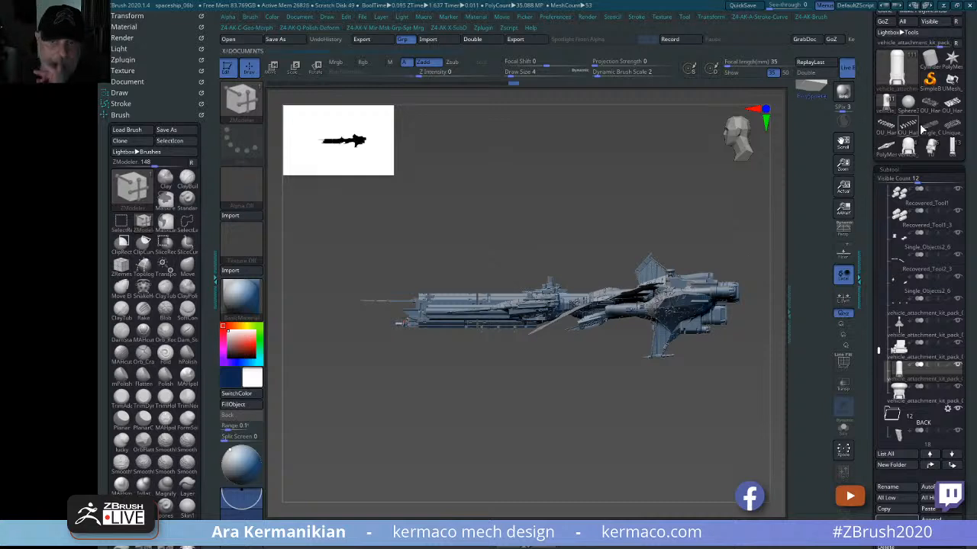
- Switch to the vehicle attachment kit tool and delete its leftover domed subtool, vehicle_attachment_kit_pack_04
{"action": "left_click", "coordinate": [910, 150]}
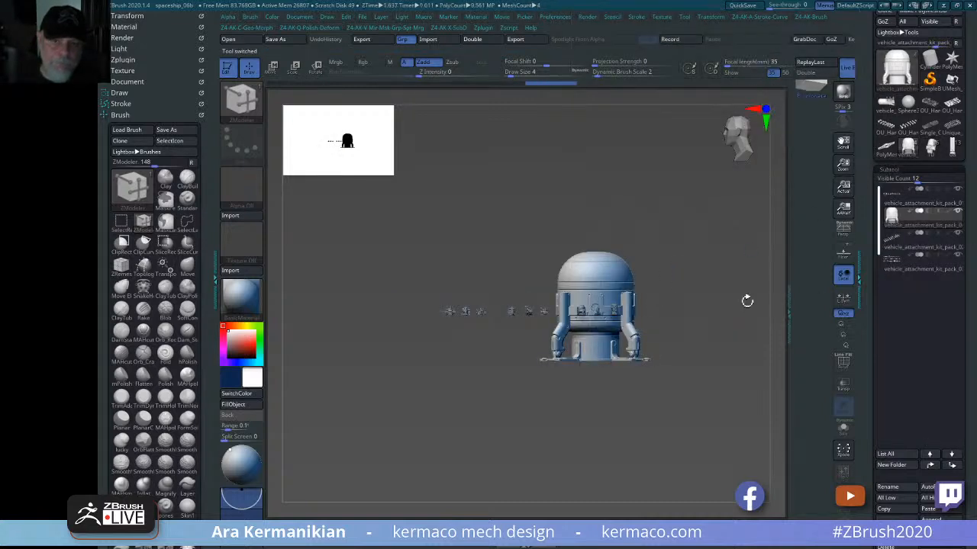
{"action": "left_click", "coordinate": [912, 271]}
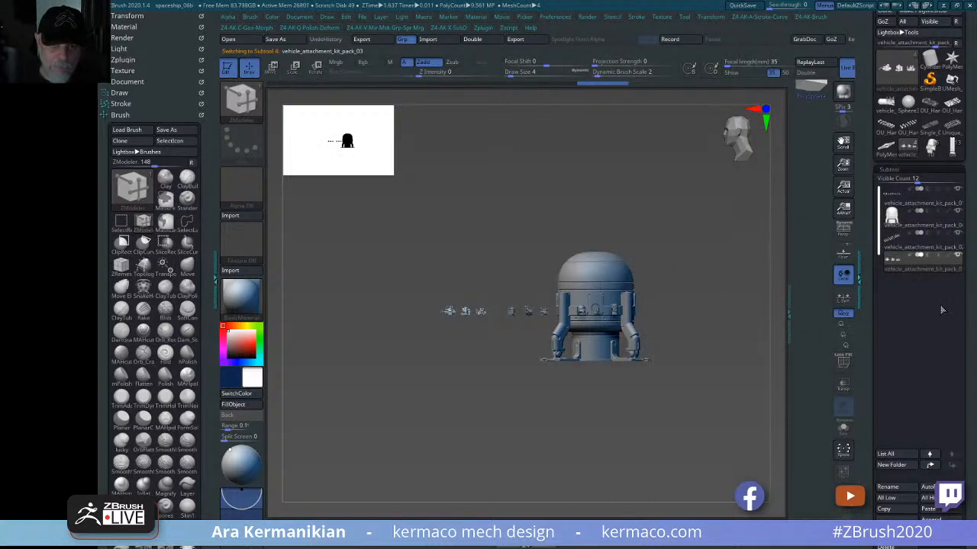
{"action": "left_click", "coordinate": [935, 229]}
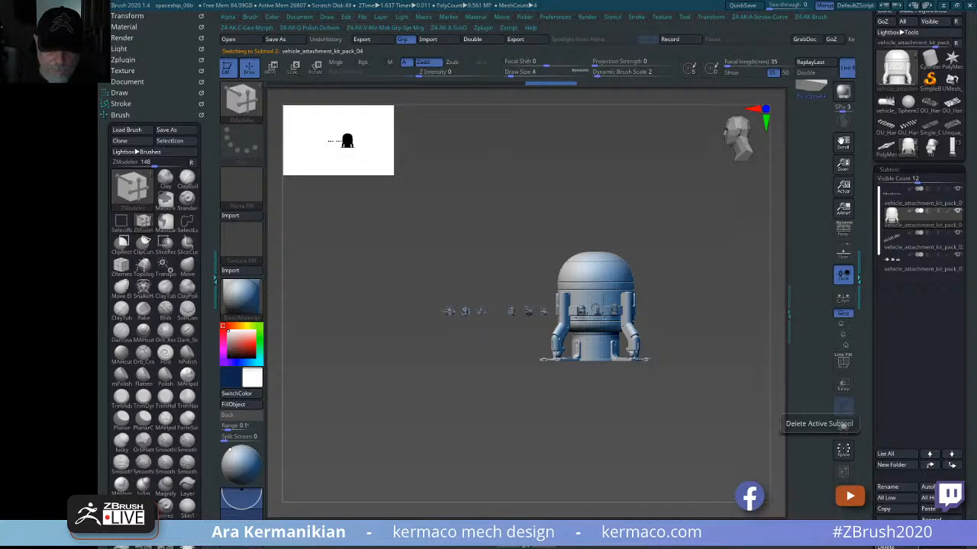
{"action": "left_click", "coordinate": [842, 424]}
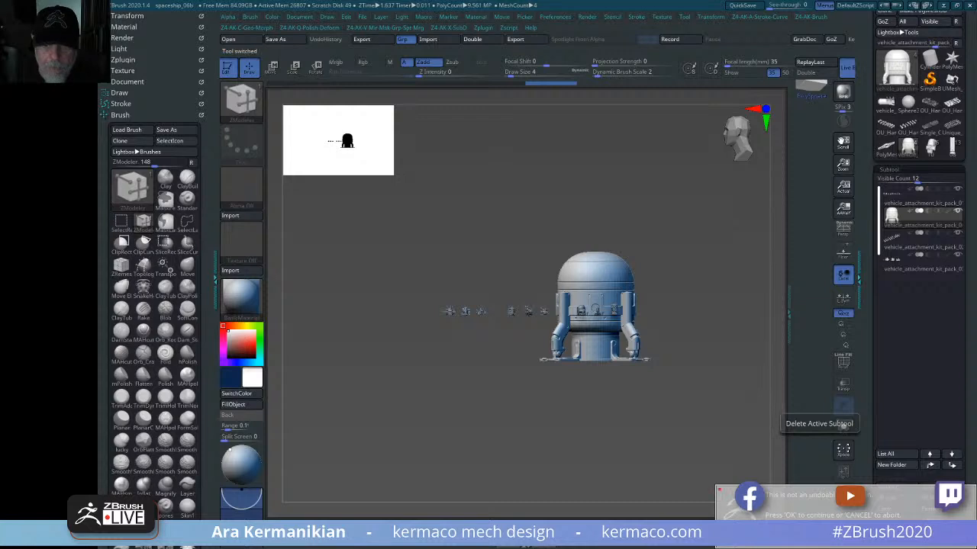
{"action": "key", "text": "Return"}
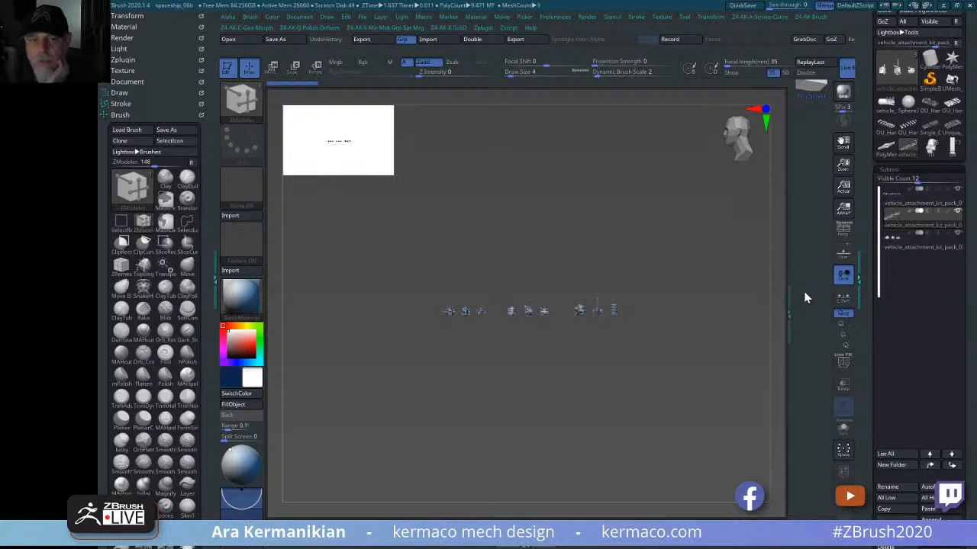
- Isolate the small round domed part in the vehicle_attachment_kit_pack_01 subtool and make a Kitbash Duplicate of it
{"action": "left_click_drag", "start_coordinate": [733, 241], "coordinate": [710, 303]}
{"action": "left_click_drag", "start_coordinate": [676, 291], "coordinate": [900, 294]}
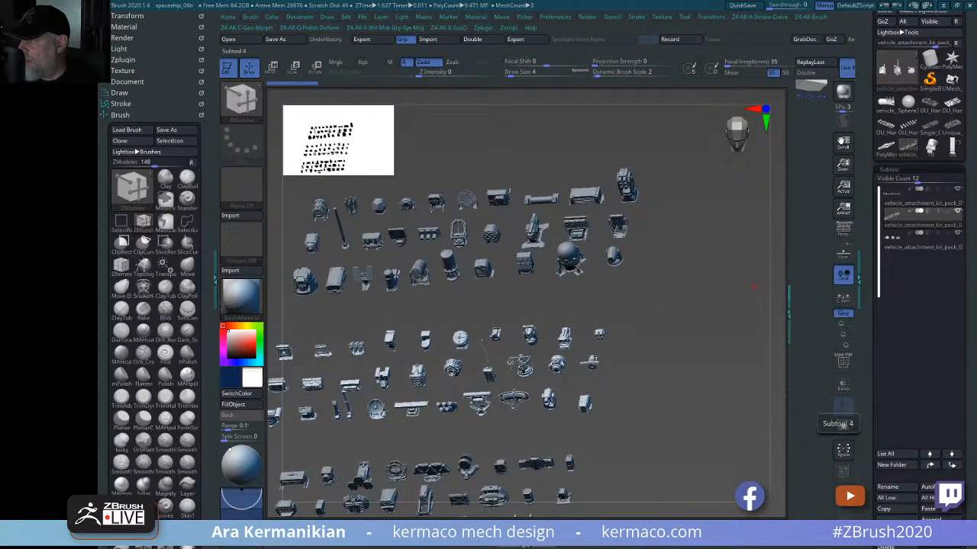
{"action": "left_click_drag", "start_coordinate": [709, 392], "coordinate": [610, 500]}
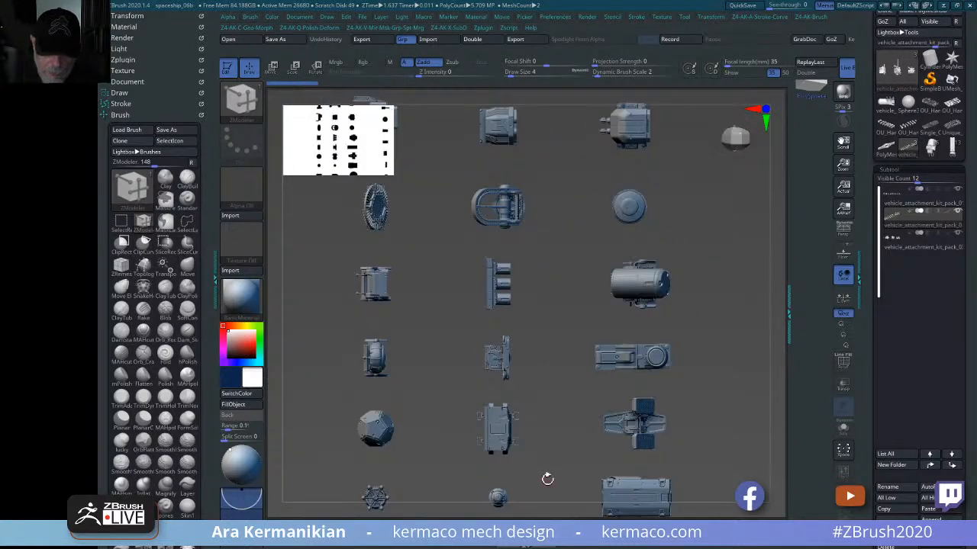
{"action": "mouse_move", "coordinate": [547, 479]}
{"action": "left_mouse_down", "text": "alt"}
{"action": "mouse_move", "coordinate": [603, 351]}
{"action": "mouse_move", "coordinate": [621, 335]}
{"action": "left_mouse_up", "text": "alt"}
{"action": "left_click_drag", "start_coordinate": [533, 328], "coordinate": [607, 385], "text": "ctrl+shift"}
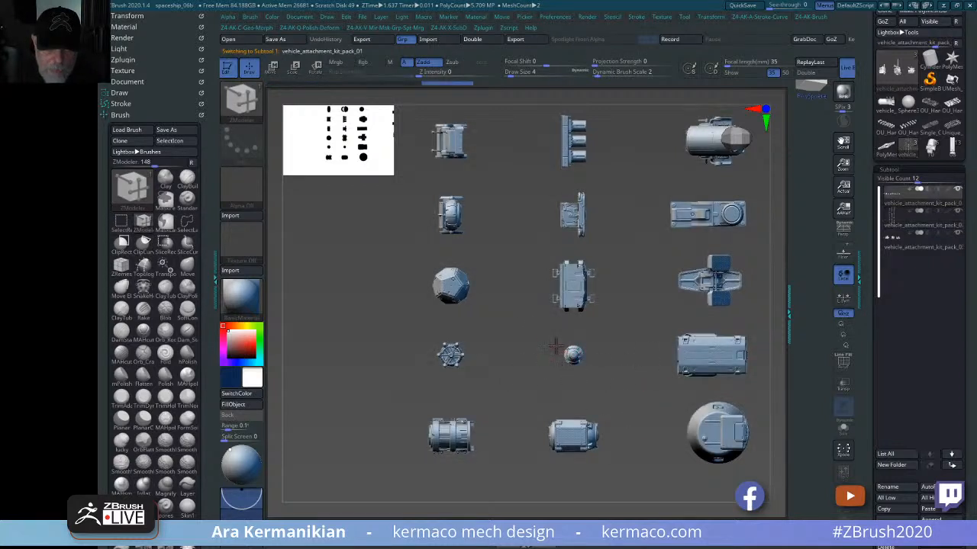
{"action": "mouse_move", "coordinate": [530, 330]}
{"action": "left_mouse_down", "text": "ctrl+shift"}
{"action": "mouse_move", "coordinate": [632, 374]}
{"action": "mouse_move", "coordinate": [635, 393]}
{"action": "left_mouse_up", "text": "ctrl+shift"}
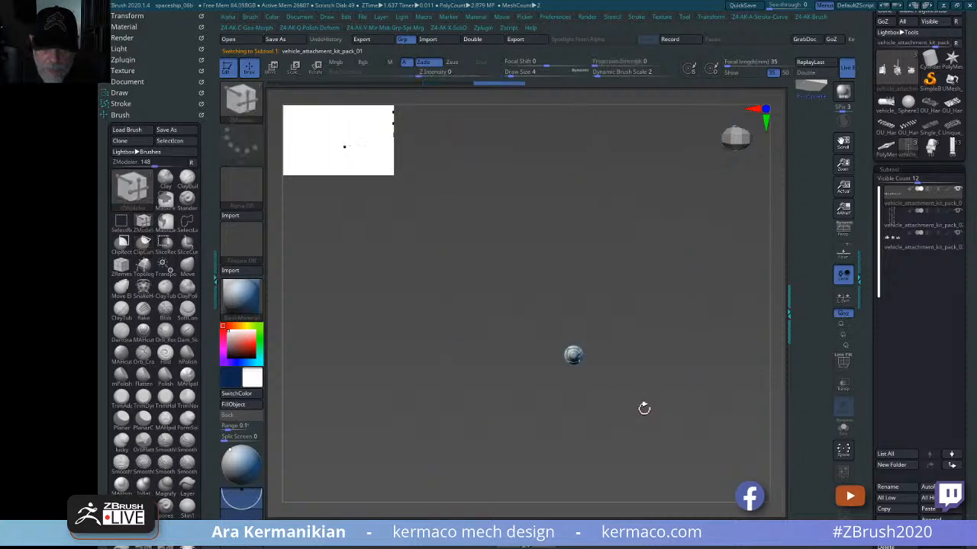
{"action": "key", "text": "ctrl+a"}
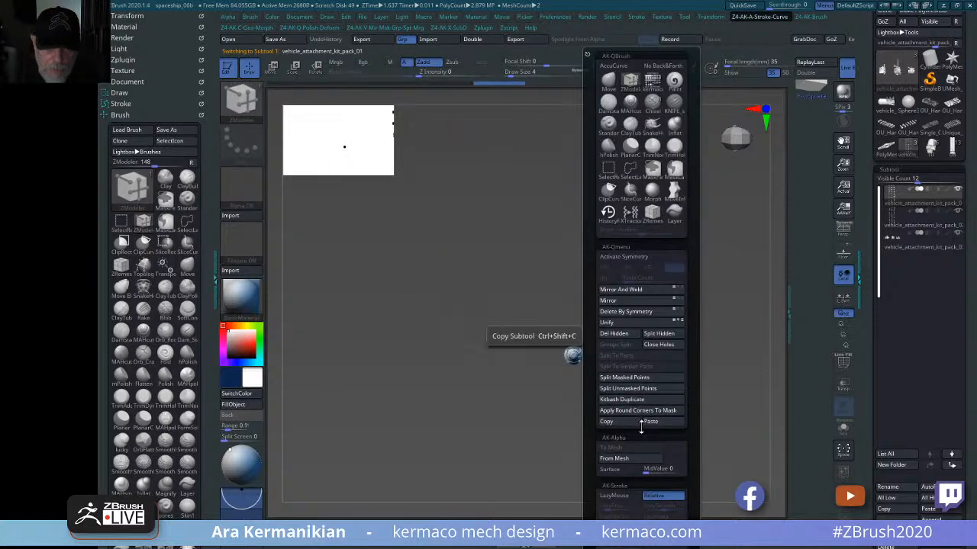
{"action": "left_click", "coordinate": [641, 400]}
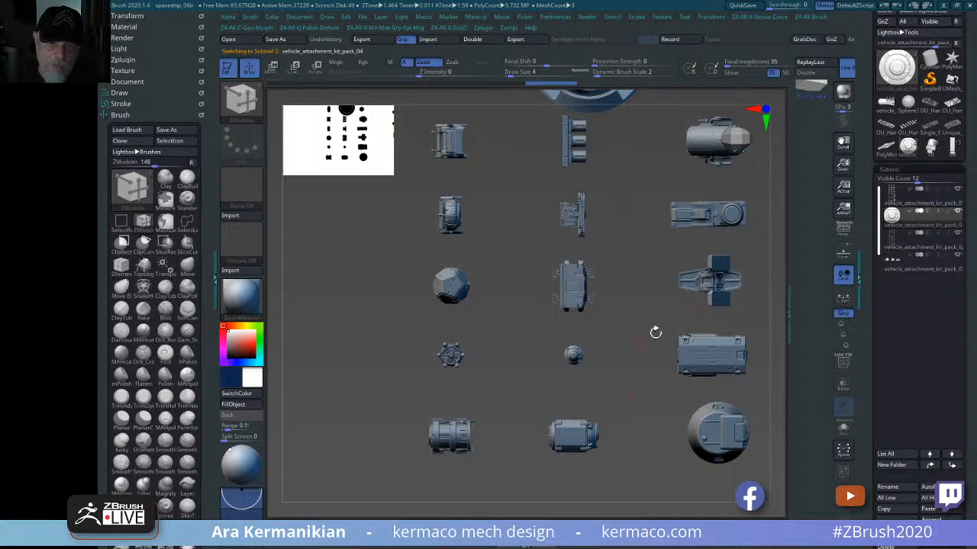
{"action": "left_click_drag", "start_coordinate": [647, 298], "coordinate": [555, 325]}
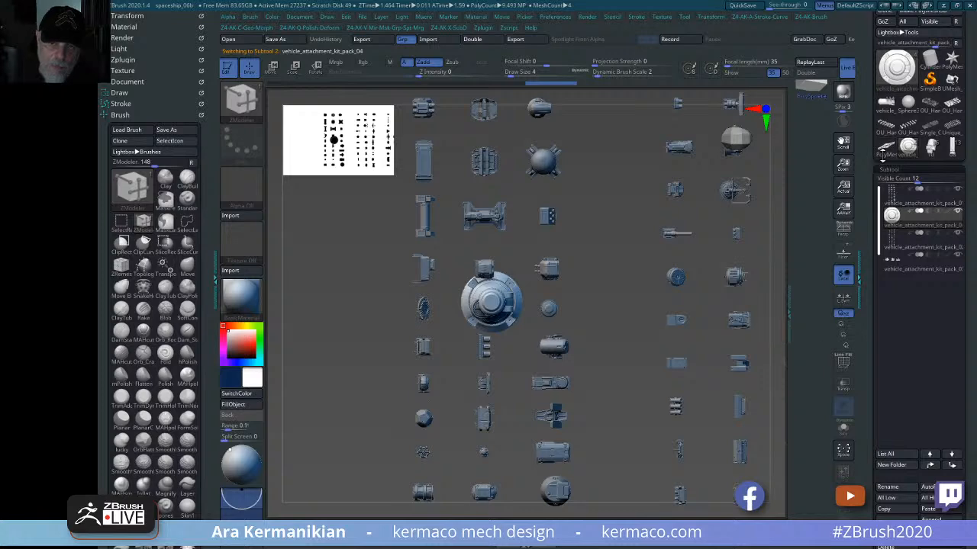
- Switch back to the spaceship tool and paste the copied kit part in as a new subtool
{"action": "left_click", "coordinate": [884, 104]}
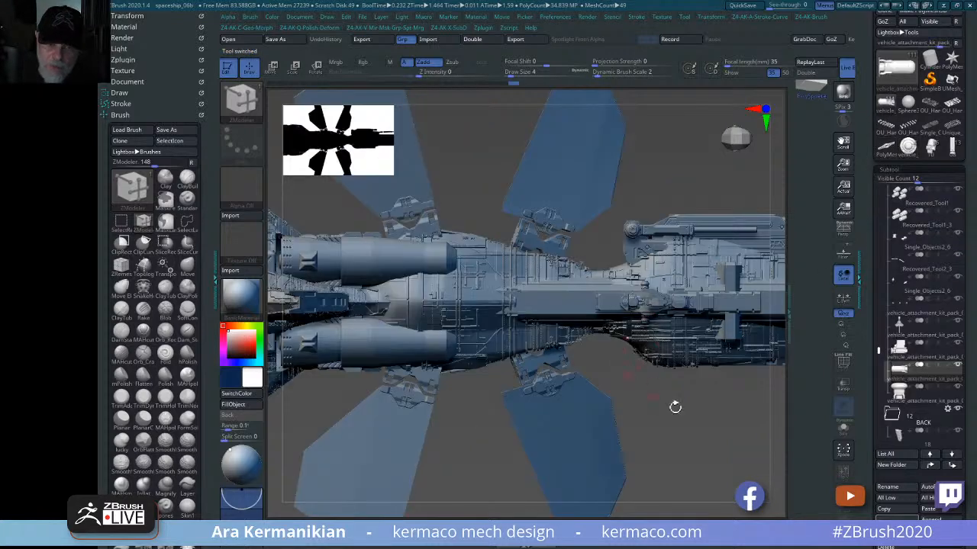
{"action": "key", "text": "ctrl+q"}
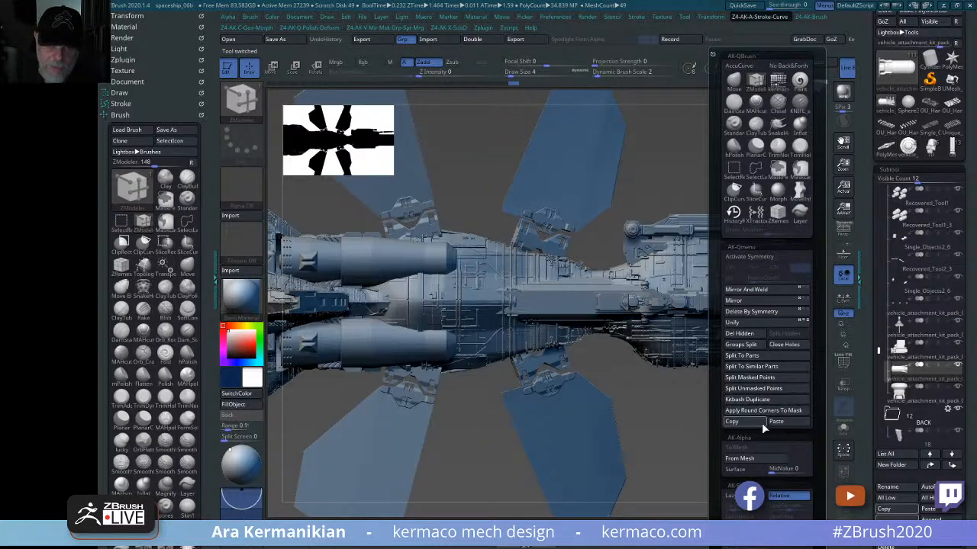
{"action": "left_click", "coordinate": [751, 424]}
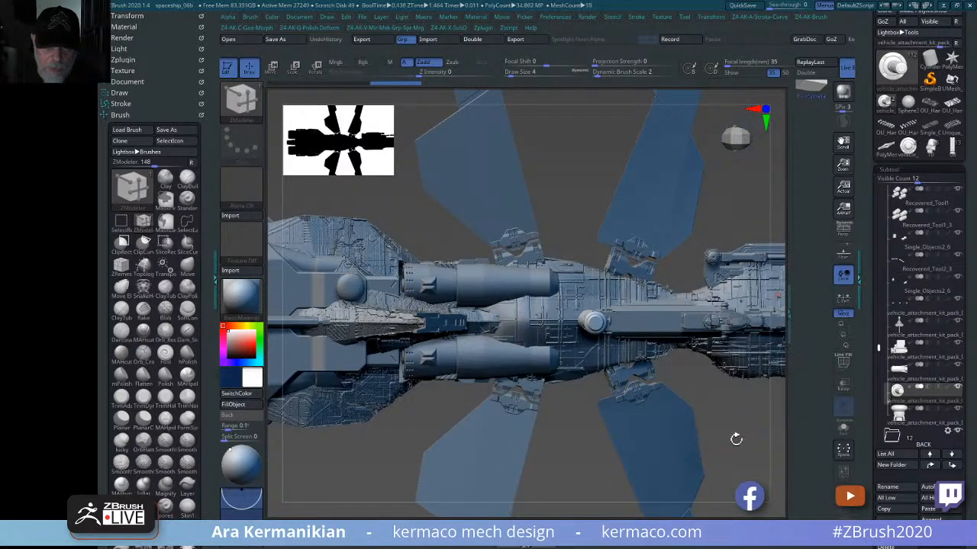
- Rotate the pasted cylindrical part 90 degrees to lie along the ship's length and move it forward to the bow
{"action": "left_click_drag", "start_coordinate": [736, 440], "coordinate": [669, 226]}
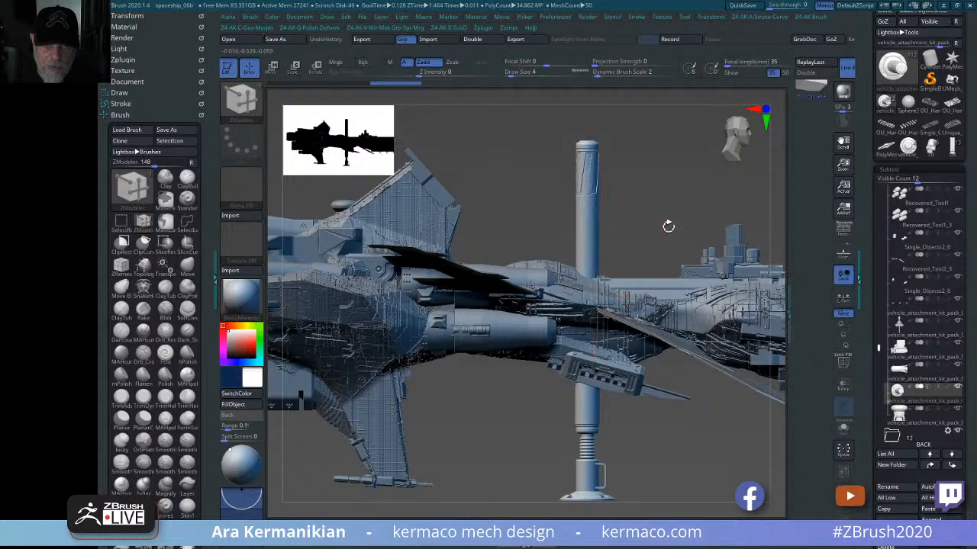
{"action": "key", "text": "w"}
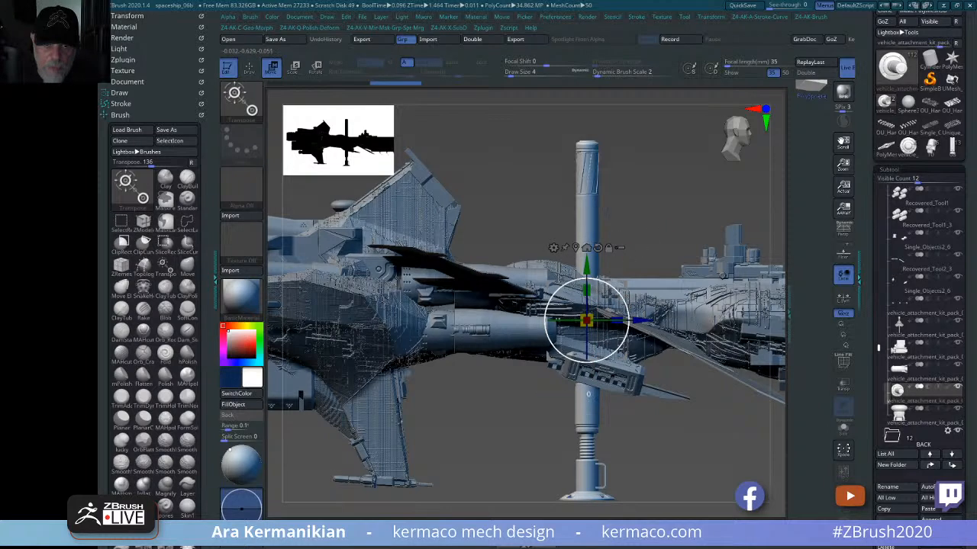
{"action": "left_click_drag", "start_coordinate": [624, 332], "coordinate": [626, 418]}
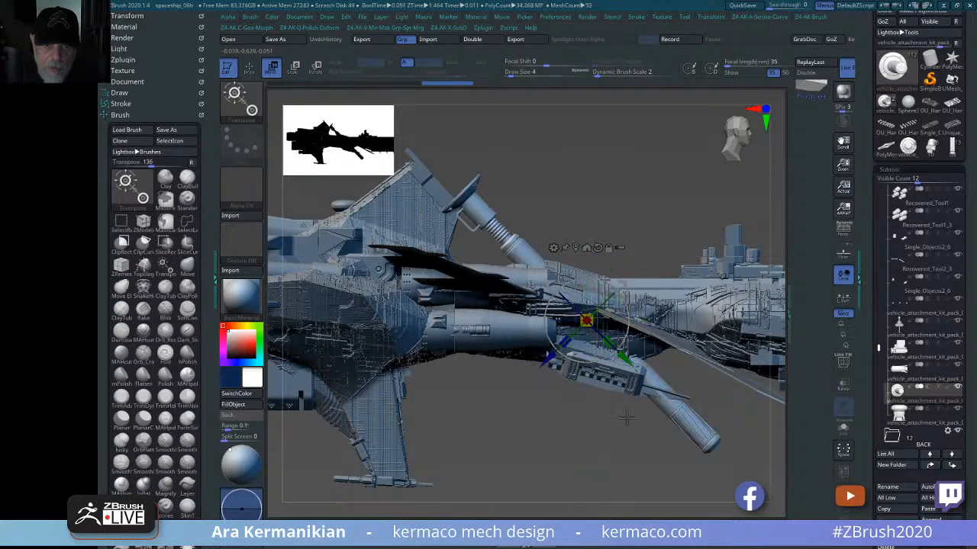
{"action": "left_click_drag", "start_coordinate": [639, 302], "coordinate": [632, 284], "text": "shift"}
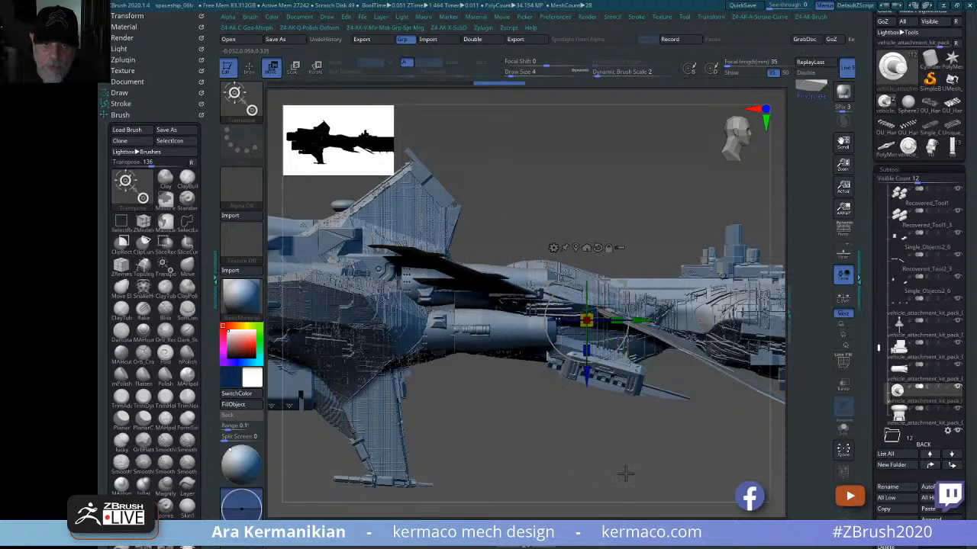
{"action": "left_click_drag", "start_coordinate": [625, 474], "coordinate": [453, 297]}
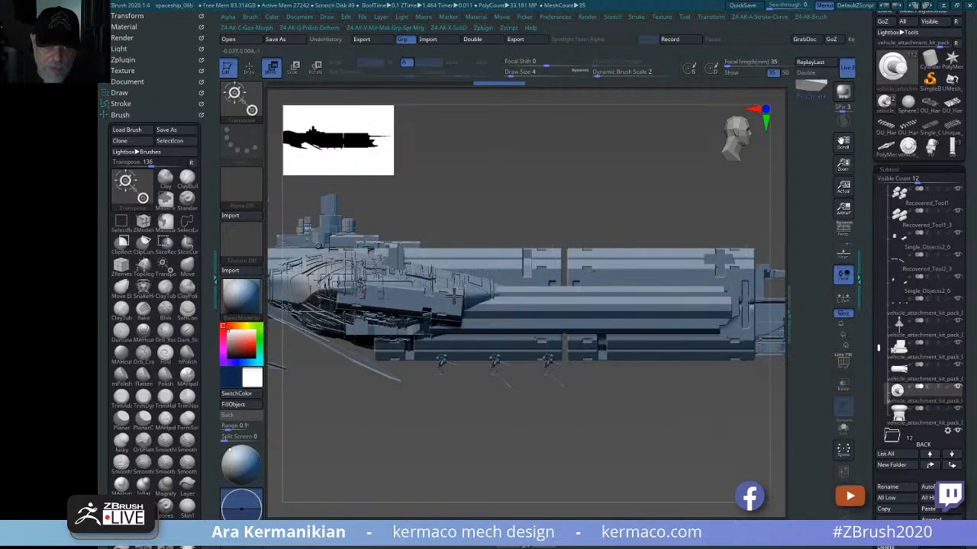
{"action": "left_click_drag", "start_coordinate": [497, 408], "coordinate": [436, 324]}
{"action": "left_click_drag", "start_coordinate": [383, 311], "coordinate": [711, 310]}
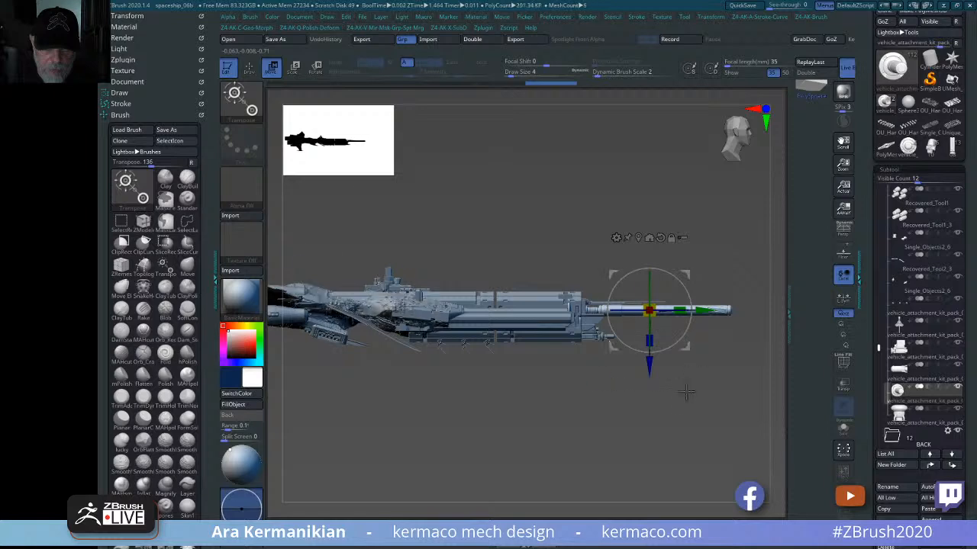
- Scale down the cylindrical part and check its placement ahead of the bow from the front and side
{"action": "left_click_drag", "start_coordinate": [686, 392], "coordinate": [687, 441]}
{"action": "left_click_drag", "start_coordinate": [648, 311], "coordinate": [620, 310]}
{"action": "left_click_drag", "start_coordinate": [577, 458], "coordinate": [540, 385]}
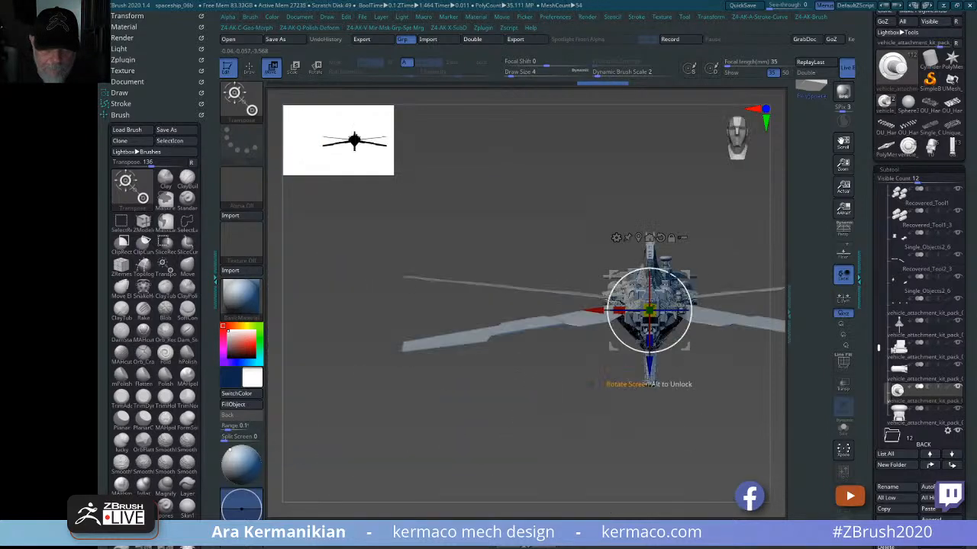
{"action": "left_click_drag", "start_coordinate": [658, 193], "coordinate": [649, 381], "text": "alt"}
{"action": "left_click_drag", "start_coordinate": [724, 441], "coordinate": [689, 436]}
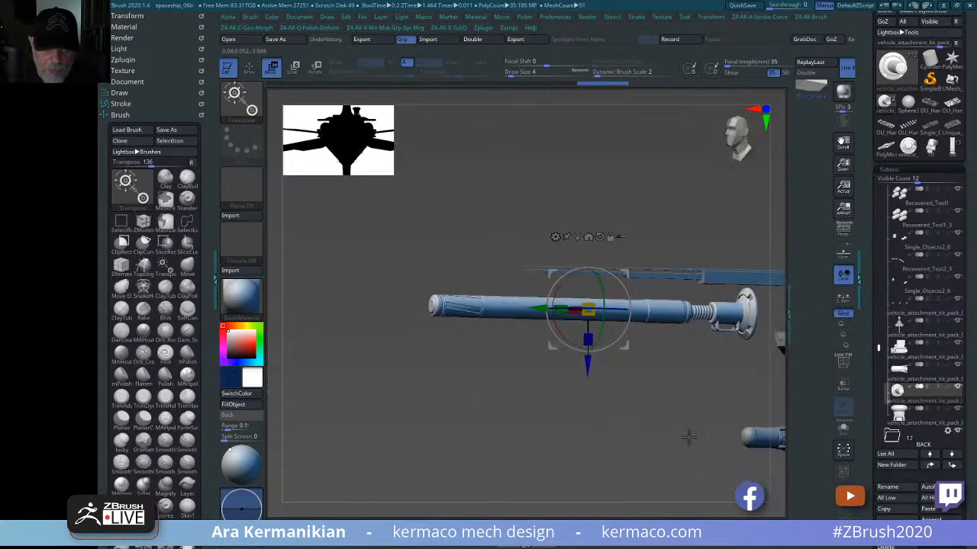
{"action": "left_click_drag", "start_coordinate": [619, 425], "coordinate": [616, 412], "text": "shift"}
{"action": "left_click_drag", "start_coordinate": [558, 420], "coordinate": [497, 429], "text": "alt"}
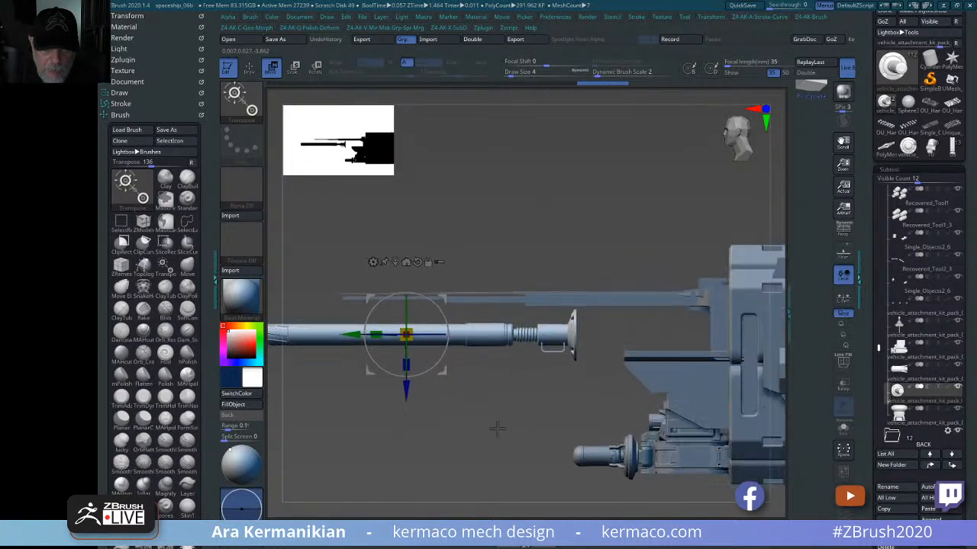
- Show the polyframe and delete the thin handle beneath the part's flanged end with the ZModeler polygon action Delete, target Island
{"action": "left_click_drag", "start_coordinate": [560, 399], "coordinate": [333, 448]}
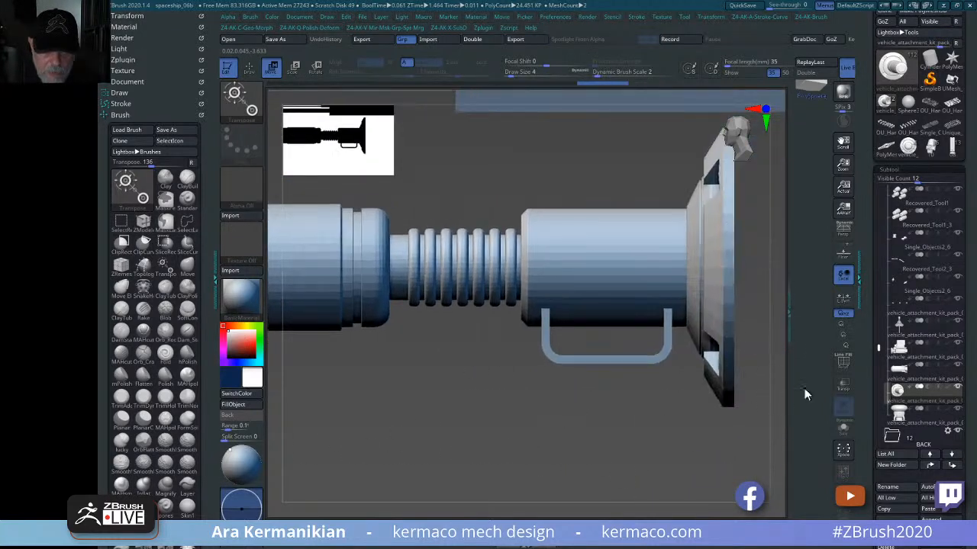
{"action": "left_click", "coordinate": [844, 361]}
{"action": "mouse_move", "coordinate": [562, 394]}
{"action": "left_mouse_down"}
{"action": "mouse_move", "coordinate": [594, 383]}
{"action": "mouse_move", "coordinate": [562, 403]}
{"action": "mouse_move", "coordinate": [544, 395]}
{"action": "left_mouse_up"}
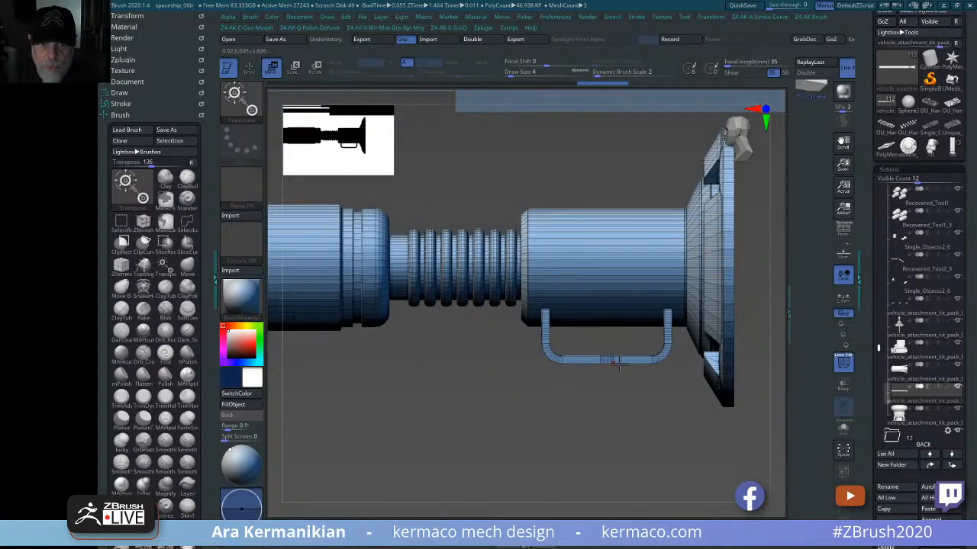
{"action": "key", "text": "q"}
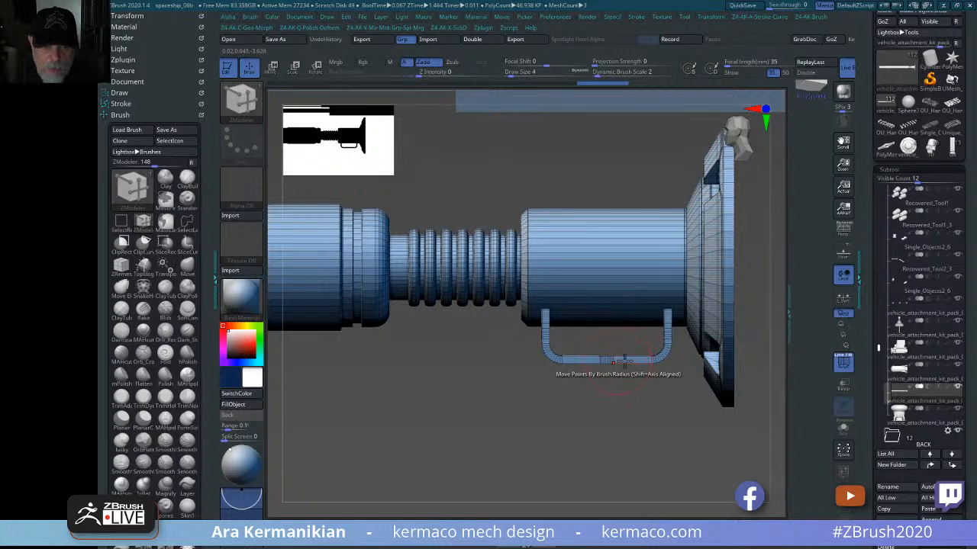
{"action": "left_click_drag", "start_coordinate": [616, 419], "coordinate": [320, 424]}
{"action": "key", "text": "space"}
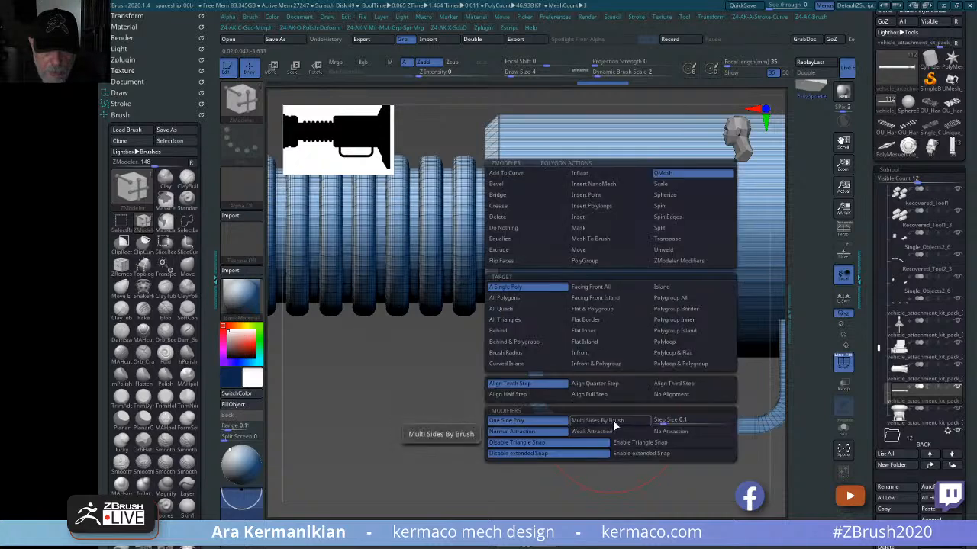
{"action": "left_click", "coordinate": [521, 219]}
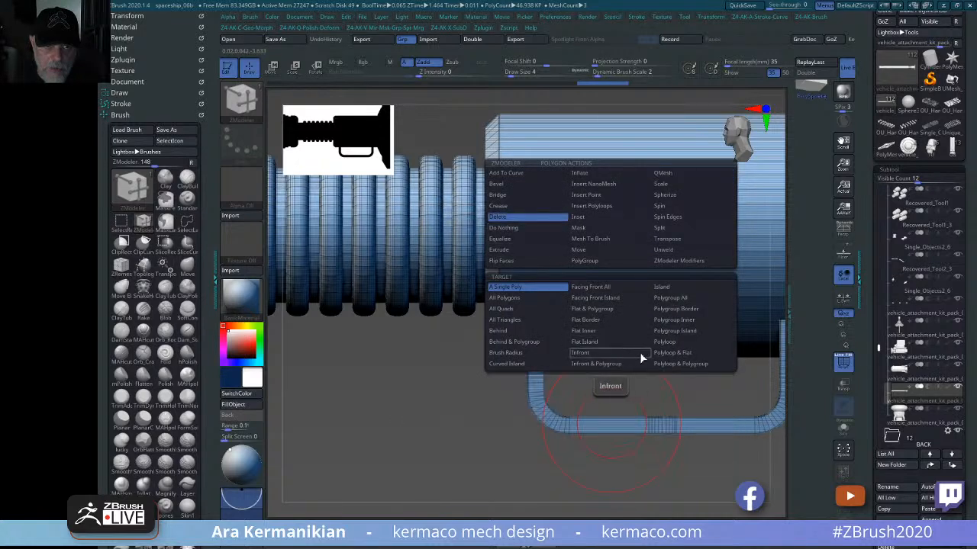
{"action": "left_click", "coordinate": [670, 286]}
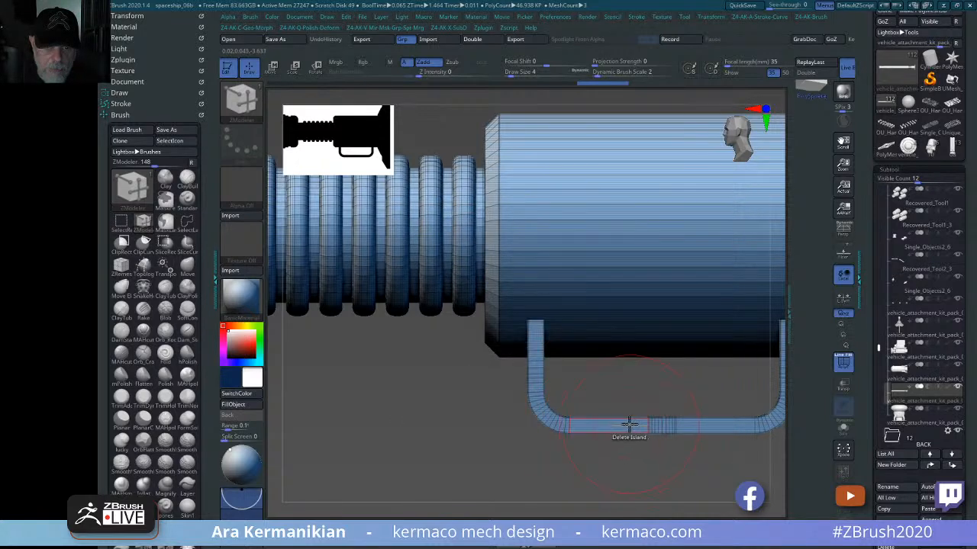
{"action": "left_click", "coordinate": [629, 424]}
- Frame the cylindrical part's spiral-grooved tip and isolate the part with Solo
{"action": "left_click_drag", "start_coordinate": [654, 450], "coordinate": [364, 384], "text": "alt"}
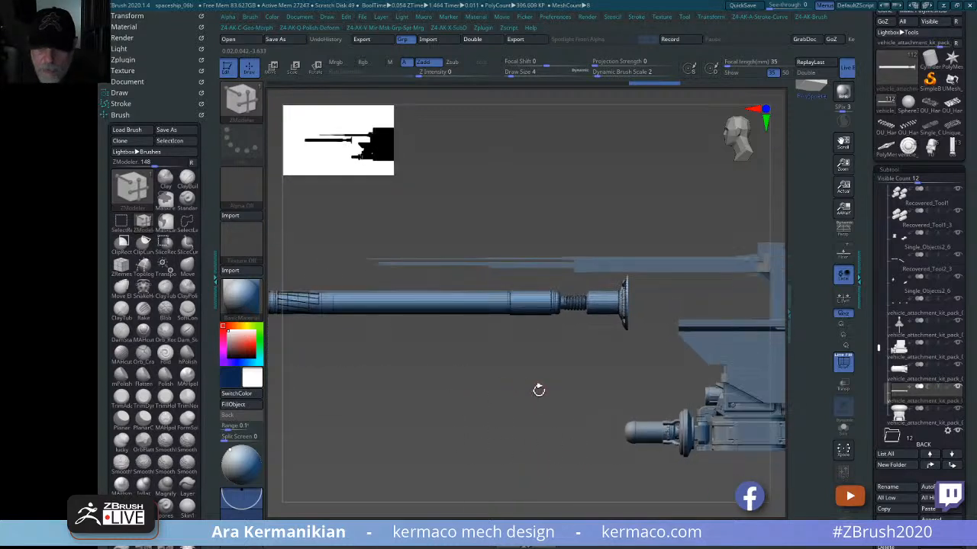
{"action": "left_click_drag", "start_coordinate": [519, 416], "coordinate": [489, 367], "text": "alt"}
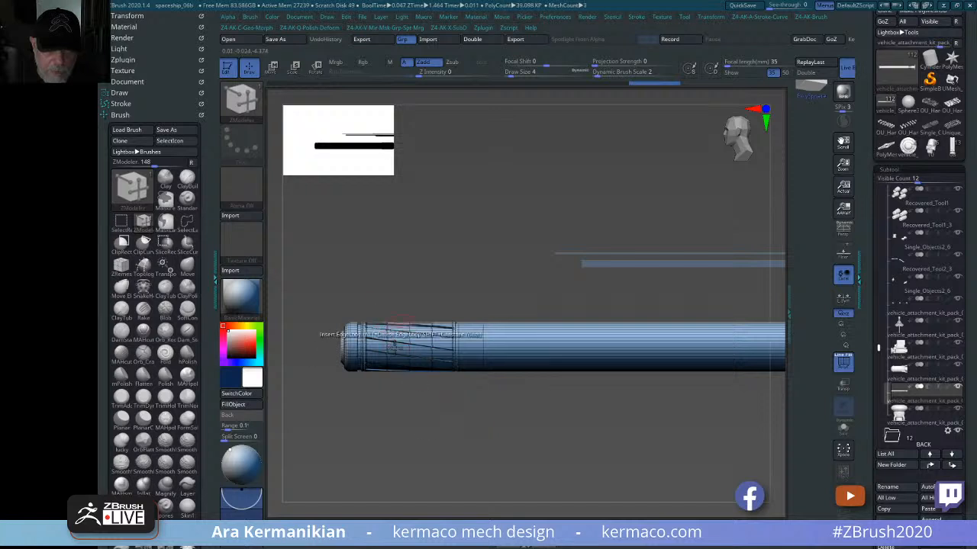
{"action": "left_click_drag", "start_coordinate": [540, 451], "coordinate": [643, 419], "text": "alt"}
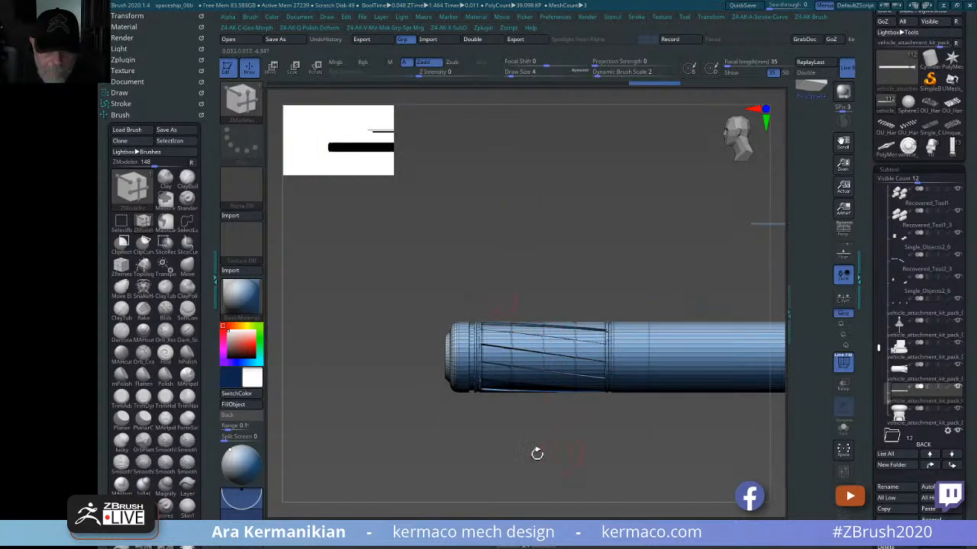
{"action": "left_click_drag", "start_coordinate": [537, 454], "coordinate": [629, 468], "text": "alt"}
{"action": "left_click_drag", "start_coordinate": [488, 226], "coordinate": [969, 265], "text": "alt"}
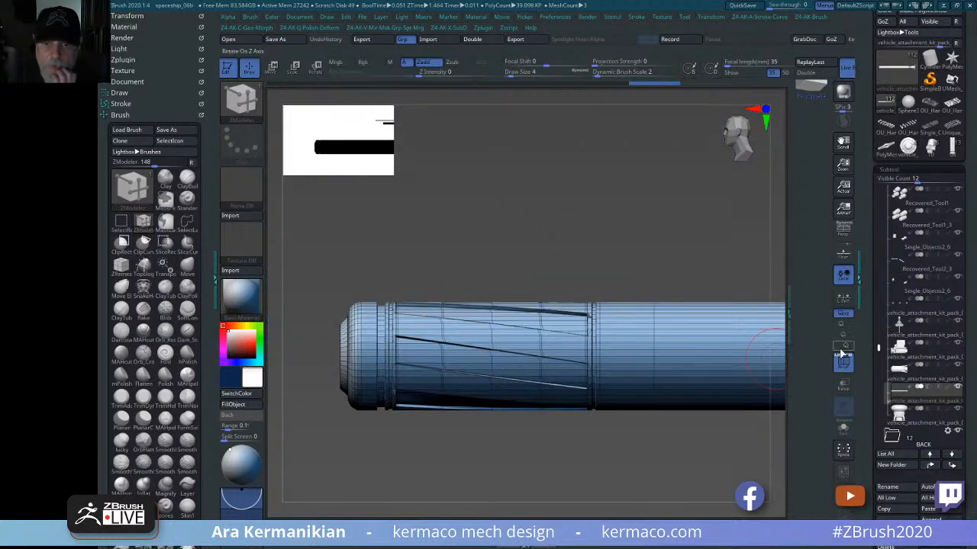
{"action": "left_click_drag", "start_coordinate": [843, 428], "coordinate": [765, 434]}
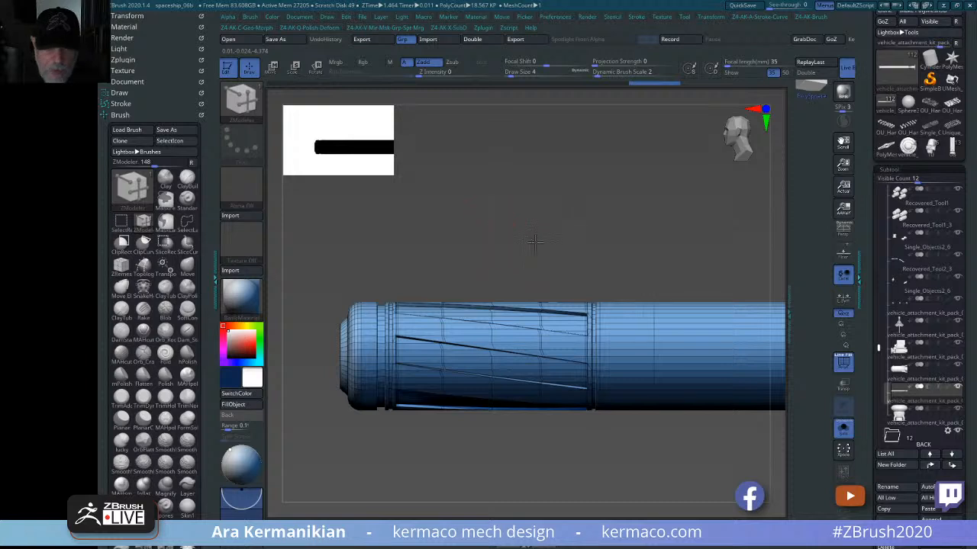
{"action": "left_click_drag", "start_coordinate": [535, 243], "coordinate": [442, 290]}
- Hide the spiral-grooved section between the end cap and the barrel with SelectRect and delete the hidden geometry
{"action": "key", "text": "ctrl+shift"}
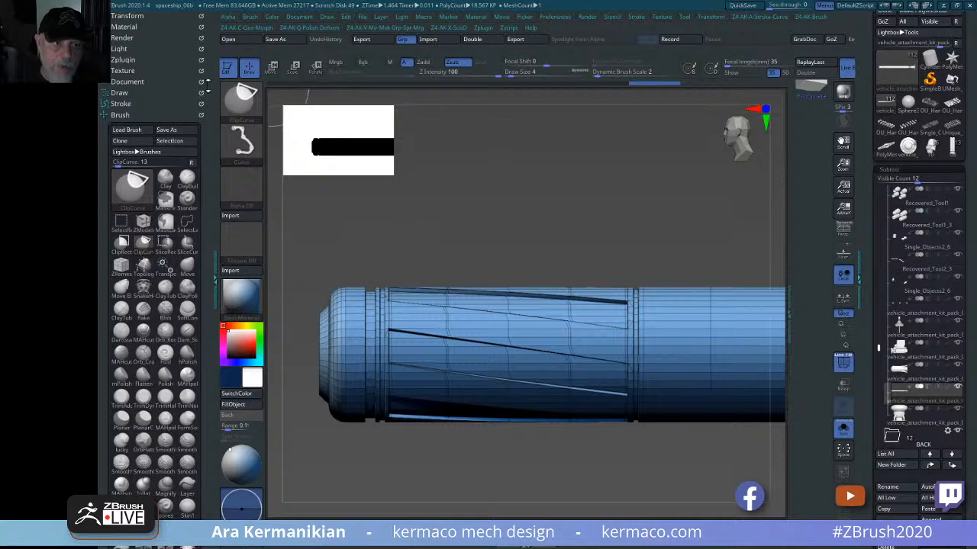
{"action": "left_click", "coordinate": [244, 98]}
{"action": "left_click", "coordinate": [429, 109]}
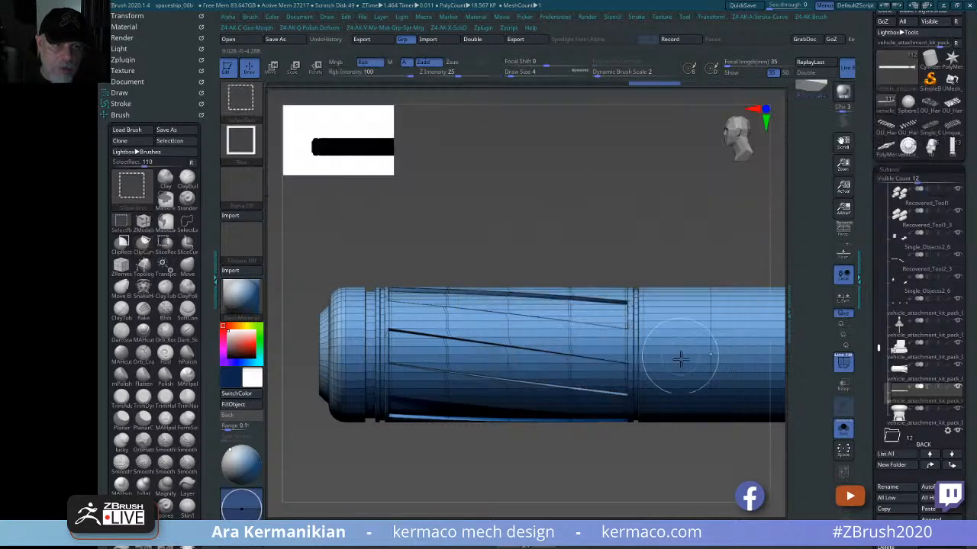
{"action": "left_click_drag", "start_coordinate": [375, 265], "coordinate": [427, 294], "text": "ctrl+shift"}
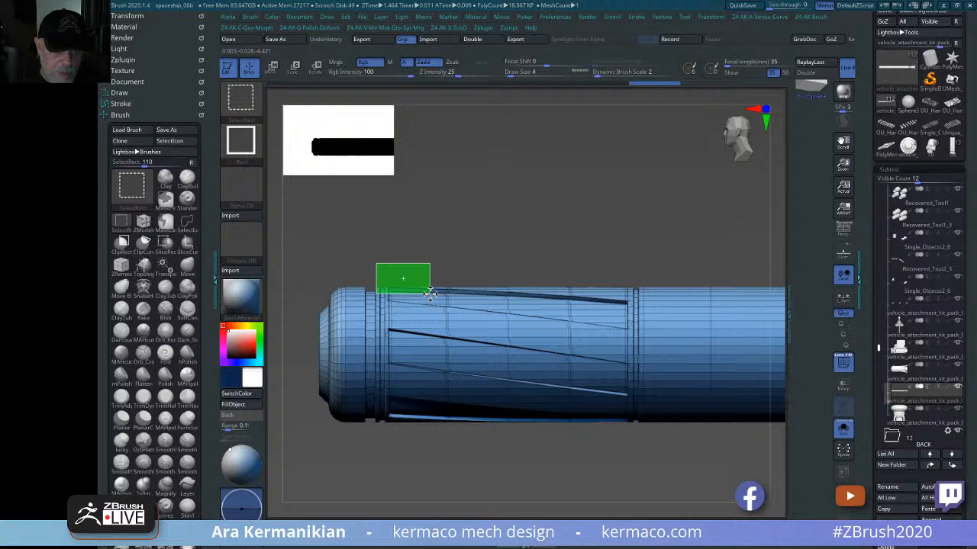
{"action": "mouse_move", "coordinate": [446, 303]}
{"action": "left_mouse_down", "text": "ctrl+shift"}
{"action": "mouse_move", "coordinate": [588, 484]}
{"action": "mouse_move", "coordinate": [659, 480]}
{"action": "mouse_move", "coordinate": [641, 482]}
{"action": "left_mouse_up", "text": "ctrl+shift"}
{"action": "key", "text": "b"}
{"action": "key", "text": "z"}
{"action": "key", "text": "m"}
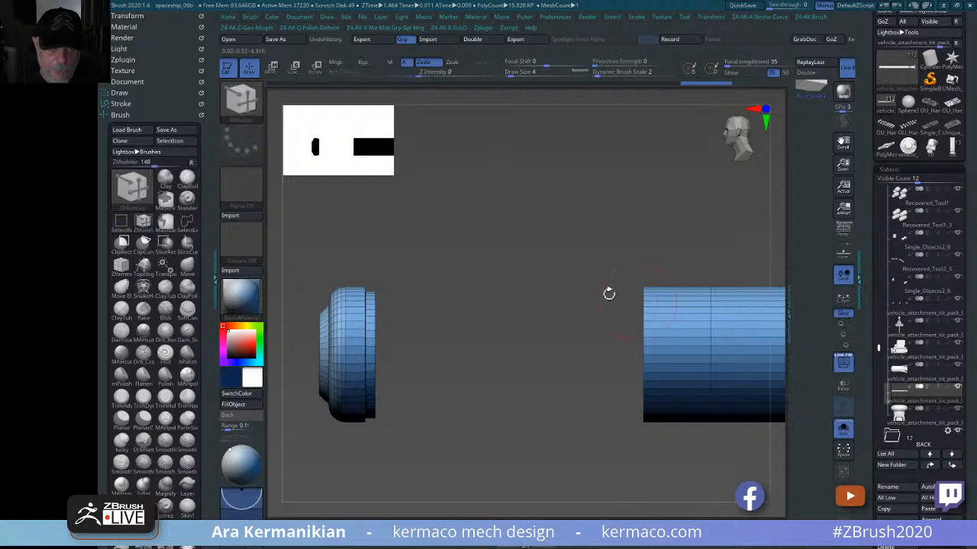
{"action": "key", "text": "space"}
{"action": "left_click", "coordinate": [621, 334]}
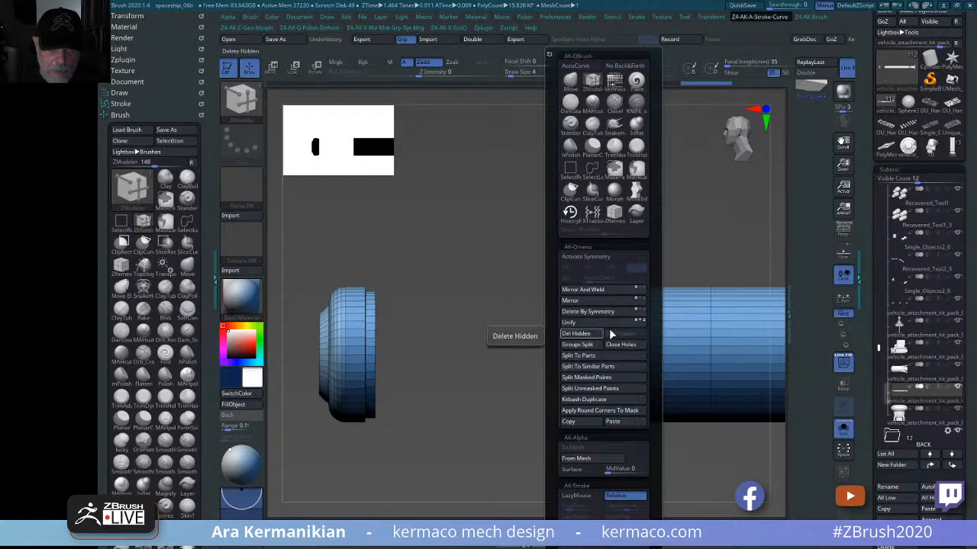
- Set the ZModeler edge action to Bridge with target Two Holes for the gap between the end cap and the barrel
{"action": "left_click_drag", "start_coordinate": [554, 276], "coordinate": [613, 329]}
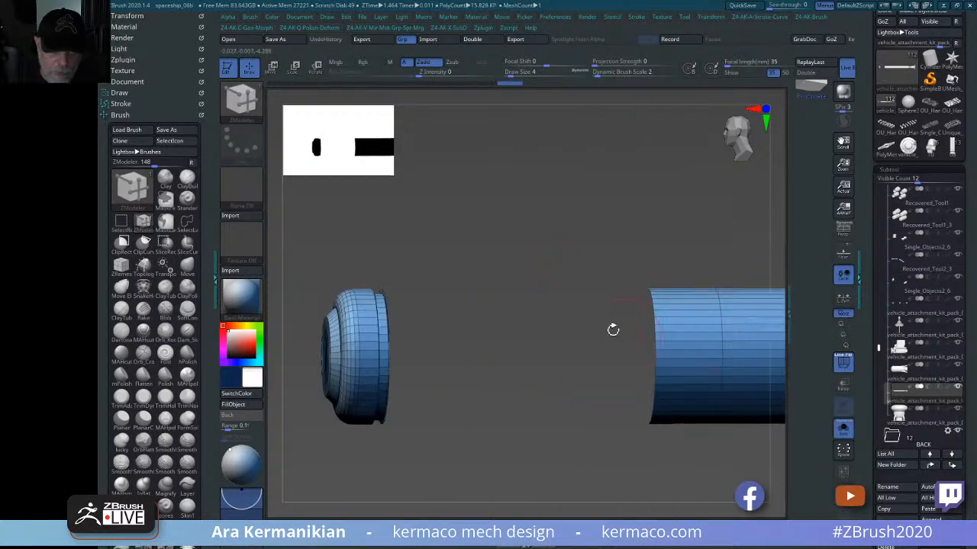
{"action": "key", "text": "space"}
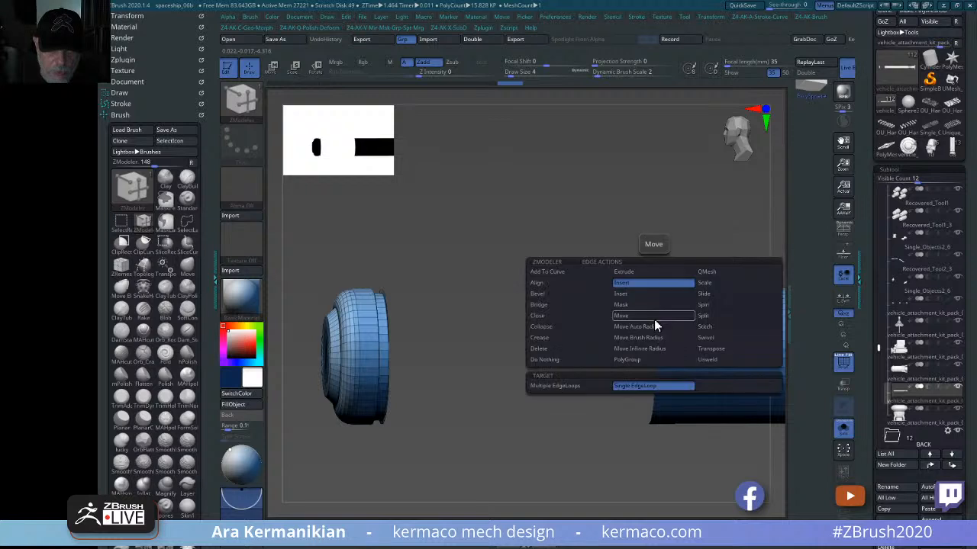
{"action": "left_click", "coordinate": [555, 304]}
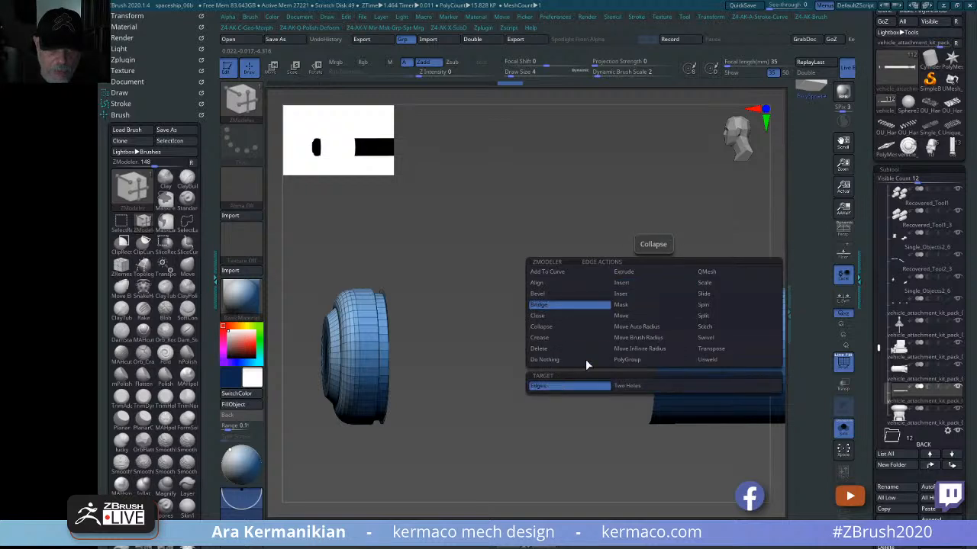
{"action": "left_click", "coordinate": [639, 386]}
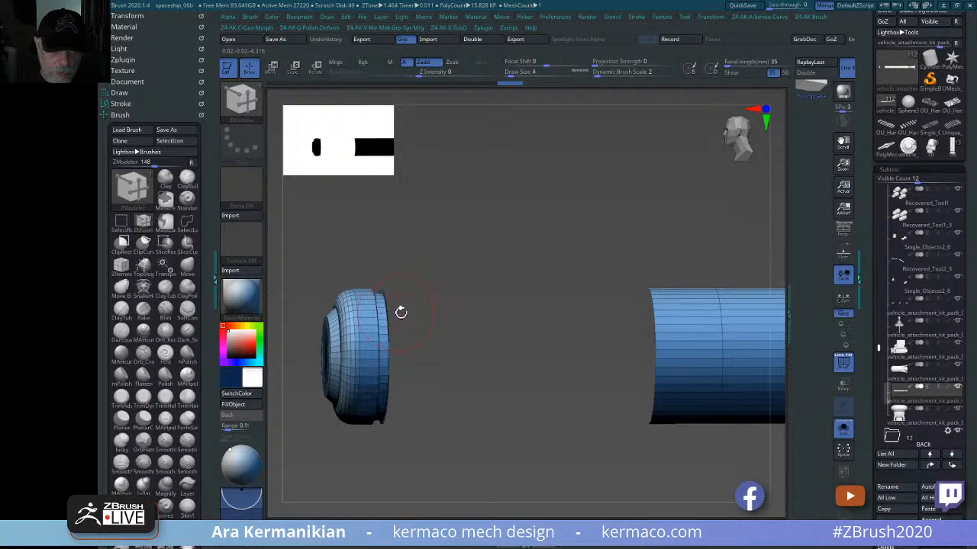
{"action": "left_click_drag", "start_coordinate": [401, 312], "coordinate": [441, 311]}
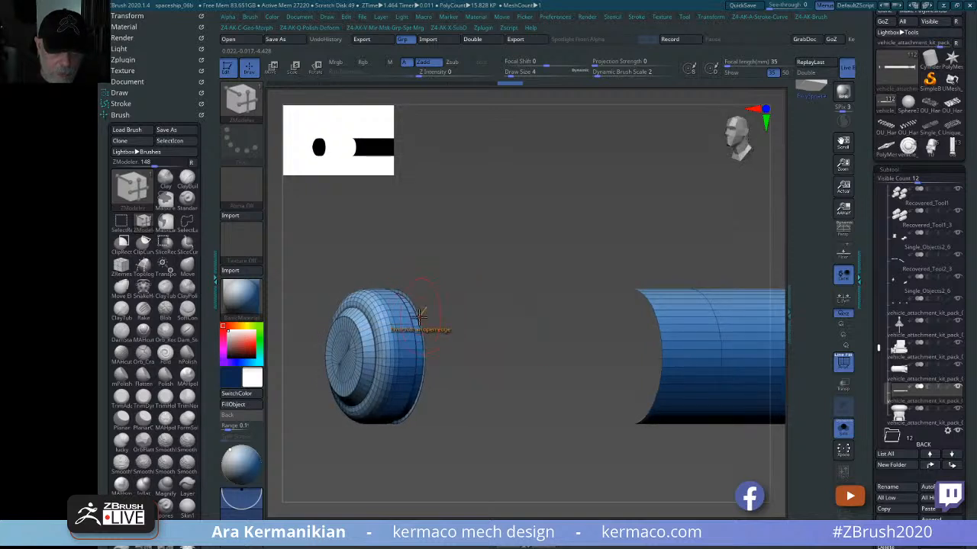
{"action": "left_click", "coordinate": [420, 319]}
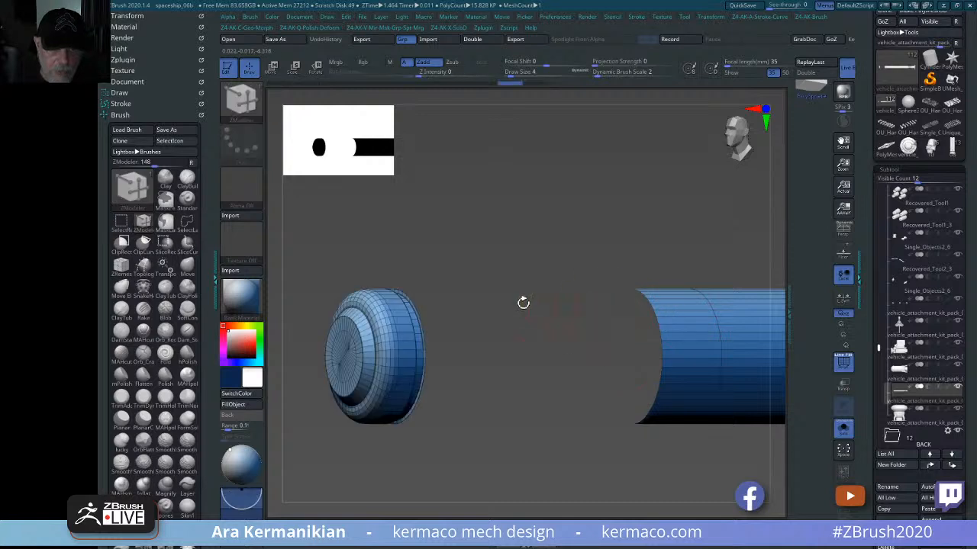
- Set the ZModeler polygon action to Do Nothing and run Del Hidden on the cylindrical part again
{"action": "key", "text": "space"}
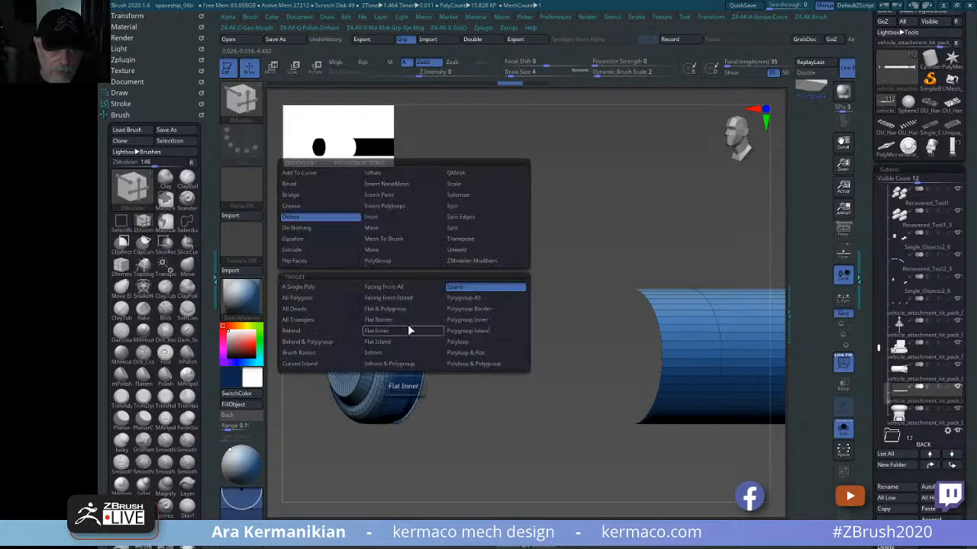
{"action": "left_click", "coordinate": [407, 326]}
{"action": "key", "text": "space"}
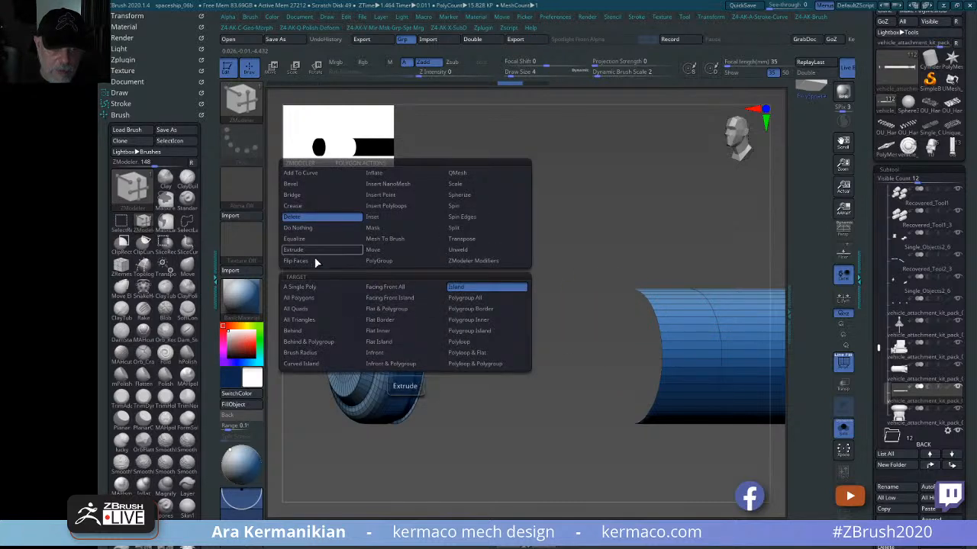
{"action": "left_click", "coordinate": [320, 228]}
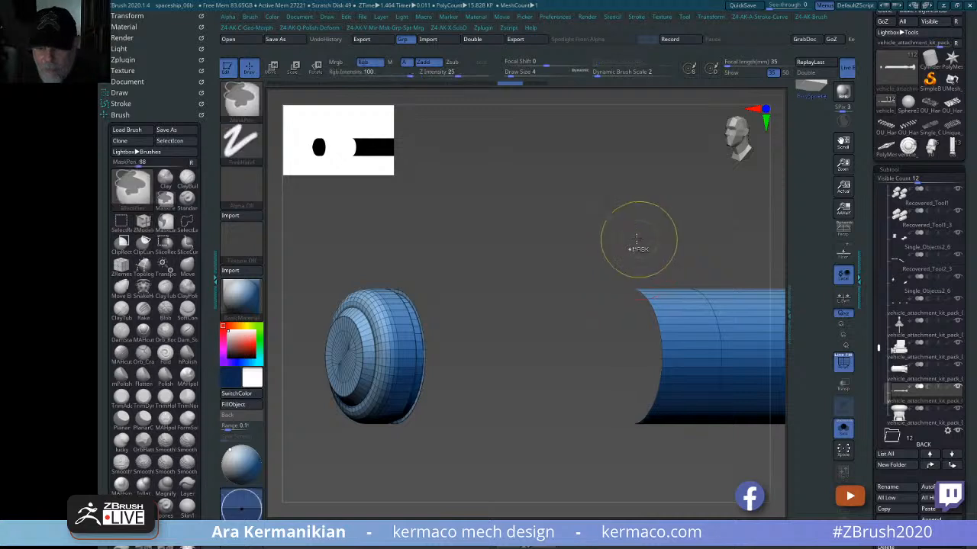
{"action": "key", "text": "ctrl+q"}
{"action": "left_click", "coordinate": [616, 335]}
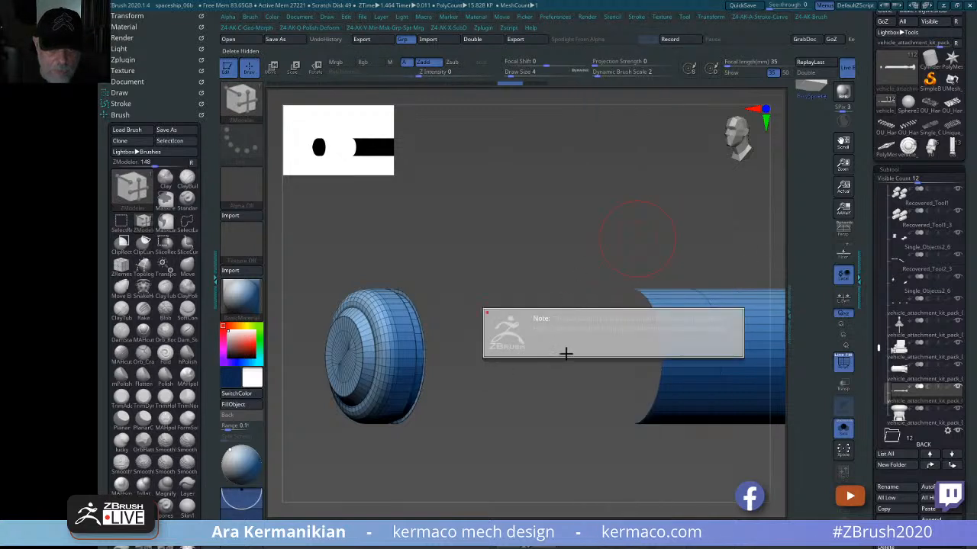
- Try to bridge the end cap's open rim to the barrel's open end, and undo the bridge
{"action": "mouse_move", "coordinate": [632, 227]}
{"action": "left_mouse_down"}
{"action": "mouse_move", "coordinate": [567, 233]}
{"action": "mouse_move", "coordinate": [648, 209]}
{"action": "mouse_move", "coordinate": [715, 217]}
{"action": "mouse_move", "coordinate": [685, 234]}
{"action": "mouse_move", "coordinate": [545, 221]}
{"action": "mouse_move", "coordinate": [588, 218]}
{"action": "mouse_move", "coordinate": [599, 191]}
{"action": "mouse_move", "coordinate": [734, 255]}
{"action": "mouse_move", "coordinate": [658, 259]}
{"action": "mouse_move", "coordinate": [602, 222]}
{"action": "mouse_move", "coordinate": [552, 220]}
{"action": "mouse_move", "coordinate": [463, 290]}
{"action": "mouse_move", "coordinate": [529, 283]}
{"action": "mouse_move", "coordinate": [583, 339]}
{"action": "left_mouse_up"}
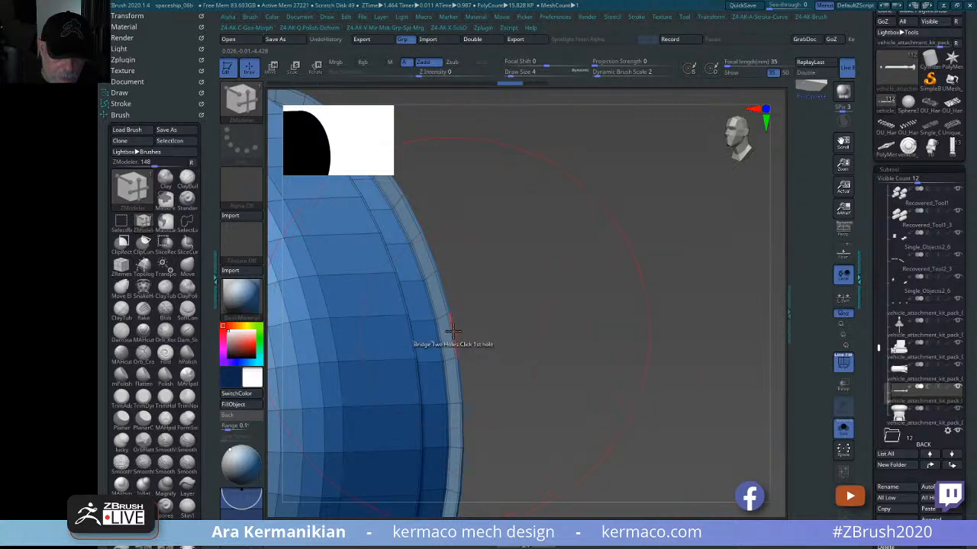
{"action": "left_click_drag", "start_coordinate": [519, 324], "coordinate": [333, 329]}
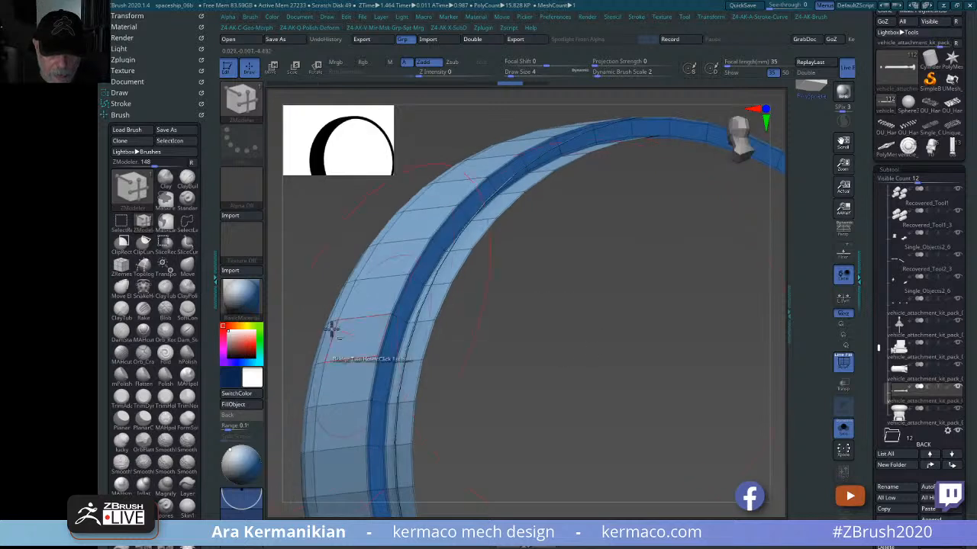
{"action": "left_click_drag", "start_coordinate": [331, 239], "coordinate": [460, 382], "text": "alt"}
{"action": "left_click_drag", "start_coordinate": [473, 480], "coordinate": [601, 475], "text": "shift"}
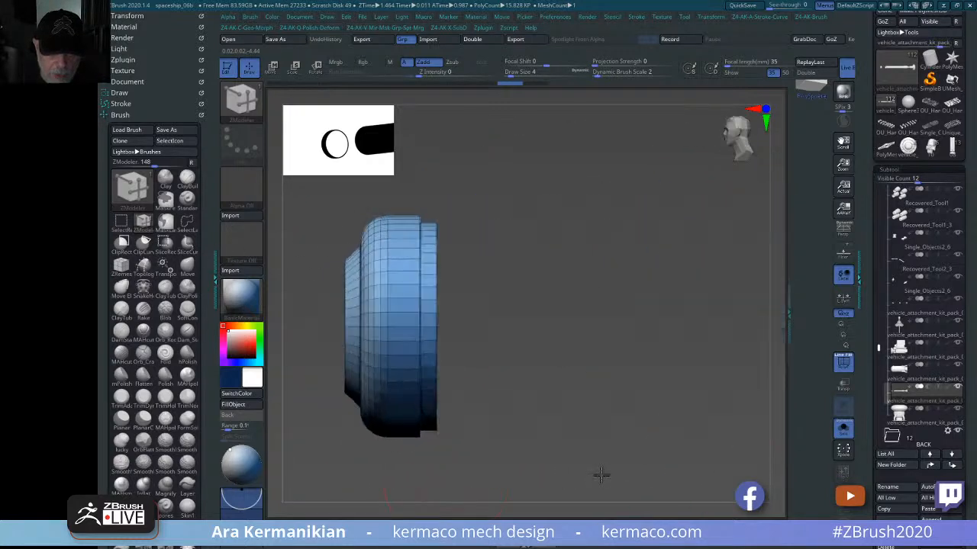
{"action": "mouse_move", "coordinate": [563, 400]}
{"action": "left_mouse_down", "text": "alt"}
{"action": "mouse_move", "coordinate": [563, 368]}
{"action": "mouse_move", "coordinate": [558, 391]}
{"action": "left_mouse_up", "text": "alt"}
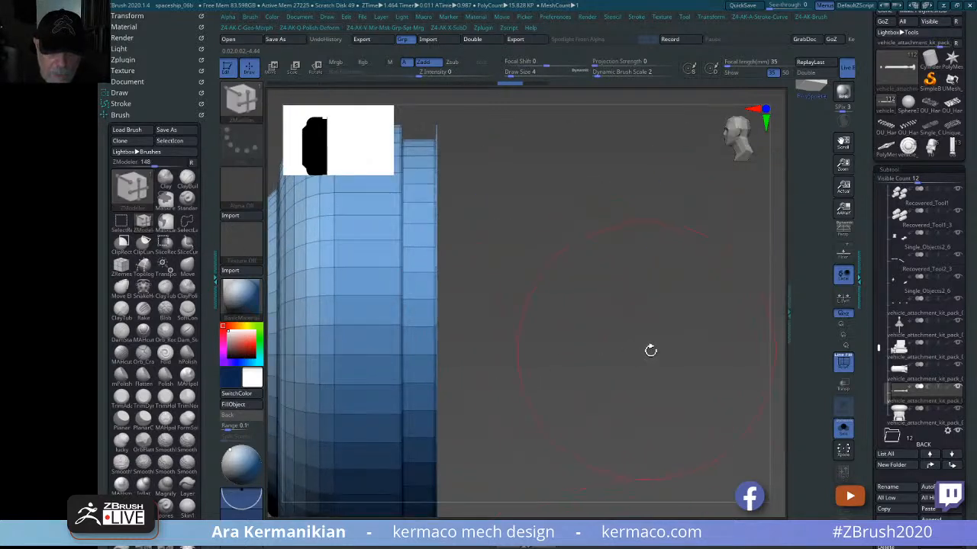
{"action": "left_click_drag", "start_coordinate": [551, 334], "coordinate": [462, 305]}
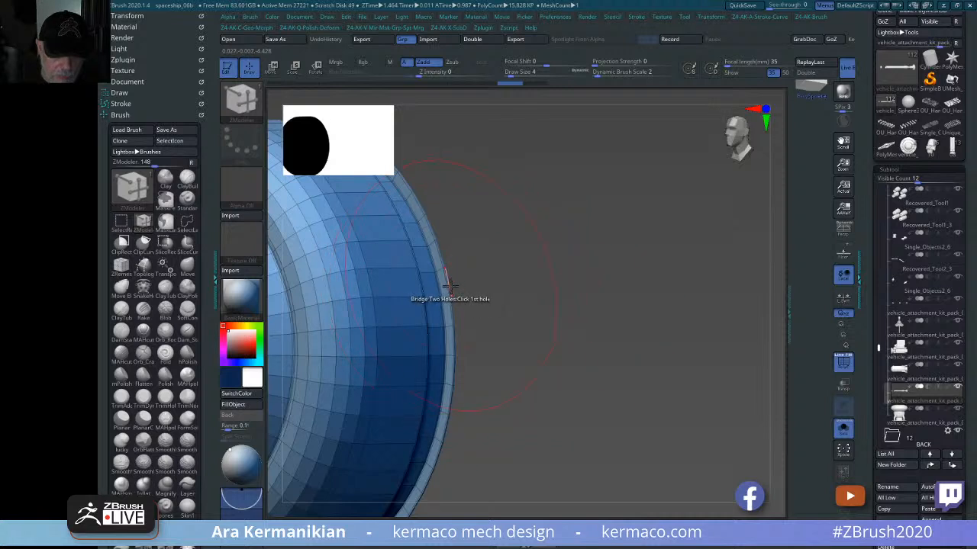
{"action": "left_click_drag", "start_coordinate": [528, 304], "coordinate": [497, 396]}
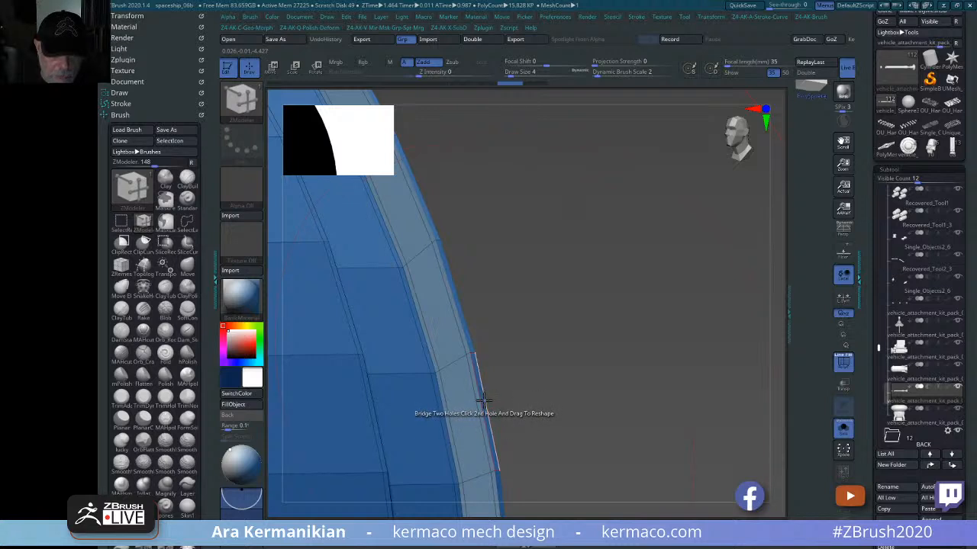
{"action": "mouse_move", "coordinate": [639, 399]}
{"action": "left_mouse_down"}
{"action": "mouse_move", "coordinate": [588, 353]}
{"action": "mouse_move", "coordinate": [165, 330]}
{"action": "left_mouse_up"}
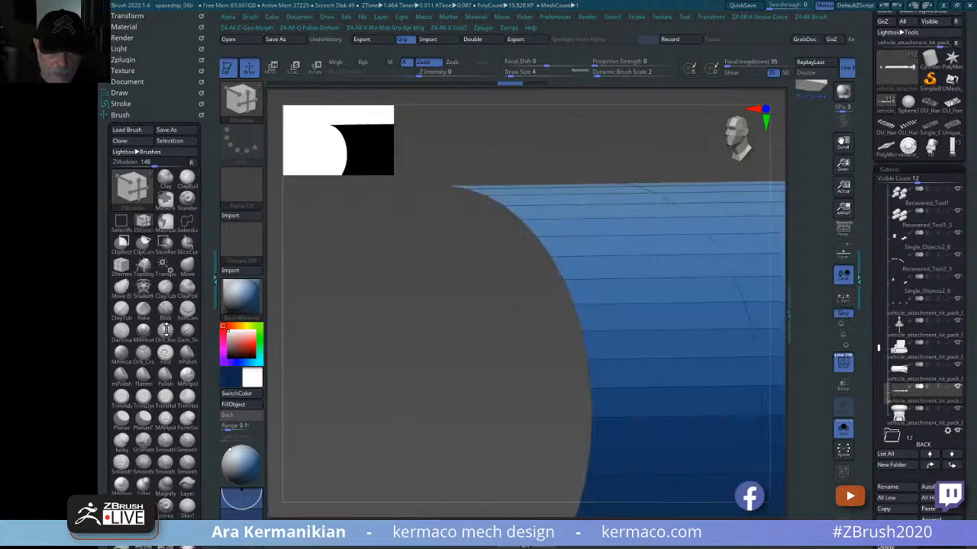
{"action": "left_click", "coordinate": [580, 321]}
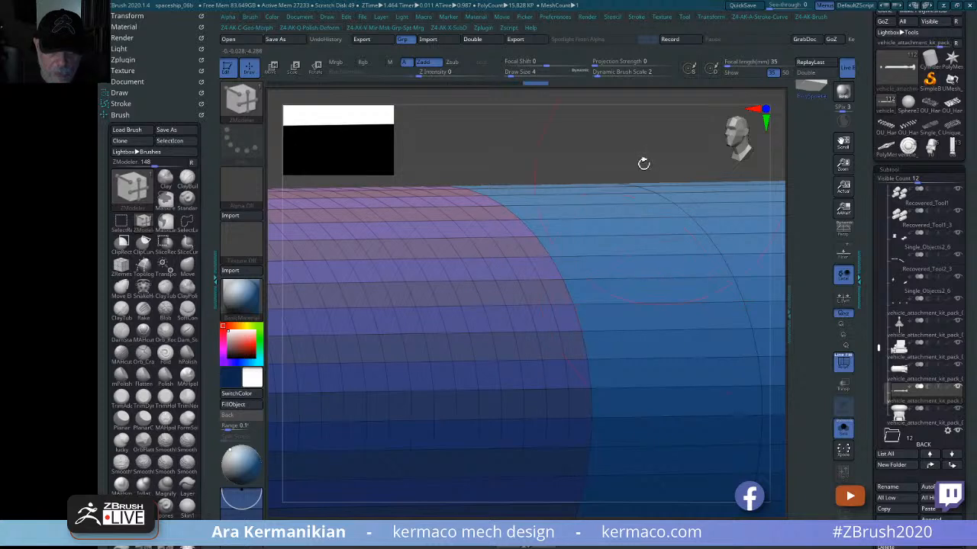
{"action": "left_click_drag", "start_coordinate": [672, 146], "coordinate": [619, 231], "text": "alt"}
{"action": "left_click_drag", "start_coordinate": [572, 191], "coordinate": [638, 170], "text": "alt"}
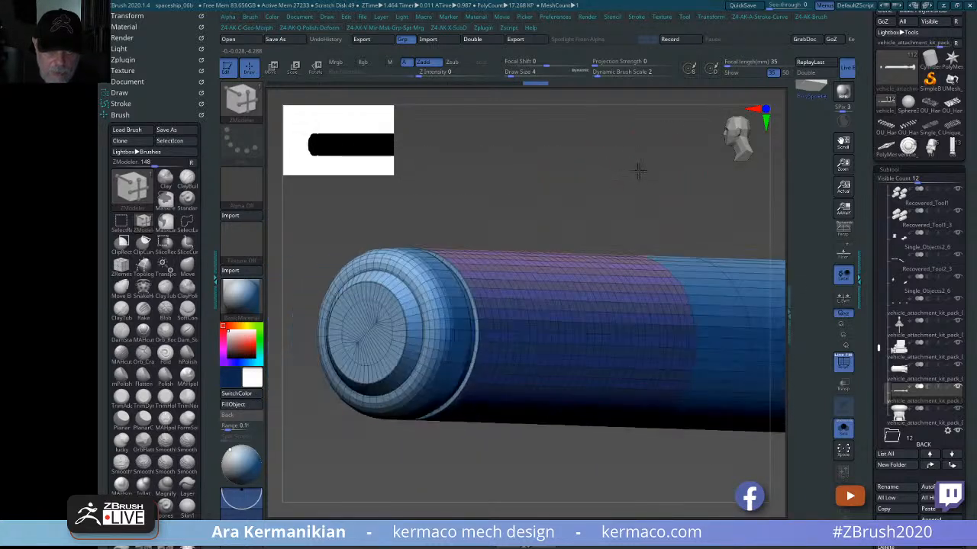
{"action": "key", "text": "ctrl+z"}
- Bridge the end cap's open rim to the barrel's open end and put the whole part in a single polygroup
{"action": "left_click_drag", "start_coordinate": [563, 214], "coordinate": [556, 178], "text": "alt"}
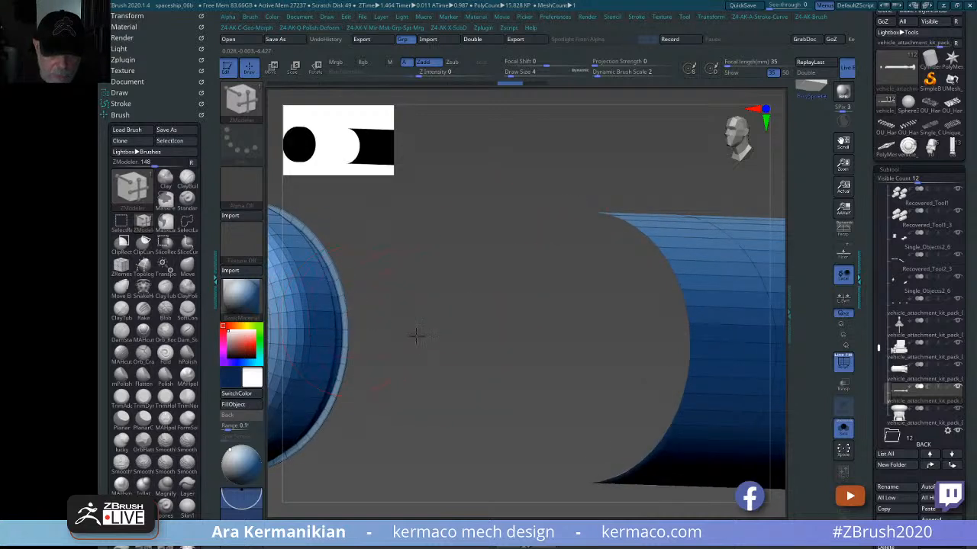
{"action": "left_click_drag", "start_coordinate": [417, 336], "coordinate": [368, 320]}
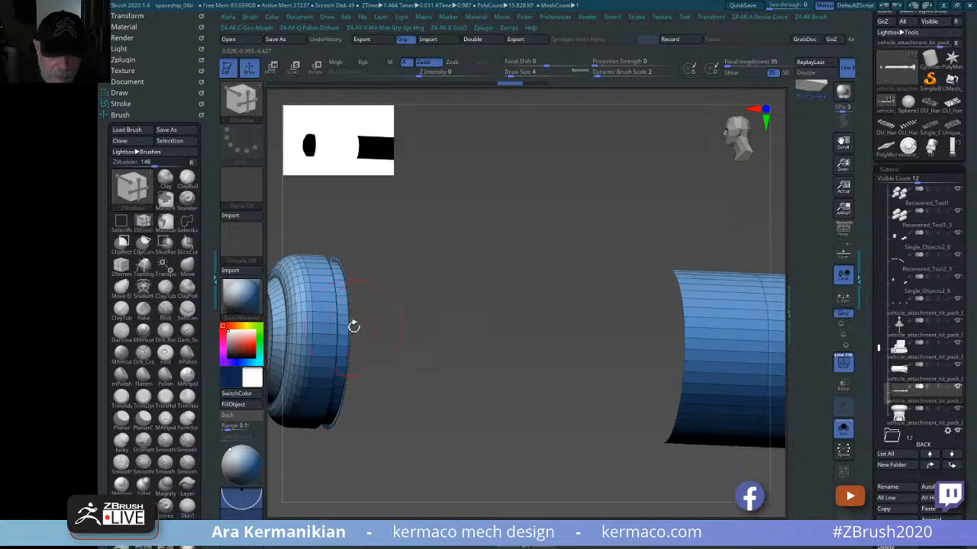
{"action": "left_click", "coordinate": [684, 345]}
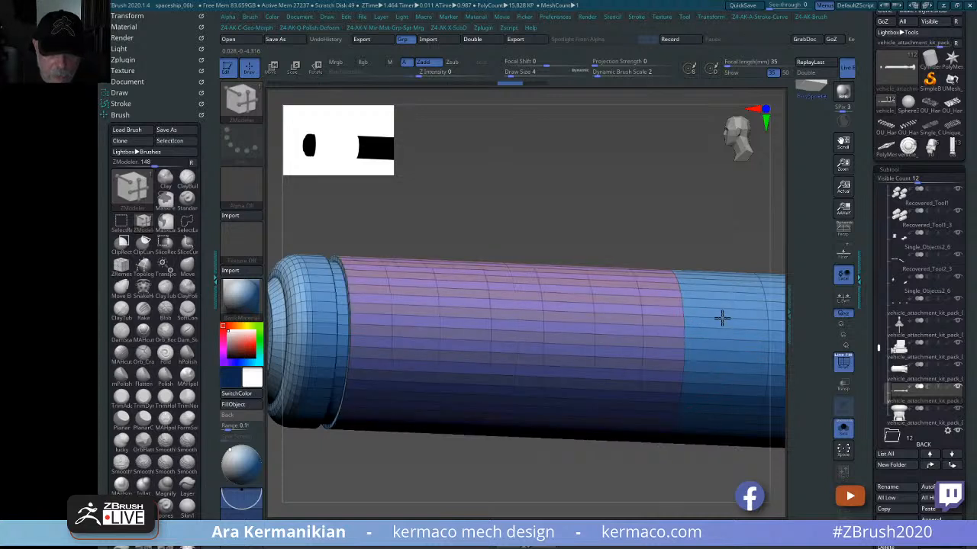
{"action": "left_click_drag", "start_coordinate": [741, 323], "coordinate": [719, 303]}
{"action": "left_click_drag", "start_coordinate": [669, 224], "coordinate": [457, 231], "text": "alt"}
{"action": "key", "text": "ctrl+w"}
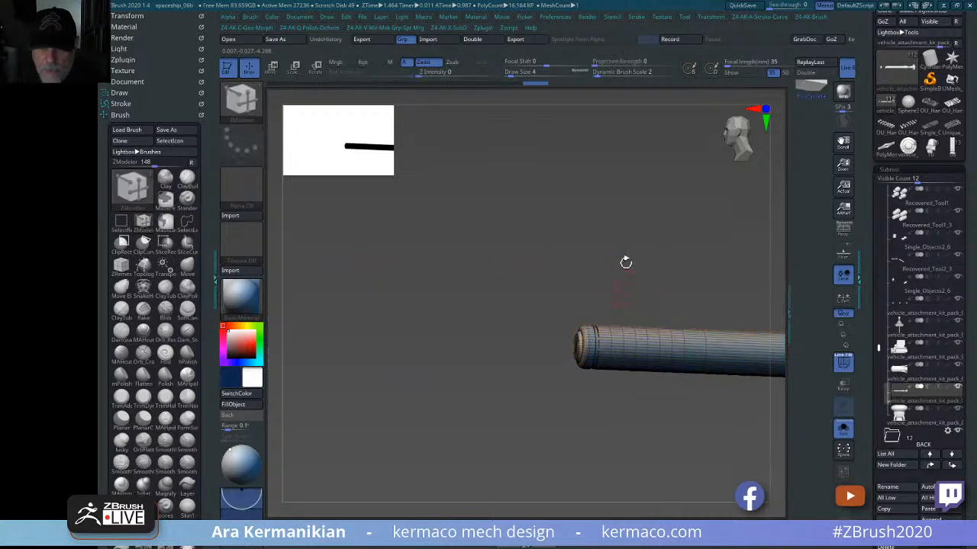
- Check the rebuilt cylindrical part from several sides, then turn off polyframe and Solo to show the whole ship
{"action": "left_click_drag", "start_coordinate": [668, 240], "coordinate": [628, 245], "text": "shift"}
{"action": "left_click_drag", "start_coordinate": [736, 205], "coordinate": [556, 207], "text": "alt"}
{"action": "left_click_drag", "start_coordinate": [629, 206], "coordinate": [654, 239], "text": "shift"}
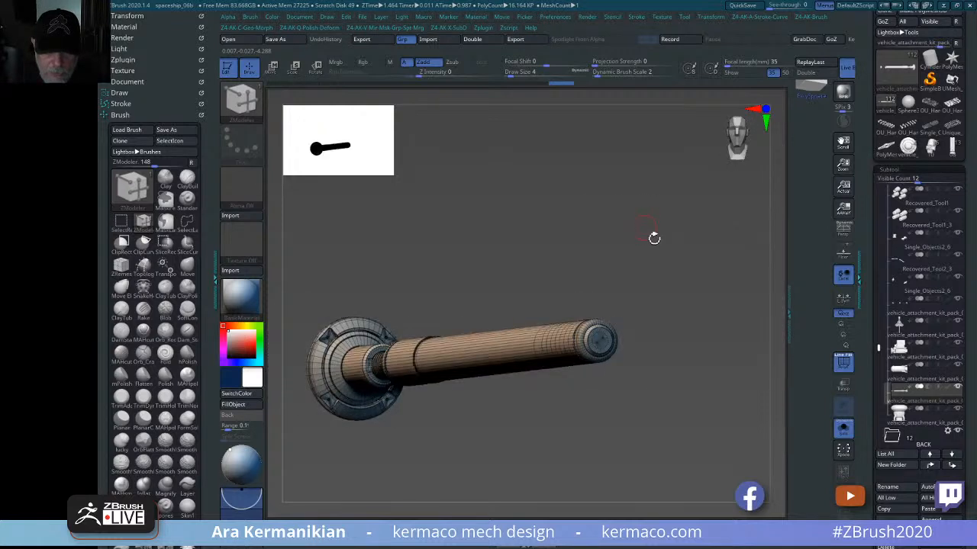
{"action": "left_click", "coordinate": [846, 367]}
{"action": "left_click_drag", "start_coordinate": [658, 358], "coordinate": [726, 368]}
{"action": "left_click_drag", "start_coordinate": [701, 418], "coordinate": [764, 446], "text": "alt"}
{"action": "left_click", "coordinate": [839, 434]}
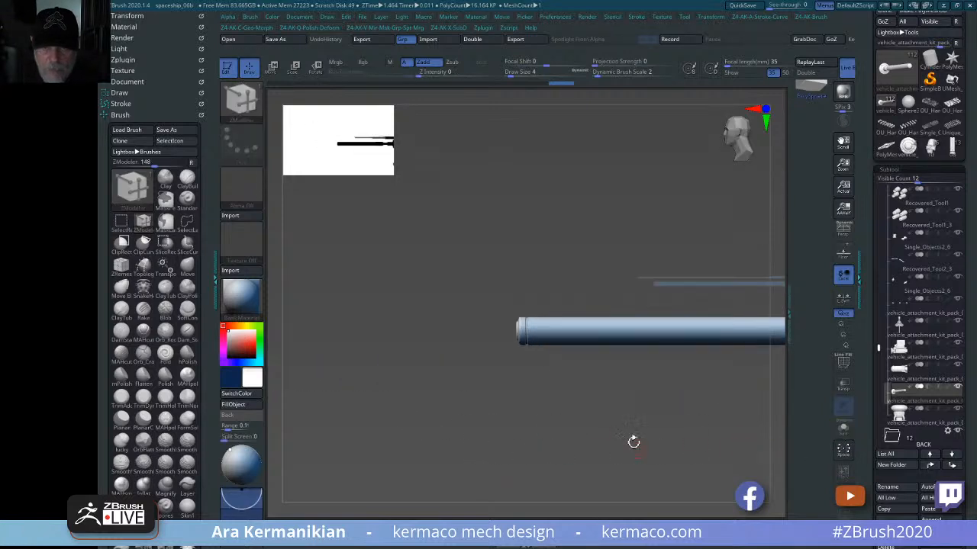
- Move the cylindrical part back along the ship's length from ahead of the bow toward the hull
{"action": "key", "text": "f"}
{"action": "left_click_drag", "start_coordinate": [500, 433], "coordinate": [667, 453], "text": "alt"}
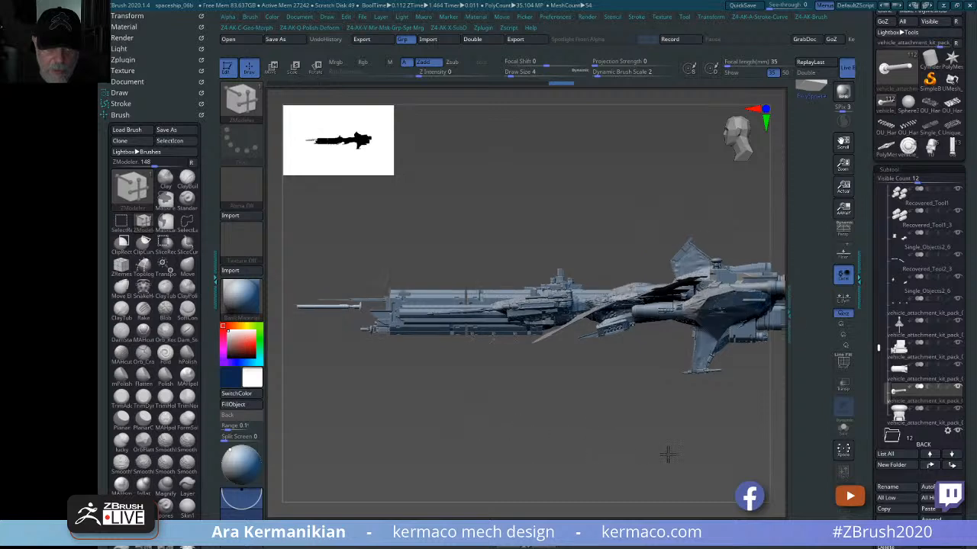
{"action": "left_click_drag", "start_coordinate": [552, 457], "coordinate": [608, 463], "text": "alt"}
{"action": "key", "text": "w"}
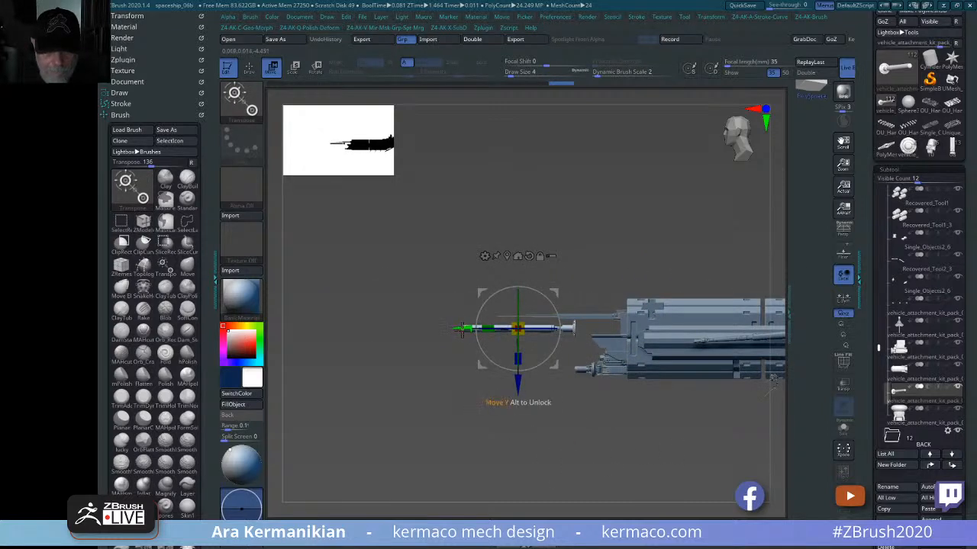
{"action": "left_click_drag", "start_coordinate": [462, 329], "coordinate": [508, 328]}
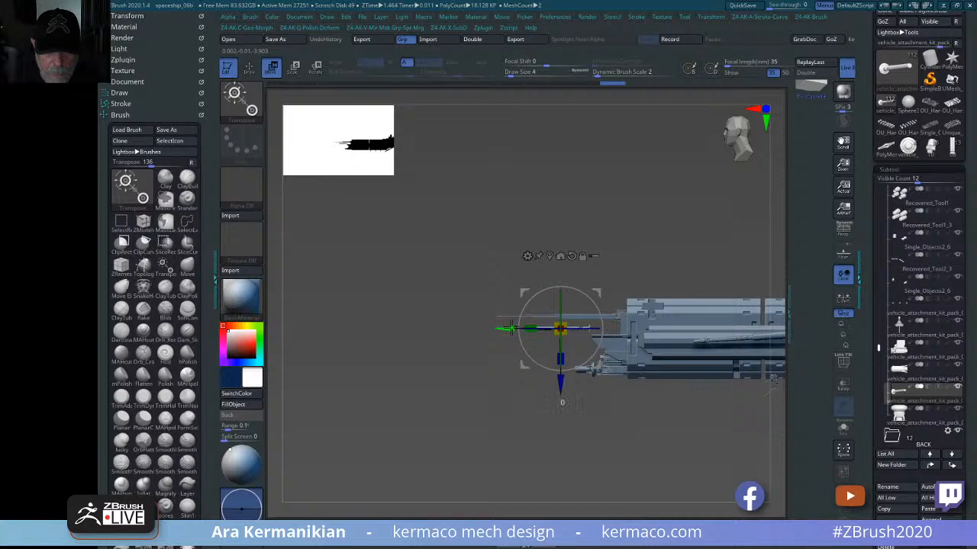
{"action": "left_click_drag", "start_coordinate": [510, 328], "coordinate": [536, 328]}
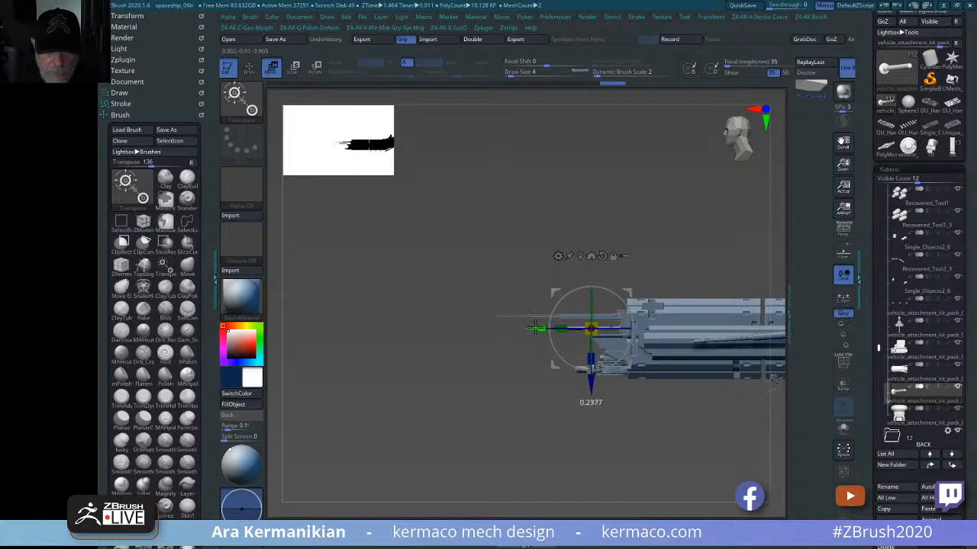
- Raise the cylindrical part to sit higher on the bow, and check its position from the front
{"action": "key", "text": "q"}
{"action": "left_click_drag", "start_coordinate": [681, 228], "coordinate": [741, 241]}
{"action": "mouse_move", "coordinate": [737, 202]}
{"action": "left_mouse_down"}
{"action": "mouse_move", "coordinate": [738, 286]}
{"action": "mouse_move", "coordinate": [753, 303]}
{"action": "left_mouse_up"}
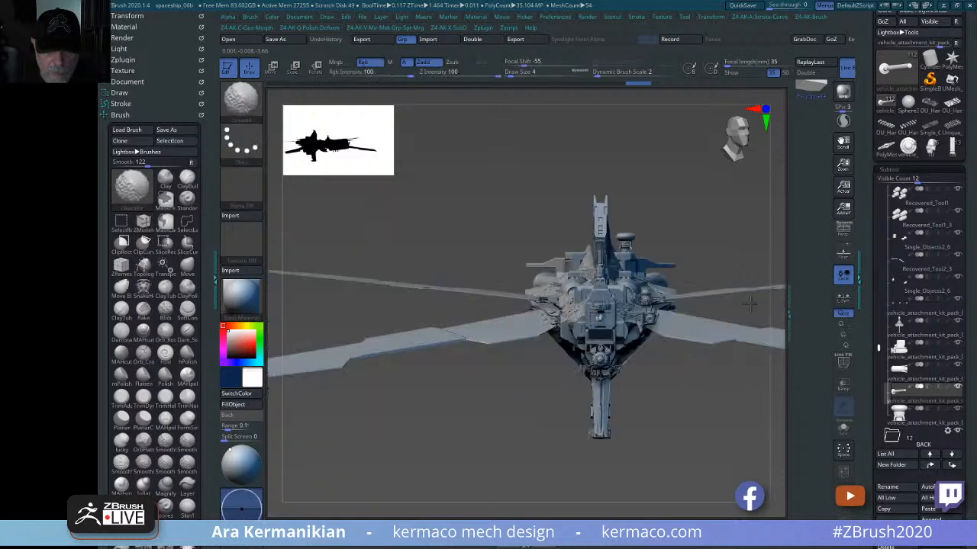
{"action": "key", "text": "w"}
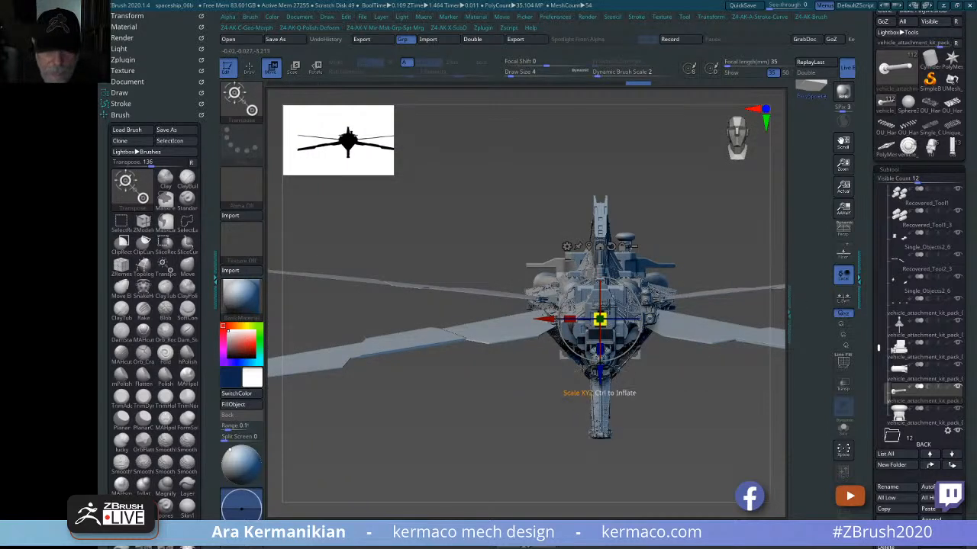
{"action": "left_click_drag", "start_coordinate": [598, 370], "coordinate": [595, 374]}
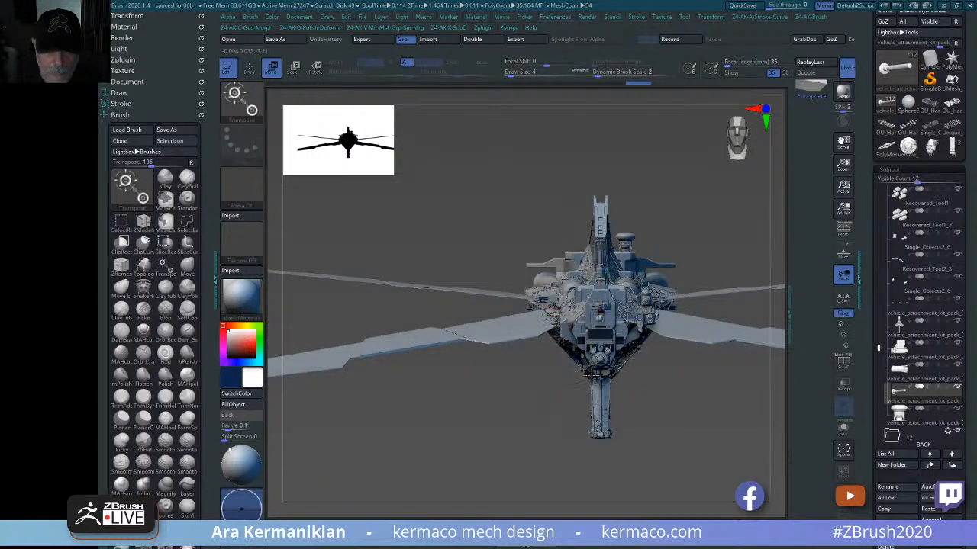
{"action": "left_click_drag", "start_coordinate": [681, 433], "coordinate": [489, 440]}
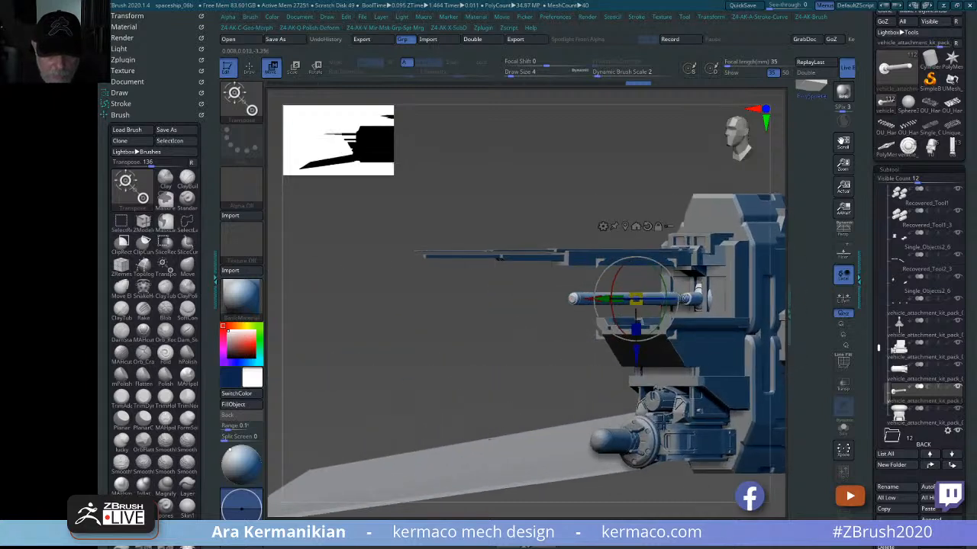
{"action": "key", "text": "ctrl+z"}
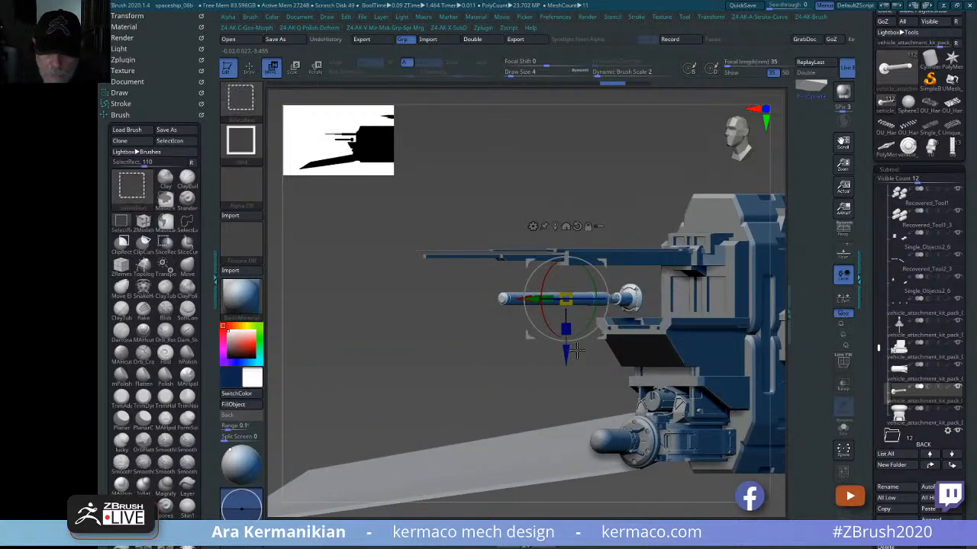
{"action": "key", "text": "ctrl+shift+z"}
{"action": "left_click_drag", "start_coordinate": [635, 351], "coordinate": [635, 272]}
{"action": "left_click_drag", "start_coordinate": [603, 220], "coordinate": [615, 223]}
{"action": "left_click_drag", "start_coordinate": [472, 175], "coordinate": [625, 188]}
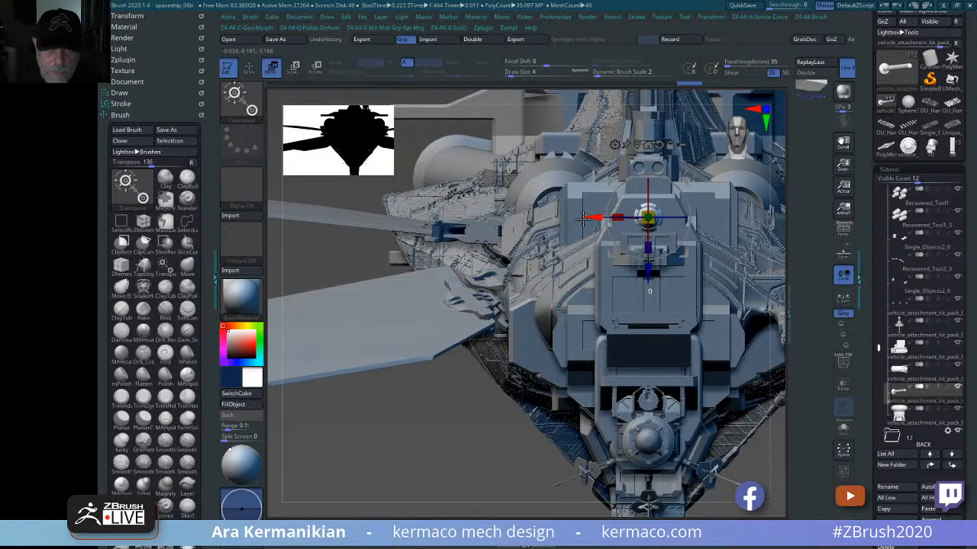
- Offset the cylindrical part sideways from the bow's centreline and mirror it across to form a symmetrical pair
{"action": "left_click_drag", "start_coordinate": [582, 219], "coordinate": [574, 219]}
{"action": "key", "text": "space"}
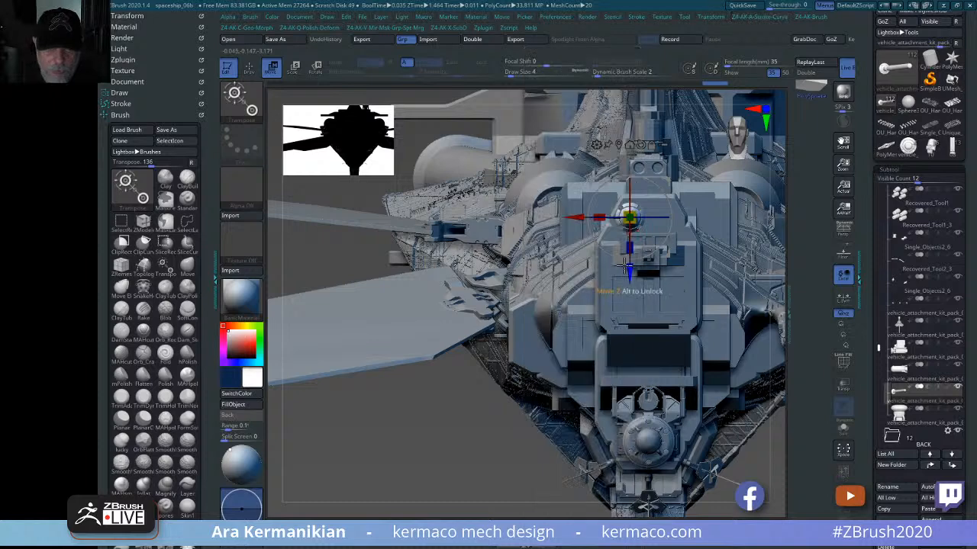
{"action": "key", "text": "space"}
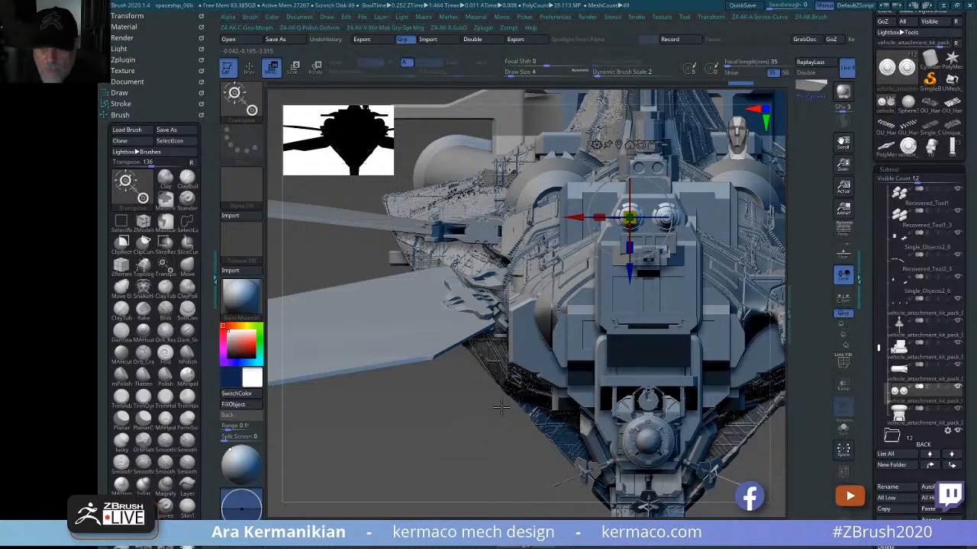
- Switch to the kitbash tool holding the row of antenna parts and compare the antennas up close
{"action": "key", "text": "f"}
{"action": "mouse_move", "coordinate": [636, 436]}
{"action": "left_mouse_down"}
{"action": "mouse_move", "coordinate": [607, 448]}
{"action": "mouse_move", "coordinate": [626, 425]}
{"action": "mouse_move", "coordinate": [647, 472]}
{"action": "mouse_move", "coordinate": [674, 473]}
{"action": "mouse_move", "coordinate": [728, 433]}
{"action": "mouse_move", "coordinate": [737, 376]}
{"action": "mouse_move", "coordinate": [695, 366]}
{"action": "mouse_move", "coordinate": [622, 398]}
{"action": "mouse_move", "coordinate": [630, 434]}
{"action": "mouse_move", "coordinate": [643, 438]}
{"action": "mouse_move", "coordinate": [622, 429]}
{"action": "mouse_move", "coordinate": [676, 435]}
{"action": "mouse_move", "coordinate": [756, 397]}
{"action": "mouse_move", "coordinate": [644, 399]}
{"action": "mouse_move", "coordinate": [580, 434]}
{"action": "mouse_move", "coordinate": [552, 428]}
{"action": "mouse_move", "coordinate": [637, 427]}
{"action": "mouse_move", "coordinate": [599, 410]}
{"action": "mouse_move", "coordinate": [628, 419]}
{"action": "mouse_move", "coordinate": [682, 398]}
{"action": "mouse_move", "coordinate": [717, 358]}
{"action": "left_mouse_up"}
{"action": "key", "text": "q"}
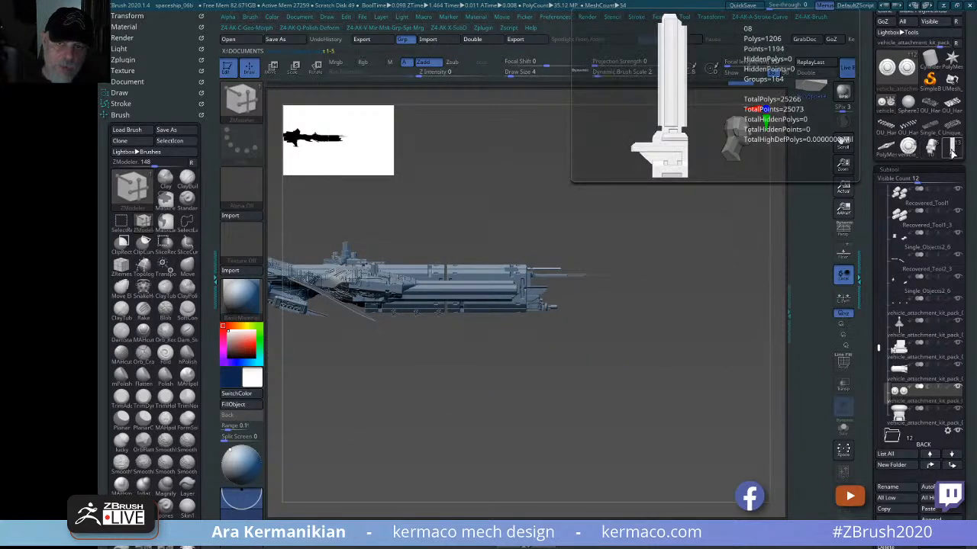
{"action": "mouse_move", "coordinate": [940, 152]}
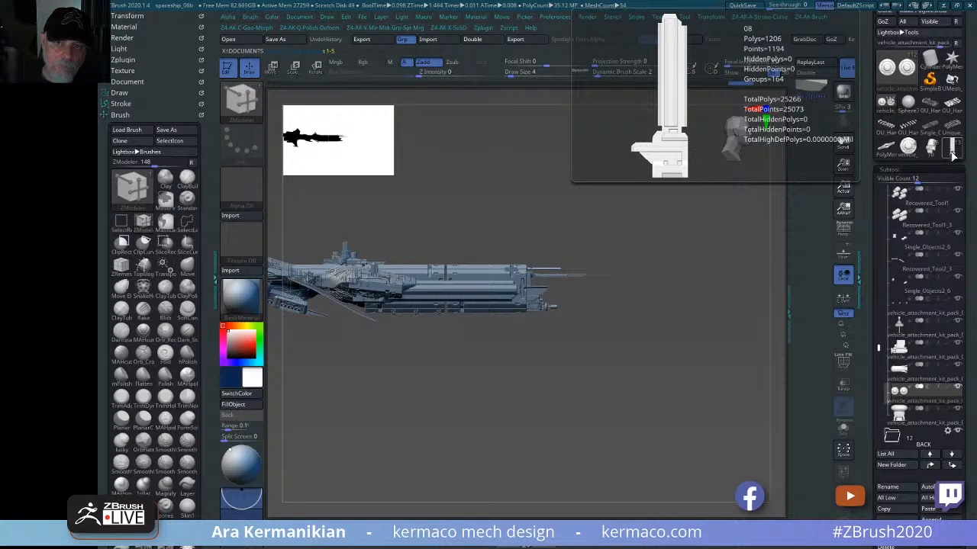
{"action": "left_click", "coordinate": [935, 152]}
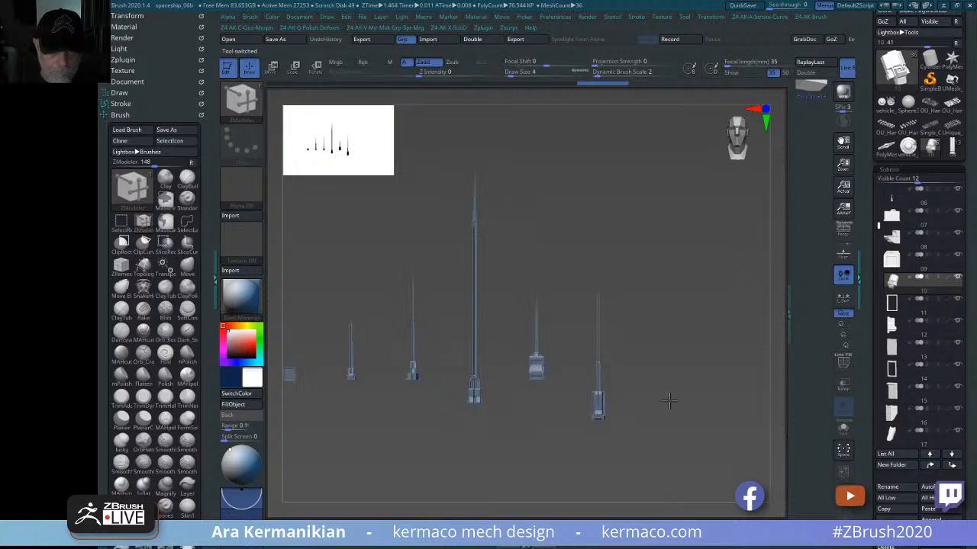
{"action": "left_click_drag", "start_coordinate": [668, 400], "coordinate": [565, 451]}
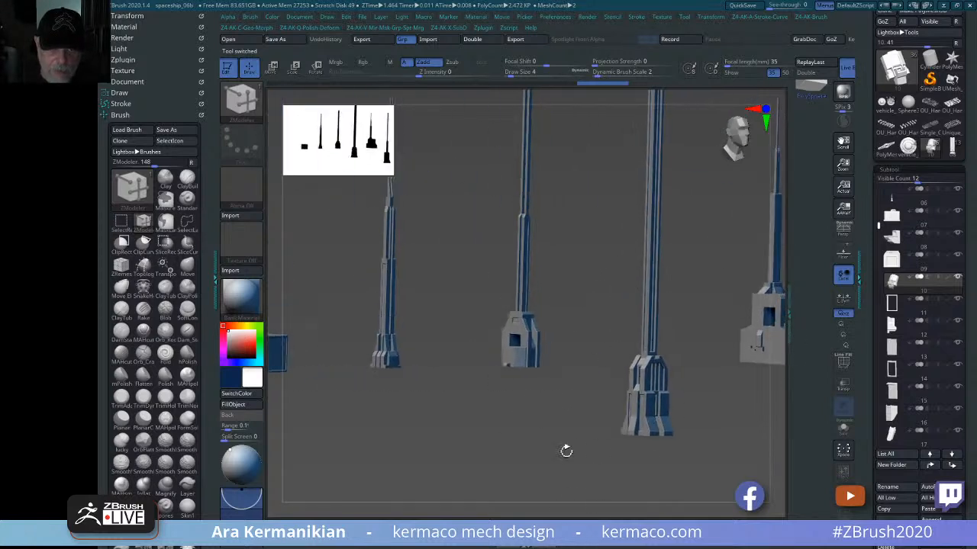
{"action": "left_click_drag", "start_coordinate": [410, 349], "coordinate": [495, 408]}
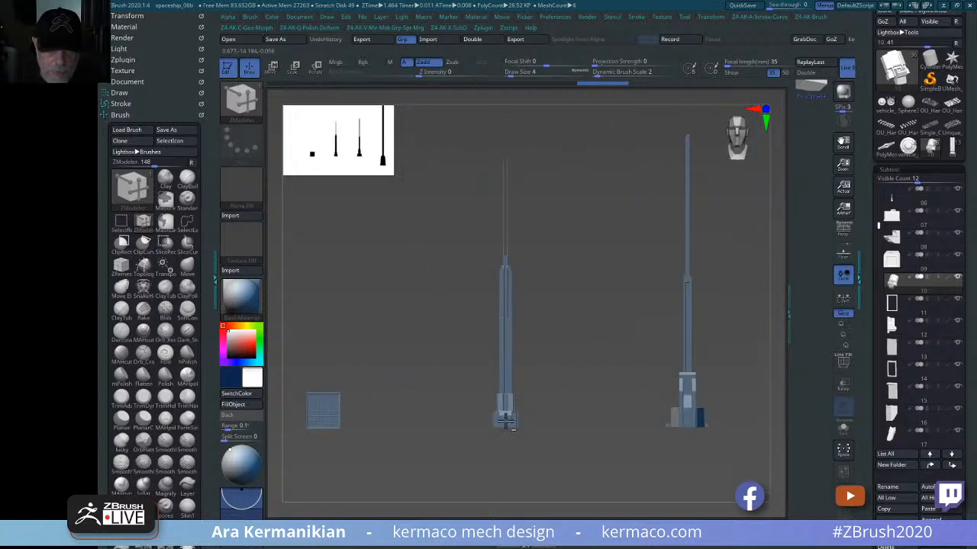
- Copy the antenna nearest the square block, subtool 02, and paste it into the spaceship tool
{"action": "left_click", "coordinate": [505, 420], "text": "alt"}
{"action": "key", "text": "a"}
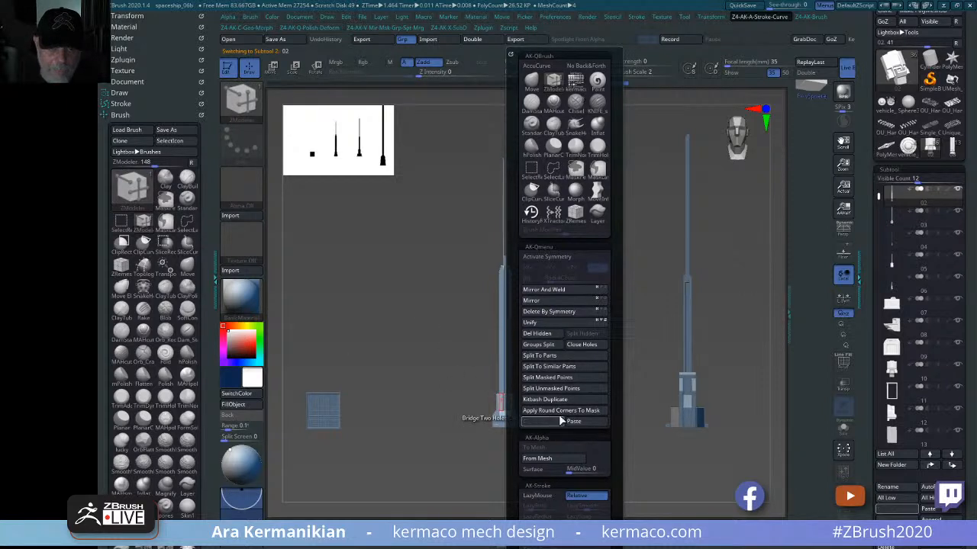
{"action": "left_click", "coordinate": [561, 421]}
{"action": "left_click", "coordinate": [892, 101]}
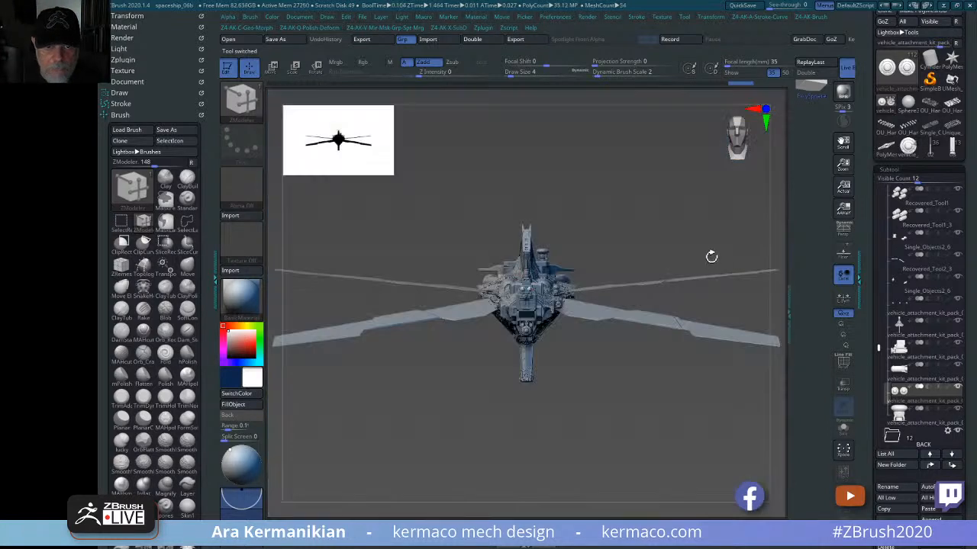
{"action": "mouse_move", "coordinate": [708, 257]}
{"action": "left_mouse_down"}
{"action": "mouse_move", "coordinate": [680, 244]}
{"action": "mouse_move", "coordinate": [697, 218]}
{"action": "mouse_move", "coordinate": [689, 198]}
{"action": "mouse_move", "coordinate": [634, 213]}
{"action": "mouse_move", "coordinate": [628, 227]}
{"action": "left_mouse_up"}
{"action": "key", "text": "space"}
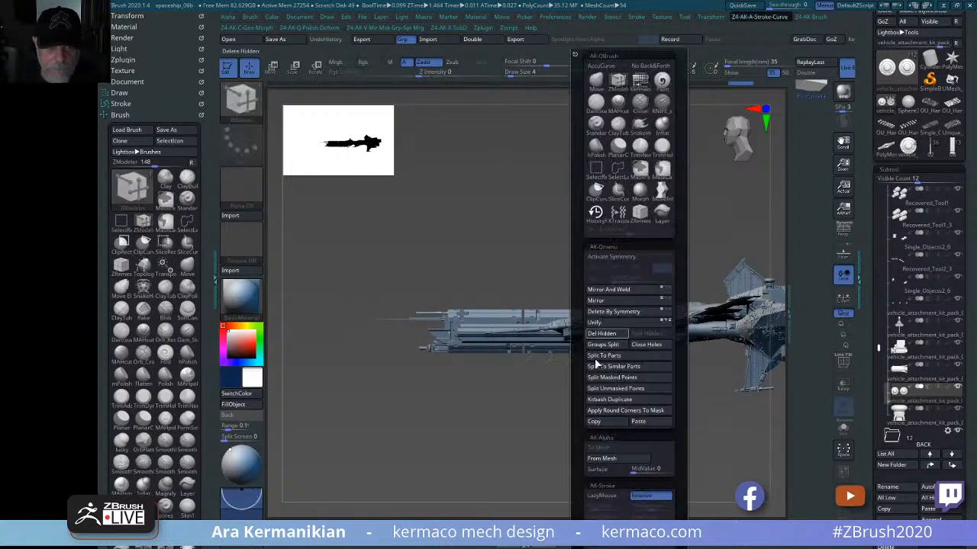
{"action": "left_click", "coordinate": [654, 425]}
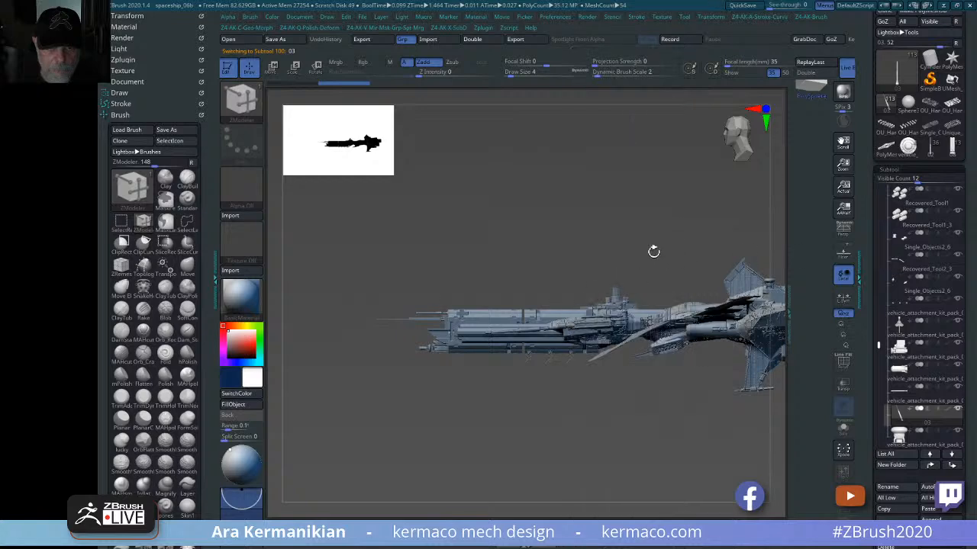
- Try to move the pasted antenna forward along the ship's length to the bow
{"action": "key", "text": "w"}
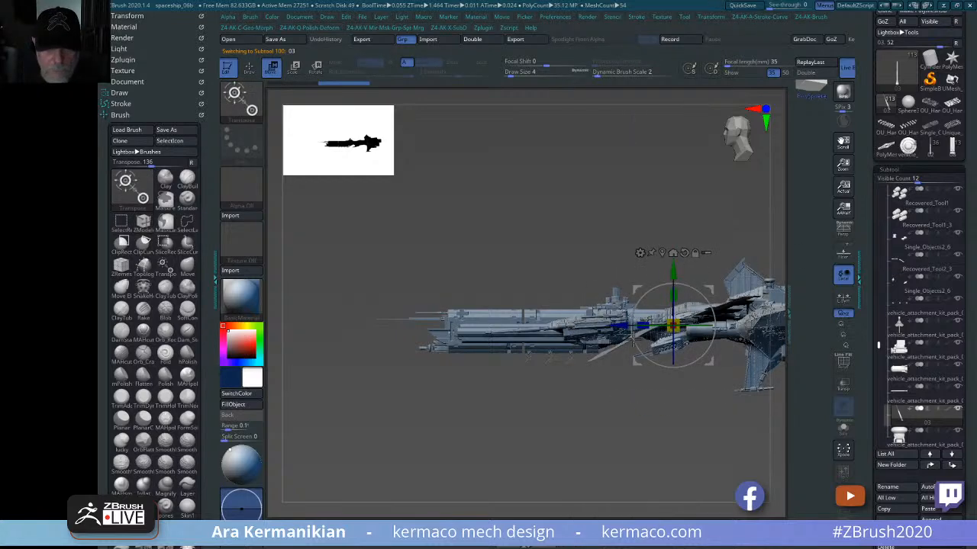
{"action": "left_click_drag", "start_coordinate": [633, 340], "coordinate": [341, 305]}
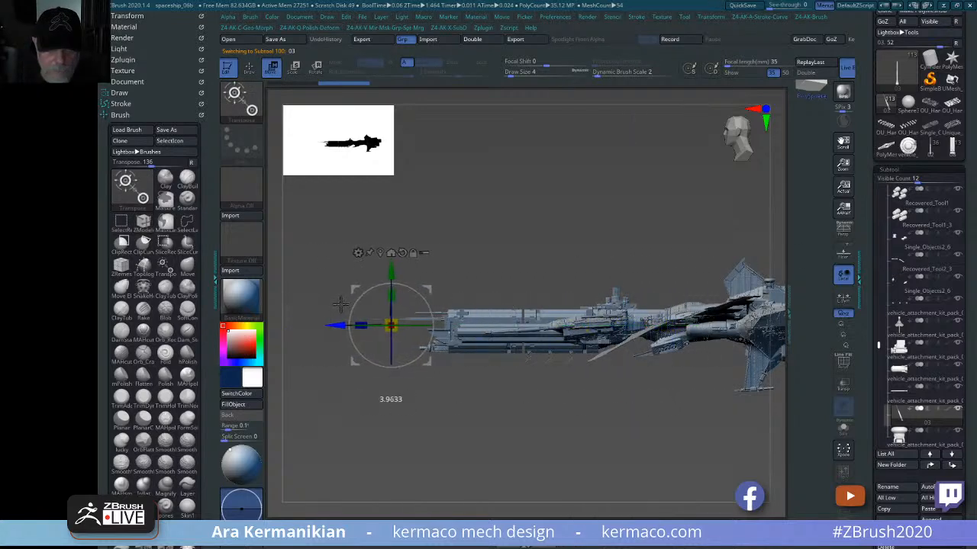
{"action": "left_click_drag", "start_coordinate": [565, 263], "coordinate": [586, 252], "text": "alt"}
{"action": "key", "text": "a"}
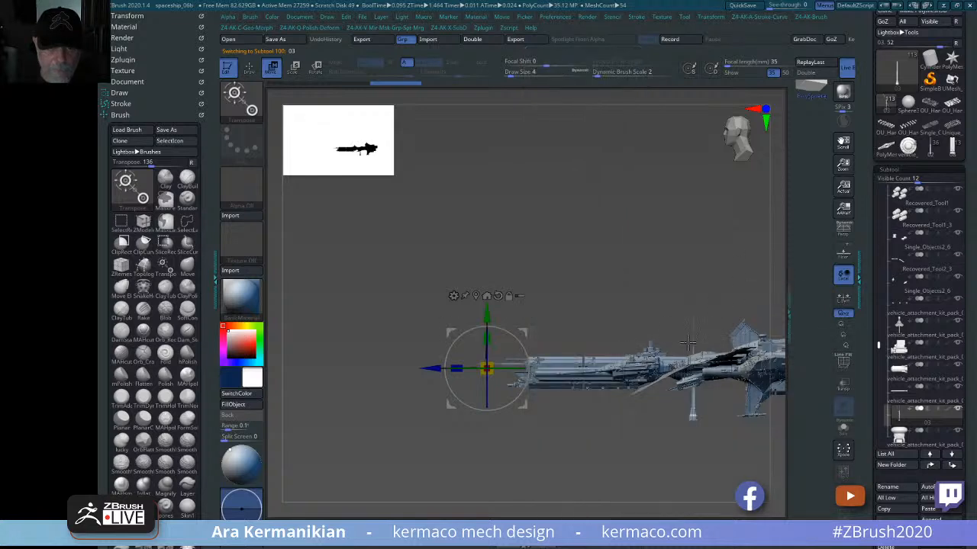
- Rotate the upright antenna 90 degrees about its own centre to point forward, and position it low ahead of the bow
{"action": "left_click", "coordinate": [477, 295]}
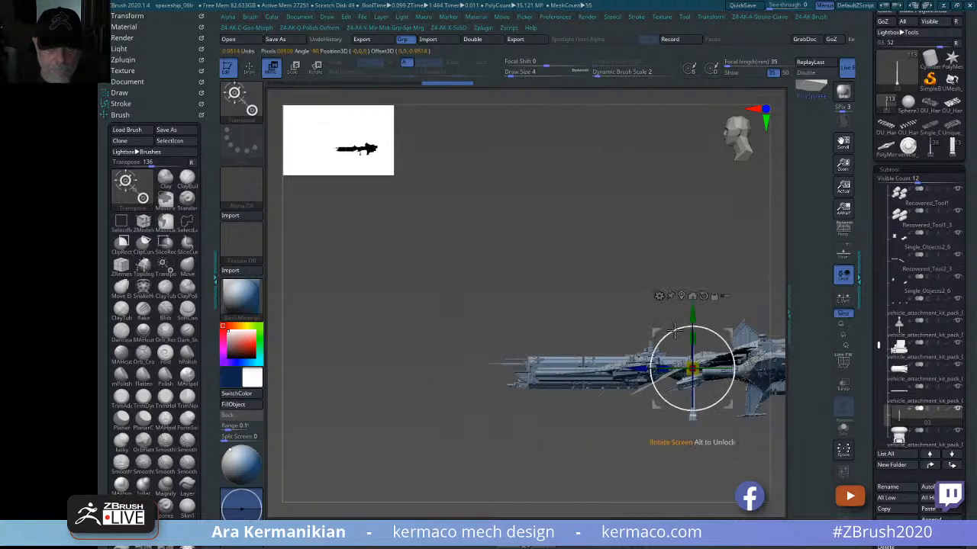
{"action": "mouse_move", "coordinate": [688, 326]}
{"action": "left_mouse_down"}
{"action": "mouse_move", "coordinate": [625, 315]}
{"action": "mouse_move", "coordinate": [593, 323]}
{"action": "mouse_move", "coordinate": [656, 319]}
{"action": "mouse_move", "coordinate": [721, 336]}
{"action": "left_mouse_up"}
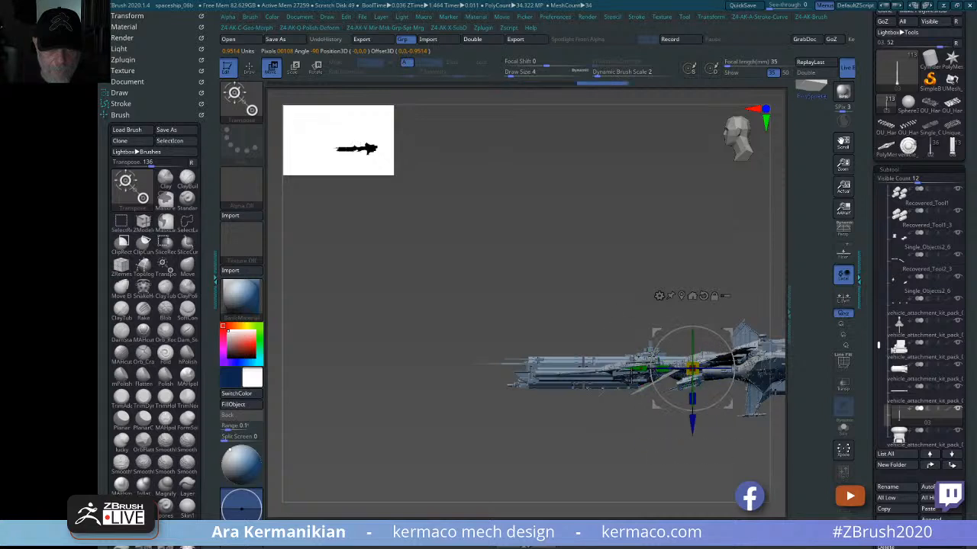
{"action": "left_click_drag", "start_coordinate": [600, 370], "coordinate": [452, 370]}
{"action": "left_click_drag", "start_coordinate": [576, 278], "coordinate": [720, 257], "text": "shift"}
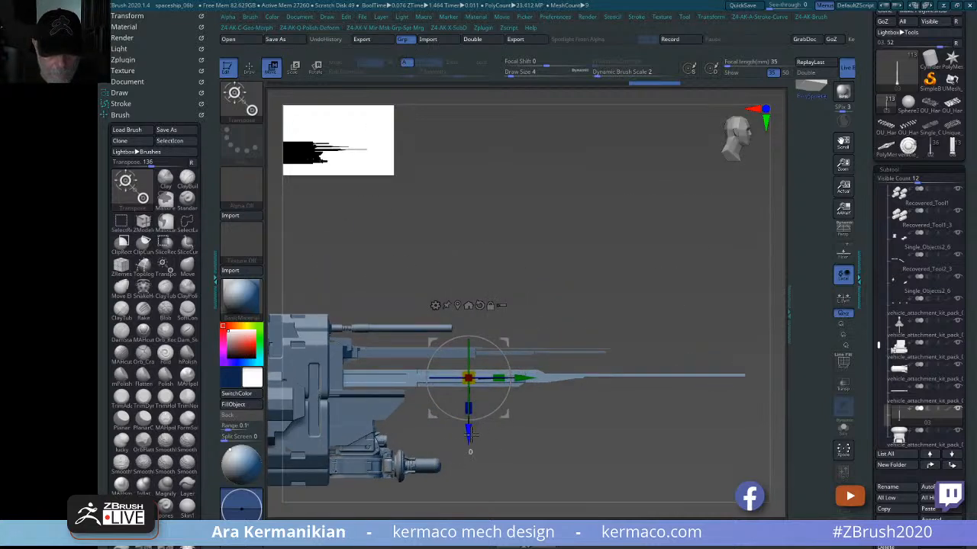
{"action": "left_click_drag", "start_coordinate": [470, 433], "coordinate": [470, 465]}
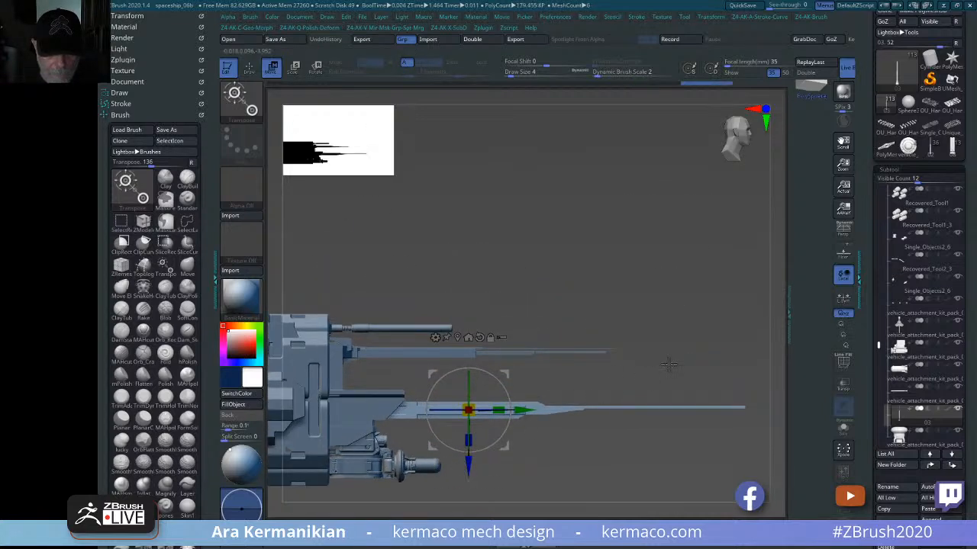
- Scale the antenna down uniformly and slide it back about 0.05 toward the hull
{"action": "left_click_drag", "start_coordinate": [669, 365], "coordinate": [694, 418]}
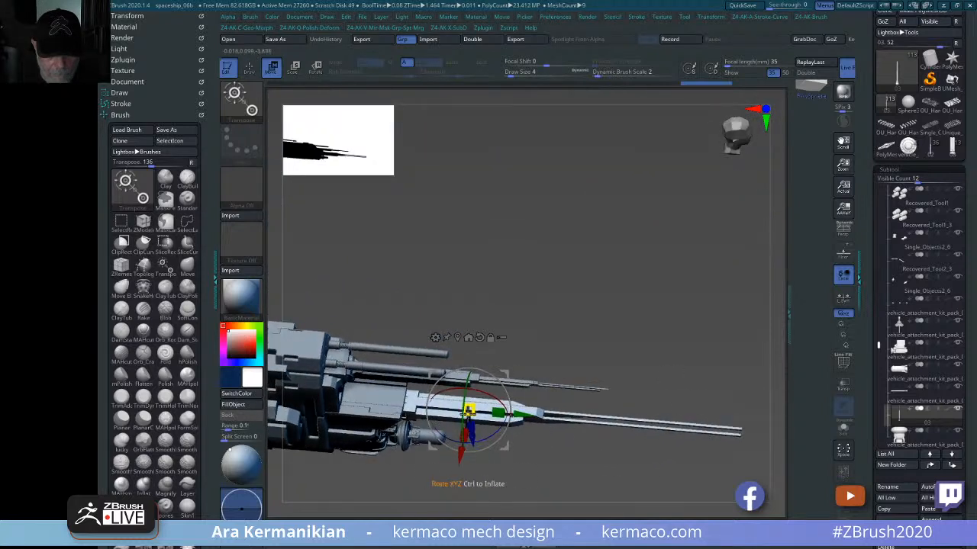
{"action": "left_click_drag", "start_coordinate": [474, 405], "coordinate": [451, 409]}
{"action": "left_click_drag", "start_coordinate": [525, 416], "coordinate": [508, 415]}
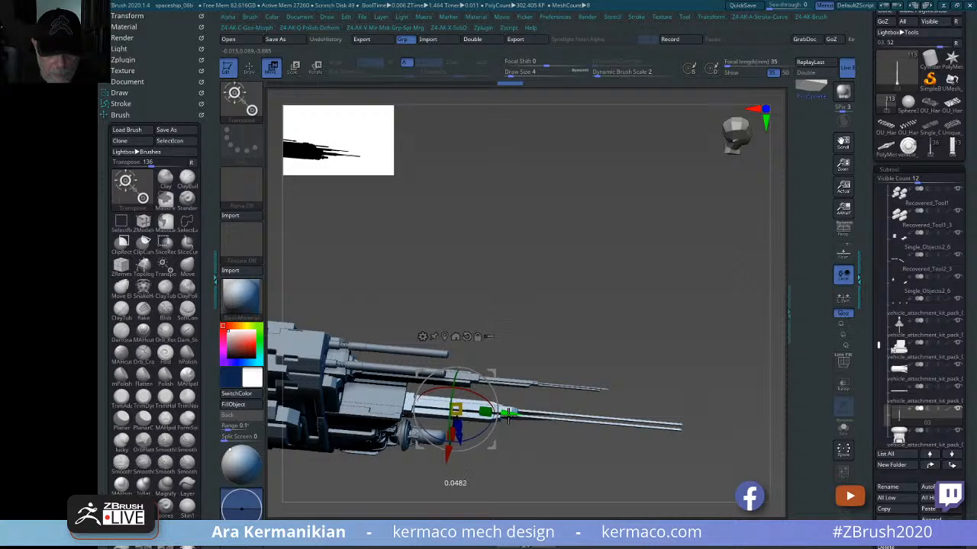
{"action": "left_click_drag", "start_coordinate": [591, 372], "coordinate": [662, 243]}
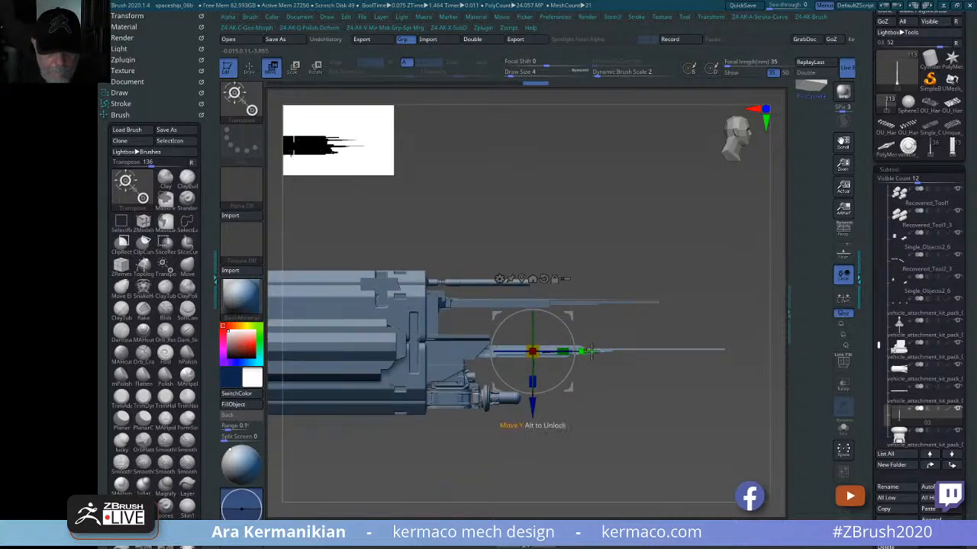
- Move the lower long spike at the front of the ship slightly toward the hull and down
{"action": "left_click_drag", "start_coordinate": [591, 350], "coordinate": [581, 350]}
{"action": "left_click_drag", "start_coordinate": [529, 405], "coordinate": [528, 410]}
{"action": "left_click_drag", "start_coordinate": [620, 433], "coordinate": [521, 440]}
{"action": "key", "text": "q"}
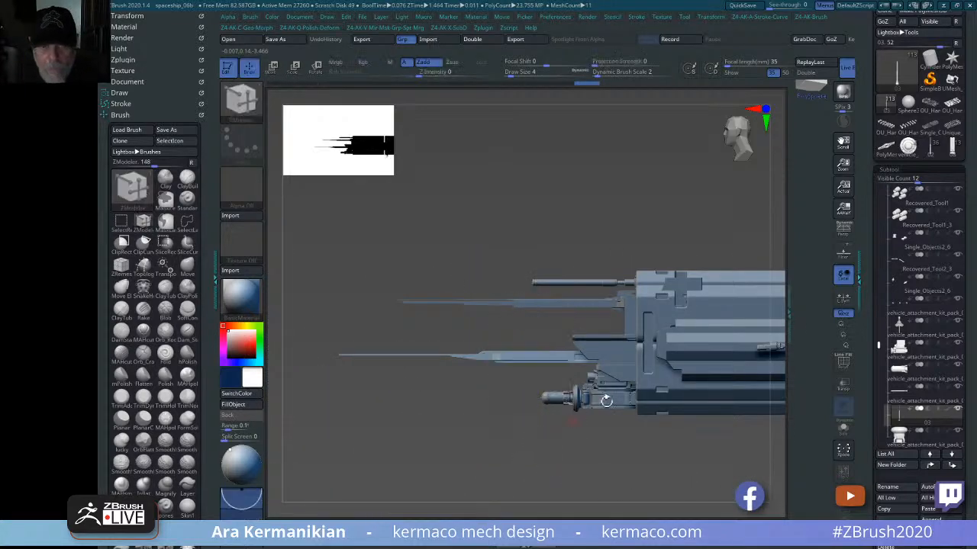
- Duplicate the lower front spike straight above the ship and split the masked points so the copy becomes its own subtool
{"action": "left_click_drag", "start_coordinate": [662, 206], "coordinate": [720, 315]}
{"action": "left_click_drag", "start_coordinate": [719, 276], "coordinate": [658, 425]}
{"action": "left_click_drag", "start_coordinate": [670, 425], "coordinate": [676, 331]}
{"action": "key", "text": "w"}
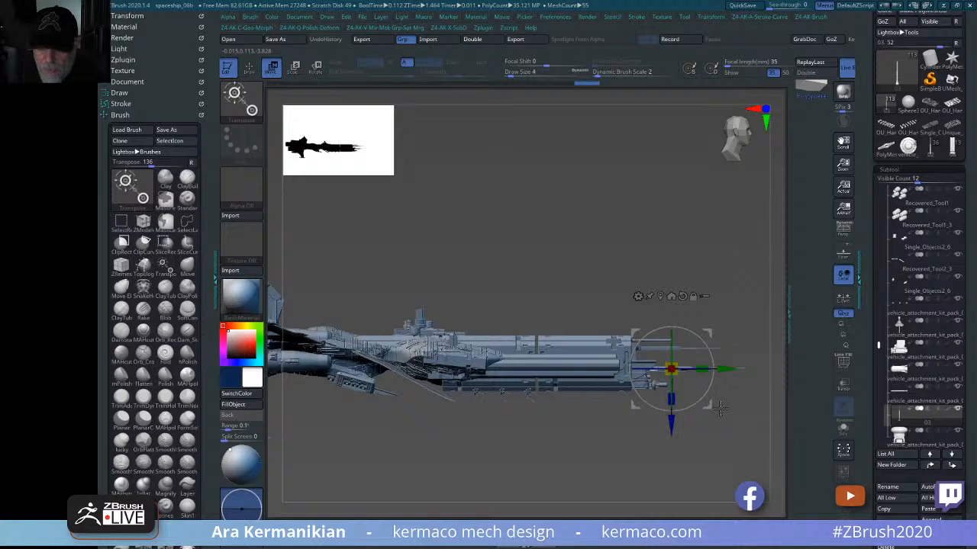
{"action": "left_click_drag", "start_coordinate": [706, 412], "coordinate": [705, 333]}
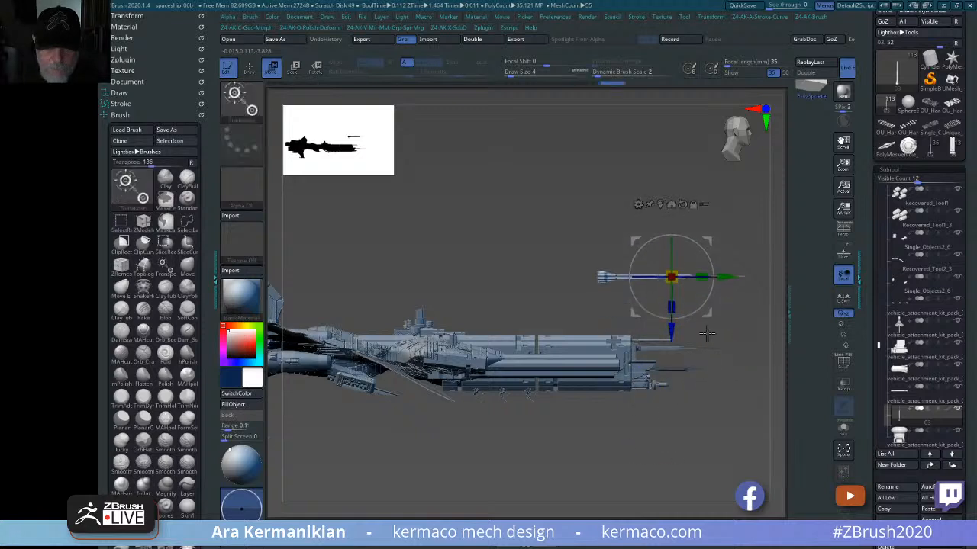
{"action": "key", "text": "ctrl+space"}
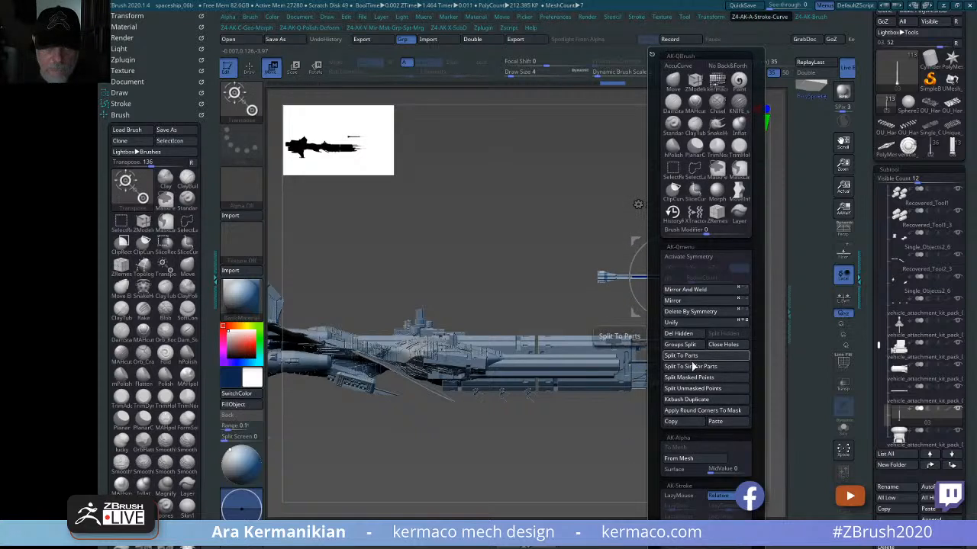
{"action": "left_click", "coordinate": [707, 378]}
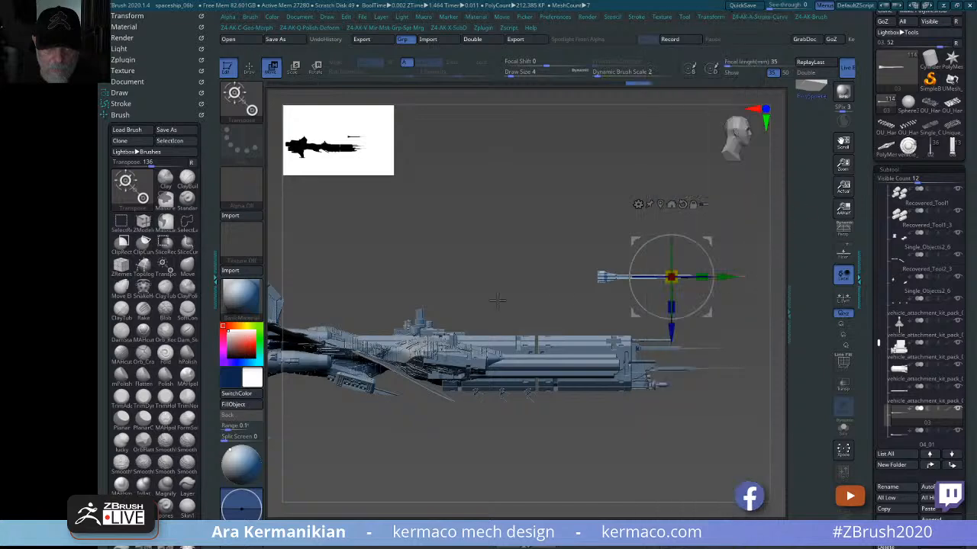
- Rotate the spike copy 90 degrees so it stands upright and shift it along the hull to above the bridge superstructure
{"action": "left_click_drag", "start_coordinate": [703, 251], "coordinate": [621, 219]}
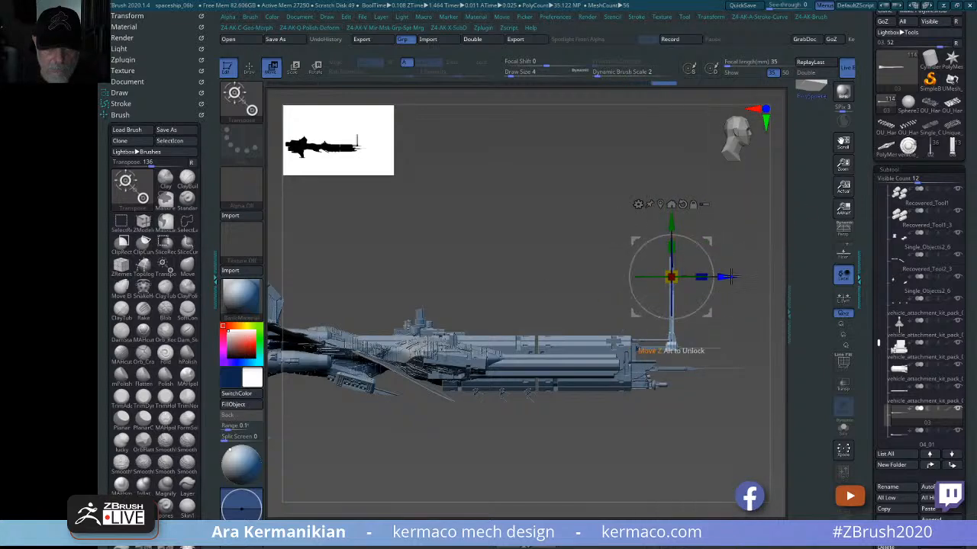
{"action": "left_click_drag", "start_coordinate": [730, 276], "coordinate": [504, 276]}
{"action": "left_click_drag", "start_coordinate": [687, 231], "coordinate": [752, 378], "text": "alt"}
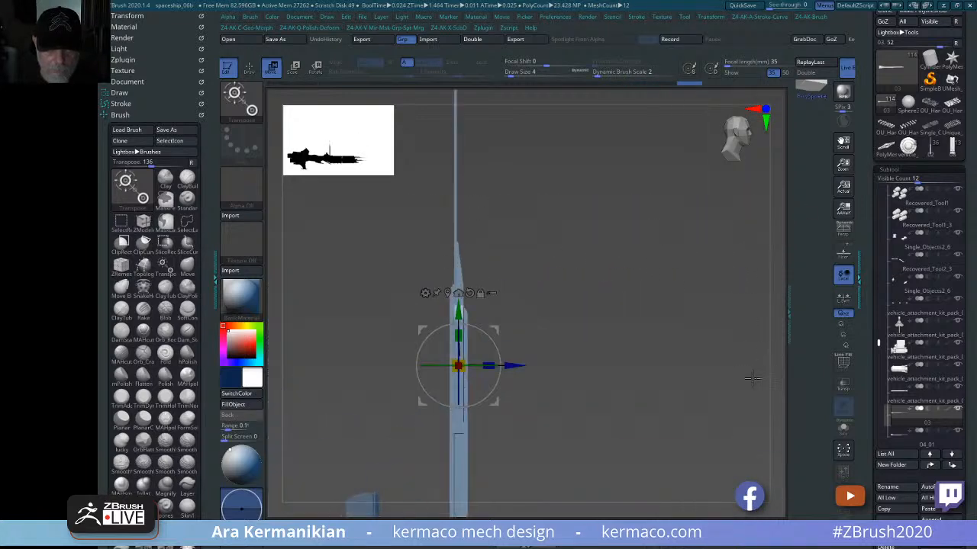
{"action": "left_click_drag", "start_coordinate": [639, 339], "coordinate": [681, 248], "text": "alt"}
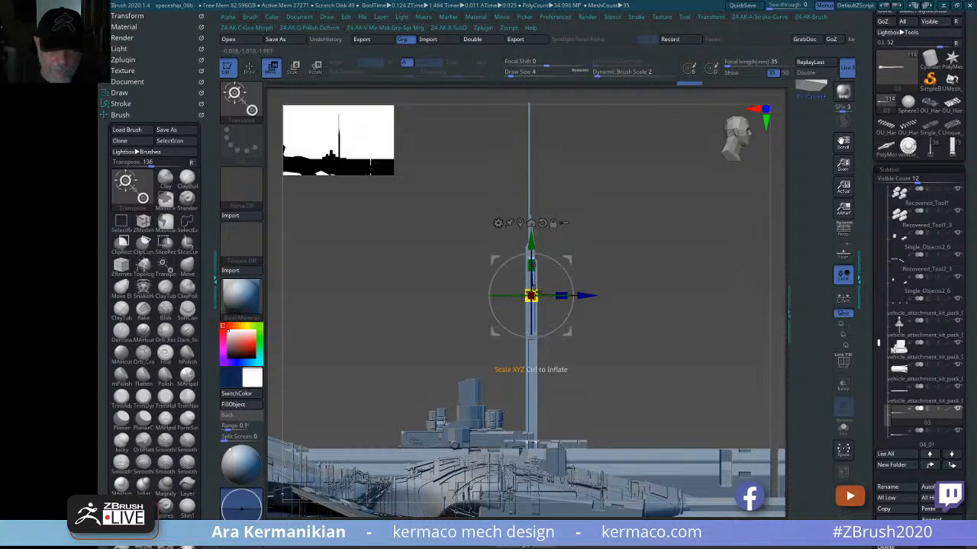
- Scale the upright spike down to antenna size and lower it onto the round base beside the tall bridge tower
{"action": "left_click_drag", "start_coordinate": [531, 295], "coordinate": [477, 334]}
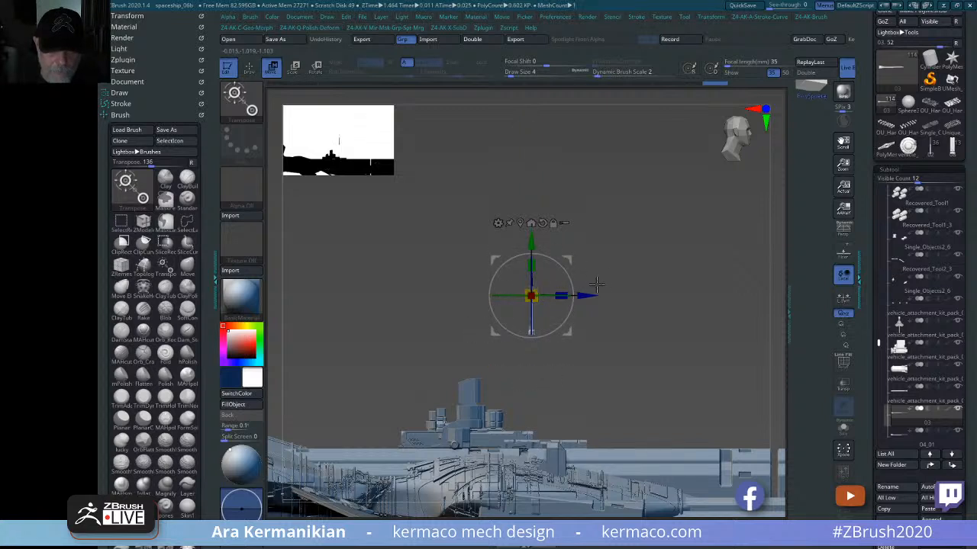
{"action": "left_click_drag", "start_coordinate": [586, 294], "coordinate": [525, 295]}
{"action": "left_click_drag", "start_coordinate": [463, 248], "coordinate": [463, 345]}
{"action": "left_click_drag", "start_coordinate": [537, 399], "coordinate": [568, 399]}
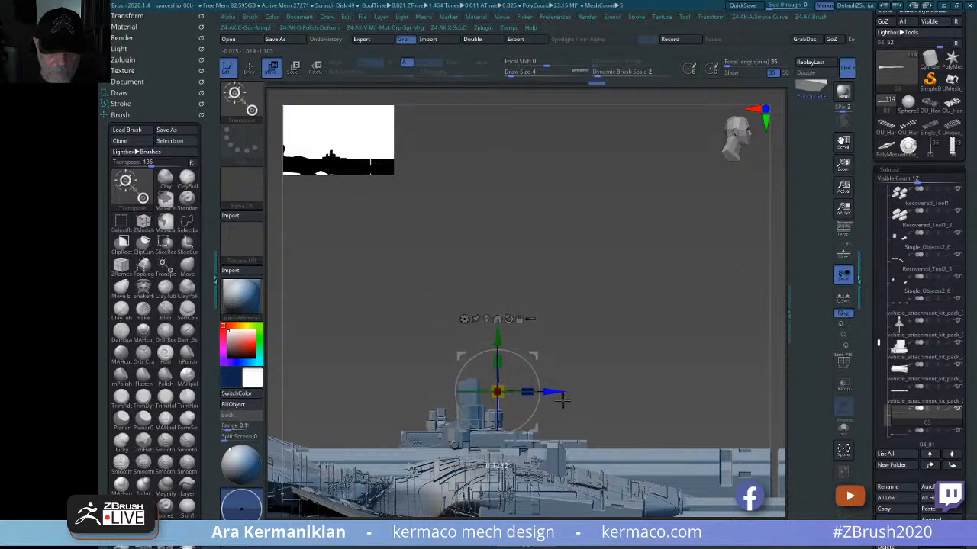
{"action": "left_click_drag", "start_coordinate": [495, 335], "coordinate": [495, 319]}
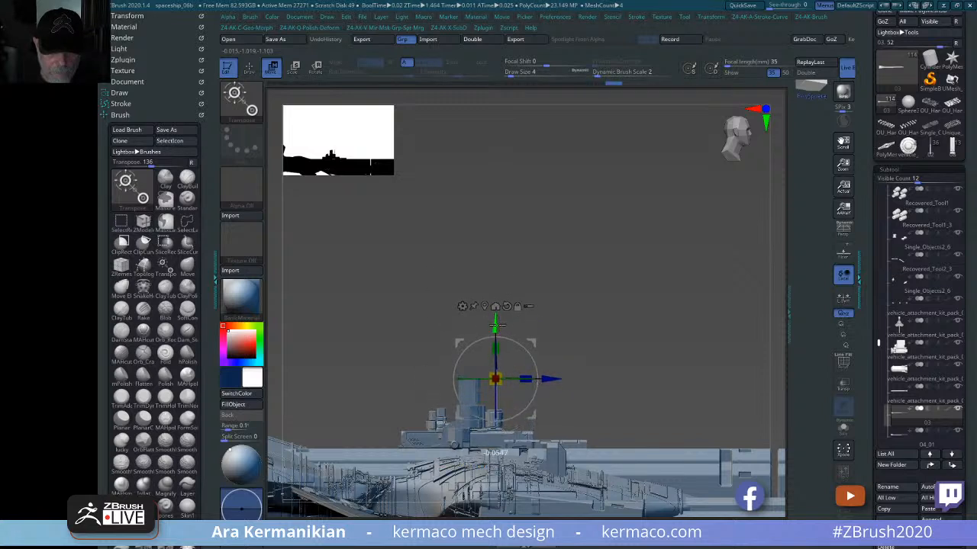
- Fine-tune the antenna's position lengthwise so it stands centred on its round base
{"action": "key", "text": "q"}
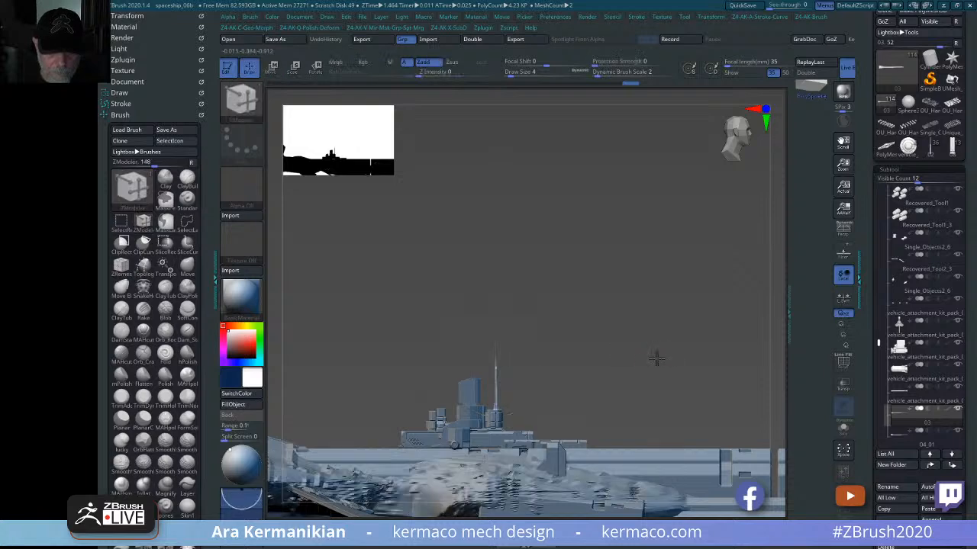
{"action": "left_click_drag", "start_coordinate": [657, 358], "coordinate": [584, 359]}
{"action": "left_click_drag", "start_coordinate": [652, 282], "coordinate": [575, 342]}
{"action": "key", "text": "w"}
{"action": "left_click_drag", "start_coordinate": [594, 292], "coordinate": [588, 291]}
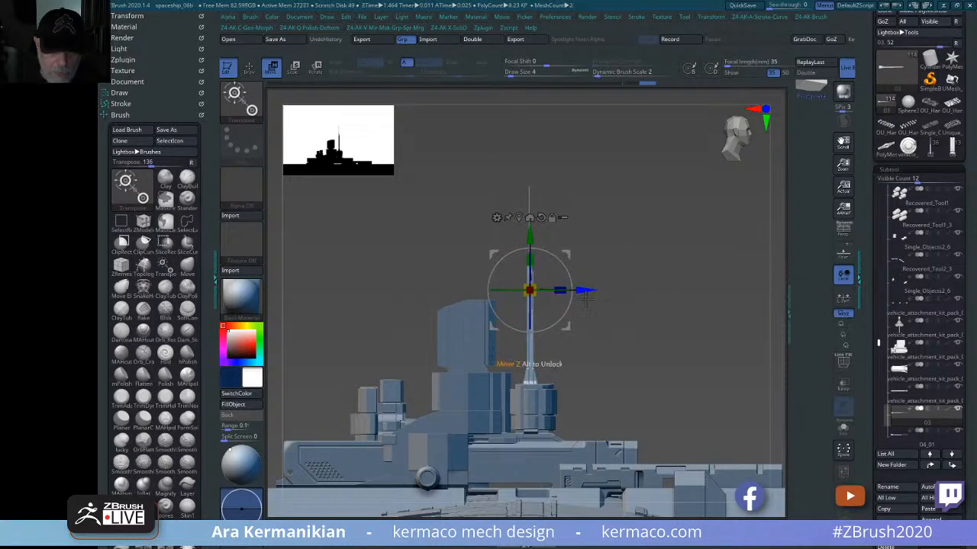
{"action": "left_click_drag", "start_coordinate": [683, 354], "coordinate": [650, 341], "text": "alt"}
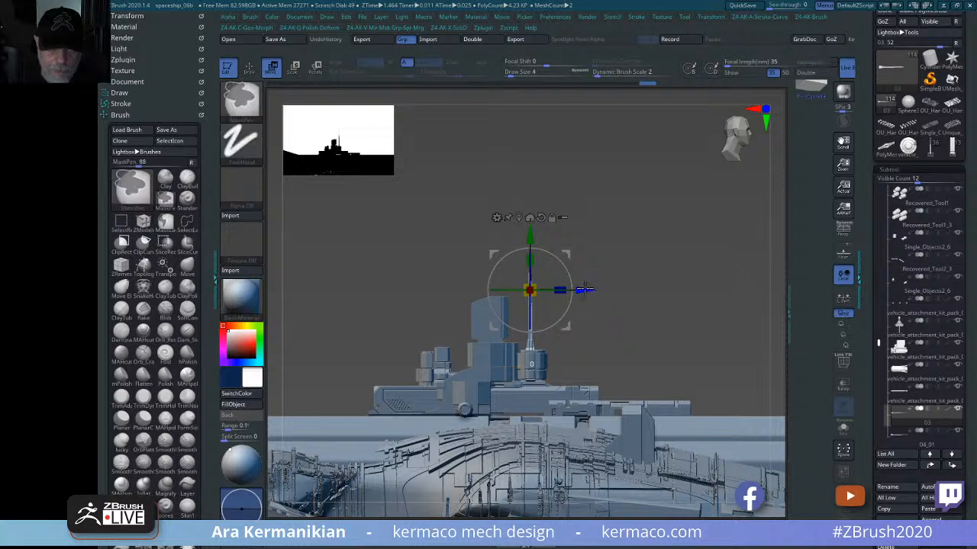
- Duplicate the antenna to the small tower on the other side of the bridge, scale the copy to about 0.63 and seat it there
{"action": "left_click_drag", "start_coordinate": [586, 290], "coordinate": [496, 290], "text": "ctrl"}
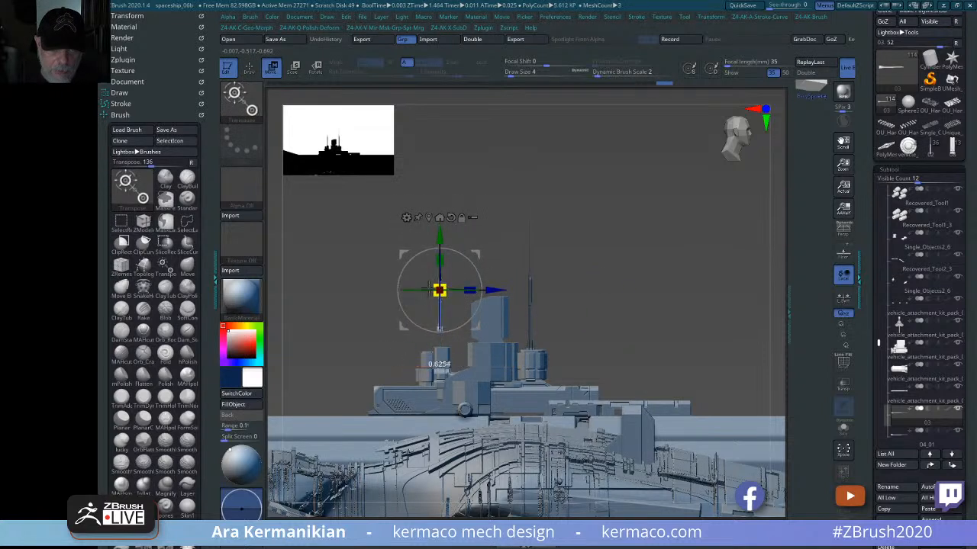
{"action": "left_click_drag", "start_coordinate": [438, 239], "coordinate": [428, 269]}
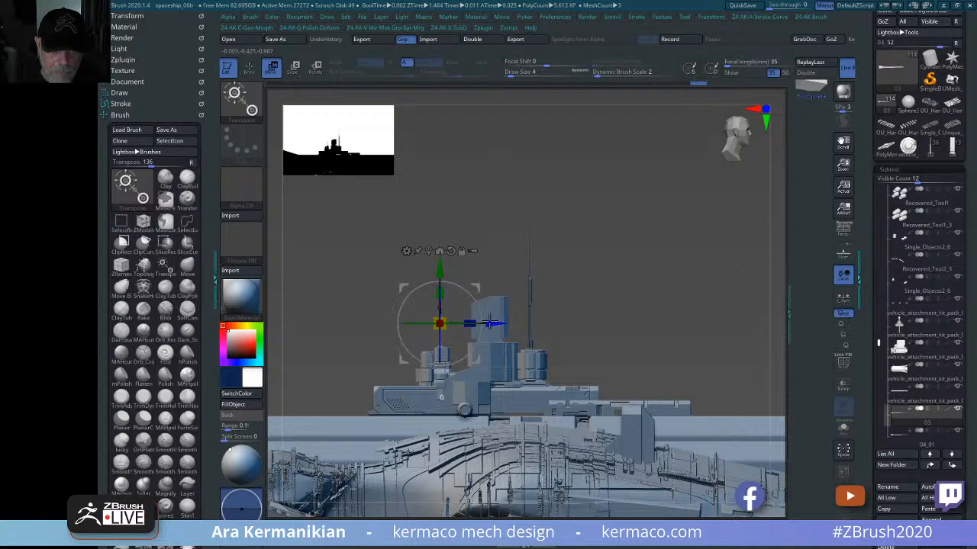
{"action": "left_click_drag", "start_coordinate": [490, 322], "coordinate": [479, 323]}
{"action": "left_click_drag", "start_coordinate": [430, 269], "coordinate": [433, 275]}
{"action": "key", "text": "q"}
{"action": "mouse_move", "coordinate": [694, 309]}
{"action": "left_mouse_down"}
{"action": "mouse_move", "coordinate": [649, 317]}
{"action": "mouse_move", "coordinate": [662, 224]}
{"action": "mouse_move", "coordinate": [573, 245]}
{"action": "mouse_move", "coordinate": [569, 255]}
{"action": "mouse_move", "coordinate": [517, 254]}
{"action": "left_mouse_up"}
{"action": "left_click_drag", "start_coordinate": [564, 233], "coordinate": [555, 315]}
{"action": "left_click_drag", "start_coordinate": [591, 281], "coordinate": [613, 304]}
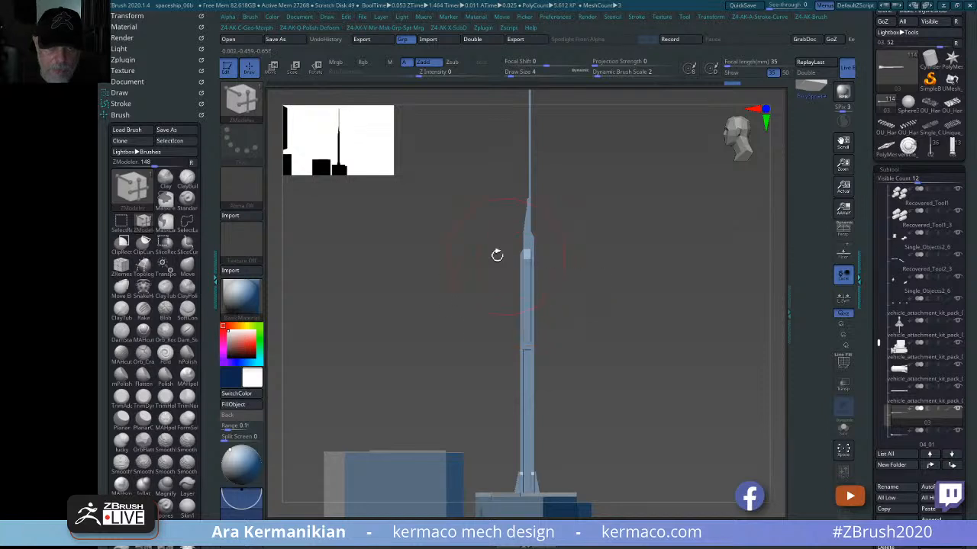
- Mask everything except the small antenna's middle section and try to thicken and shorten that section
{"action": "left_click_drag", "start_coordinate": [486, 234], "coordinate": [565, 365], "text": "ctrl"}
{"action": "left_click_drag", "start_coordinate": [668, 383], "coordinate": [663, 387], "text": "ctrl"}
{"action": "key", "text": "ctrl+z"}
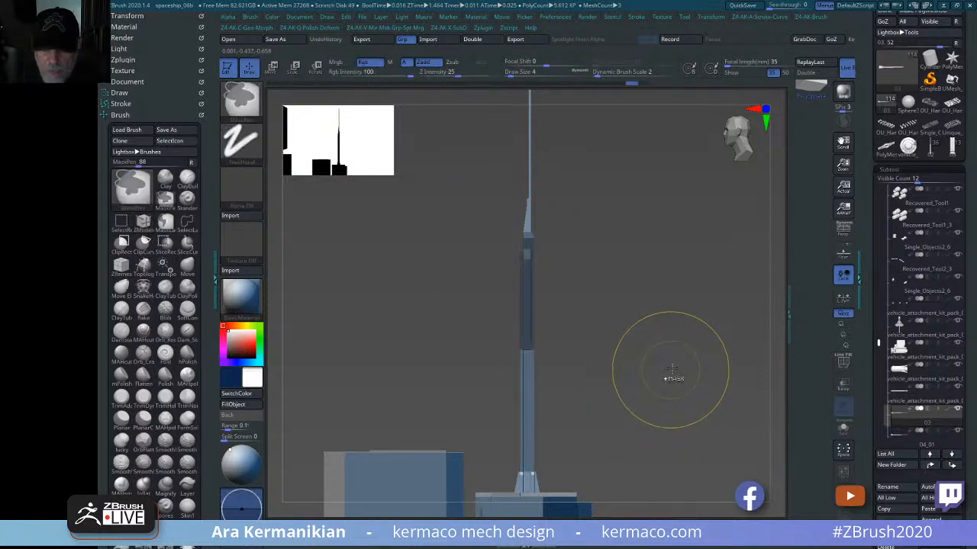
{"action": "left_click", "coordinate": [686, 375], "text": "ctrl"}
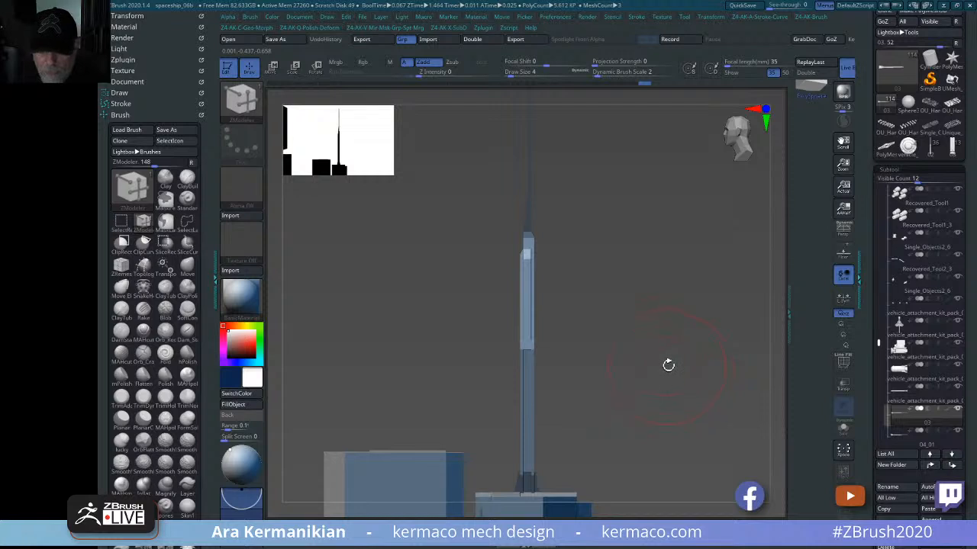
{"action": "key", "text": "w"}
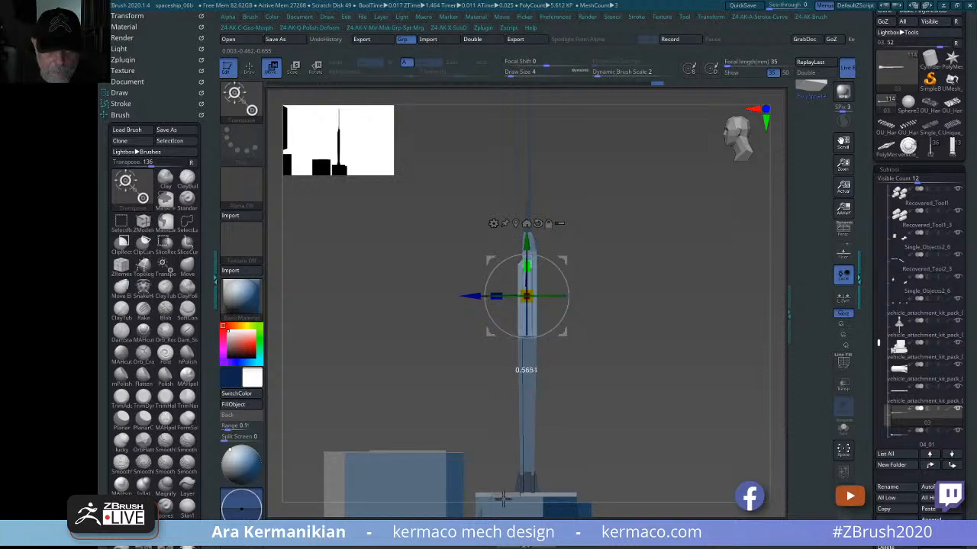
{"action": "left_click_drag", "start_coordinate": [504, 500], "coordinate": [504, 499]}
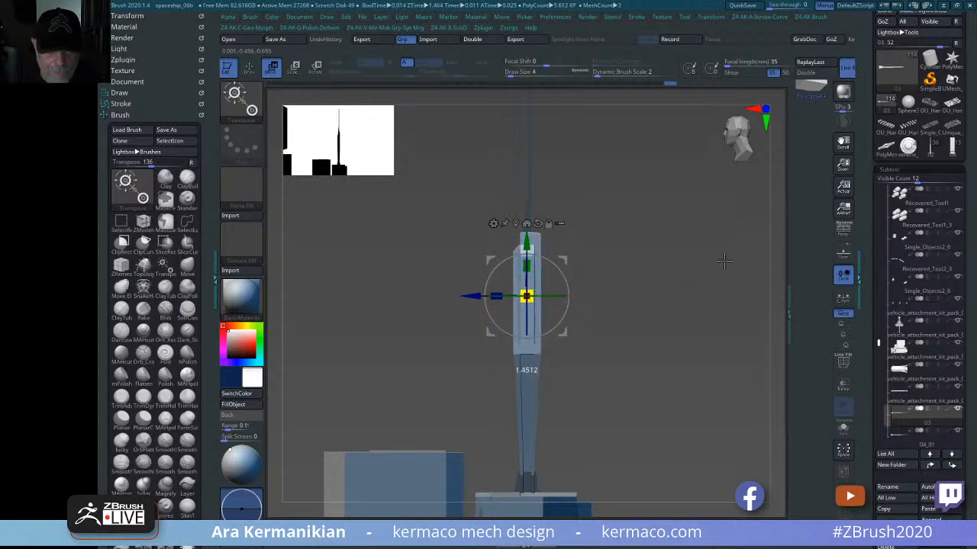
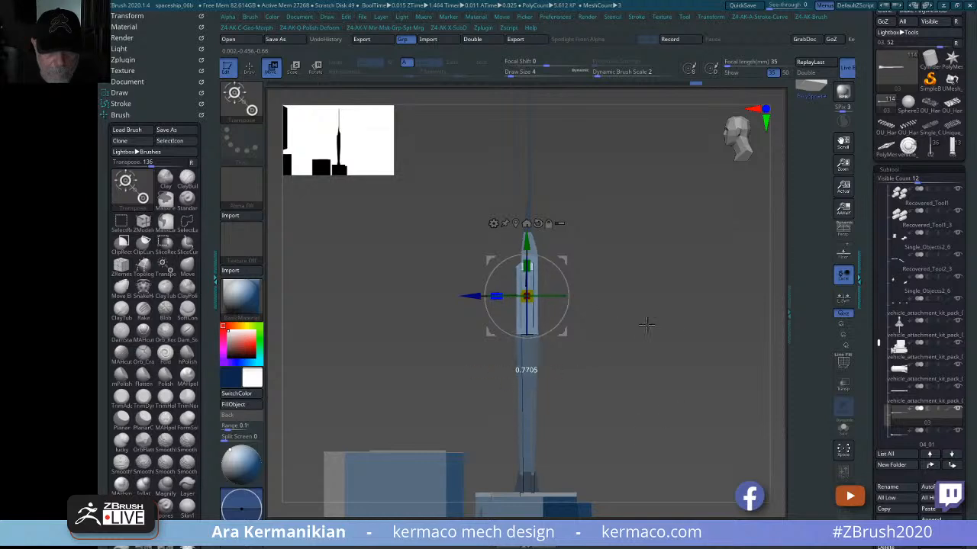
- Isolate the antenna subtool and try to shorten the unmasked middle section further and slide it down toward the base
{"action": "left_click_drag", "start_coordinate": [656, 345], "coordinate": [633, 342]}
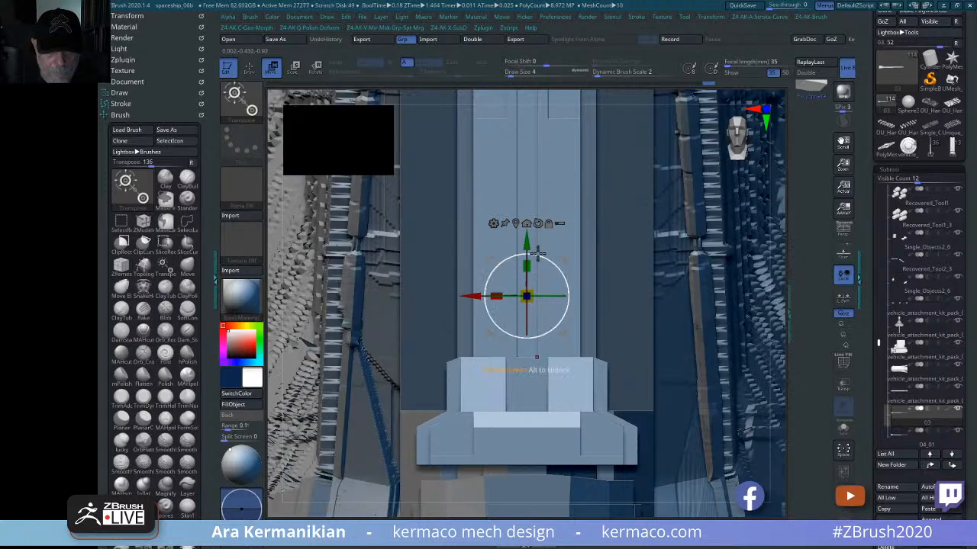
{"action": "left_click_drag", "start_coordinate": [526, 250], "coordinate": [525, 322]}
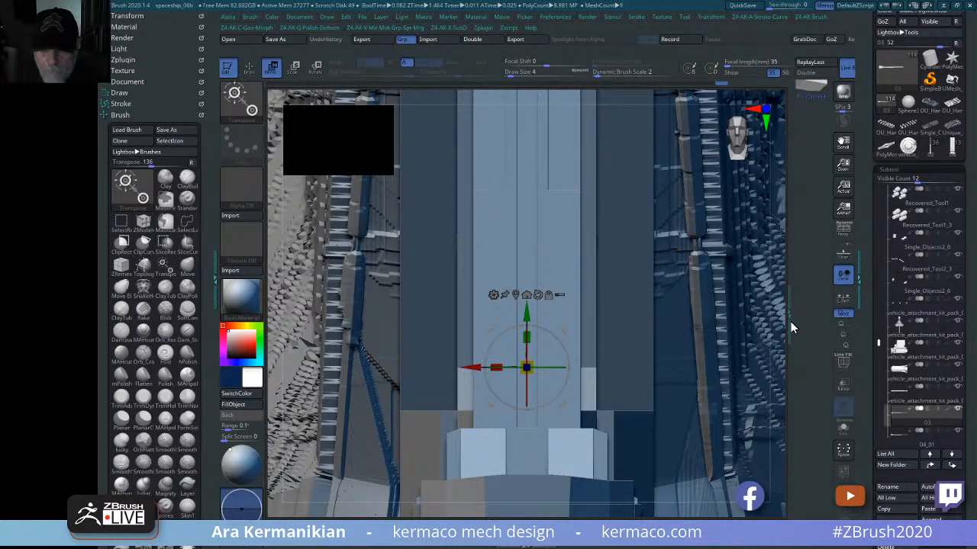
{"action": "left_click", "coordinate": [838, 433]}
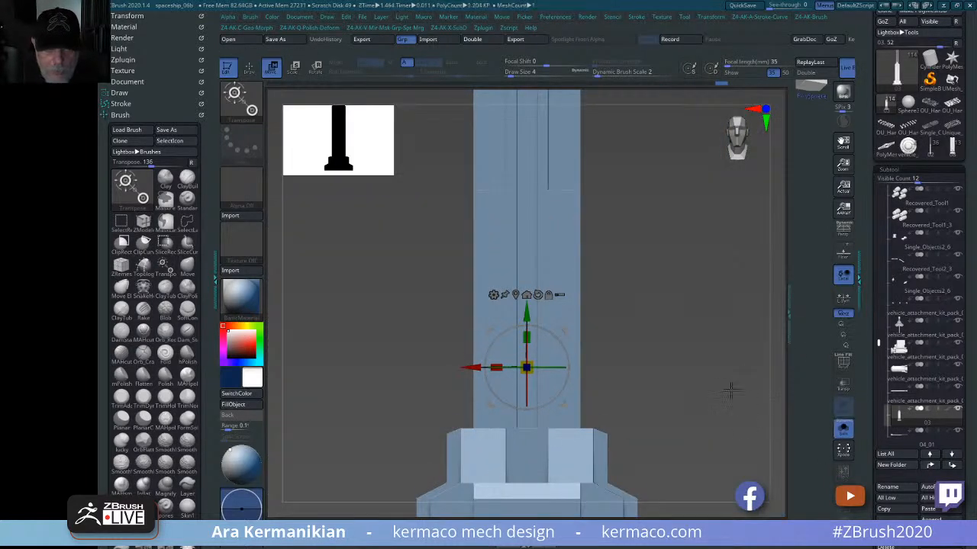
{"action": "left_click_drag", "start_coordinate": [732, 391], "coordinate": [627, 245], "text": "alt"}
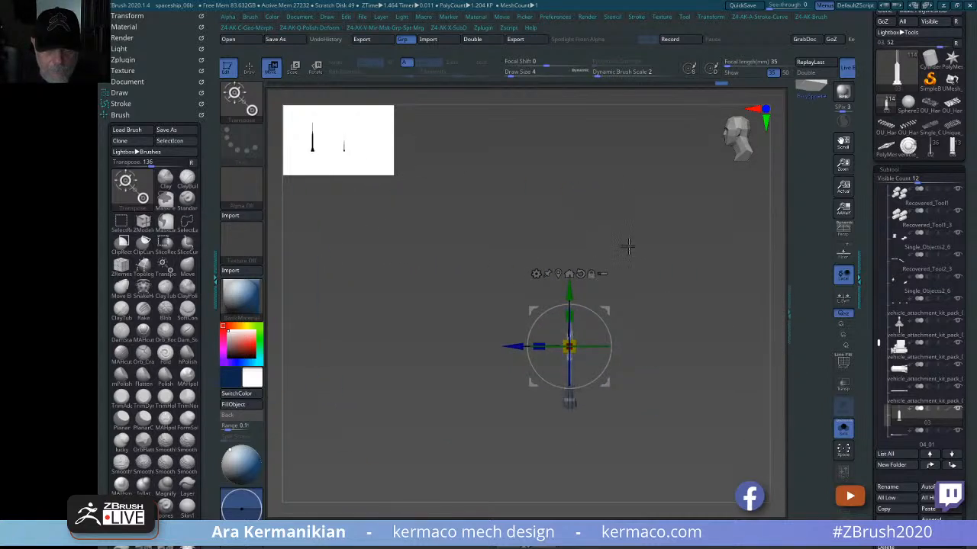
{"action": "left_click_drag", "start_coordinate": [628, 289], "coordinate": [705, 308]}
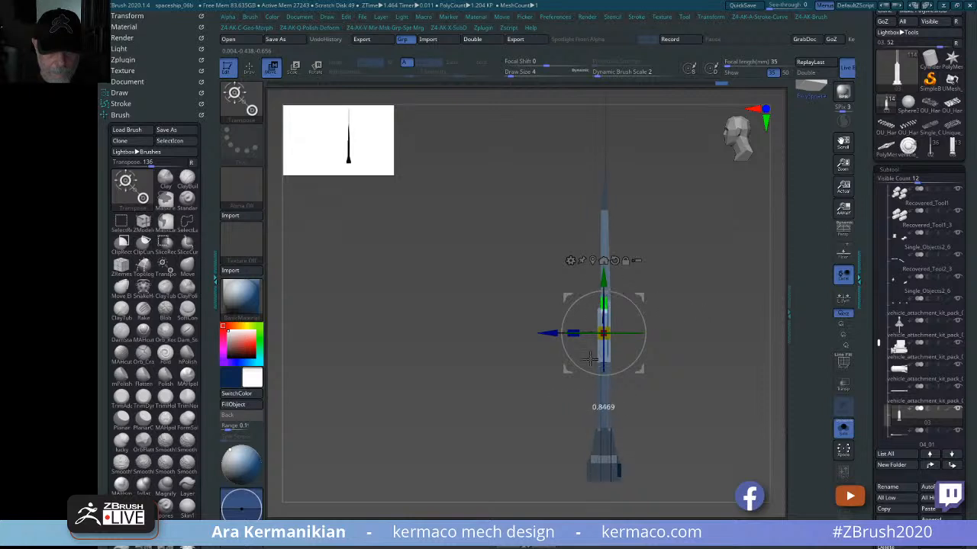
{"action": "left_click_drag", "start_coordinate": [691, 350], "coordinate": [757, 357]}
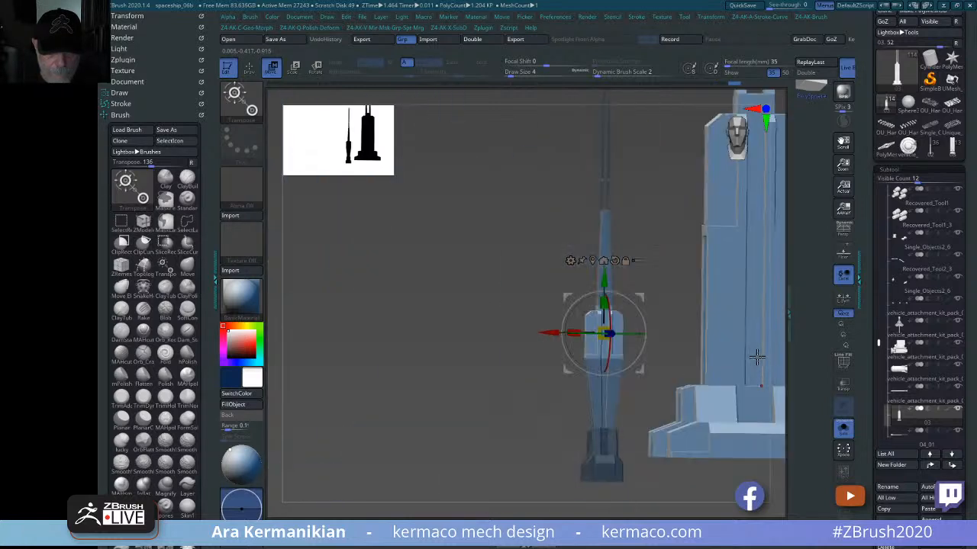
{"action": "left_click_drag", "start_coordinate": [603, 281], "coordinate": [591, 352]}
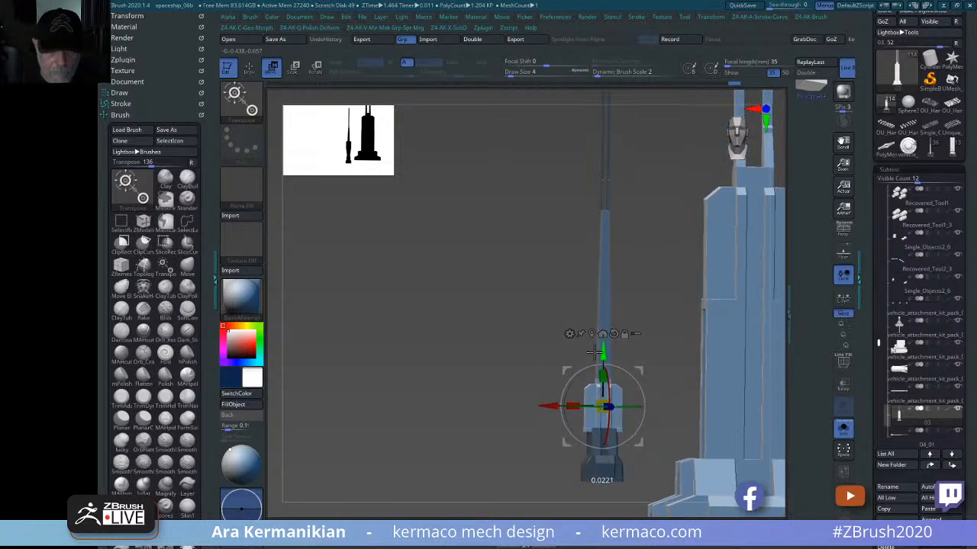
- Undo the reshaping of the small antenna's middle section, back to its plain duplicated form
{"action": "left_click_drag", "start_coordinate": [443, 347], "coordinate": [474, 326], "text": "alt"}
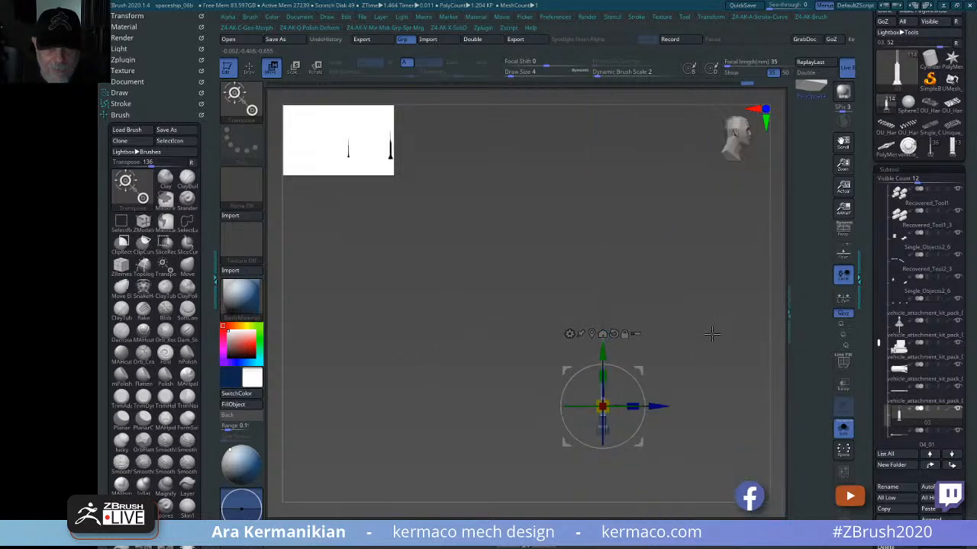
{"action": "left_click_drag", "start_coordinate": [713, 333], "coordinate": [565, 330]}
{"action": "right_click_drag", "start_coordinate": [713, 349], "coordinate": [707, 280], "text": "alt"}
{"action": "right_click_drag", "start_coordinate": [765, 323], "coordinate": [737, 322], "text": "ctrl"}
{"action": "key", "text": "ctrl+z"}
{"action": "key", "text": "ctrl+z"}
{"action": "key", "text": "ctrl+z"}
{"action": "key", "text": "ctrl+z"}
{"action": "key", "text": "ctrl+z"}
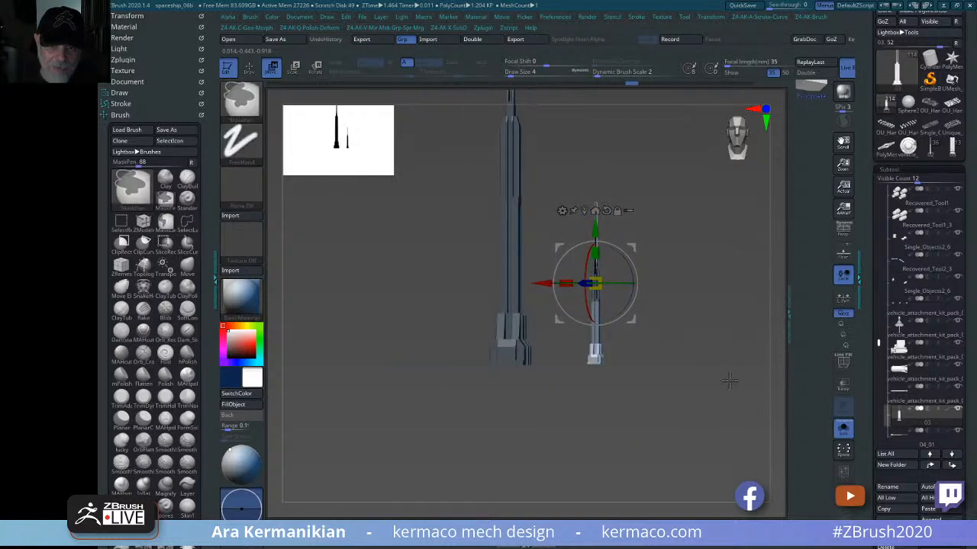
- Clear the mask on the antennas and split the mesh to parts so each antenna is a separate subtool
{"action": "mouse_move", "coordinate": [730, 380]}
{"action": "left_mouse_down"}
{"action": "mouse_move", "coordinate": [704, 366]}
{"action": "mouse_move", "coordinate": [819, 402]}
{"action": "left_mouse_up"}
{"action": "right_click_drag", "start_coordinate": [672, 390], "coordinate": [711, 405], "text": "alt"}
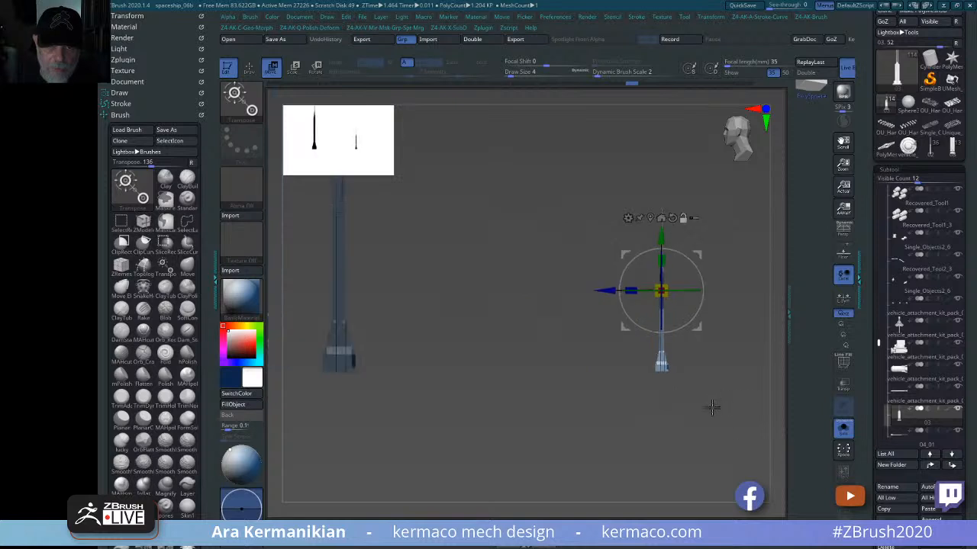
{"action": "left_click_drag", "start_coordinate": [599, 422], "coordinate": [657, 481], "text": "ctrl"}
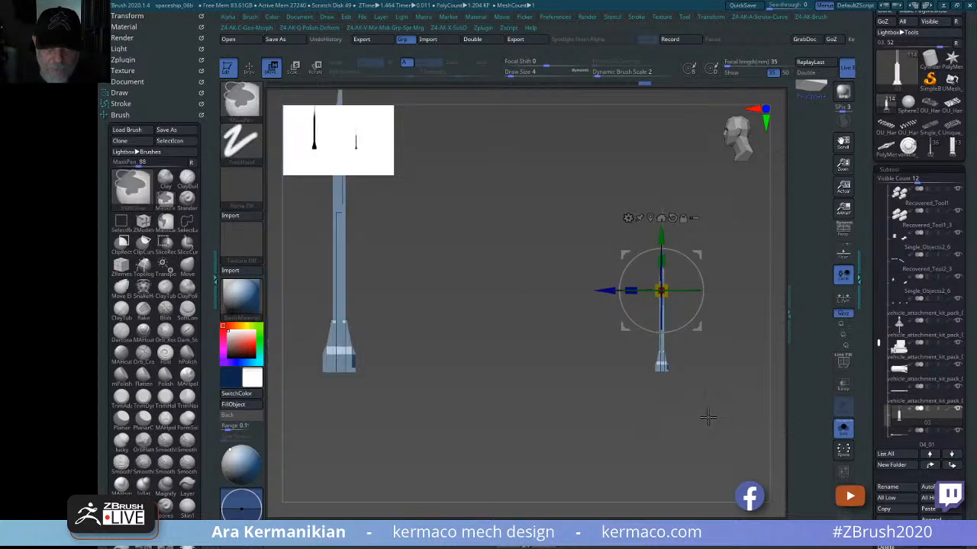
{"action": "key", "text": "ctrl+a"}
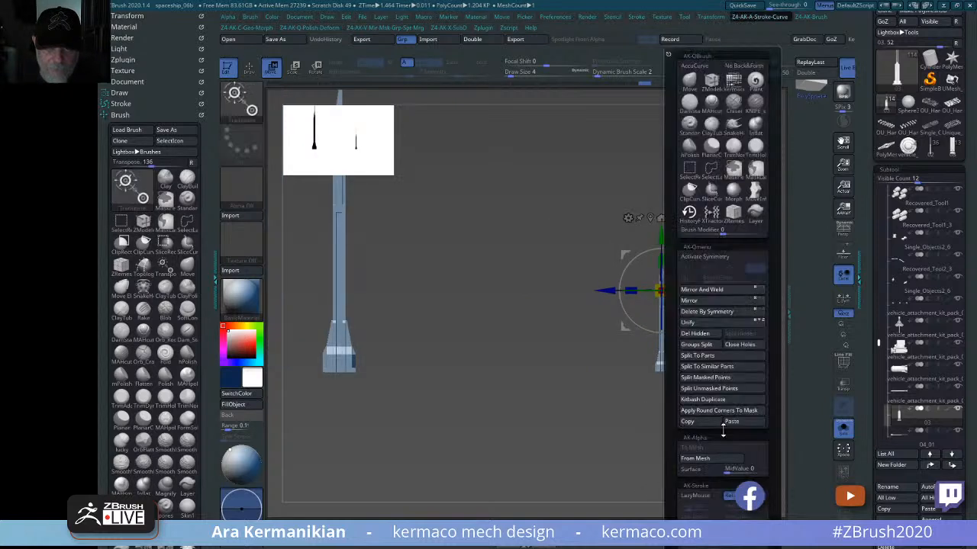
{"action": "left_click", "coordinate": [716, 356]}
{"action": "left_click", "coordinate": [679, 375]}
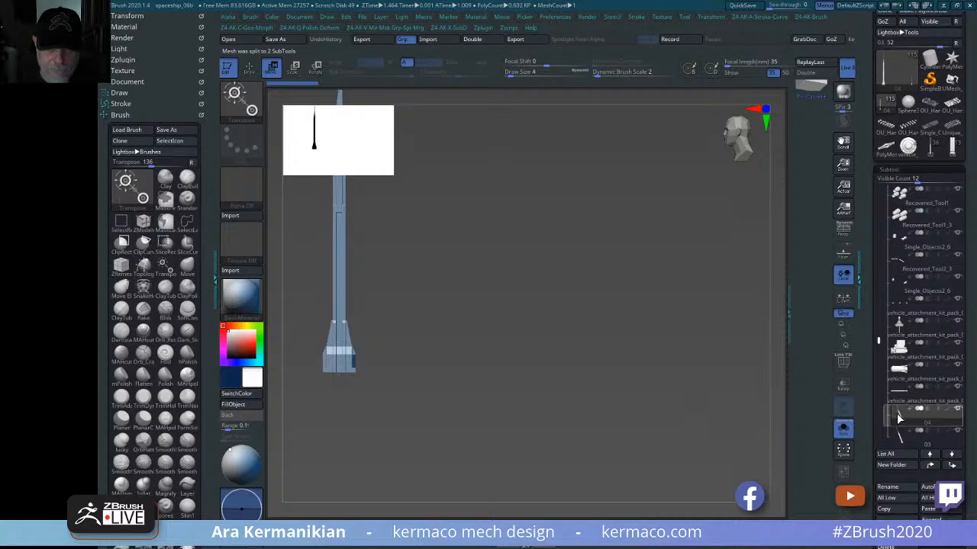
- Select the small antenna's subtool 03 on the bridge superstructure and isolate it, framed in the view
{"action": "left_click_drag", "start_coordinate": [639, 373], "coordinate": [817, 374]}
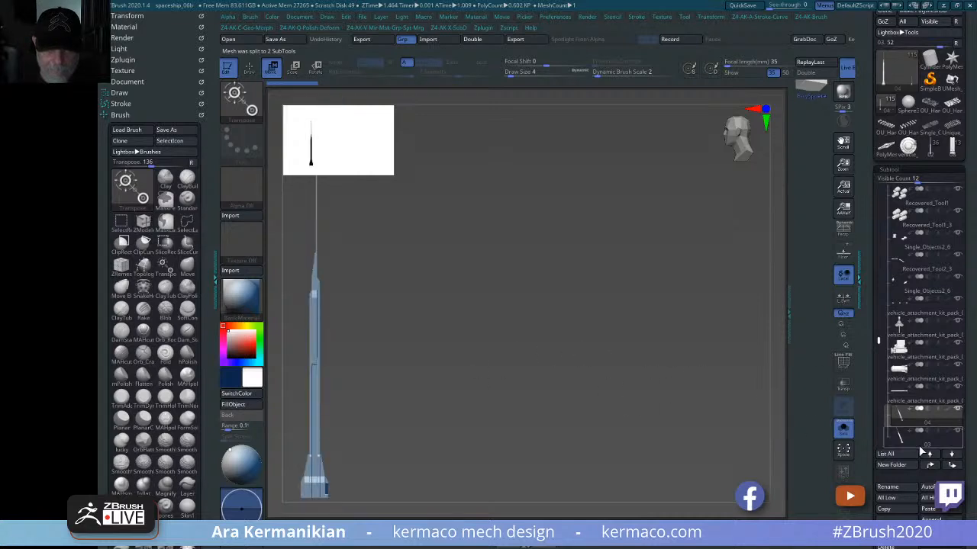
{"action": "left_click_drag", "start_coordinate": [676, 405], "coordinate": [652, 248]}
{"action": "left_click_drag", "start_coordinate": [705, 228], "coordinate": [722, 246]}
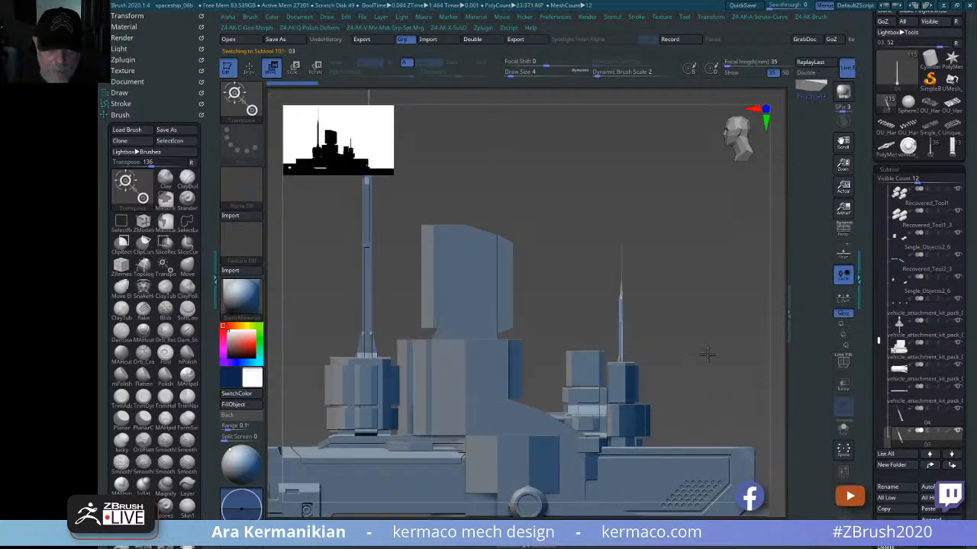
{"action": "left_click_drag", "start_coordinate": [718, 344], "coordinate": [226, 287]}
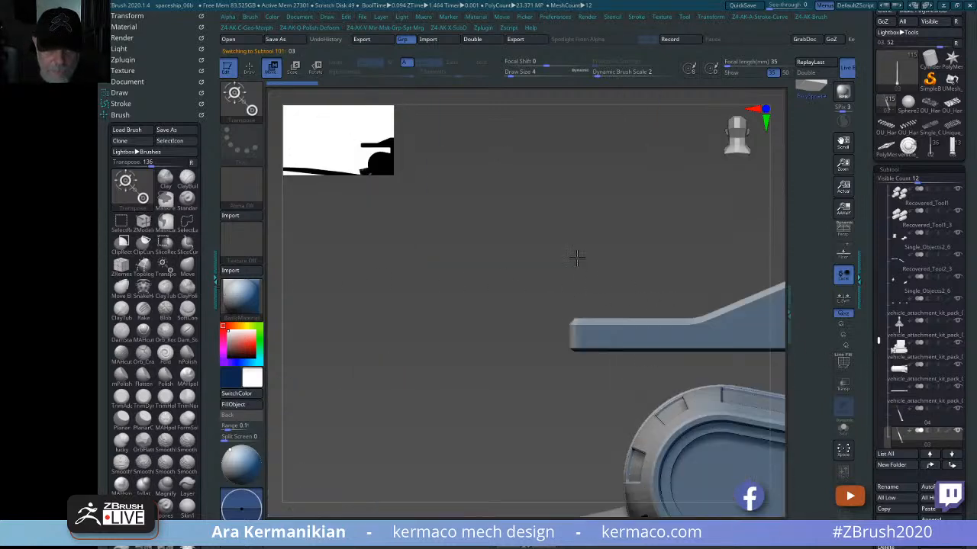
{"action": "left_click_drag", "start_coordinate": [577, 258], "coordinate": [336, 208], "text": "alt"}
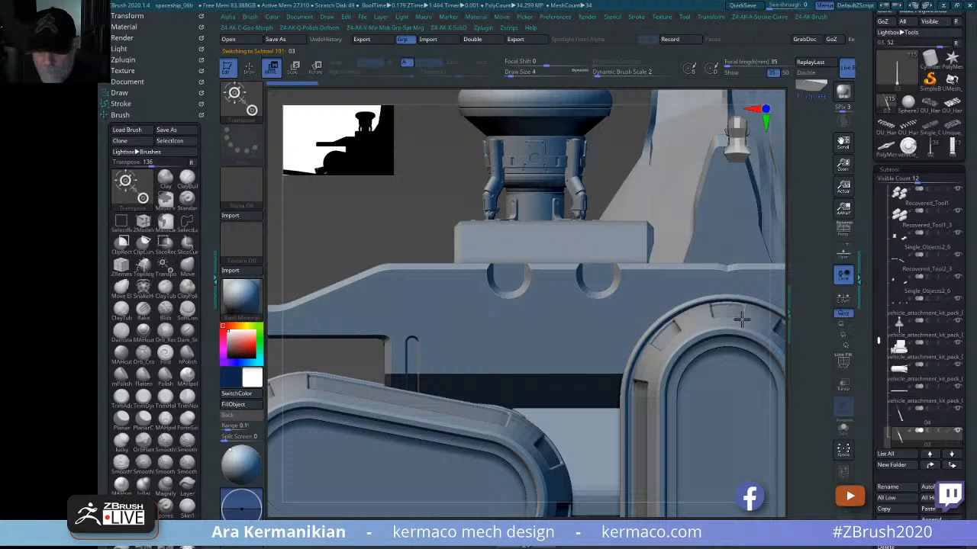
{"action": "left_click_drag", "start_coordinate": [741, 319], "coordinate": [630, 323], "text": "alt"}
{"action": "key", "text": "f"}
{"action": "left_click", "coordinate": [845, 432]}
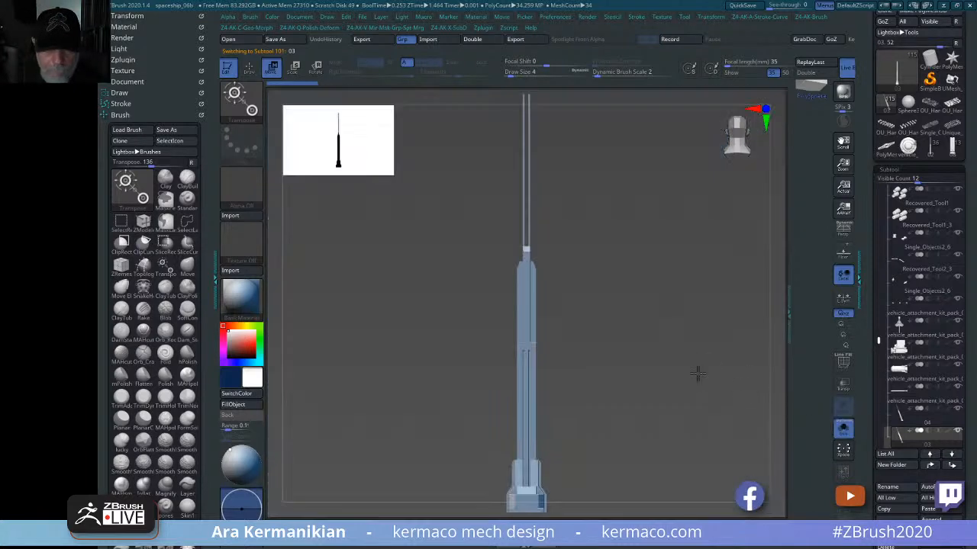
- Toggle the subdivision smoothing preview on the small antenna and reset the gizmo's orientation on its middle section
{"action": "left_click_drag", "start_coordinate": [698, 373], "coordinate": [691, 367]}
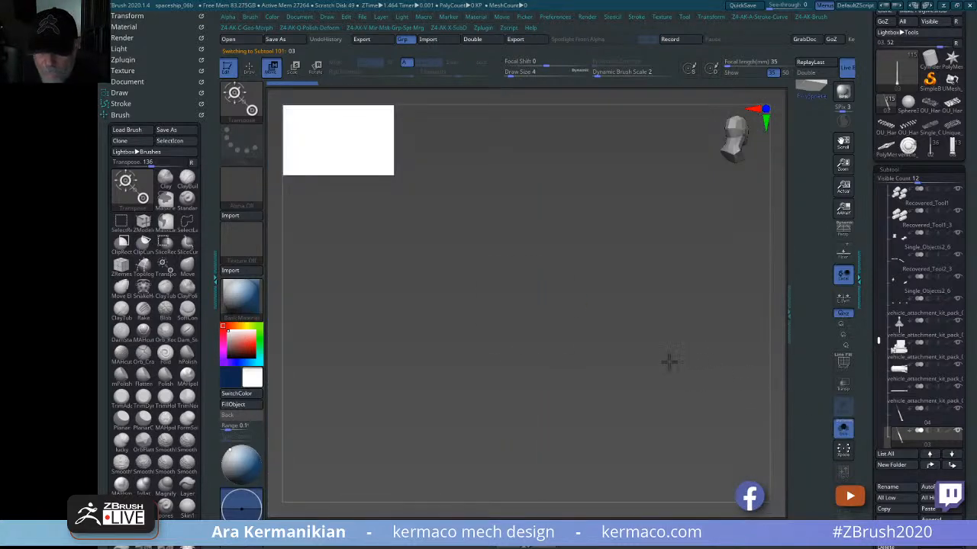
{"action": "key", "text": "f"}
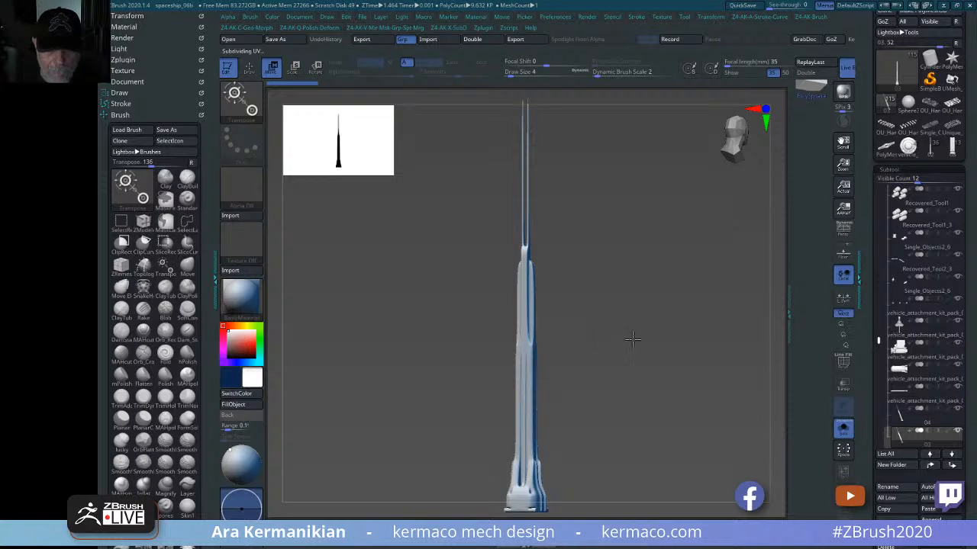
{"action": "key", "text": "shift+d"}
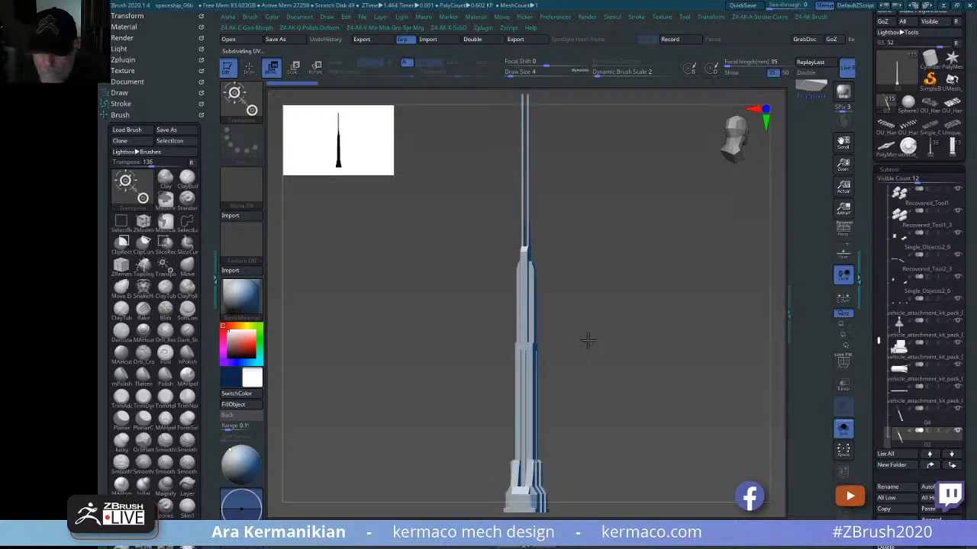
{"action": "left_click", "coordinate": [526, 330]}
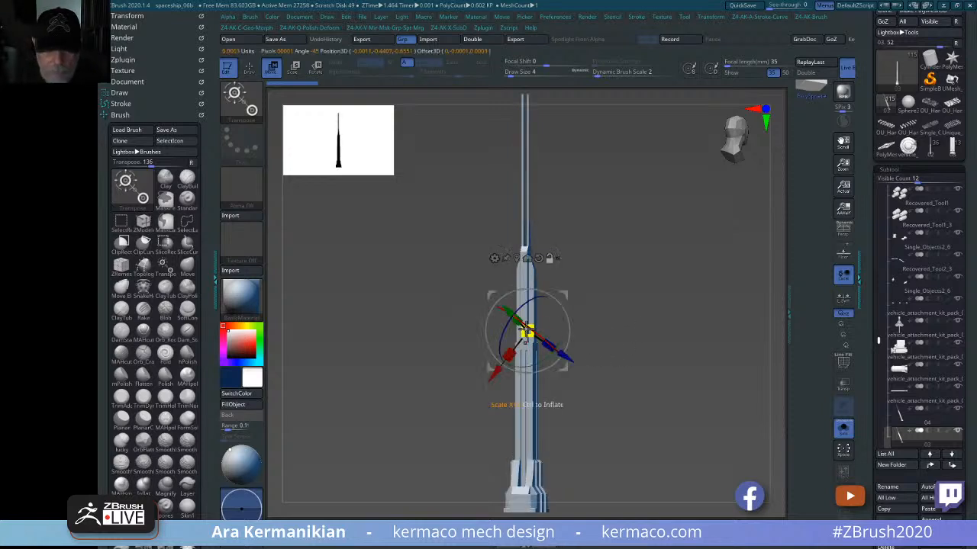
{"action": "left_click", "coordinate": [516, 259]}
{"action": "left_click", "coordinate": [536, 231]}
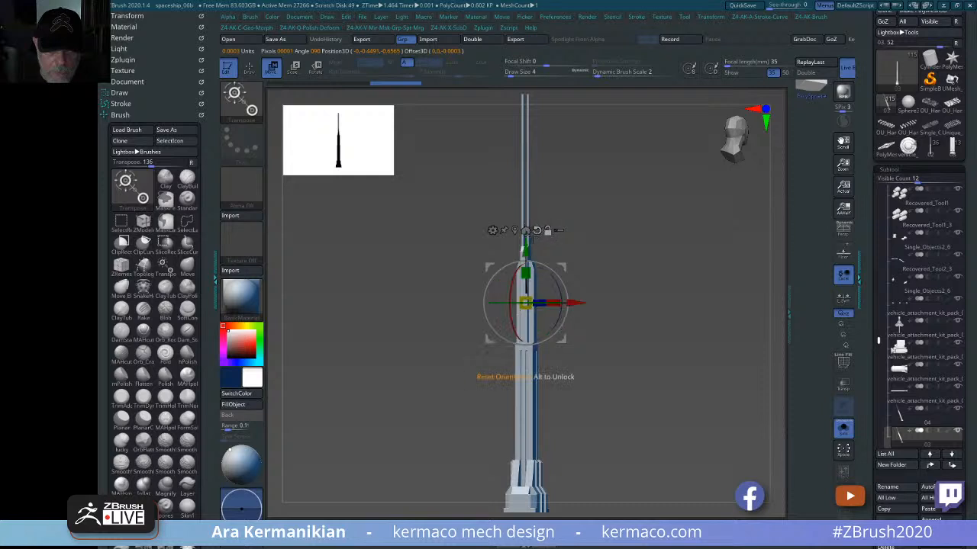
- Display the antenna's polyframe and set the ZModeler edge action to QMesh
{"action": "mouse_move", "coordinate": [624, 326]}
{"action": "left_mouse_down"}
{"action": "mouse_move", "coordinate": [665, 306]}
{"action": "mouse_move", "coordinate": [639, 328]}
{"action": "mouse_move", "coordinate": [661, 323]}
{"action": "mouse_move", "coordinate": [686, 336]}
{"action": "mouse_move", "coordinate": [694, 381]}
{"action": "mouse_move", "coordinate": [610, 336]}
{"action": "left_mouse_up"}
{"action": "left_click", "coordinate": [842, 362]}
{"action": "key", "text": "q"}
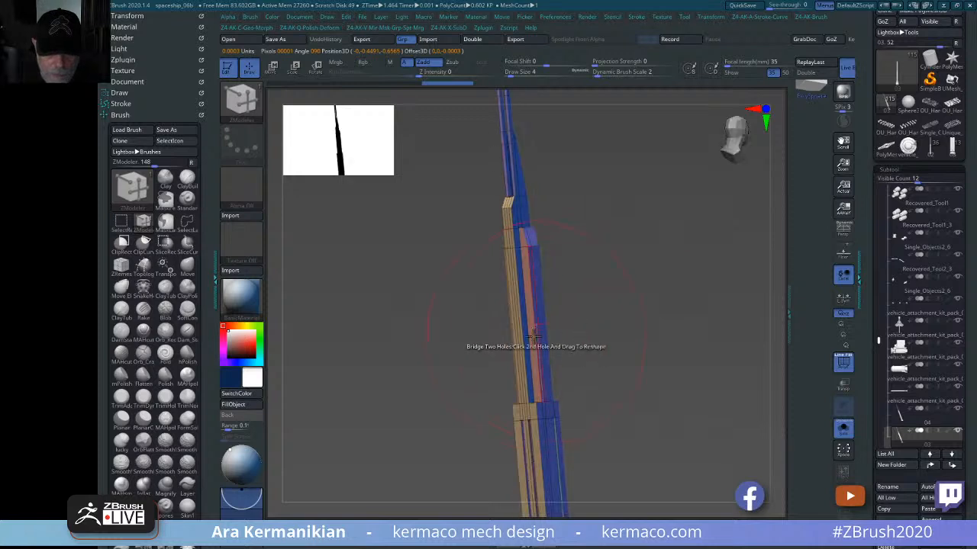
{"action": "key", "text": "space"}
{"action": "left_click", "coordinate": [598, 272]}
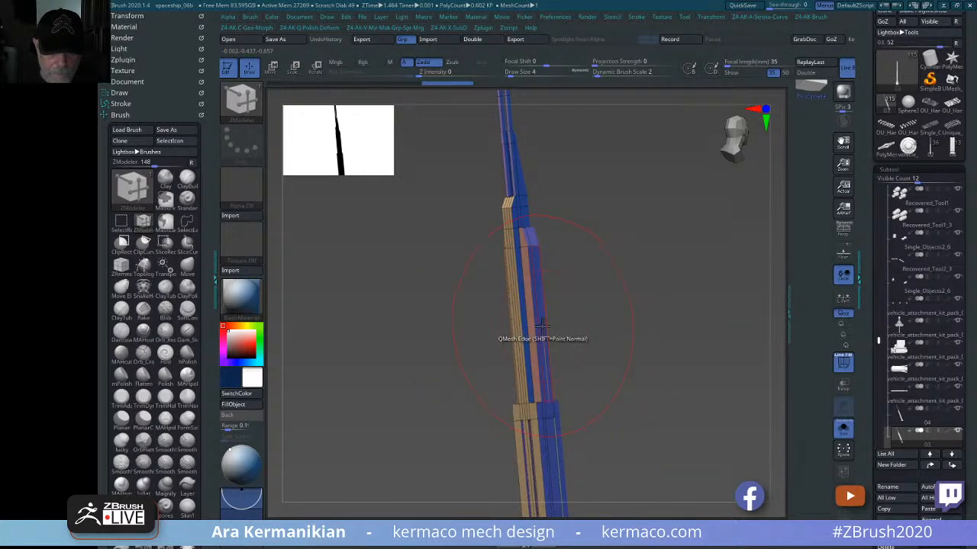
- Undo a trial pull on the middle section's side, activate symmetry and set the draw size to 1
{"action": "left_click_drag", "start_coordinate": [565, 332], "coordinate": [706, 343]}
{"action": "key", "text": "ctrl+z"}
{"action": "key", "text": "ctrl+a"}
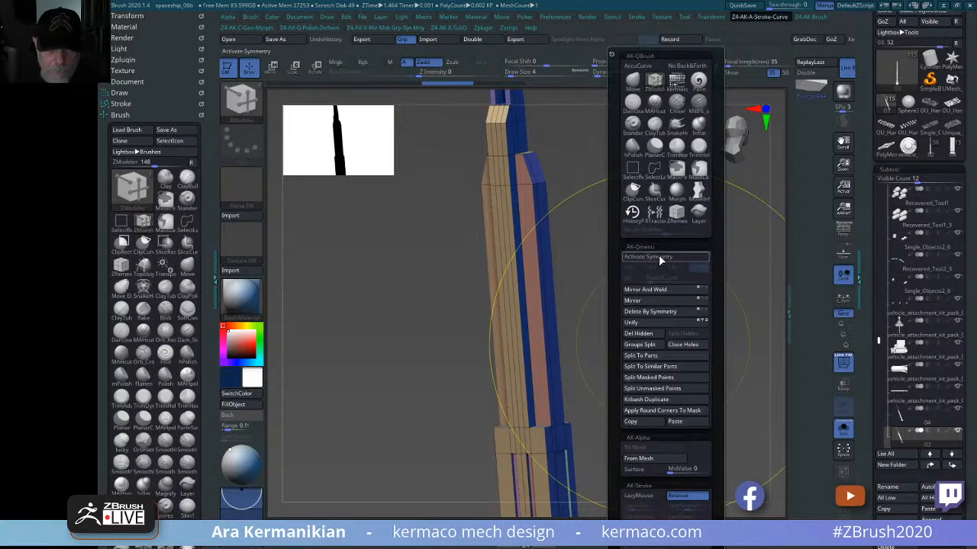
{"action": "left_click", "coordinate": [661, 258]}
{"action": "key", "text": "s"}
- Try to pull out the sides of the antenna's middle section symmetrically with ZModeler, and undo the resulting wedges
{"action": "mouse_move", "coordinate": [612, 298]}
{"action": "left_mouse_down"}
{"action": "mouse_move", "coordinate": [541, 320]}
{"action": "mouse_move", "coordinate": [636, 327]}
{"action": "mouse_move", "coordinate": [695, 316]}
{"action": "mouse_move", "coordinate": [582, 347]}
{"action": "left_mouse_up"}
{"action": "key", "text": "ctrl+z"}
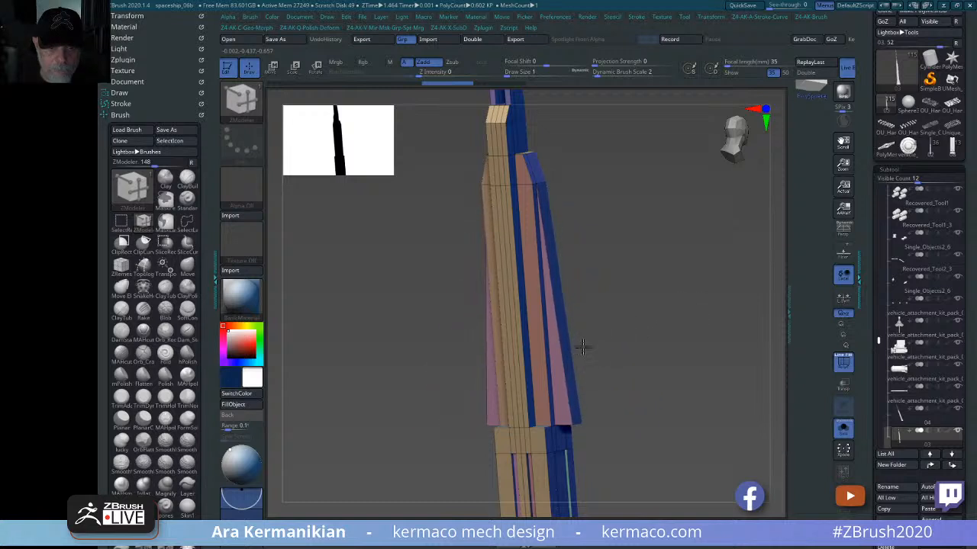
{"action": "key", "text": "ctrl+z"}
{"action": "key", "text": "ctrl+shift+z"}
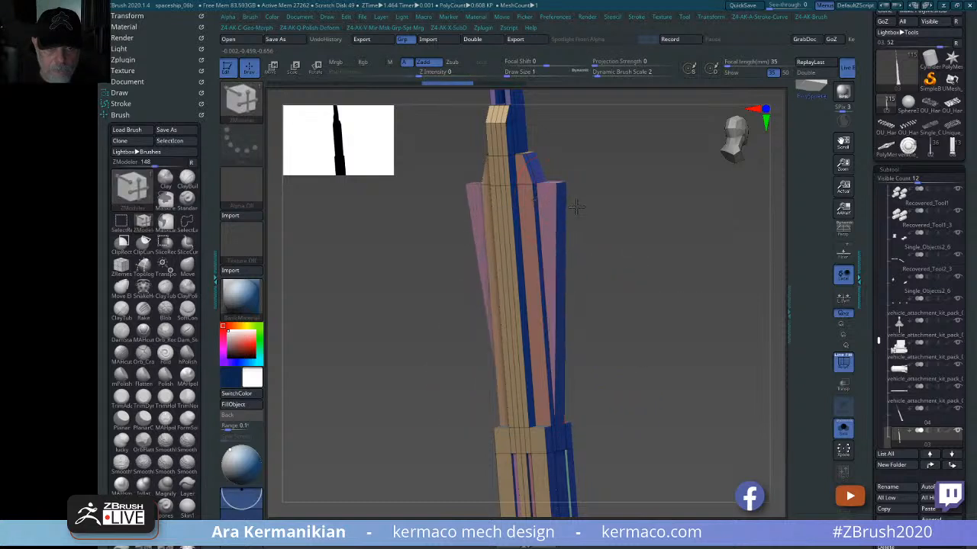
{"action": "key", "text": "ctrl+z"}
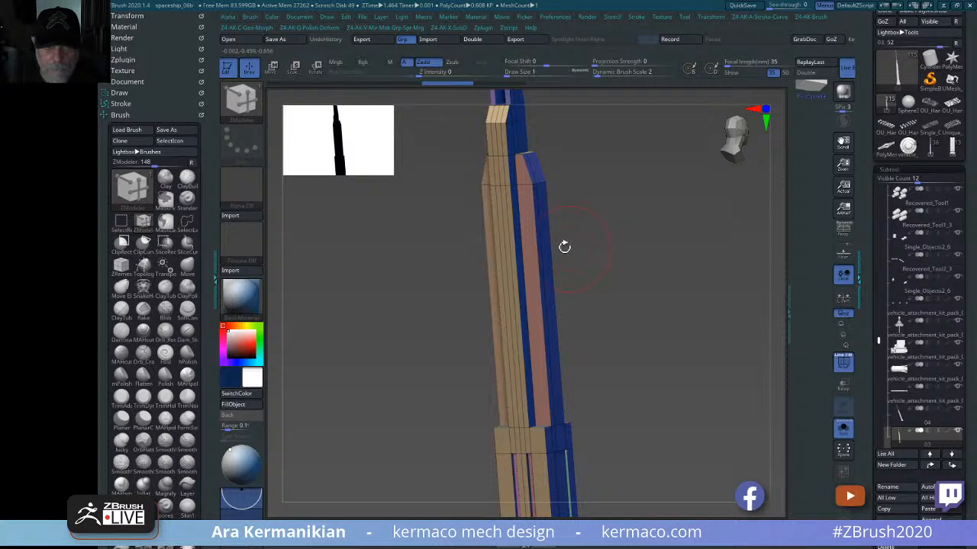
- Set the ZModeler polygon action to QMesh and extrude the middle section's side faces outward into wide panels on both sides
{"action": "key", "text": "space"}
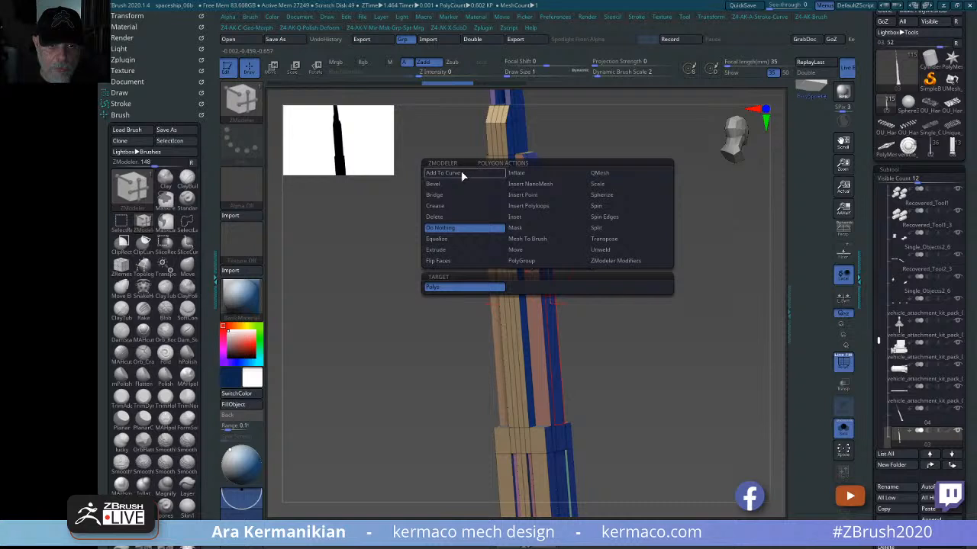
{"action": "left_click", "coordinate": [605, 178]}
{"action": "left_click", "coordinate": [560, 301]}
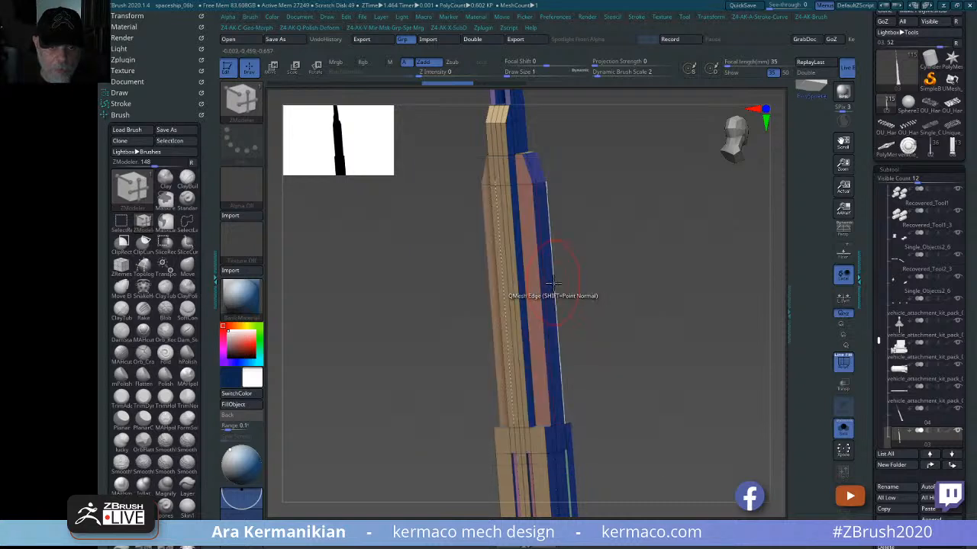
{"action": "left_click_drag", "start_coordinate": [559, 290], "coordinate": [633, 313]}
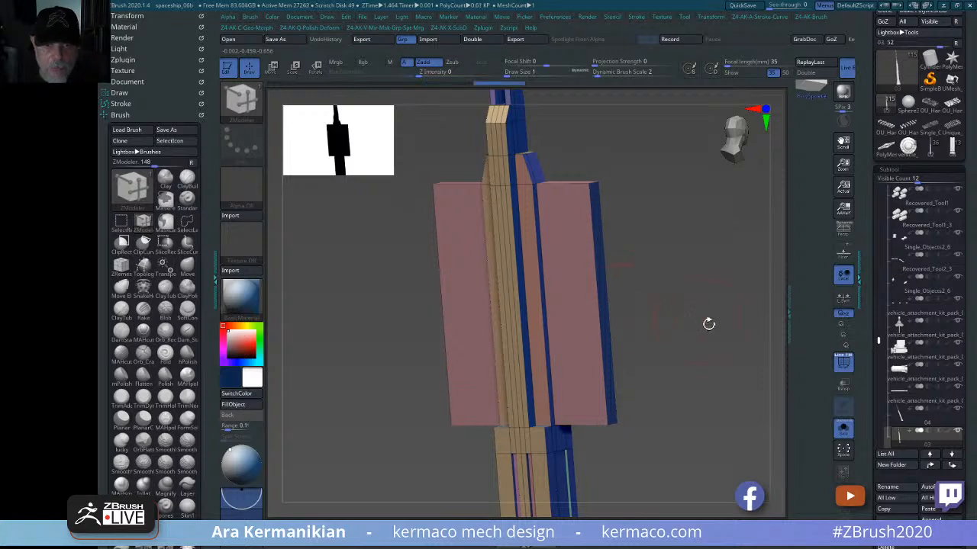
- Set the ZModeler polygon action to Inset for a single poly and inset the narrow outer faces of both panels
{"action": "mouse_move", "coordinate": [707, 322]}
{"action": "left_mouse_down"}
{"action": "mouse_move", "coordinate": [730, 299]}
{"action": "mouse_move", "coordinate": [722, 340]}
{"action": "mouse_move", "coordinate": [608, 311]}
{"action": "mouse_move", "coordinate": [687, 356]}
{"action": "mouse_move", "coordinate": [686, 333]}
{"action": "left_mouse_up"}
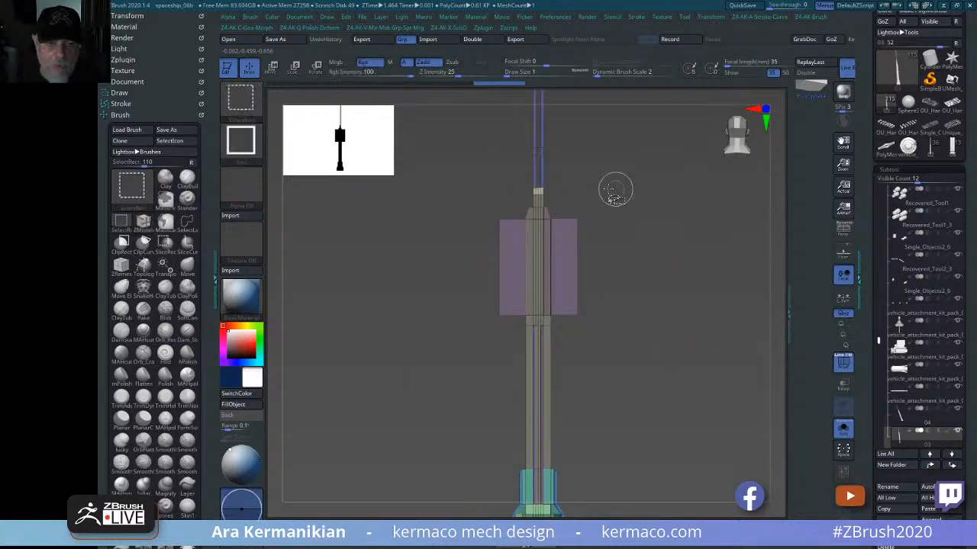
{"action": "left_click_drag", "start_coordinate": [662, 297], "coordinate": [588, 264]}
{"action": "left_click_drag", "start_coordinate": [654, 262], "coordinate": [648, 342], "text": "alt"}
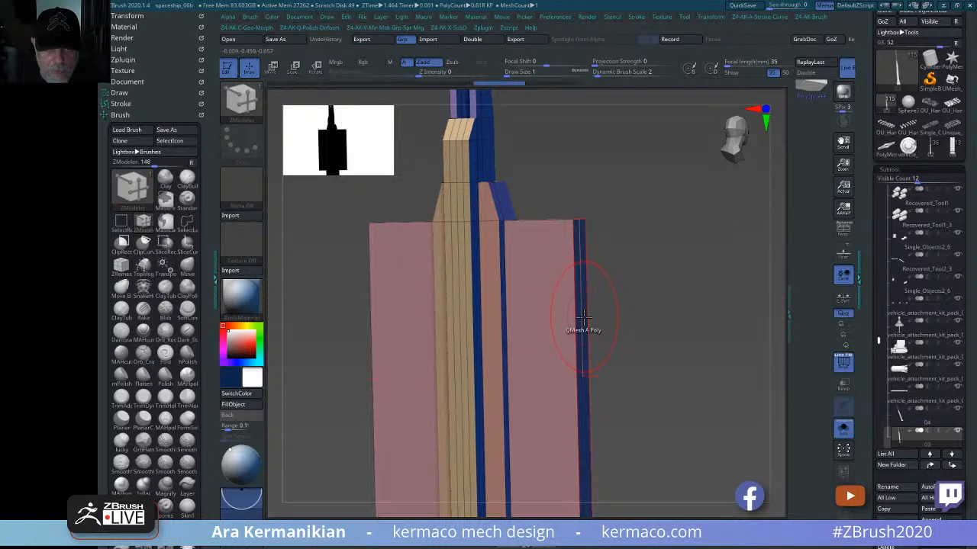
{"action": "key", "text": "space"}
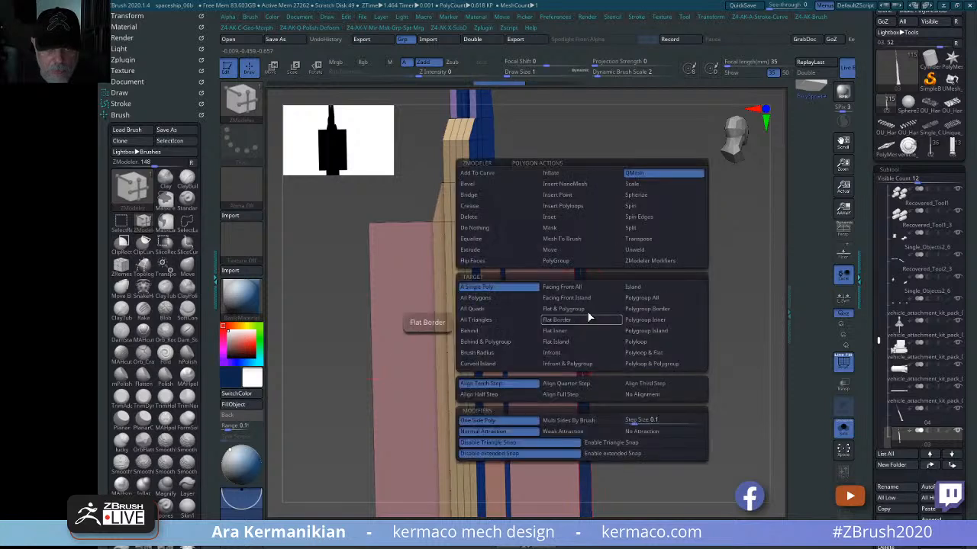
{"action": "left_click", "coordinate": [554, 219]}
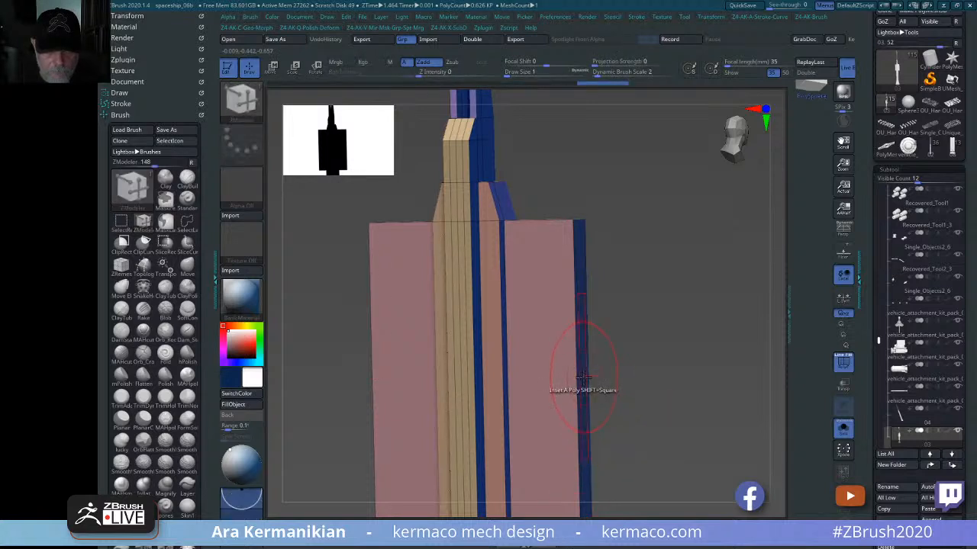
- Switch the polygon action back to QMesh, try pulling out the inset outer faces, and undo the uneven pull
{"action": "key", "text": "space"}
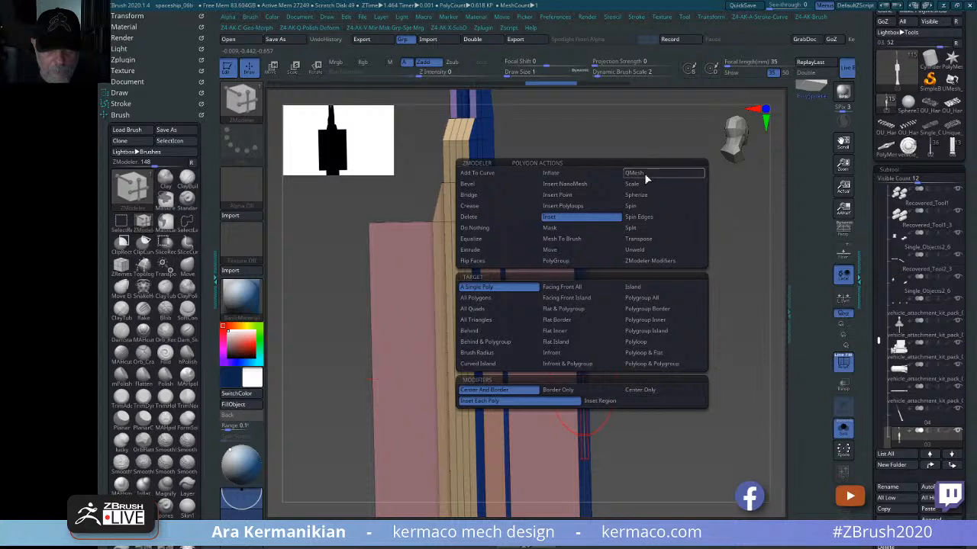
{"action": "left_click", "coordinate": [644, 177]}
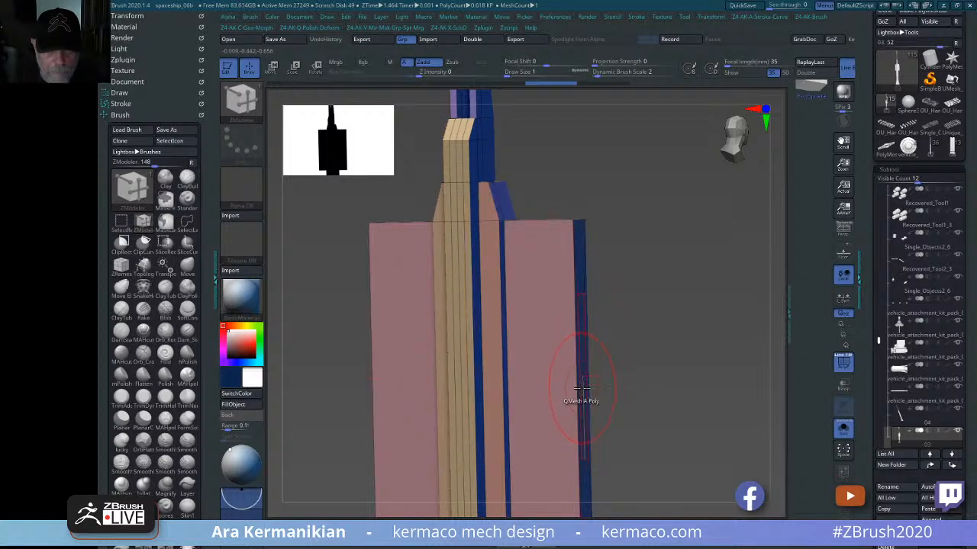
{"action": "left_click_drag", "start_coordinate": [581, 387], "coordinate": [580, 390]}
{"action": "key", "text": "ctrl"}
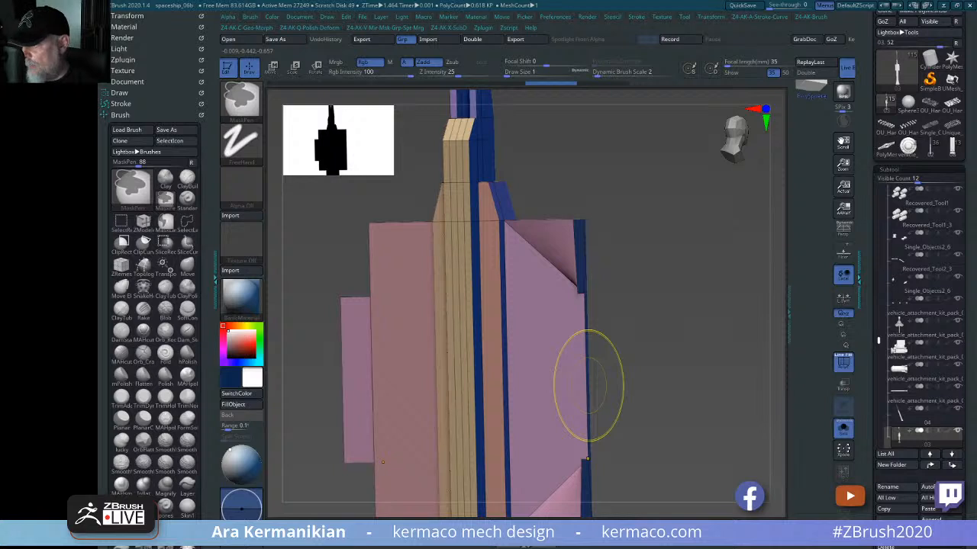
{"action": "key", "text": "ctrl+z"}
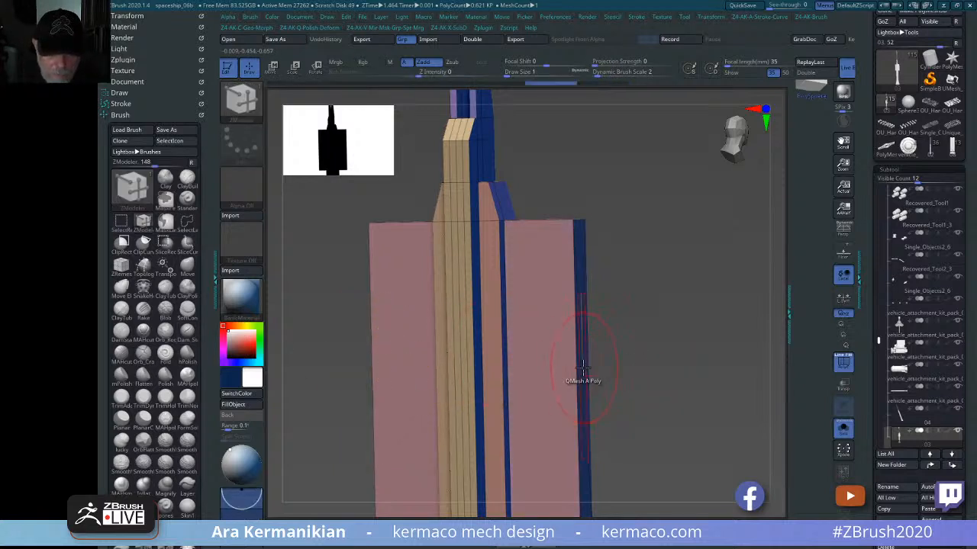
- Extrude the inset outer faces of both panels outward with QMesh into shorter rectangular blocks
{"action": "left_click_drag", "start_coordinate": [584, 373], "coordinate": [749, 407]}
{"action": "left_click_drag", "start_coordinate": [744, 364], "coordinate": [652, 334], "text": "alt"}
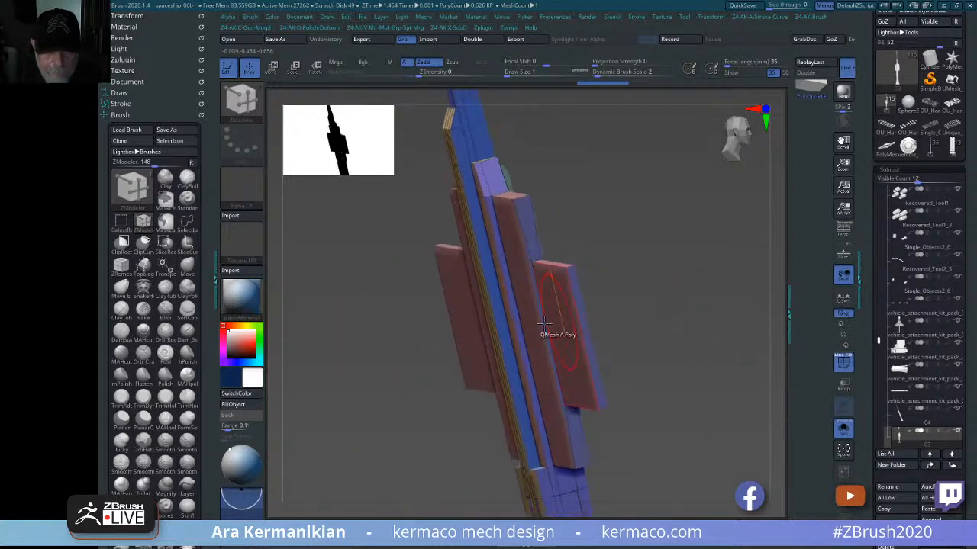
{"action": "left_click_drag", "start_coordinate": [560, 340], "coordinate": [550, 329]}
{"action": "key", "text": "ctrl+z"}
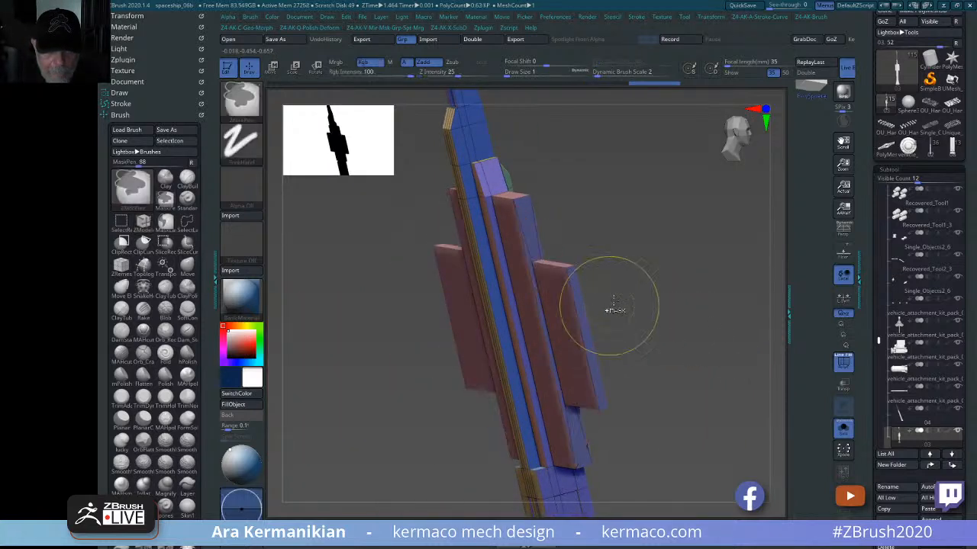
{"action": "left_click_drag", "start_coordinate": [613, 309], "coordinate": [645, 295]}
{"action": "key", "text": "ctrl+z"}
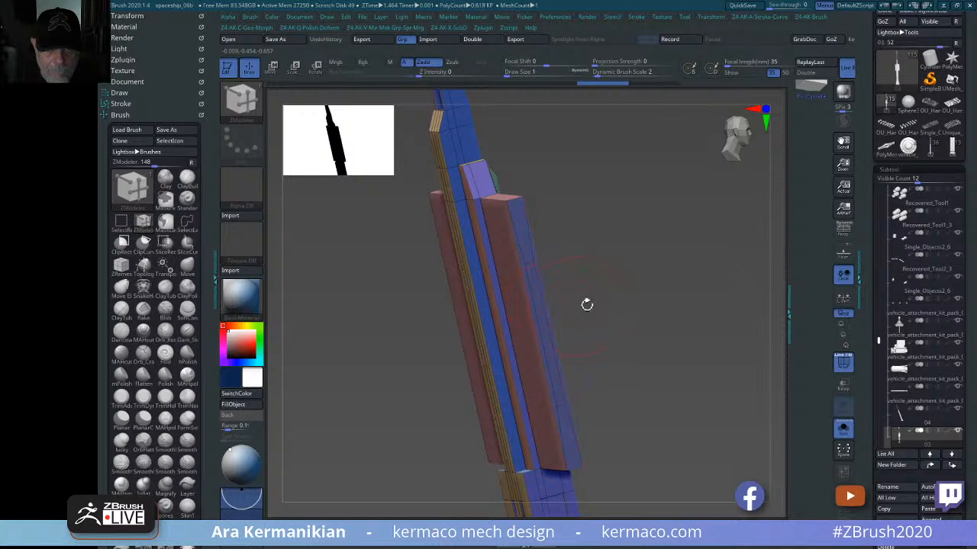
{"action": "key", "text": "ctrl+shift+z"}
- Reshape both stepped side panels with QMesh into octagonal plates with sloped corners, and show the whole ship again
{"action": "left_click_drag", "start_coordinate": [556, 321], "coordinate": [547, 325]}
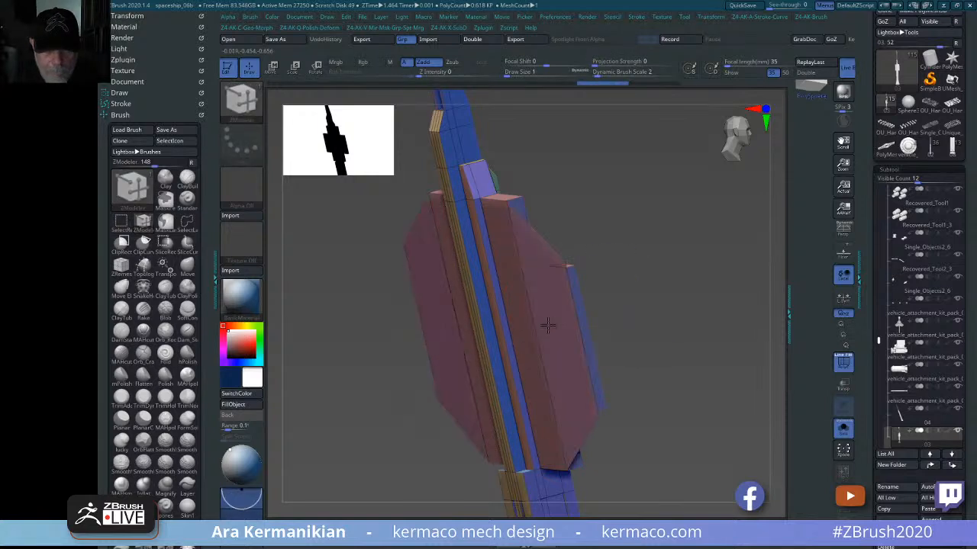
{"action": "left_click_drag", "start_coordinate": [677, 302], "coordinate": [641, 312]}
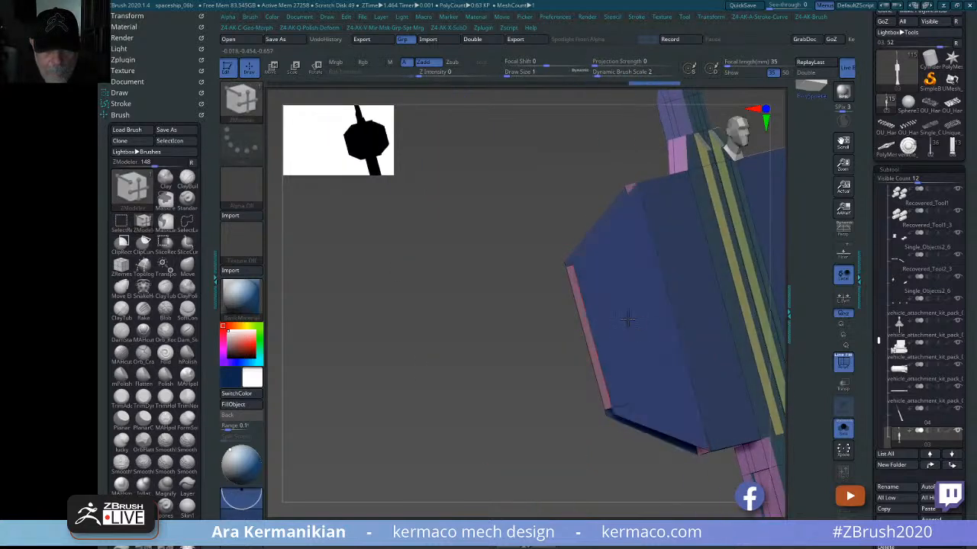
{"action": "left_click_drag", "start_coordinate": [463, 349], "coordinate": [504, 329]}
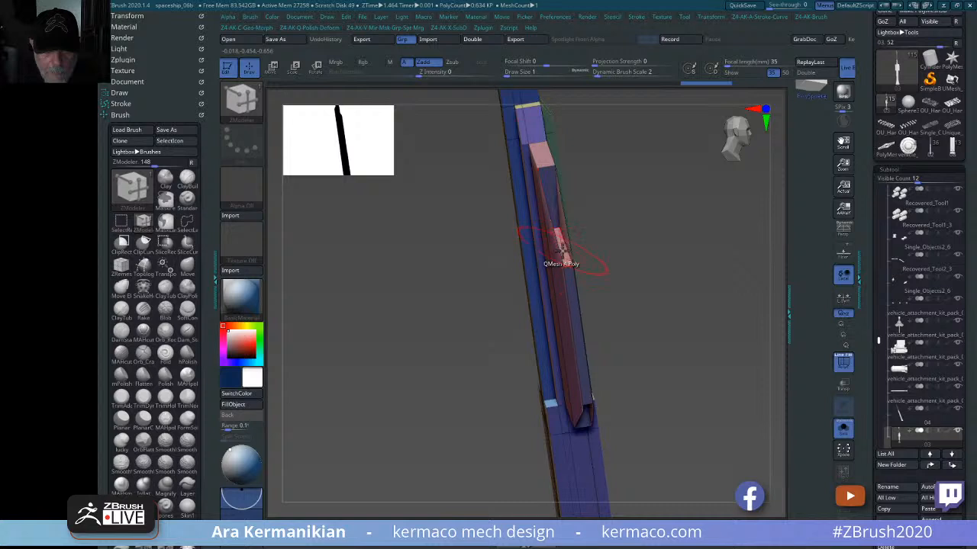
{"action": "left_click_drag", "start_coordinate": [671, 280], "coordinate": [633, 262]}
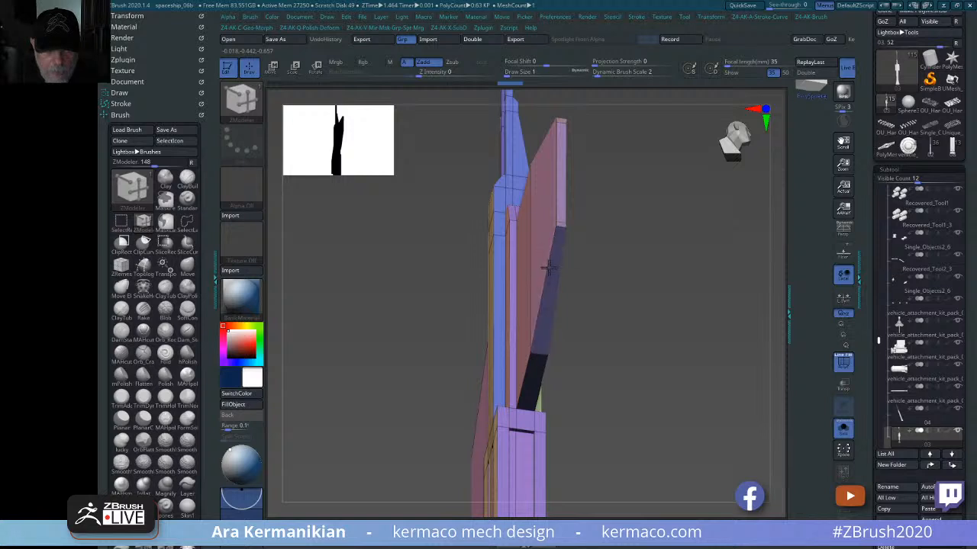
{"action": "left_click_drag", "start_coordinate": [645, 292], "coordinate": [736, 376]}
{"action": "left_click", "coordinate": [838, 431]}
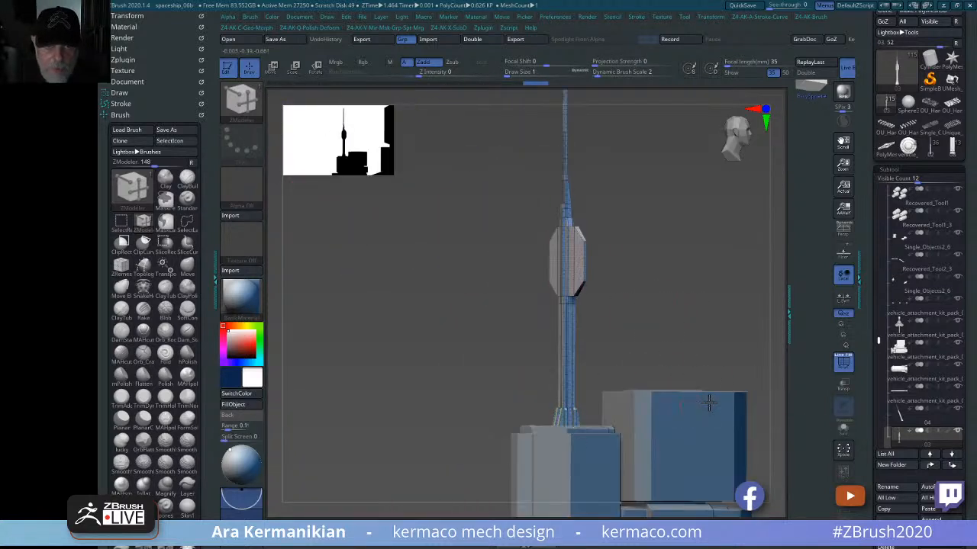
{"action": "left_click_drag", "start_coordinate": [732, 310], "coordinate": [492, 289], "text": "alt"}
{"action": "left_click_drag", "start_coordinate": [602, 260], "coordinate": [597, 210]}
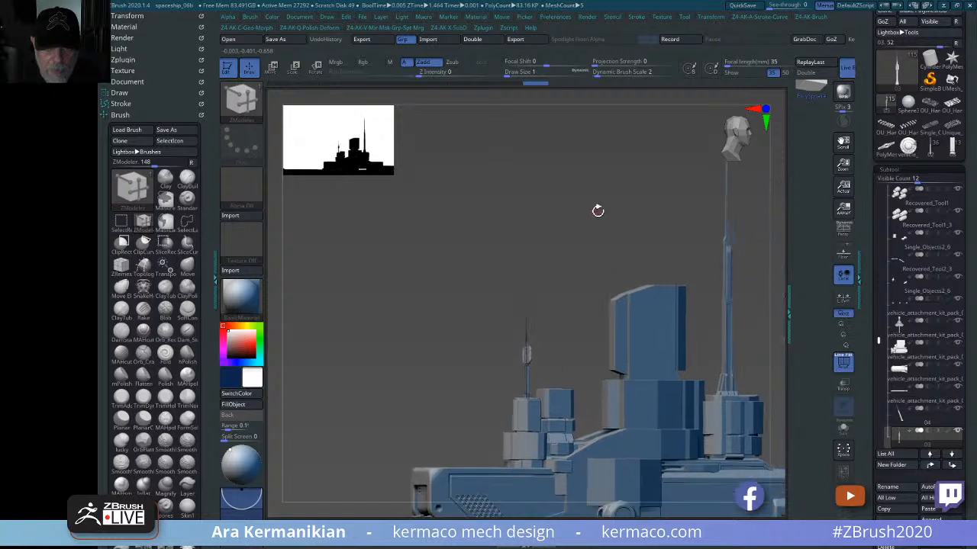
{"action": "left_click_drag", "start_coordinate": [655, 224], "coordinate": [630, 170]}
{"action": "left_click_drag", "start_coordinate": [591, 240], "coordinate": [732, 256]}
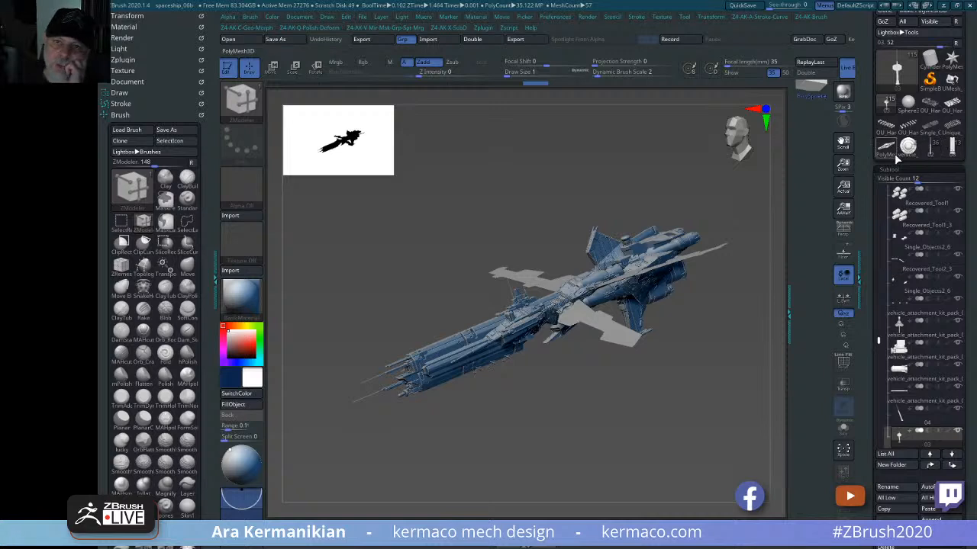
- Switch to the vehicle attachment kit tool and delete its tall mast subtool
{"action": "left_click", "coordinate": [950, 147]}
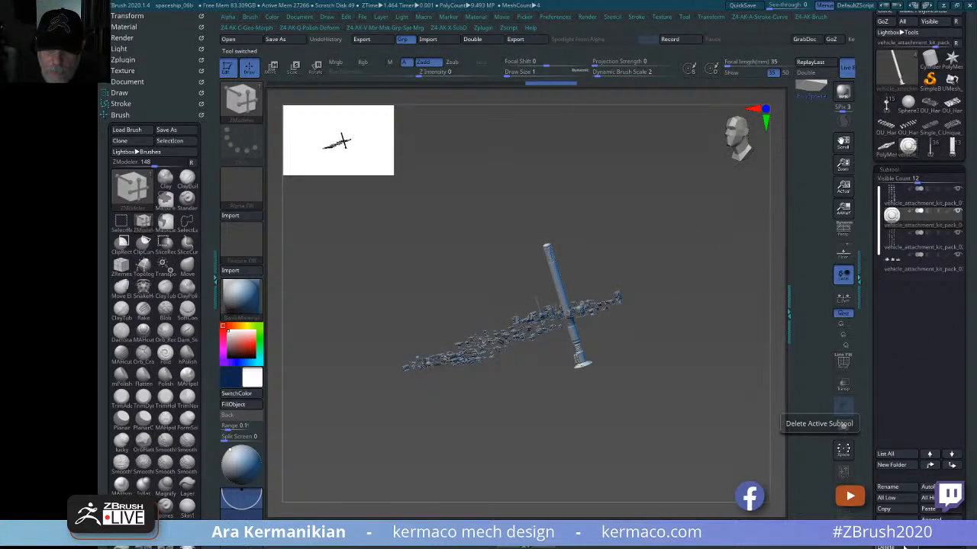
{"action": "left_click", "coordinate": [904, 546]}
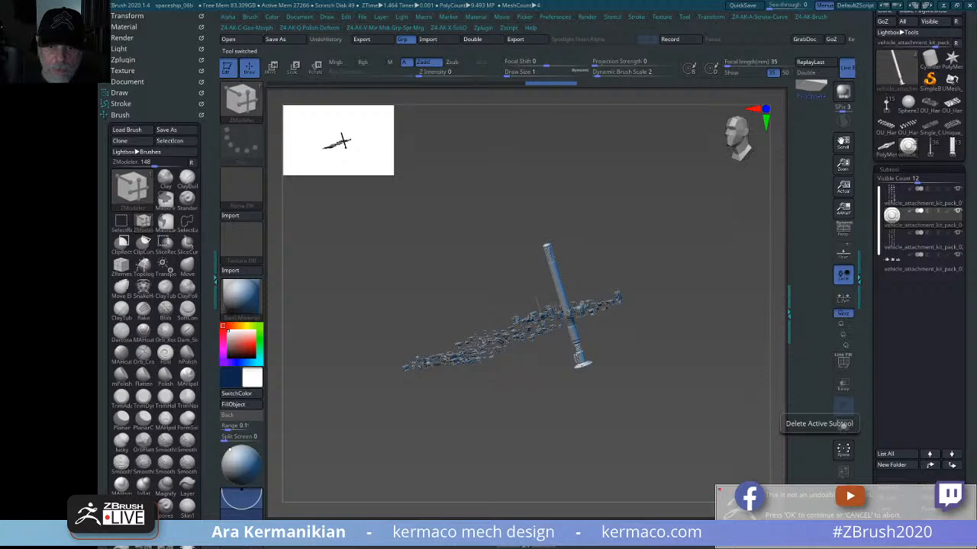
{"action": "key", "text": "Return"}
- Find the wide radar dish antenna among the kit parts and hide all the other parts
{"action": "left_click_drag", "start_coordinate": [701, 387], "coordinate": [678, 321], "text": "shift"}
{"action": "left_click_drag", "start_coordinate": [678, 229], "coordinate": [524, 263]}
{"action": "left_click_drag", "start_coordinate": [698, 443], "coordinate": [652, 429]}
{"action": "left_click_drag", "start_coordinate": [613, 393], "coordinate": [547, 481], "text": "alt"}
{"action": "left_click_drag", "start_coordinate": [273, 364], "coordinate": [248, 352], "text": "alt"}
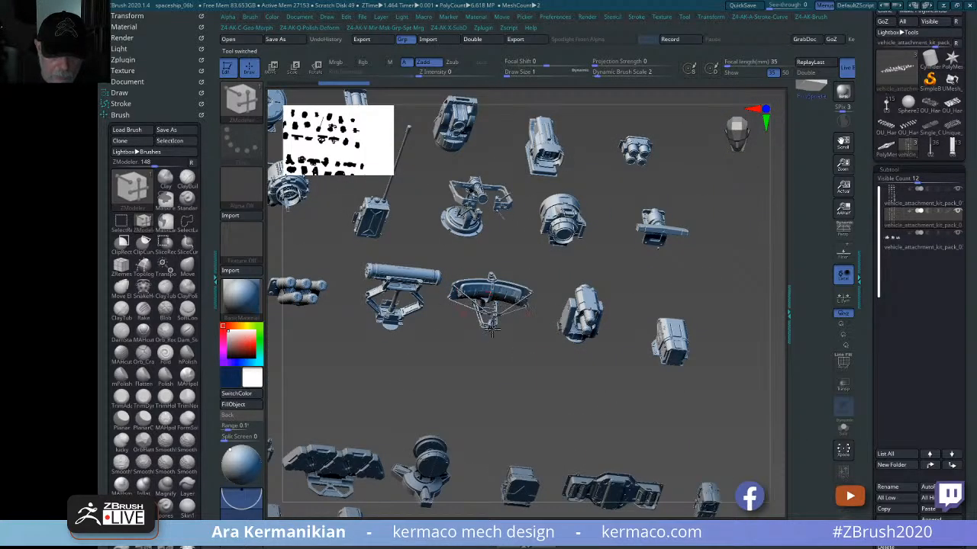
{"action": "left_click_drag", "start_coordinate": [527, 370], "coordinate": [499, 395]}
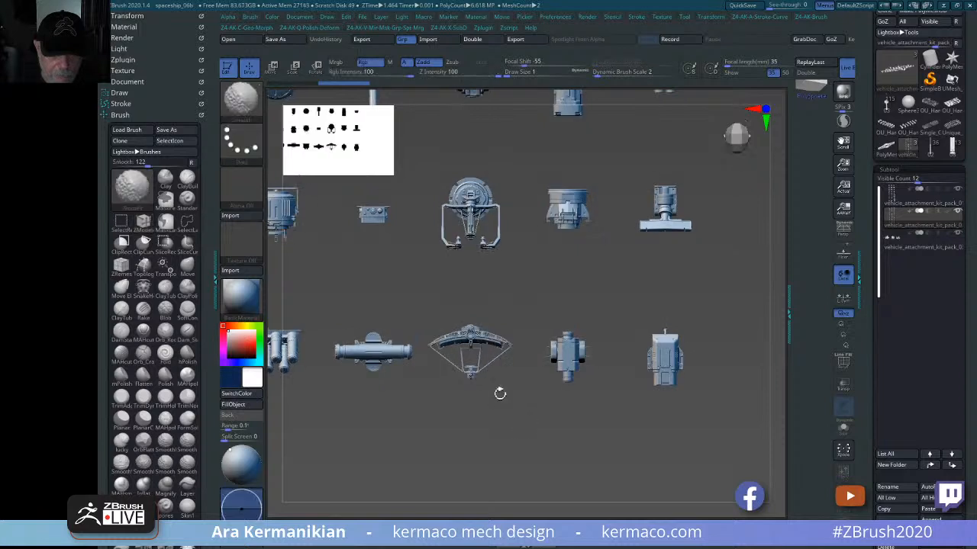
{"action": "key", "text": "ctrl"}
{"action": "left_click_drag", "start_coordinate": [412, 292], "coordinate": [522, 366], "text": "ctrl"}
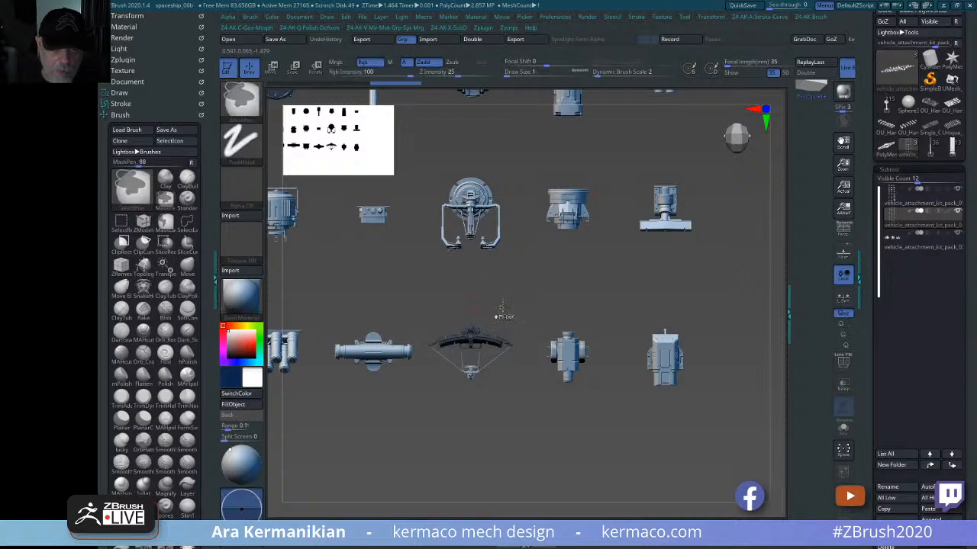
{"action": "left_click_drag", "start_coordinate": [498, 308], "coordinate": [505, 313], "text": "ctrl"}
{"action": "left_click_drag", "start_coordinate": [418, 294], "coordinate": [531, 392], "text": "ctrl+shift"}
{"action": "key", "text": "space"}
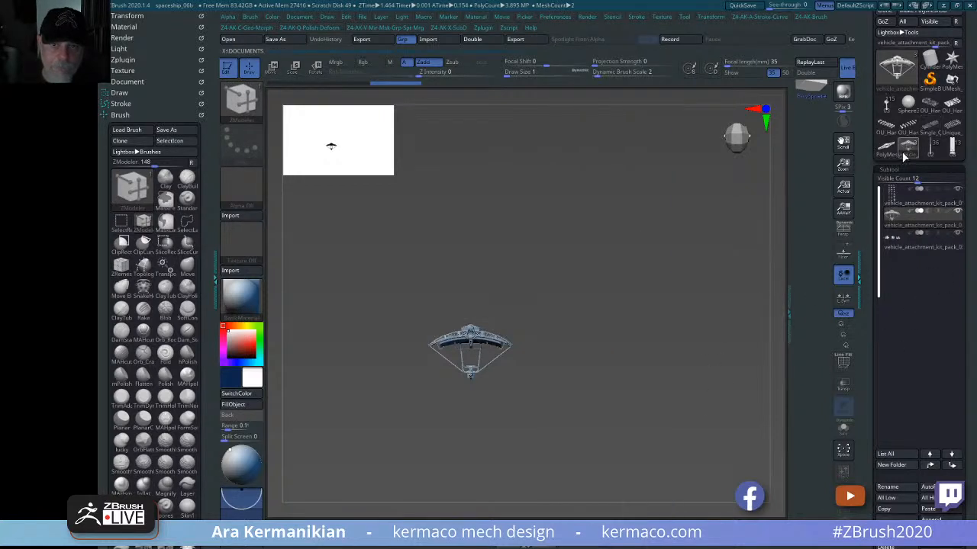
{"action": "mouse_move", "coordinate": [903, 153]}
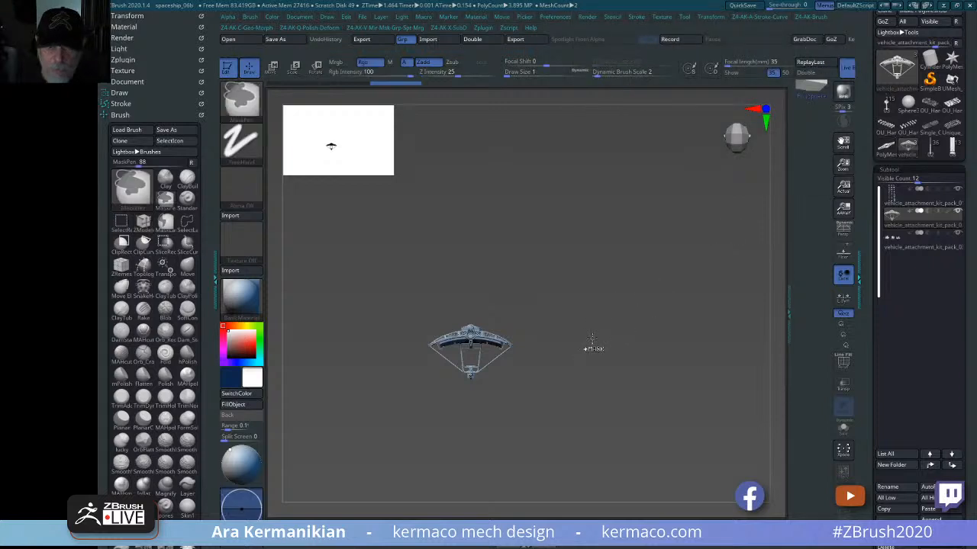
- Make the isolated radar dish its own subtool with Kitbash Duplicate
{"action": "left_click", "coordinate": [591, 345], "text": "ctrl+shift"}
{"action": "key", "text": "ctrl"}
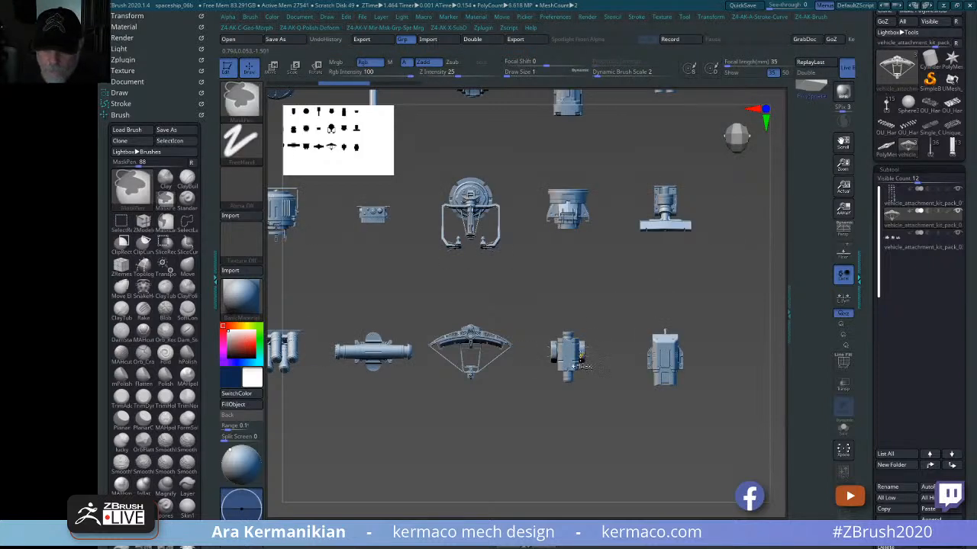
{"action": "key", "text": "ctrl+shift"}
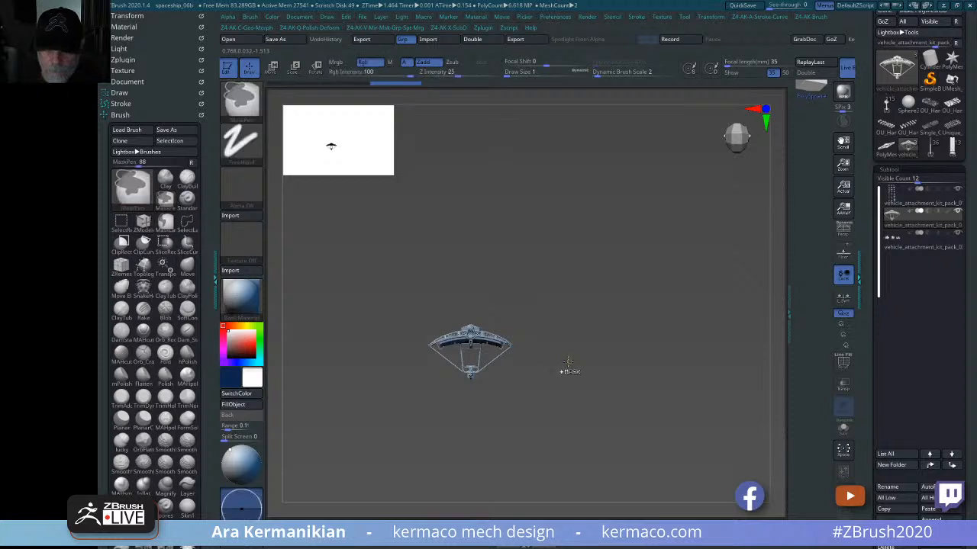
{"action": "left_click", "coordinate": [570, 364], "text": "ctrl"}
{"action": "key", "text": "space"}
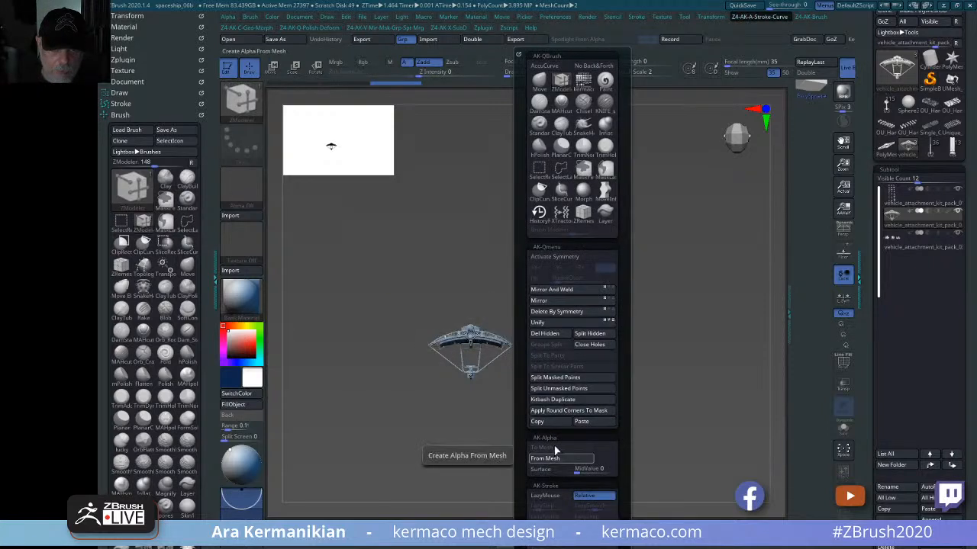
{"action": "left_click", "coordinate": [607, 399]}
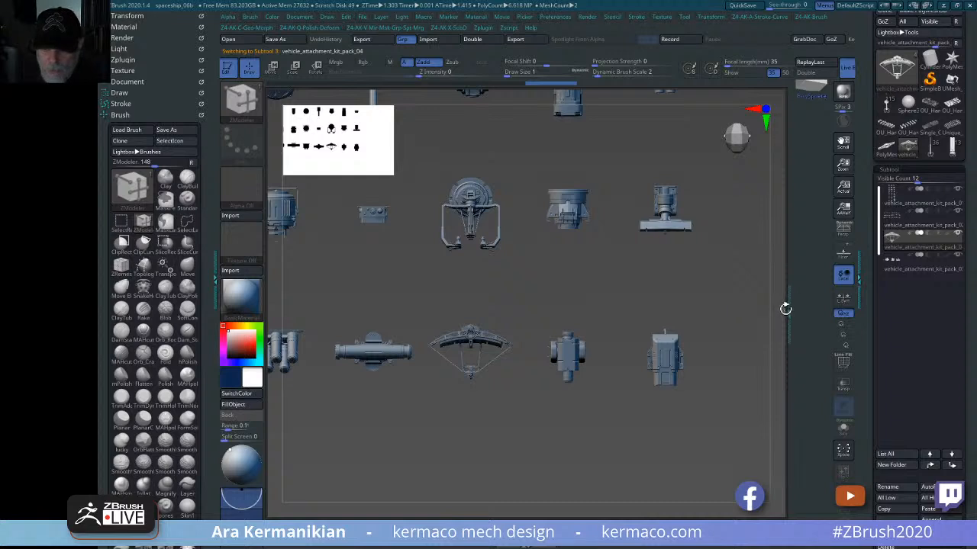
- Return to the spaceship tool and examine the whole ship from above, the front and the side
{"action": "left_click", "coordinate": [885, 107]}
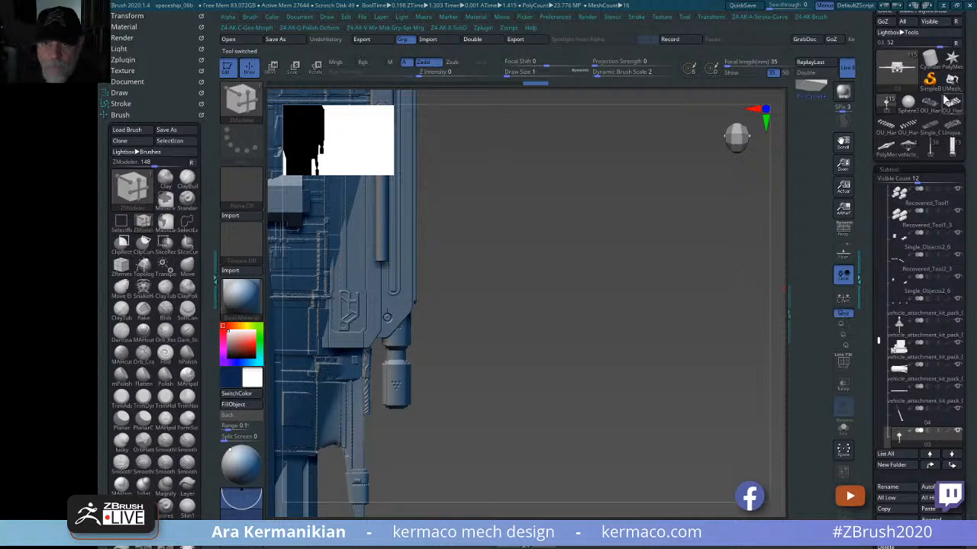
{"action": "key", "text": "f"}
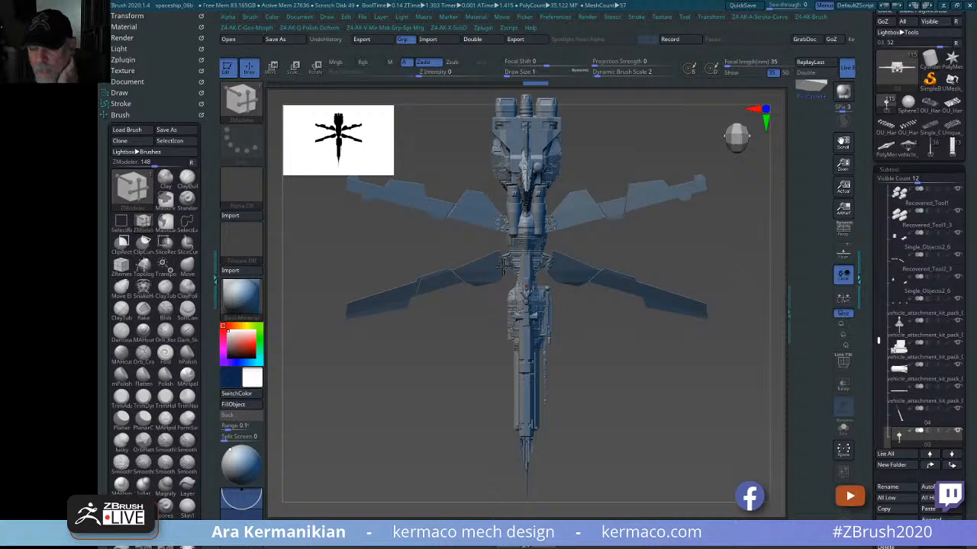
{"action": "left_click_drag", "start_coordinate": [633, 421], "coordinate": [669, 410]}
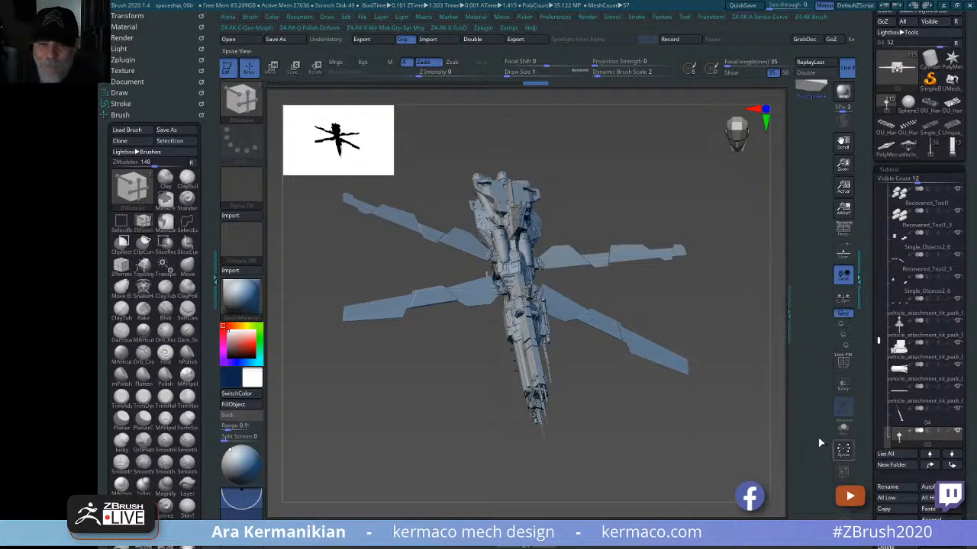
{"action": "left_click_drag", "start_coordinate": [677, 425], "coordinate": [706, 429]}
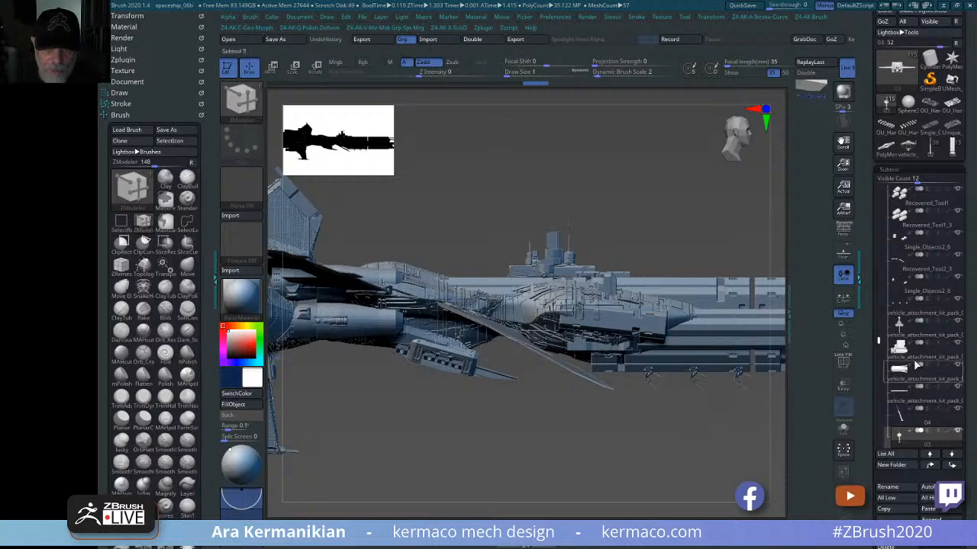
{"action": "mouse_move", "coordinate": [913, 355]}
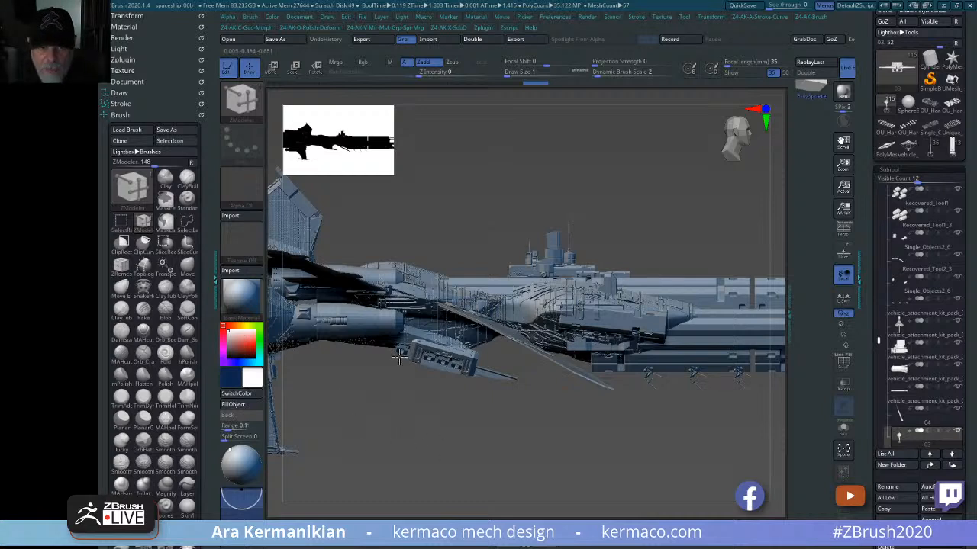
{"action": "left_click_drag", "start_coordinate": [562, 448], "coordinate": [534, 446]}
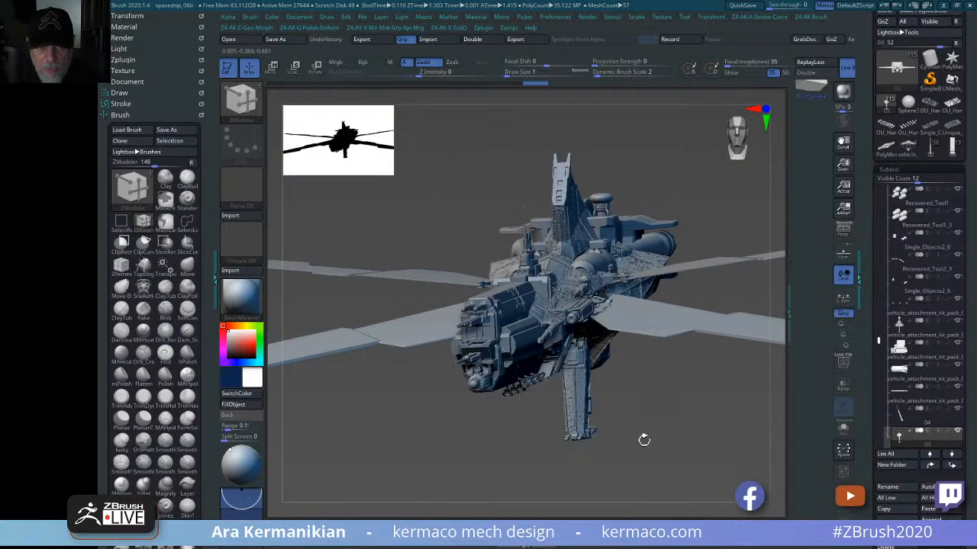
{"action": "left_click_drag", "start_coordinate": [644, 440], "coordinate": [605, 370]}
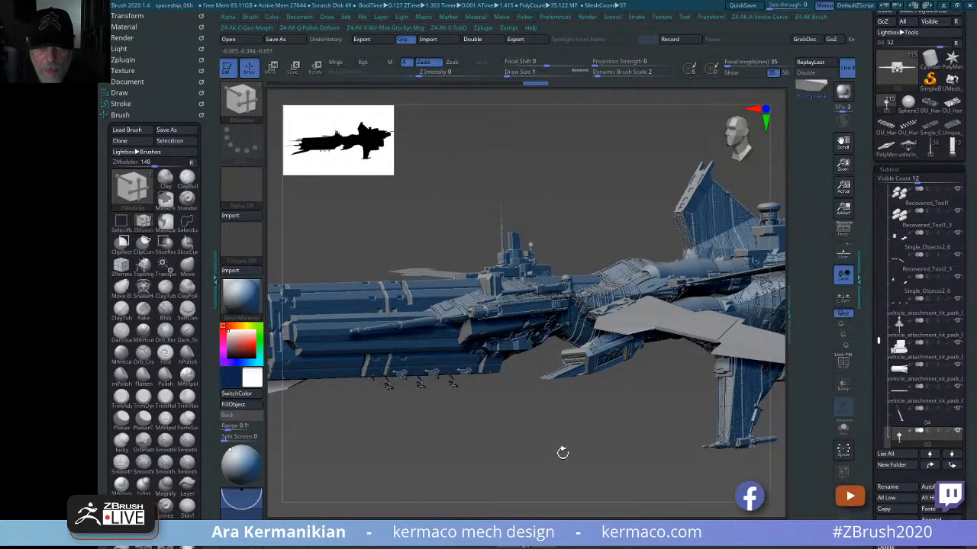
{"action": "mouse_move", "coordinate": [563, 454]}
{"action": "left_mouse_down"}
{"action": "mouse_move", "coordinate": [646, 443]}
{"action": "mouse_move", "coordinate": [595, 451]}
{"action": "mouse_move", "coordinate": [556, 442]}
{"action": "mouse_move", "coordinate": [511, 409]}
{"action": "left_mouse_up"}
{"action": "key", "text": "shift"}
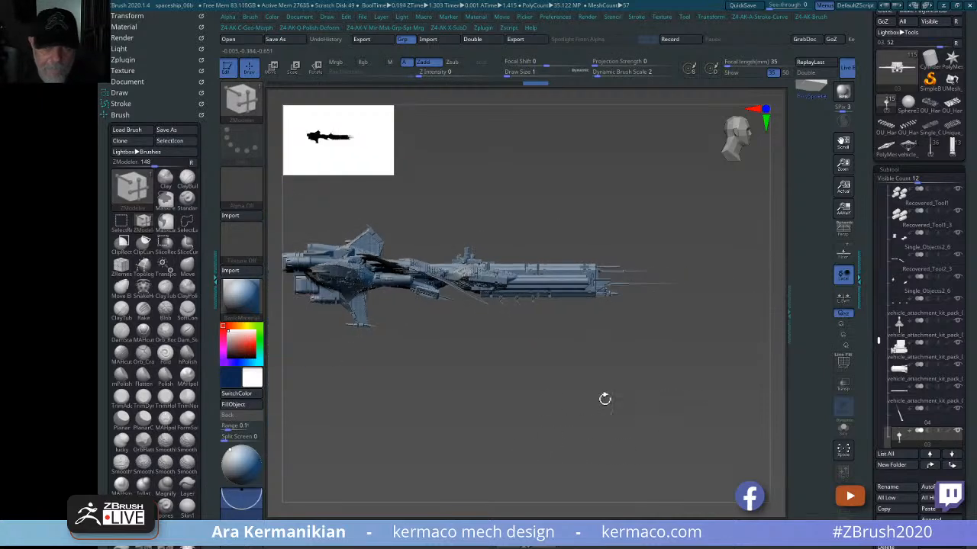
{"action": "left_click_drag", "start_coordinate": [604, 399], "coordinate": [652, 400], "text": "alt"}
{"action": "key", "text": "shift+a"}
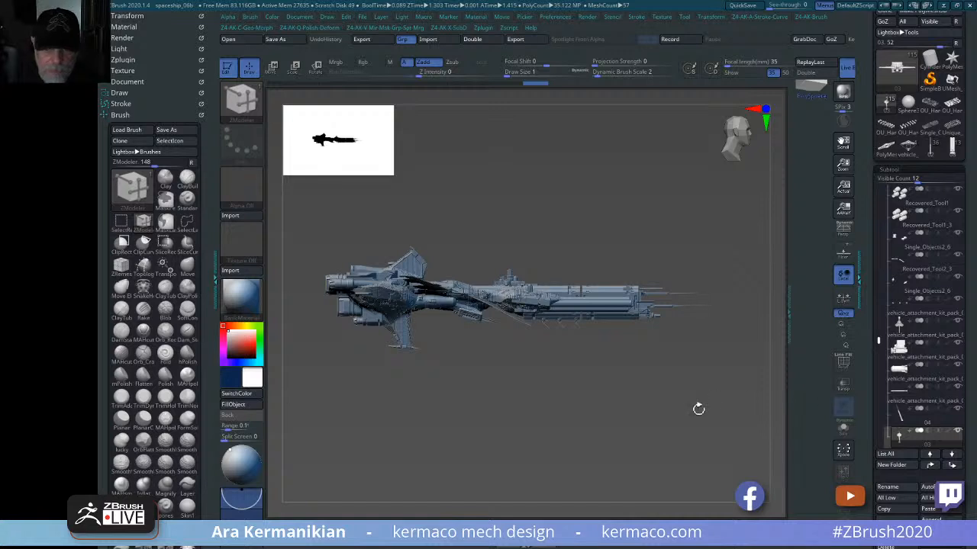
- Paste the copied radar dish into the spaceship as a new subtool and Unify its size
{"action": "key", "text": "ctrl+q"}
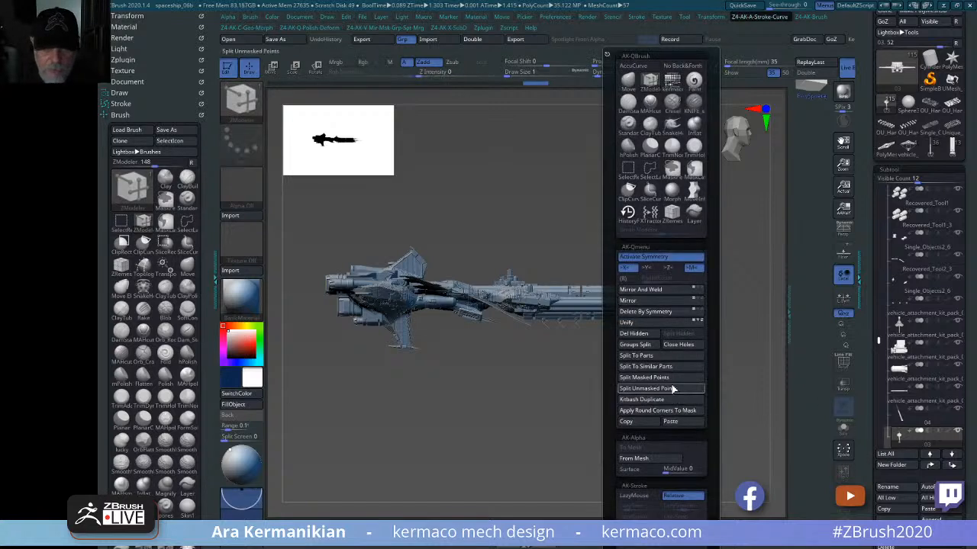
{"action": "left_click", "coordinate": [634, 421]}
{"action": "left_click", "coordinate": [680, 423]}
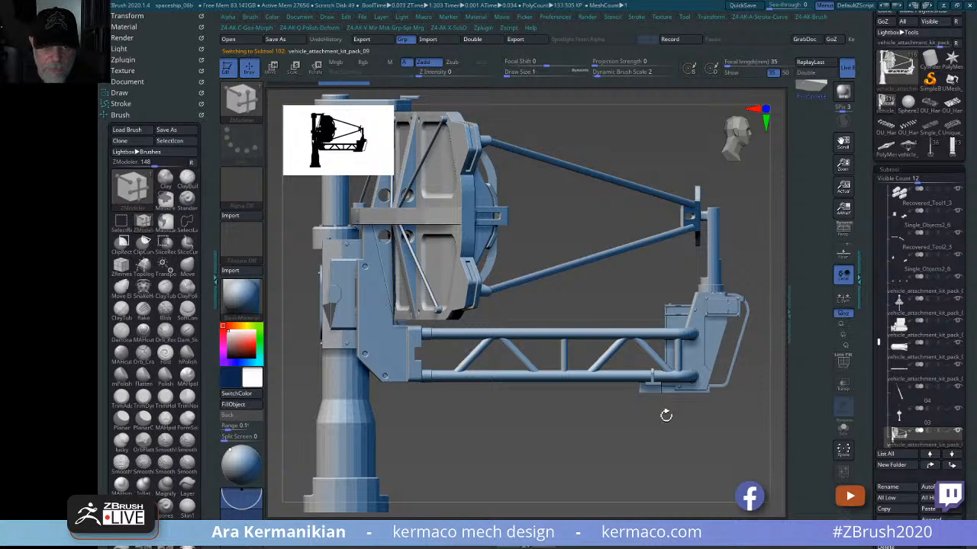
{"action": "left_click_drag", "start_coordinate": [666, 415], "coordinate": [688, 450]}
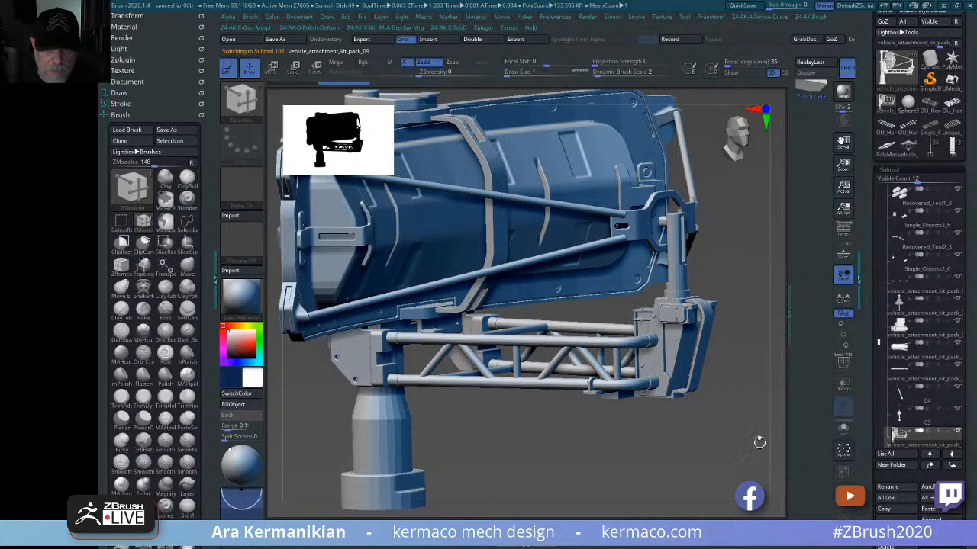
{"action": "key", "text": "space"}
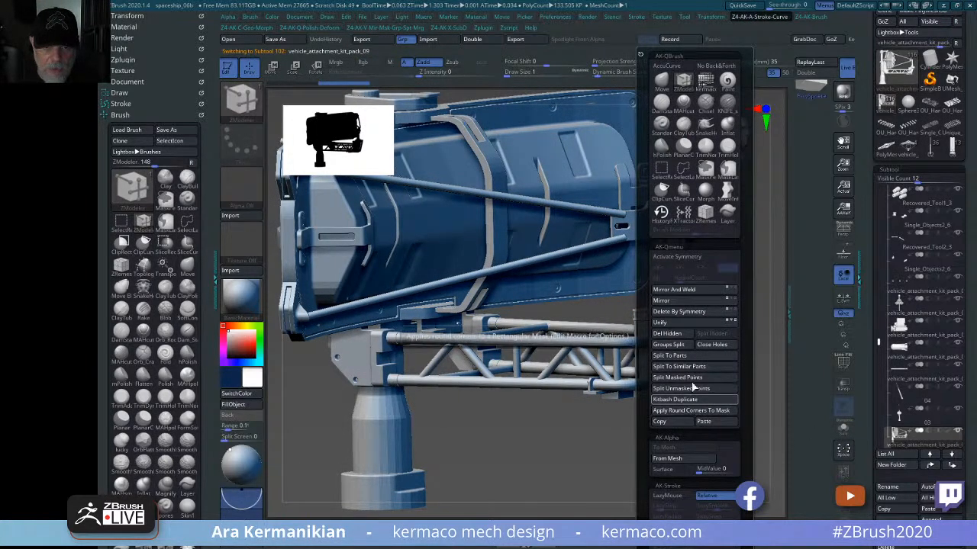
{"action": "left_click", "coordinate": [675, 323]}
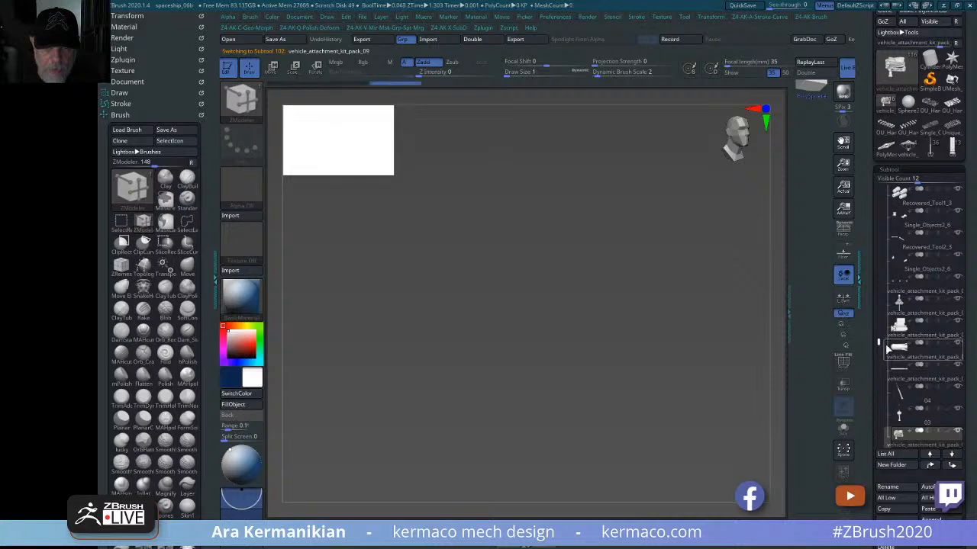
- Move the pasted radar dish straight up above the ship's hull
{"action": "scroll", "coordinate": [915, 351], "scroll_direction": "down", "scroll_amount": 3}
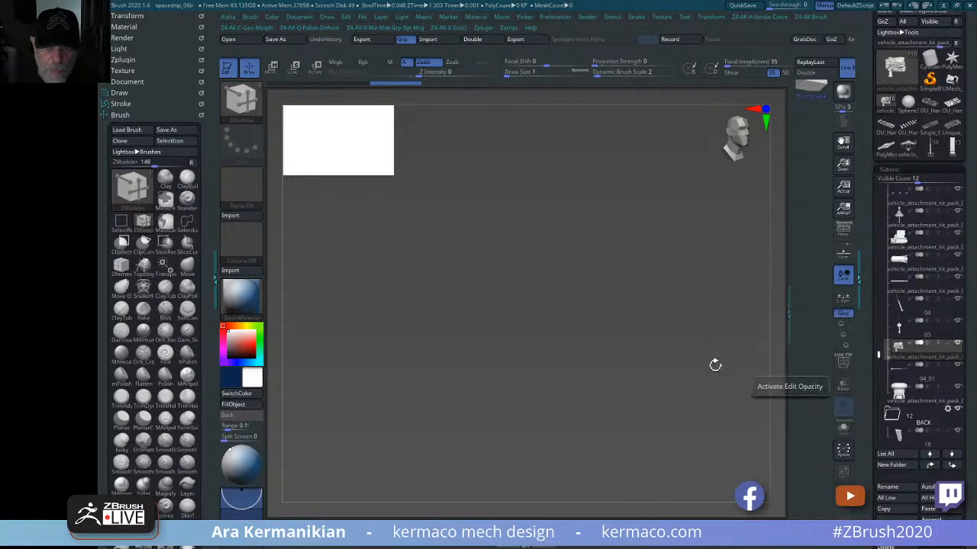
{"action": "key", "text": "f"}
{"action": "left_click_drag", "start_coordinate": [652, 409], "coordinate": [638, 376]}
{"action": "key", "text": "w"}
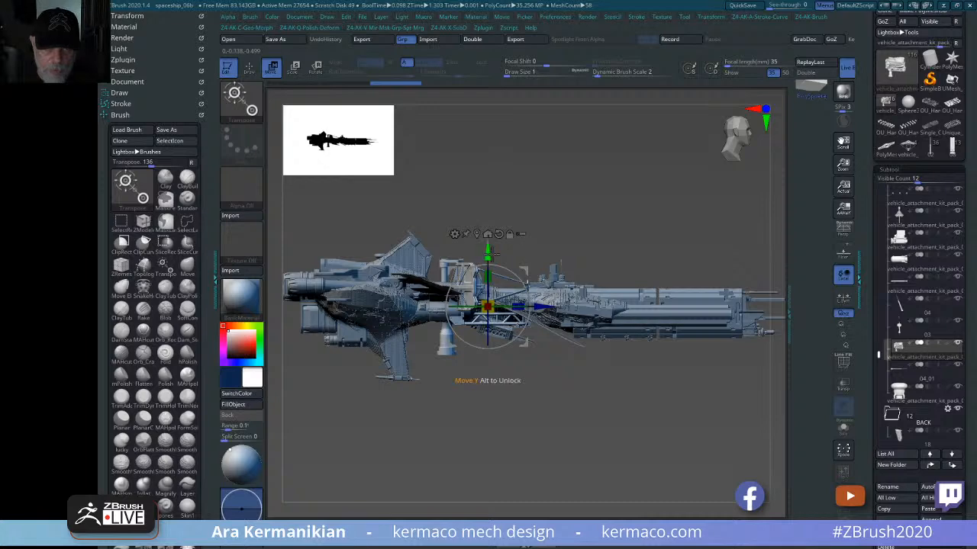
{"action": "left_click_drag", "start_coordinate": [494, 251], "coordinate": [494, 186]}
- Rotate the radar dish 180 degrees so it hangs upside down and lower it beneath the hull
{"action": "left_click_drag", "start_coordinate": [700, 200], "coordinate": [606, 218]}
{"action": "left_click_drag", "start_coordinate": [691, 190], "coordinate": [698, 197]}
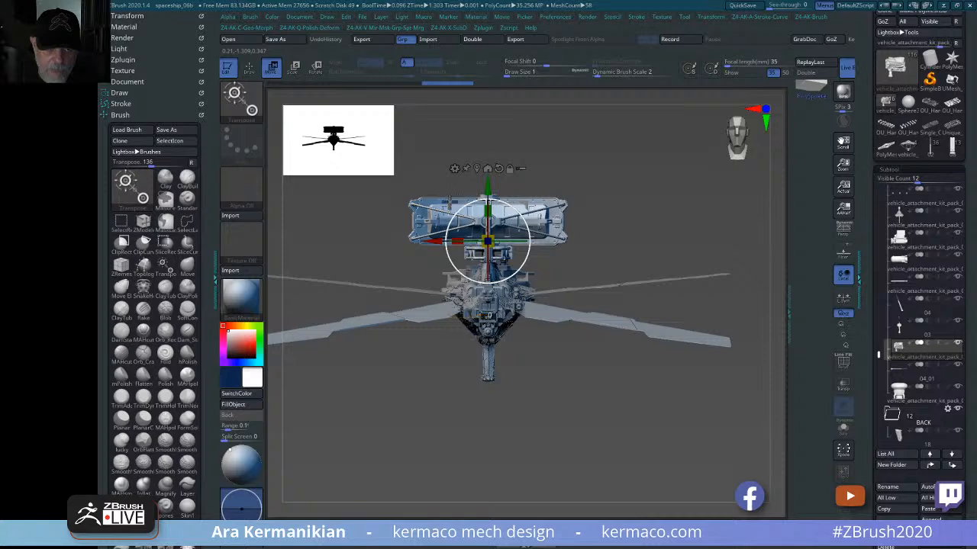
{"action": "left_click_drag", "start_coordinate": [448, 199], "coordinate": [461, 324]}
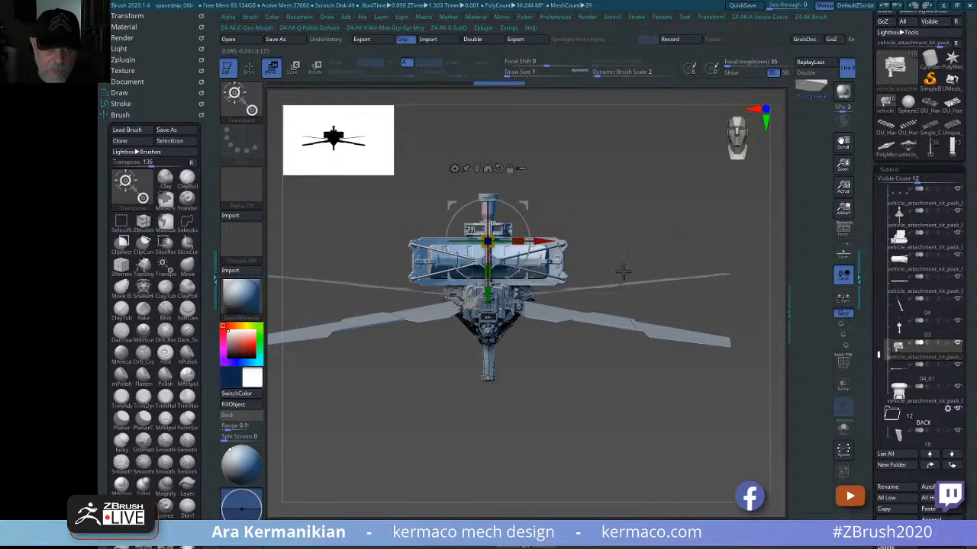
{"action": "left_click_drag", "start_coordinate": [621, 272], "coordinate": [687, 255]}
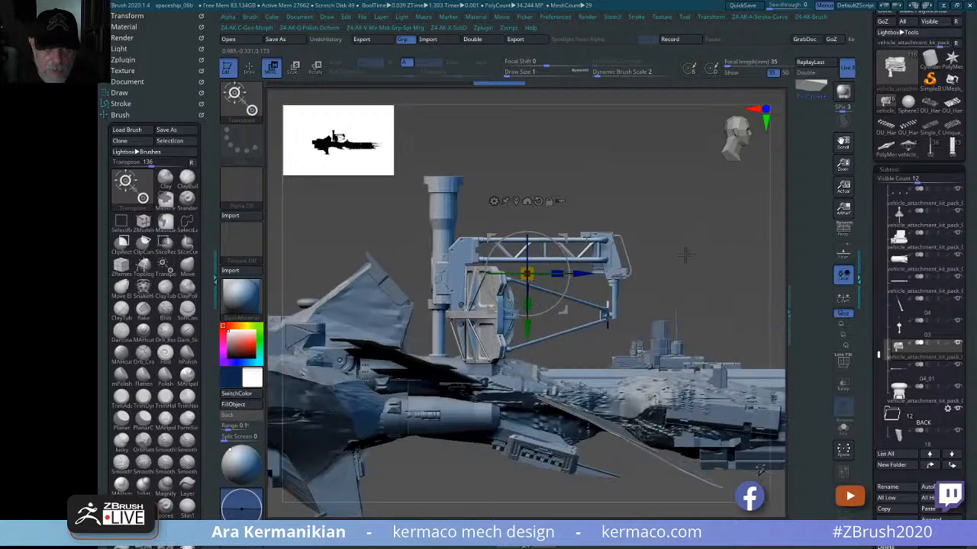
{"action": "left_click_drag", "start_coordinate": [527, 328], "coordinate": [527, 497]}
- Scale down the upside-down radar dish beneath the hull and tilt it about 18 degrees to follow the slanted pod
{"action": "left_click_drag", "start_coordinate": [643, 224], "coordinate": [519, 386], "text": "alt"}
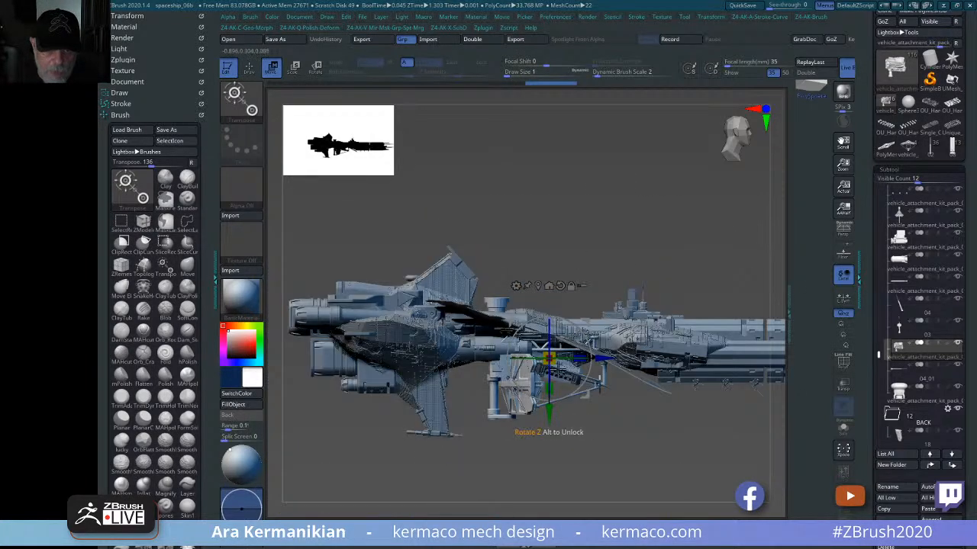
{"action": "left_click_drag", "start_coordinate": [557, 355], "coordinate": [529, 385]}
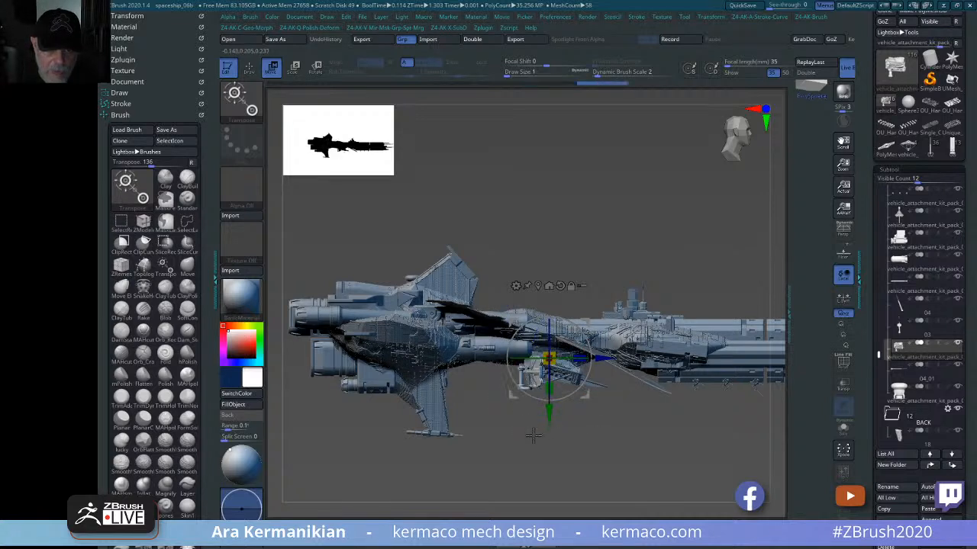
{"action": "left_click_drag", "start_coordinate": [549, 416], "coordinate": [543, 441]}
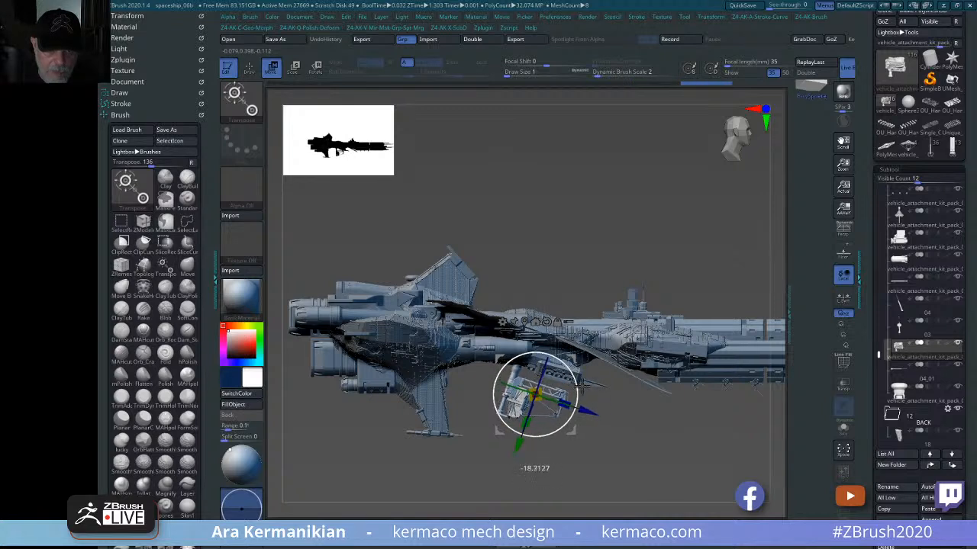
{"action": "left_click_drag", "start_coordinate": [583, 384], "coordinate": [582, 383]}
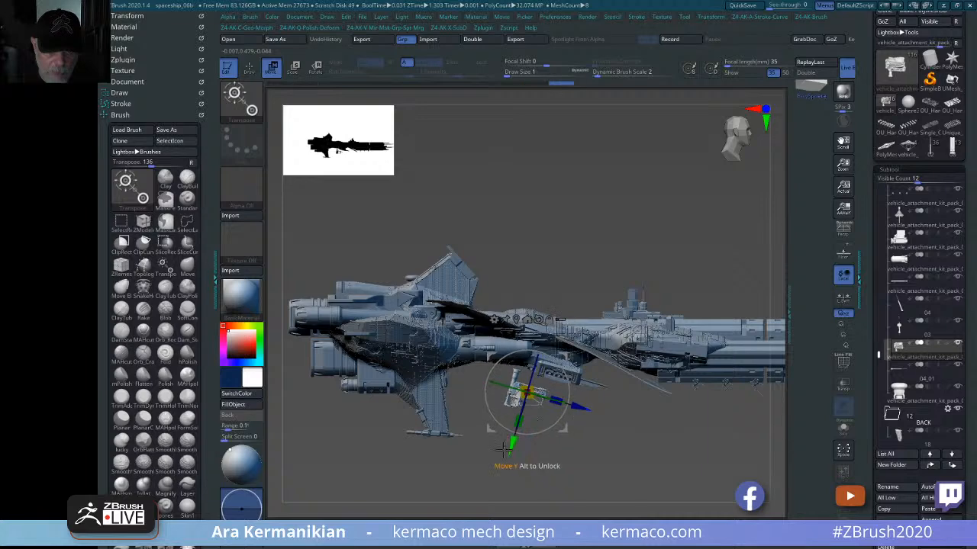
{"action": "mouse_move", "coordinate": [506, 447]}
{"action": "left_mouse_down"}
{"action": "mouse_move", "coordinate": [534, 448]}
{"action": "mouse_move", "coordinate": [510, 446]}
{"action": "left_mouse_up"}
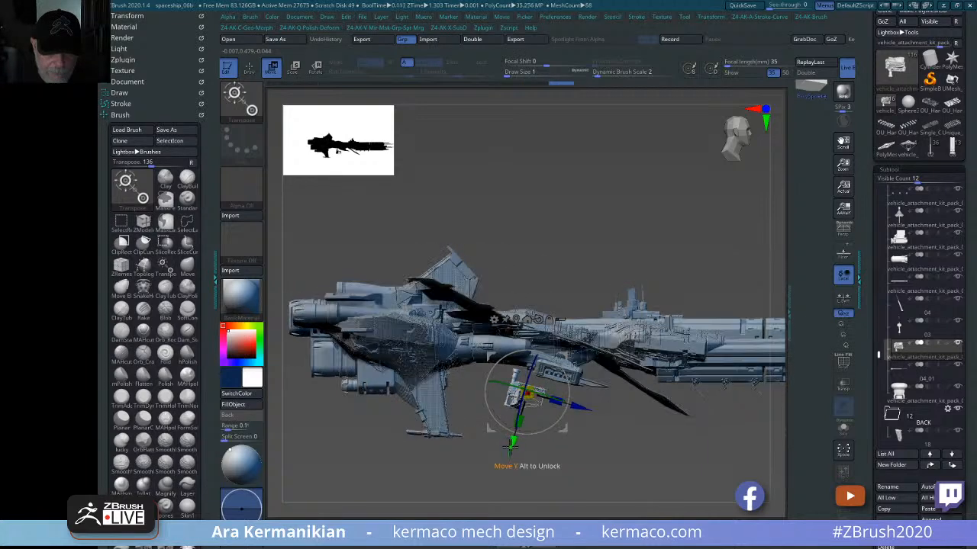
- Slide the tilted radar dish forward along its own axis so it sits under the slanted pod
{"action": "left_click_drag", "start_coordinate": [602, 484], "coordinate": [724, 359]}
{"action": "left_click_drag", "start_coordinate": [748, 395], "coordinate": [665, 233]}
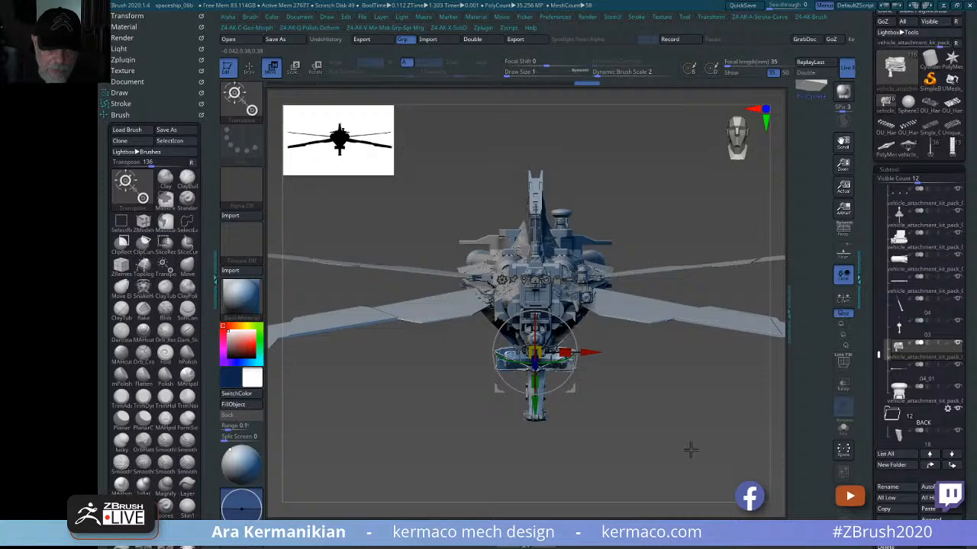
{"action": "left_click_drag", "start_coordinate": [689, 451], "coordinate": [639, 429]}
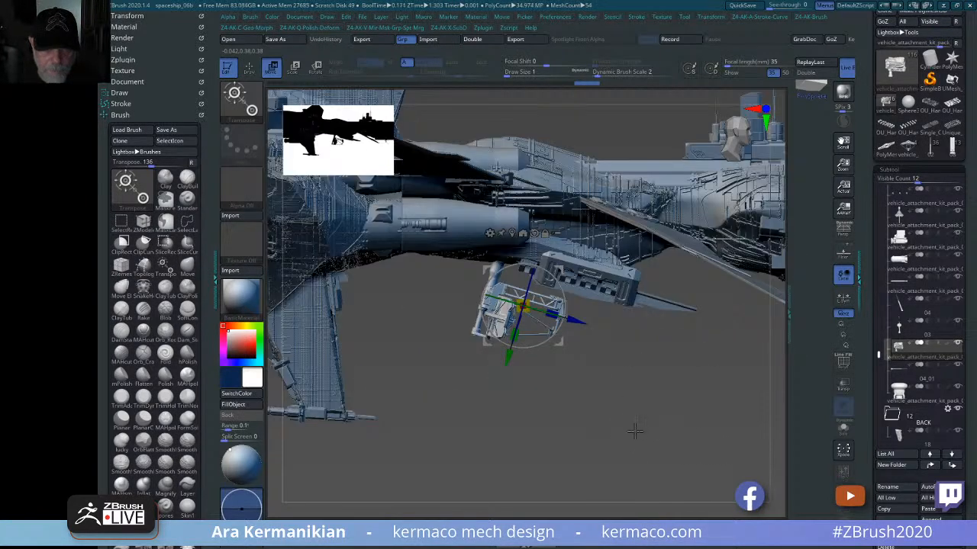
{"action": "key", "text": "q"}
{"action": "key", "text": "w"}
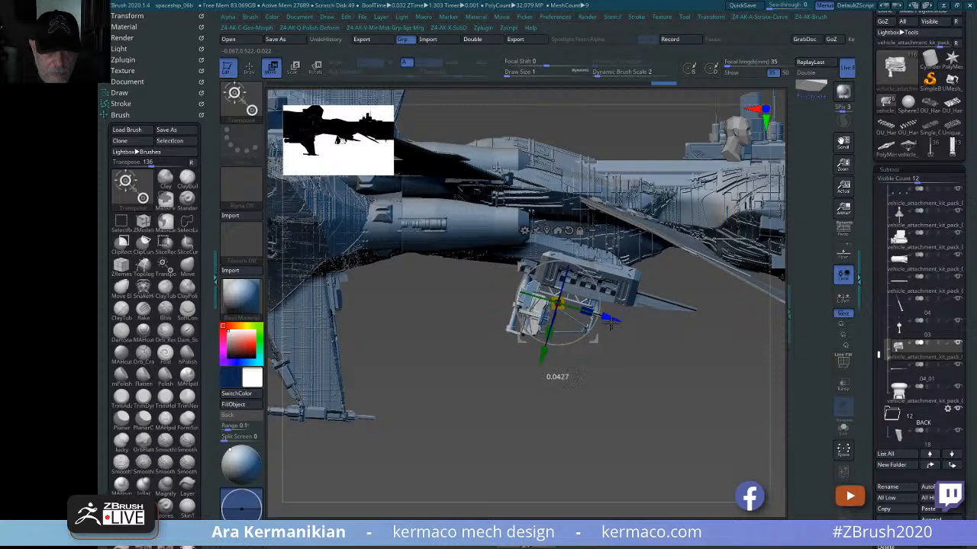
{"action": "mouse_move", "coordinate": [688, 435]}
{"action": "left_mouse_down"}
{"action": "mouse_move", "coordinate": [626, 445]}
{"action": "mouse_move", "coordinate": [416, 436]}
{"action": "left_mouse_up"}
- Resize the radar dish uniformly to fit beneath the pod, checking it against the whole ship from the side
{"action": "key", "text": "q"}
{"action": "mouse_move", "coordinate": [521, 438]}
{"action": "left_mouse_down"}
{"action": "mouse_move", "coordinate": [588, 434]}
{"action": "mouse_move", "coordinate": [529, 439]}
{"action": "mouse_move", "coordinate": [545, 432]}
{"action": "mouse_move", "coordinate": [551, 412]}
{"action": "mouse_move", "coordinate": [689, 450]}
{"action": "mouse_move", "coordinate": [641, 337]}
{"action": "mouse_move", "coordinate": [668, 415]}
{"action": "mouse_move", "coordinate": [610, 420]}
{"action": "left_mouse_up"}
{"action": "key", "text": "w"}
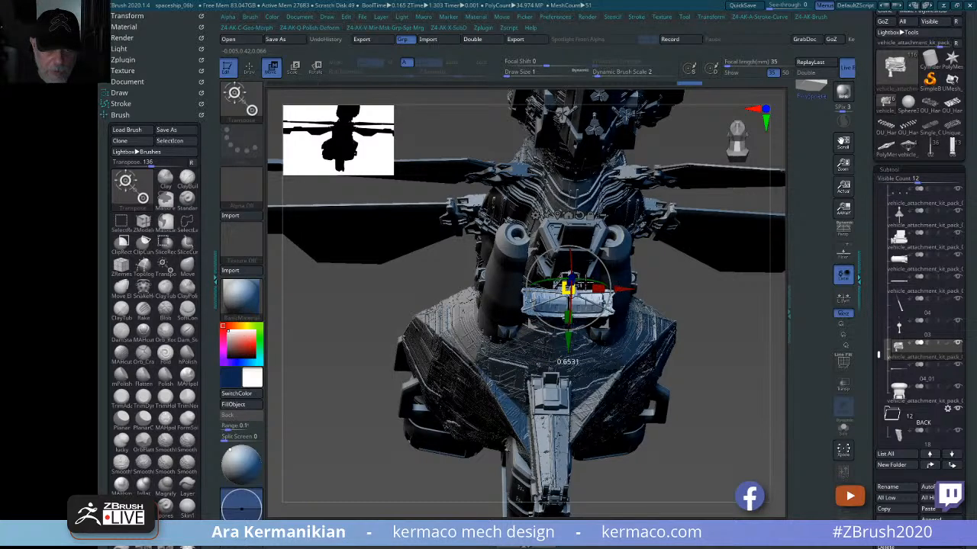
{"action": "mouse_move", "coordinate": [701, 353]}
{"action": "left_mouse_down"}
{"action": "mouse_move", "coordinate": [679, 344]}
{"action": "mouse_move", "coordinate": [692, 367]}
{"action": "left_mouse_up"}
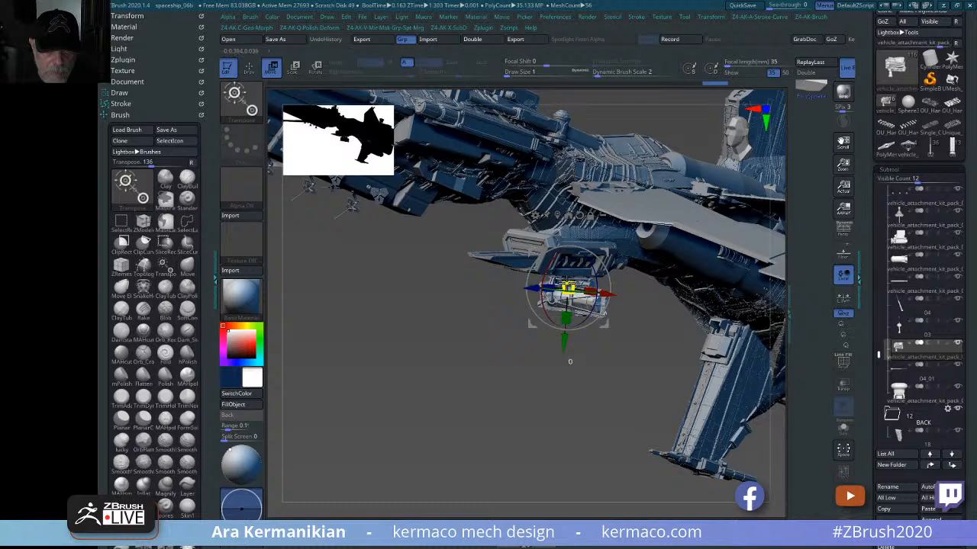
{"action": "mouse_move", "coordinate": [556, 397]}
{"action": "left_mouse_down"}
{"action": "mouse_move", "coordinate": [616, 389]}
{"action": "mouse_move", "coordinate": [573, 343]}
{"action": "left_mouse_up"}
{"action": "key", "text": "q"}
{"action": "mouse_move", "coordinate": [647, 470]}
{"action": "left_mouse_down", "text": "alt"}
{"action": "mouse_move", "coordinate": [568, 459]}
{"action": "mouse_move", "coordinate": [606, 451]}
{"action": "mouse_move", "coordinate": [580, 475]}
{"action": "mouse_move", "coordinate": [639, 457]}
{"action": "mouse_move", "coordinate": [613, 447]}
{"action": "left_mouse_up", "text": "alt"}
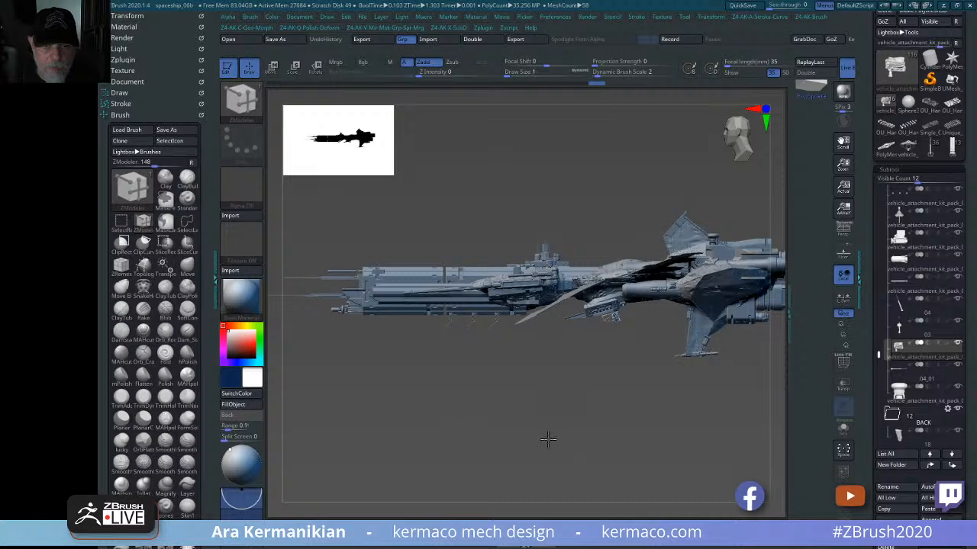
{"action": "left_click_drag", "start_coordinate": [548, 439], "coordinate": [618, 386]}
- Isolate the radar dish and stretch it wider sideways with the Extender deformer, then show the full ship again
{"action": "left_click", "coordinate": [843, 429]}
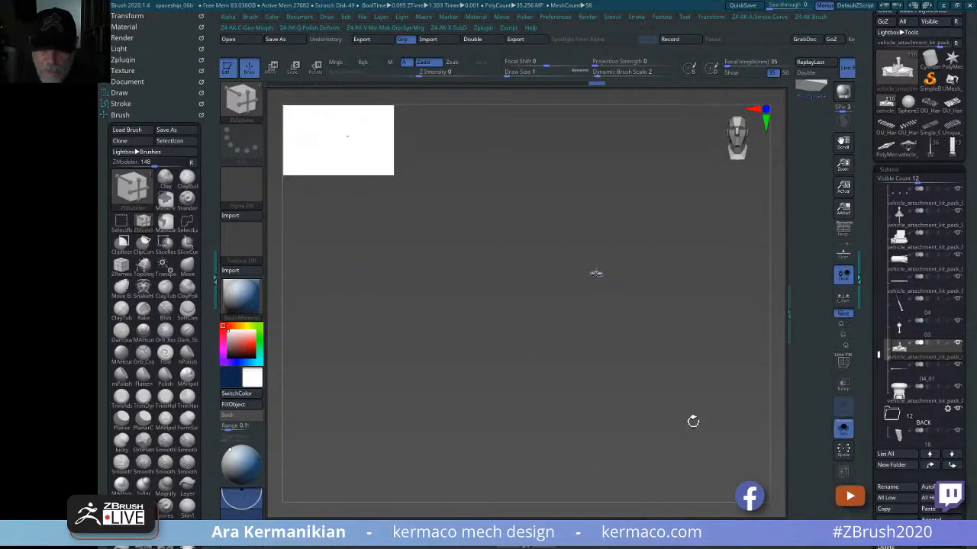
{"action": "key", "text": "f"}
{"action": "left_click_drag", "start_coordinate": [711, 234], "coordinate": [660, 374]}
{"action": "left_click_drag", "start_coordinate": [711, 497], "coordinate": [680, 451]}
{"action": "key", "text": "w"}
{"action": "left_click", "coordinate": [513, 174]}
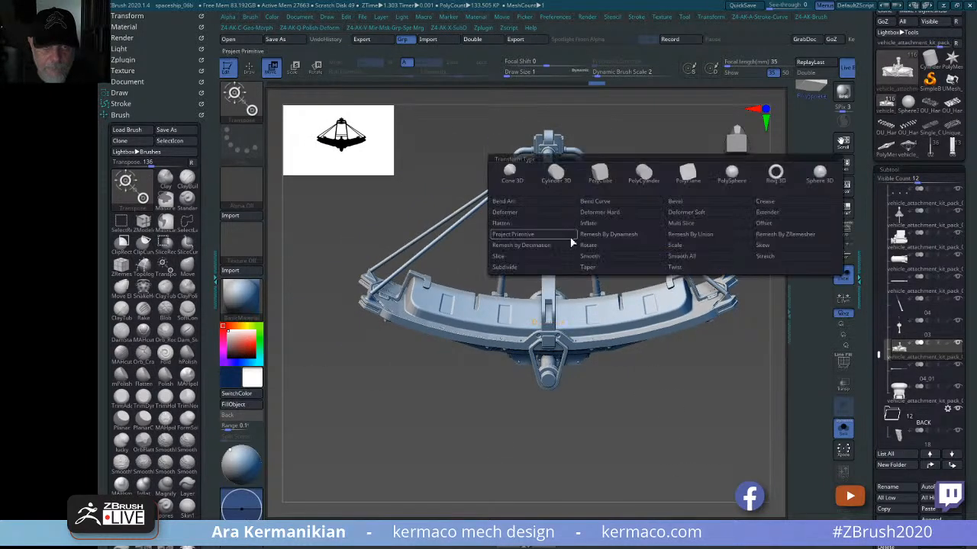
{"action": "left_click", "coordinate": [784, 212]}
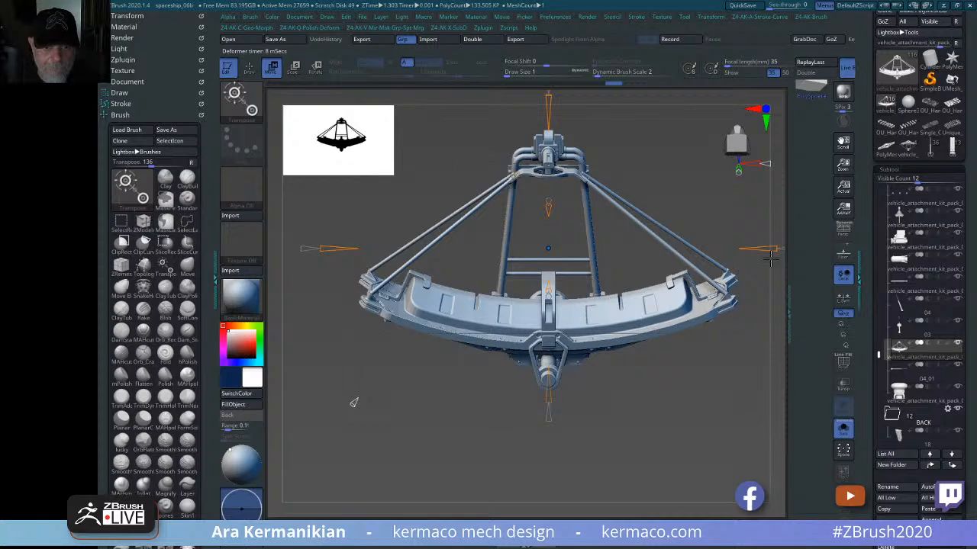
{"action": "left_click_drag", "start_coordinate": [774, 249], "coordinate": [799, 251]}
{"action": "left_click_drag", "start_coordinate": [648, 438], "coordinate": [639, 458]}
{"action": "left_click_drag", "start_coordinate": [831, 433], "coordinate": [551, 455]}
- Examine the widened radar dish under the hull from below, the front and the side, and check the overall silhouette
{"action": "key", "text": "q"}
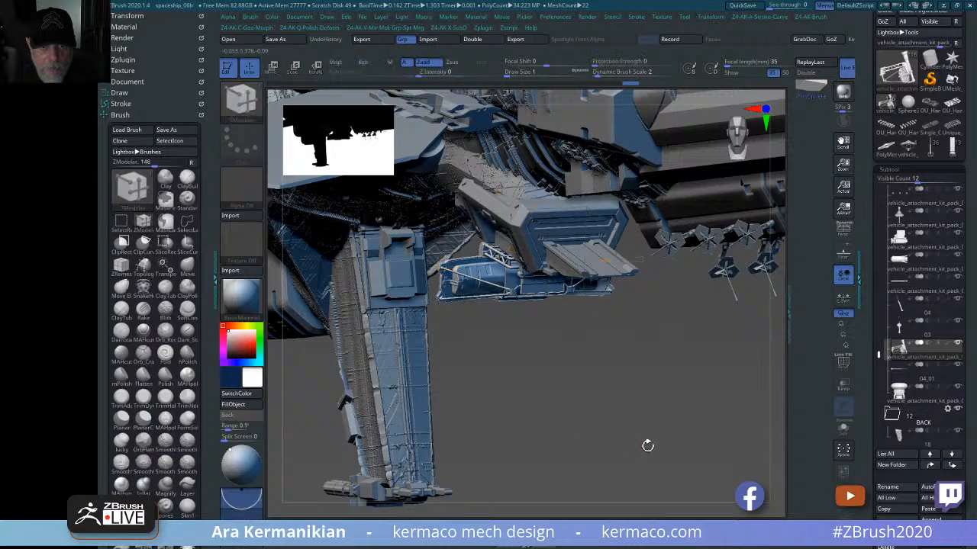
{"action": "left_click_drag", "start_coordinate": [638, 425], "coordinate": [633, 378]}
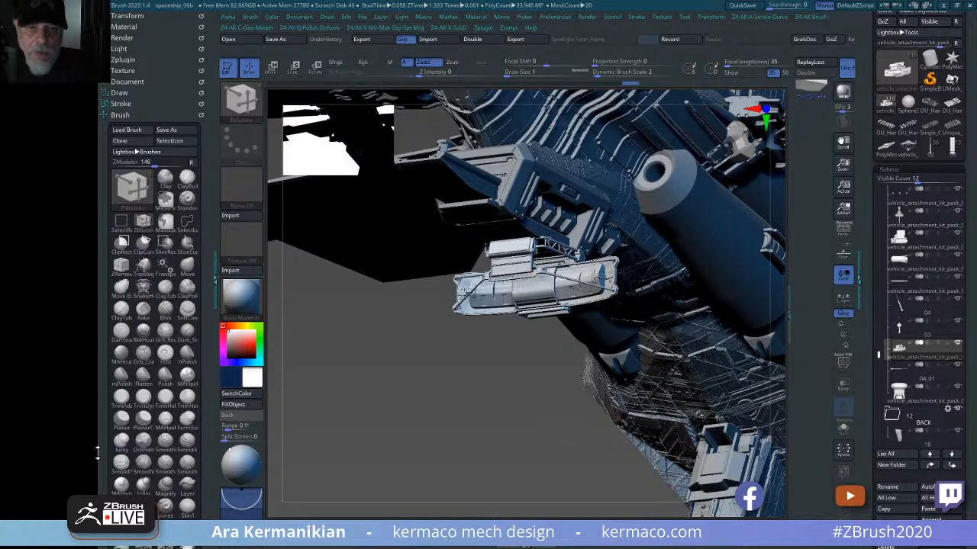
{"action": "left_click_drag", "start_coordinate": [443, 436], "coordinate": [448, 451]}
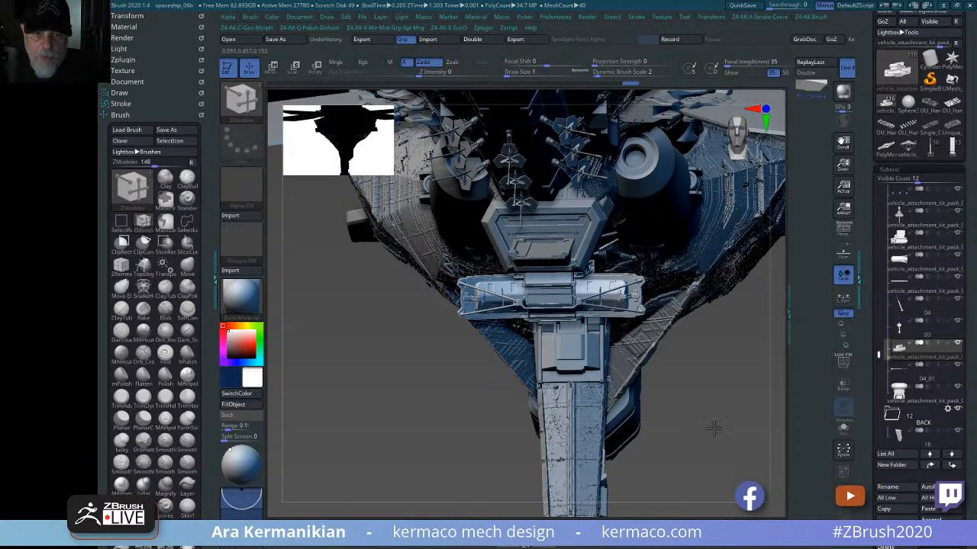
{"action": "left_click_drag", "start_coordinate": [712, 428], "coordinate": [570, 320]}
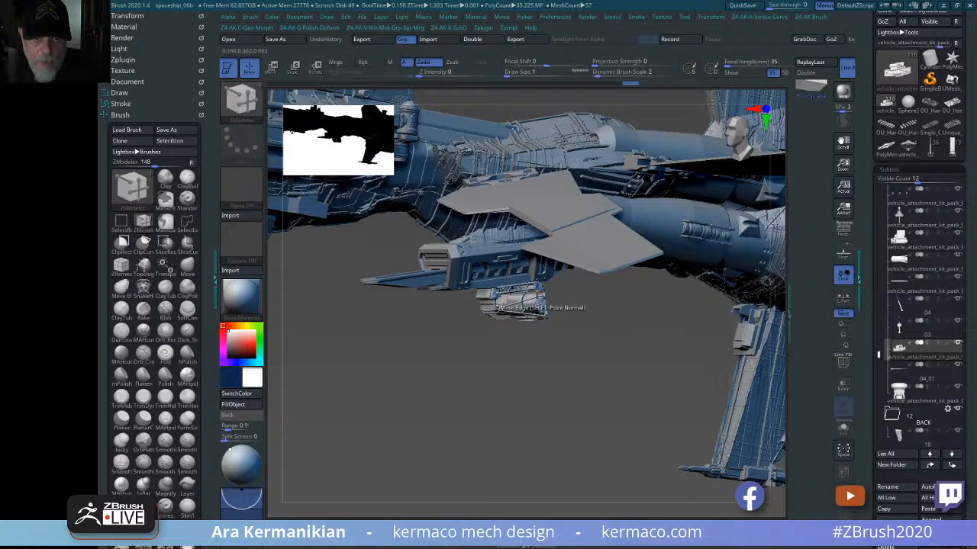
{"action": "left_click_drag", "start_coordinate": [576, 403], "coordinate": [587, 340]}
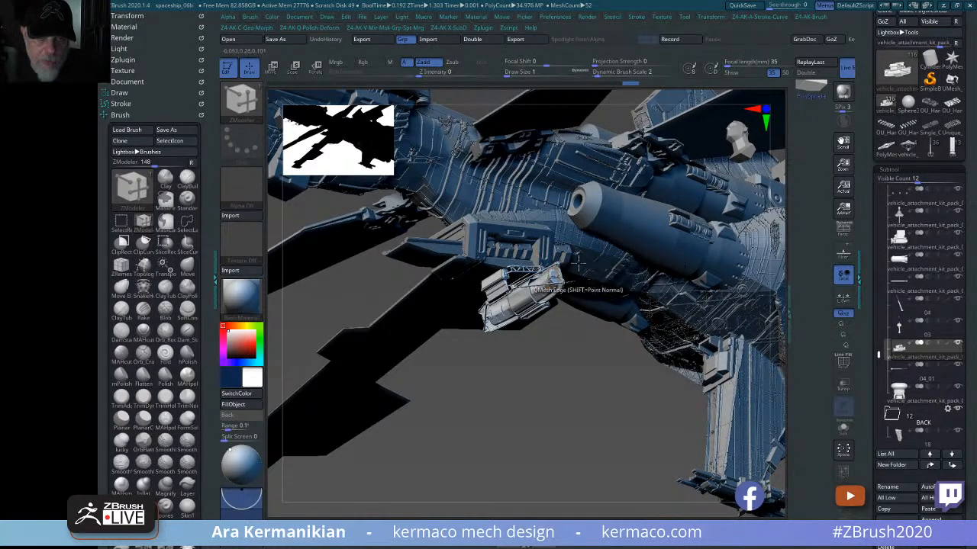
{"action": "left_click_drag", "start_coordinate": [568, 465], "coordinate": [680, 464]}
{"action": "left_click_drag", "start_coordinate": [592, 467], "coordinate": [647, 294]}
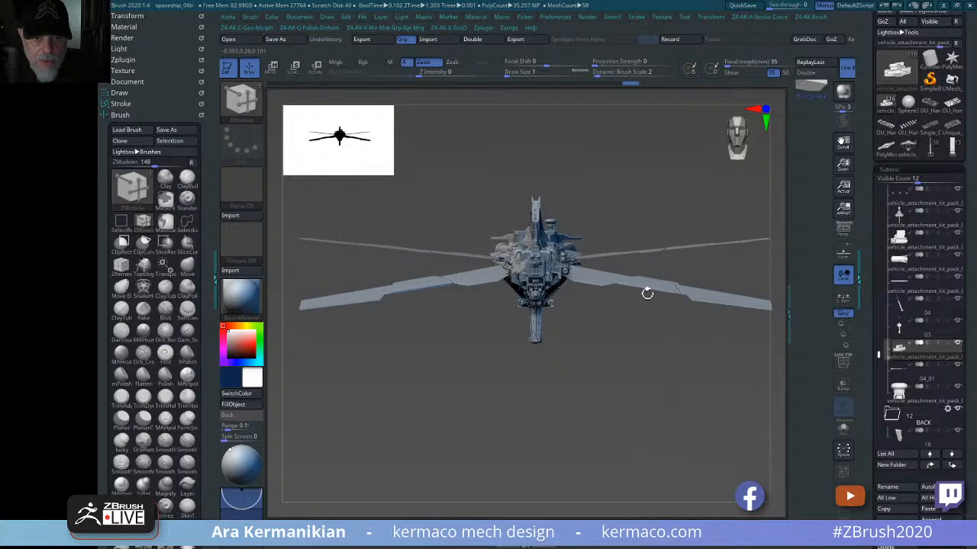
{"action": "left_click_drag", "start_coordinate": [676, 368], "coordinate": [709, 390]}
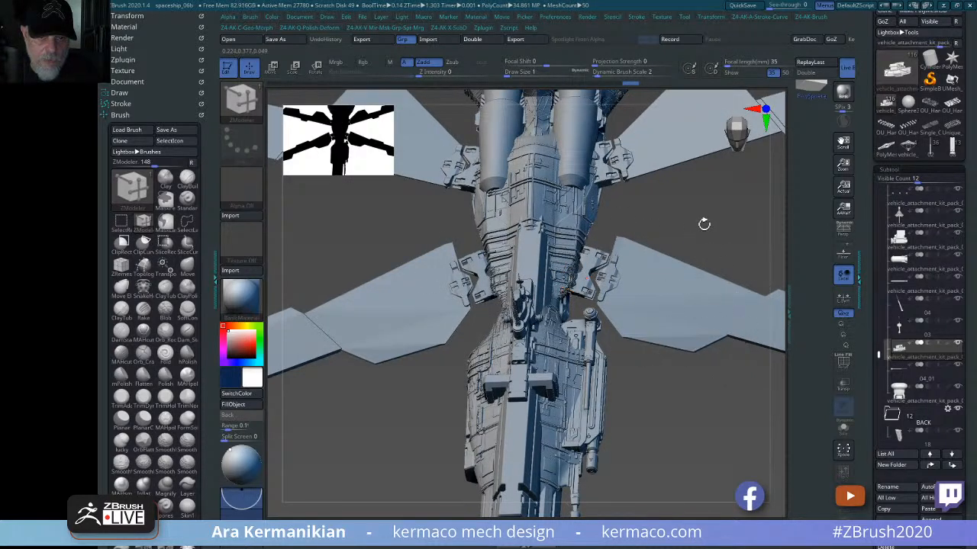
- Select the front pair of wings, centre the gizmo on the unmasked mesh and move them about 0.04 outward from the hull
{"action": "left_click_drag", "start_coordinate": [713, 232], "coordinate": [620, 304]}
{"action": "left_click", "coordinate": [619, 306], "text": "alt"}
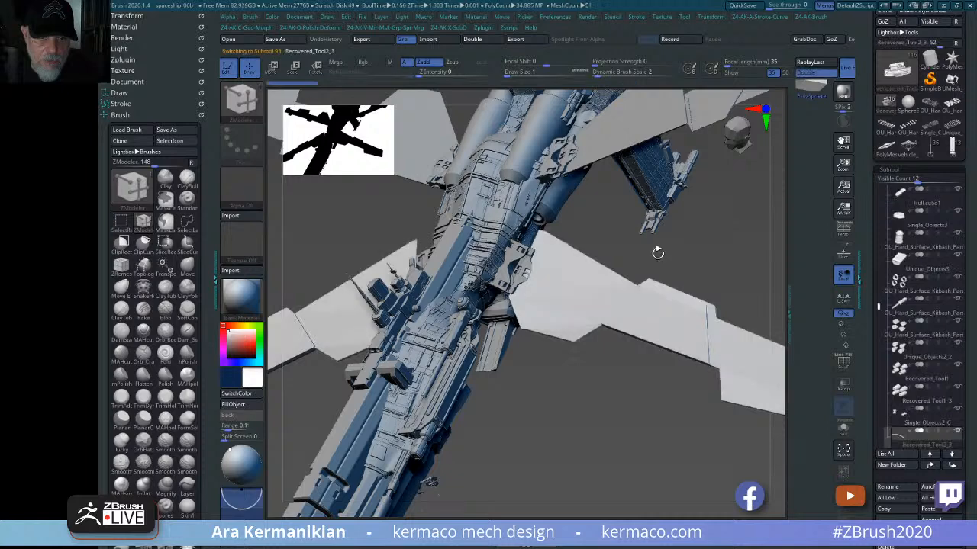
{"action": "left_click_drag", "start_coordinate": [678, 264], "coordinate": [625, 298], "text": "shift"}
{"action": "key", "text": "w"}
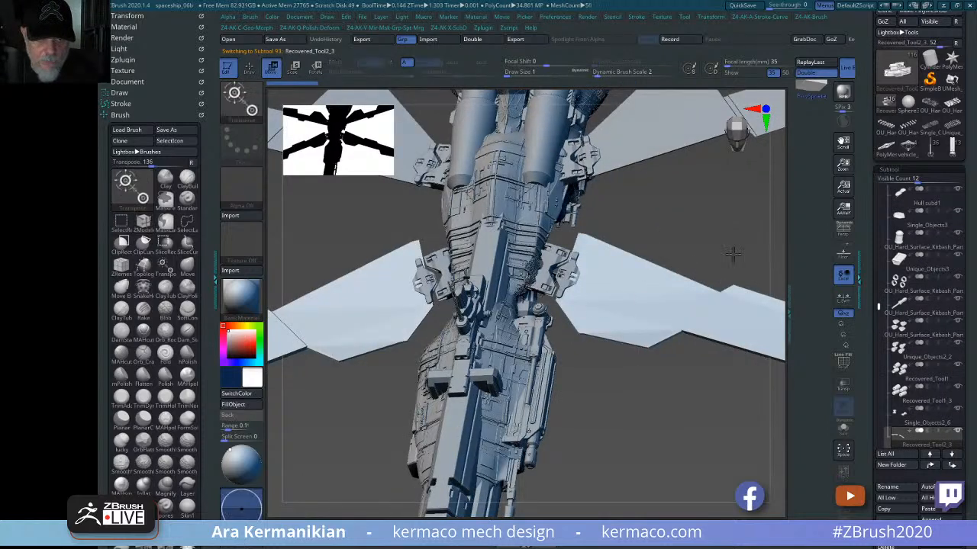
{"action": "left_click_drag", "start_coordinate": [654, 239], "coordinate": [549, 240]}
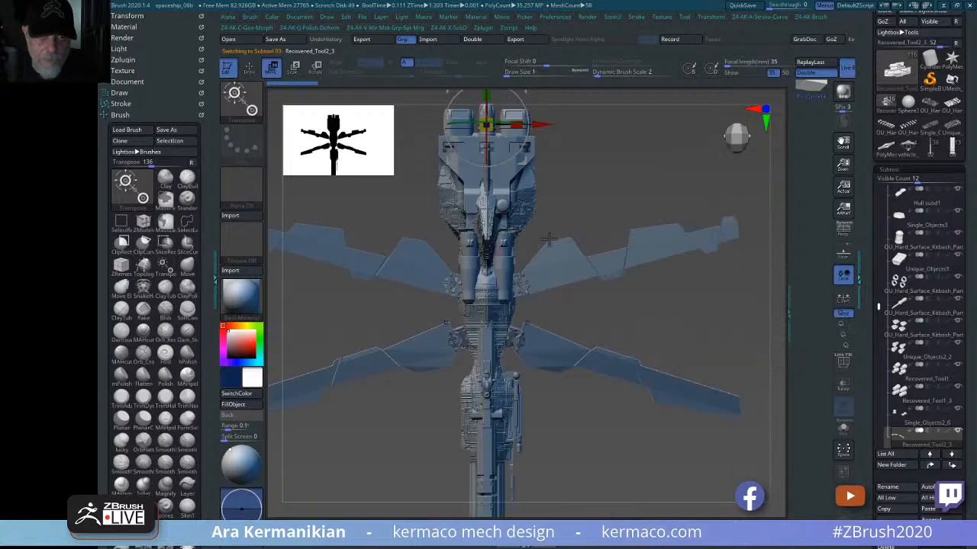
{"action": "left_click_drag", "start_coordinate": [630, 177], "coordinate": [689, 267], "text": "alt"}
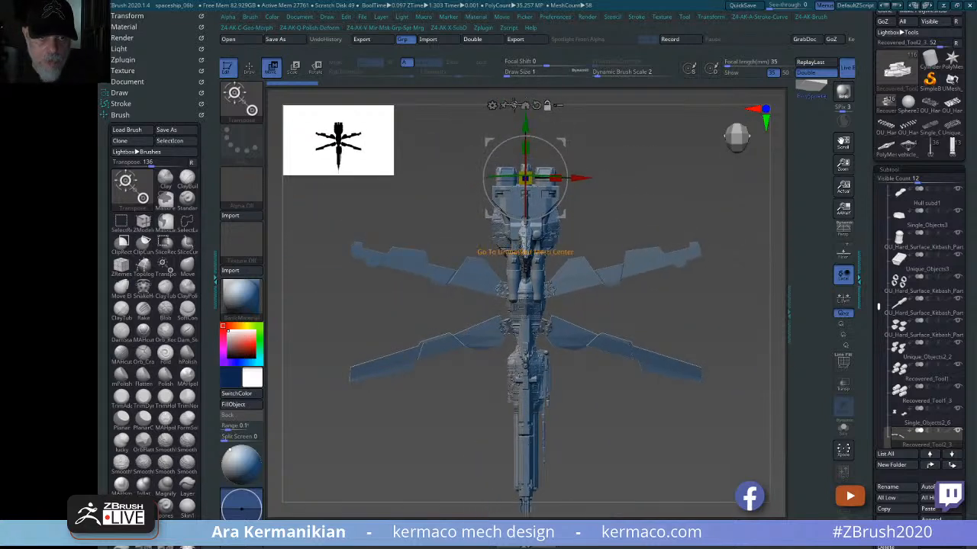
{"action": "left_click", "coordinate": [514, 106]}
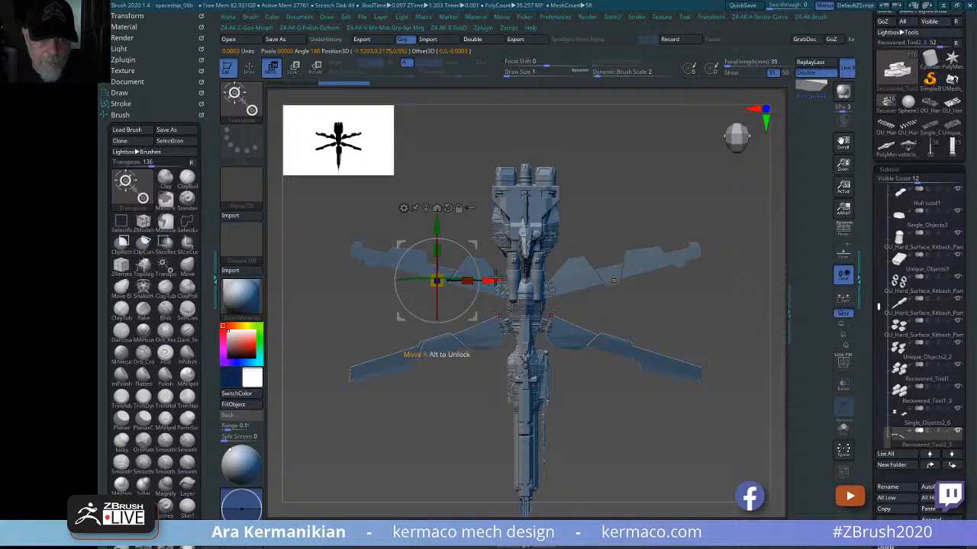
{"action": "left_click_drag", "start_coordinate": [494, 277], "coordinate": [491, 278]}
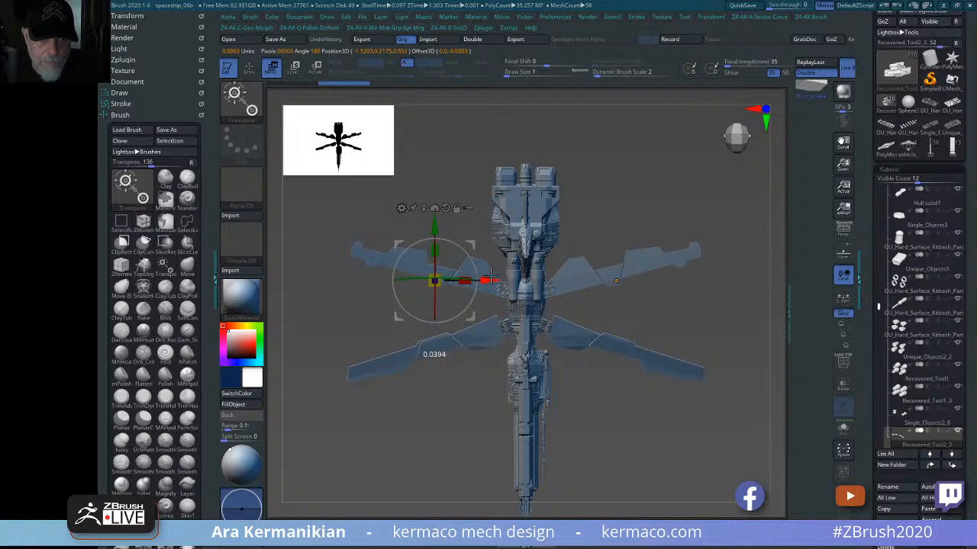
- Nudge the front pair of wings slightly along the length of the hull
{"action": "left_click_drag", "start_coordinate": [746, 341], "coordinate": [746, 287]}
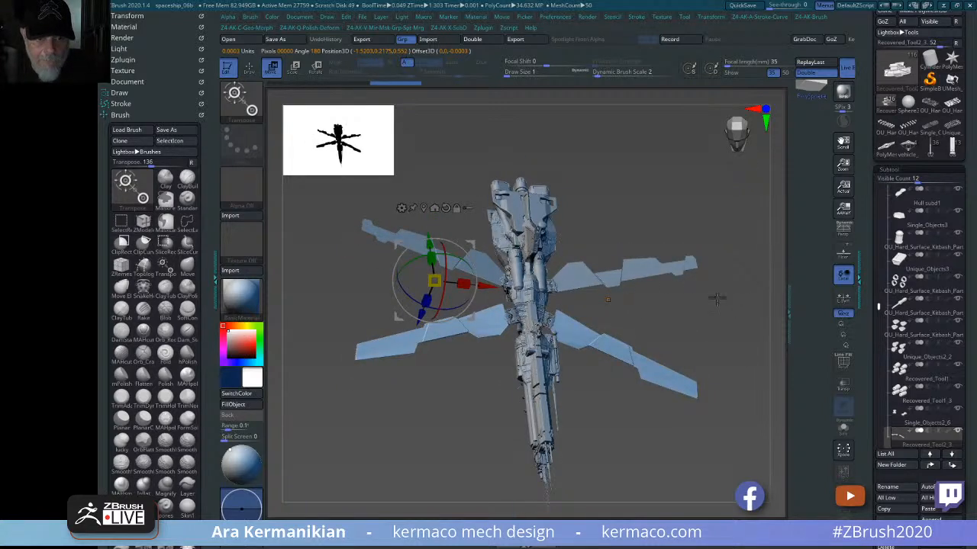
{"action": "left_click_drag", "start_coordinate": [717, 299], "coordinate": [580, 334]}
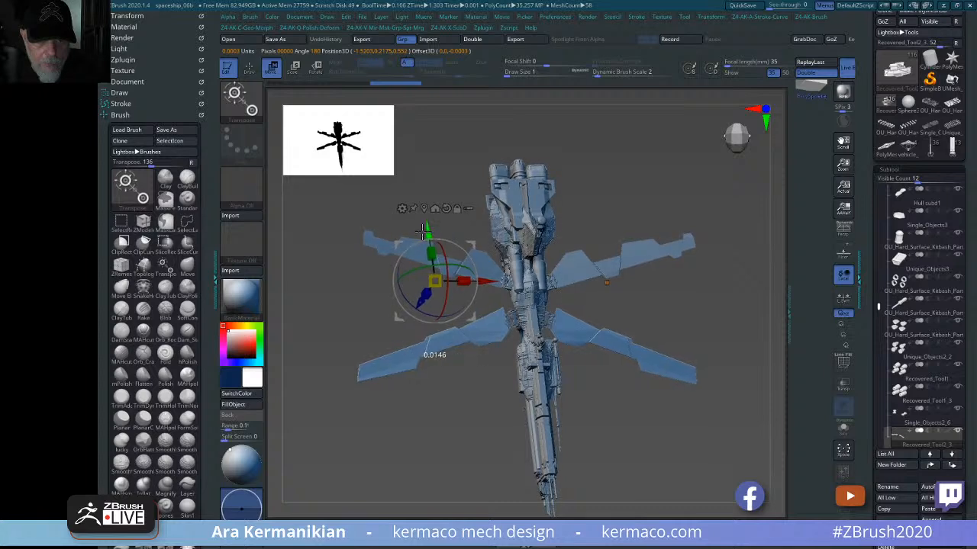
{"action": "left_click_drag", "start_coordinate": [702, 340], "coordinate": [724, 326]}
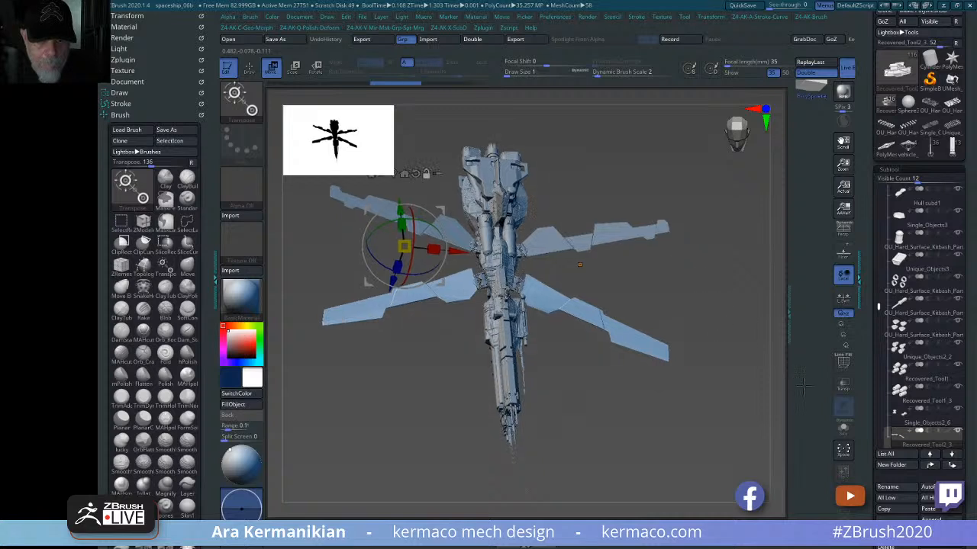
- Isolate the front wings and place the gizmo on the inner corner of one wing's root
{"action": "left_click_drag", "start_coordinate": [803, 387], "coordinate": [816, 398], "text": "alt"}
{"action": "left_click", "coordinate": [843, 429]}
{"action": "left_click_drag", "start_coordinate": [660, 477], "coordinate": [657, 451], "text": "alt"}
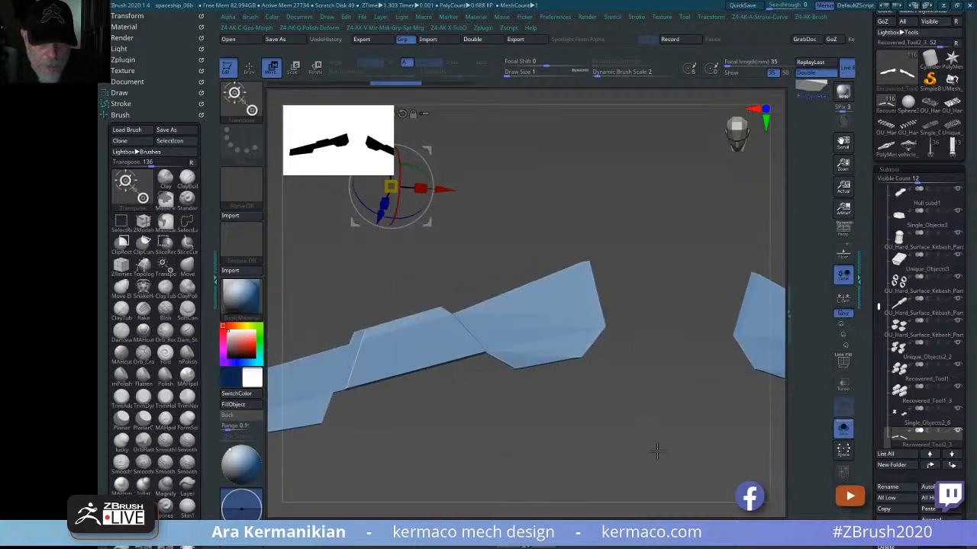
{"action": "left_click", "coordinate": [587, 263]}
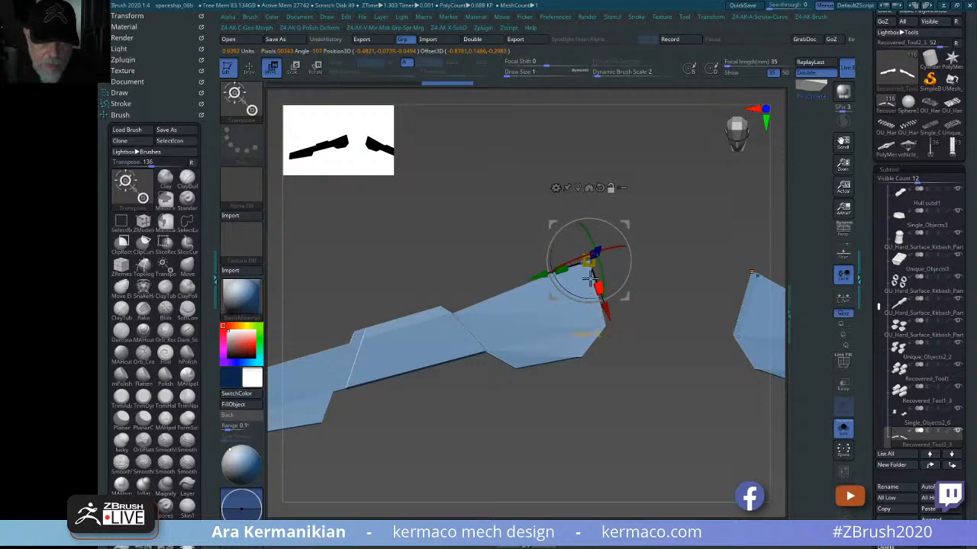
{"action": "mouse_move", "coordinate": [673, 377]}
{"action": "left_mouse_down"}
{"action": "mouse_move", "coordinate": [652, 327]}
{"action": "mouse_move", "coordinate": [683, 370]}
{"action": "left_mouse_up"}
- Show the whole ship again and shift the front wings slightly so their roots line up with the hull mounts
{"action": "left_click", "coordinate": [844, 431]}
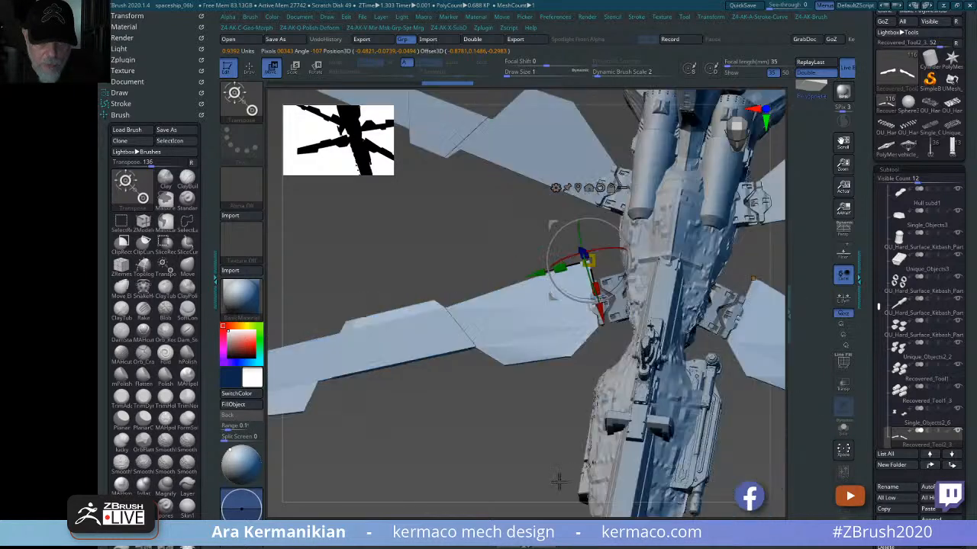
{"action": "left_click_drag", "start_coordinate": [567, 491], "coordinate": [607, 409]}
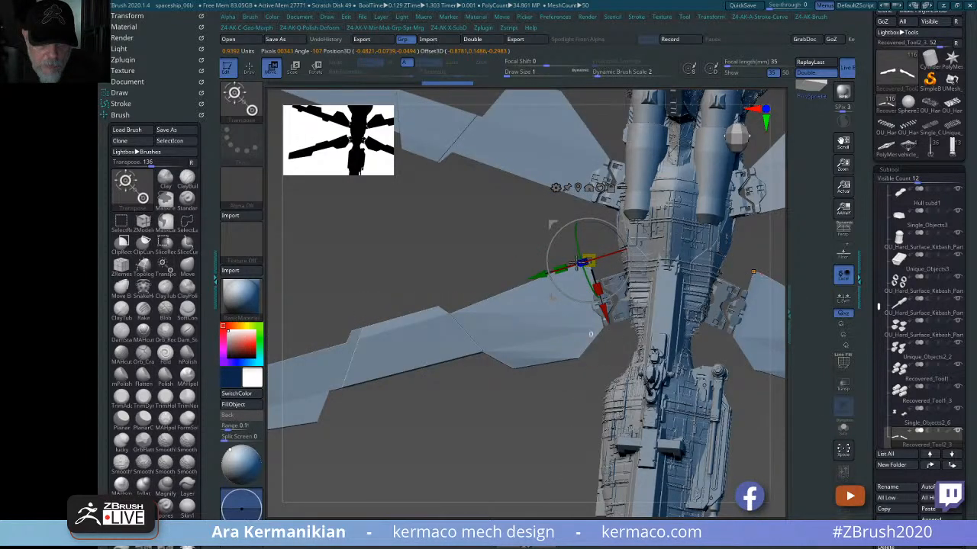
{"action": "left_click_drag", "start_coordinate": [590, 333], "coordinate": [592, 333]}
{"action": "left_click_drag", "start_coordinate": [542, 275], "coordinate": [543, 275]}
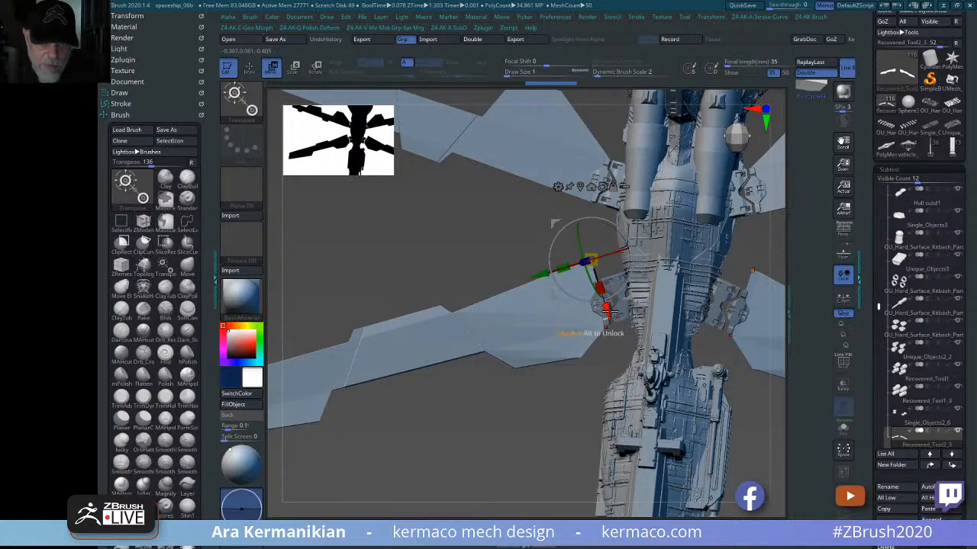
{"action": "left_click_drag", "start_coordinate": [605, 312], "coordinate": [610, 324]}
{"action": "left_click_drag", "start_coordinate": [540, 430], "coordinate": [546, 396]}
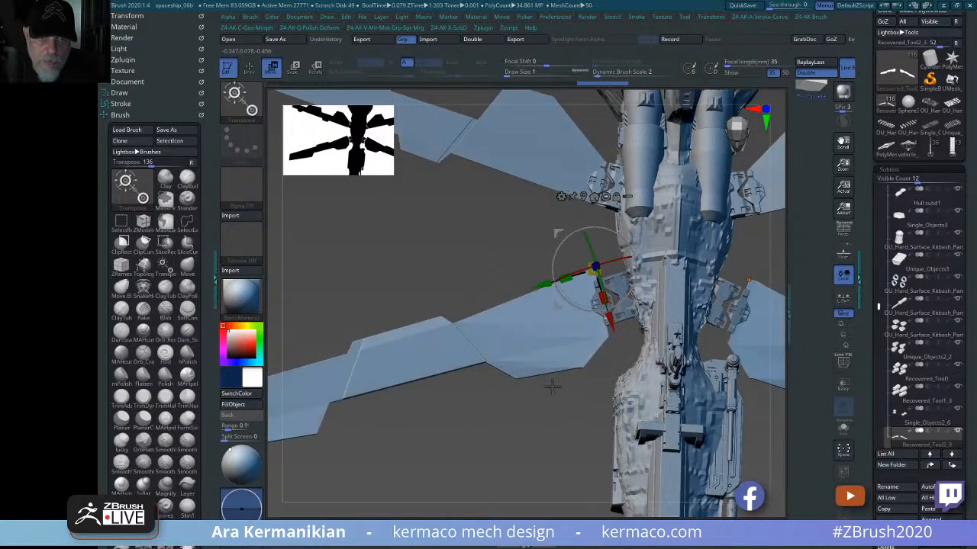
{"action": "key", "text": "q"}
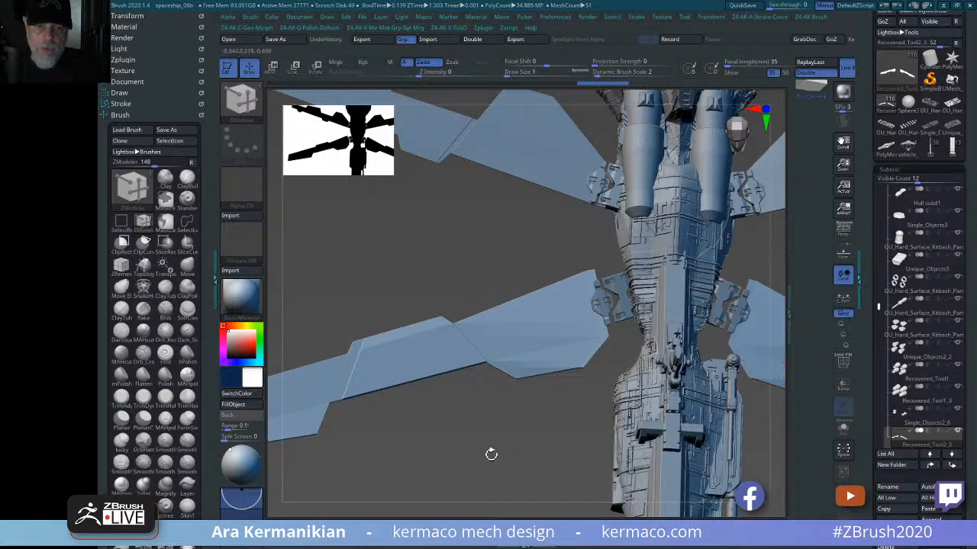
{"action": "left_click_drag", "start_coordinate": [490, 454], "coordinate": [565, 465]}
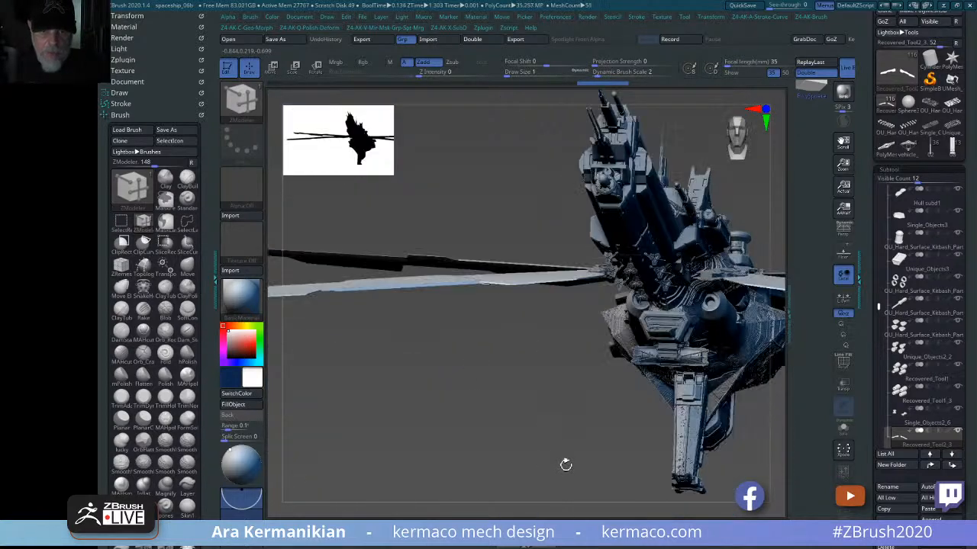
{"action": "left_click_drag", "start_coordinate": [474, 454], "coordinate": [723, 477]}
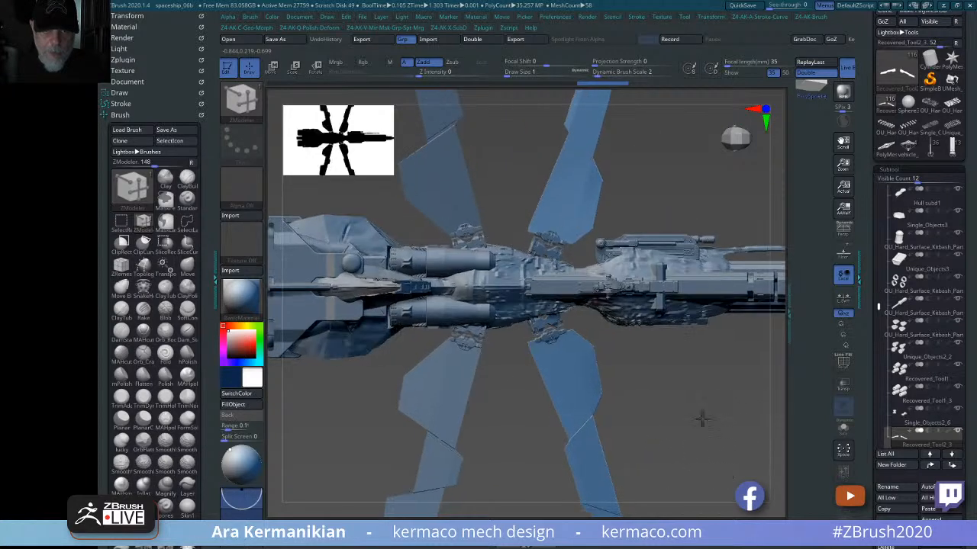
{"action": "left_click_drag", "start_coordinate": [755, 443], "coordinate": [587, 242], "text": "alt"}
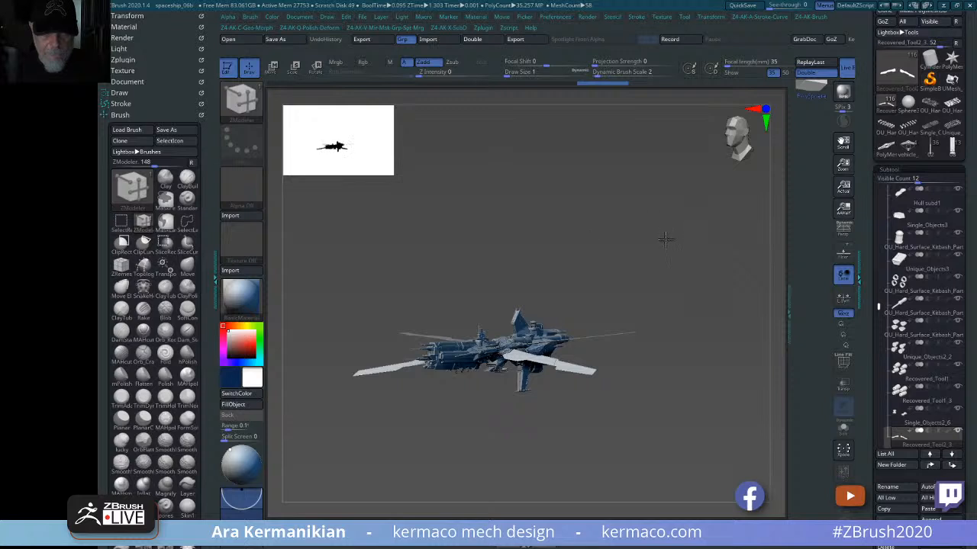
{"action": "mouse_move", "coordinate": [665, 239]}
{"action": "left_mouse_down"}
{"action": "mouse_move", "coordinate": [653, 247]}
{"action": "mouse_move", "coordinate": [710, 250]}
{"action": "mouse_move", "coordinate": [653, 252]}
{"action": "mouse_move", "coordinate": [647, 277]}
{"action": "mouse_move", "coordinate": [647, 331]}
{"action": "mouse_move", "coordinate": [691, 383]}
{"action": "mouse_move", "coordinate": [678, 402]}
{"action": "mouse_move", "coordinate": [682, 318]}
{"action": "mouse_move", "coordinate": [693, 356]}
{"action": "mouse_move", "coordinate": [704, 342]}
{"action": "mouse_move", "coordinate": [680, 273]}
{"action": "mouse_move", "coordinate": [682, 344]}
{"action": "mouse_move", "coordinate": [632, 272]}
{"action": "mouse_move", "coordinate": [720, 320]}
{"action": "mouse_move", "coordinate": [682, 344]}
{"action": "mouse_move", "coordinate": [706, 389]}
{"action": "mouse_move", "coordinate": [612, 354]}
{"action": "mouse_move", "coordinate": [493, 264]}
{"action": "left_mouse_up"}
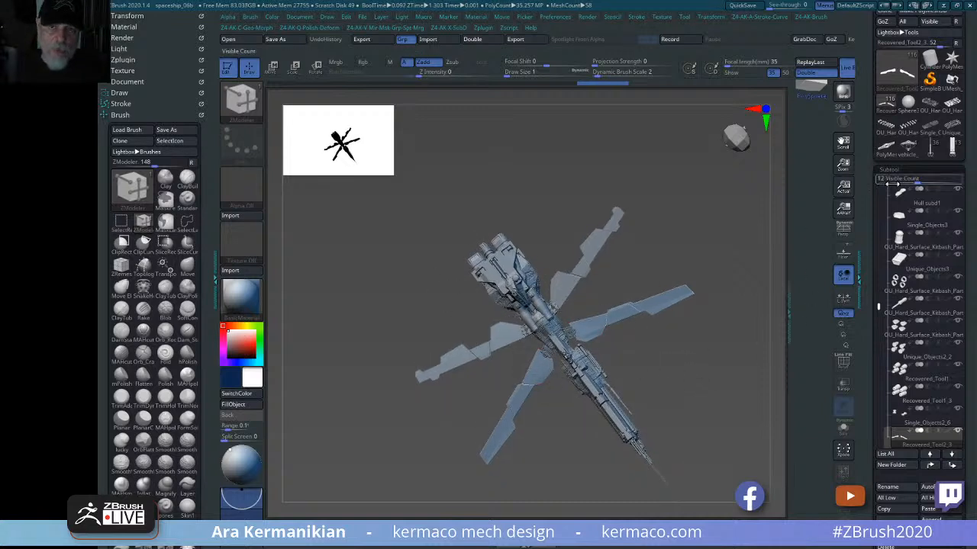
- Switch to the vehicle attachment kit tool and delete its radar dish subtool
{"action": "left_click", "coordinate": [925, 152]}
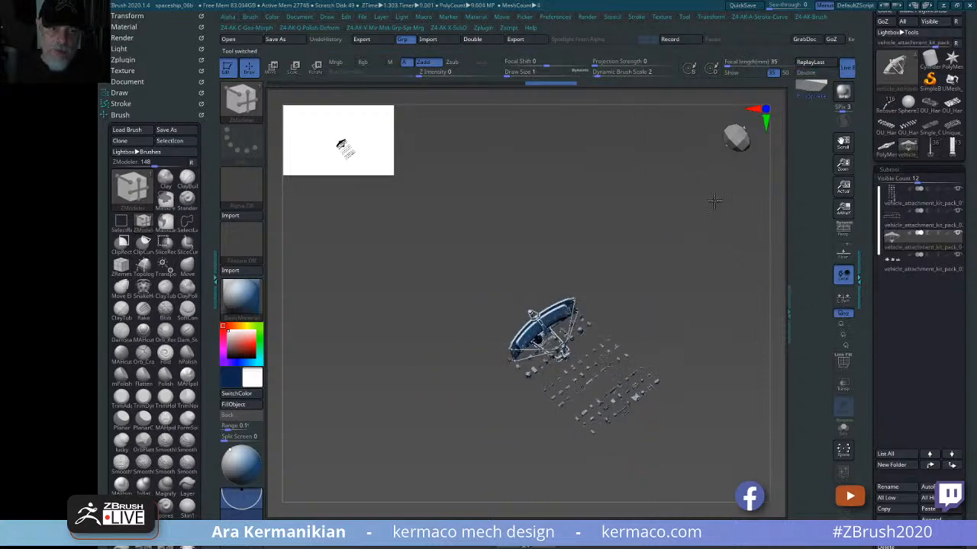
{"action": "left_click_drag", "start_coordinate": [702, 352], "coordinate": [691, 387], "text": "alt"}
{"action": "left_click", "coordinate": [897, 545]}
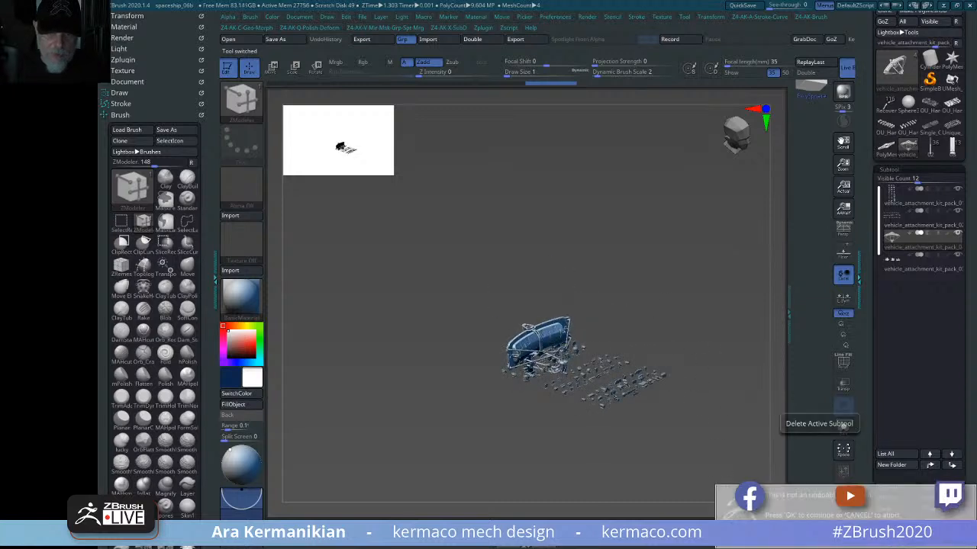
{"action": "key", "text": "Return"}
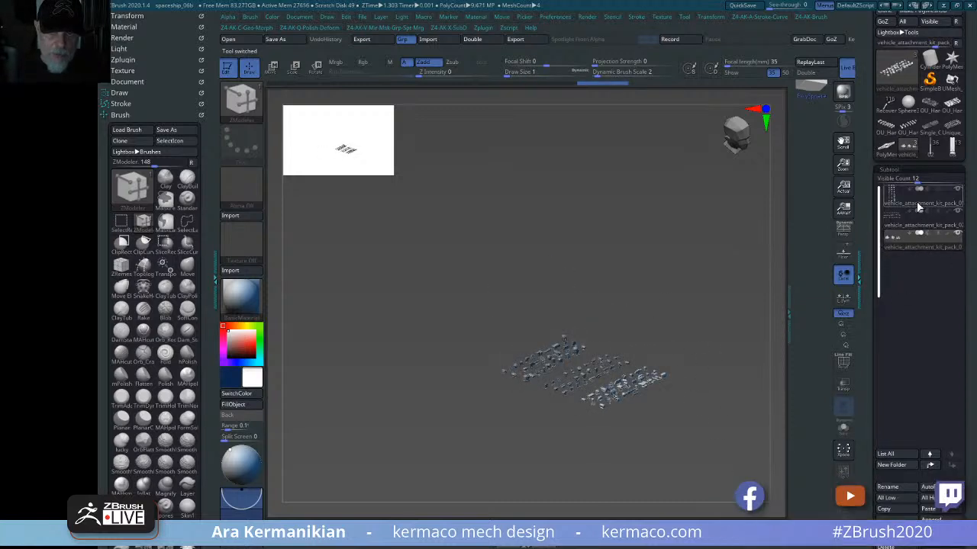
- Isolate the round tapered part in the vehicle_attachment_kit_pack_01 subtool and process it with Kitbash Duplicate
{"action": "left_click", "coordinate": [919, 204]}
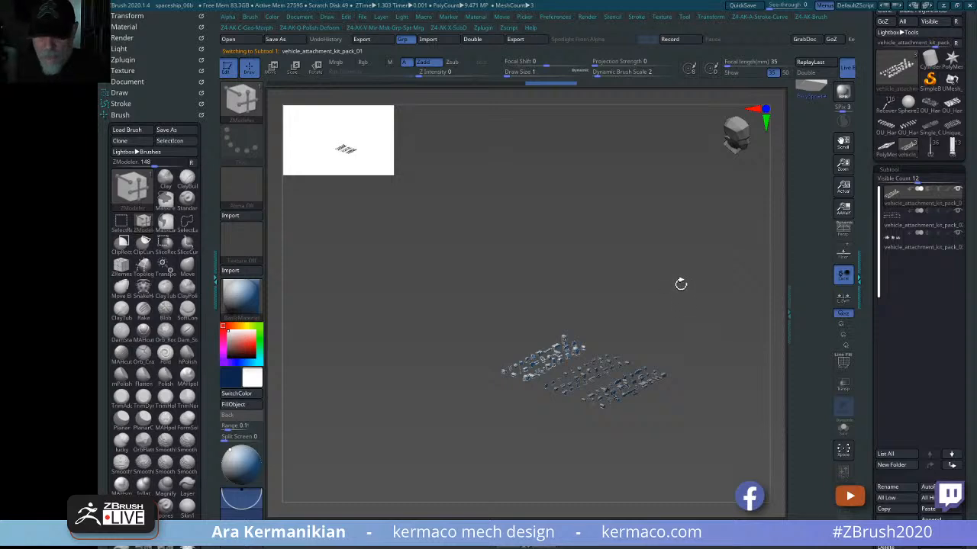
{"action": "key", "text": "f"}
{"action": "left_click_drag", "start_coordinate": [706, 203], "coordinate": [719, 188]}
{"action": "left_click_drag", "start_coordinate": [450, 452], "coordinate": [655, 484], "text": "alt"}
{"action": "mouse_move", "coordinate": [618, 365]}
{"action": "left_mouse_down", "text": "alt"}
{"action": "mouse_move", "coordinate": [649, 379]}
{"action": "mouse_move", "coordinate": [669, 407]}
{"action": "mouse_move", "coordinate": [524, 400]}
{"action": "mouse_move", "coordinate": [618, 403]}
{"action": "mouse_move", "coordinate": [628, 490]}
{"action": "mouse_move", "coordinate": [602, 432]}
{"action": "mouse_move", "coordinate": [731, 421]}
{"action": "mouse_move", "coordinate": [615, 460]}
{"action": "mouse_move", "coordinate": [665, 408]}
{"action": "mouse_move", "coordinate": [641, 450]}
{"action": "mouse_move", "coordinate": [645, 427]}
{"action": "mouse_move", "coordinate": [557, 281]}
{"action": "mouse_move", "coordinate": [521, 298]}
{"action": "mouse_move", "coordinate": [608, 292]}
{"action": "mouse_move", "coordinate": [628, 371]}
{"action": "left_mouse_up", "text": "alt"}
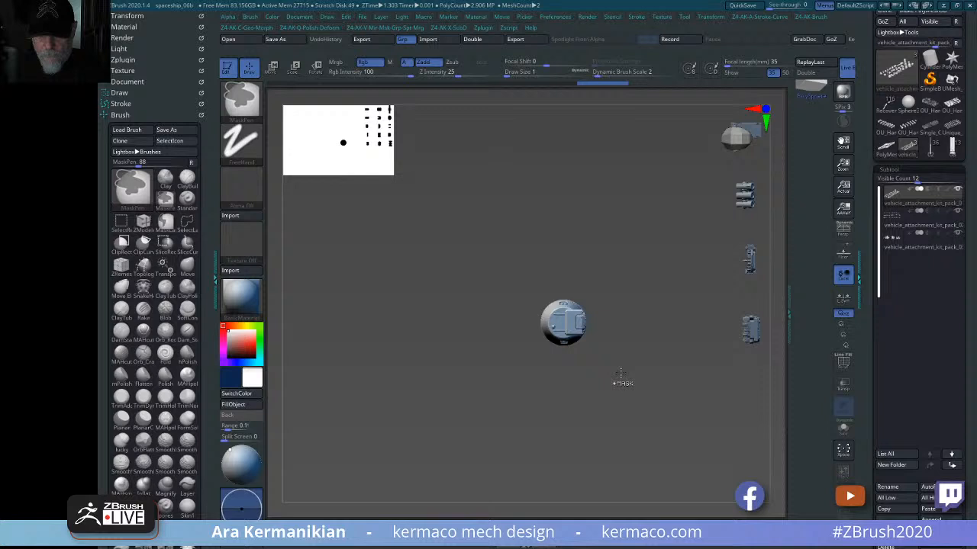
{"action": "key", "text": "space"}
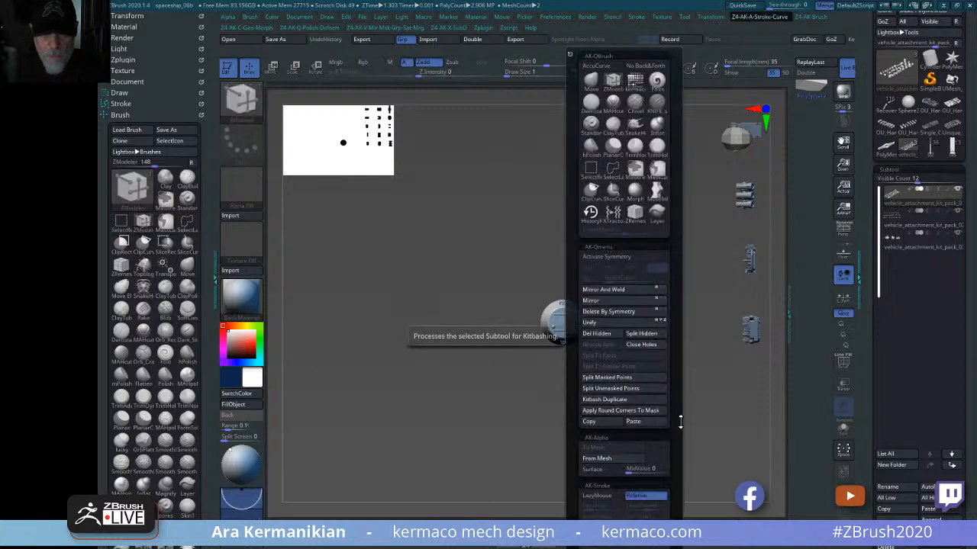
{"action": "left_click", "coordinate": [627, 400]}
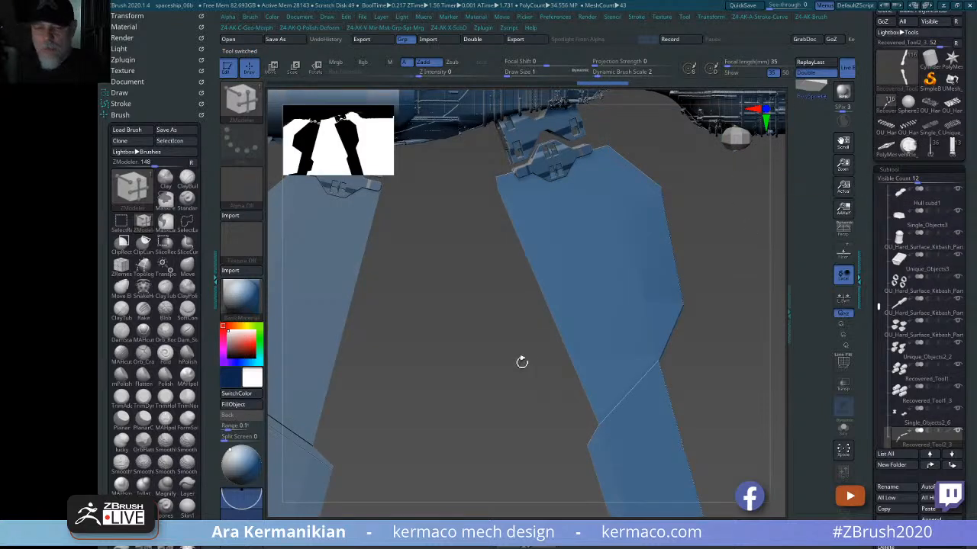
- Paste the round kit part into the spaceship as a new subtool and delete its hidden geometry
{"action": "key", "text": "space"}
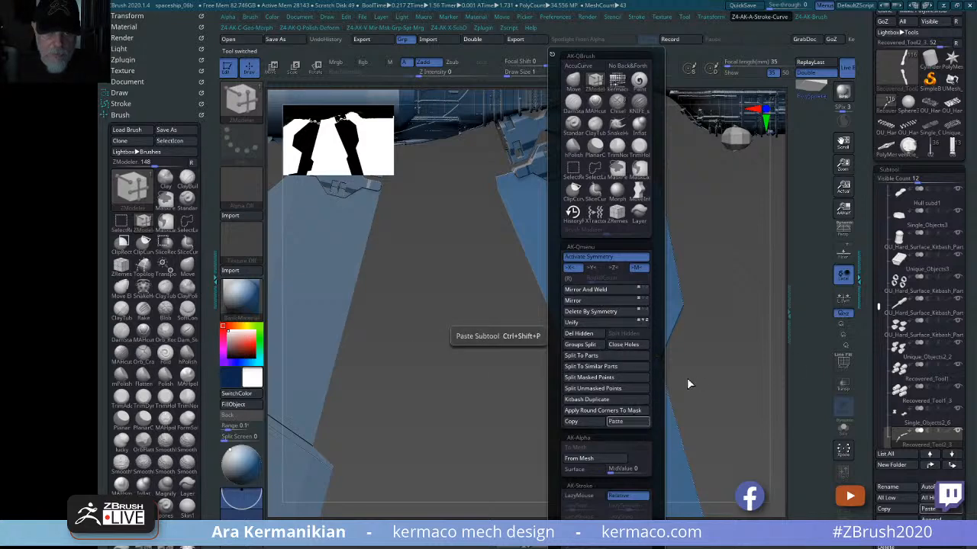
{"action": "key", "text": "f"}
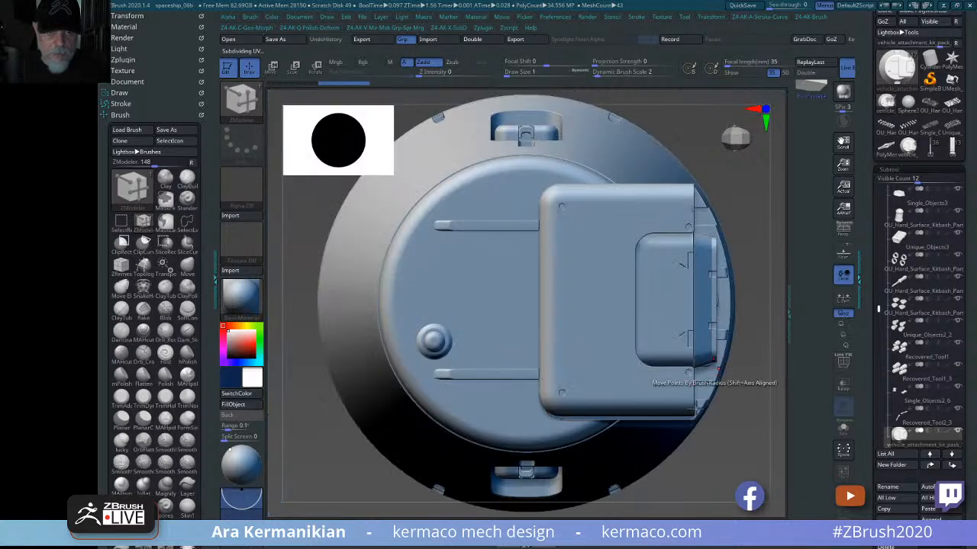
{"action": "left_click_drag", "start_coordinate": [731, 422], "coordinate": [730, 364]}
{"action": "key", "text": "ctrl+q"}
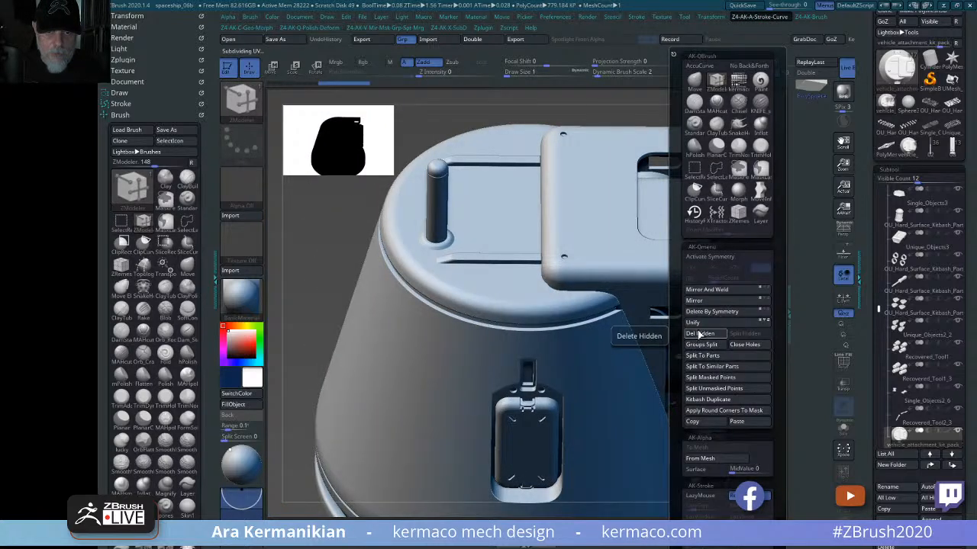
{"action": "left_click", "coordinate": [699, 334]}
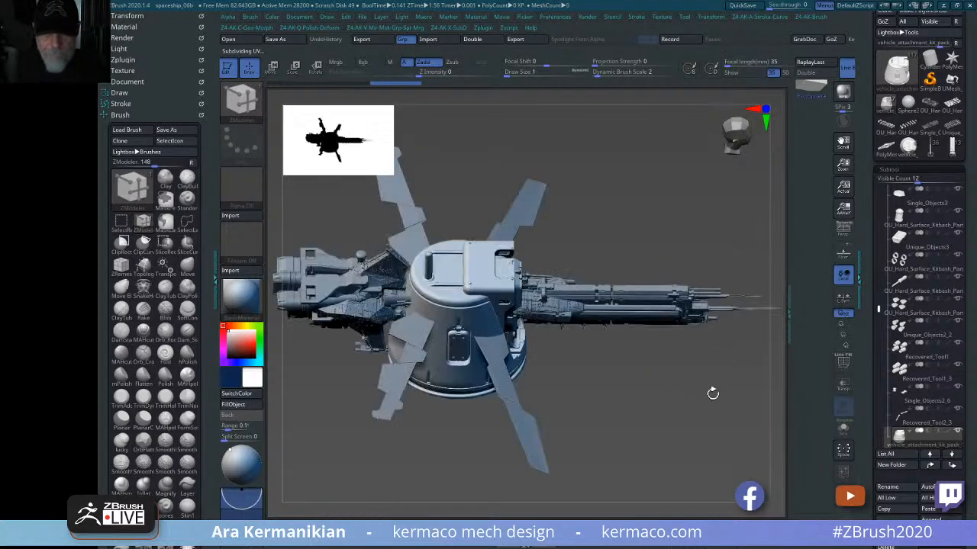
- Isolate the pasted round part, stretch its middle section sideways into an elongated housing with the Extender deformer, and show the whole ship again
{"action": "mouse_move", "coordinate": [712, 393]}
{"action": "left_mouse_down"}
{"action": "mouse_move", "coordinate": [687, 412]}
{"action": "mouse_move", "coordinate": [595, 341]}
{"action": "left_mouse_up"}
{"action": "key", "text": "e"}
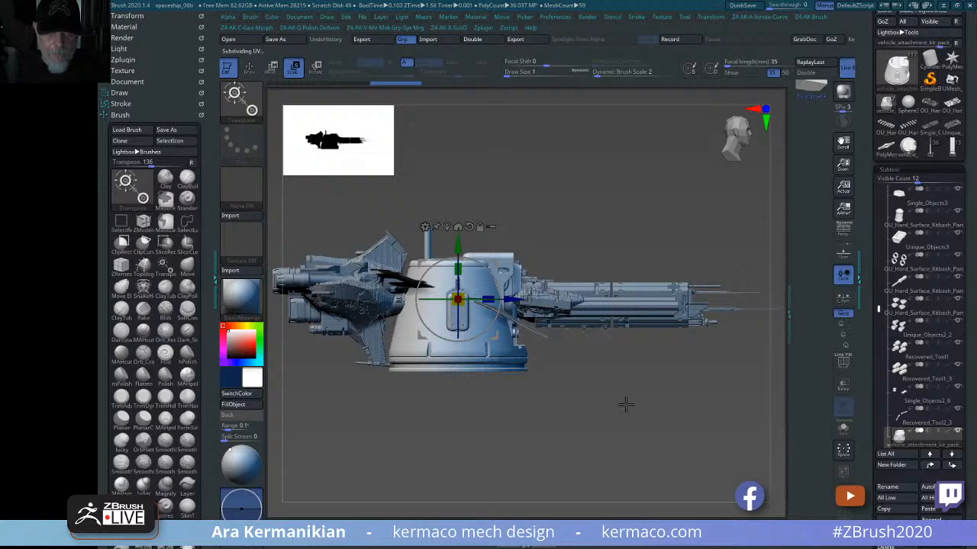
{"action": "left_click_drag", "start_coordinate": [625, 405], "coordinate": [711, 341]}
{"action": "left_click", "coordinate": [842, 429]}
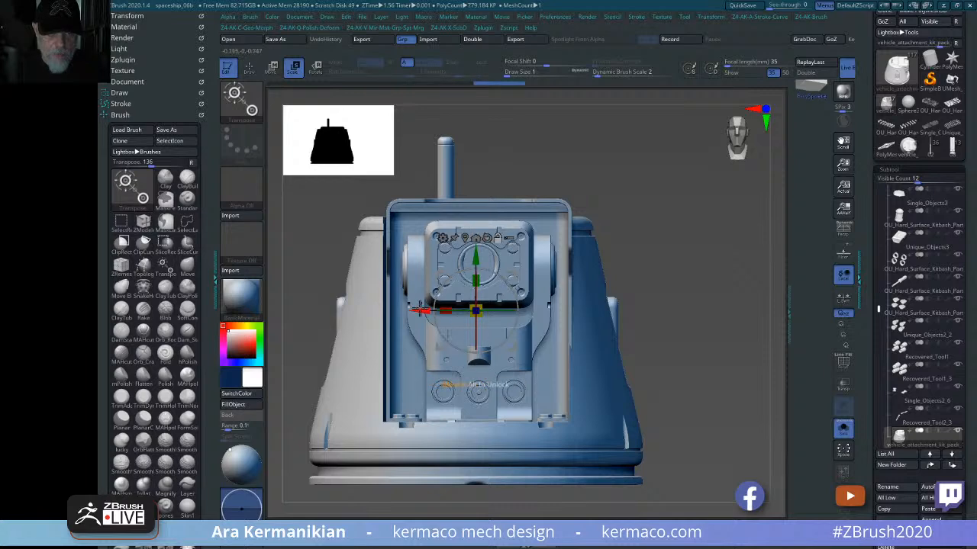
{"action": "left_click_drag", "start_coordinate": [419, 309], "coordinate": [419, 307]}
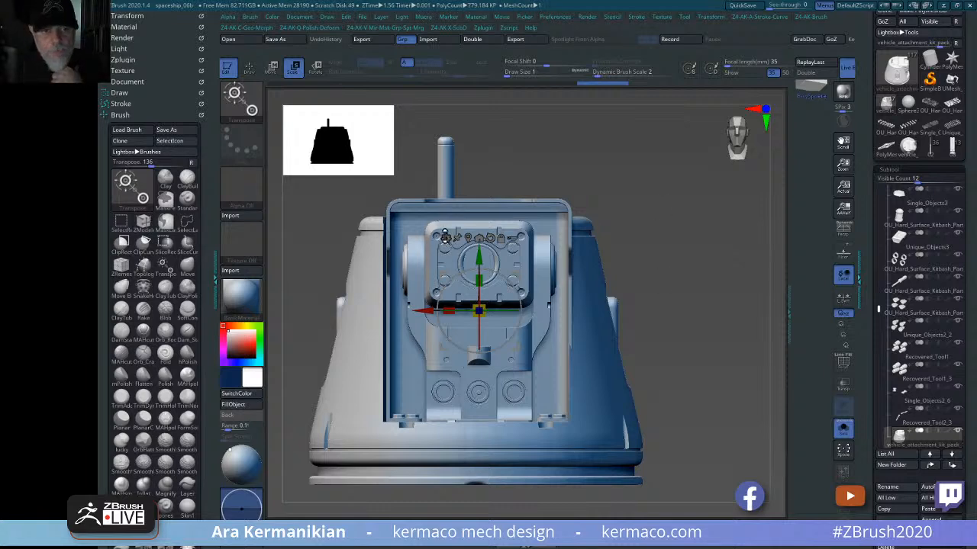
{"action": "left_click", "coordinate": [445, 236]}
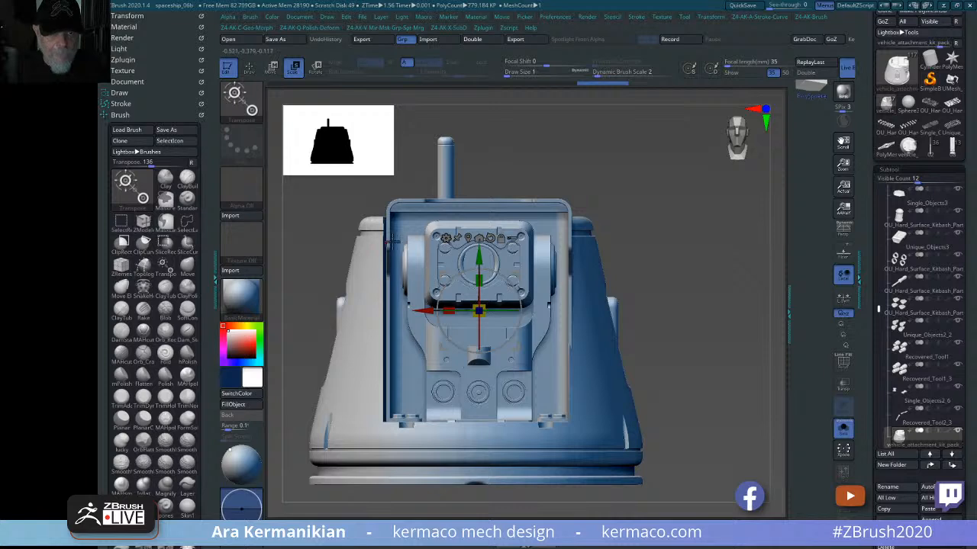
{"action": "left_click", "coordinate": [445, 238]}
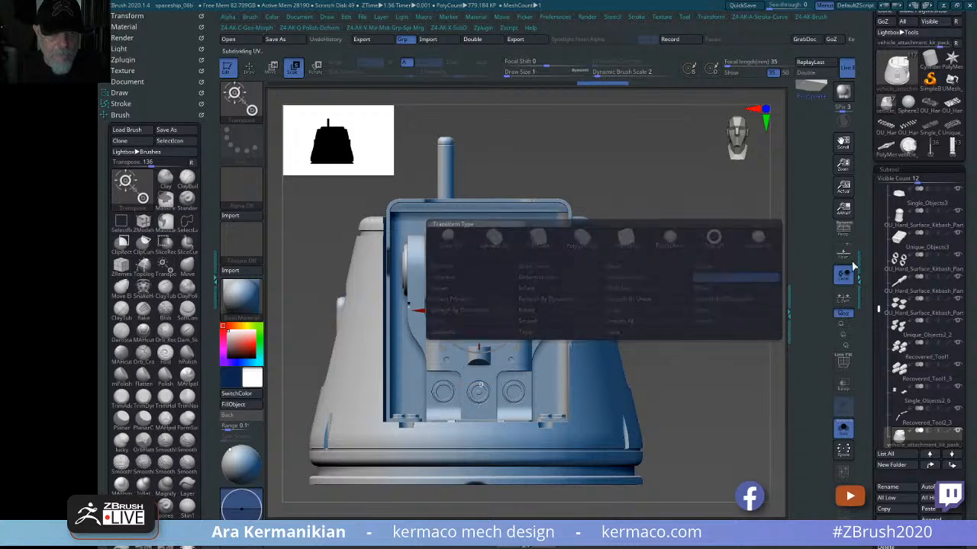
{"action": "left_click", "coordinate": [729, 278]}
{"action": "left_click_drag", "start_coordinate": [669, 309], "coordinate": [755, 311]}
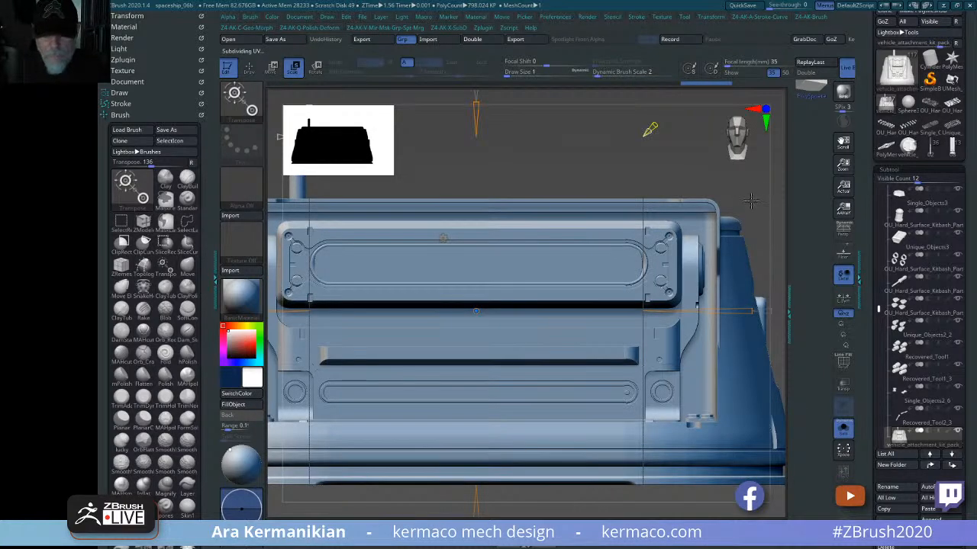
{"action": "left_click_drag", "start_coordinate": [753, 193], "coordinate": [649, 260], "text": "alt"}
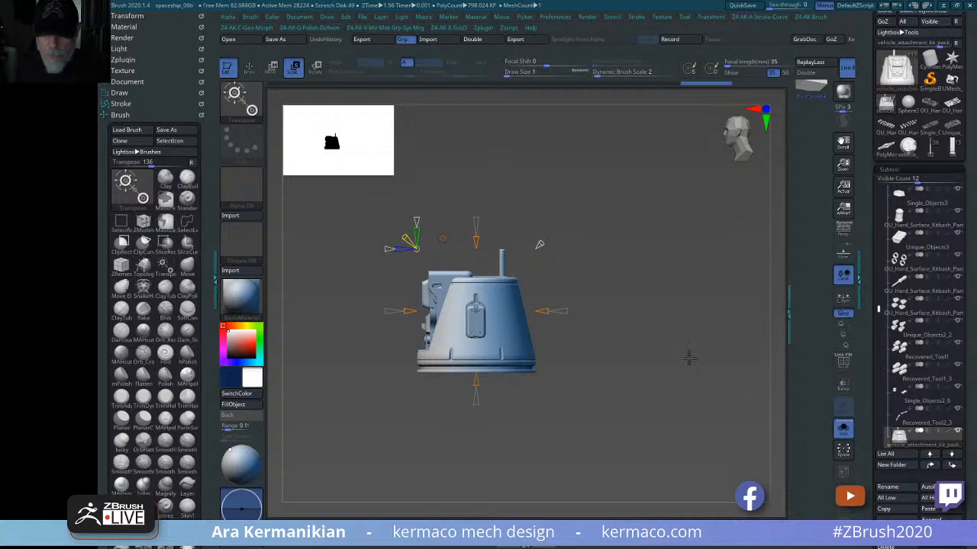
{"action": "key", "text": "w"}
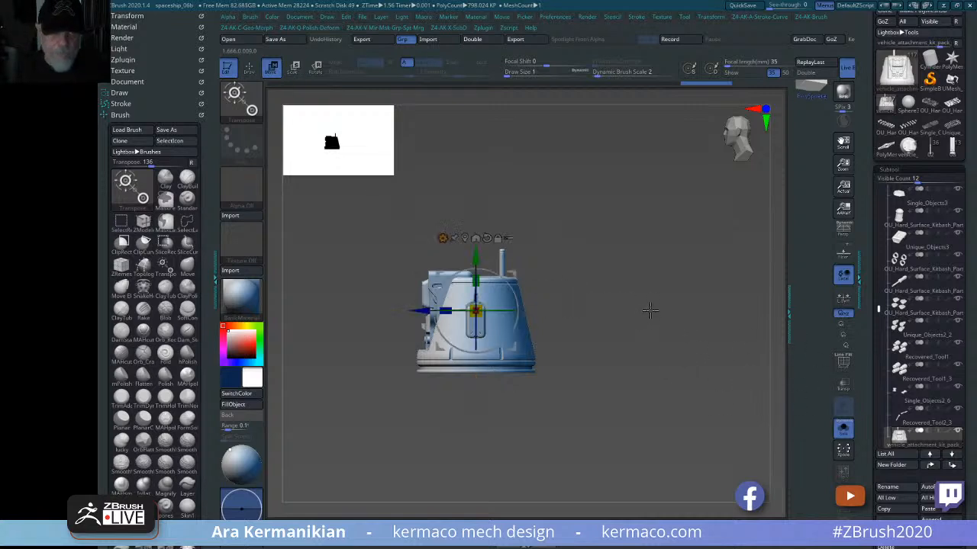
{"action": "left_click", "coordinate": [844, 429]}
{"action": "left_click_drag", "start_coordinate": [714, 312], "coordinate": [743, 372]}
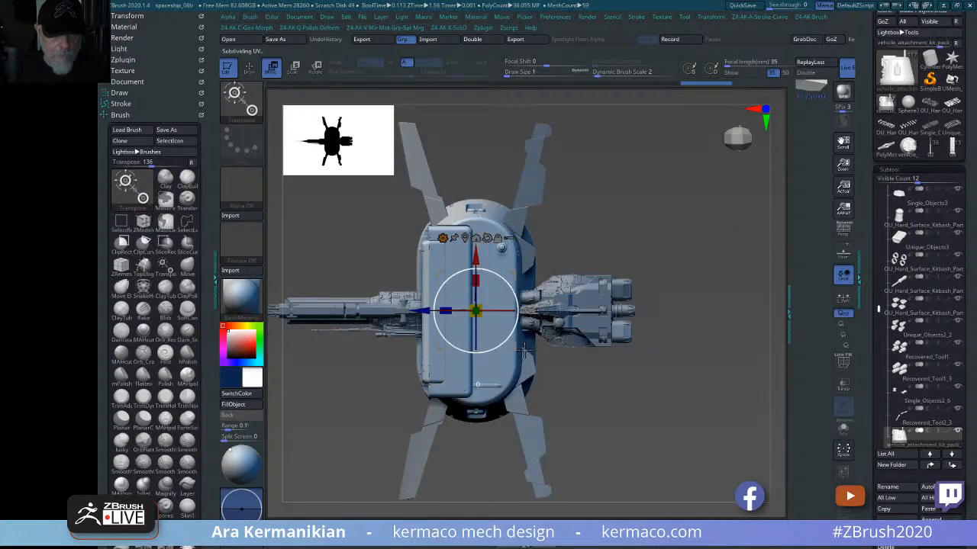
{"action": "left_click_drag", "start_coordinate": [524, 350], "coordinate": [516, 361], "text": "shift"}
{"action": "mouse_move", "coordinate": [517, 301]}
{"action": "left_mouse_down", "text": "shift"}
{"action": "mouse_move", "coordinate": [506, 338]}
{"action": "mouse_move", "coordinate": [510, 291]}
{"action": "mouse_move", "coordinate": [521, 288]}
{"action": "mouse_move", "coordinate": [501, 293]}
{"action": "left_mouse_up", "text": "shift"}
{"action": "key", "text": "ctrl+z"}
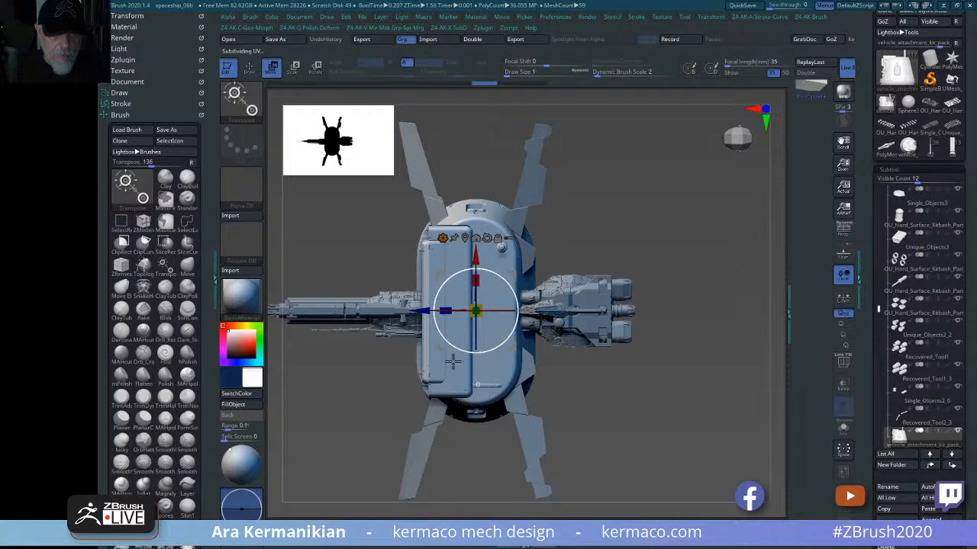
- Rotate the elongated housing 90° about the vertical axis to lie along the hull and scale it uniformly down to about 0.1
{"action": "left_click_drag", "start_coordinate": [453, 363], "coordinate": [469, 347], "text": "shift"}
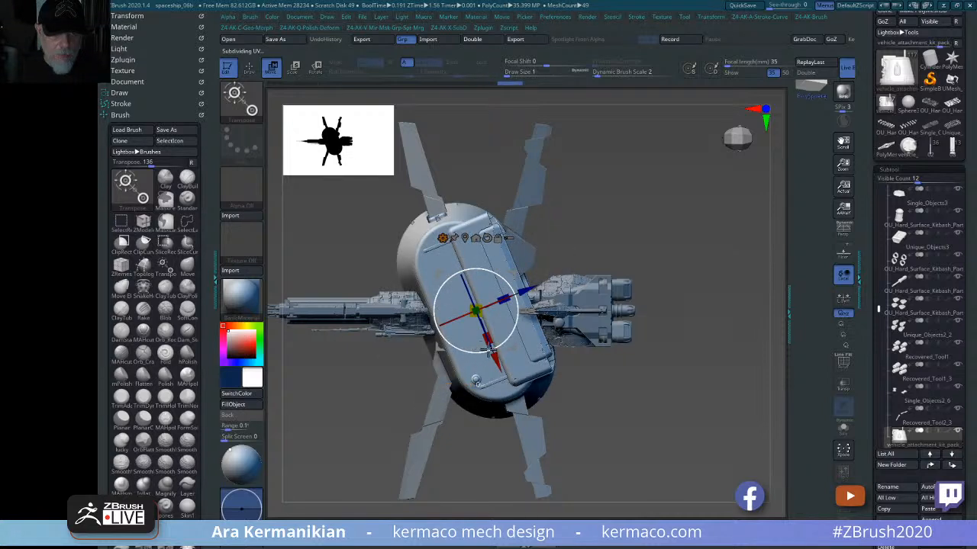
{"action": "left_click_drag", "start_coordinate": [526, 324], "coordinate": [525, 308], "text": "shift"}
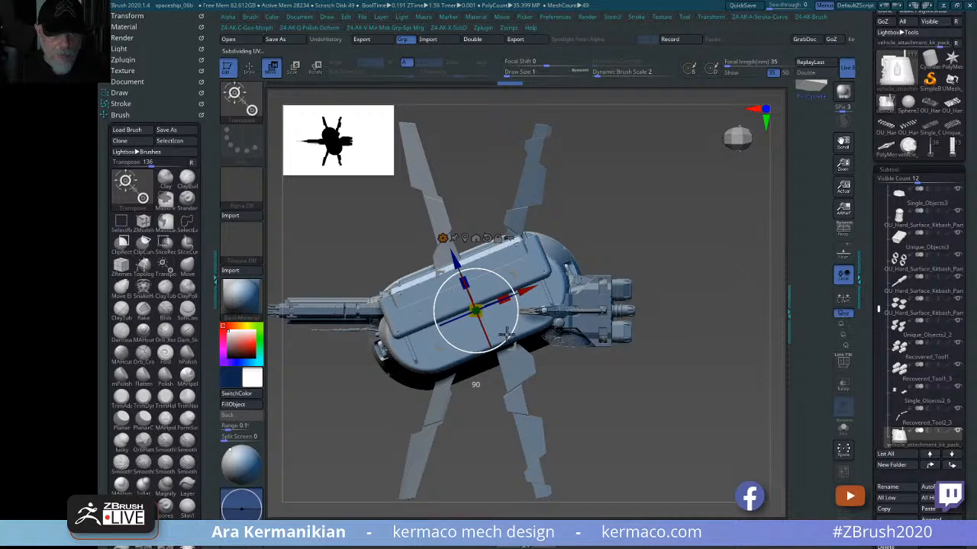
{"action": "left_click_drag", "start_coordinate": [505, 333], "coordinate": [505, 336], "text": "shift"}
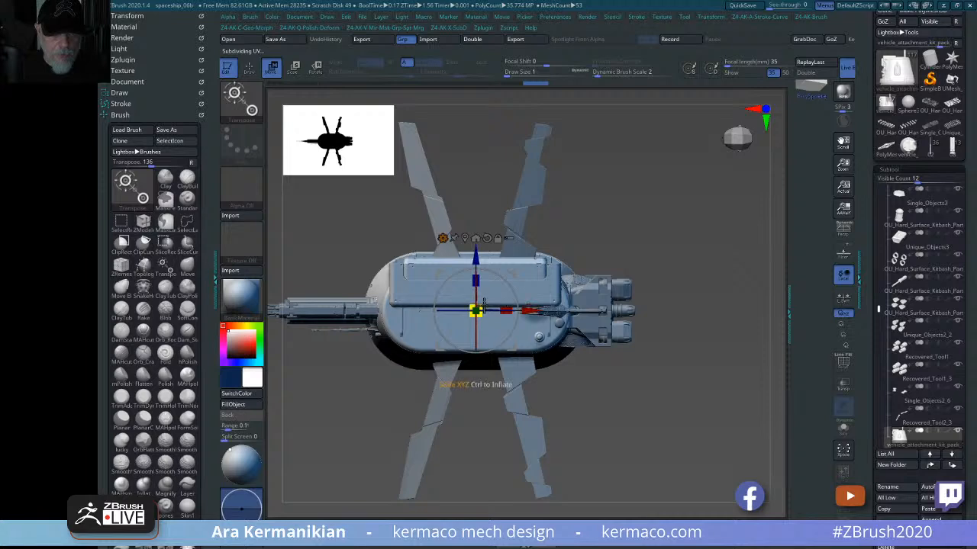
{"action": "left_click_drag", "start_coordinate": [480, 306], "coordinate": [387, 338]}
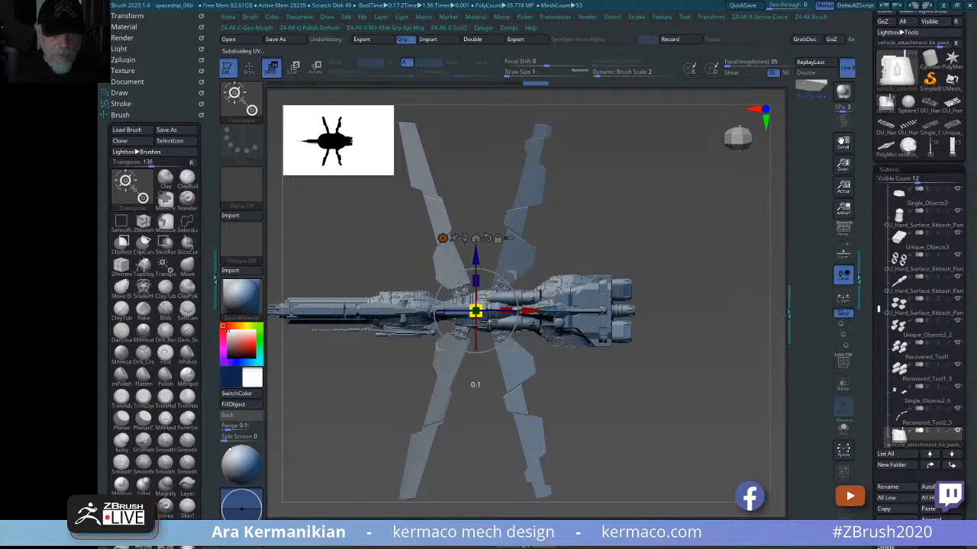
{"action": "left_click_drag", "start_coordinate": [702, 240], "coordinate": [671, 276]}
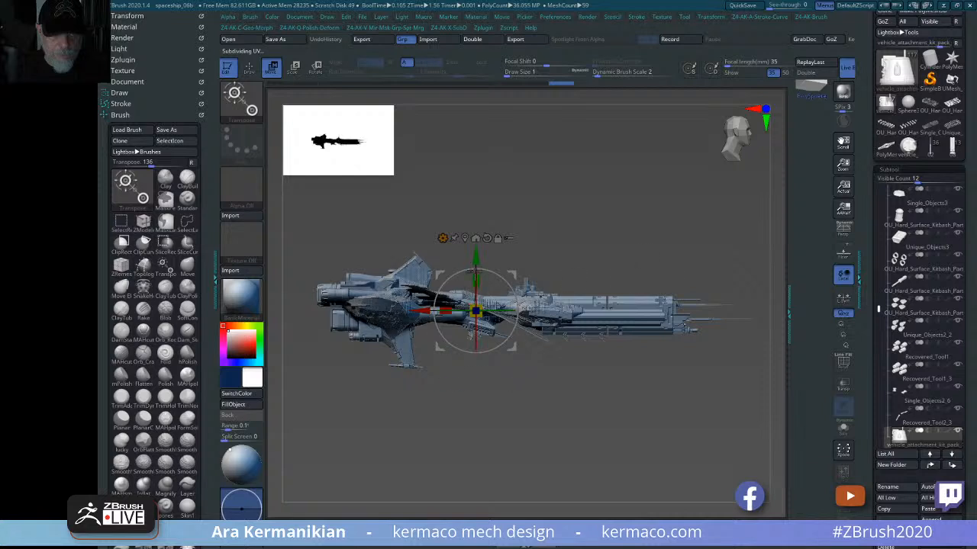
- Move the elongated housing up and back onto the raised deck block beside the rear dorsal fin, aligning it from front and side
{"action": "left_click_drag", "start_coordinate": [475, 259], "coordinate": [475, 220]}
{"action": "left_click_drag", "start_coordinate": [422, 270], "coordinate": [357, 270]}
{"action": "left_click_drag", "start_coordinate": [580, 228], "coordinate": [689, 339], "text": "shift"}
{"action": "left_click_drag", "start_coordinate": [592, 276], "coordinate": [473, 339], "text": "alt"}
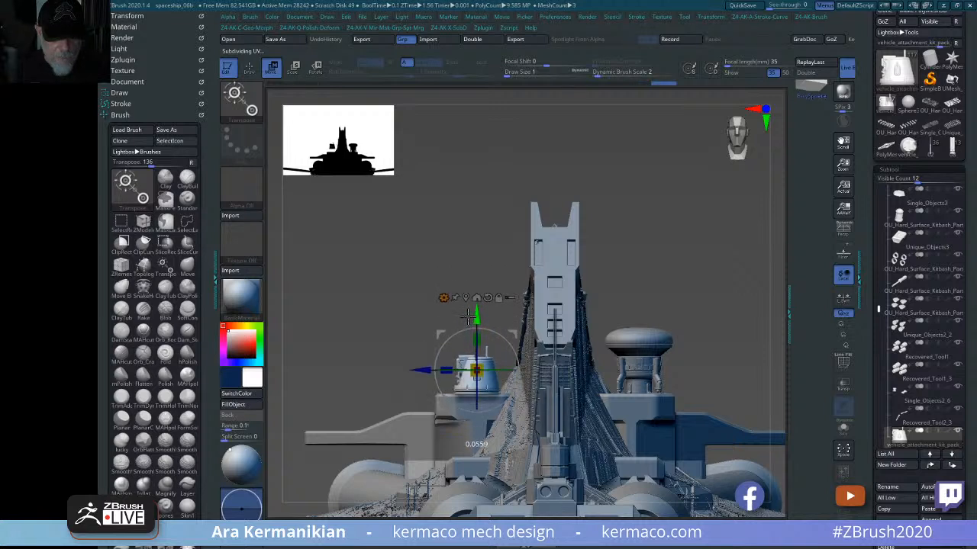
{"action": "left_click_drag", "start_coordinate": [405, 281], "coordinate": [504, 393]}
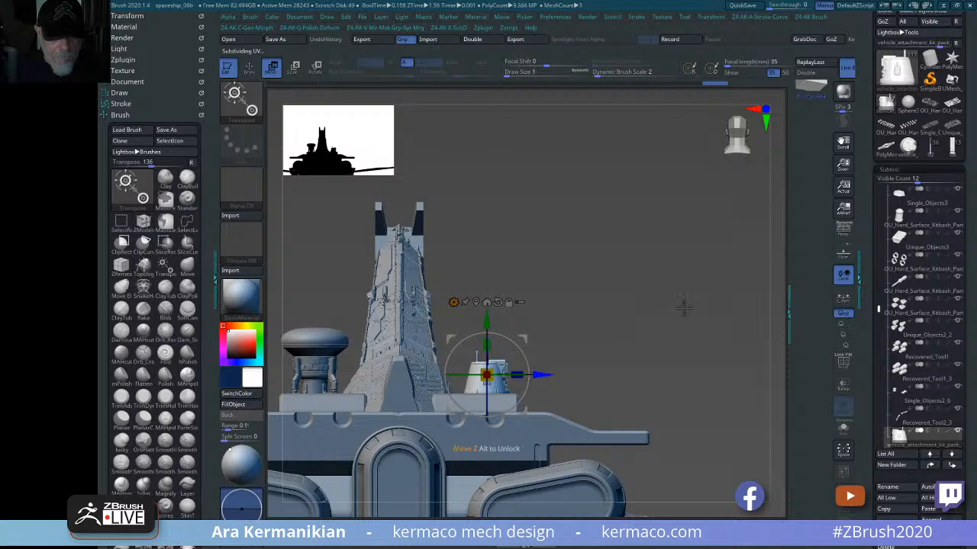
{"action": "left_click_drag", "start_coordinate": [683, 306], "coordinate": [650, 275]}
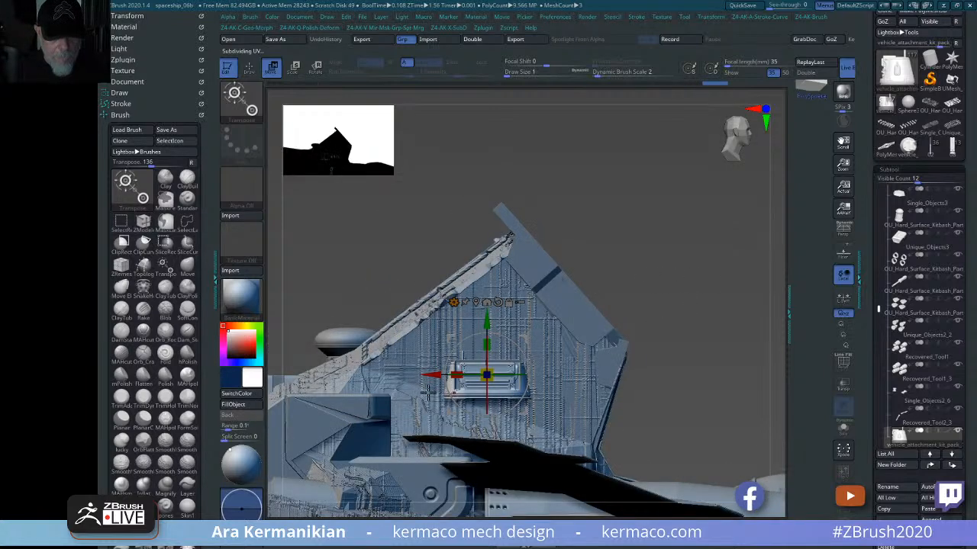
{"action": "left_click_drag", "start_coordinate": [432, 373], "coordinate": [267, 375]}
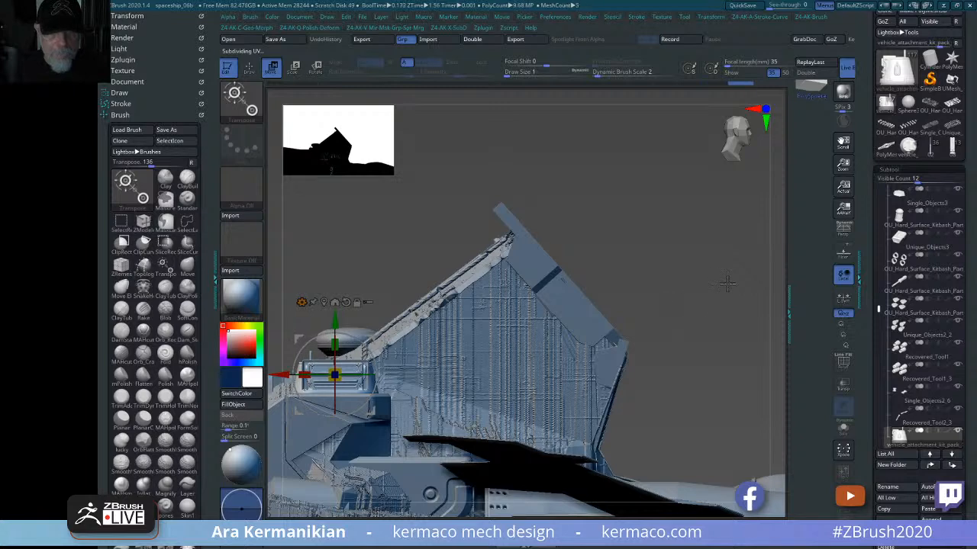
{"action": "left_click_drag", "start_coordinate": [682, 302], "coordinate": [593, 309]}
{"action": "left_click_drag", "start_coordinate": [635, 460], "coordinate": [696, 451], "text": "alt"}
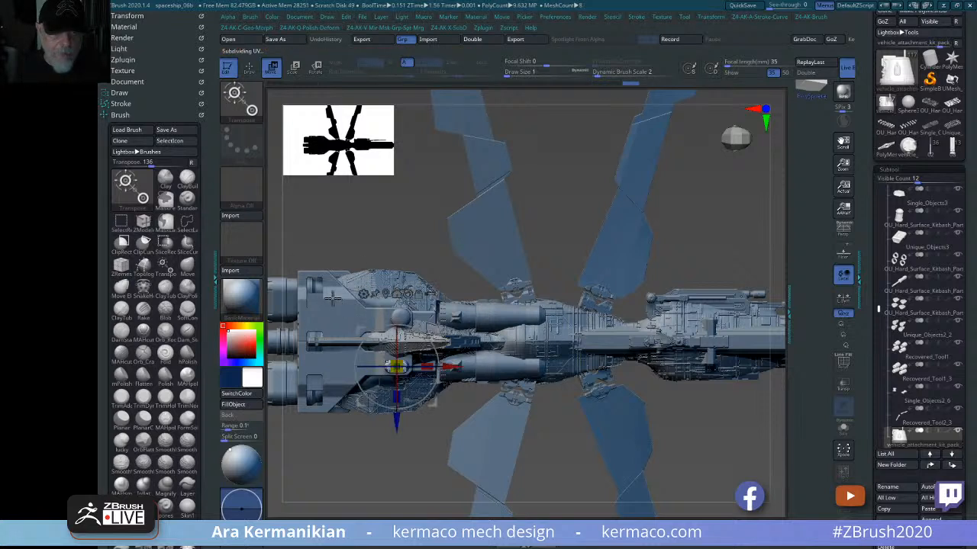
- Select the rear hull block subtool Single_Objects2_6 beneath the housing and isolate it
{"action": "key", "text": "q"}
{"action": "key", "text": "ctrl"}
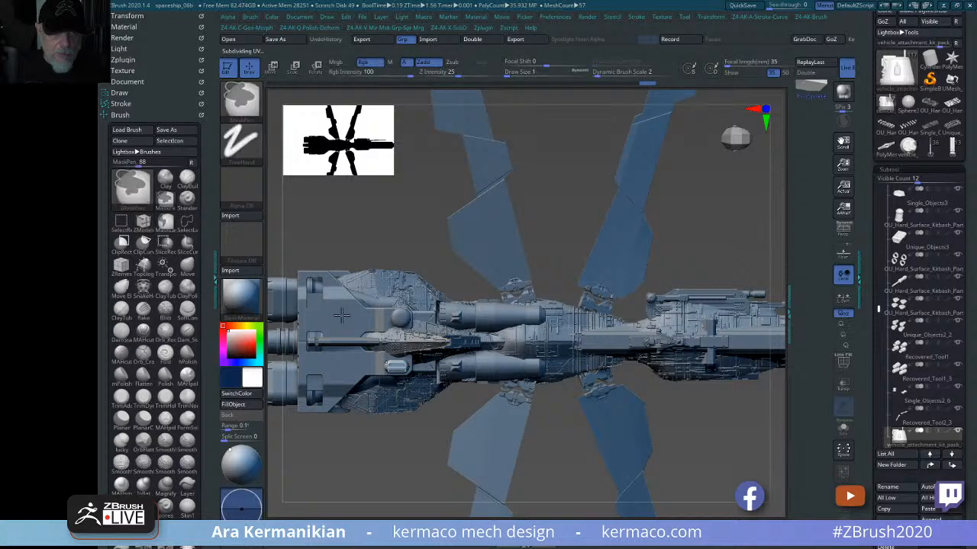
{"action": "mouse_move", "coordinate": [421, 238]}
{"action": "left_mouse_down"}
{"action": "mouse_move", "coordinate": [418, 156]}
{"action": "mouse_move", "coordinate": [424, 171]}
{"action": "left_mouse_up"}
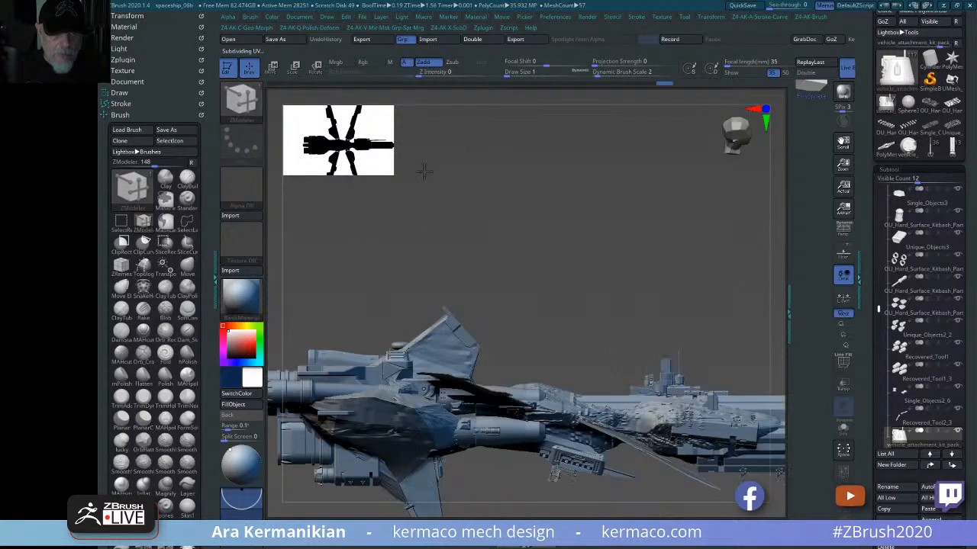
{"action": "left_click_drag", "start_coordinate": [514, 202], "coordinate": [630, 235], "text": "alt"}
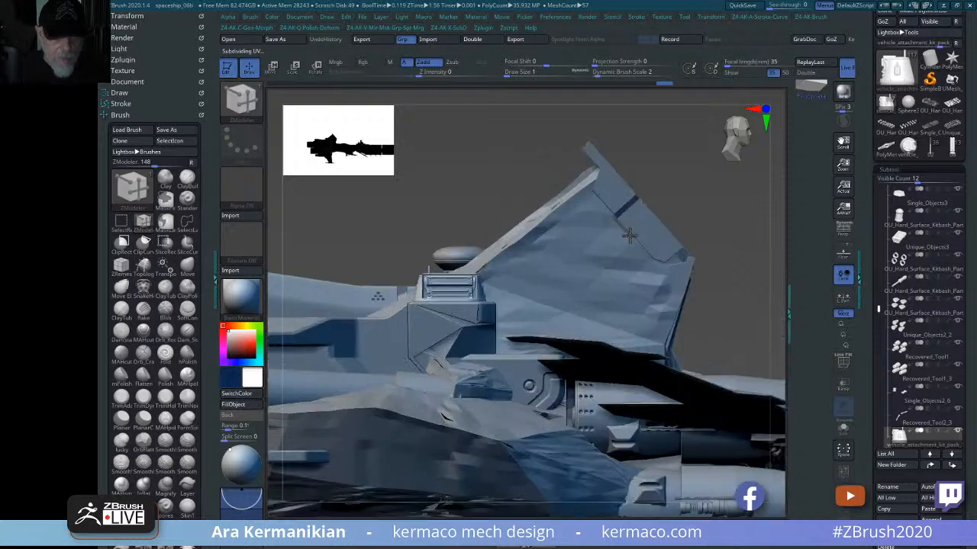
{"action": "left_click_drag", "start_coordinate": [364, 218], "coordinate": [399, 222]}
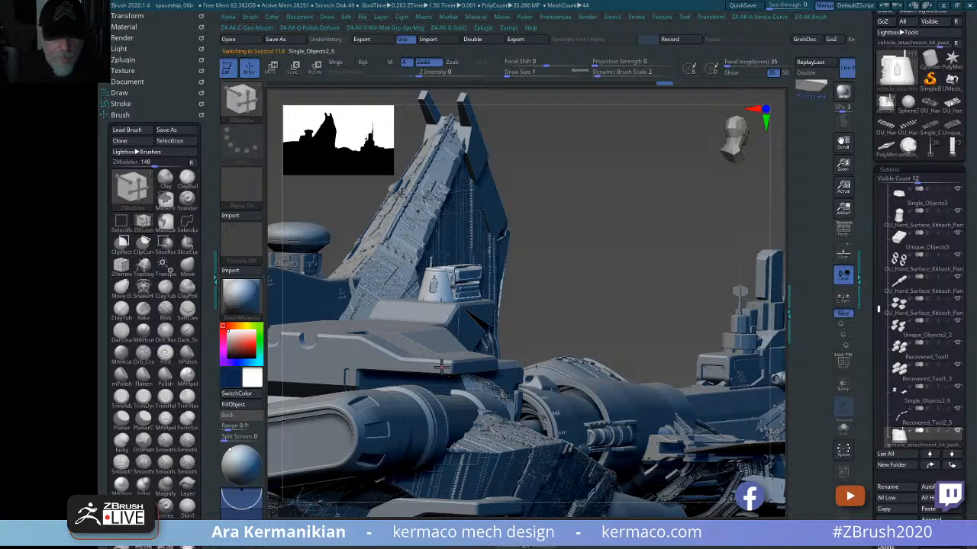
{"action": "left_click", "coordinate": [451, 367], "text": "alt"}
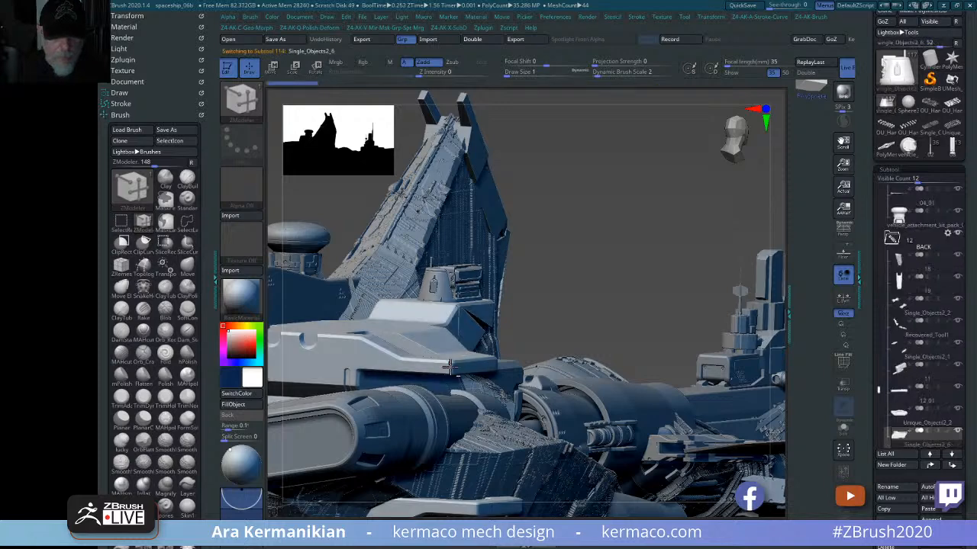
{"action": "left_click", "coordinate": [840, 431]}
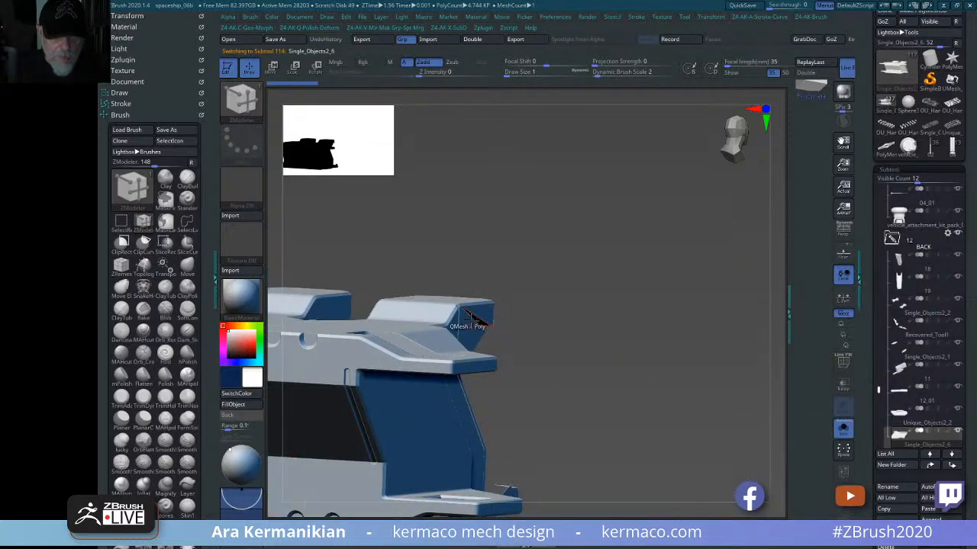
- Apply Mirror And Weld to the isolated rear hull block to make its two sides symmetrical, and show the whole ship again
{"action": "left_click_drag", "start_coordinate": [632, 358], "coordinate": [584, 351]}
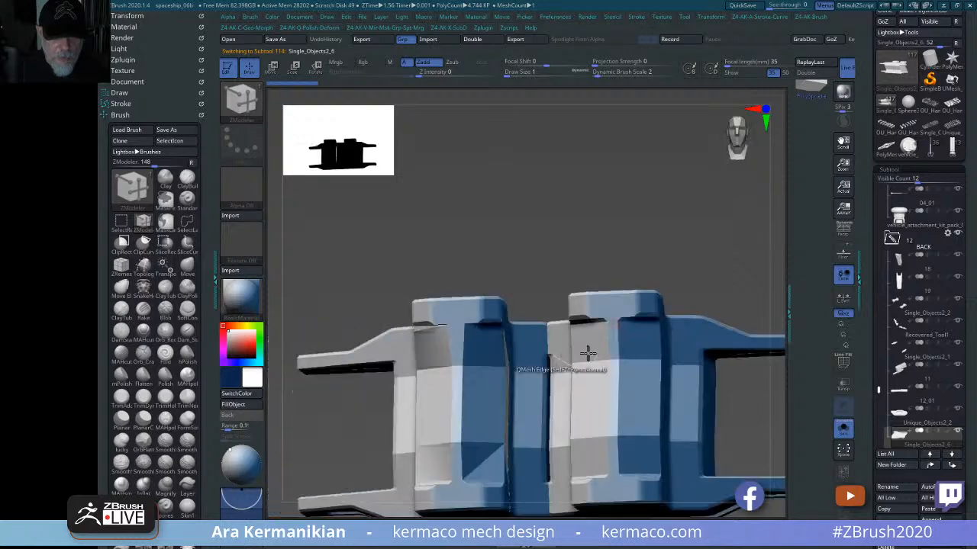
{"action": "left_click_drag", "start_coordinate": [726, 272], "coordinate": [578, 390]}
{"action": "left_click_drag", "start_coordinate": [694, 246], "coordinate": [651, 251], "text": "alt"}
{"action": "key", "text": "space"}
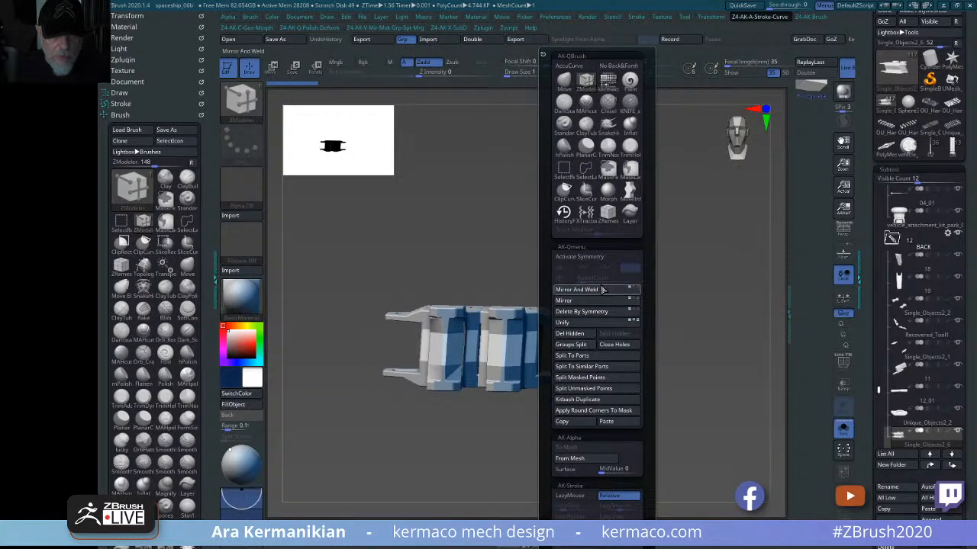
{"action": "left_click", "coordinate": [602, 290]}
{"action": "left_click_drag", "start_coordinate": [730, 366], "coordinate": [682, 308]}
{"action": "key", "text": "space"}
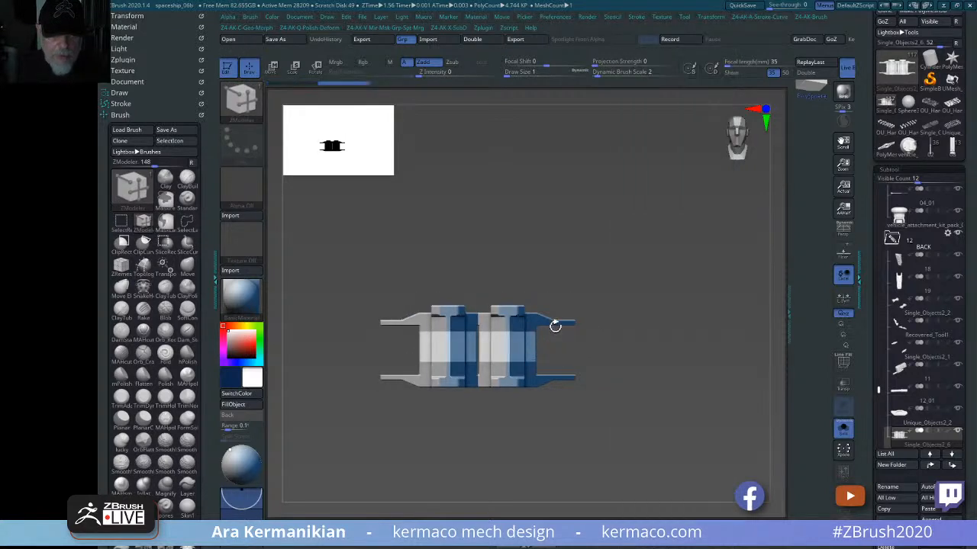
{"action": "left_click_drag", "start_coordinate": [555, 323], "coordinate": [679, 247]}
{"action": "left_click", "coordinate": [845, 430]}
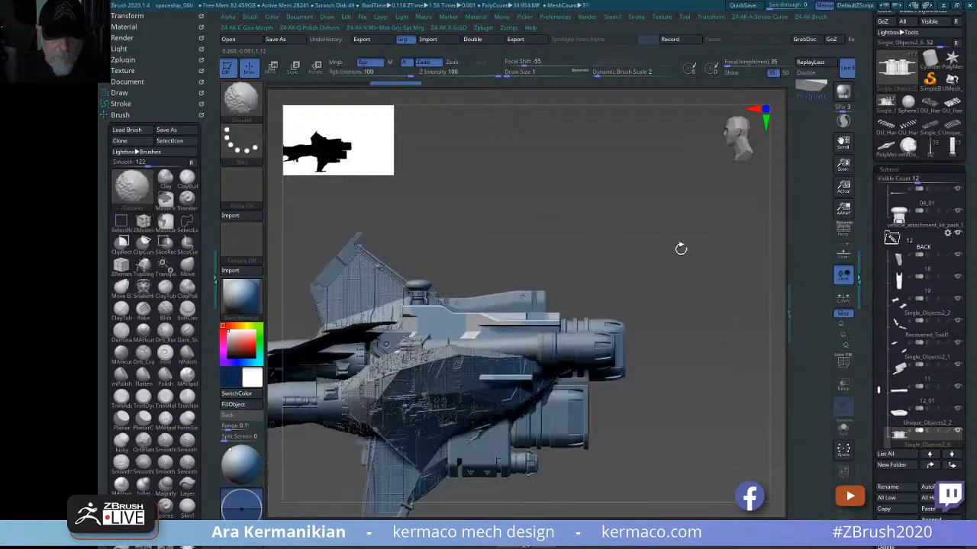
- Select the elongated housing again and lower it slightly so it sits on the deck block beside the fin
{"action": "left_click_drag", "start_coordinate": [701, 370], "coordinate": [509, 324]}
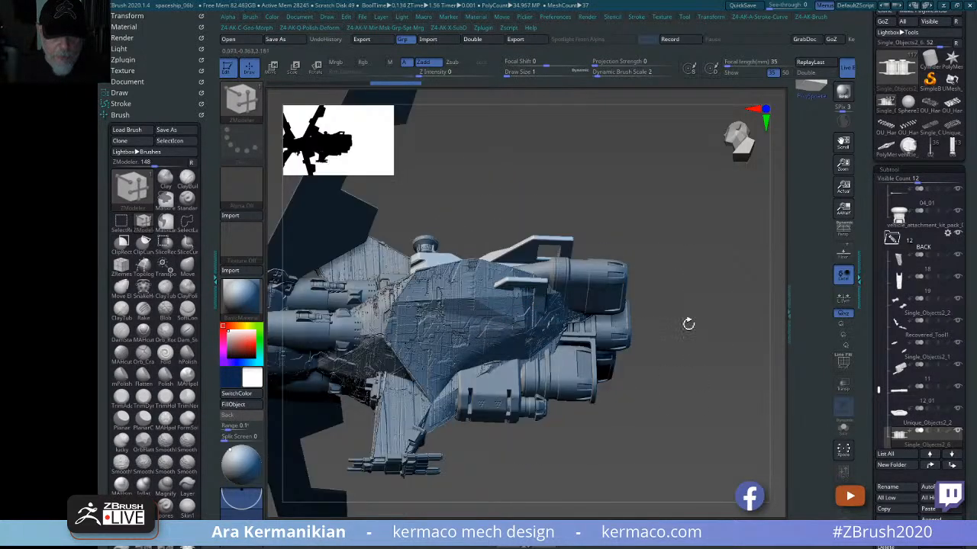
{"action": "left_click_drag", "start_coordinate": [689, 324], "coordinate": [427, 381]}
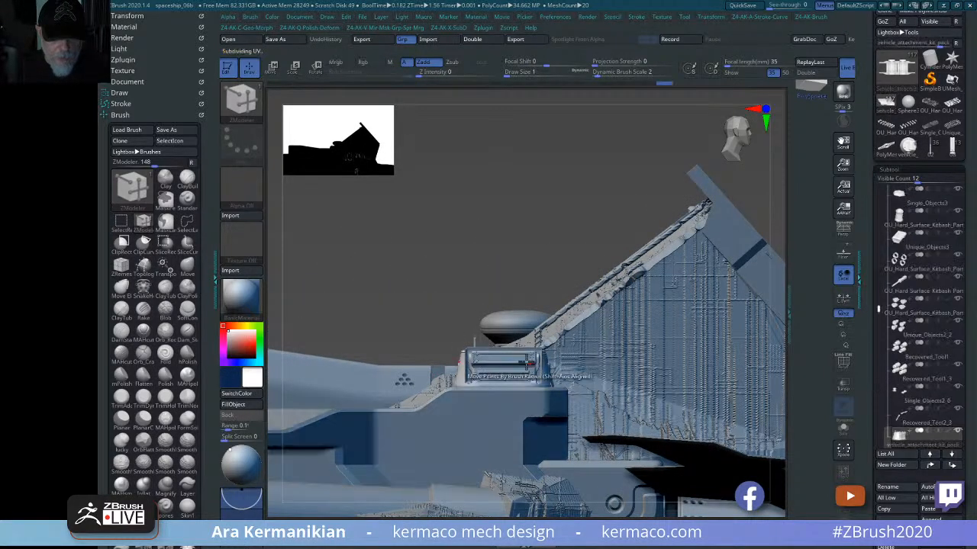
{"action": "key", "text": "w"}
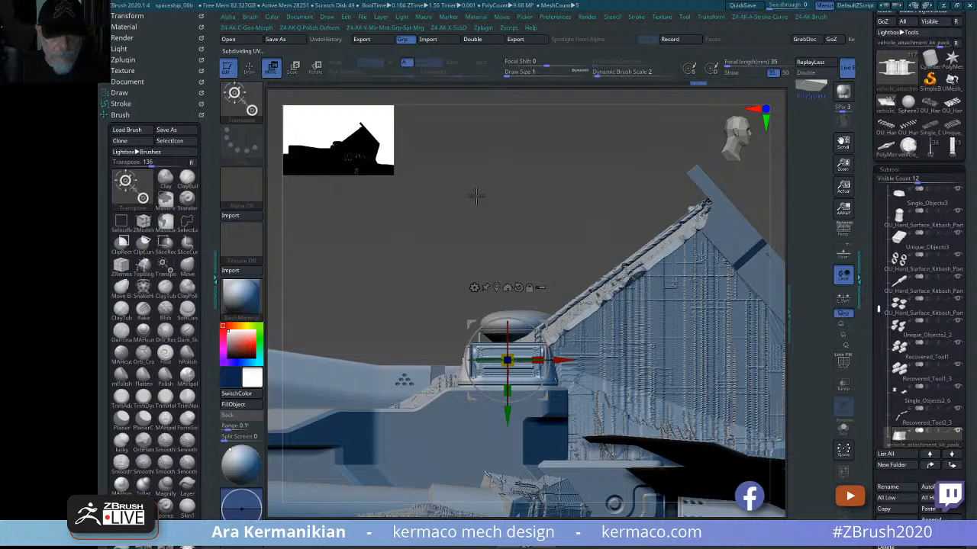
{"action": "left_click_drag", "start_coordinate": [474, 197], "coordinate": [474, 359]}
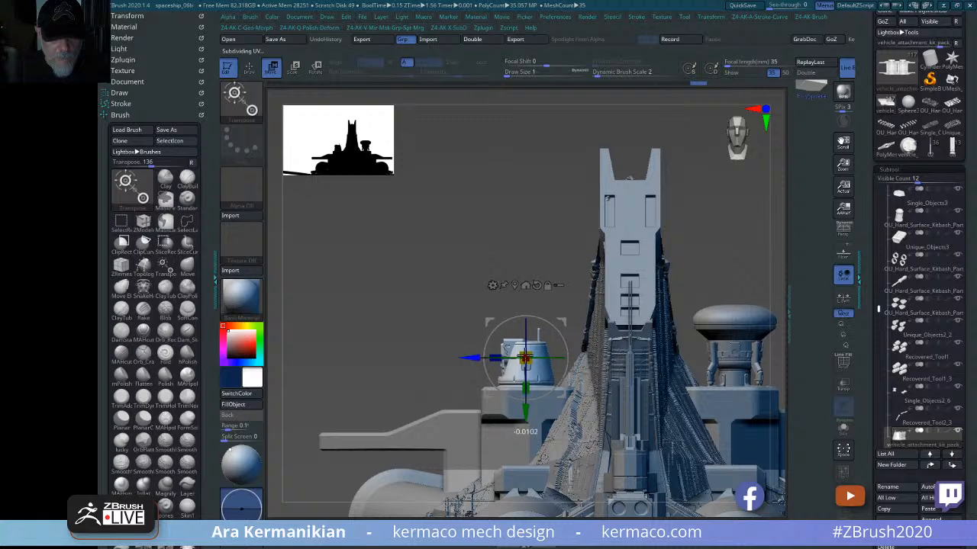
{"action": "key", "text": "q"}
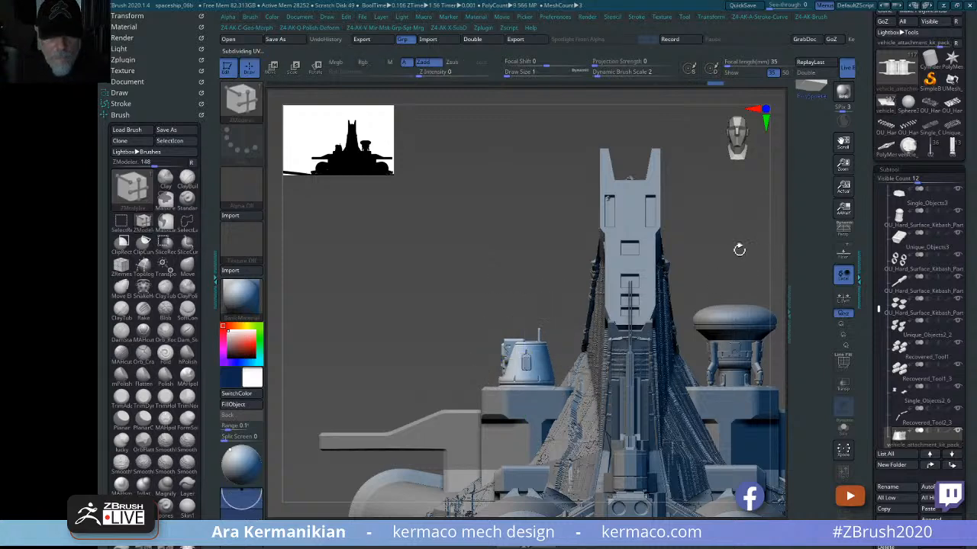
{"action": "mouse_move", "coordinate": [739, 249]}
{"action": "left_mouse_down"}
{"action": "mouse_move", "coordinate": [717, 246]}
{"action": "mouse_move", "coordinate": [577, 334]}
{"action": "mouse_move", "coordinate": [472, 297]}
{"action": "mouse_move", "coordinate": [512, 372]}
{"action": "left_mouse_up"}
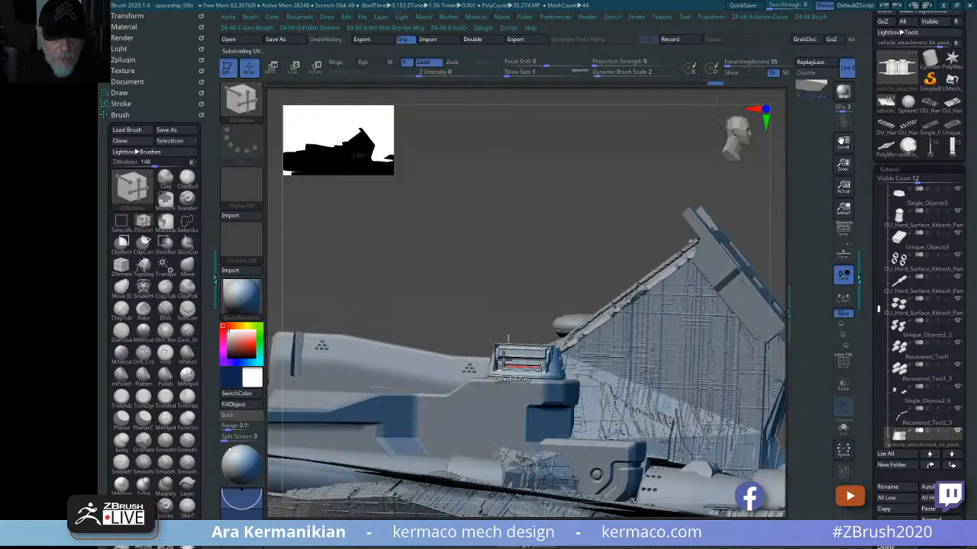
{"action": "left_click", "coordinate": [932, 156]}
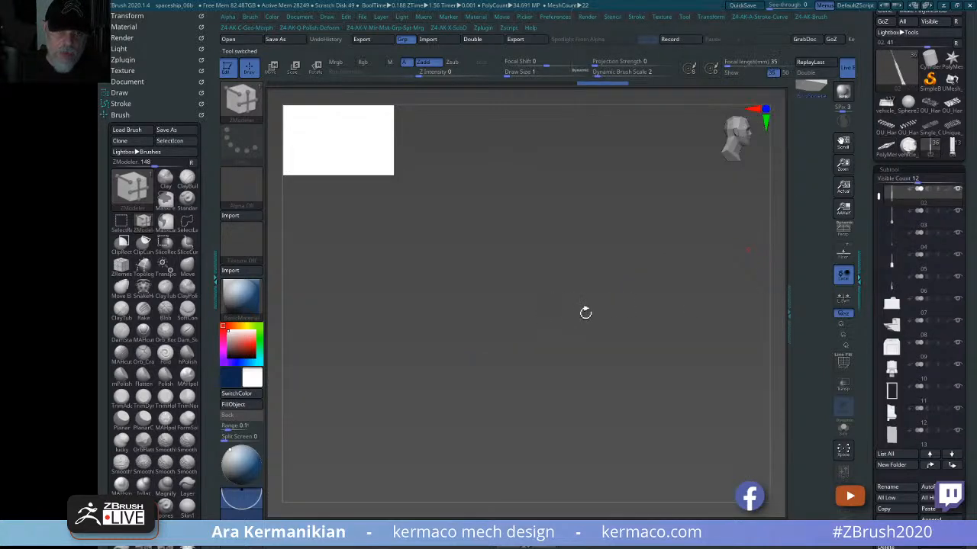
{"action": "left_click_drag", "start_coordinate": [596, 267], "coordinate": [676, 277], "text": "shift"}
{"action": "left_click_drag", "start_coordinate": [469, 254], "coordinate": [668, 264], "text": "alt"}
{"action": "left_click_drag", "start_coordinate": [785, 261], "coordinate": [587, 371]}
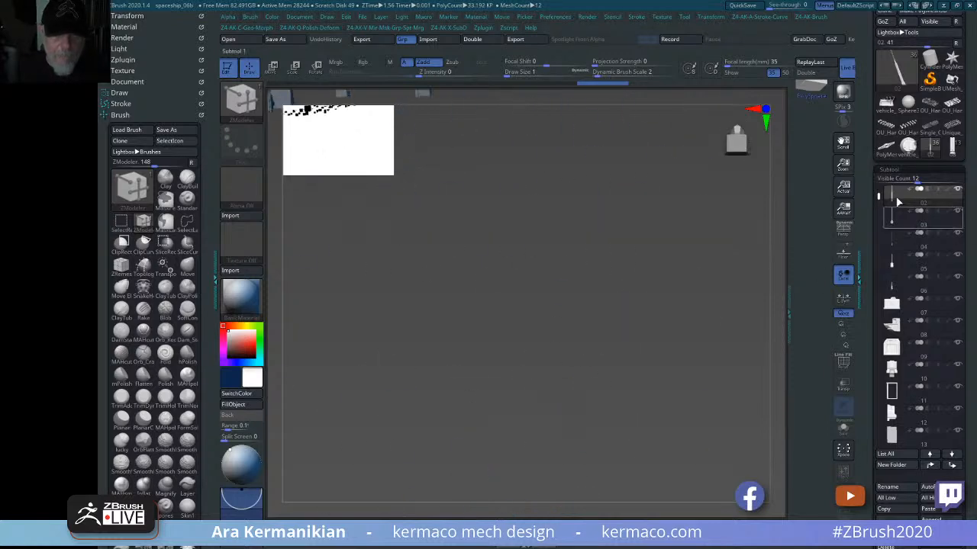
- Switch to the vehicle attachment kit tool and delete the oversized round part's duplicate subtool
{"action": "left_click", "coordinate": [908, 147]}
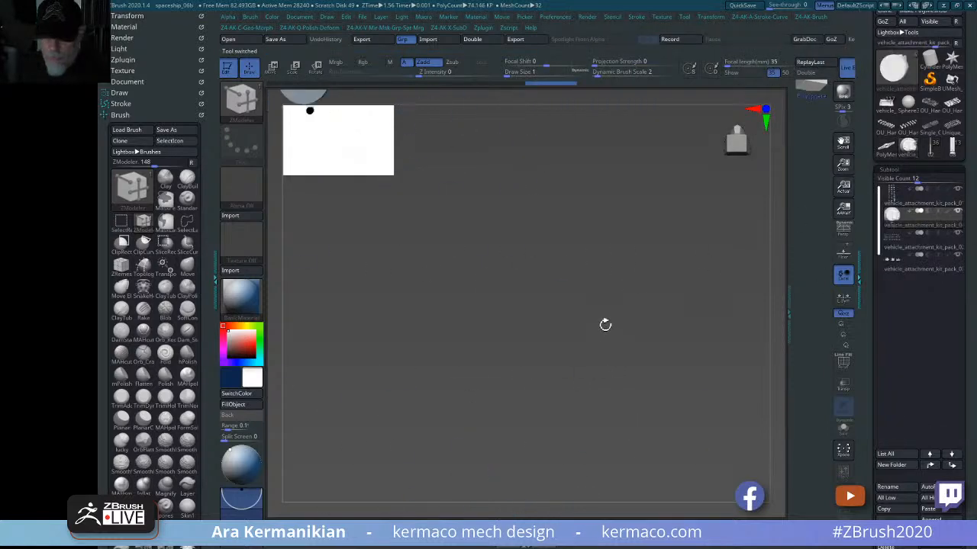
{"action": "left_click_drag", "start_coordinate": [605, 325], "coordinate": [645, 280]}
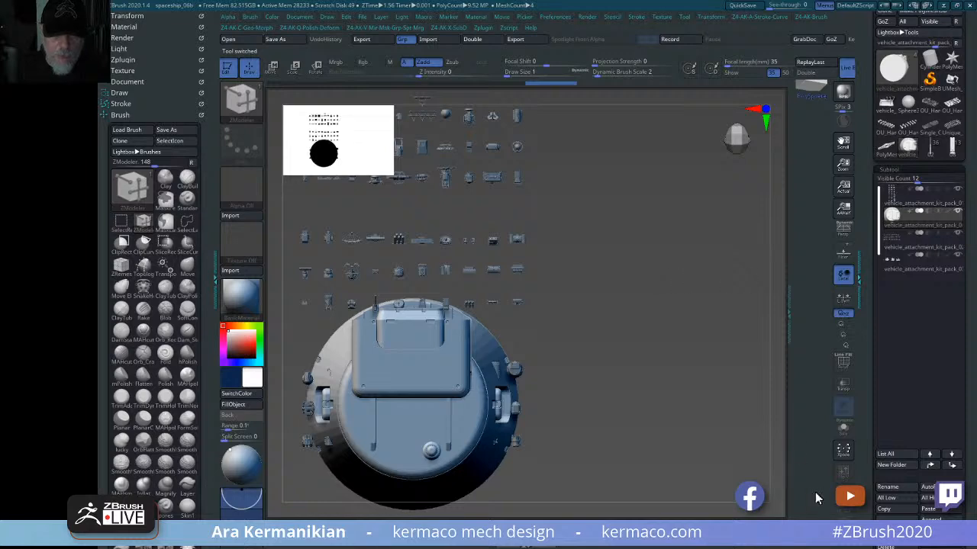
{"action": "left_click", "coordinate": [888, 546]}
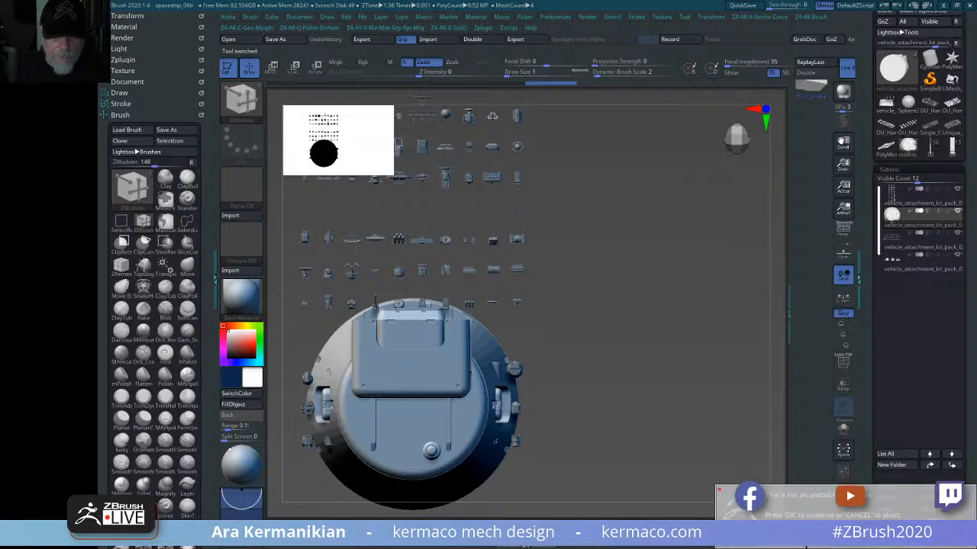
{"action": "key", "text": "Return"}
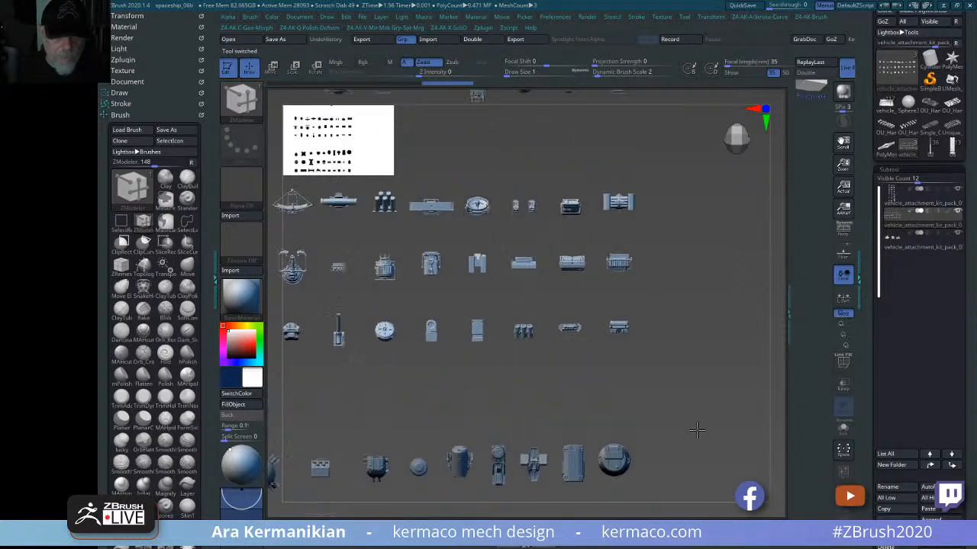
- Examine the rows of vehicle attachment kit parts from several angles for another piece suited to the spaceship
{"action": "left_click_drag", "start_coordinate": [696, 430], "coordinate": [744, 453], "text": "alt"}
{"action": "mouse_move", "coordinate": [558, 309]}
{"action": "left_mouse_down"}
{"action": "mouse_move", "coordinate": [594, 329]}
{"action": "mouse_move", "coordinate": [577, 328]}
{"action": "left_mouse_up"}
{"action": "left_click_drag", "start_coordinate": [597, 288], "coordinate": [517, 365]}
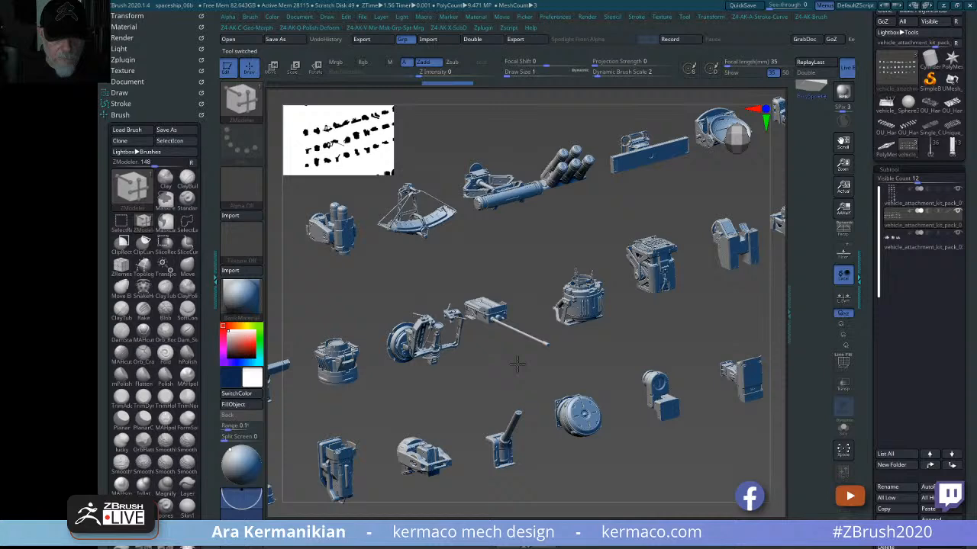
{"action": "left_click_drag", "start_coordinate": [618, 332], "coordinate": [516, 322]}
{"action": "left_click_drag", "start_coordinate": [544, 268], "coordinate": [529, 320]}
{"action": "left_click_drag", "start_coordinate": [679, 208], "coordinate": [595, 336]}
{"action": "left_click_drag", "start_coordinate": [584, 371], "coordinate": [597, 312]}
{"action": "left_click_drag", "start_coordinate": [583, 468], "coordinate": [609, 485]}
{"action": "left_click_drag", "start_coordinate": [540, 274], "coordinate": [321, 427], "text": "alt"}
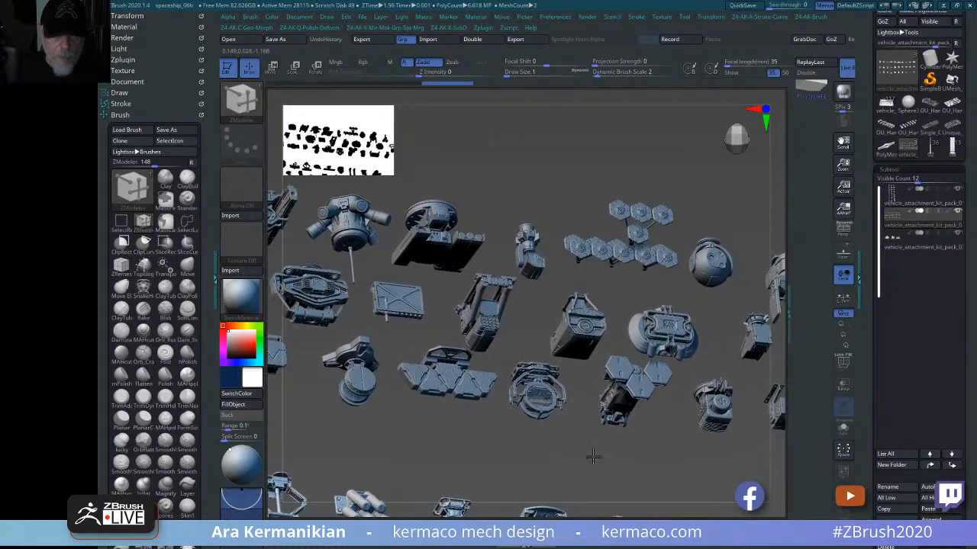
{"action": "left_click_drag", "start_coordinate": [591, 454], "coordinate": [393, 306], "text": "alt"}
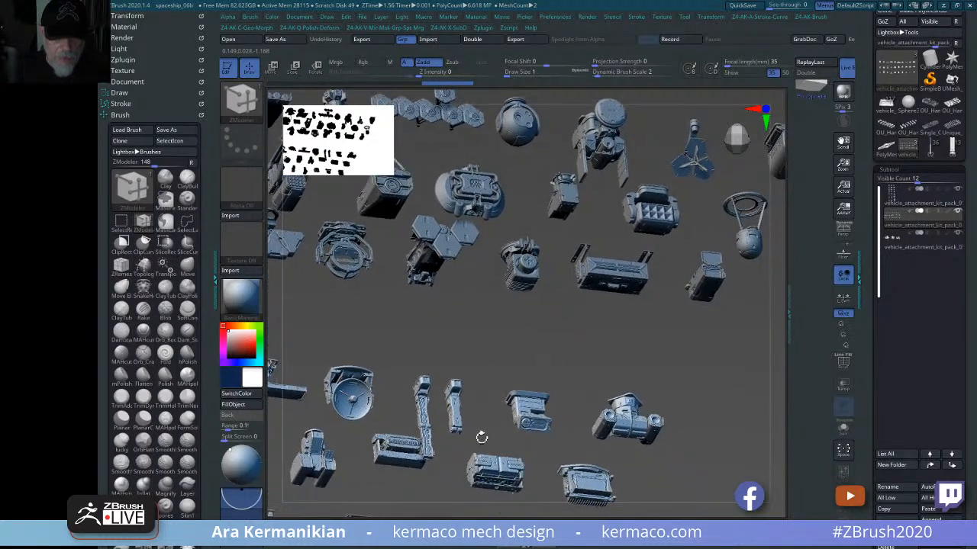
{"action": "left_click_drag", "start_coordinate": [567, 475], "coordinate": [913, 358], "text": "alt"}
{"action": "left_click_drag", "start_coordinate": [609, 202], "coordinate": [674, 319], "text": "alt"}
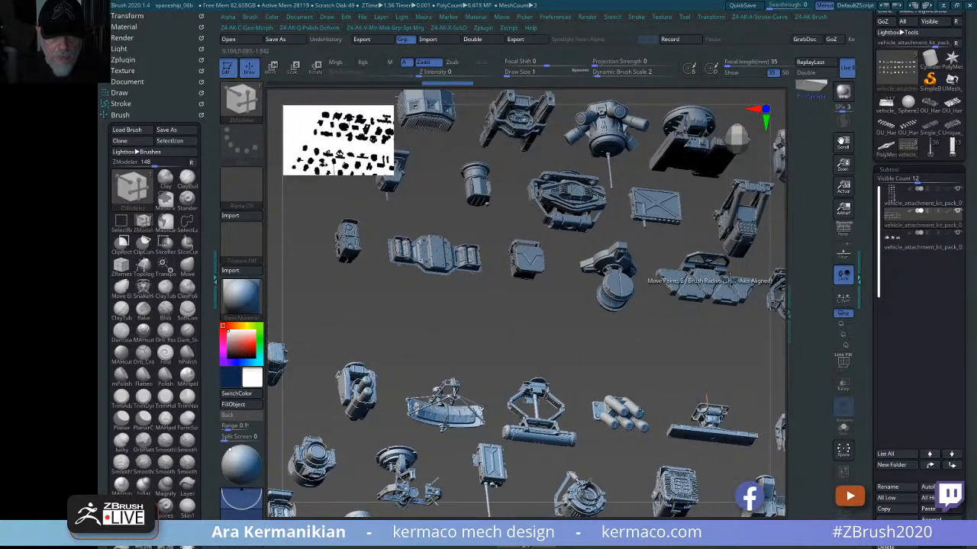
{"action": "left_click_drag", "start_coordinate": [696, 378], "coordinate": [562, 272]}
- Isolate the kit part with a long crossbar and octagonal frames, and process it with Kitbash Duplicate
{"action": "left_click_drag", "start_coordinate": [479, 260], "coordinate": [603, 333], "text": "ctrl+shift"}
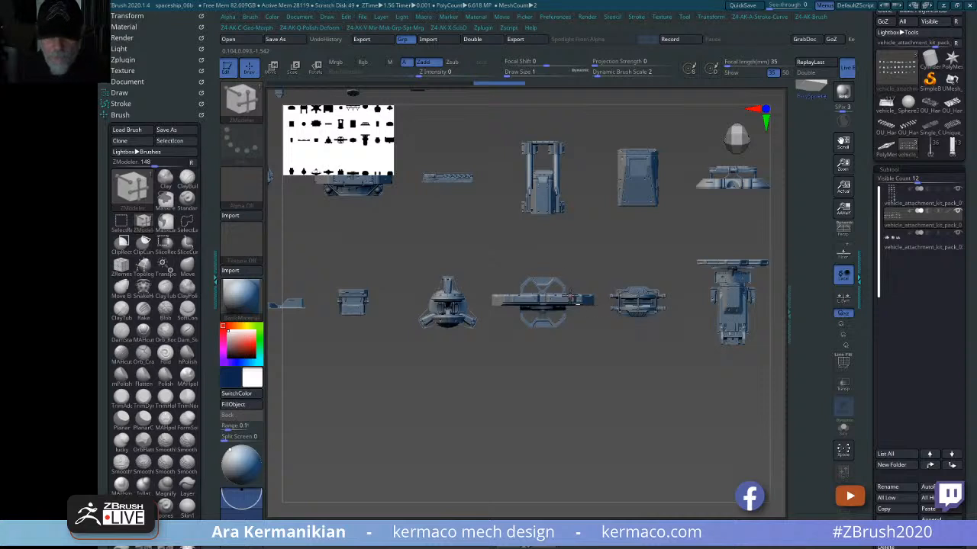
{"action": "left_click_drag", "start_coordinate": [479, 253], "coordinate": [600, 331], "text": "ctrl+shift"}
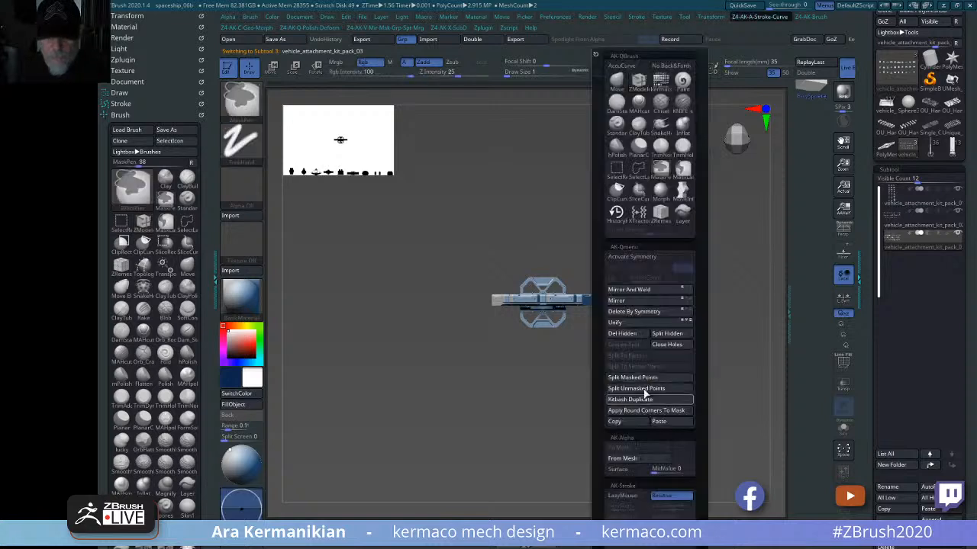
{"action": "key", "text": "ctrl+q"}
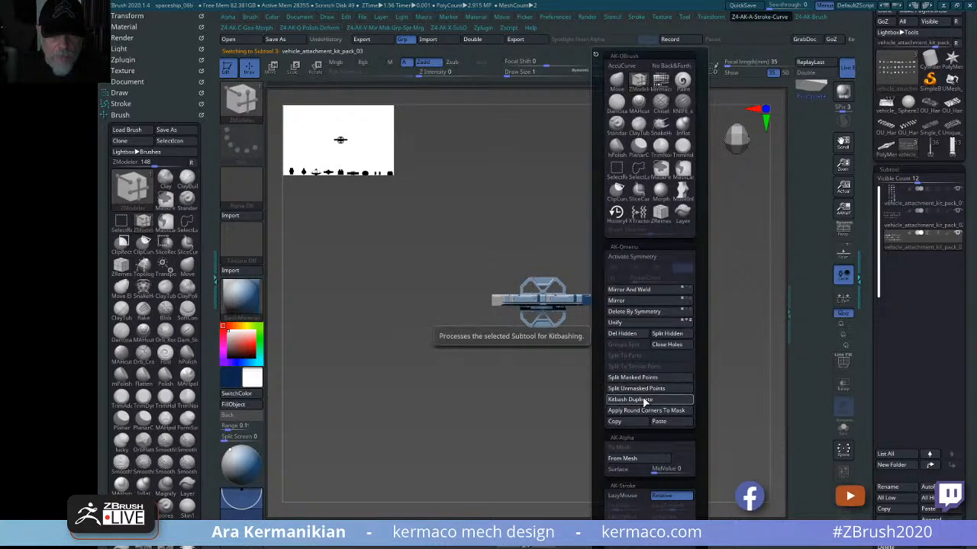
{"action": "left_click", "coordinate": [614, 398]}
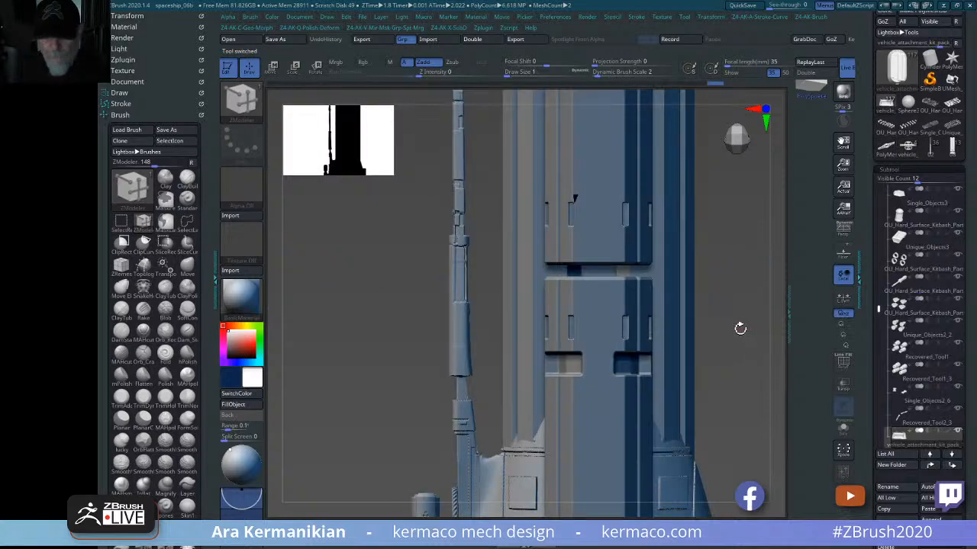
- Paste the copied kit part into the spaceship tool and rotate it a quarter turn so its crossbar runs along the hull
{"action": "key", "text": "f"}
{"action": "key", "text": "f"}
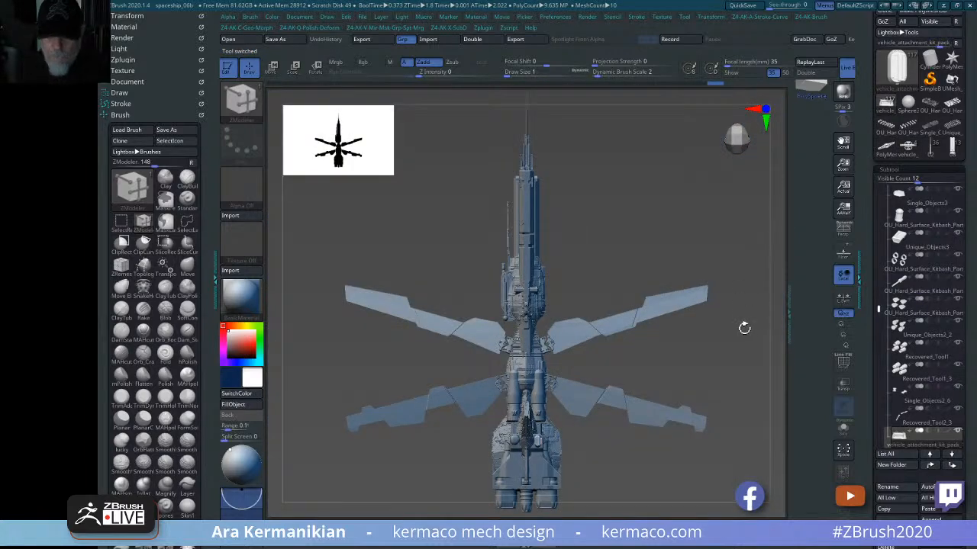
{"action": "key", "text": "space"}
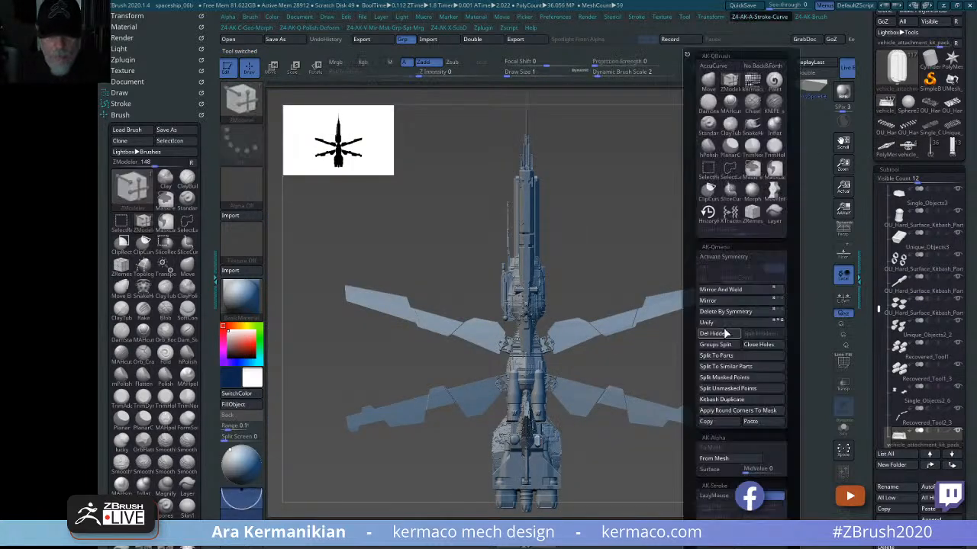
{"action": "left_click", "coordinate": [793, 334]}
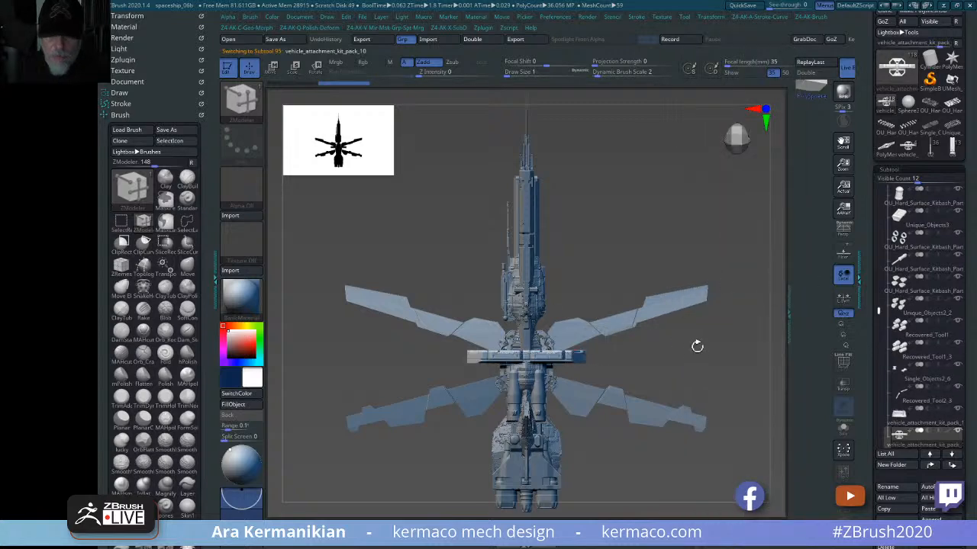
{"action": "key", "text": "w"}
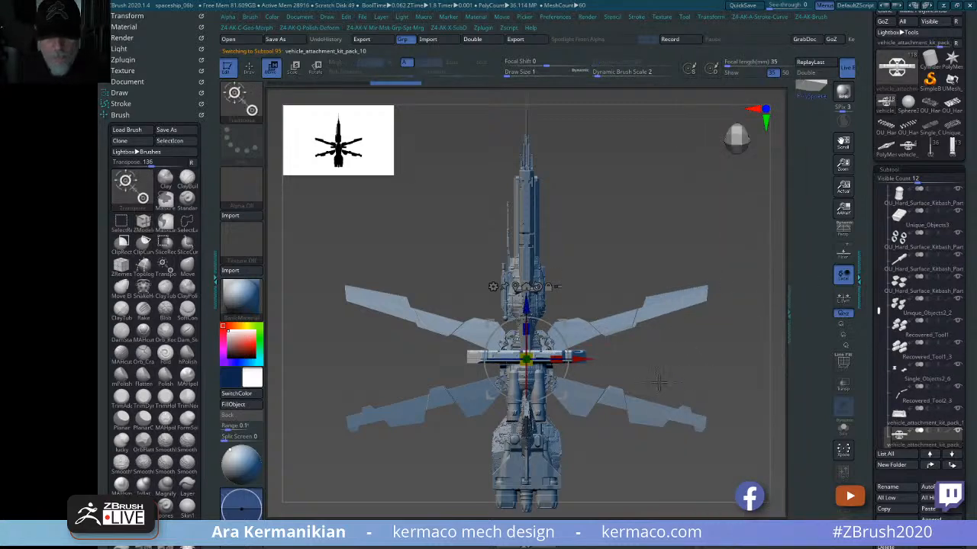
{"action": "left_click_drag", "start_coordinate": [526, 317], "coordinate": [464, 302], "text": "shift"}
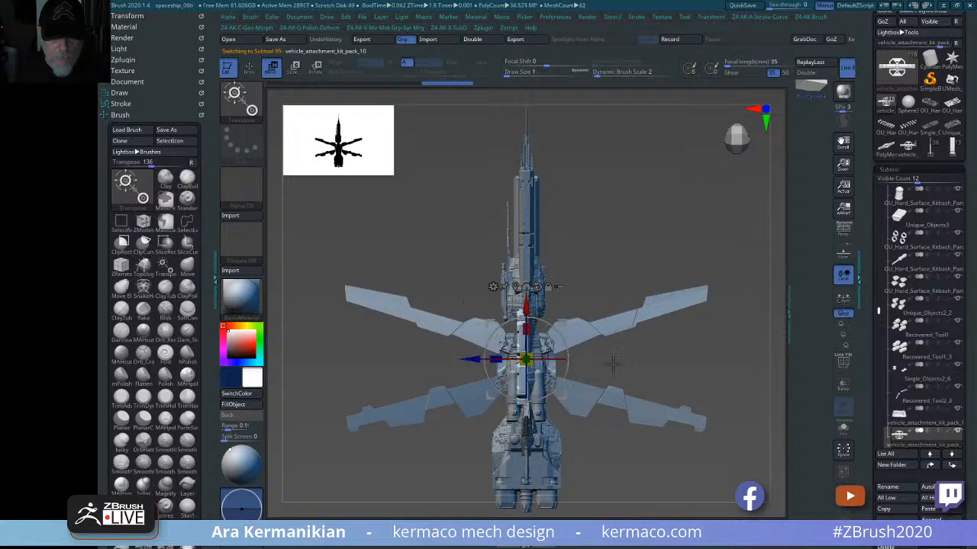
- Isolate the pasted crossbar part and try applying Mirror And Weld to it
{"action": "left_click", "coordinate": [843, 432]}
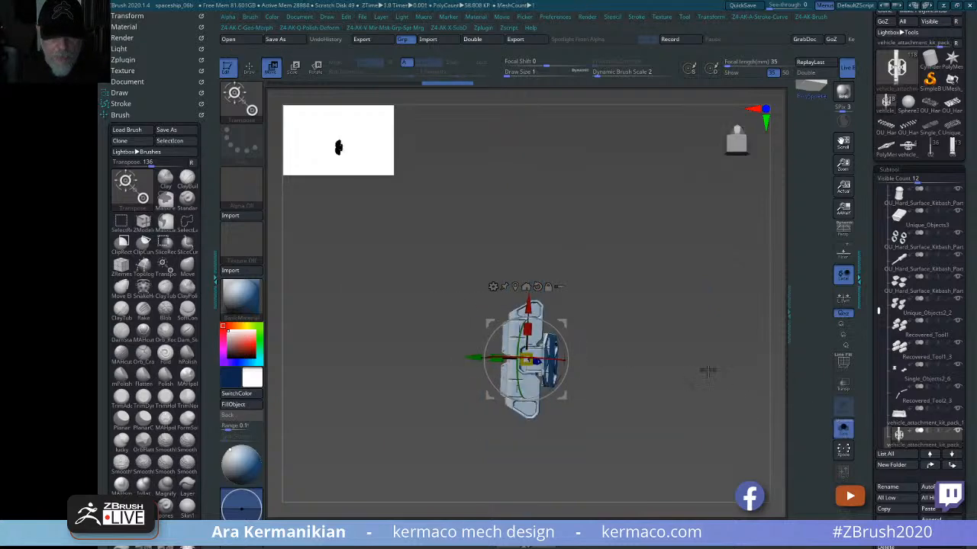
{"action": "mouse_move", "coordinate": [719, 325]}
{"action": "left_mouse_down", "text": "shift"}
{"action": "mouse_move", "coordinate": [687, 323]}
{"action": "mouse_move", "coordinate": [710, 322]}
{"action": "mouse_move", "coordinate": [705, 312]}
{"action": "mouse_move", "coordinate": [739, 326]}
{"action": "mouse_move", "coordinate": [693, 318]}
{"action": "left_mouse_up", "text": "shift"}
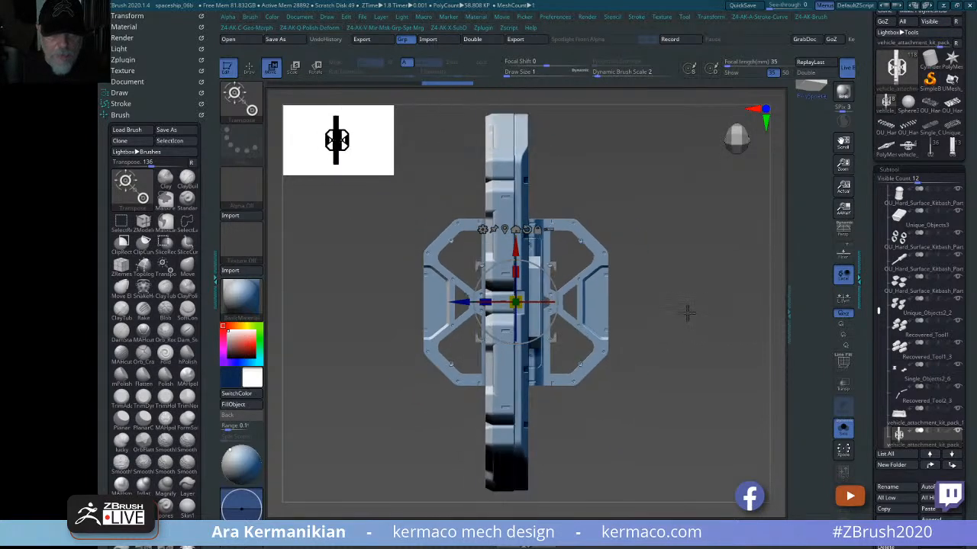
{"action": "key", "text": "ctrl+q"}
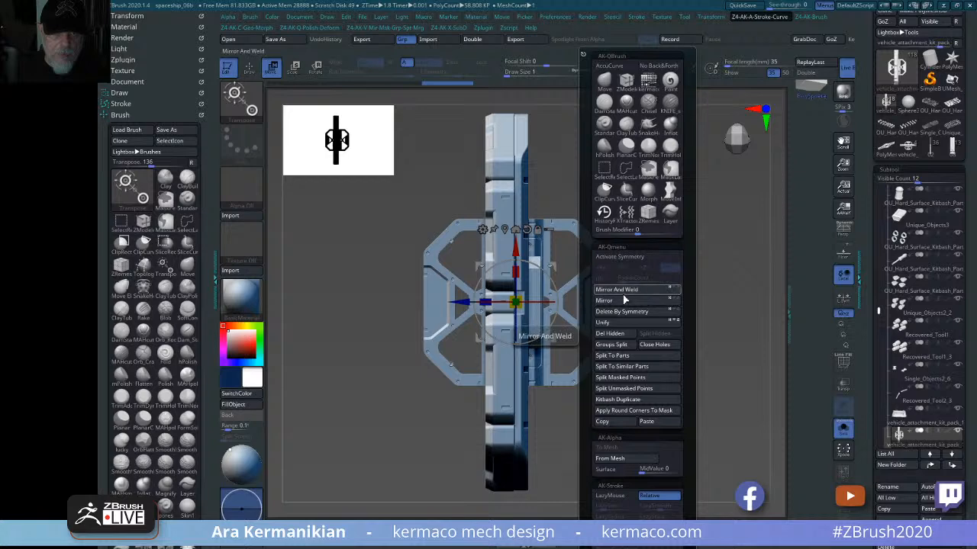
{"action": "left_click", "coordinate": [656, 289]}
{"action": "key", "text": "ctrl+q"}
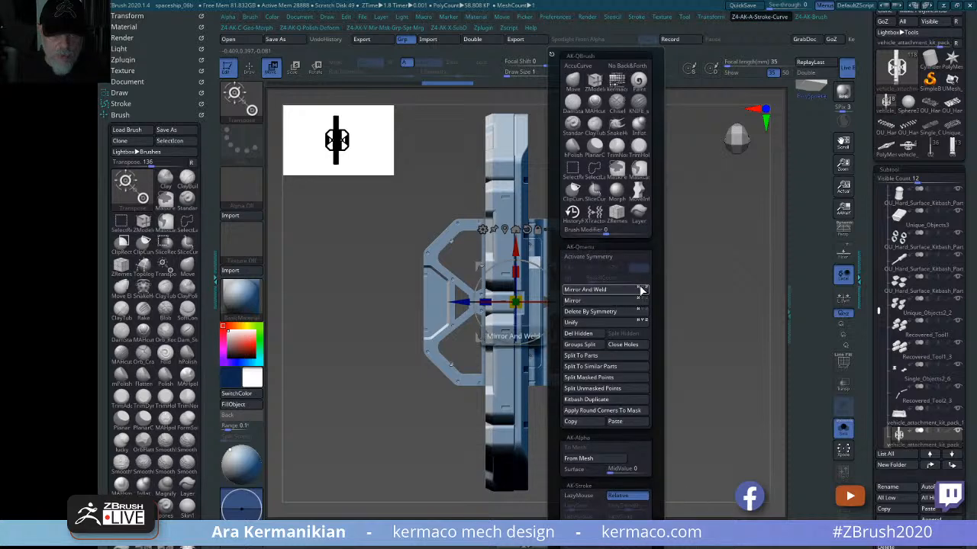
{"action": "left_click", "coordinate": [607, 291]}
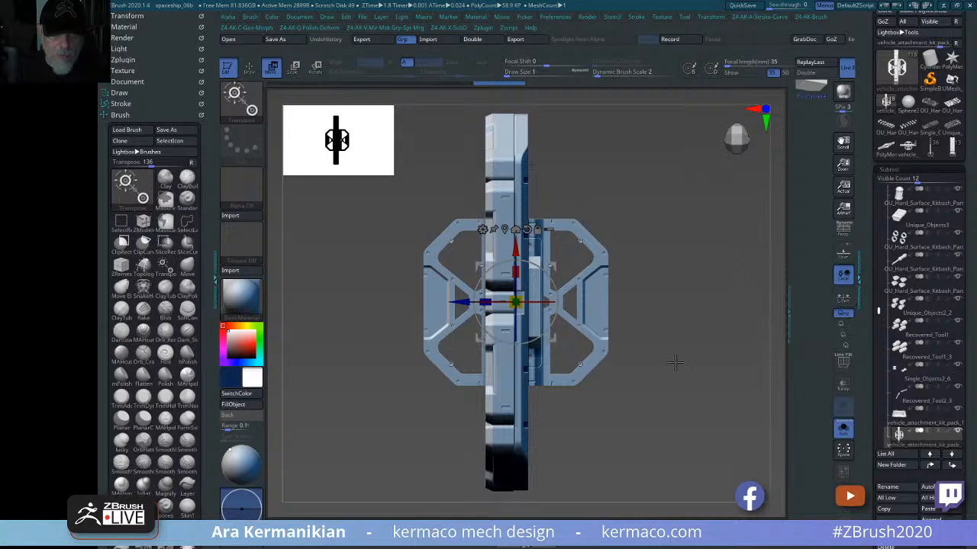
- Try Mirror And Weld across the crossbar part's thickness, then undo it
{"action": "right_click_drag", "start_coordinate": [675, 363], "coordinate": [446, 353], "text": "ctrl"}
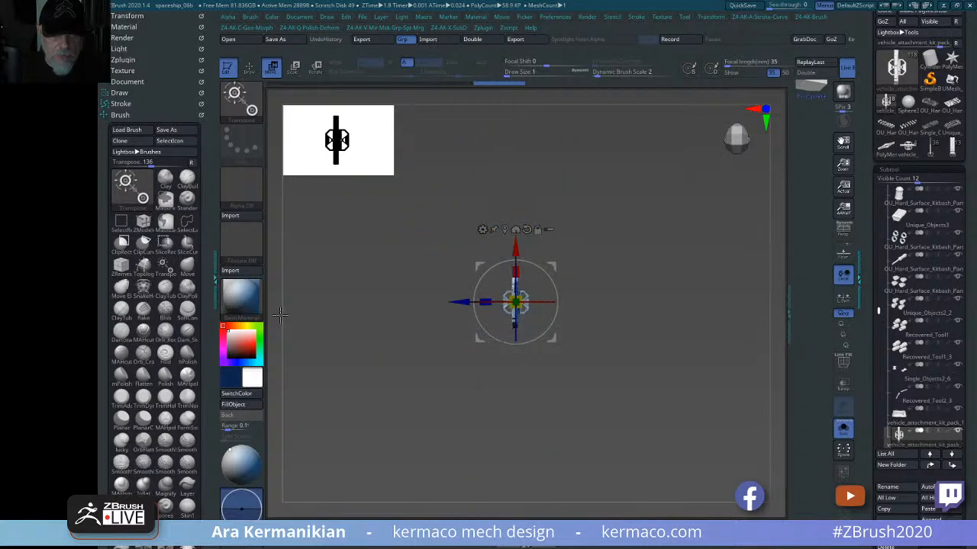
{"action": "right_click_drag", "start_coordinate": [280, 314], "coordinate": [613, 362], "text": "ctrl"}
{"action": "key", "text": "space"}
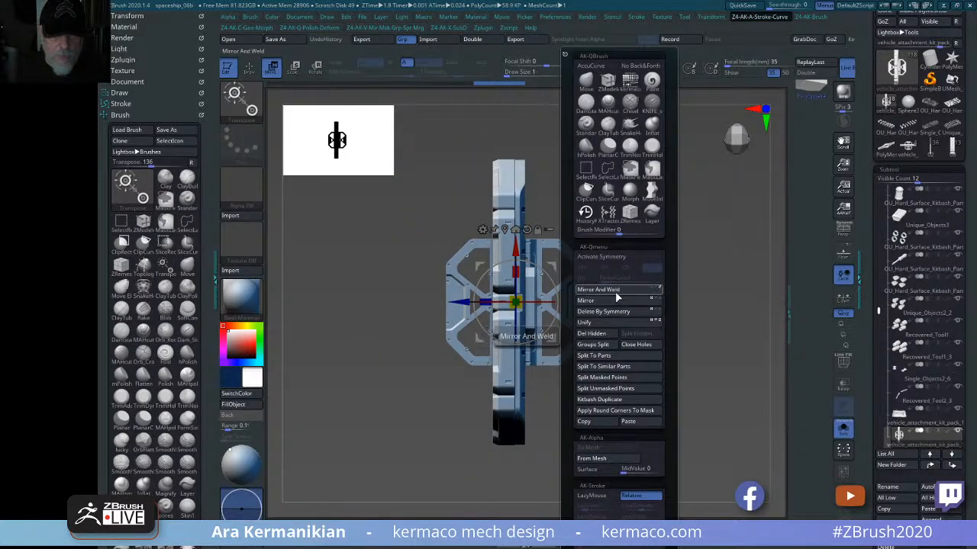
{"action": "key", "text": "f"}
{"action": "key", "text": "f"}
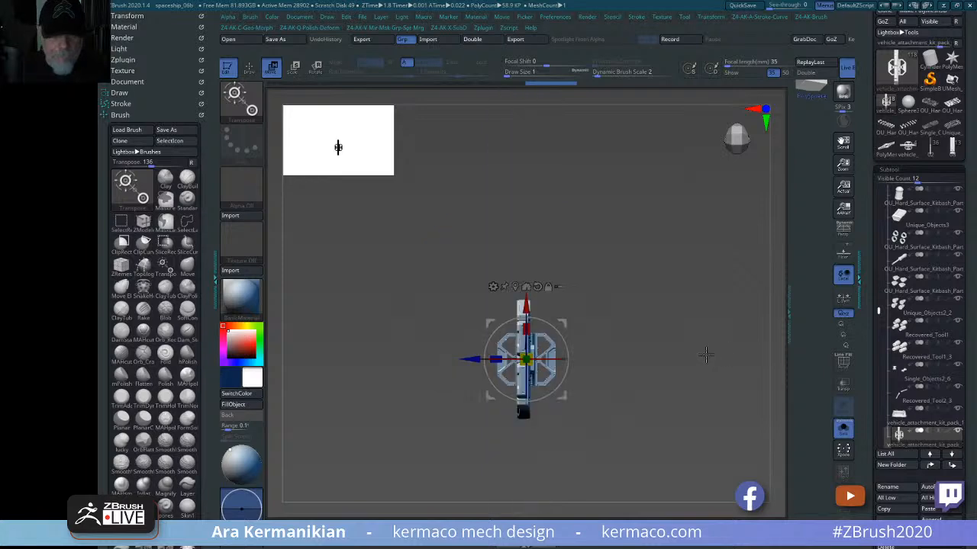
{"action": "right_click_drag", "start_coordinate": [691, 358], "coordinate": [703, 320]}
{"action": "right_click_drag", "start_coordinate": [704, 319], "coordinate": [668, 277]}
{"action": "right_click_drag", "start_coordinate": [668, 277], "coordinate": [723, 353], "text": "ctrl"}
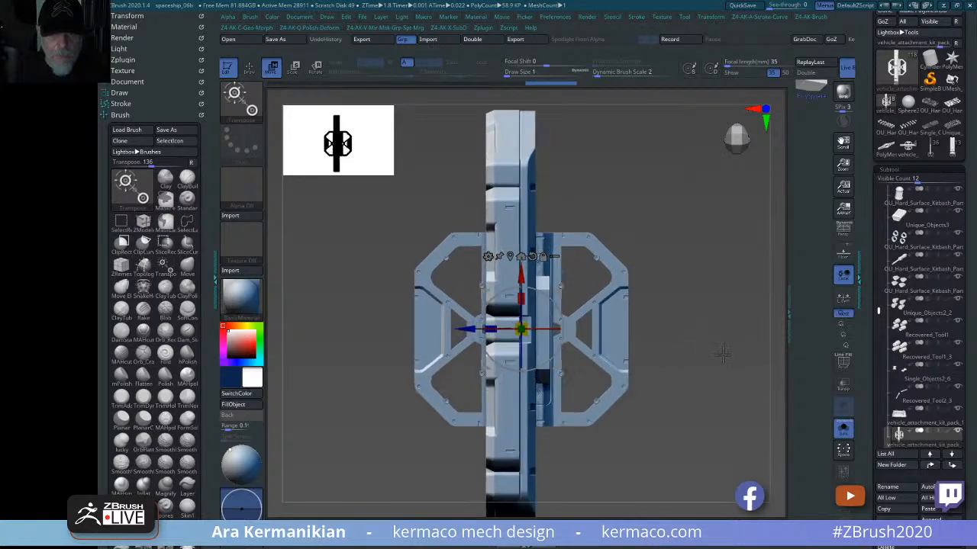
{"action": "right_click_drag", "start_coordinate": [721, 389], "coordinate": [738, 362], "text": "alt"}
{"action": "key", "text": "space"}
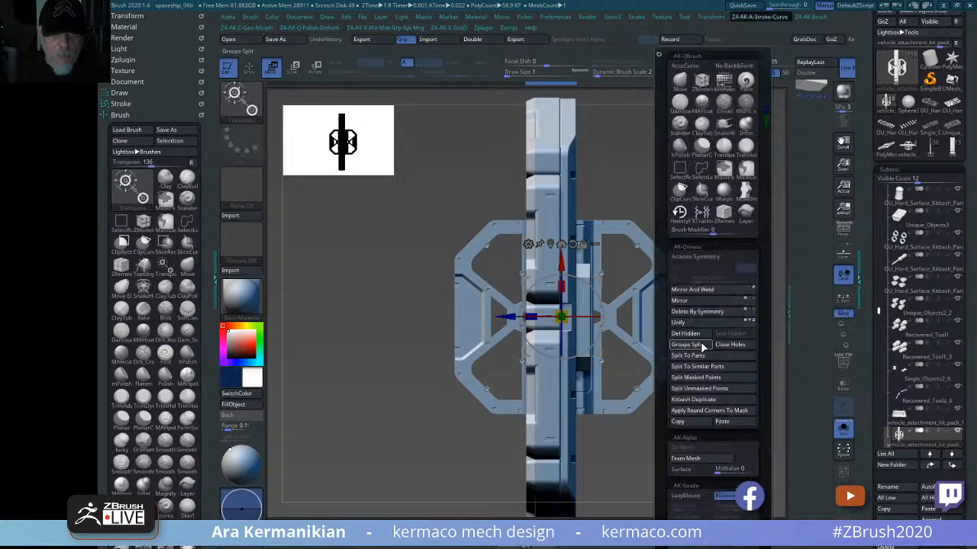
{"action": "left_click", "coordinate": [744, 292]}
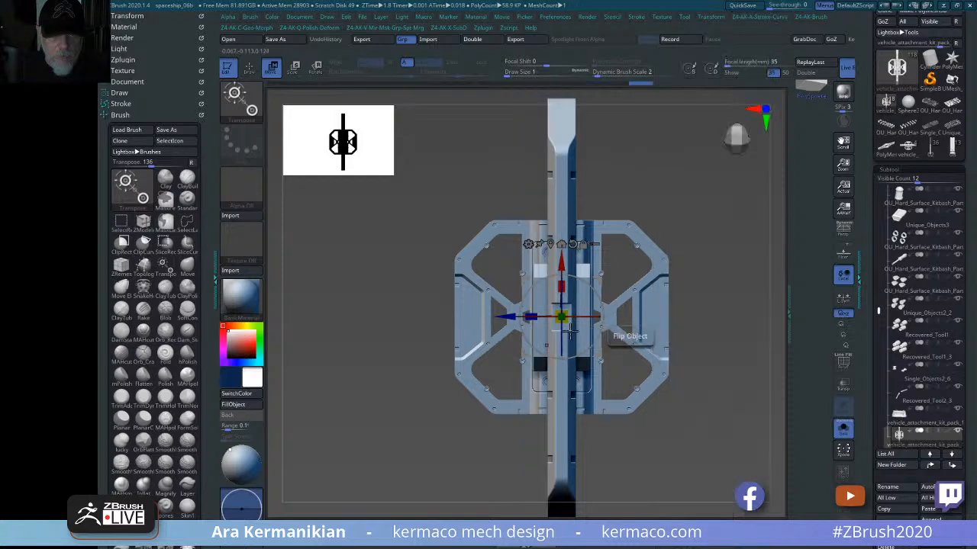
{"action": "left_click_drag", "start_coordinate": [648, 223], "coordinate": [687, 228]}
{"action": "key", "text": "ctrl+z"}
- Shift the crossbar part about 0.02 across the mirror plane and apply Mirror And Weld to make its thickness symmetrical
{"action": "mouse_move", "coordinate": [735, 252]}
{"action": "left_mouse_down", "text": "shift"}
{"action": "mouse_move", "coordinate": [710, 260]}
{"action": "mouse_move", "coordinate": [667, 222]}
{"action": "mouse_move", "coordinate": [691, 218]}
{"action": "mouse_move", "coordinate": [697, 237]}
{"action": "mouse_move", "coordinate": [730, 241]}
{"action": "mouse_move", "coordinate": [608, 238]}
{"action": "mouse_move", "coordinate": [647, 235]}
{"action": "mouse_move", "coordinate": [639, 242]}
{"action": "mouse_move", "coordinate": [684, 260]}
{"action": "mouse_move", "coordinate": [628, 250]}
{"action": "mouse_move", "coordinate": [715, 266]}
{"action": "mouse_move", "coordinate": [697, 277]}
{"action": "mouse_move", "coordinate": [650, 256]}
{"action": "mouse_move", "coordinate": [710, 255]}
{"action": "mouse_move", "coordinate": [685, 258]}
{"action": "mouse_move", "coordinate": [724, 244]}
{"action": "mouse_move", "coordinate": [690, 267]}
{"action": "mouse_move", "coordinate": [697, 277]}
{"action": "mouse_move", "coordinate": [678, 272]}
{"action": "mouse_move", "coordinate": [707, 254]}
{"action": "mouse_move", "coordinate": [718, 261]}
{"action": "mouse_move", "coordinate": [665, 262]}
{"action": "mouse_move", "coordinate": [709, 263]}
{"action": "mouse_move", "coordinate": [706, 210]}
{"action": "mouse_move", "coordinate": [697, 222]}
{"action": "left_mouse_up", "text": "shift"}
{"action": "key", "text": "ctrl+a"}
{"action": "left_click", "coordinate": [682, 305]}
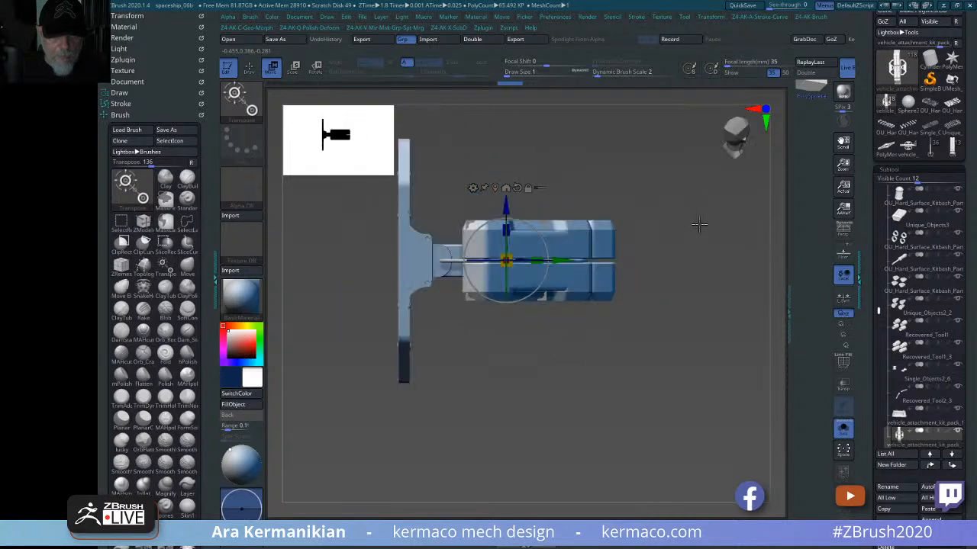
{"action": "left_click_drag", "start_coordinate": [504, 208], "coordinate": [505, 201]}
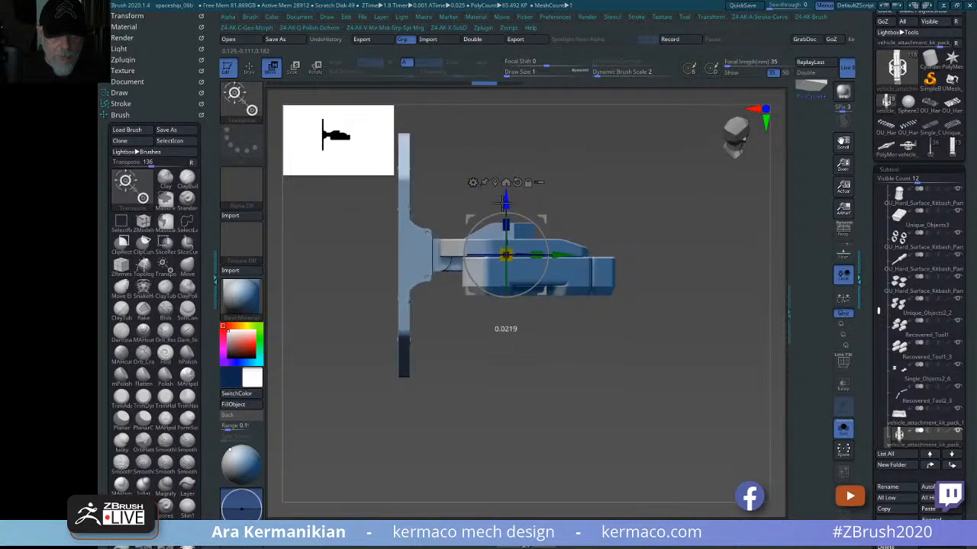
{"action": "key", "text": "ctrl+a"}
{"action": "left_click", "coordinate": [616, 290]}
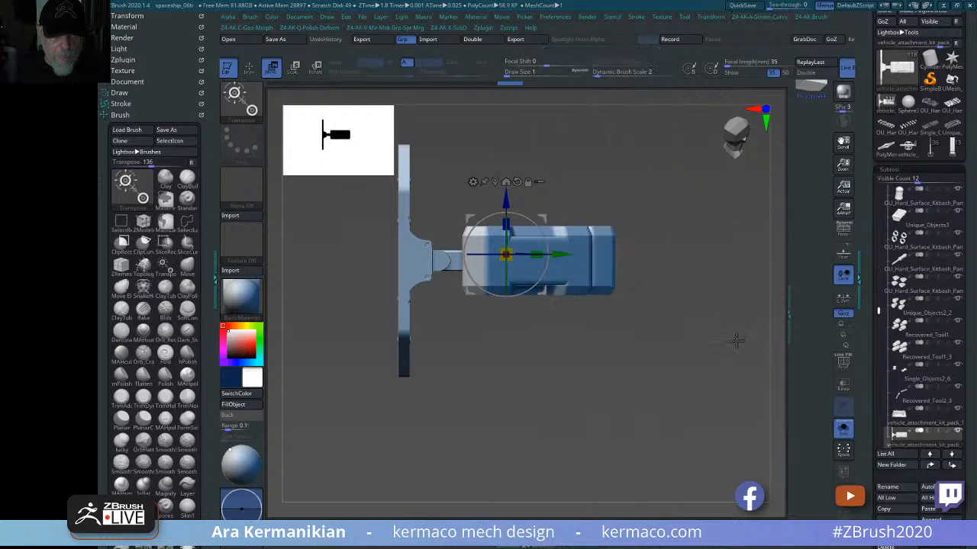
- Switch to the ZModeler brush and set its edge action to Do Nothing
{"action": "left_click_drag", "start_coordinate": [737, 340], "coordinate": [719, 393]}
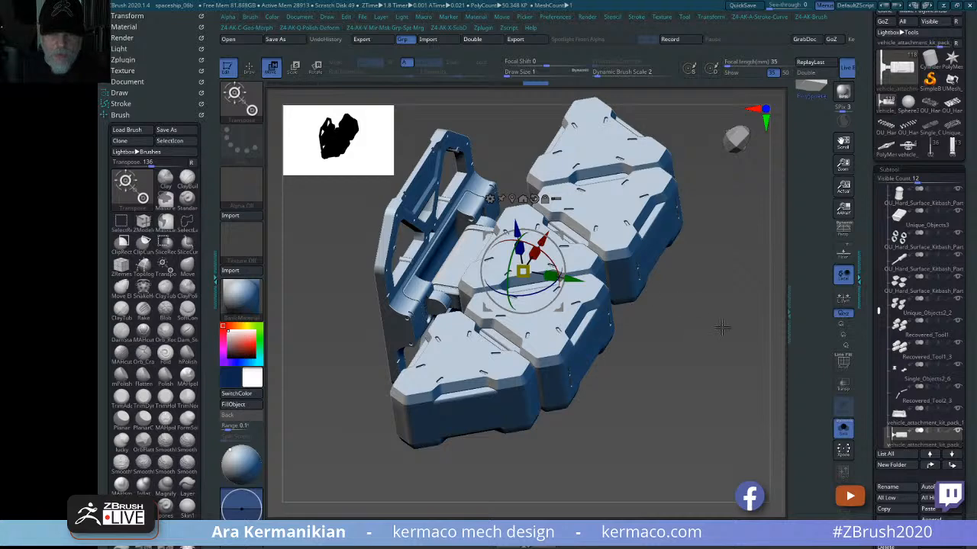
{"action": "key", "text": "b"}
{"action": "key", "text": "z"}
{"action": "key", "text": "m"}
{"action": "key", "text": "space"}
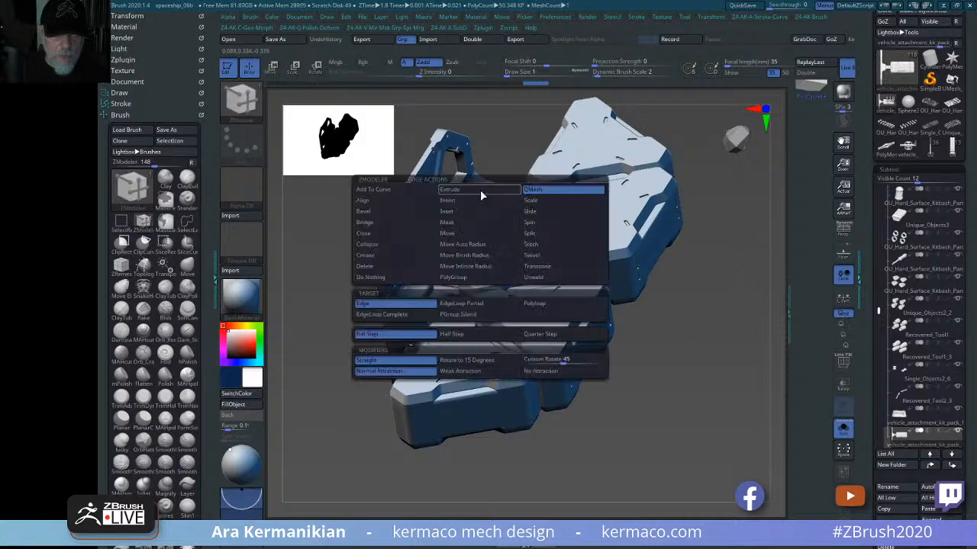
{"action": "left_click", "coordinate": [374, 268]}
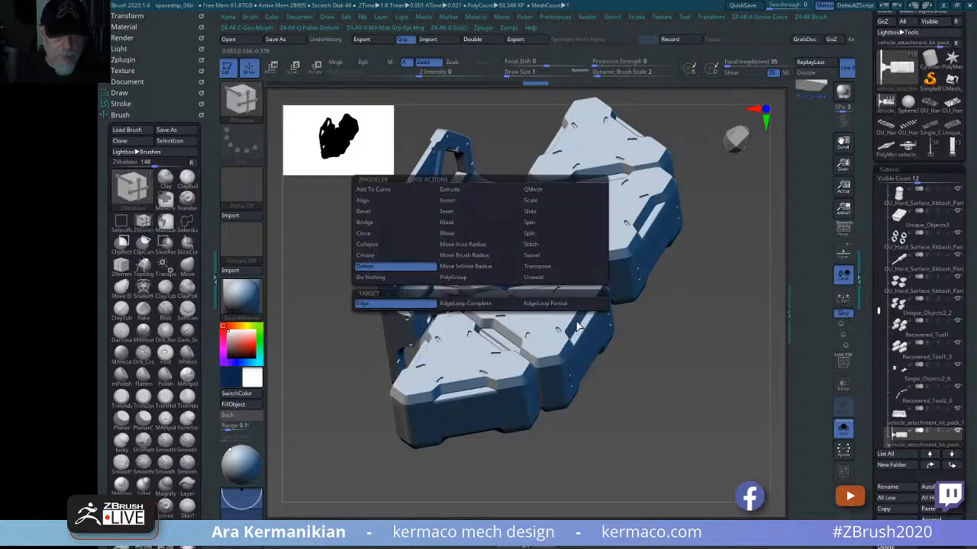
{"action": "left_click", "coordinate": [382, 277]}
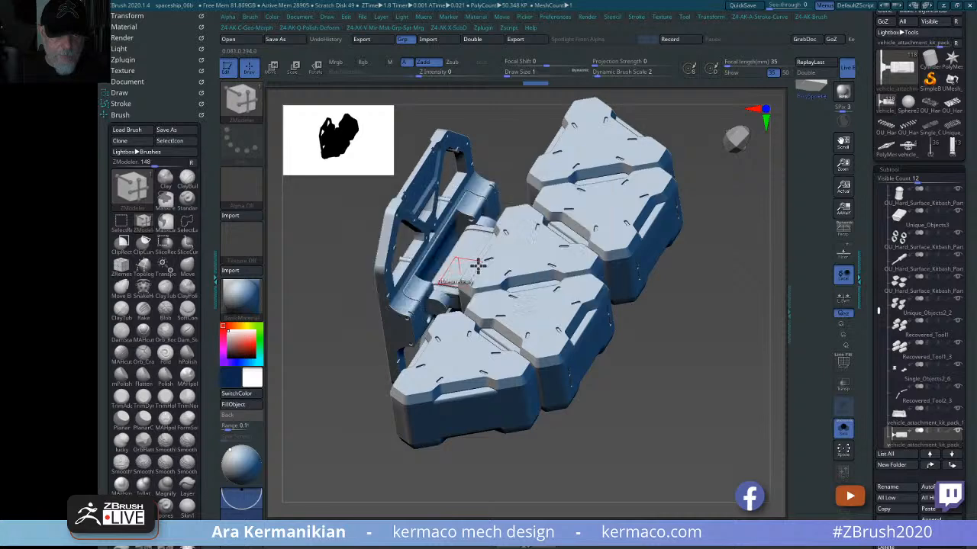
- Set the ZModeler polygon action to Delete with Island as the target
{"action": "key", "text": "space"}
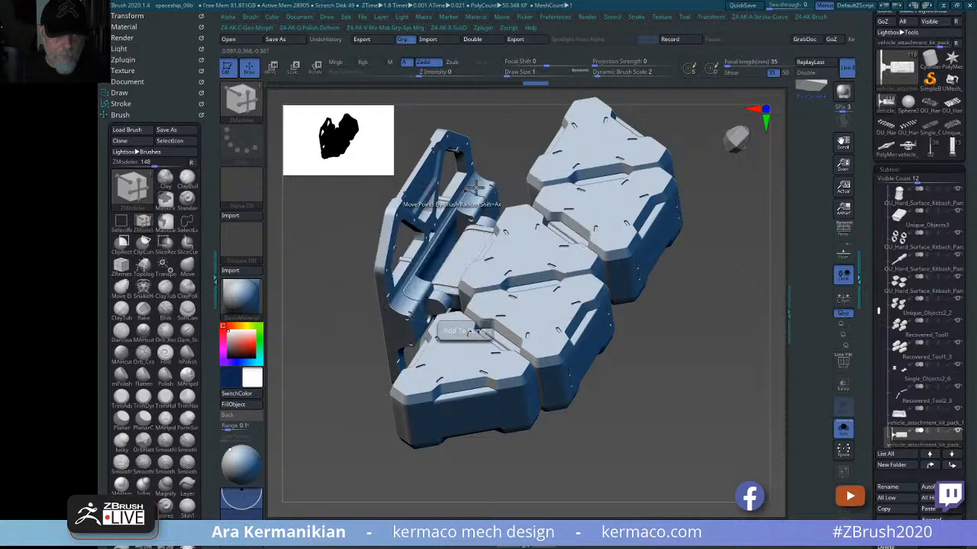
{"action": "key", "text": "space"}
{"action": "key", "text": "space"}
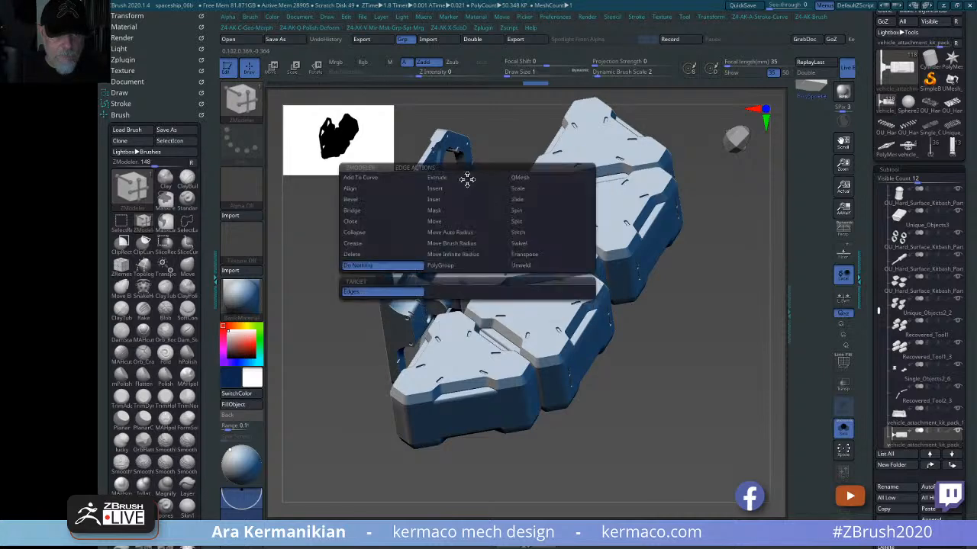
{"action": "key", "text": "space"}
{"action": "key", "text": "space"}
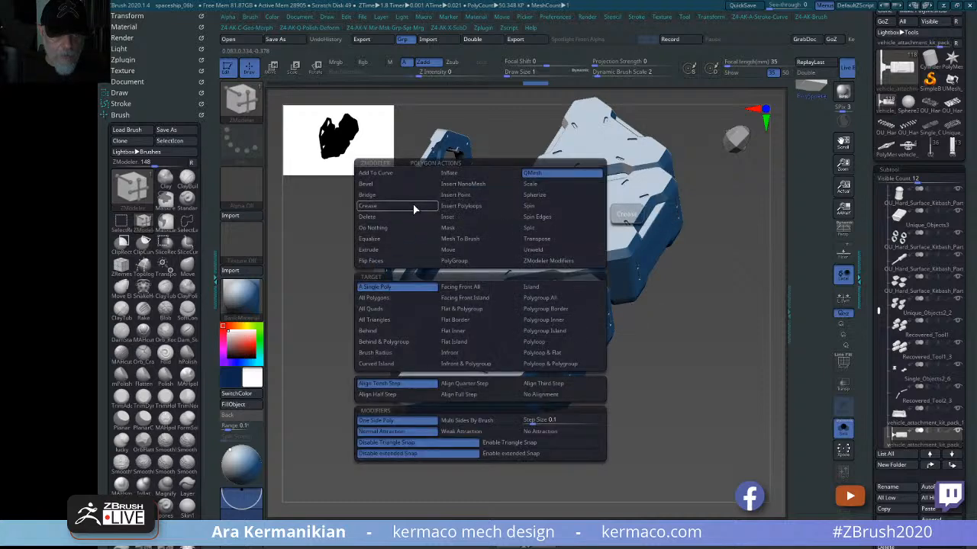
{"action": "left_click", "coordinate": [390, 217]}
{"action": "left_click", "coordinate": [534, 296]}
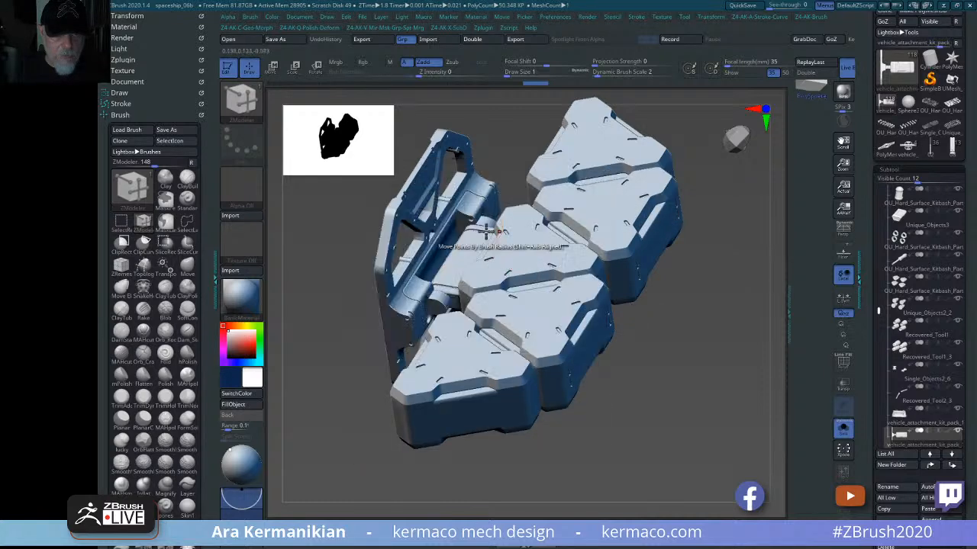
- Delete the octagonal frame, hinge and connector islands from the part, keeping only the row of armored blocks
{"action": "left_click", "coordinate": [469, 200]}
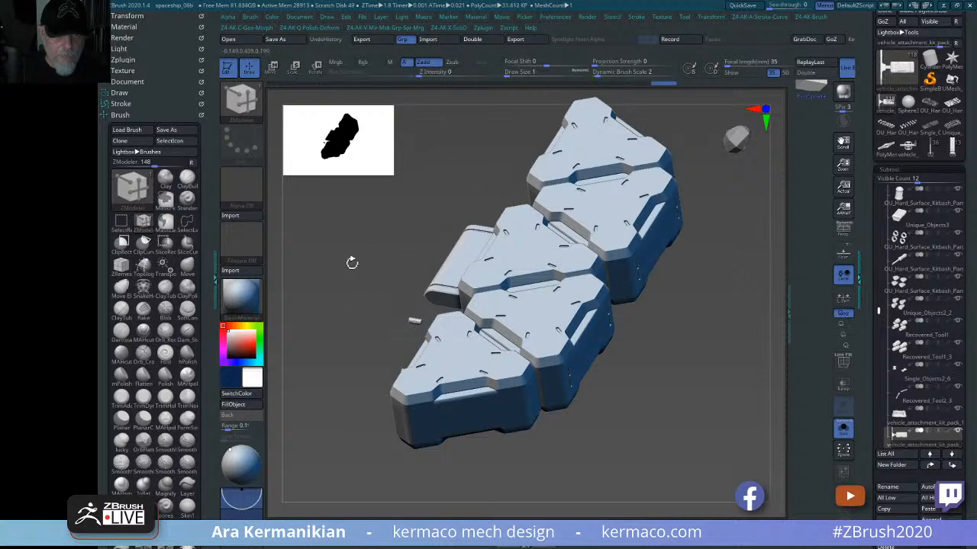
{"action": "left_click_drag", "start_coordinate": [351, 262], "coordinate": [400, 309]}
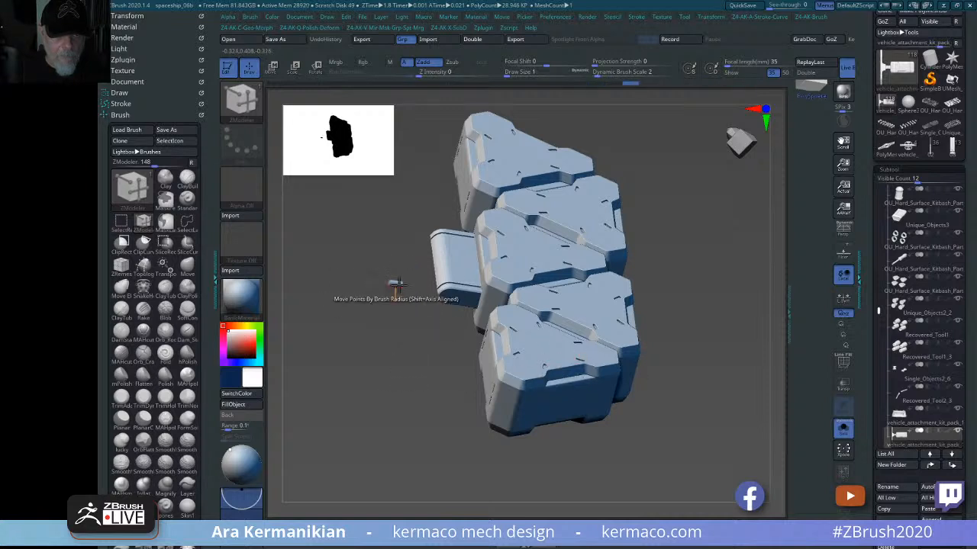
{"action": "left_click_drag", "start_coordinate": [372, 338], "coordinate": [632, 333]}
{"action": "left_click_drag", "start_coordinate": [593, 417], "coordinate": [553, 286]}
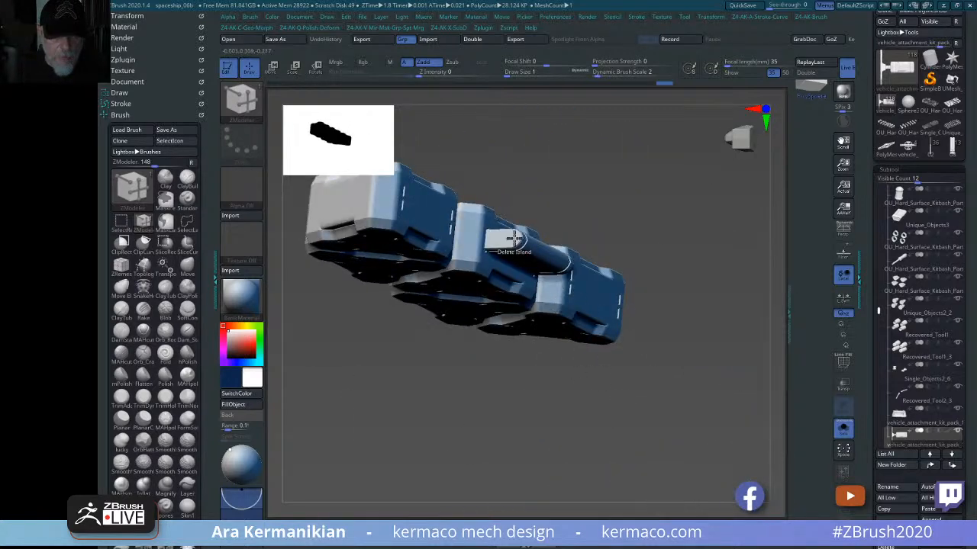
{"action": "left_click_drag", "start_coordinate": [630, 388], "coordinate": [542, 435]}
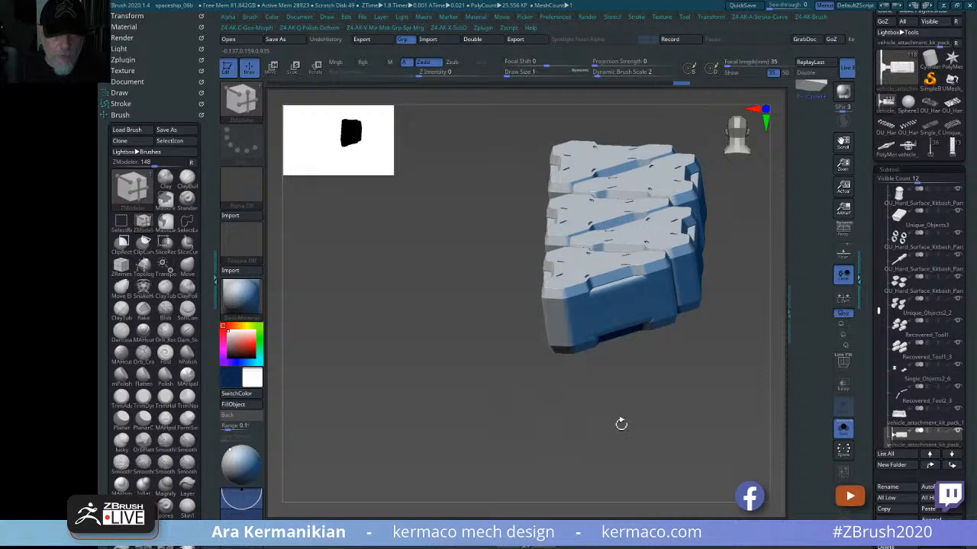
{"action": "left_click_drag", "start_coordinate": [646, 442], "coordinate": [669, 336]}
- Bring back the whole ship, move the armored block row out beside the hull and scale it down considerably
{"action": "left_click", "coordinate": [839, 426]}
{"action": "key", "text": "w"}
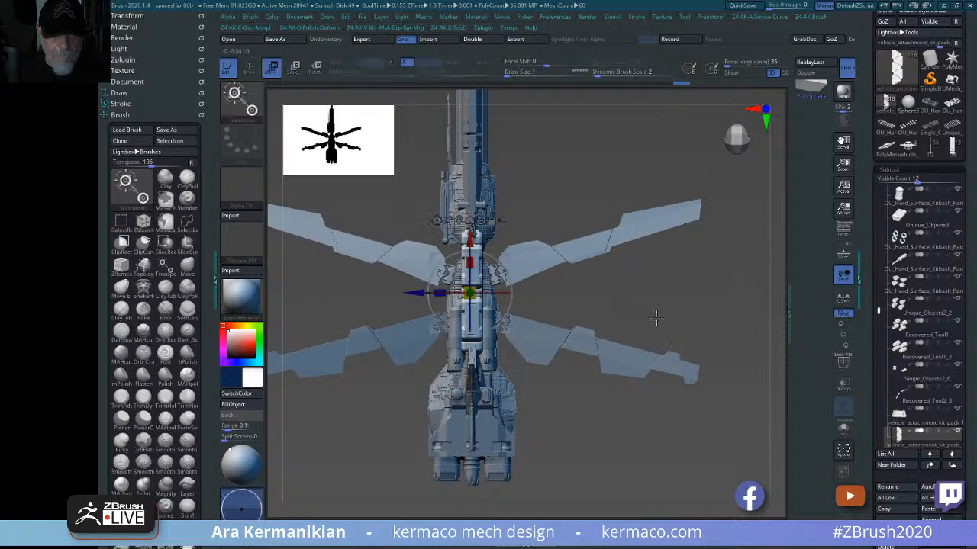
{"action": "left_click_drag", "start_coordinate": [413, 293], "coordinate": [317, 293]}
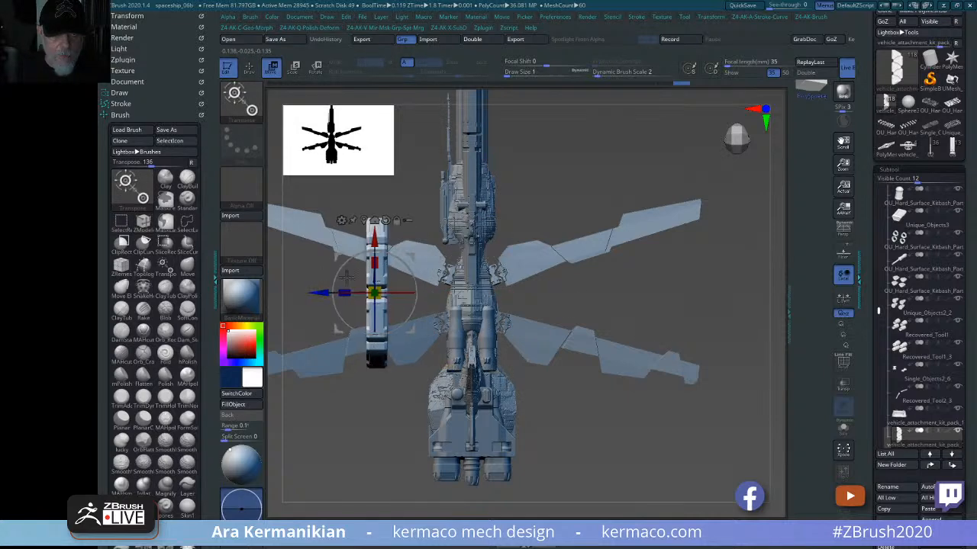
{"action": "left_click_drag", "start_coordinate": [699, 262], "coordinate": [677, 393]}
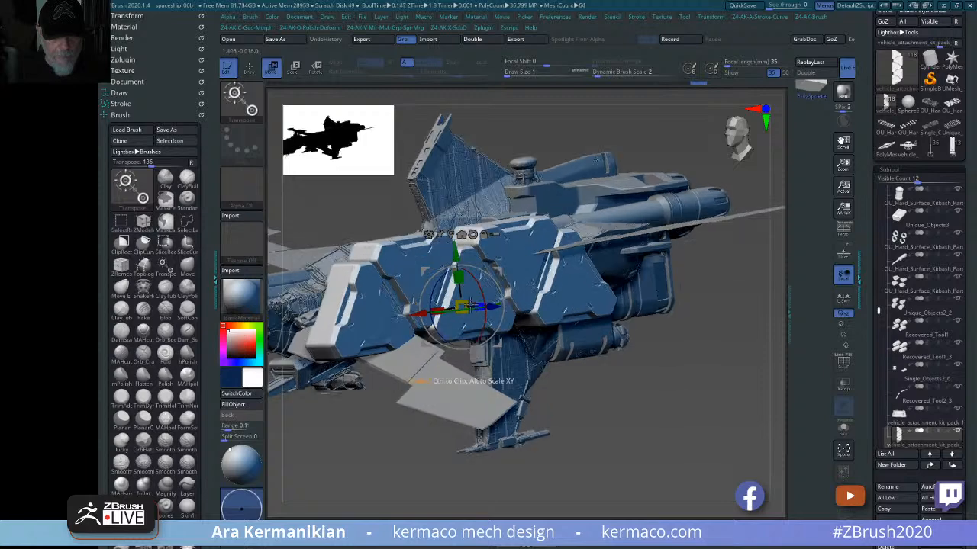
{"action": "left_click_drag", "start_coordinate": [461, 308], "coordinate": [354, 321]}
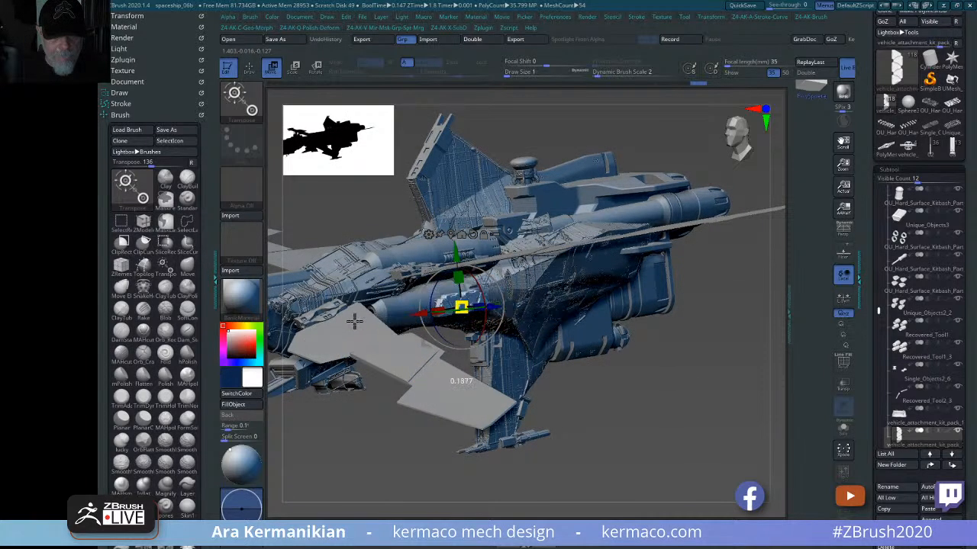
- Move the armored block row over the rear hull and line it up with the small rounded housing opposite the dome
{"action": "left_click_drag", "start_coordinate": [660, 365], "coordinate": [309, 314]}
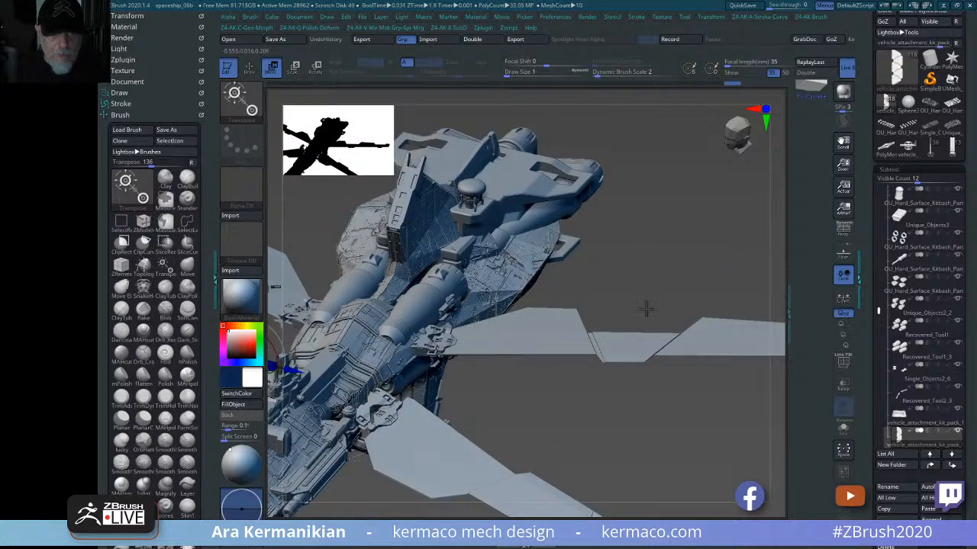
{"action": "left_click_drag", "start_coordinate": [645, 308], "coordinate": [423, 406]}
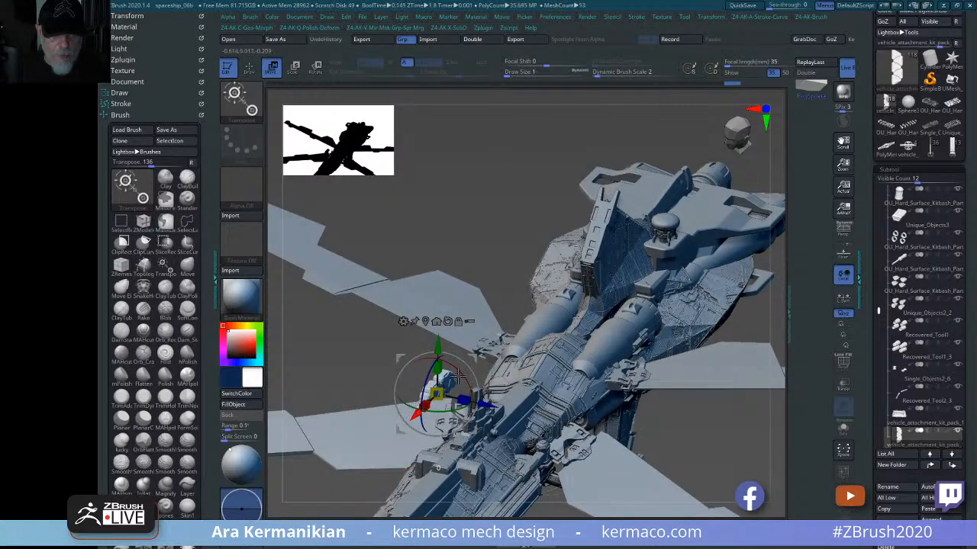
{"action": "left_click_drag", "start_coordinate": [457, 375], "coordinate": [546, 215]}
{"action": "left_click_drag", "start_coordinate": [397, 194], "coordinate": [716, 107]}
{"action": "left_click_drag", "start_coordinate": [643, 400], "coordinate": [541, 548]}
{"action": "left_click_drag", "start_coordinate": [589, 306], "coordinate": [690, 372], "text": "alt"}
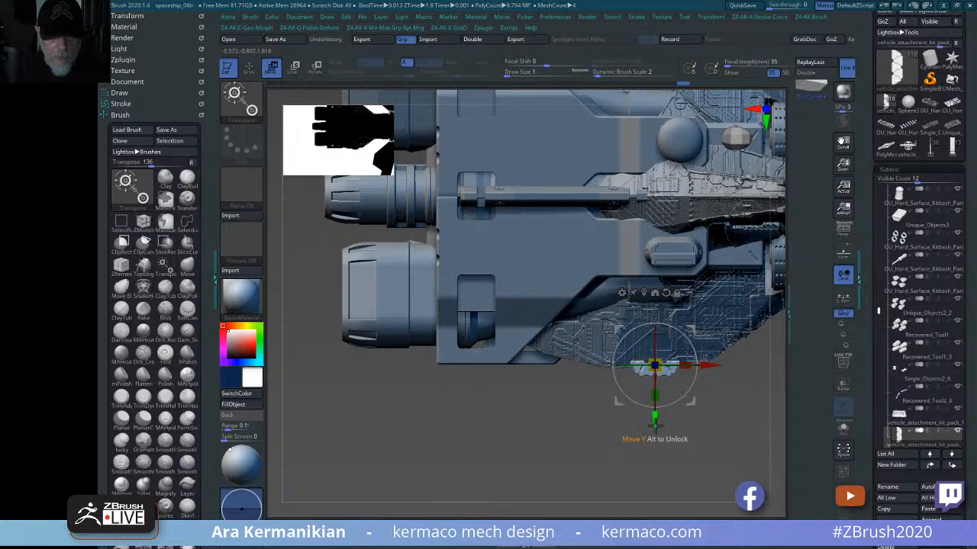
{"action": "left_click_drag", "start_coordinate": [654, 418], "coordinate": [653, 327]}
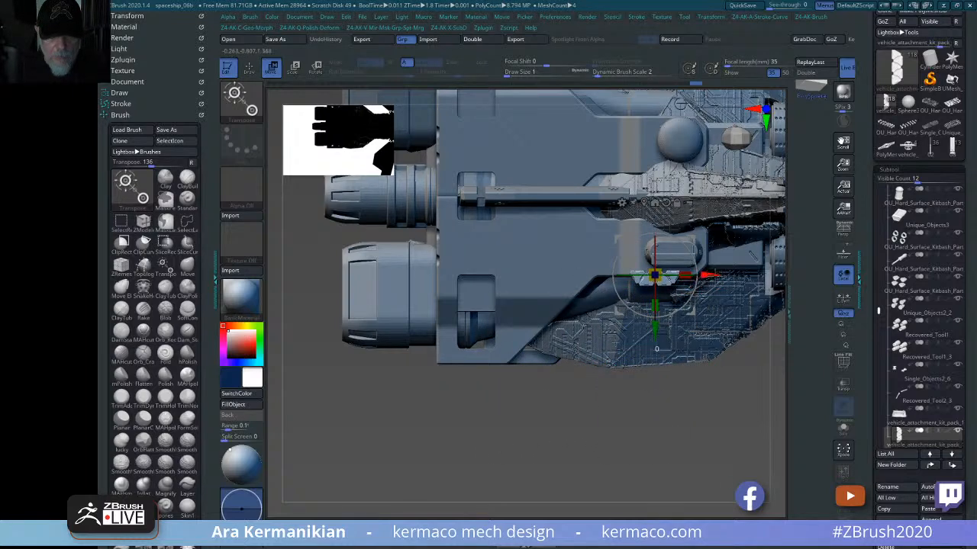
{"action": "left_click_drag", "start_coordinate": [699, 289], "coordinate": [715, 289]}
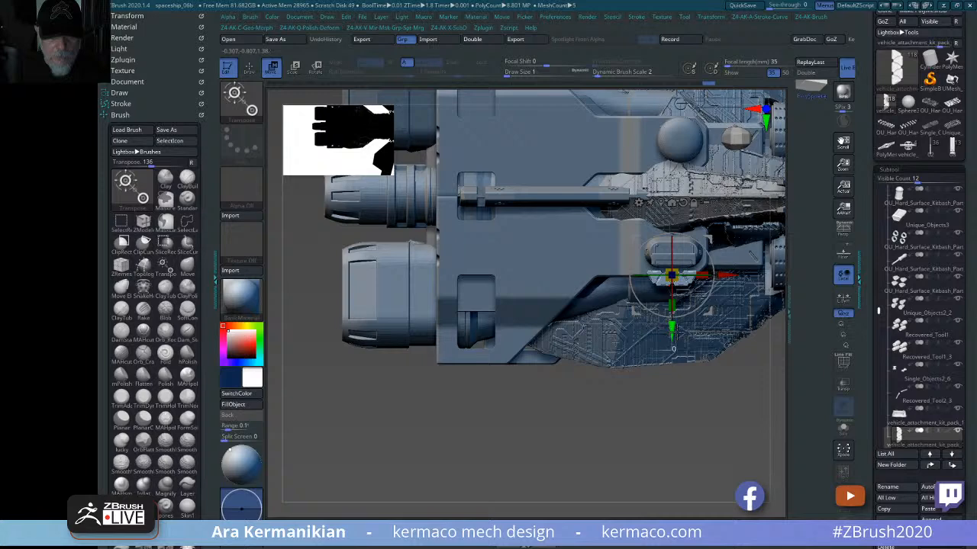
- Lower the armored block row down to the height of the rounded housing on the rear hull
{"action": "left_click_drag", "start_coordinate": [617, 465], "coordinate": [609, 337]}
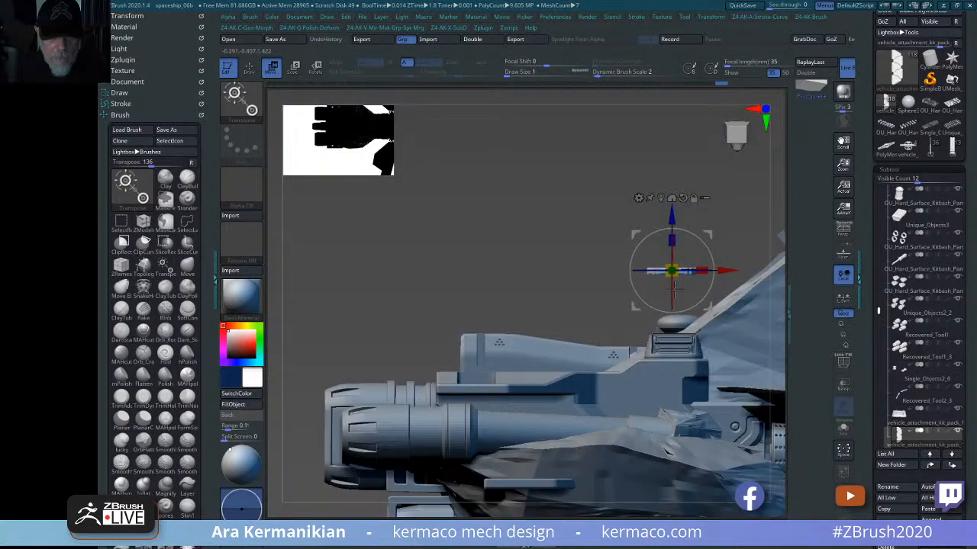
{"action": "left_click_drag", "start_coordinate": [541, 174], "coordinate": [621, 262], "text": "alt"}
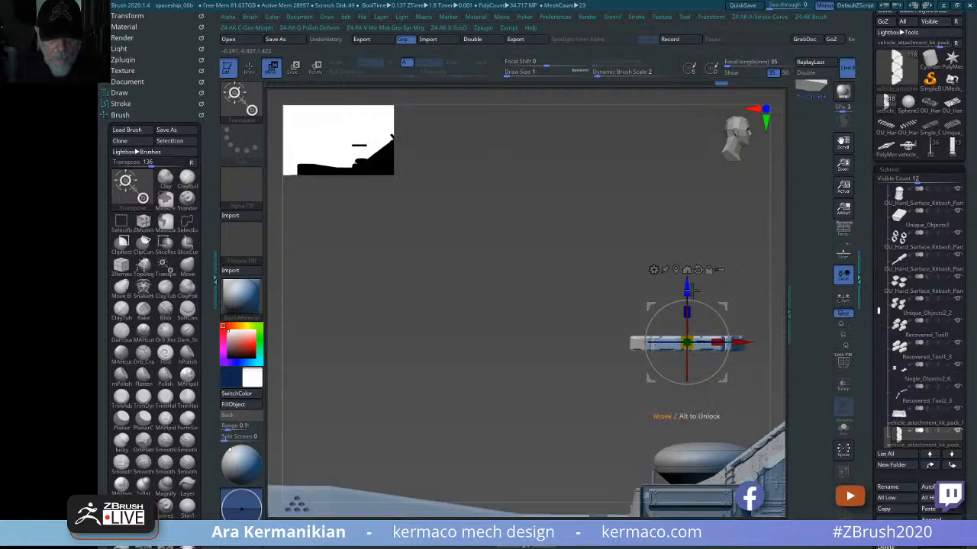
{"action": "left_click_drag", "start_coordinate": [693, 283], "coordinate": [672, 444]}
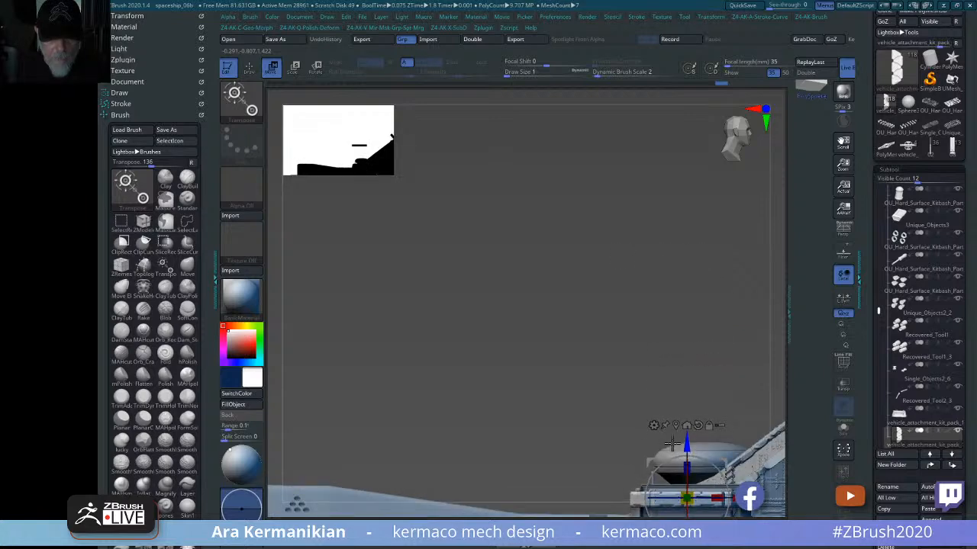
- Fit the armored block row snugly against the outer side of the rounded housing and check it from several angles
{"action": "left_click_drag", "start_coordinate": [721, 305], "coordinate": [620, 462]}
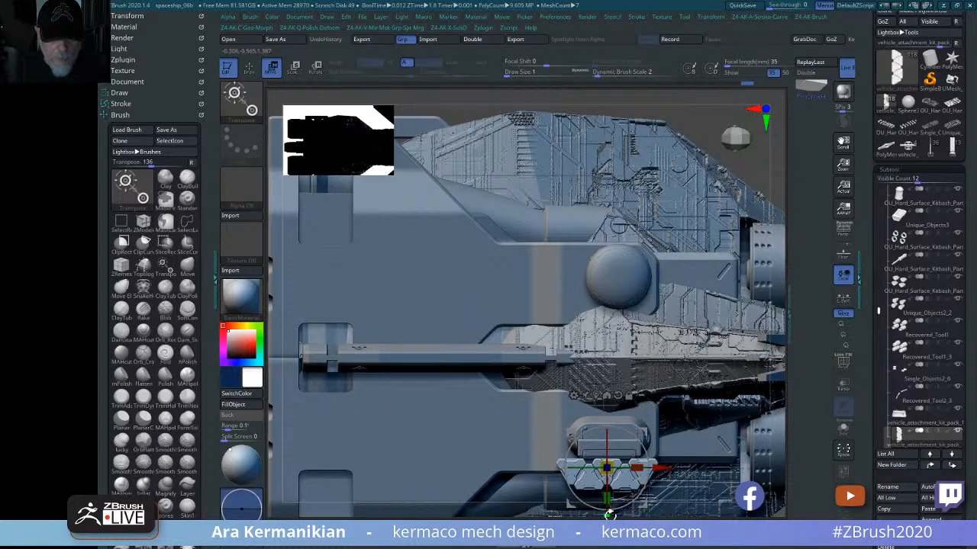
{"action": "left_click_drag", "start_coordinate": [749, 163], "coordinate": [773, 250]}
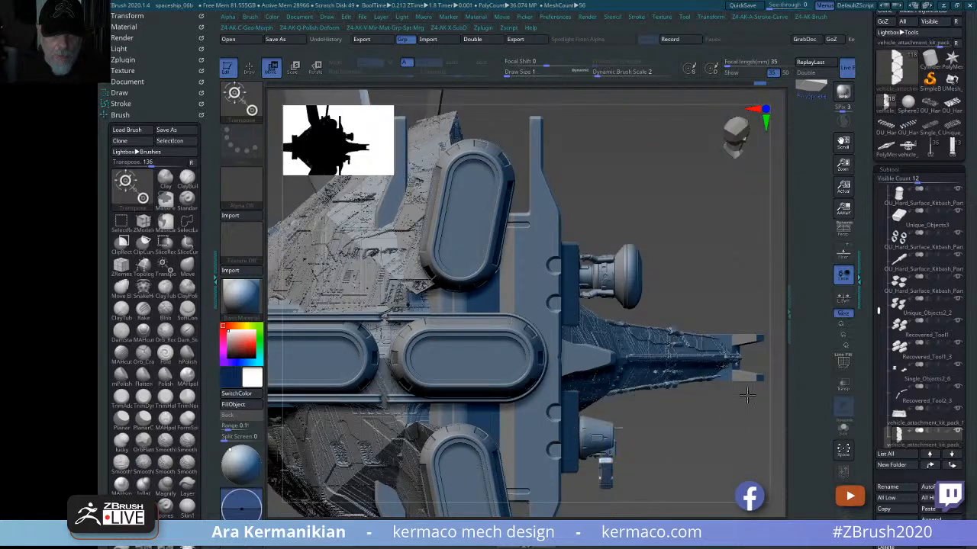
{"action": "left_click_drag", "start_coordinate": [743, 415], "coordinate": [746, 452], "text": "alt"}
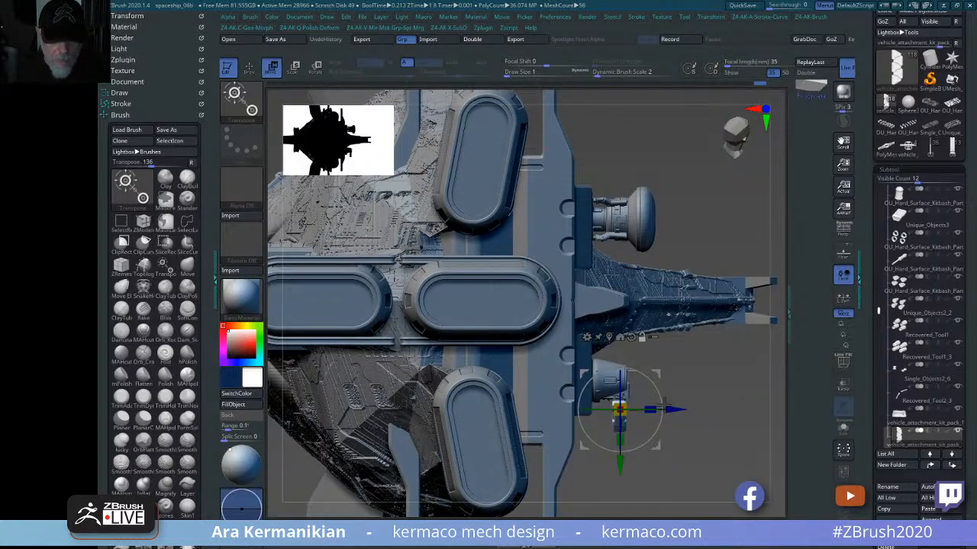
{"action": "mouse_move", "coordinate": [664, 404]}
{"action": "left_mouse_down", "text": "alt"}
{"action": "mouse_move", "coordinate": [658, 429]}
{"action": "mouse_move", "coordinate": [653, 408]}
{"action": "left_mouse_up", "text": "alt"}
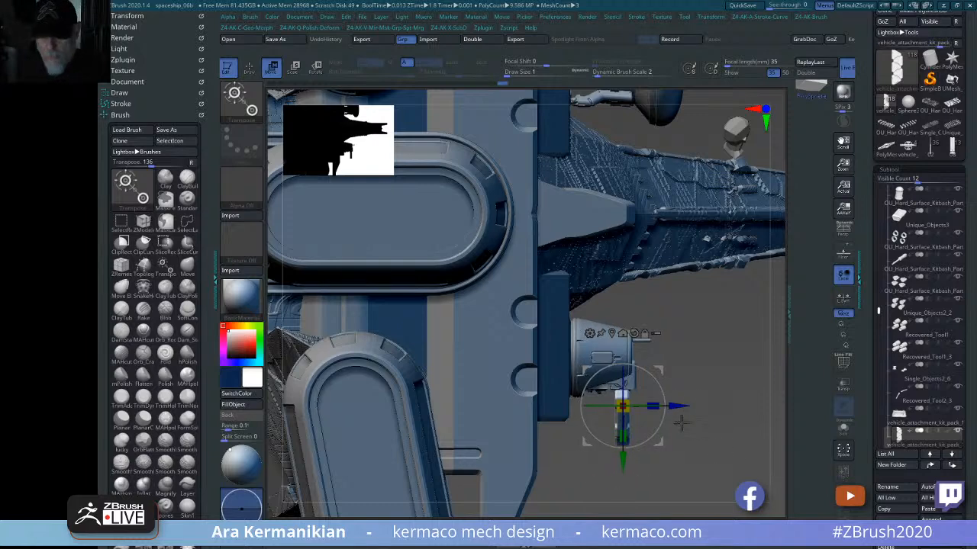
{"action": "key", "text": "f"}
{"action": "left_click_drag", "start_coordinate": [579, 391], "coordinate": [476, 352]}
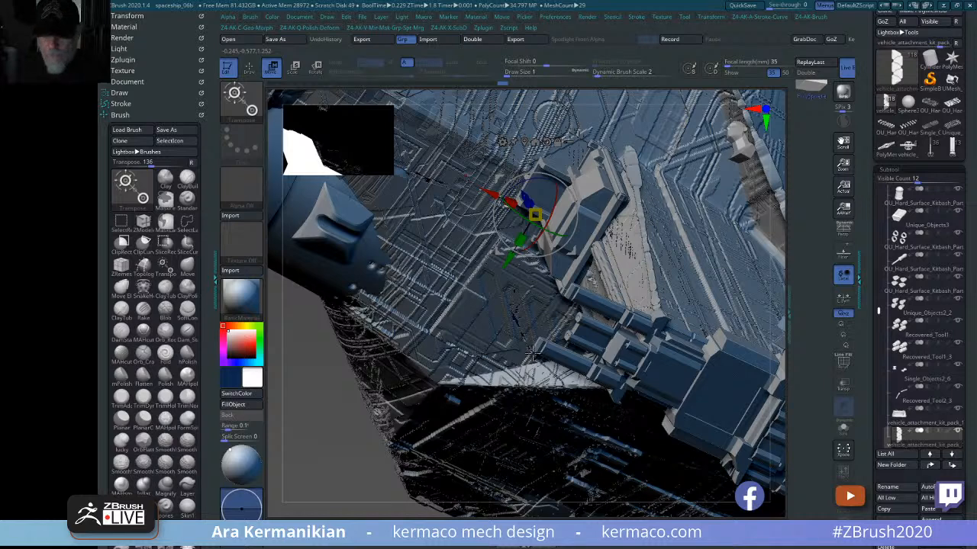
{"action": "key", "text": "f"}
{"action": "key", "text": "q"}
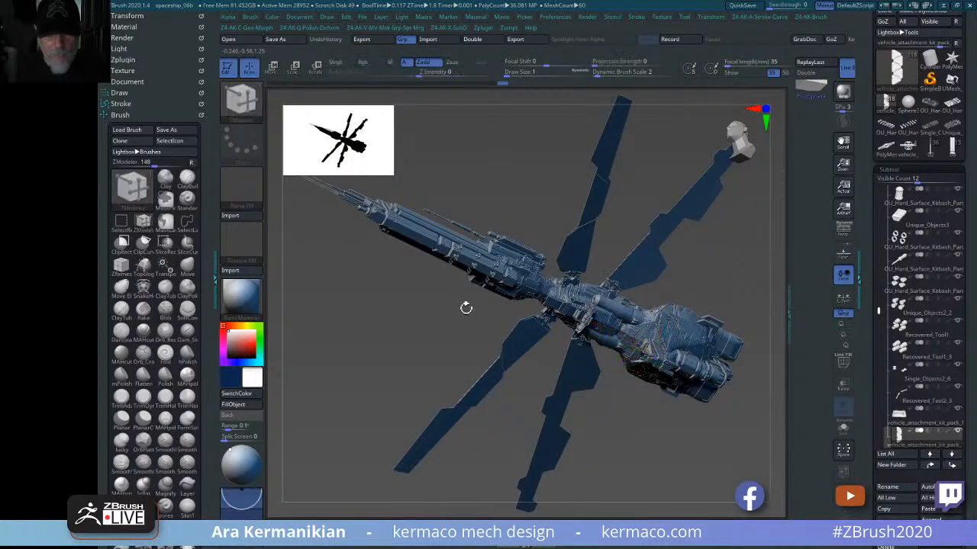
{"action": "left_click_drag", "start_coordinate": [651, 161], "coordinate": [836, 465]}
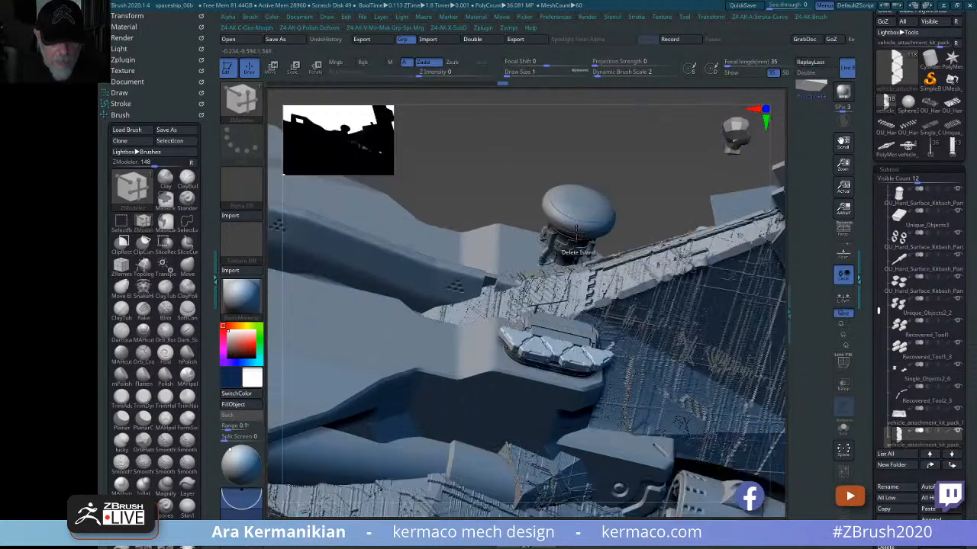
{"action": "left_click_drag", "start_coordinate": [603, 187], "coordinate": [602, 164]}
- Isolate the armored block row, extend its height with the Extender deformer, and bring back the whole ship
{"action": "left_click", "coordinate": [848, 429]}
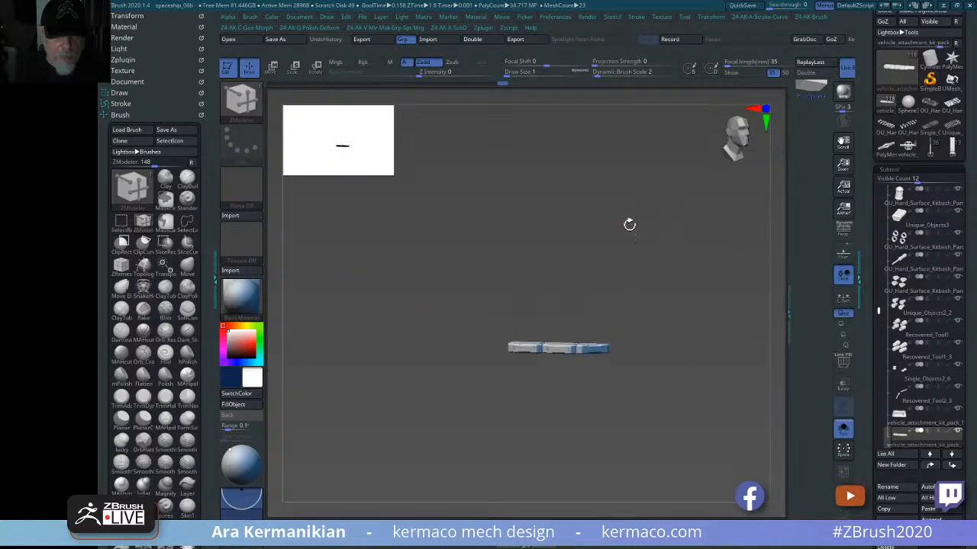
{"action": "left_click_drag", "start_coordinate": [624, 206], "coordinate": [728, 320], "text": "alt"}
{"action": "left_click_drag", "start_coordinate": [678, 214], "coordinate": [561, 321]}
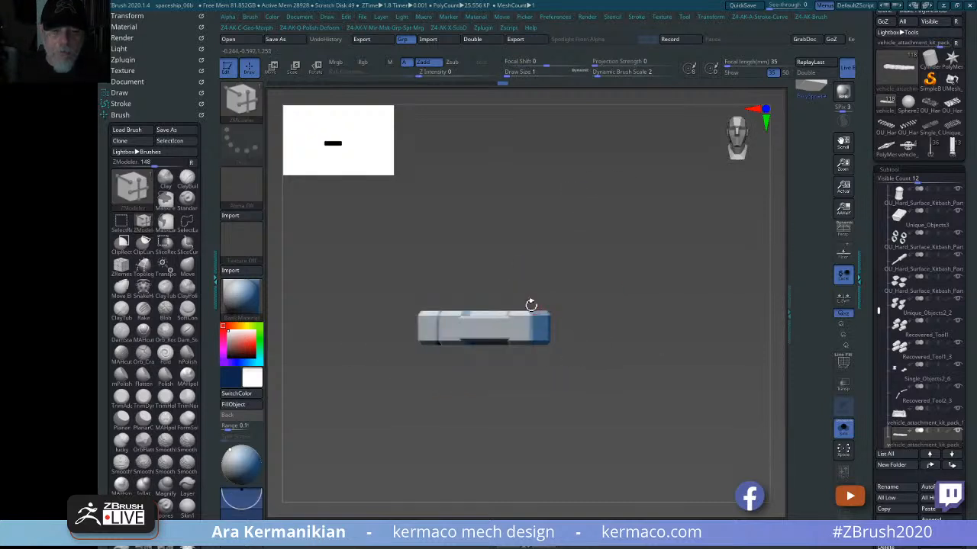
{"action": "key", "text": "w"}
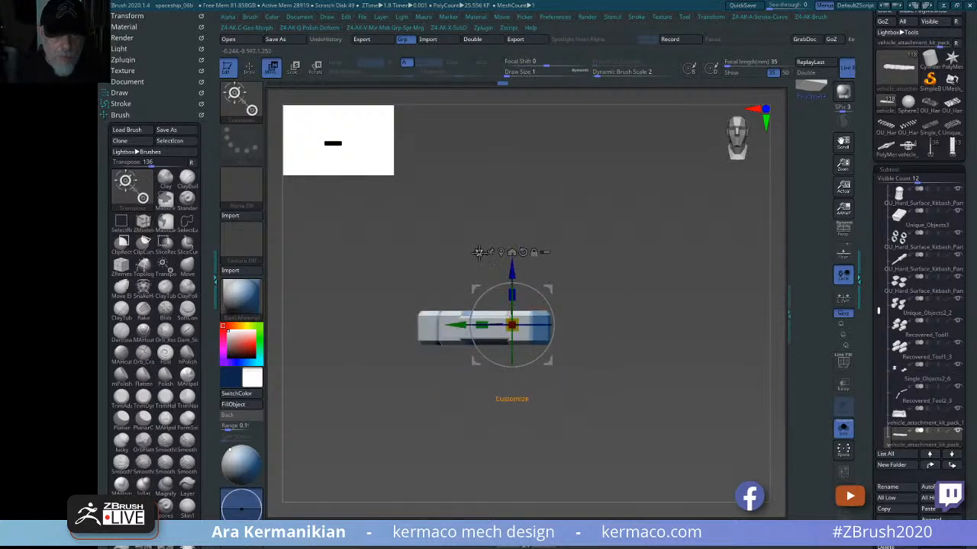
{"action": "left_click", "coordinate": [477, 254]}
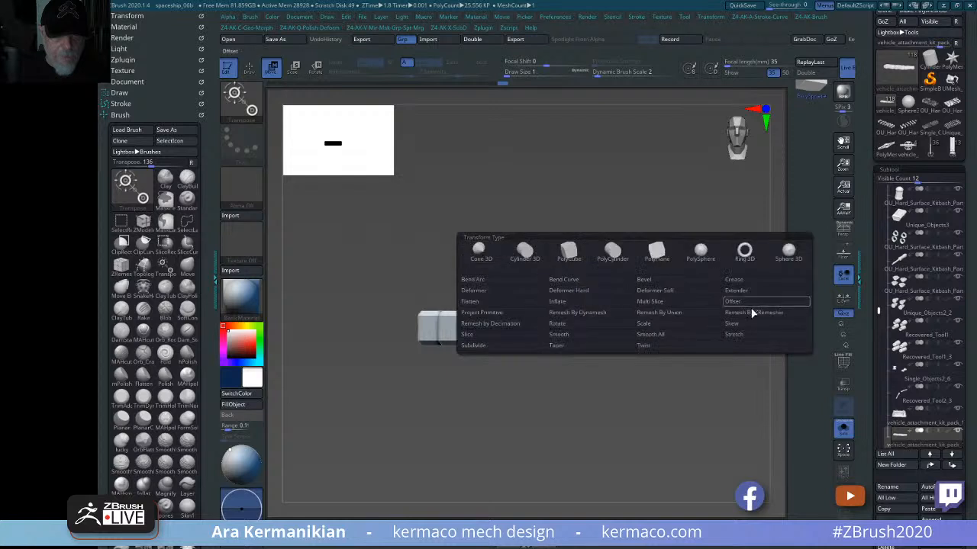
{"action": "left_click", "coordinate": [737, 291]}
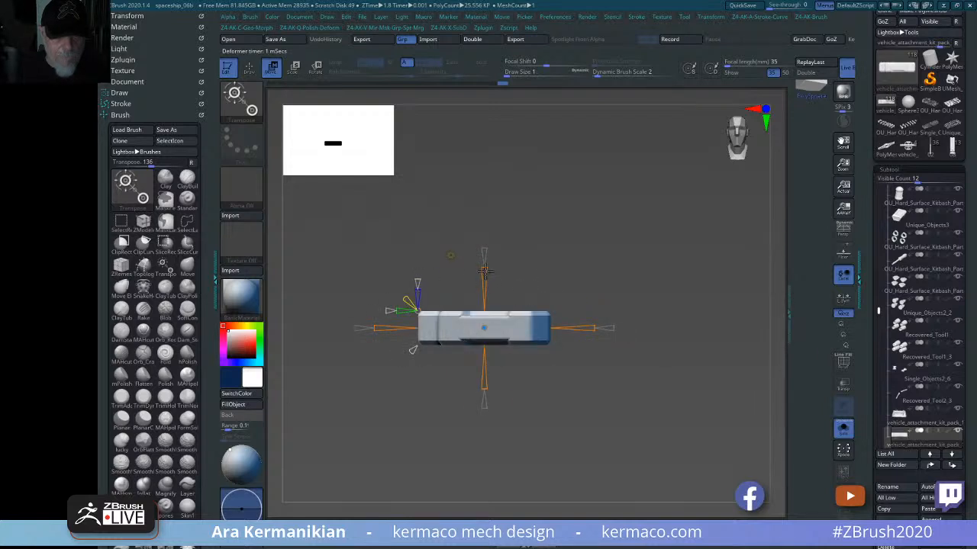
{"action": "left_click_drag", "start_coordinate": [485, 271], "coordinate": [489, 256]}
{"action": "left_click_drag", "start_coordinate": [613, 251], "coordinate": [668, 270]}
{"action": "left_click", "coordinate": [839, 429]}
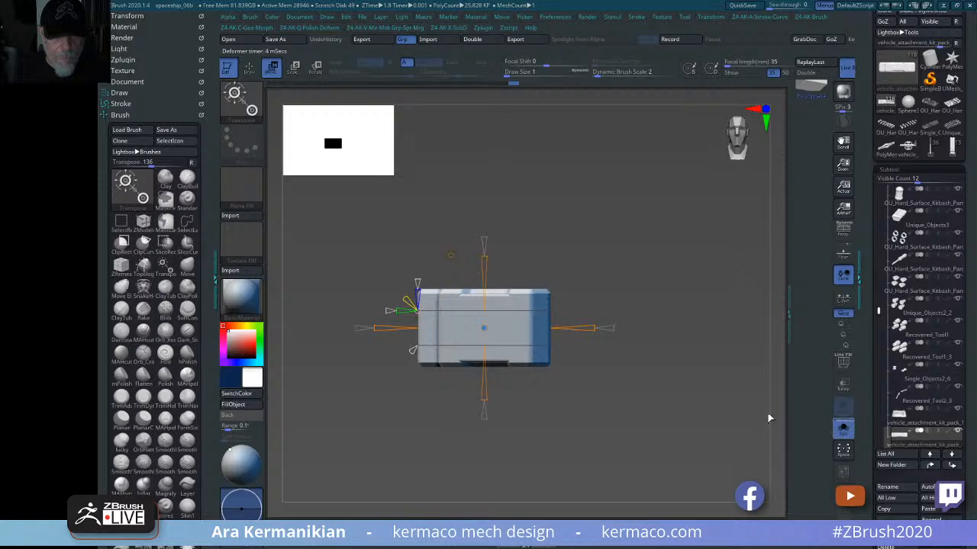
{"action": "mouse_move", "coordinate": [718, 231]}
{"action": "left_mouse_down"}
{"action": "mouse_move", "coordinate": [593, 196]}
{"action": "mouse_move", "coordinate": [619, 223]}
{"action": "mouse_move", "coordinate": [672, 245]}
{"action": "left_mouse_up"}
{"action": "key", "text": "q"}
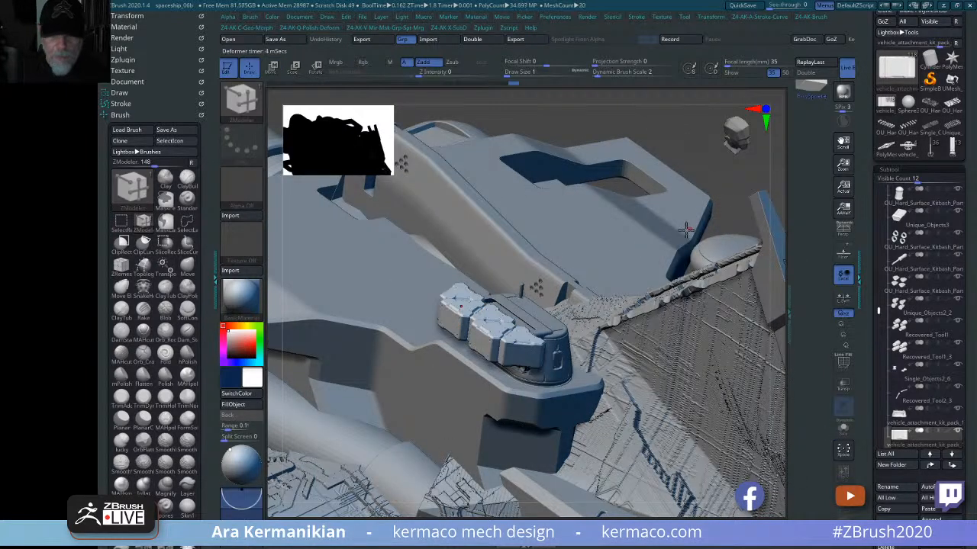
- Review the whole ship and collapse the FRONT and BACK subtool folders
{"action": "left_click_drag", "start_coordinate": [548, 151], "coordinate": [539, 183], "text": "alt"}
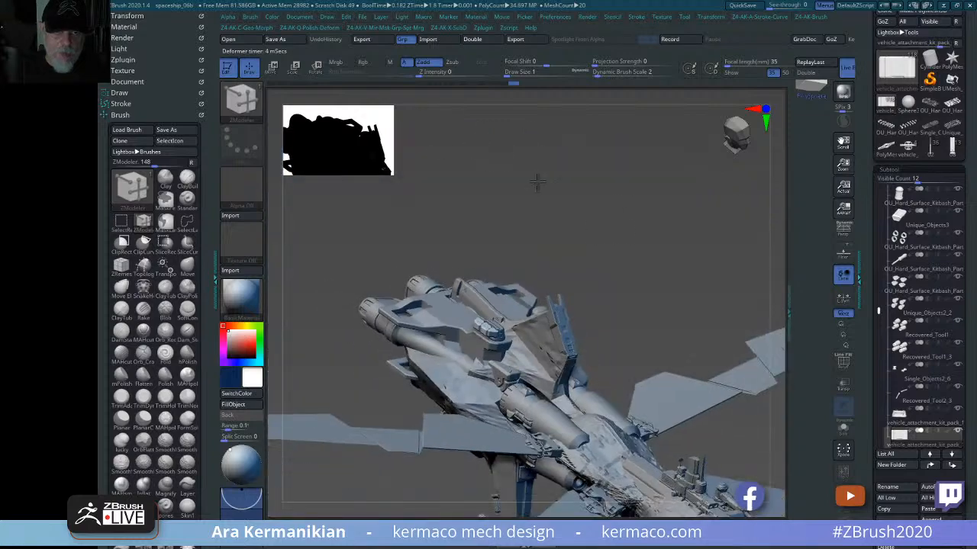
{"action": "left_click_drag", "start_coordinate": [653, 256], "coordinate": [639, 434]}
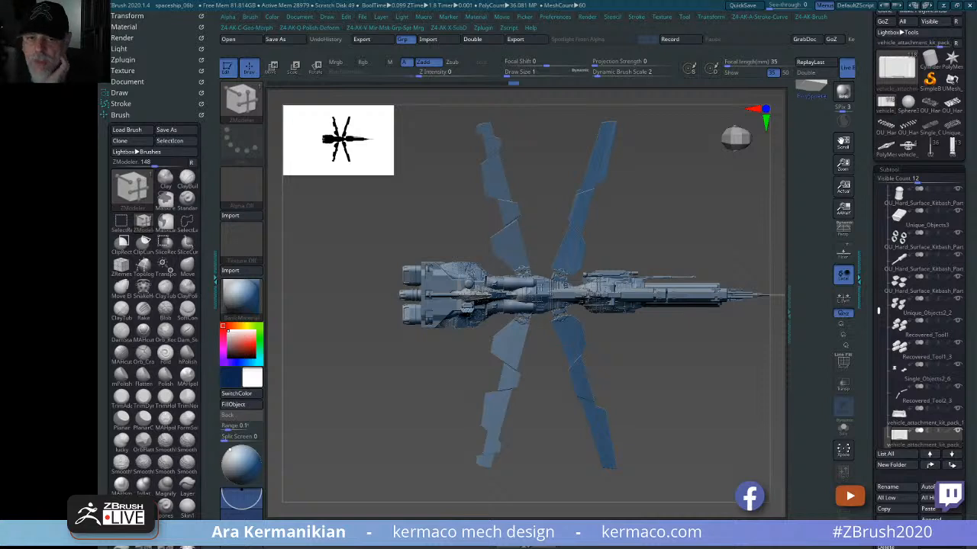
{"action": "left_click_drag", "start_coordinate": [695, 438], "coordinate": [734, 391]}
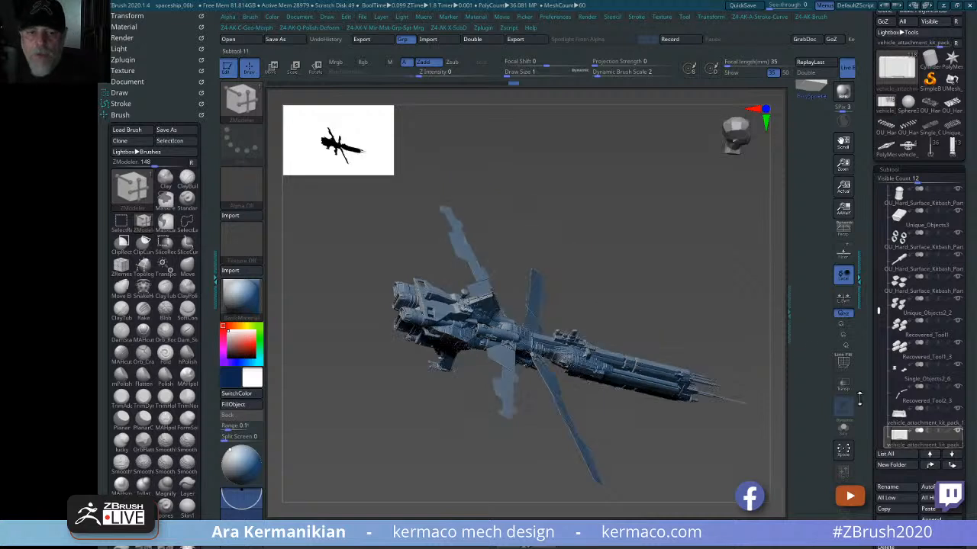
{"action": "left_click_drag", "start_coordinate": [719, 281], "coordinate": [549, 331]}
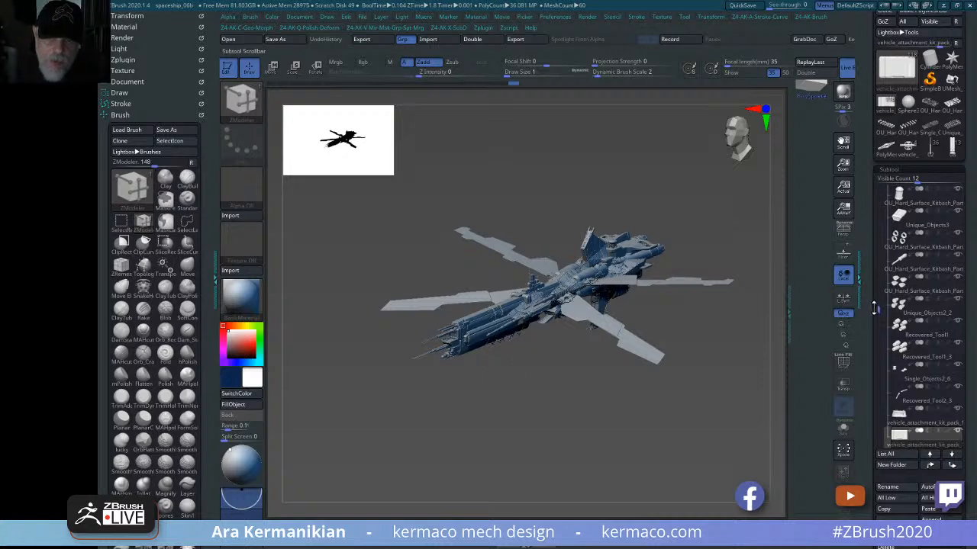
{"action": "scroll", "coordinate": [874, 307], "scroll_direction": "up", "scroll_amount": 5}
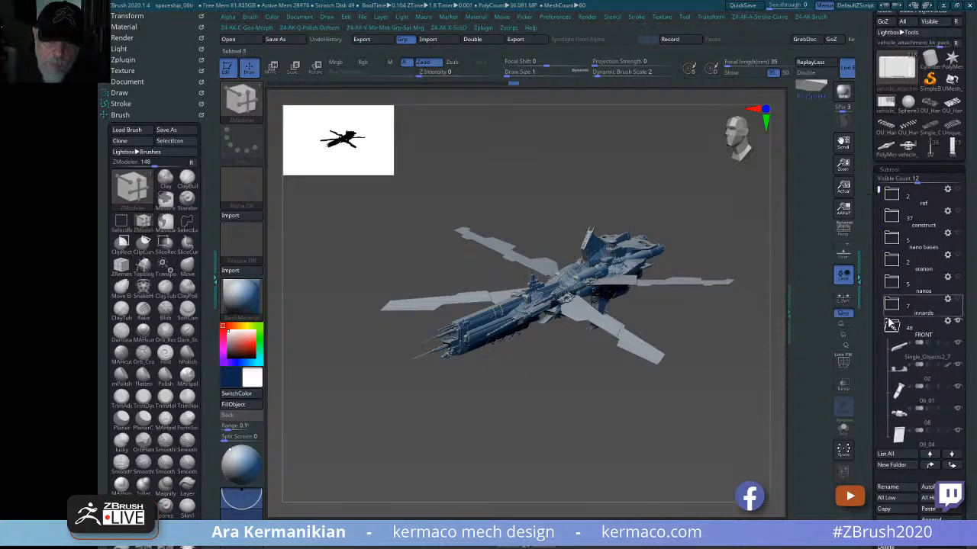
{"action": "left_click", "coordinate": [891, 324]}
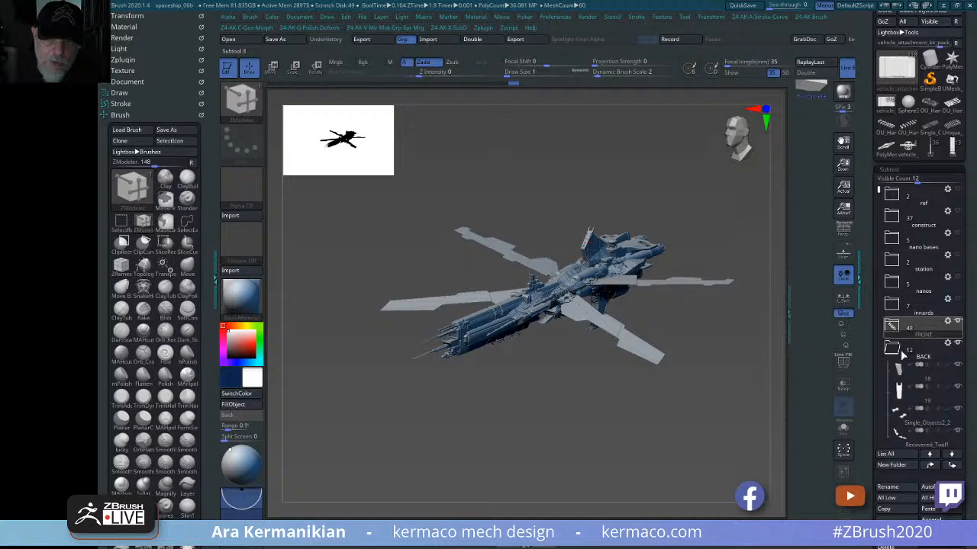
{"action": "left_click", "coordinate": [891, 347]}
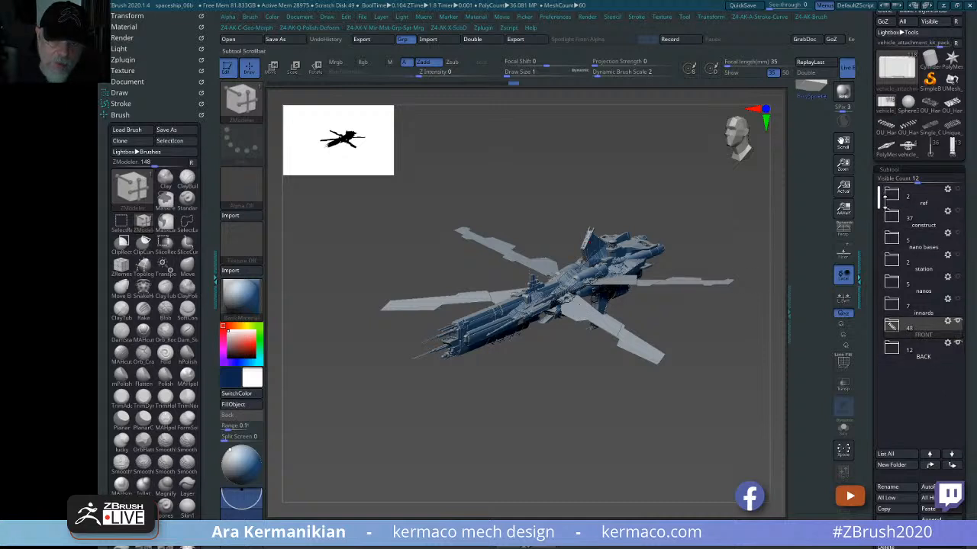
- Show the station and nanos subtool folders and view the ship with them from the front quarter
{"action": "left_click", "coordinate": [957, 256]}
{"action": "left_click_drag", "start_coordinate": [741, 352], "coordinate": [763, 351]}
{"action": "mouse_move", "coordinate": [957, 284]}
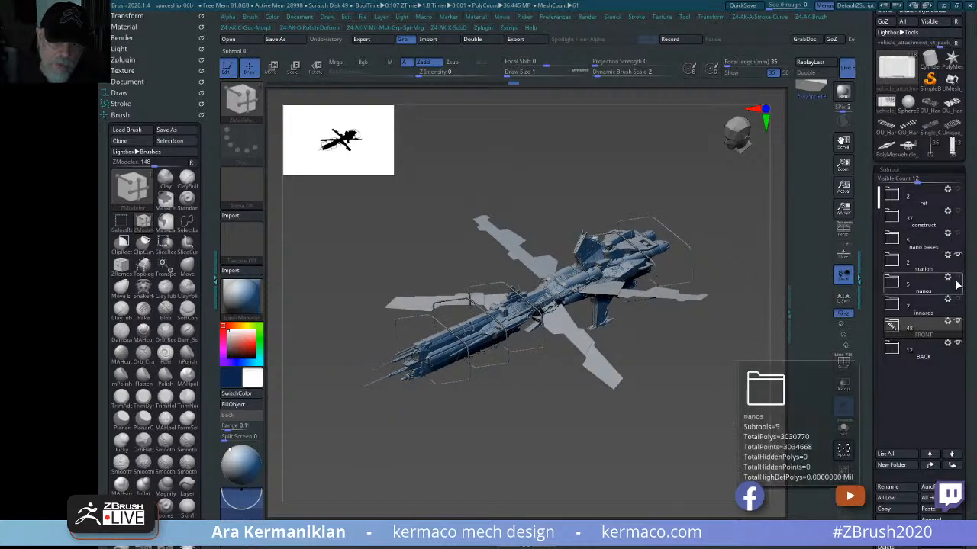
{"action": "left_click_drag", "start_coordinate": [702, 388], "coordinate": [678, 364]}
{"action": "left_click_drag", "start_coordinate": [617, 394], "coordinate": [643, 408]}
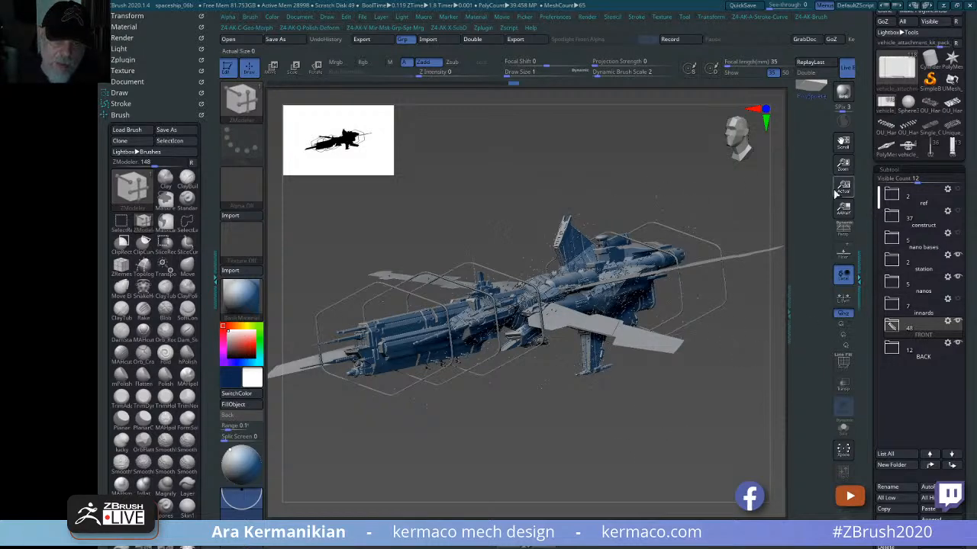
- Turn on the perspective view and hide the station and nanos subtool folders
{"action": "left_click", "coordinate": [843, 229]}
{"action": "mouse_move", "coordinate": [720, 196]}
{"action": "left_mouse_down"}
{"action": "mouse_move", "coordinate": [752, 199]}
{"action": "mouse_move", "coordinate": [743, 194]}
{"action": "mouse_move", "coordinate": [725, 215]}
{"action": "left_mouse_up"}
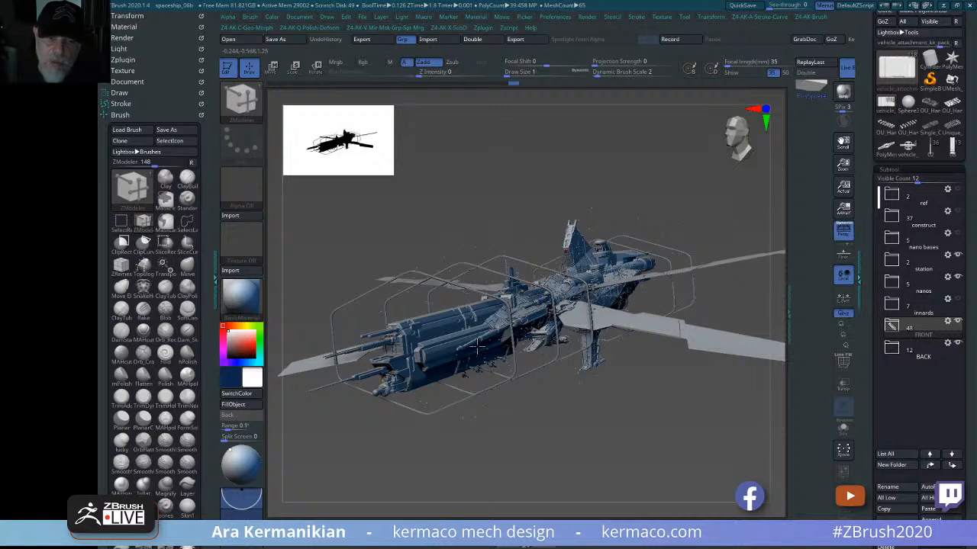
{"action": "mouse_move", "coordinate": [898, 328]}
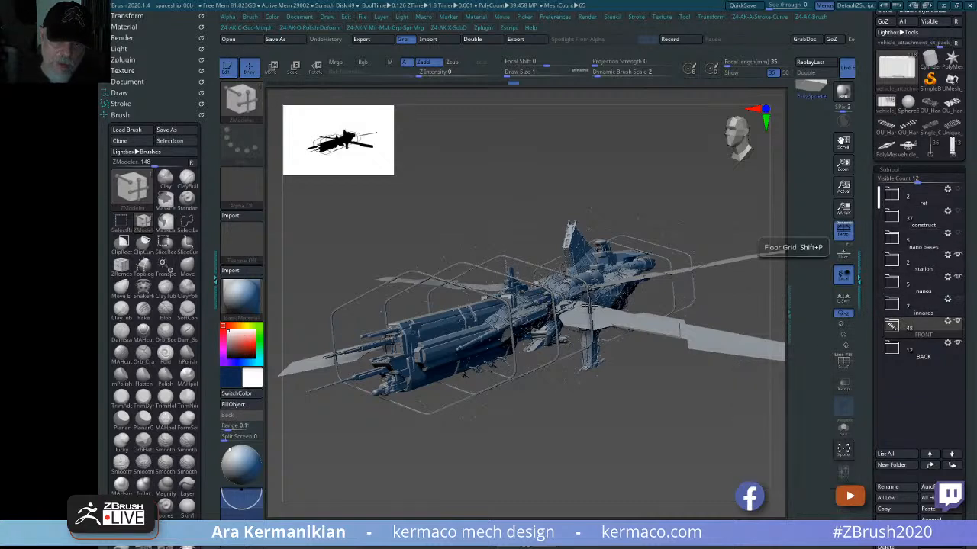
{"action": "mouse_move", "coordinate": [959, 254]}
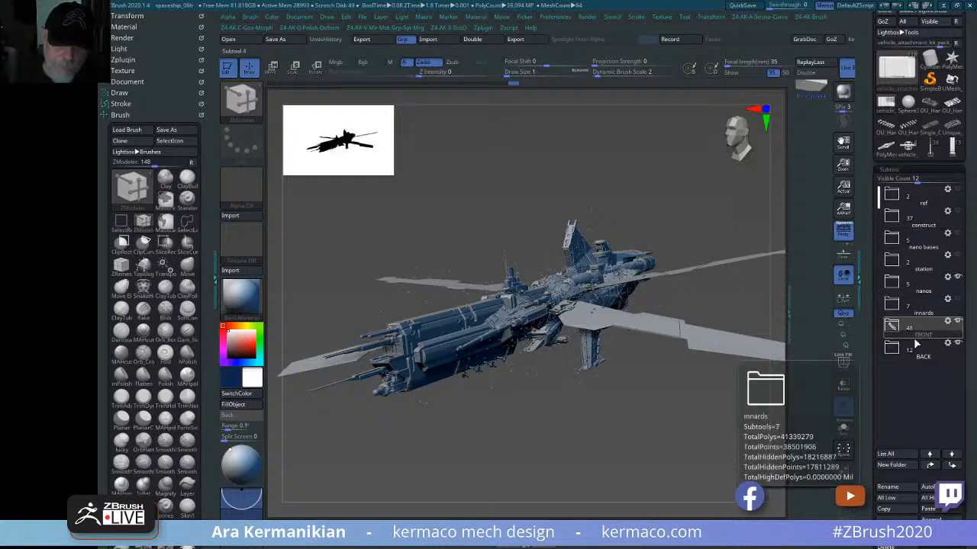
{"action": "left_click_drag", "start_coordinate": [613, 429], "coordinate": [442, 353]}
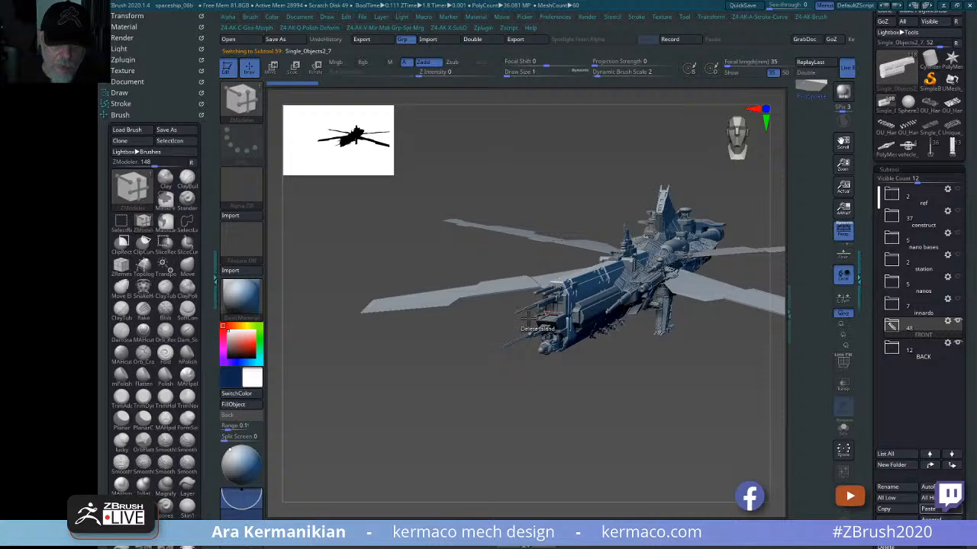
- Examine the ship in perspective from the front, above and the side, including a close view of the rear hull
{"action": "left_click_drag", "start_coordinate": [600, 445], "coordinate": [740, 339]}
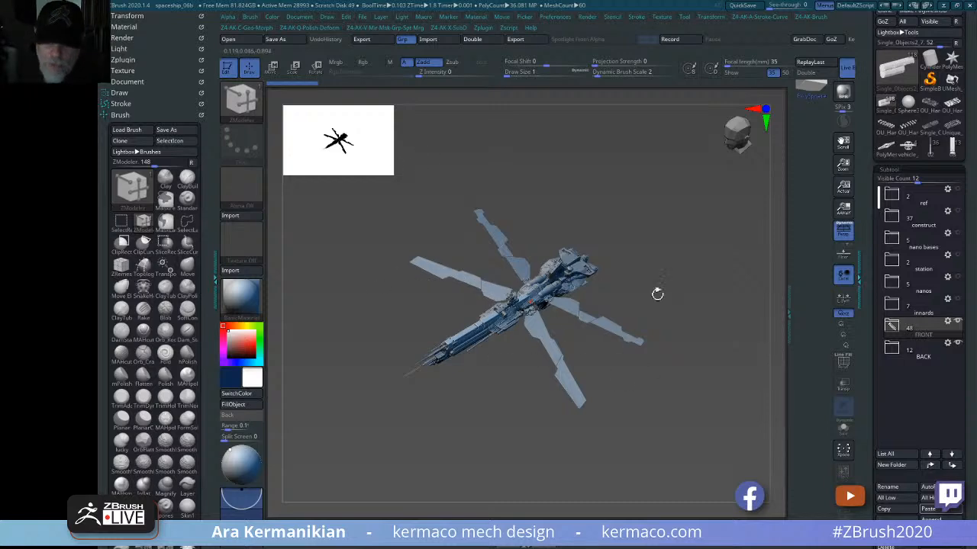
{"action": "left_click_drag", "start_coordinate": [679, 283], "coordinate": [717, 450], "text": "alt"}
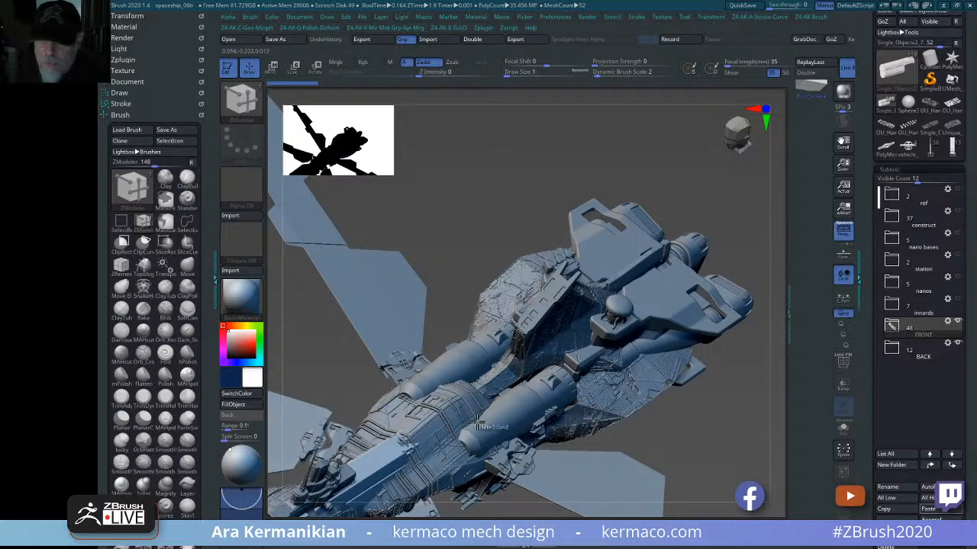
{"action": "left_click_drag", "start_coordinate": [743, 350], "coordinate": [506, 301]}
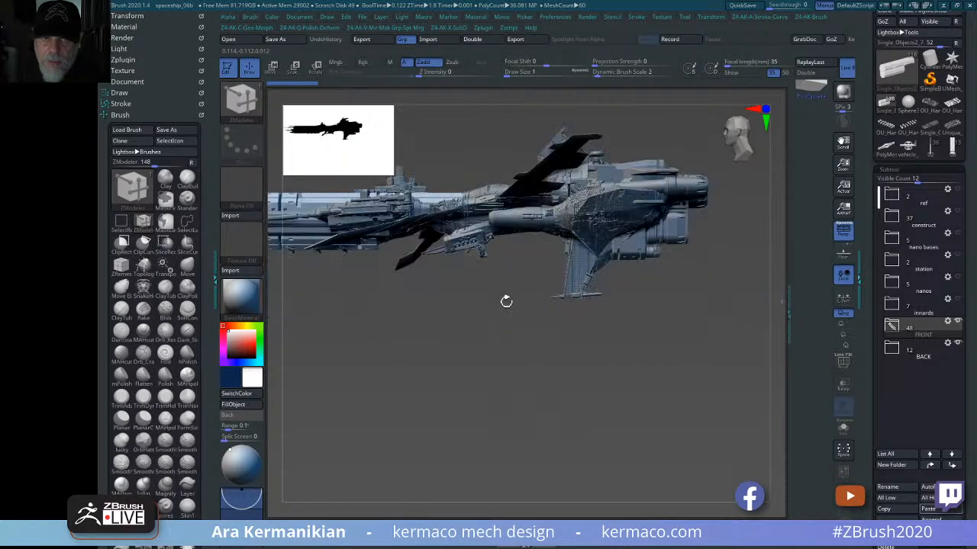
{"action": "left_click_drag", "start_coordinate": [472, 366], "coordinate": [670, 411]}
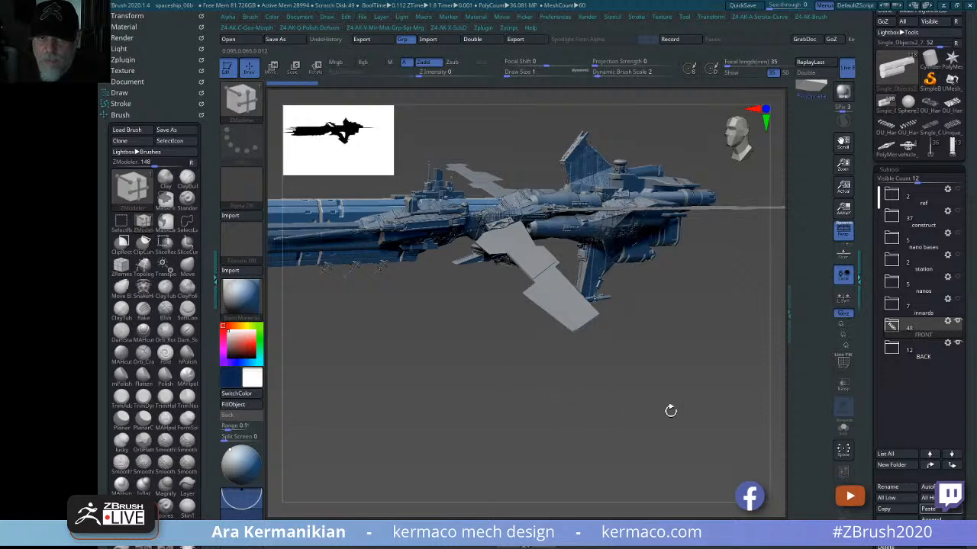
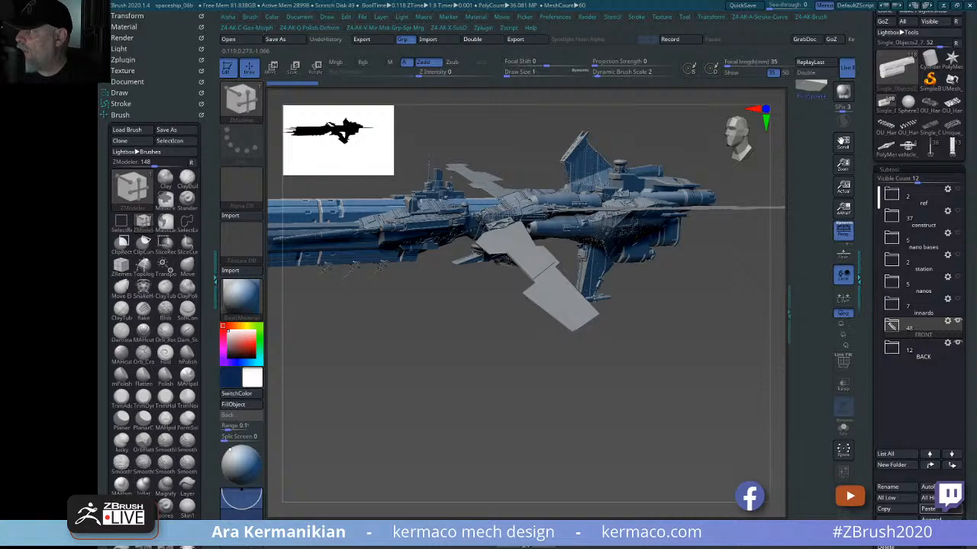
- Switch to the web browser and open the Kermaco presenter page from the ZBrushLIVE presenters list
{"action": "left_click_drag", "start_coordinate": [976, 137], "coordinate": [752, 1]}
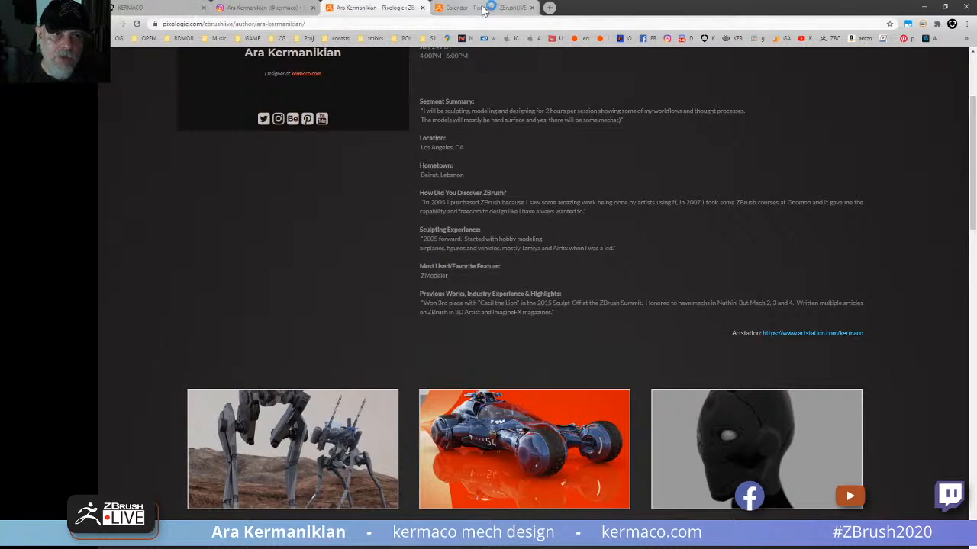
{"action": "left_click", "coordinate": [477, 9]}
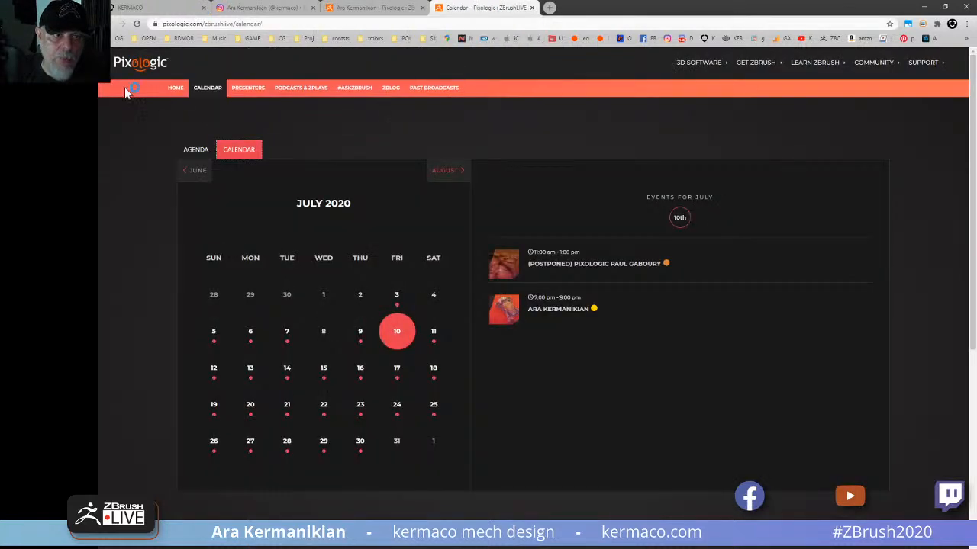
{"action": "left_click", "coordinate": [174, 87]}
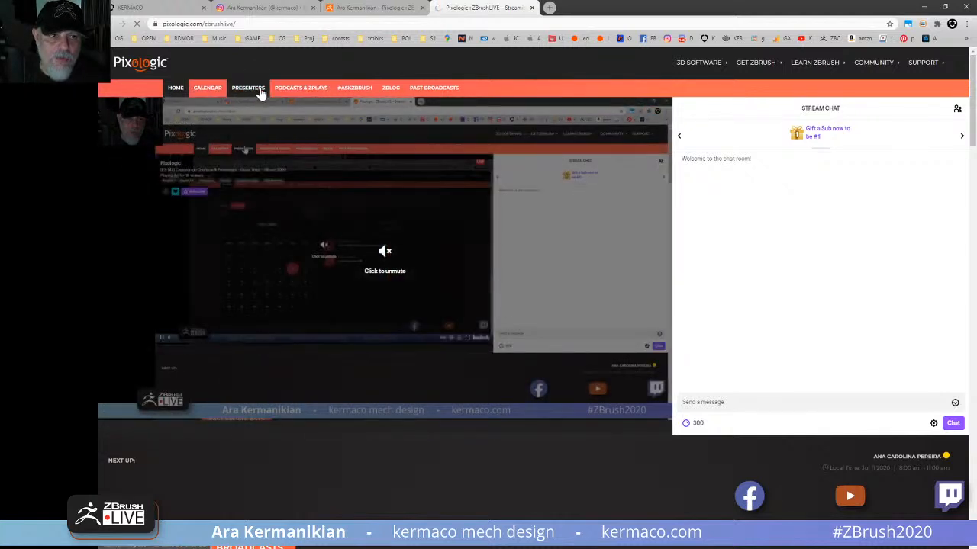
{"action": "left_click", "coordinate": [252, 89]}
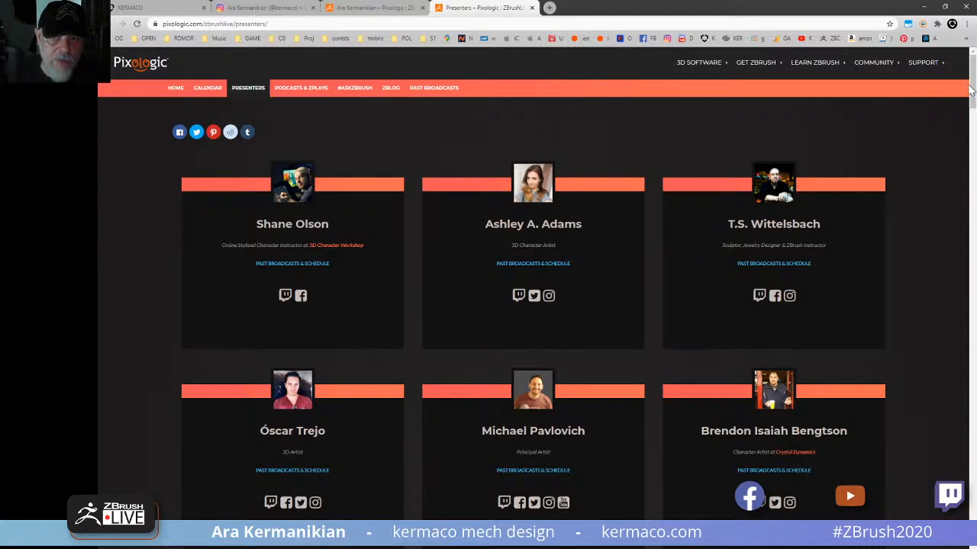
{"action": "left_click_drag", "start_coordinate": [970, 90], "coordinate": [910, 269]}
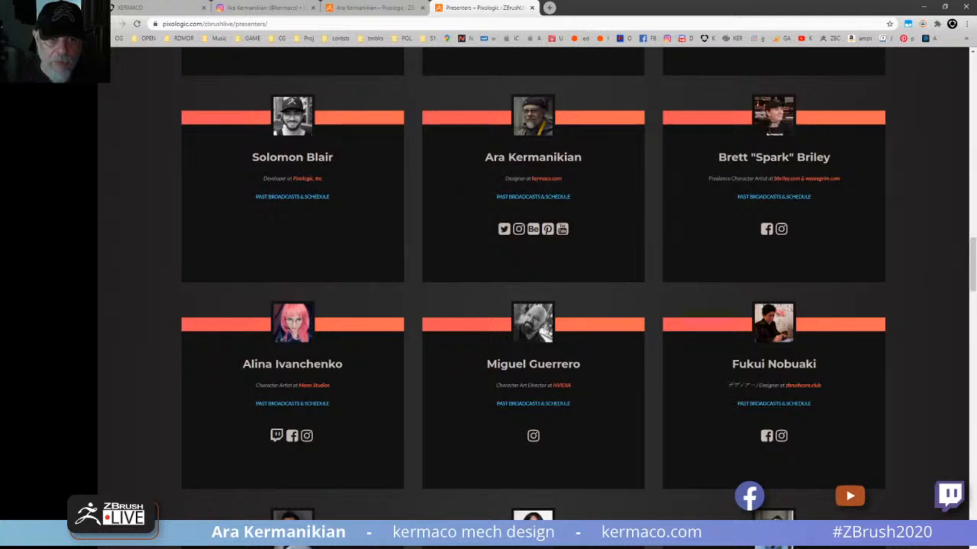
{"action": "left_click", "coordinate": [535, 121]}
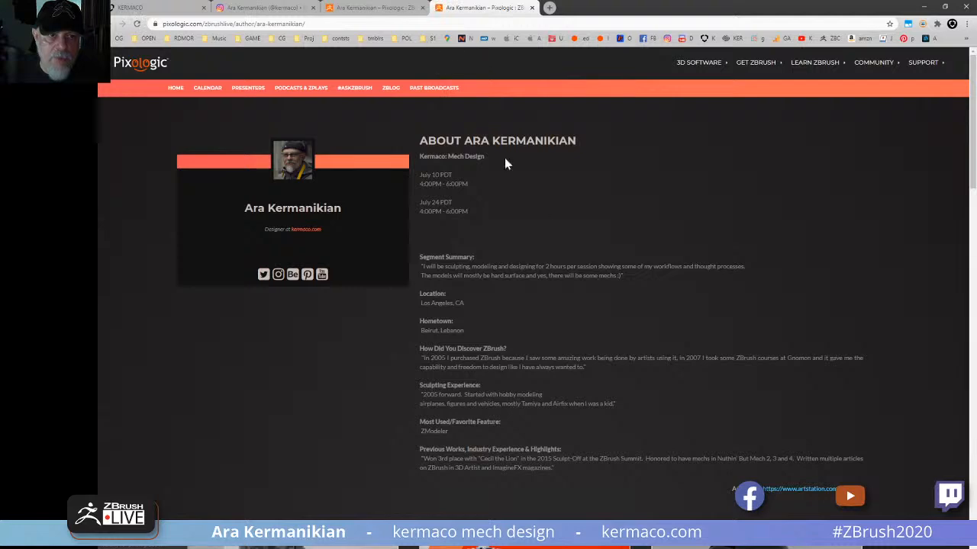
- Browse the portfolio images and past Kermaco: Mech Design broadcasts on the presenter page
{"action": "scroll", "coordinate": [587, 269], "scroll_direction": "down", "scroll_amount": 5}
{"action": "scroll", "coordinate": [588, 269], "scroll_direction": "down", "scroll_amount": 7}
{"action": "scroll", "coordinate": [610, 286], "scroll_direction": "up", "scroll_amount": 2}
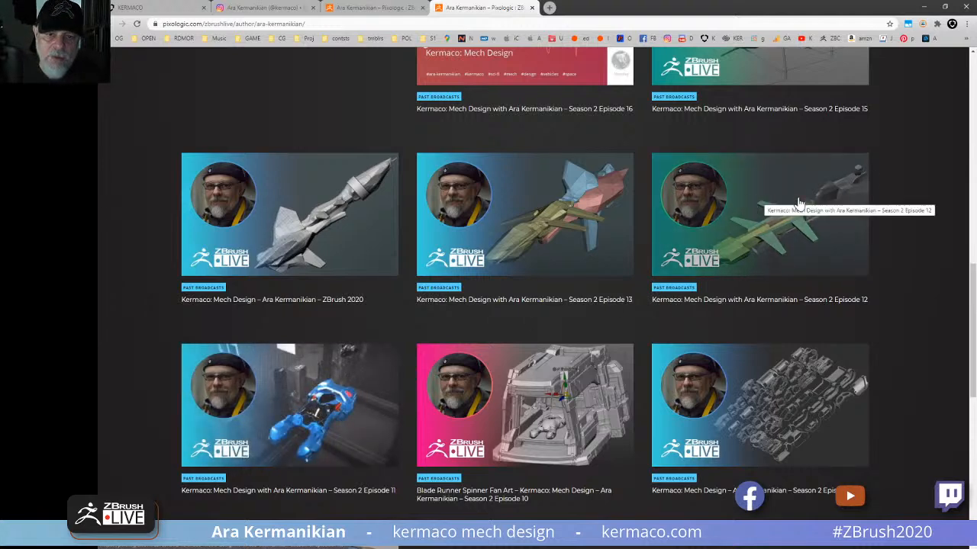
{"action": "scroll", "coordinate": [656, 191], "scroll_direction": "up", "scroll_amount": 2}
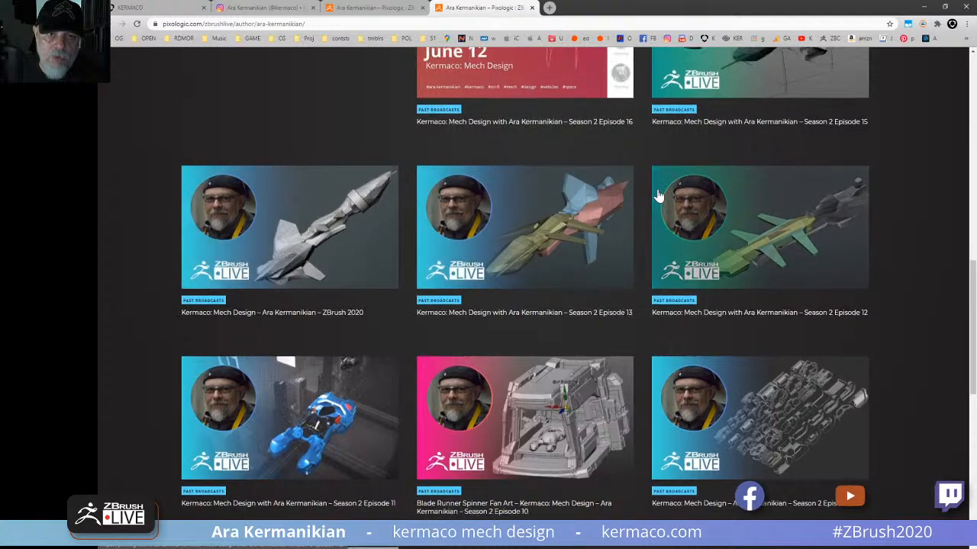
{"action": "scroll", "coordinate": [290, 200], "scroll_direction": "up", "scroll_amount": 1}
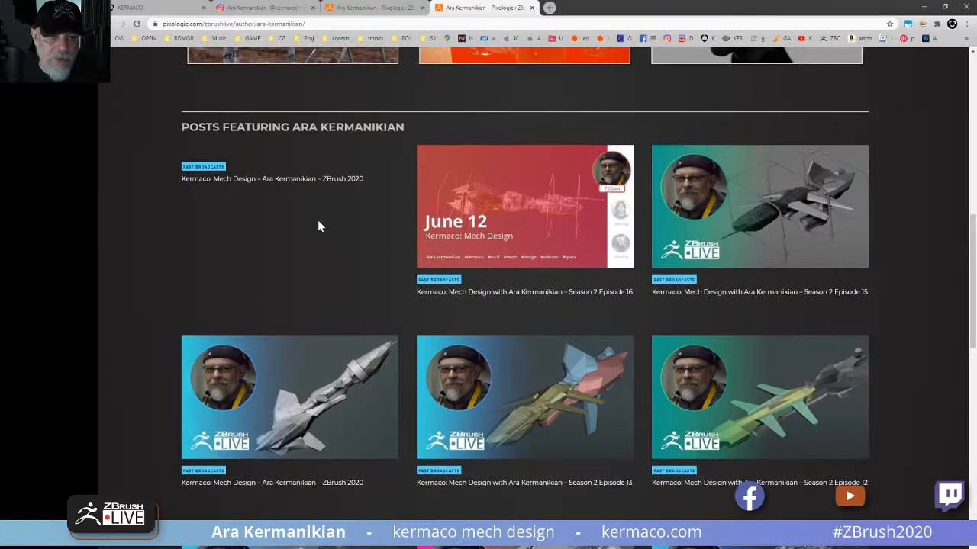
{"action": "scroll", "coordinate": [404, 294], "scroll_direction": "up", "scroll_amount": 3}
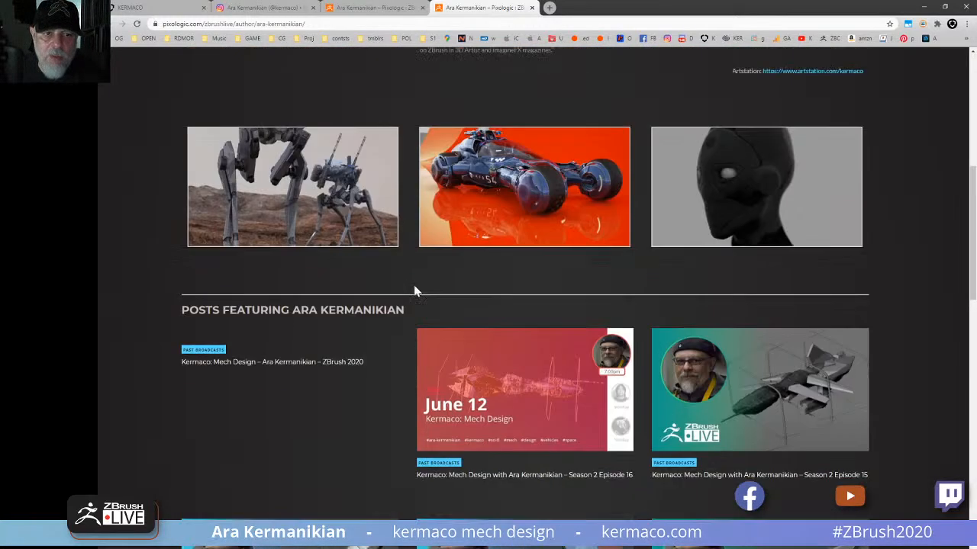
{"action": "scroll", "coordinate": [616, 408], "scroll_direction": "down", "scroll_amount": 3}
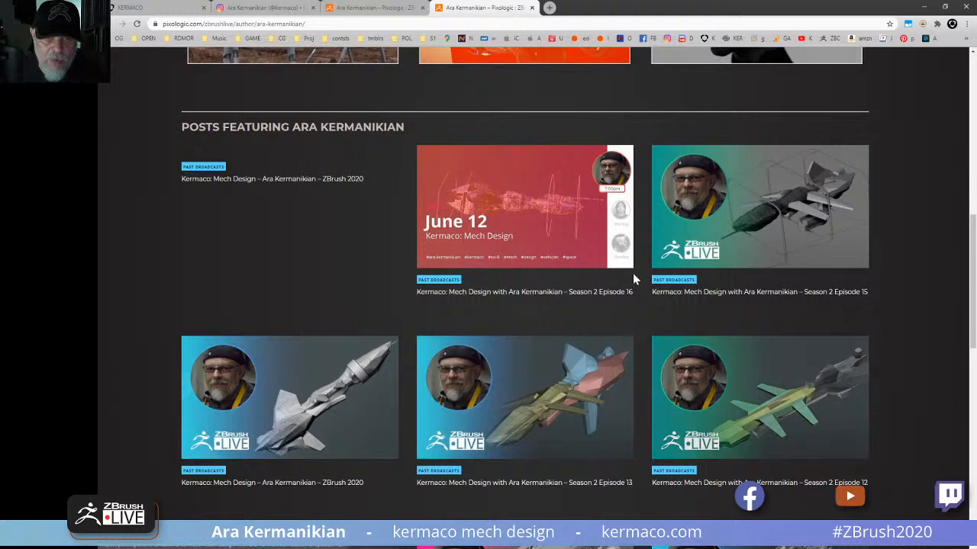
- Open YouTube in a new browser tab and go to the Pixologic ZBrush channel's playlists
{"action": "left_click", "coordinate": [550, 8]}
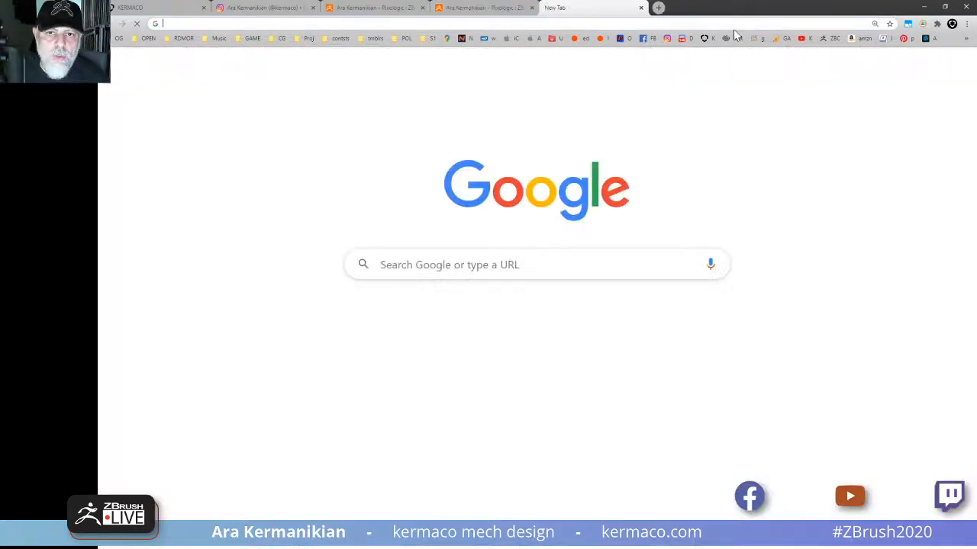
{"action": "left_click", "coordinate": [801, 38]}
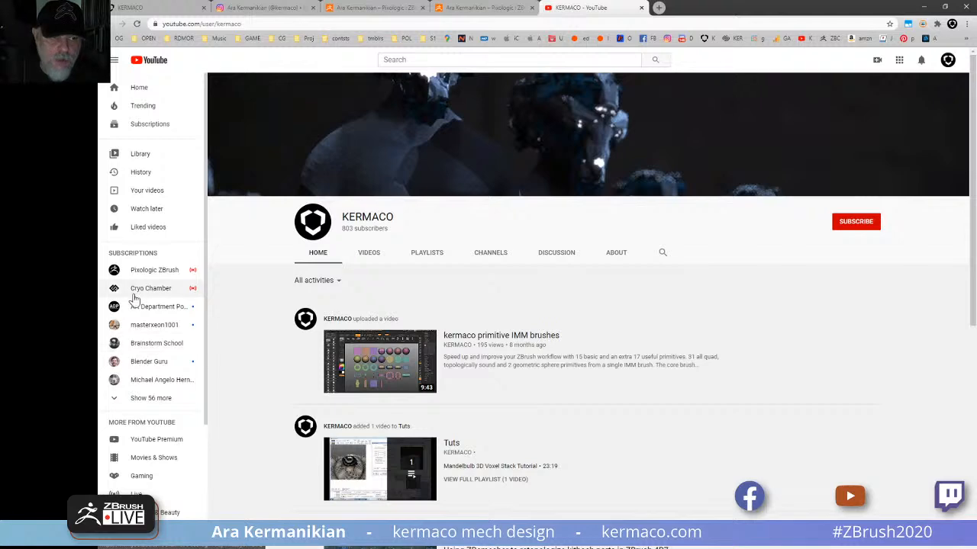
{"action": "left_click", "coordinate": [145, 275]}
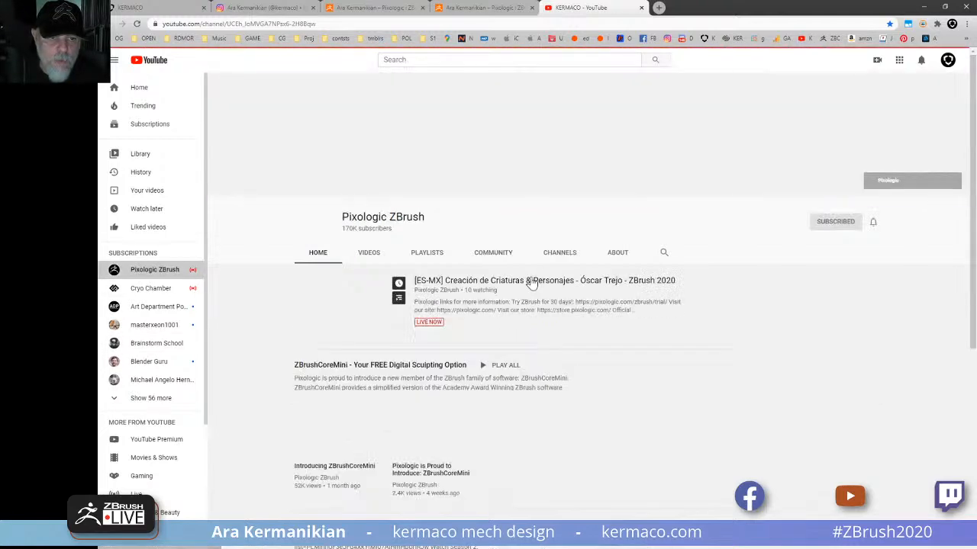
{"action": "left_click", "coordinate": [432, 254]}
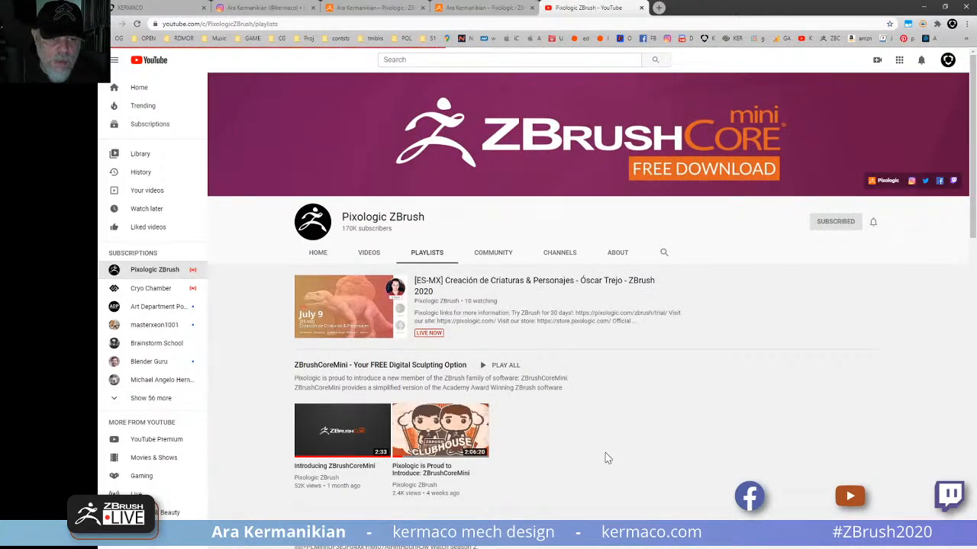
- Find the Kermaco: Mech Design playlist among the channel's created playlists and open its full video list
{"action": "scroll", "coordinate": [597, 434], "scroll_direction": "down", "scroll_amount": 2}
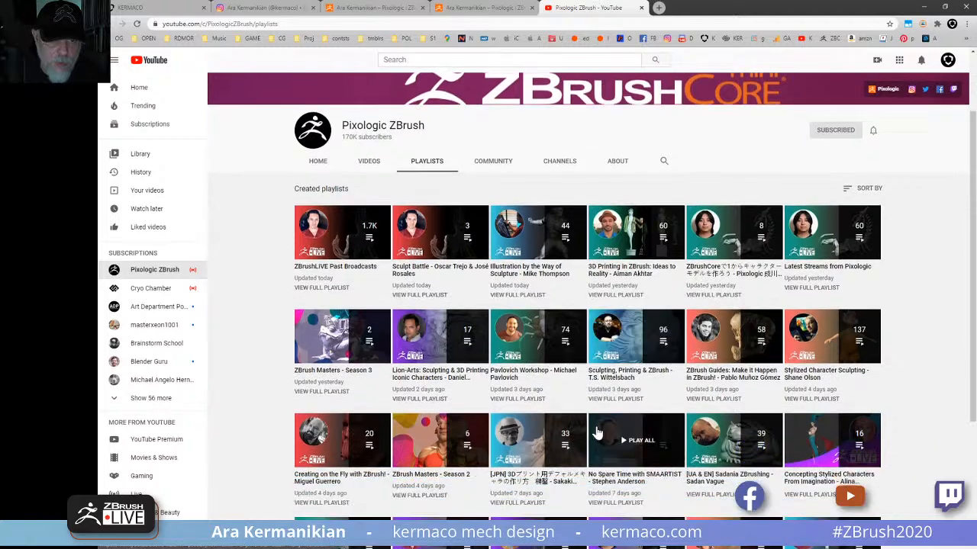
{"action": "scroll", "coordinate": [597, 433], "scroll_direction": "down", "scroll_amount": 1}
{"action": "scroll", "coordinate": [598, 433], "scroll_direction": "down", "scroll_amount": 1}
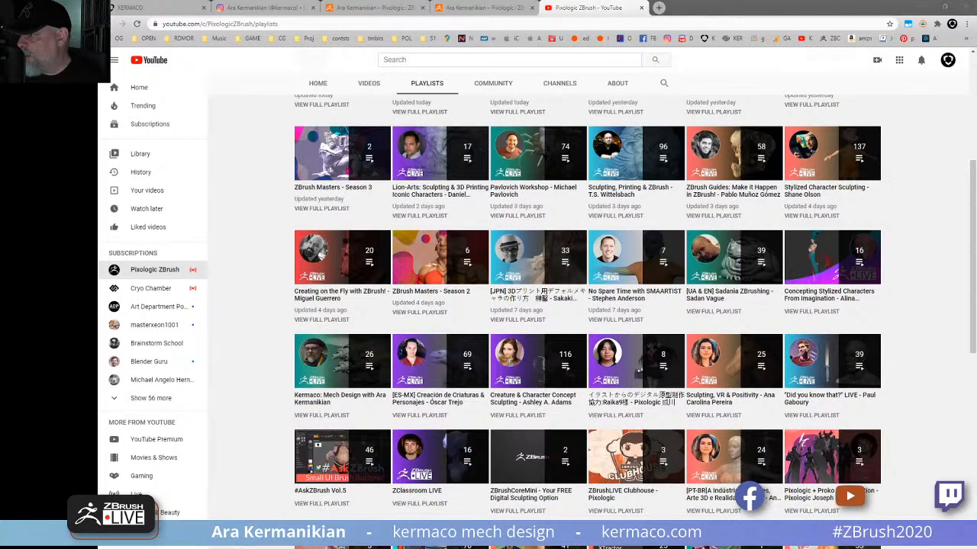
{"action": "mouse_move", "coordinate": [662, 357]}
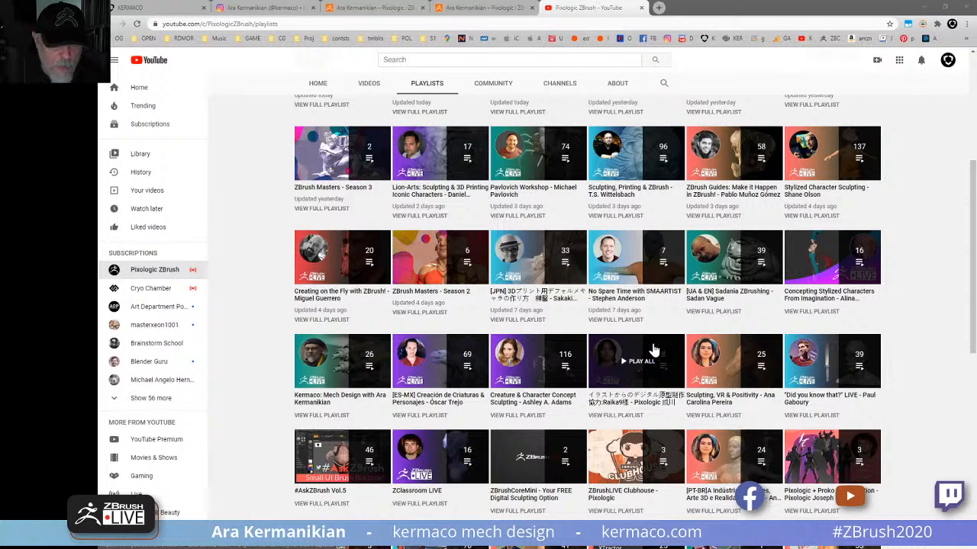
{"action": "scroll", "coordinate": [592, 339], "scroll_direction": "down", "scroll_amount": 2}
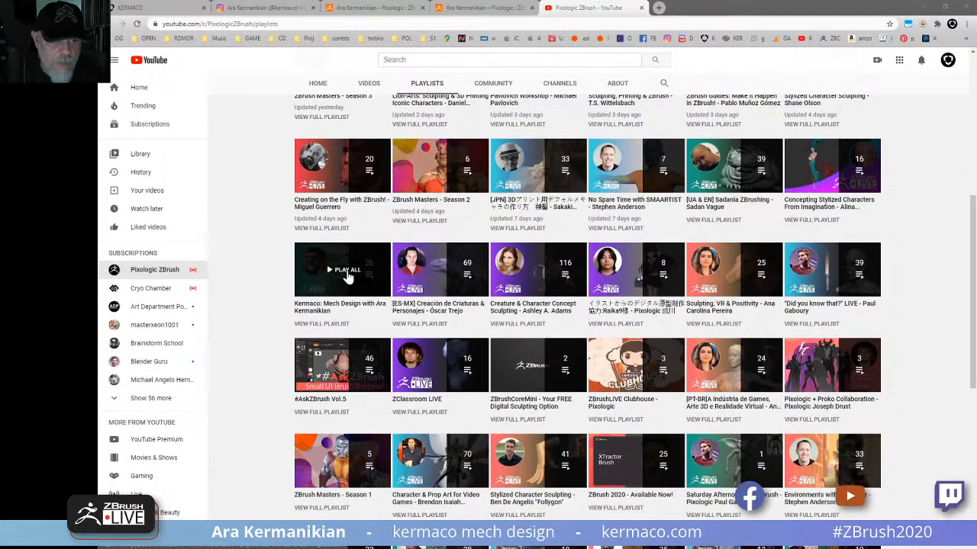
{"action": "left_click", "coordinate": [341, 326]}
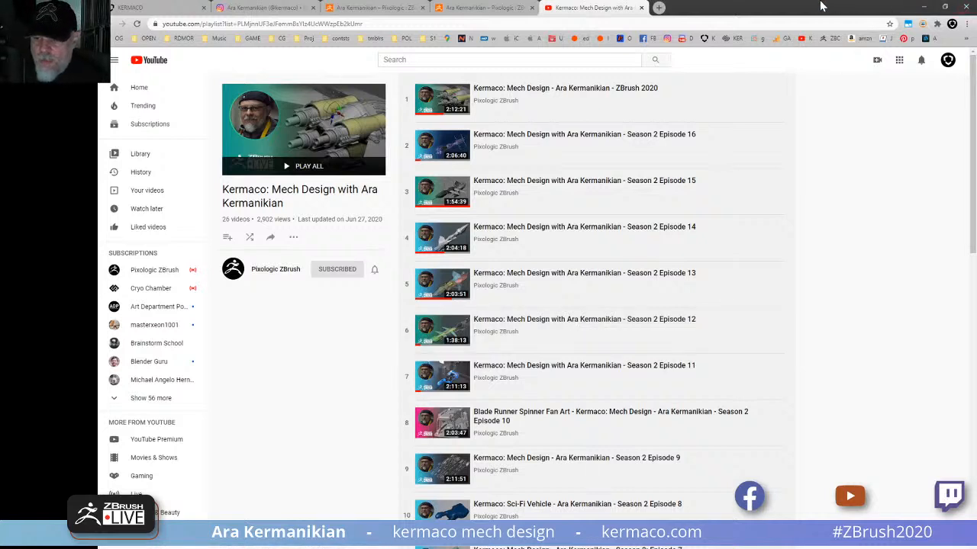
- Switch back to ZBrush and examine the whole ship from the rear and front quarters
{"action": "left_click", "coordinate": [923, 6]}
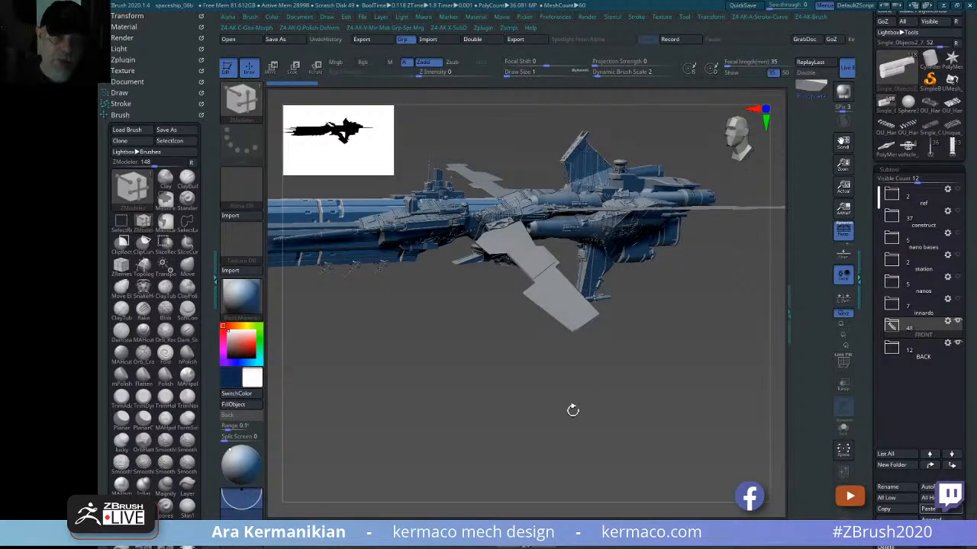
{"action": "mouse_move", "coordinate": [692, 416]}
{"action": "left_mouse_down"}
{"action": "mouse_move", "coordinate": [646, 417]}
{"action": "mouse_move", "coordinate": [678, 399]}
{"action": "mouse_move", "coordinate": [694, 430]}
{"action": "mouse_move", "coordinate": [715, 405]}
{"action": "mouse_move", "coordinate": [680, 395]}
{"action": "mouse_move", "coordinate": [647, 359]}
{"action": "mouse_move", "coordinate": [685, 413]}
{"action": "left_mouse_up"}
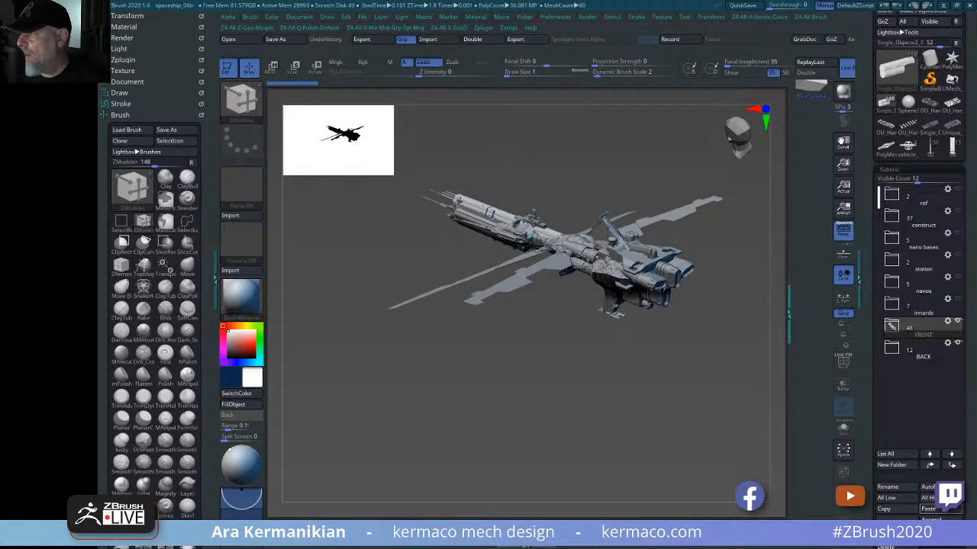
{"action": "left_click_drag", "start_coordinate": [698, 385], "coordinate": [594, 458]}
{"action": "left_click_drag", "start_coordinate": [694, 443], "coordinate": [689, 406]}
- Select the front wing subtool, isolate it in Solo mode and show its polyframe
{"action": "left_click", "coordinate": [633, 402], "text": "alt"}
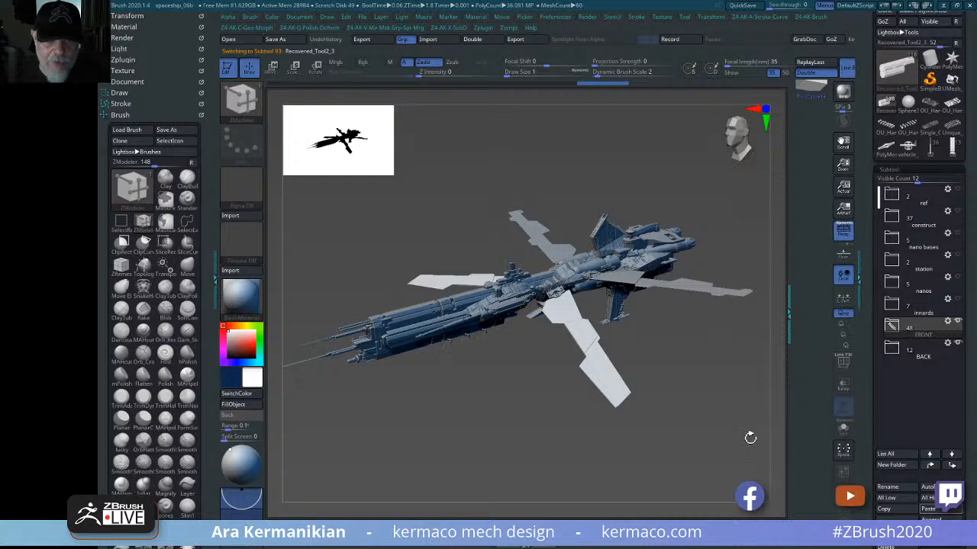
{"action": "left_click_drag", "start_coordinate": [734, 413], "coordinate": [739, 414]}
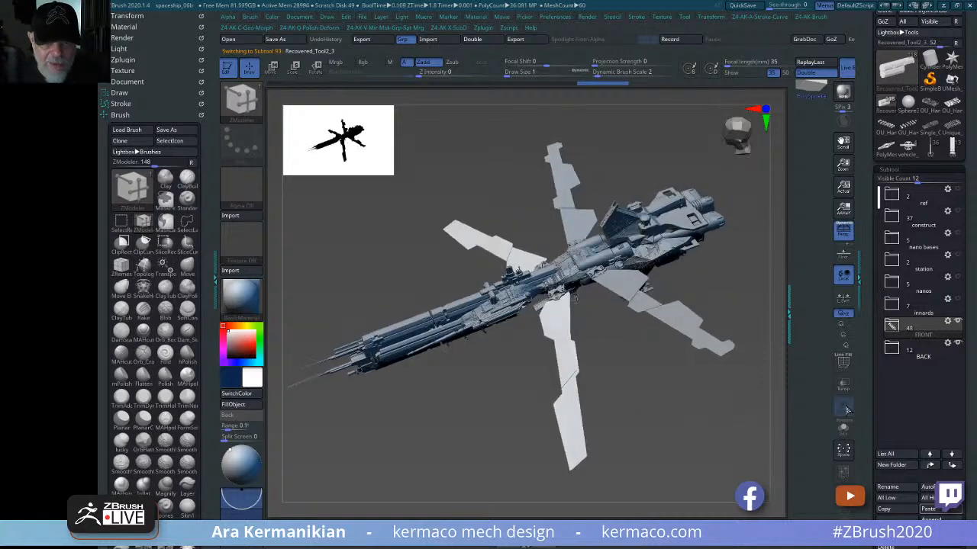
{"action": "left_click", "coordinate": [843, 432]}
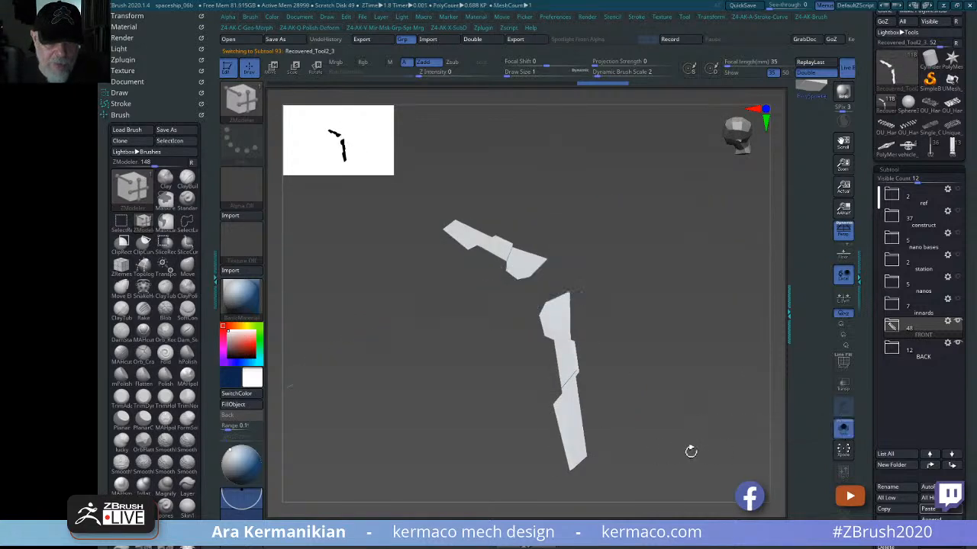
{"action": "left_click", "coordinate": [834, 365]}
- Turn off symmetry for the isolated front wing subtool
{"action": "mouse_move", "coordinate": [697, 425]}
{"action": "left_mouse_down"}
{"action": "mouse_move", "coordinate": [743, 397]}
{"action": "mouse_move", "coordinate": [688, 333]}
{"action": "mouse_move", "coordinate": [750, 410]}
{"action": "mouse_move", "coordinate": [671, 338]}
{"action": "mouse_move", "coordinate": [541, 374]}
{"action": "mouse_move", "coordinate": [605, 454]}
{"action": "mouse_move", "coordinate": [560, 401]}
{"action": "mouse_move", "coordinate": [659, 371]}
{"action": "mouse_move", "coordinate": [663, 322]}
{"action": "mouse_move", "coordinate": [639, 357]}
{"action": "mouse_move", "coordinate": [674, 338]}
{"action": "mouse_move", "coordinate": [743, 386]}
{"action": "mouse_move", "coordinate": [752, 303]}
{"action": "mouse_move", "coordinate": [711, 348]}
{"action": "mouse_move", "coordinate": [519, 424]}
{"action": "mouse_move", "coordinate": [582, 447]}
{"action": "mouse_move", "coordinate": [649, 420]}
{"action": "mouse_move", "coordinate": [534, 415]}
{"action": "mouse_move", "coordinate": [616, 293]}
{"action": "left_mouse_up"}
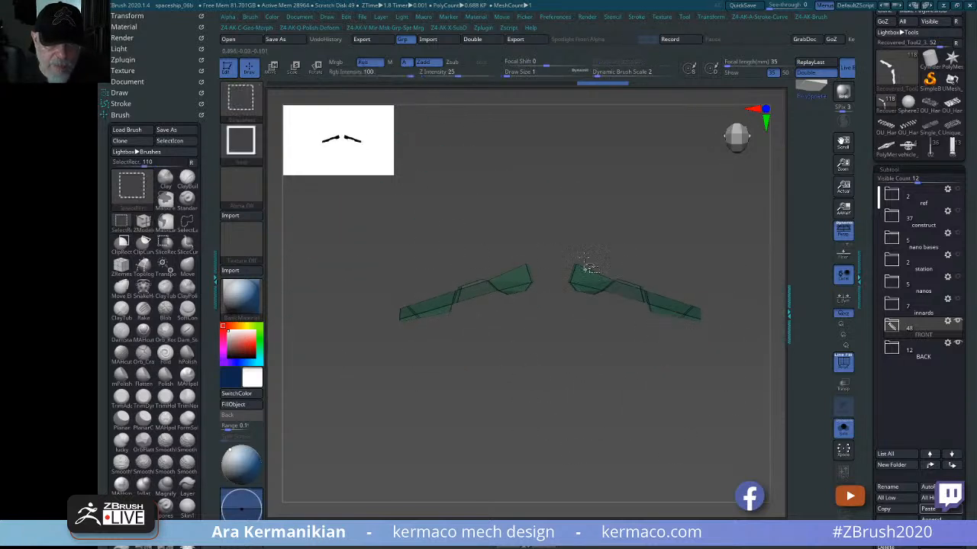
{"action": "mouse_move", "coordinate": [552, 206]}
{"action": "left_mouse_down", "text": "ctrl+shift"}
{"action": "mouse_move", "coordinate": [638, 330]}
{"action": "mouse_move", "coordinate": [729, 369]}
{"action": "mouse_move", "coordinate": [717, 393]}
{"action": "left_mouse_up", "text": "ctrl+shift"}
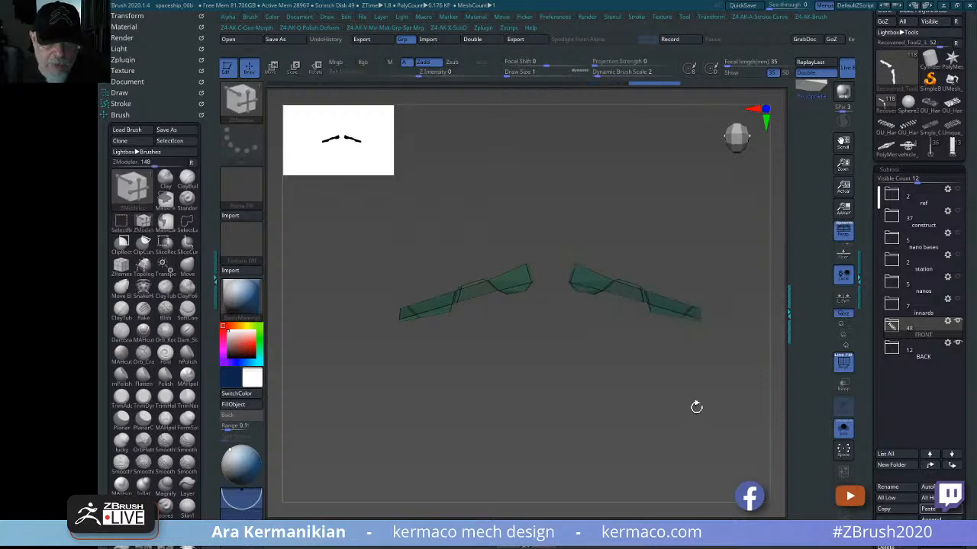
{"action": "key", "text": "b"}
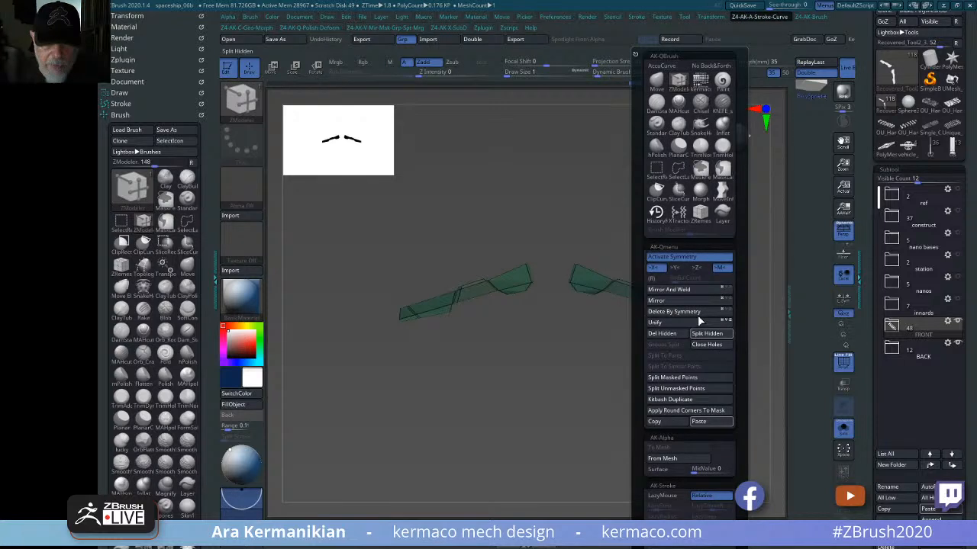
{"action": "left_click", "coordinate": [691, 263]}
{"action": "key", "text": "ctrl+v"}
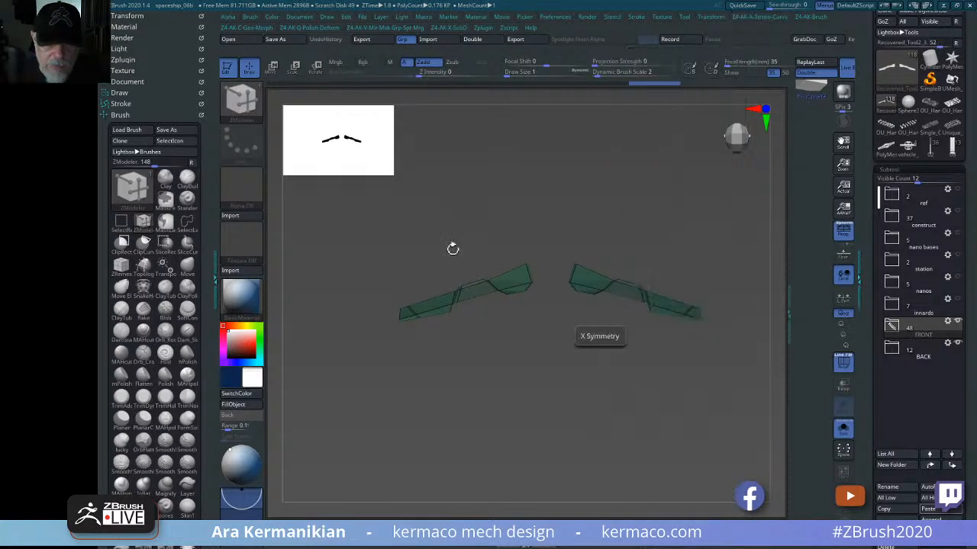
- Show only one of the two front wings and delete the hidden opposite wing
{"action": "mouse_move", "coordinate": [555, 228]}
{"action": "left_mouse_down", "text": "ctrl+shift"}
{"action": "mouse_move", "coordinate": [671, 363]}
{"action": "mouse_move", "coordinate": [728, 390]}
{"action": "left_mouse_up", "text": "ctrl+shift"}
{"action": "key", "text": "a"}
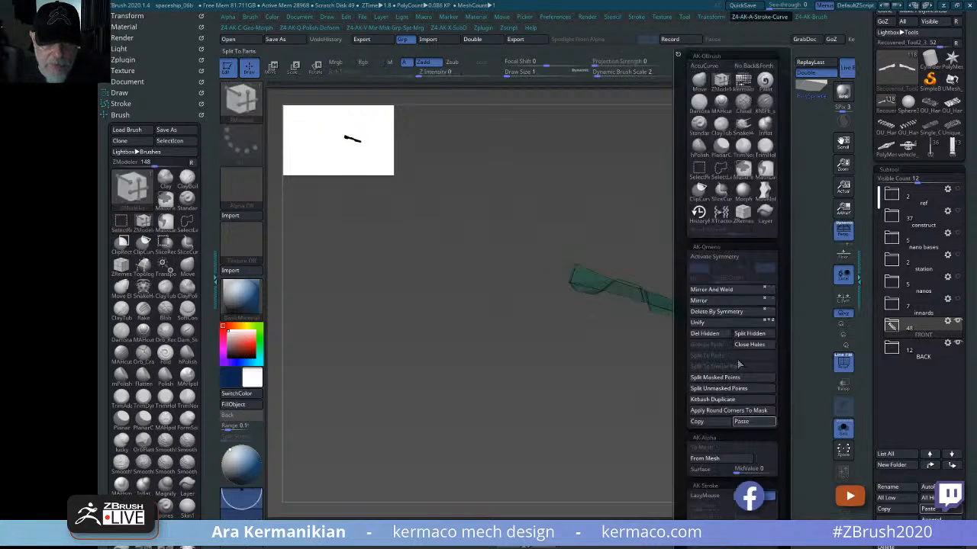
{"action": "left_click", "coordinate": [707, 335]}
- Set the ZModeler polygon action to QMesh and push the narrow strip at the inner panel joint through the wing to cut a gap
{"action": "left_click_drag", "start_coordinate": [557, 383], "coordinate": [457, 448]}
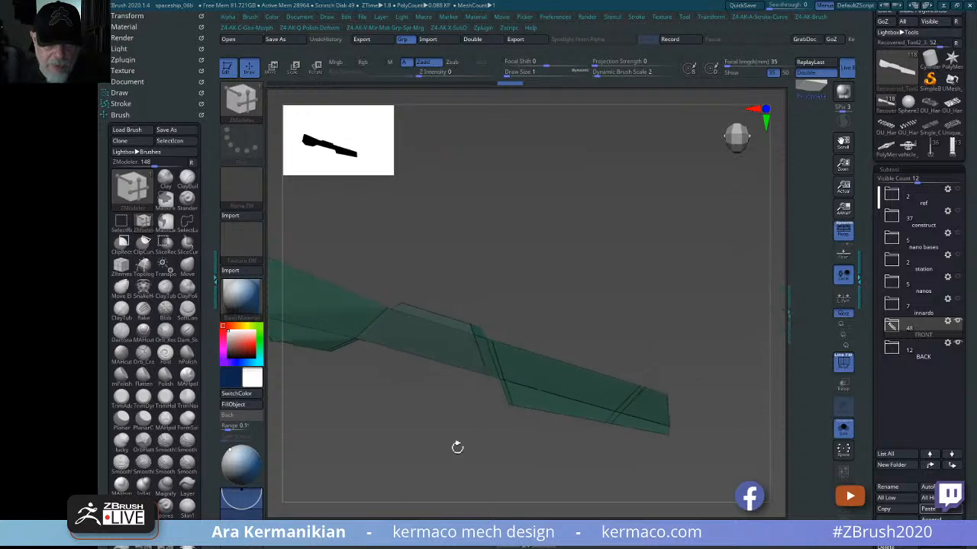
{"action": "left_click_drag", "start_coordinate": [472, 258], "coordinate": [571, 285]}
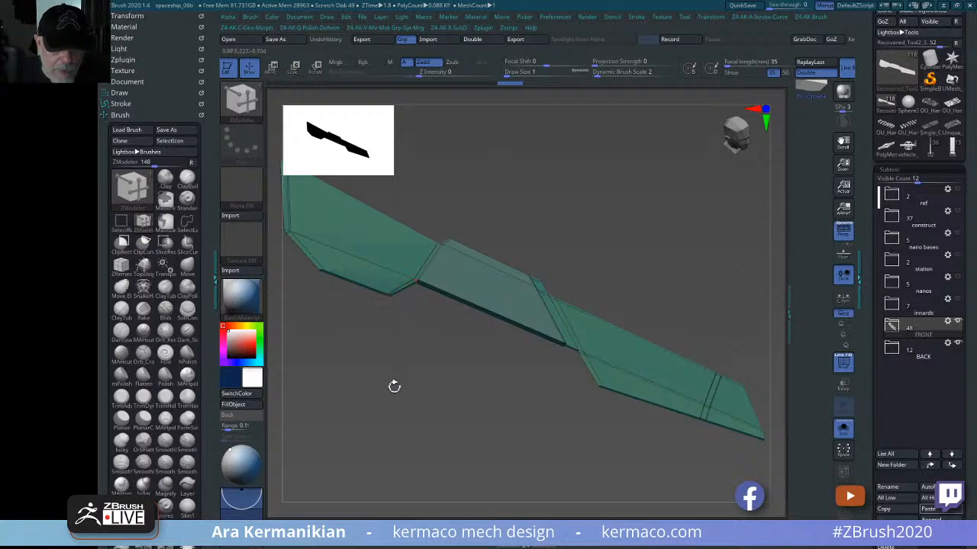
{"action": "left_click_drag", "start_coordinate": [356, 392], "coordinate": [455, 416], "text": "alt"}
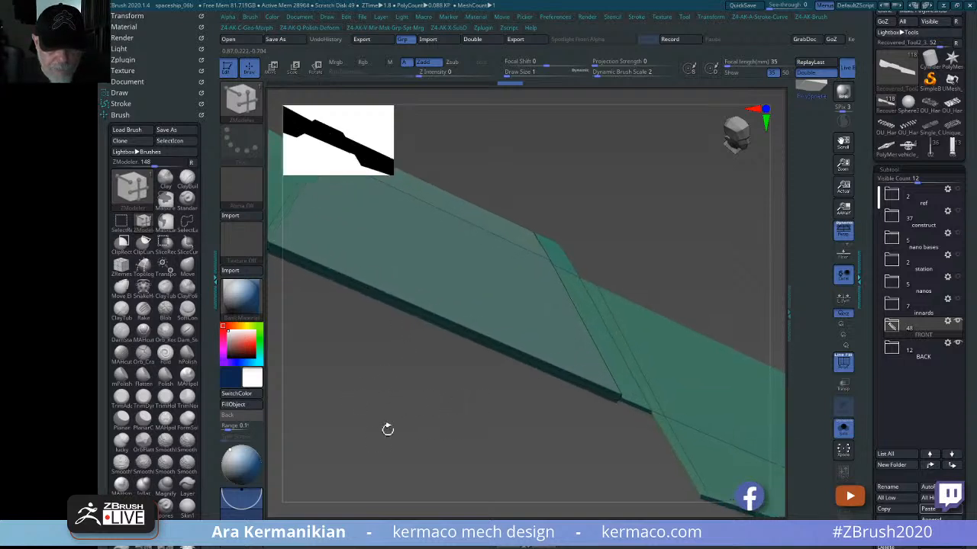
{"action": "left_click_drag", "start_coordinate": [386, 430], "coordinate": [521, 408], "text": "alt"}
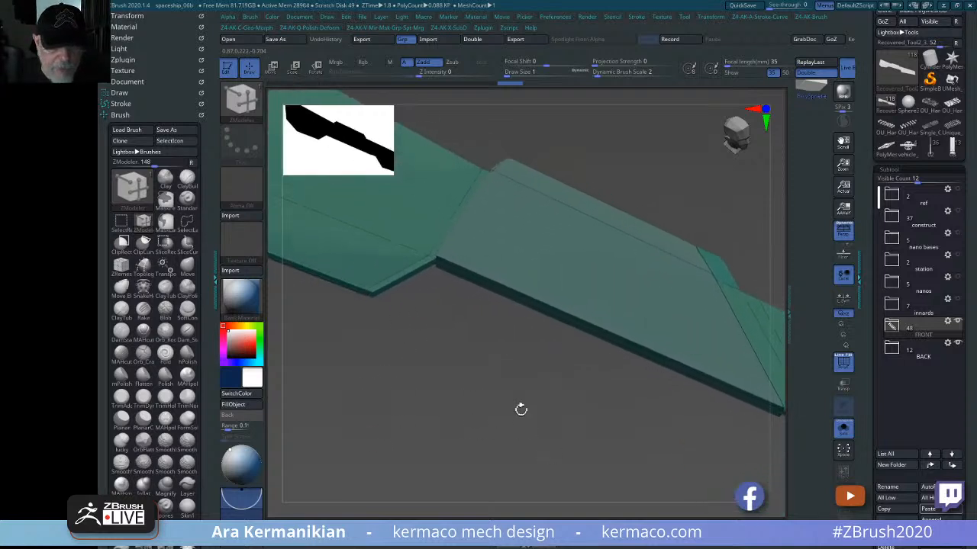
{"action": "right_click", "coordinate": [448, 231]}
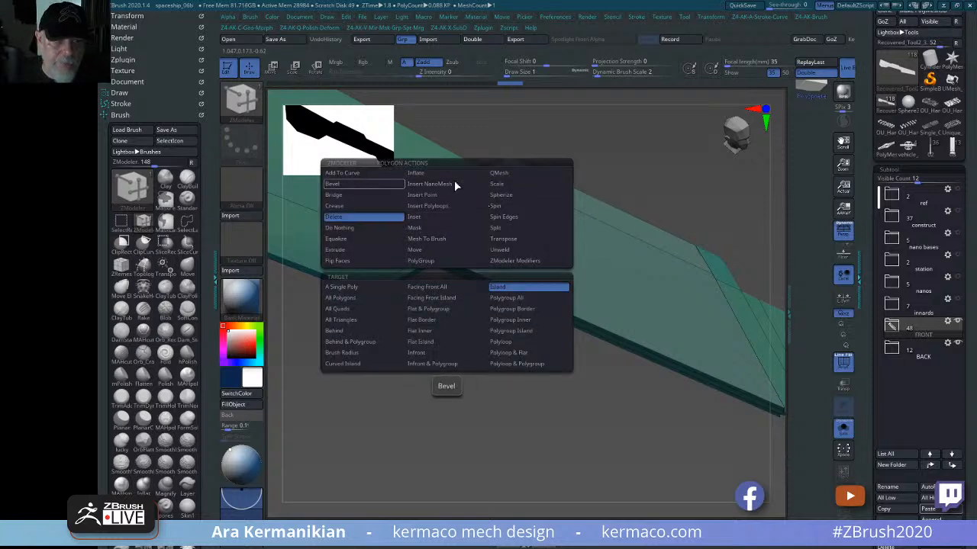
{"action": "left_click", "coordinate": [518, 174]}
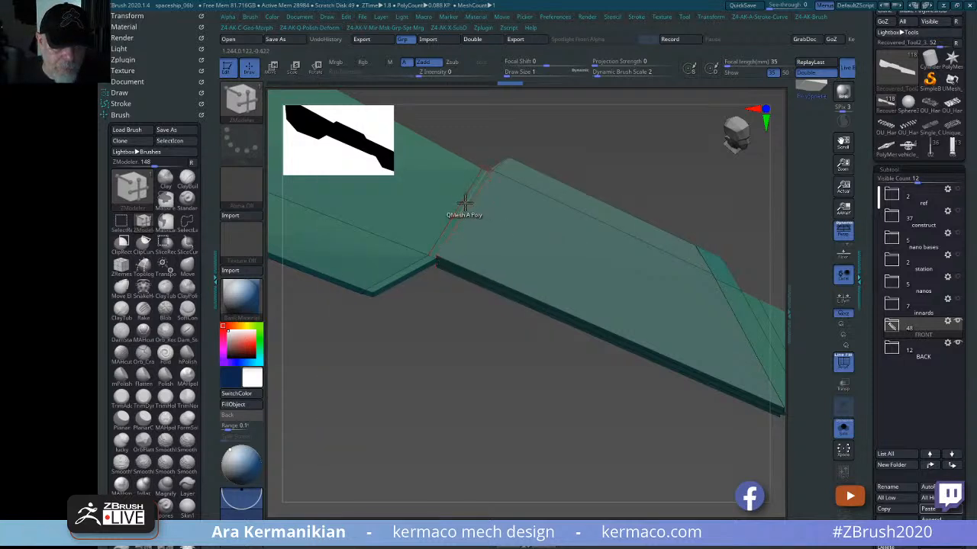
{"action": "left_click_drag", "start_coordinate": [421, 384], "coordinate": [663, 313]}
{"action": "left_click_drag", "start_coordinate": [672, 286], "coordinate": [666, 317]}
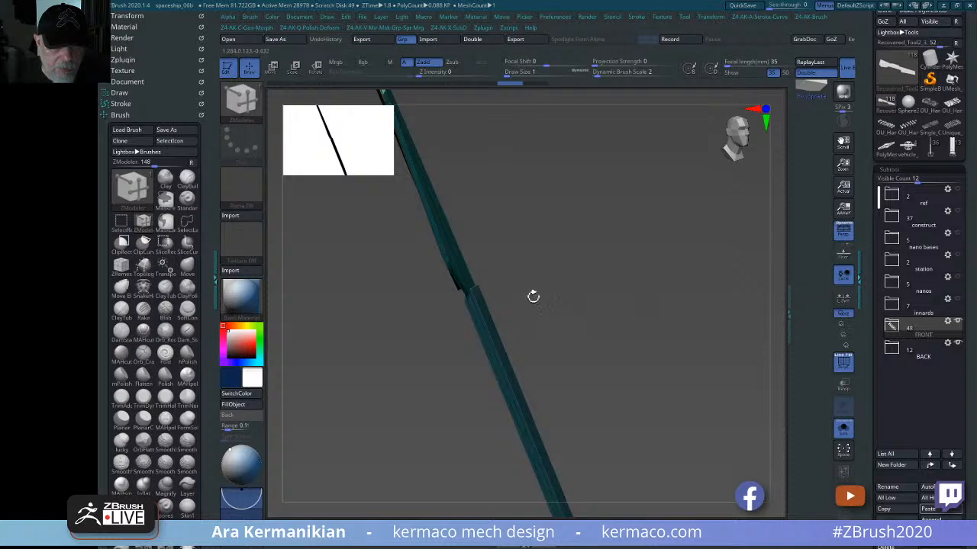
{"action": "left_click_drag", "start_coordinate": [533, 296], "coordinate": [509, 283]}
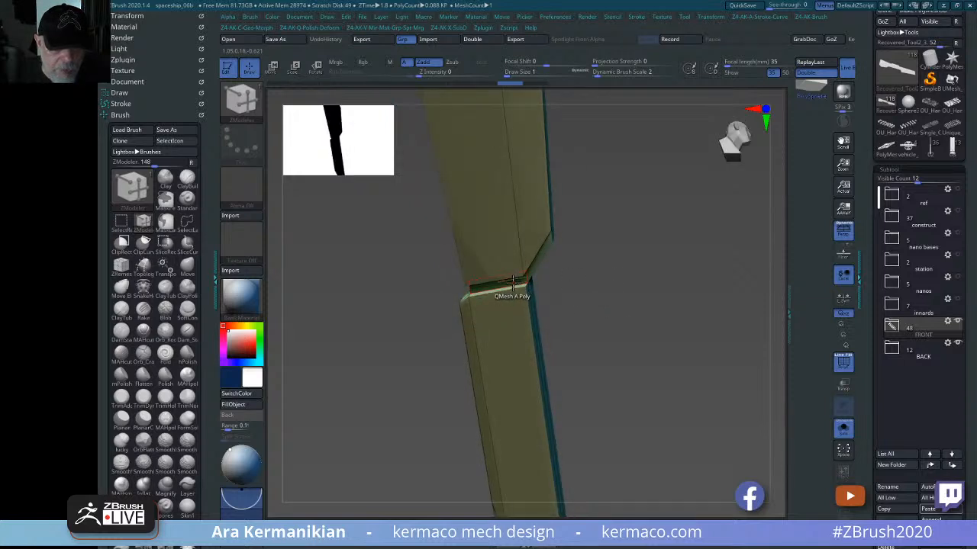
{"action": "left_click_drag", "start_coordinate": [662, 276], "coordinate": [646, 289]}
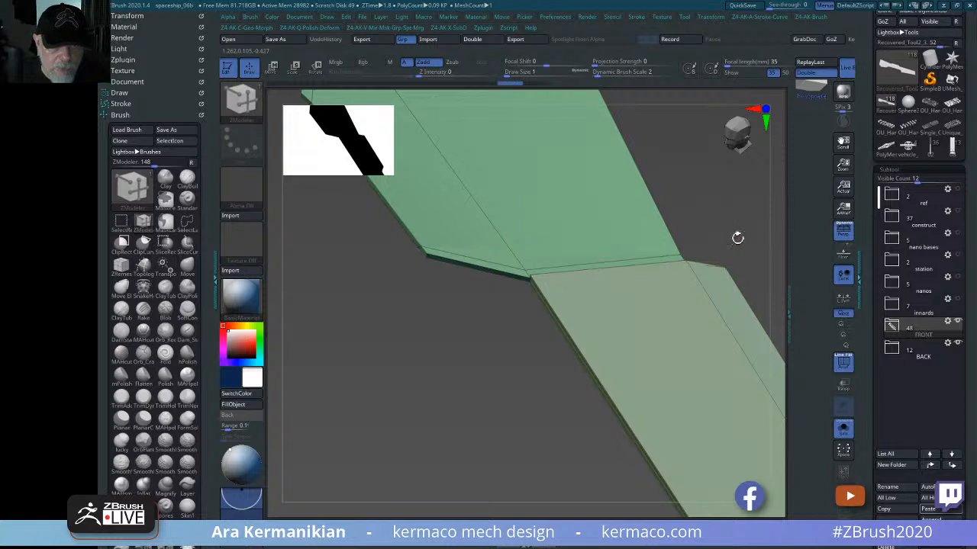
{"action": "left_click_drag", "start_coordinate": [737, 236], "coordinate": [637, 405]}
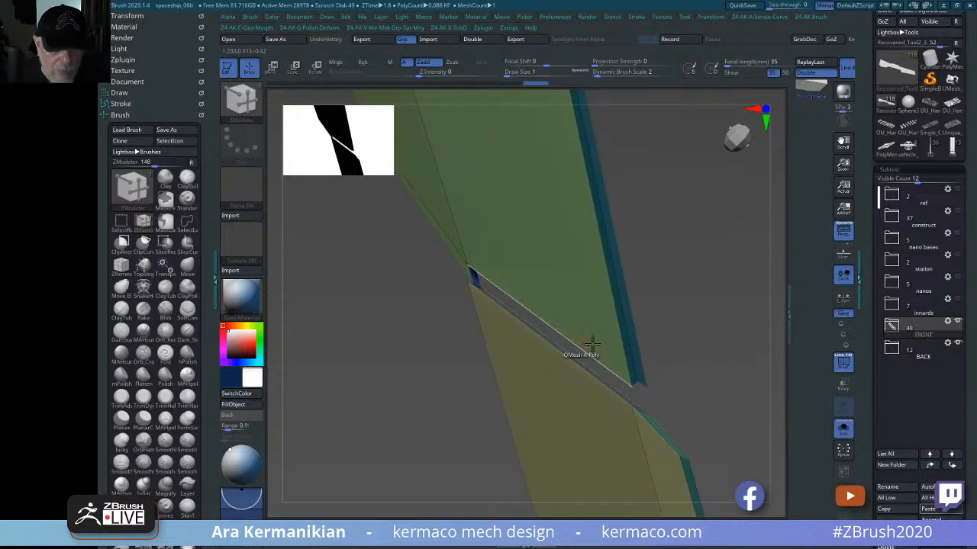
- Delete the extra edge loop beside the gap at the inner panel joint
{"action": "left_click_drag", "start_coordinate": [409, 307], "coordinate": [379, 288]}
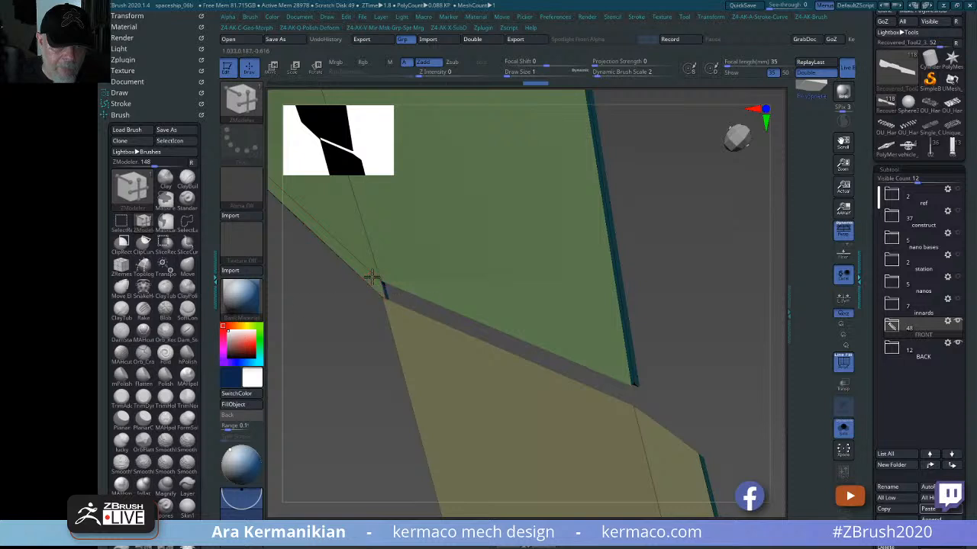
{"action": "left_click_drag", "start_coordinate": [451, 283], "coordinate": [383, 338]}
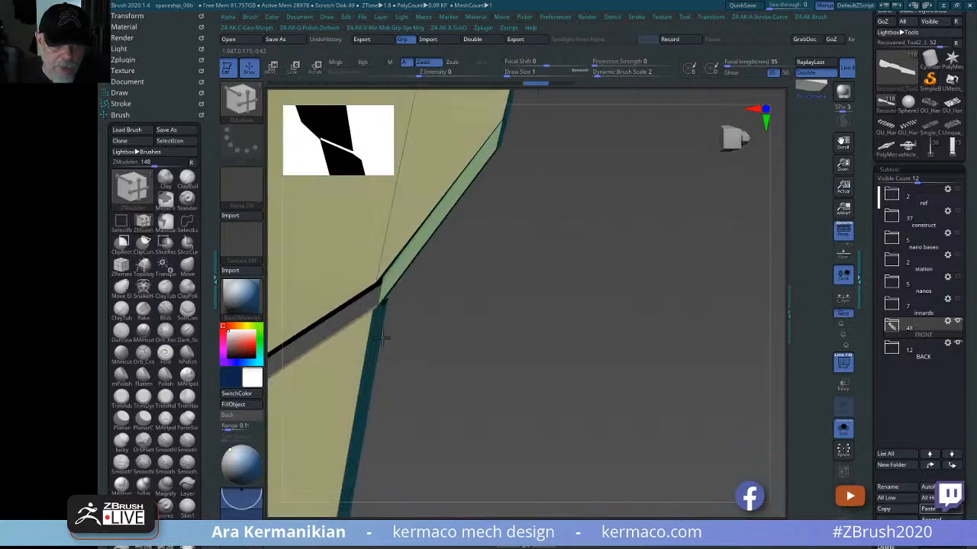
{"action": "left_click", "coordinate": [403, 266]}
- Insert an edge loop beside the outer panel joint and QMesh the resulting thin strip through the wing to cut a gap
{"action": "mouse_move", "coordinate": [615, 326]}
{"action": "left_mouse_down"}
{"action": "mouse_move", "coordinate": [444, 290]}
{"action": "mouse_move", "coordinate": [556, 338]}
{"action": "mouse_move", "coordinate": [590, 257]}
{"action": "mouse_move", "coordinate": [653, 316]}
{"action": "mouse_move", "coordinate": [633, 305]}
{"action": "mouse_move", "coordinate": [661, 247]}
{"action": "mouse_move", "coordinate": [613, 218]}
{"action": "mouse_move", "coordinate": [647, 232]}
{"action": "mouse_move", "coordinate": [698, 227]}
{"action": "mouse_move", "coordinate": [584, 264]}
{"action": "mouse_move", "coordinate": [672, 317]}
{"action": "left_mouse_up"}
{"action": "left_click_drag", "start_coordinate": [682, 395], "coordinate": [748, 210], "text": "alt"}
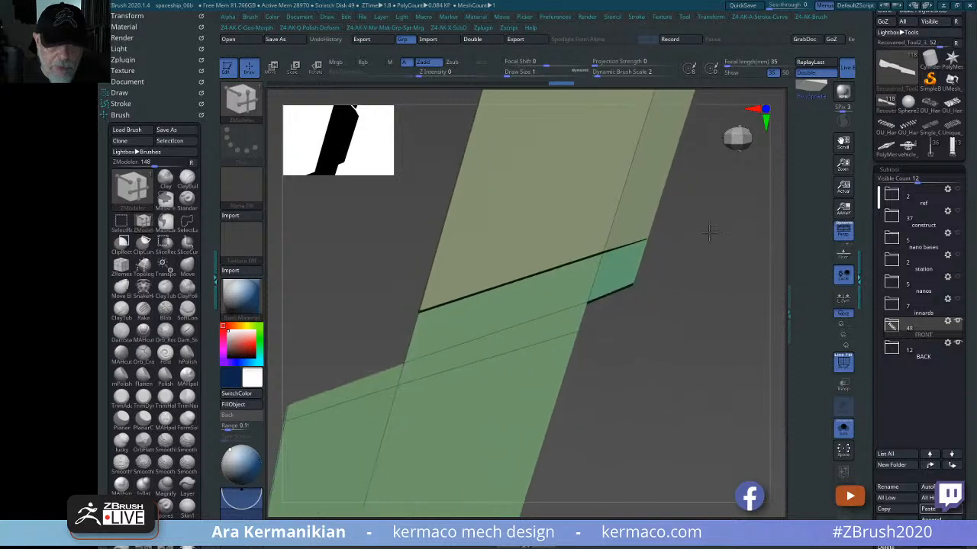
{"action": "key", "text": "space"}
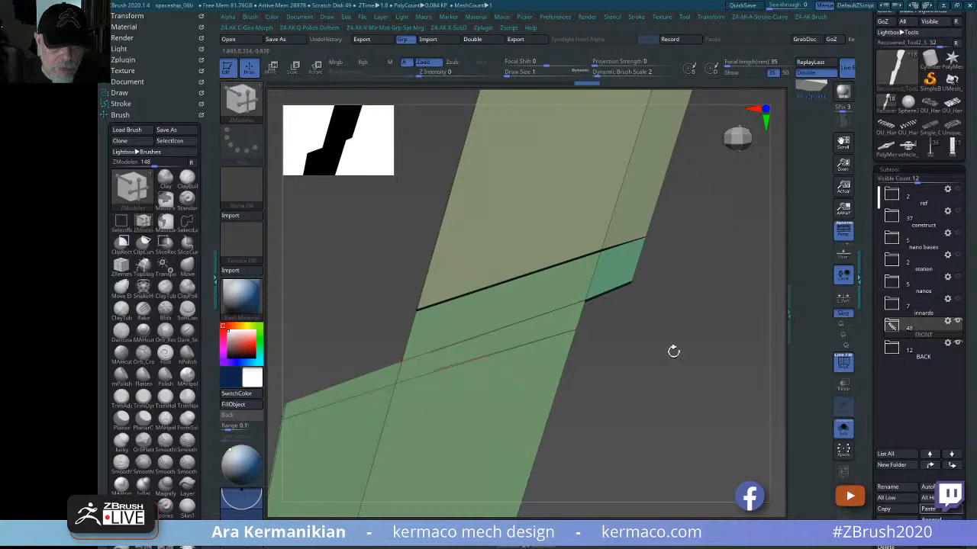
{"action": "left_click", "coordinate": [395, 369]}
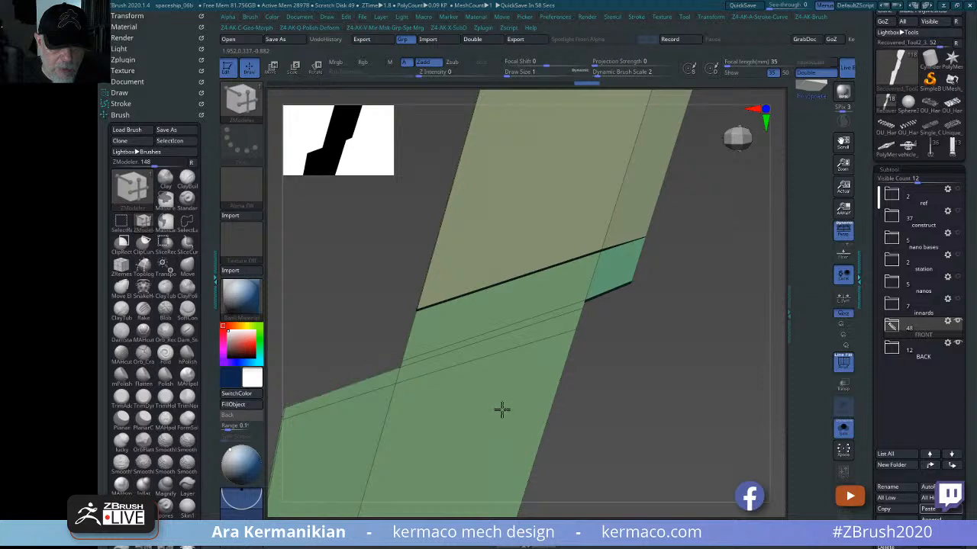
{"action": "left_click", "coordinate": [542, 318]}
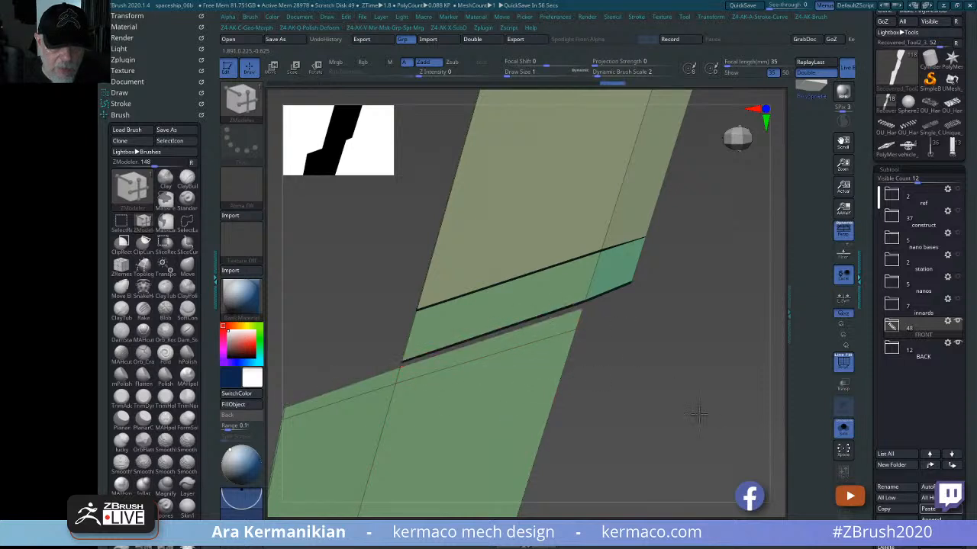
- QMesh the narrow strip near the wing tip through the wing to separate the tip panel with a gap
{"action": "left_click_drag", "start_coordinate": [731, 419], "coordinate": [361, 344], "text": "alt"}
{"action": "left_click_drag", "start_coordinate": [672, 393], "coordinate": [636, 262]}
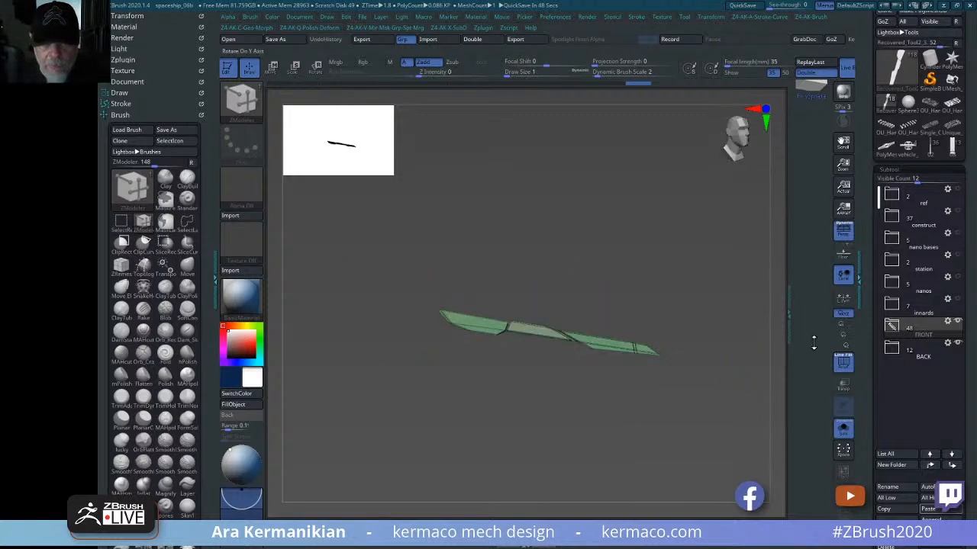
{"action": "left_click_drag", "start_coordinate": [668, 457], "coordinate": [645, 428]}
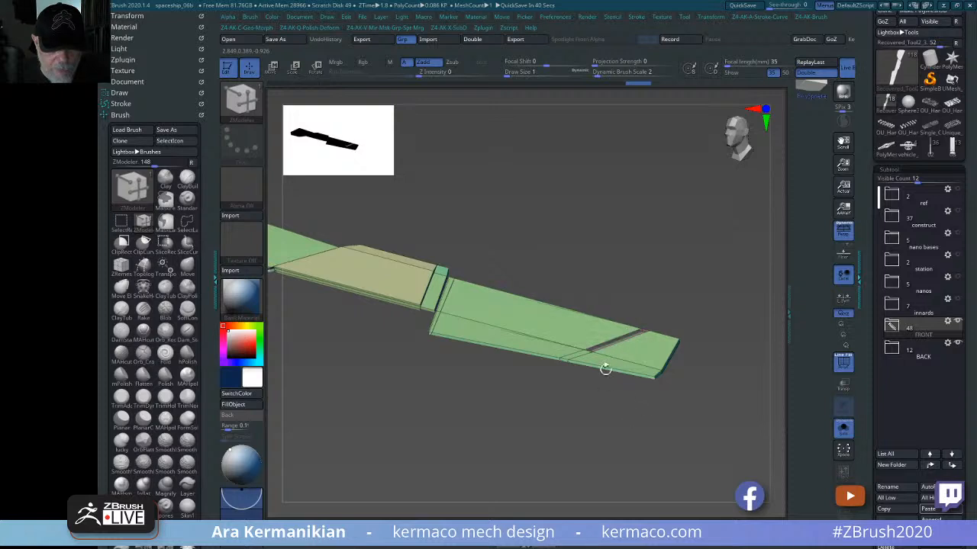
{"action": "mouse_move", "coordinate": [570, 444]}
{"action": "left_mouse_down"}
{"action": "mouse_move", "coordinate": [577, 482]}
{"action": "mouse_move", "coordinate": [688, 283]}
{"action": "mouse_move", "coordinate": [705, 305]}
{"action": "mouse_move", "coordinate": [676, 216]}
{"action": "mouse_move", "coordinate": [647, 264]}
{"action": "mouse_move", "coordinate": [671, 272]}
{"action": "mouse_move", "coordinate": [646, 344]}
{"action": "mouse_move", "coordinate": [702, 425]}
{"action": "mouse_move", "coordinate": [598, 352]}
{"action": "left_mouse_up"}
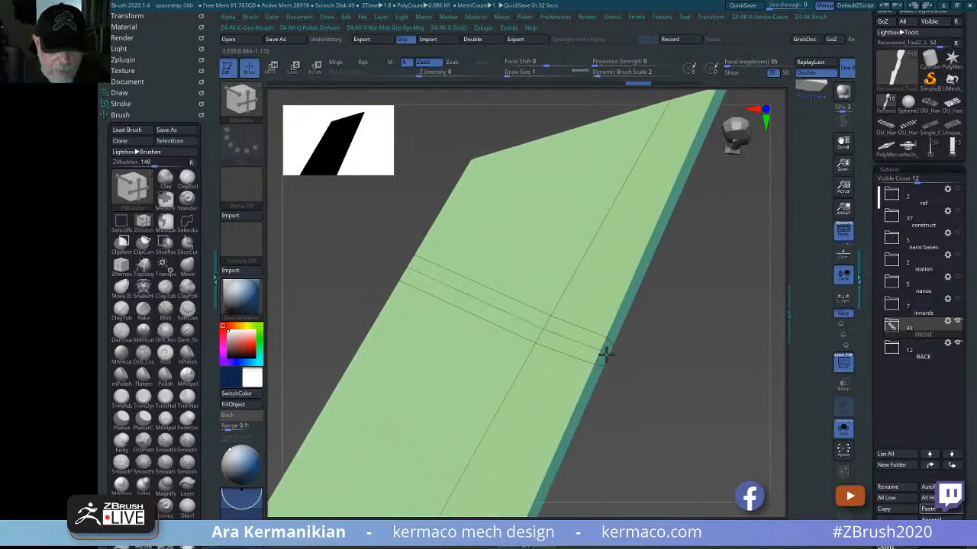
{"action": "key", "text": "ctrl"}
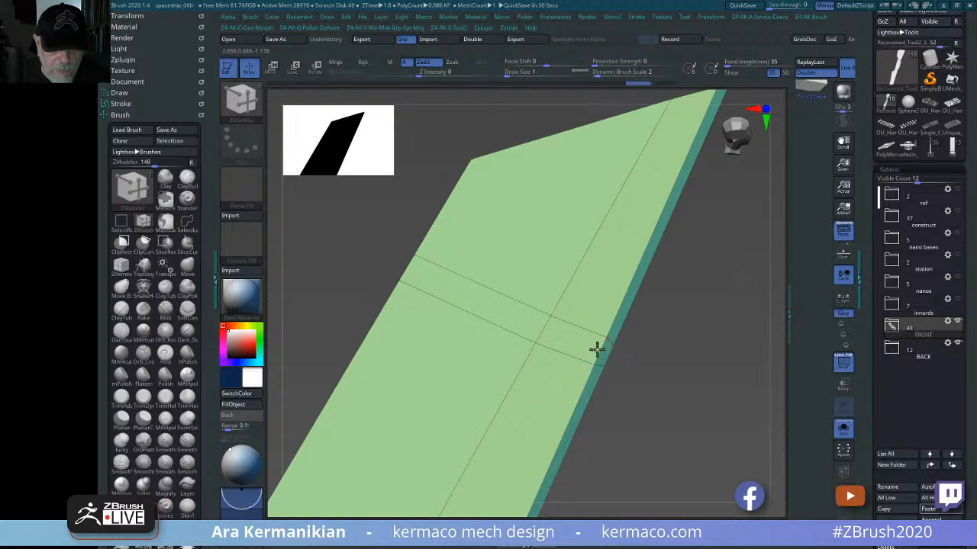
{"action": "mouse_move", "coordinate": [551, 329]}
{"action": "left_mouse_down"}
{"action": "mouse_move", "coordinate": [503, 314]}
{"action": "mouse_move", "coordinate": [546, 330]}
{"action": "left_mouse_up"}
{"action": "left_click_drag", "start_coordinate": [405, 283], "coordinate": [718, 419]}
- Leave Solo mode to show the whole ship and apply Mirror And Weld to the front wing
{"action": "left_click", "coordinate": [843, 427]}
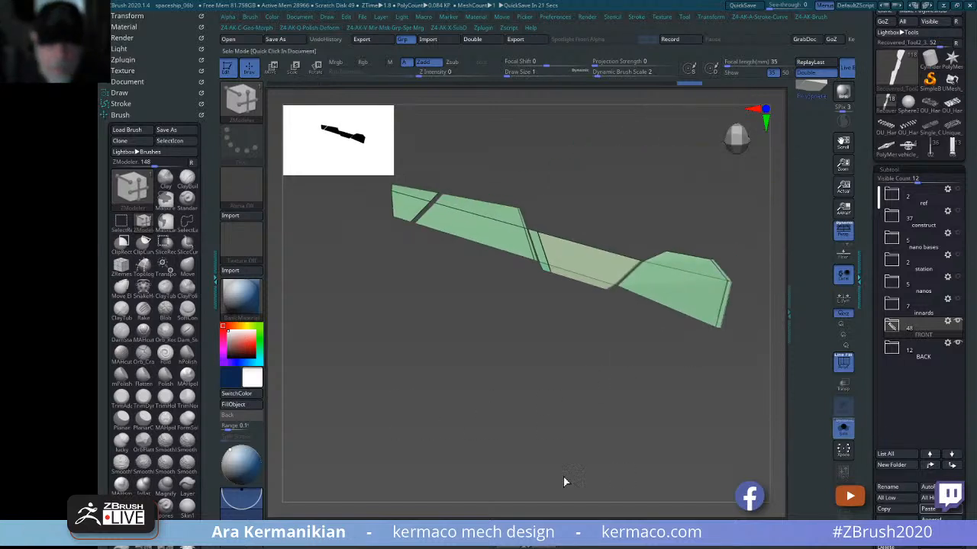
{"action": "left_click_drag", "start_coordinate": [512, 344], "coordinate": [389, 233]}
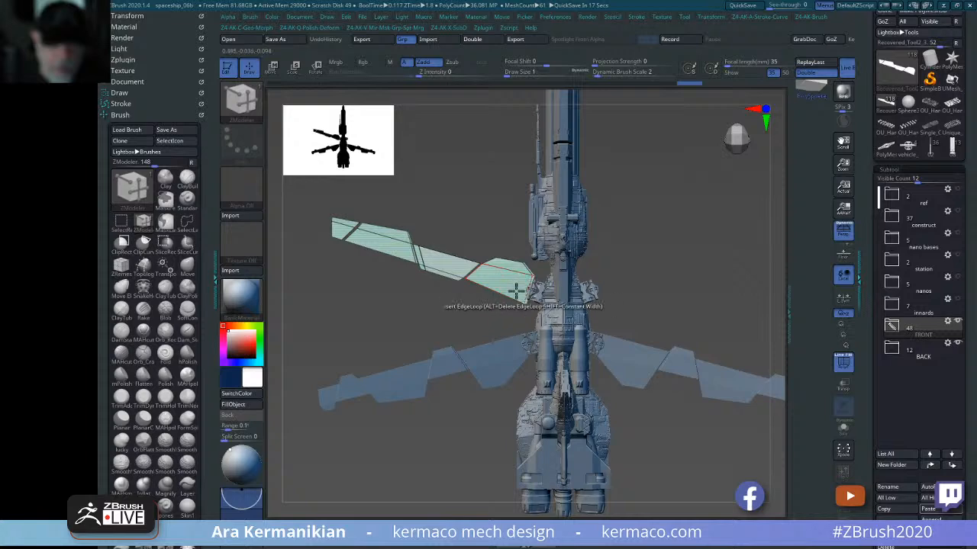
{"action": "mouse_move", "coordinate": [676, 297]}
{"action": "left_mouse_down"}
{"action": "mouse_move", "coordinate": [705, 270]}
{"action": "mouse_move", "coordinate": [694, 286]}
{"action": "left_mouse_up"}
{"action": "key", "text": "a"}
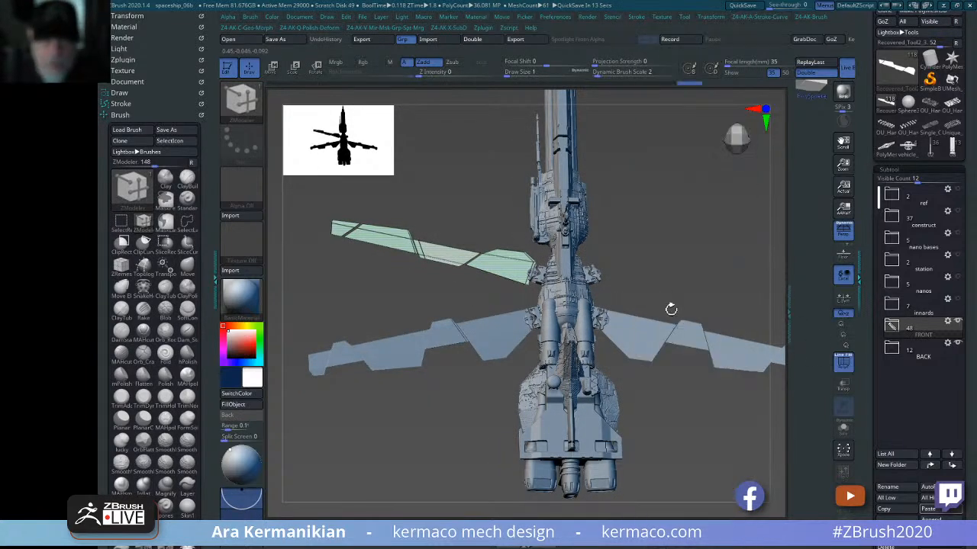
{"action": "key", "text": "a"}
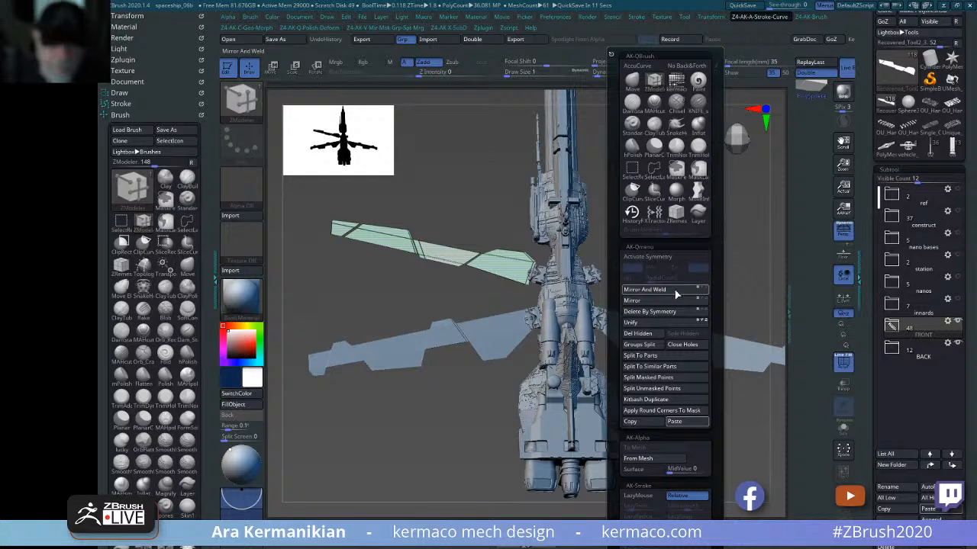
{"action": "left_click", "coordinate": [660, 290]}
- Select the rear wing subtool and isolate it in Solo mode
{"action": "left_click_drag", "start_coordinate": [720, 305], "coordinate": [489, 326]}
{"action": "left_click_drag", "start_coordinate": [670, 337], "coordinate": [646, 328]}
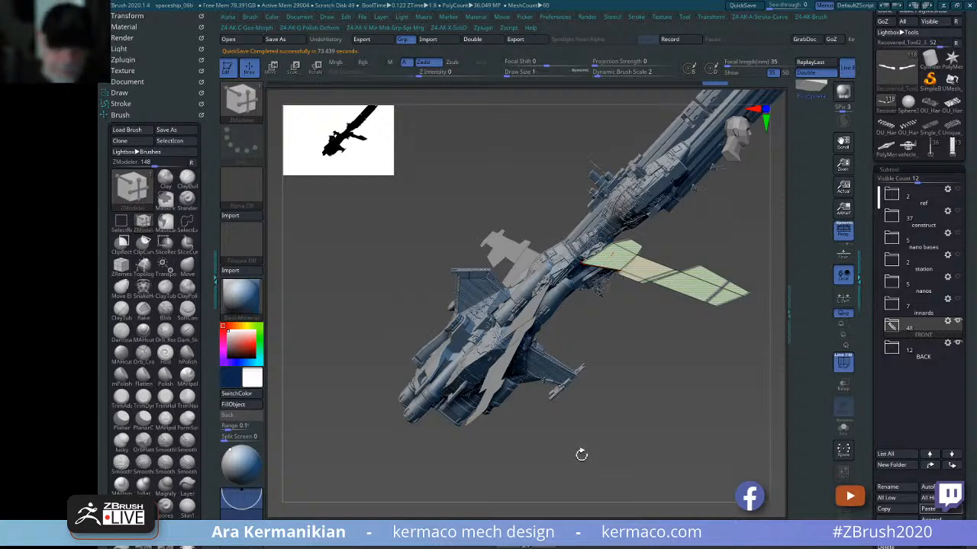
{"action": "left_click_drag", "start_coordinate": [613, 430], "coordinate": [671, 440]}
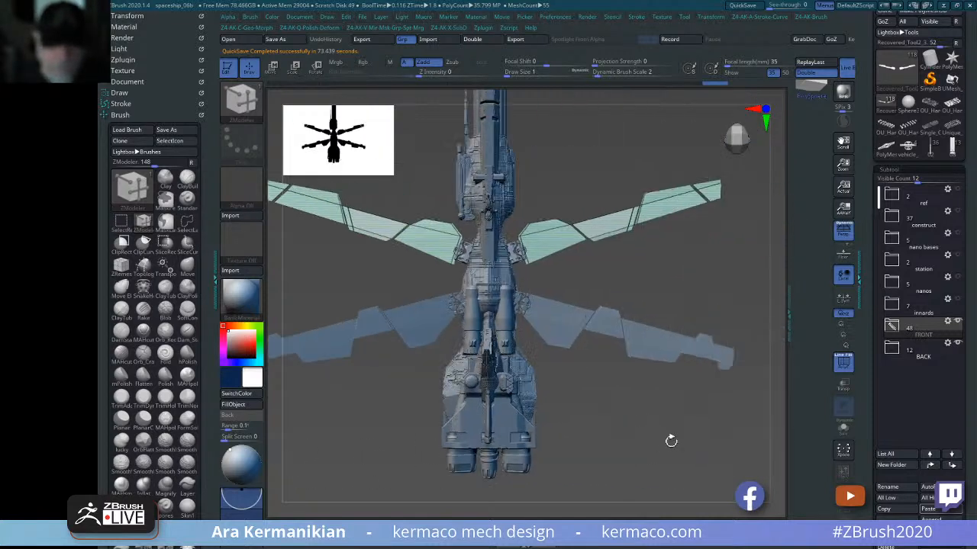
{"action": "mouse_move", "coordinate": [693, 288]}
{"action": "left_mouse_down"}
{"action": "mouse_move", "coordinate": [701, 318]}
{"action": "mouse_move", "coordinate": [707, 276]}
{"action": "left_mouse_up"}
{"action": "left_click_drag", "start_coordinate": [621, 414], "coordinate": [628, 350]}
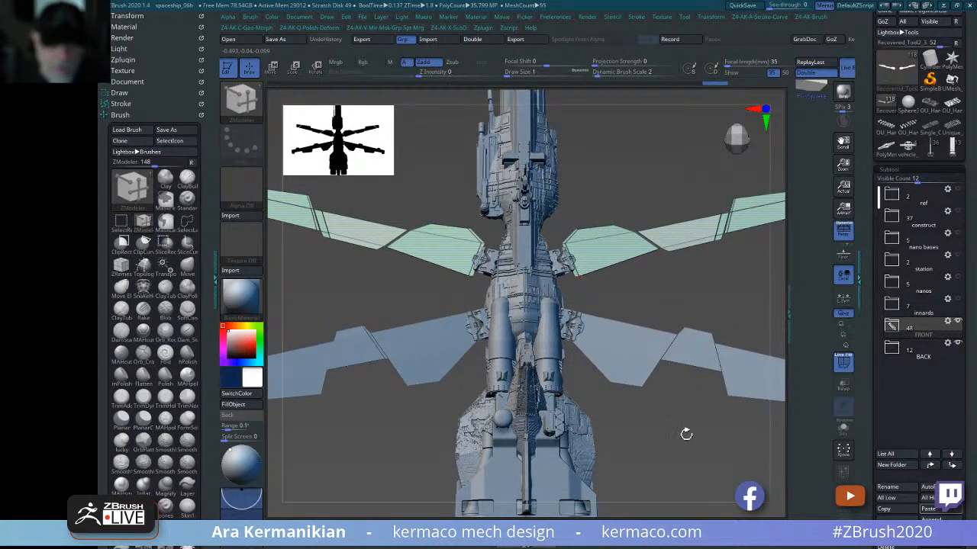
{"action": "left_click_drag", "start_coordinate": [633, 441], "coordinate": [617, 354]}
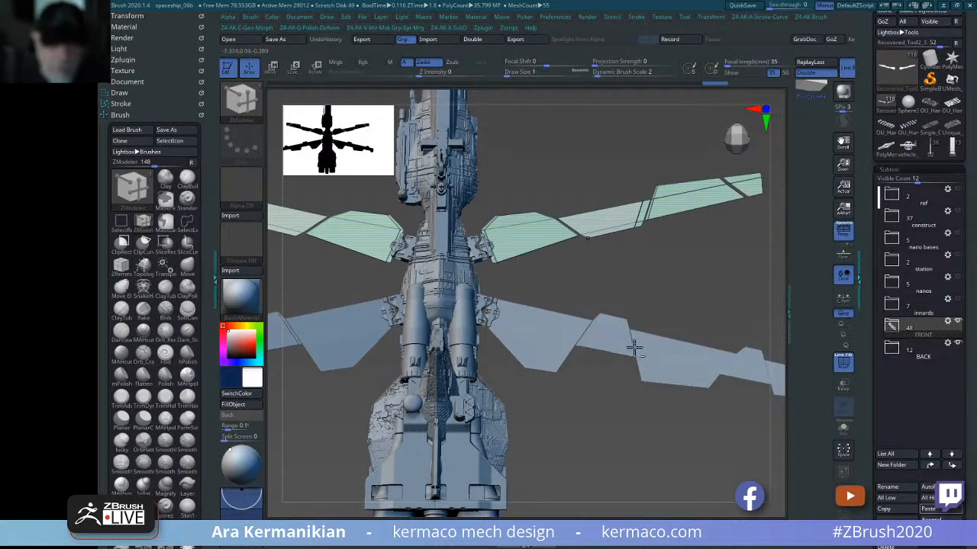
{"action": "left_click", "coordinate": [648, 382], "text": "alt"}
{"action": "left_click_drag", "start_coordinate": [645, 451], "coordinate": [546, 355]}
{"action": "left_click", "coordinate": [843, 430]}
- Turn off symmetry, isolate one half of the rear wing pair and delete the hidden opposite wing
{"action": "key", "text": "ctrl+shift"}
{"action": "left_click_drag", "start_coordinate": [575, 403], "coordinate": [583, 405], "text": "ctrl+shift"}
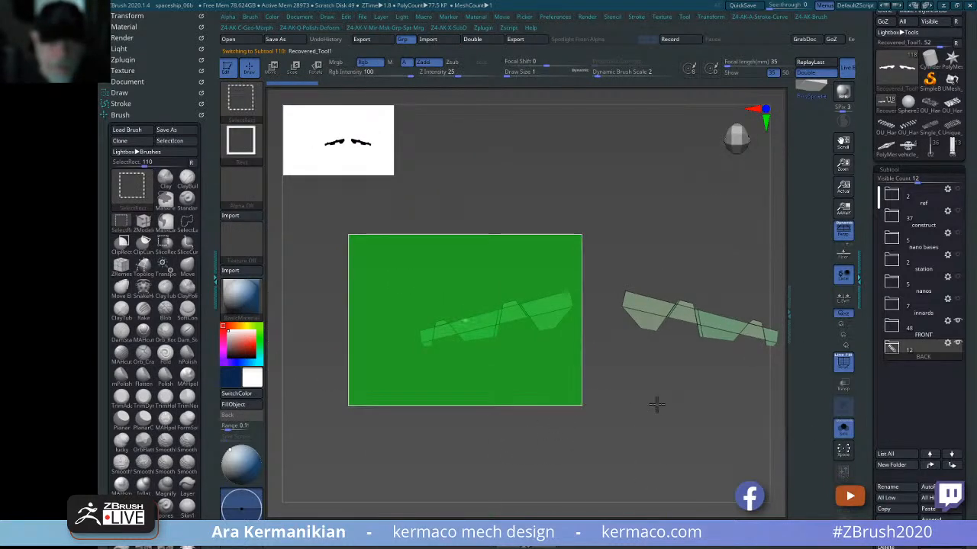
{"action": "key", "text": "ctrl+q"}
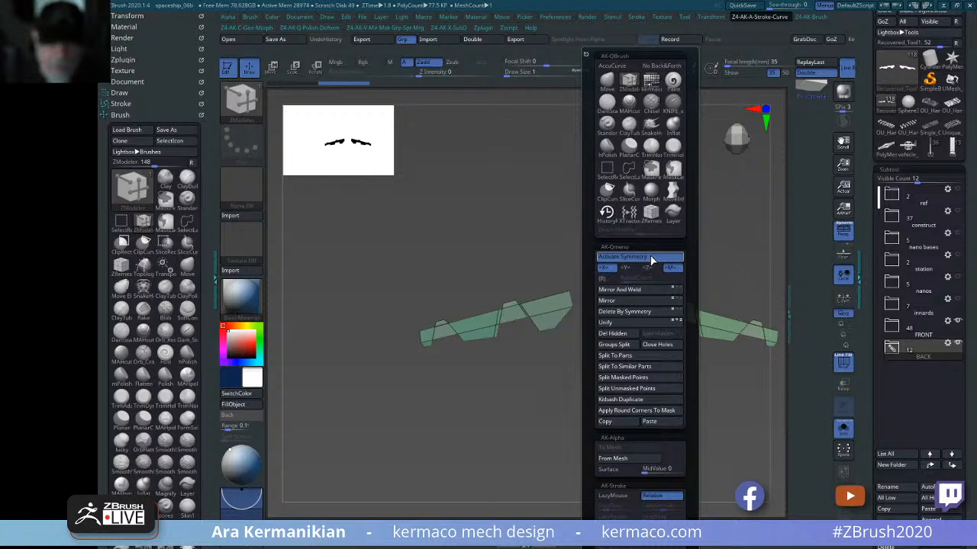
{"action": "left_click", "coordinate": [650, 261]}
{"action": "left_click_drag", "start_coordinate": [371, 258], "coordinate": [597, 404], "text": "ctrl+shift"}
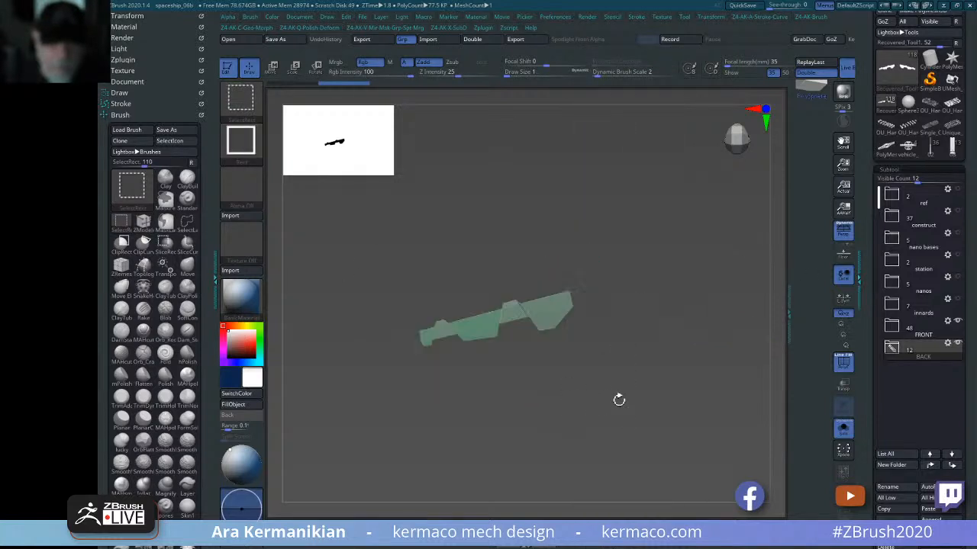
{"action": "key", "text": "ctrl+q"}
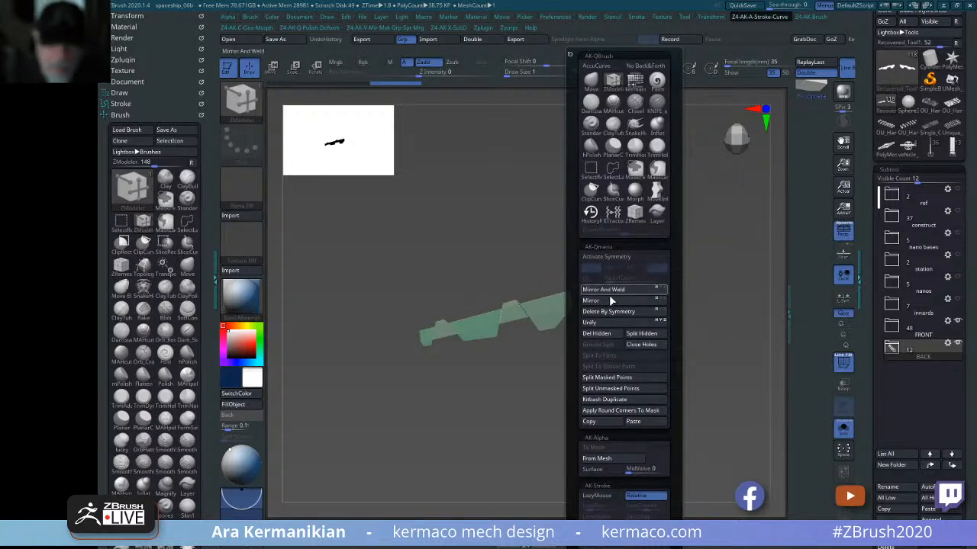
{"action": "left_click", "coordinate": [605, 334]}
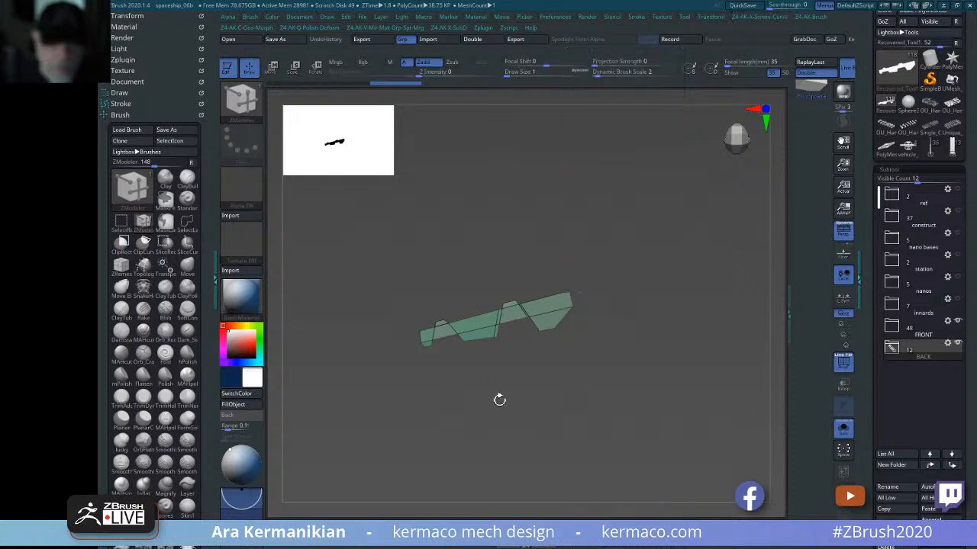
- Cut a narrow gap through the rear wing at the panel joint nearest the wing root
{"action": "left_click_drag", "start_coordinate": [499, 400], "coordinate": [676, 400]}
{"action": "left_click_drag", "start_coordinate": [553, 380], "coordinate": [609, 388]}
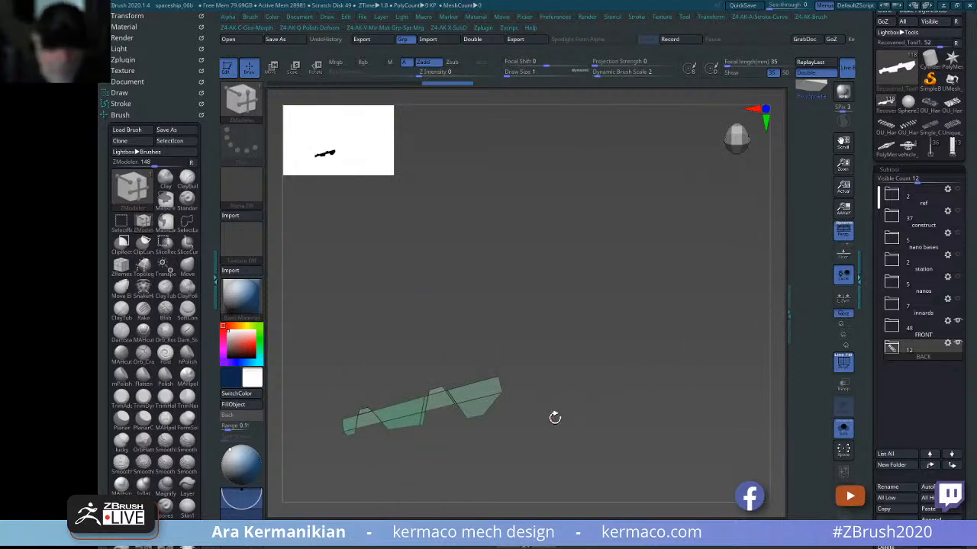
{"action": "left_click_drag", "start_coordinate": [555, 417], "coordinate": [657, 412]}
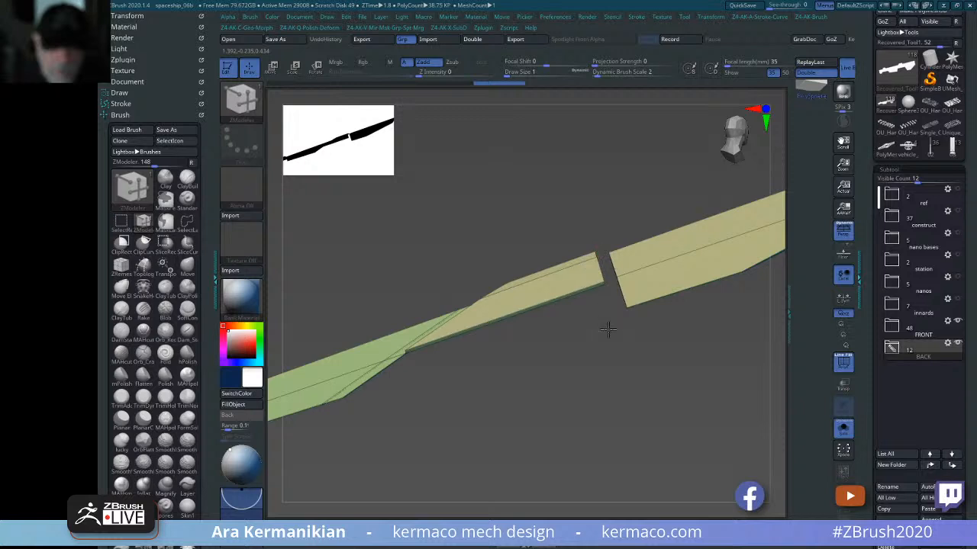
- Insert edge loops beside the next two panel joints of the rear wing to form narrow strips
{"action": "left_click_drag", "start_coordinate": [564, 443], "coordinate": [579, 418]}
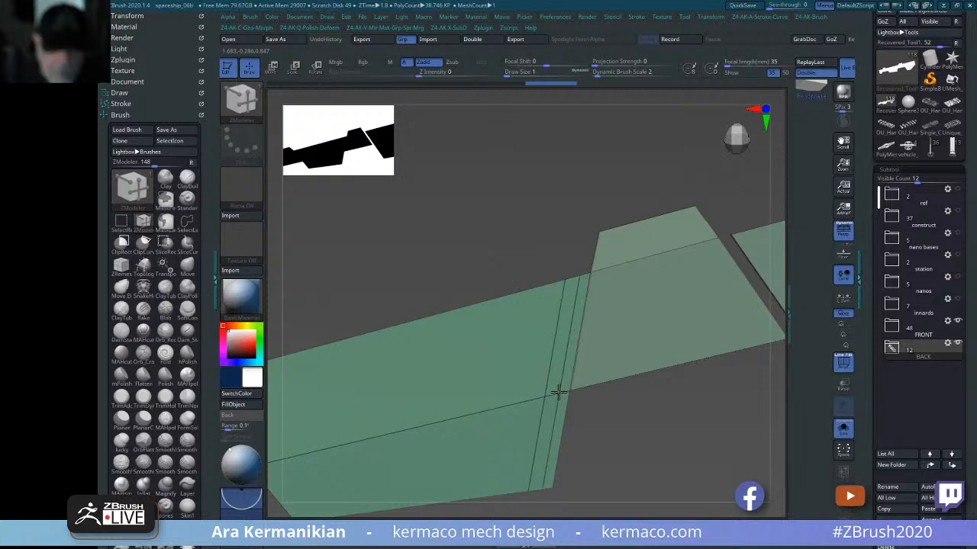
{"action": "left_click_drag", "start_coordinate": [568, 415], "coordinate": [547, 410]}
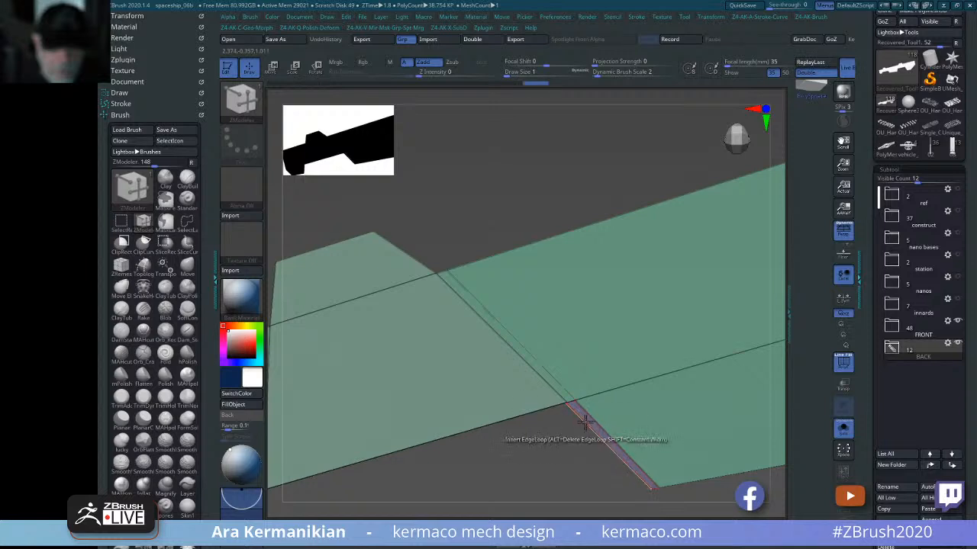
{"action": "left_click_drag", "start_coordinate": [560, 389], "coordinate": [558, 440]}
{"action": "left_click_drag", "start_coordinate": [539, 502], "coordinate": [612, 367]}
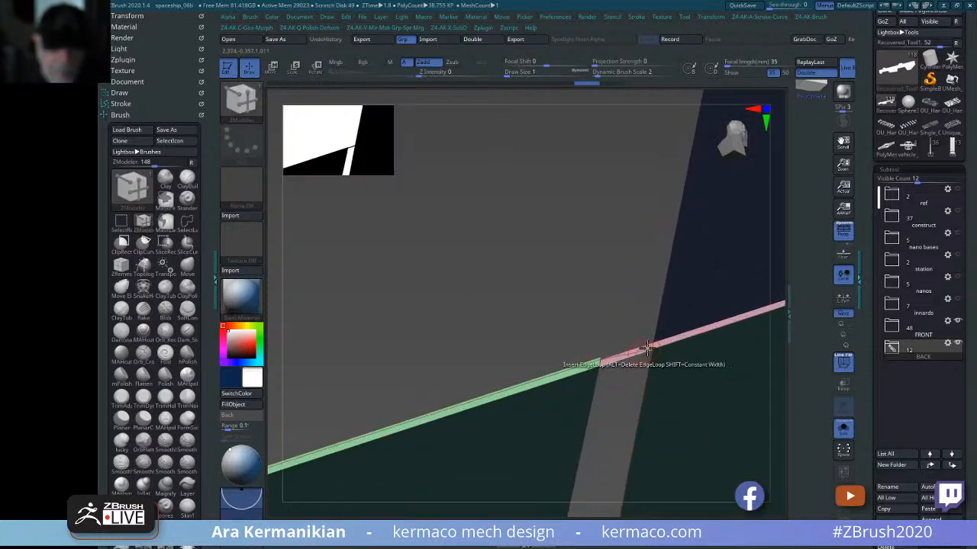
- Set the ZModeler polygon action to Delete on a single poly and try removing the side face left across the outer gap
{"action": "key", "text": "space"}
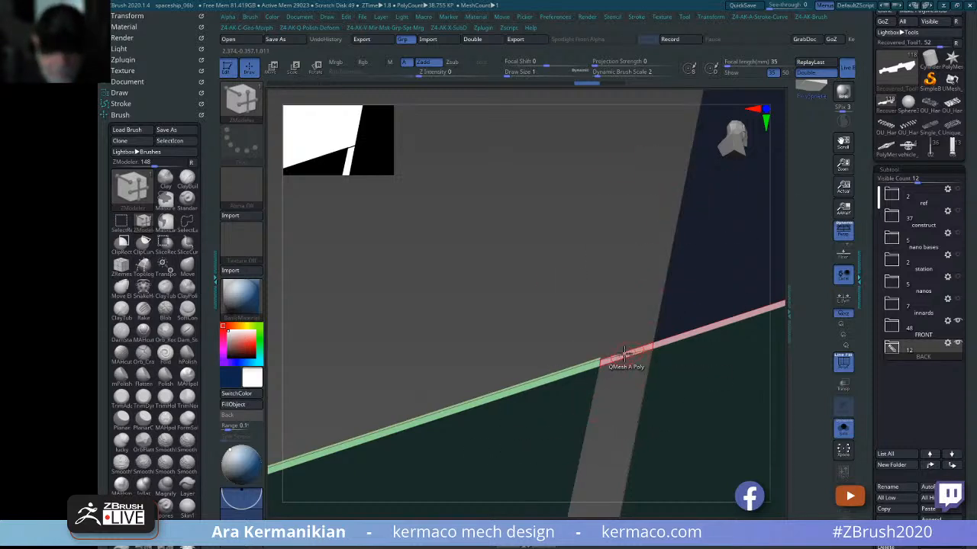
{"action": "key", "text": "space"}
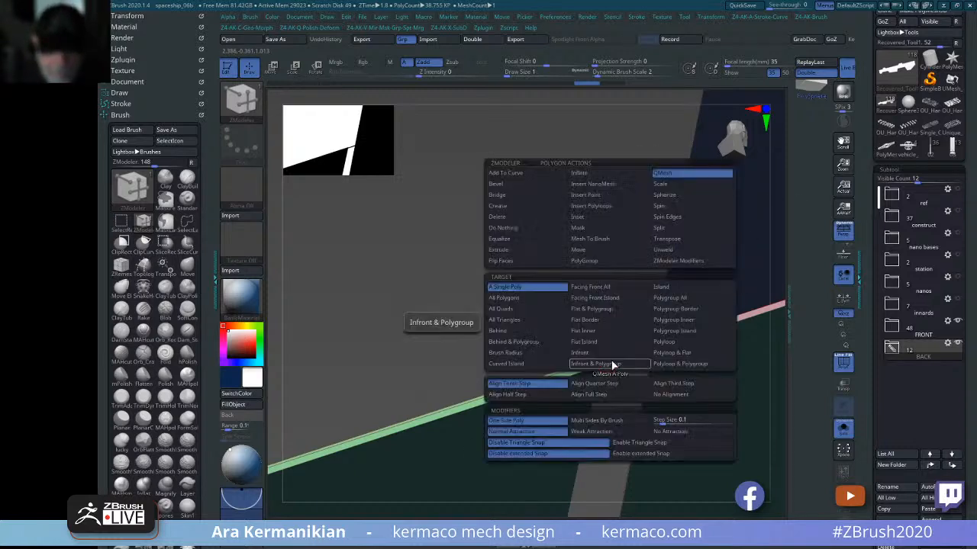
{"action": "left_click", "coordinate": [510, 218]}
{"action": "left_click", "coordinate": [518, 289]}
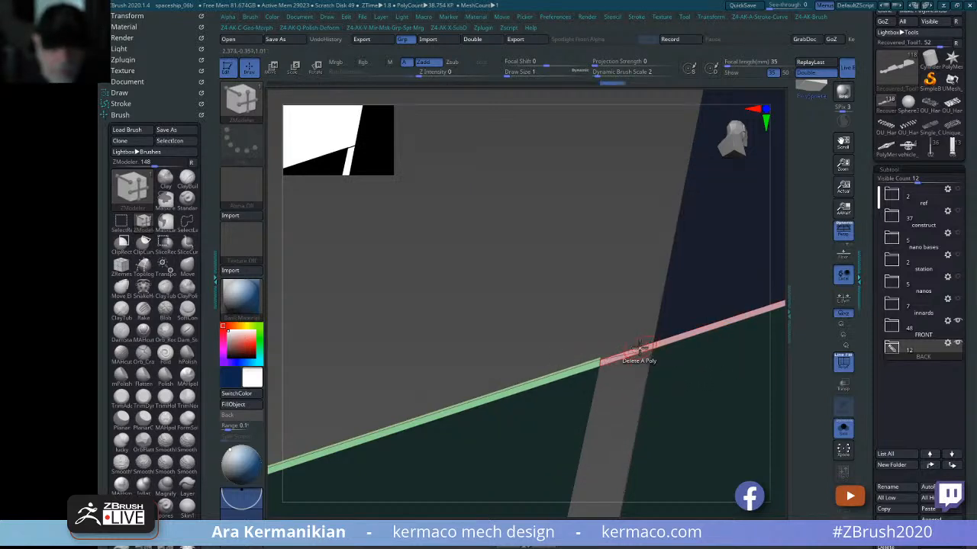
{"action": "left_click", "coordinate": [649, 343]}
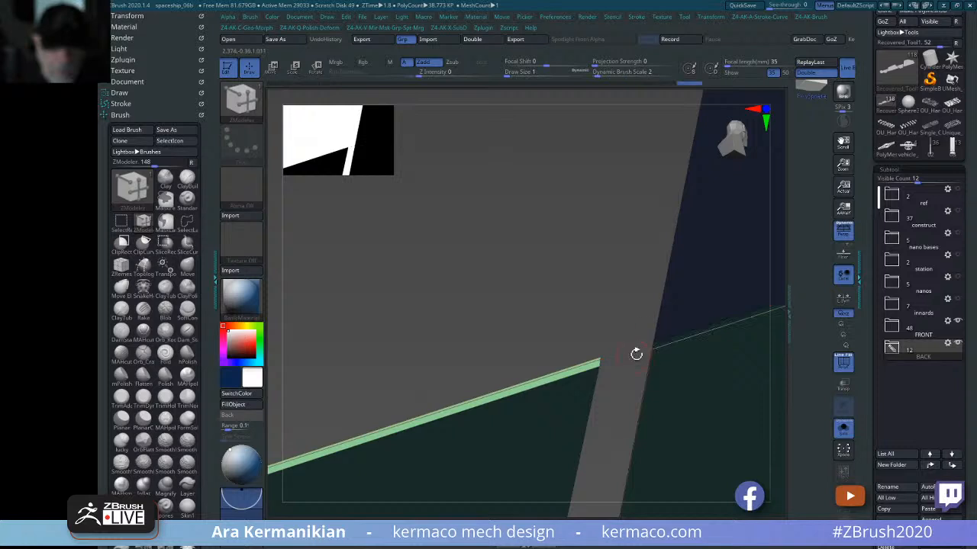
{"action": "left_click_drag", "start_coordinate": [605, 313], "coordinate": [588, 295]}
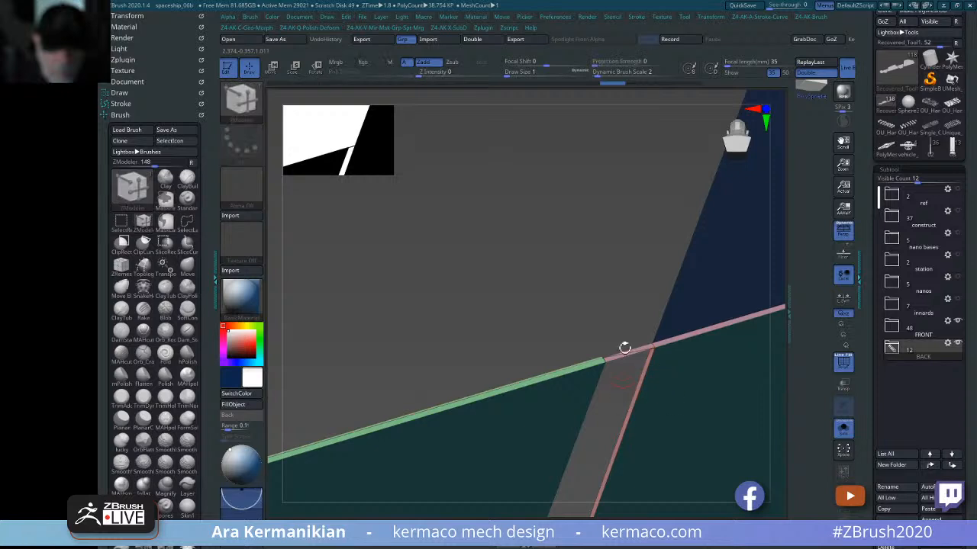
{"action": "mouse_move", "coordinate": [625, 344]}
{"action": "left_mouse_down"}
{"action": "mouse_move", "coordinate": [605, 293]}
{"action": "mouse_move", "coordinate": [630, 345]}
{"action": "left_mouse_up"}
- Check the outer joint from both sides and add another edge loop beside its narrow strip
{"action": "mouse_move", "coordinate": [552, 279]}
{"action": "left_mouse_down"}
{"action": "mouse_move", "coordinate": [588, 327]}
{"action": "mouse_move", "coordinate": [721, 403]}
{"action": "mouse_move", "coordinate": [648, 391]}
{"action": "mouse_move", "coordinate": [577, 294]}
{"action": "left_mouse_up"}
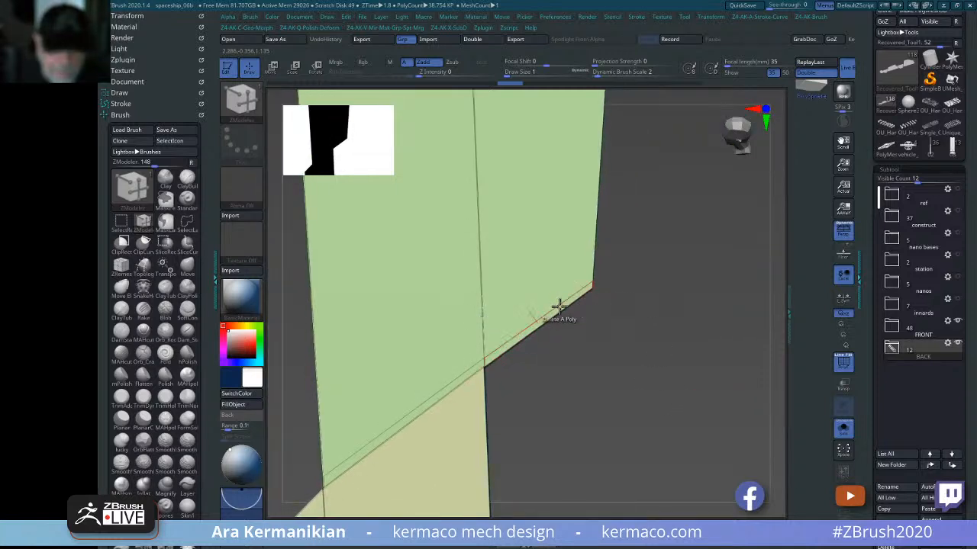
{"action": "mouse_move", "coordinate": [621, 414]}
{"action": "left_mouse_down"}
{"action": "mouse_move", "coordinate": [665, 389]}
{"action": "mouse_move", "coordinate": [699, 392]}
{"action": "mouse_move", "coordinate": [524, 416]}
{"action": "mouse_move", "coordinate": [432, 397]}
{"action": "mouse_move", "coordinate": [475, 414]}
{"action": "mouse_move", "coordinate": [613, 418]}
{"action": "left_mouse_up"}
{"action": "left_click_drag", "start_coordinate": [735, 356], "coordinate": [551, 343]}
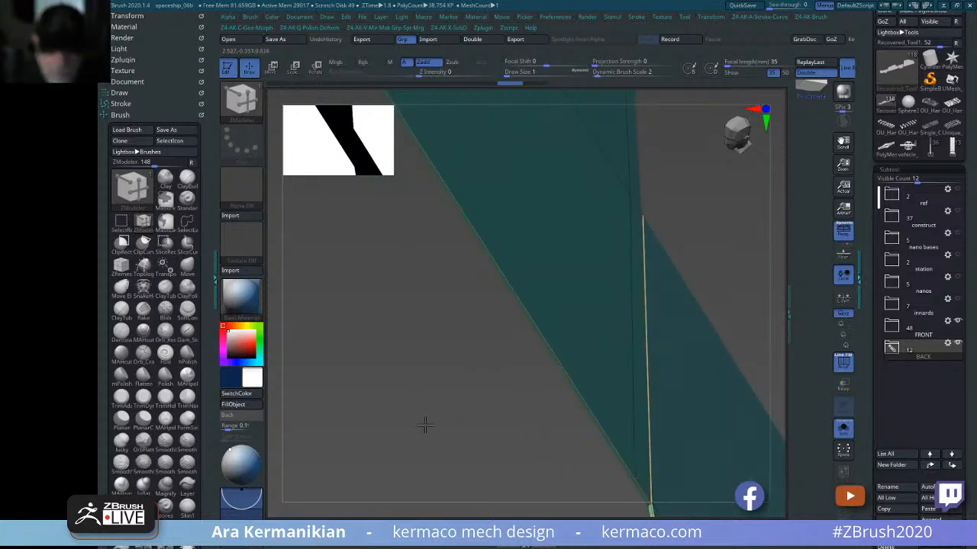
{"action": "left_click_drag", "start_coordinate": [422, 425], "coordinate": [624, 313]}
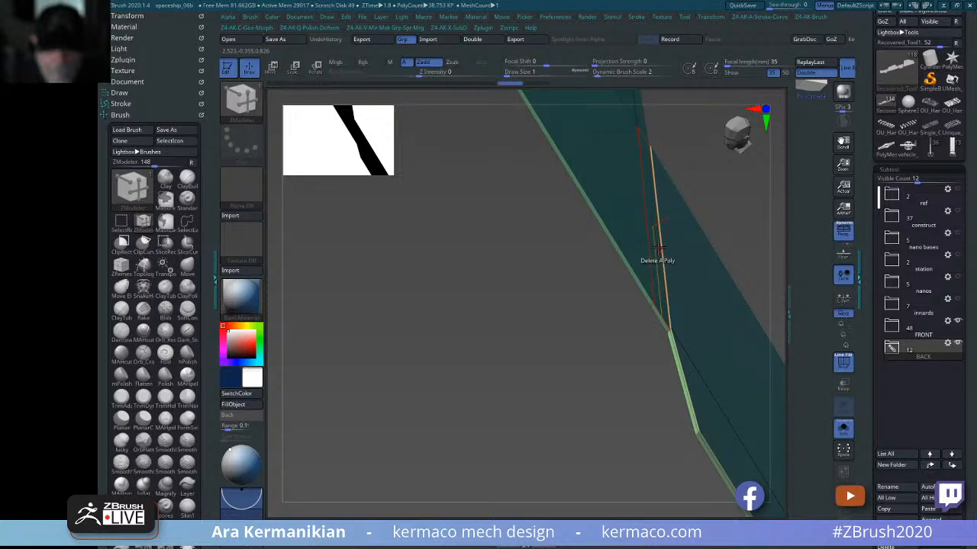
{"action": "left_click_drag", "start_coordinate": [574, 339], "coordinate": [616, 345]}
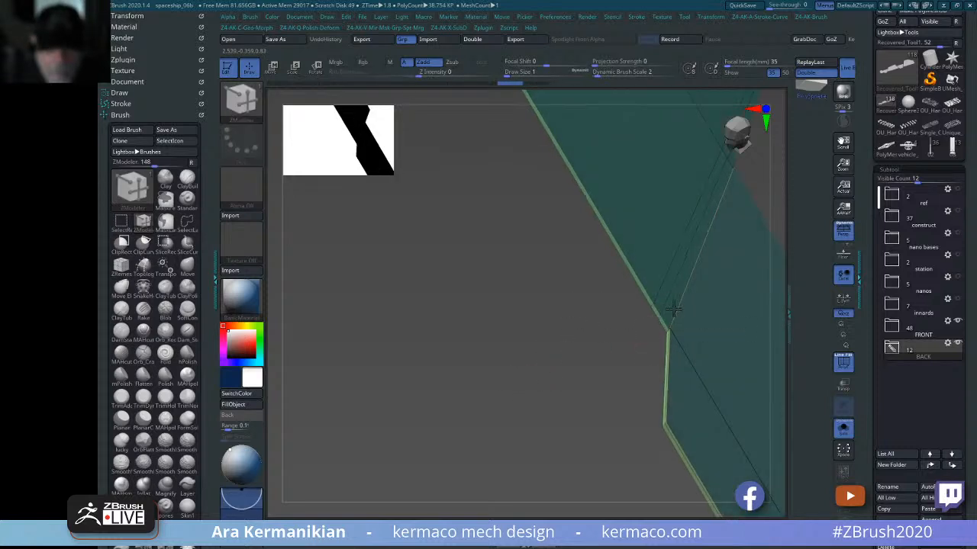
{"action": "left_click_drag", "start_coordinate": [765, 177], "coordinate": [656, 318]}
{"action": "left_click_drag", "start_coordinate": [385, 412], "coordinate": [774, 253]}
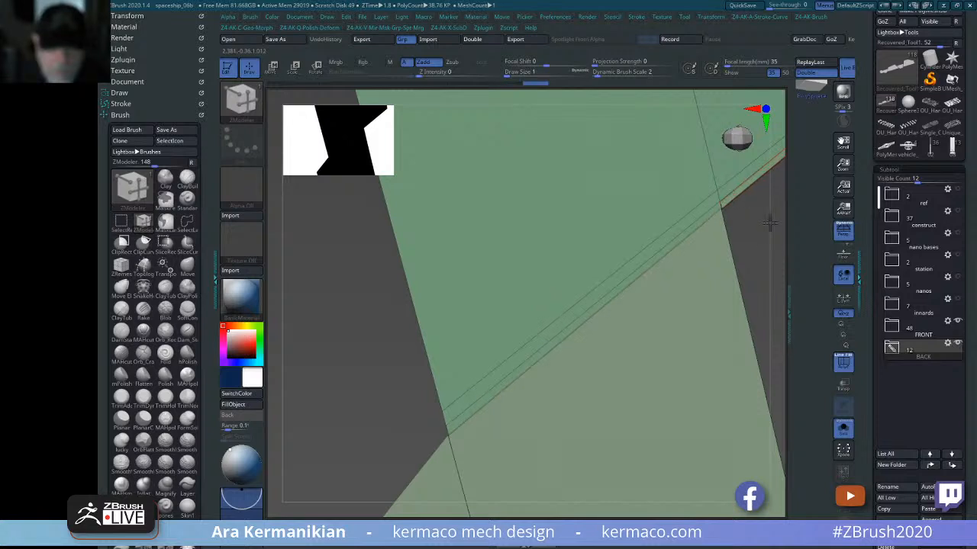
- Try to delete individual thin polygons along the doubled edge loops at the outer panel joint
{"action": "left_click_drag", "start_coordinate": [765, 264], "coordinate": [617, 287]}
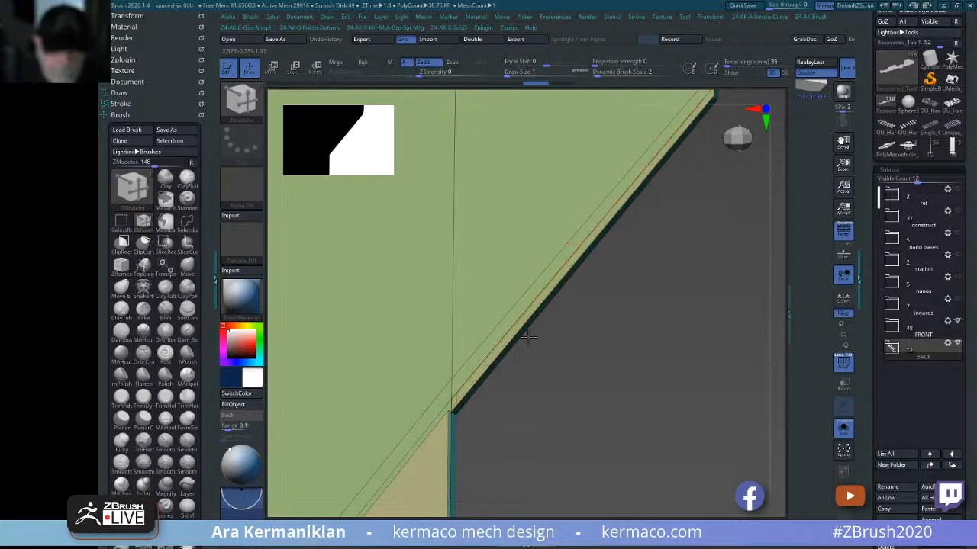
{"action": "left_click_drag", "start_coordinate": [611, 351], "coordinate": [412, 376]}
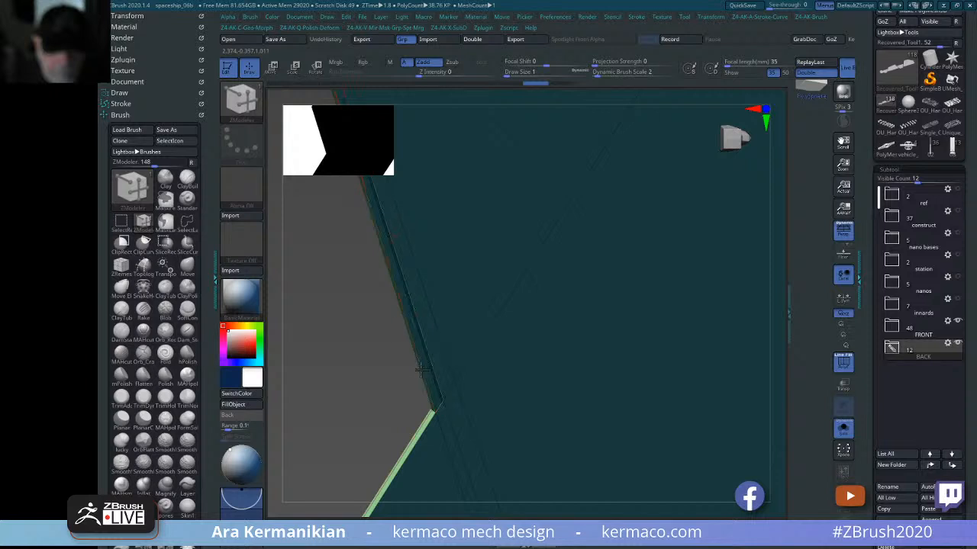
{"action": "left_click_drag", "start_coordinate": [367, 376], "coordinate": [458, 385]}
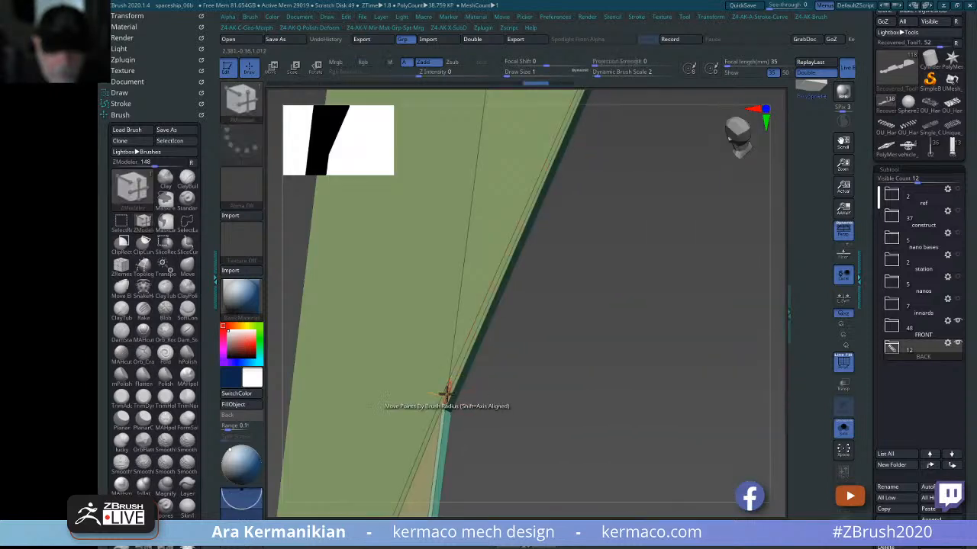
{"action": "left_click_drag", "start_coordinate": [574, 393], "coordinate": [528, 378]}
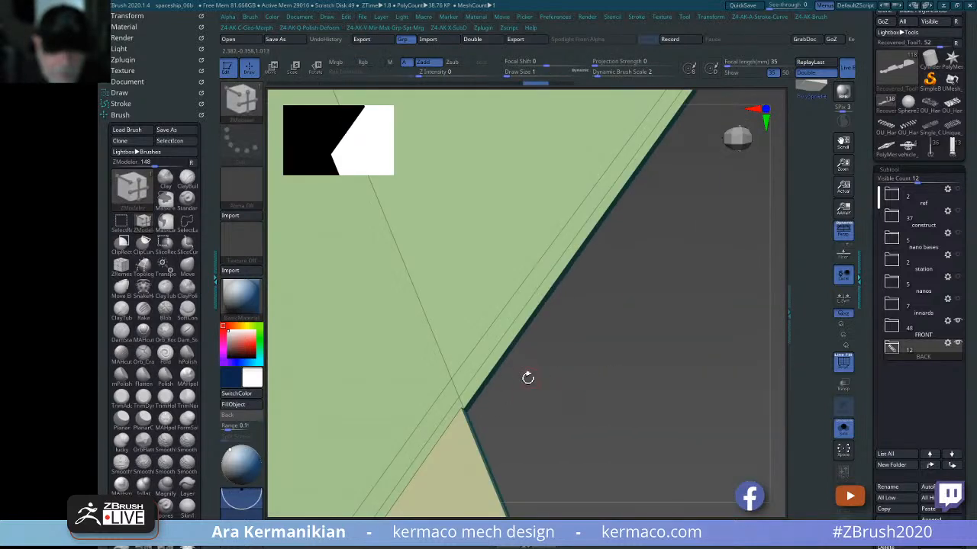
{"action": "left_click", "coordinate": [481, 385]}
{"action": "left_click", "coordinate": [474, 385]}
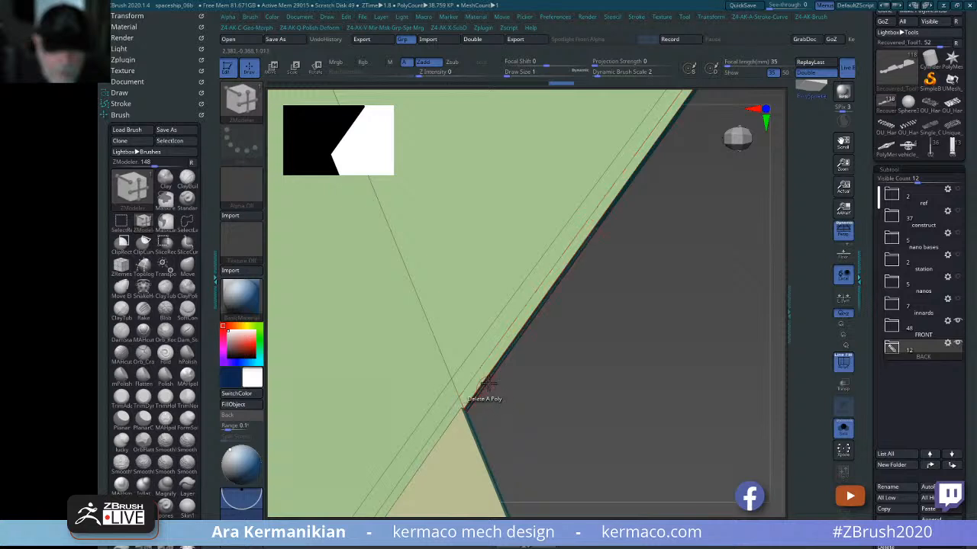
{"action": "left_click_drag", "start_coordinate": [580, 295], "coordinate": [620, 286]}
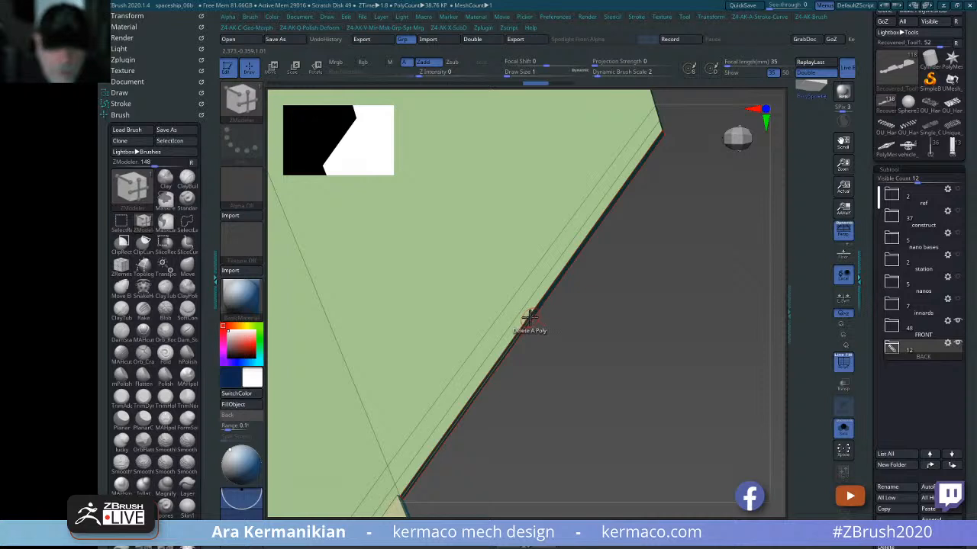
{"action": "left_click", "coordinate": [529, 317]}
{"action": "mouse_move", "coordinate": [737, 185]}
{"action": "left_mouse_down"}
{"action": "mouse_move", "coordinate": [710, 203]}
{"action": "mouse_move", "coordinate": [716, 218]}
{"action": "left_mouse_up"}
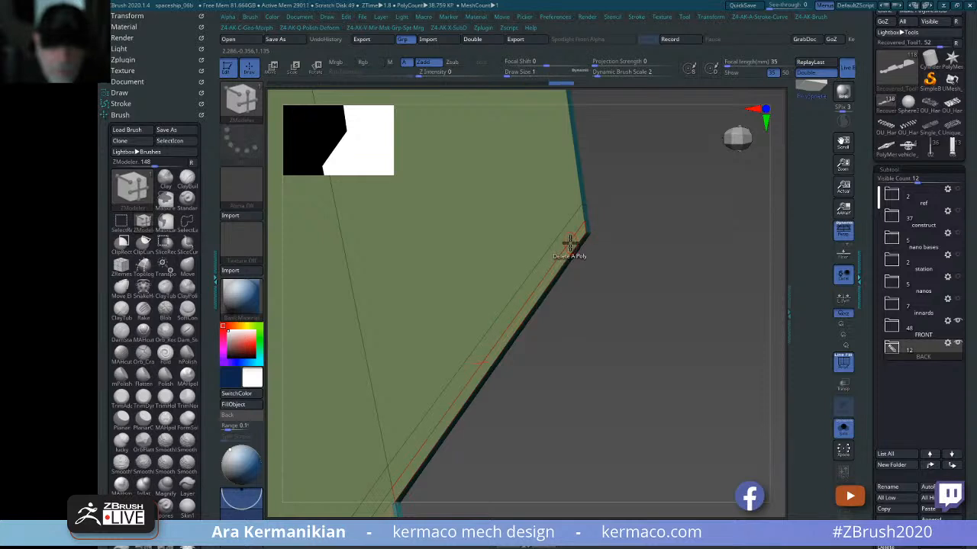
{"action": "left_click", "coordinate": [569, 242]}
- Try deleting the side and top polygons of the single strip at the outer joint, and undo the deletions
{"action": "mouse_move", "coordinate": [621, 272]}
{"action": "left_mouse_down"}
{"action": "mouse_move", "coordinate": [671, 259]}
{"action": "mouse_move", "coordinate": [572, 343]}
{"action": "mouse_move", "coordinate": [647, 288]}
{"action": "mouse_move", "coordinate": [644, 320]}
{"action": "mouse_move", "coordinate": [640, 312]}
{"action": "mouse_move", "coordinate": [447, 314]}
{"action": "mouse_move", "coordinate": [402, 334]}
{"action": "mouse_move", "coordinate": [407, 312]}
{"action": "mouse_move", "coordinate": [394, 305]}
{"action": "mouse_move", "coordinate": [162, 383]}
{"action": "mouse_move", "coordinate": [671, 317]}
{"action": "mouse_move", "coordinate": [699, 279]}
{"action": "mouse_move", "coordinate": [689, 301]}
{"action": "mouse_move", "coordinate": [694, 240]}
{"action": "mouse_move", "coordinate": [726, 366]}
{"action": "mouse_move", "coordinate": [668, 344]}
{"action": "left_mouse_up"}
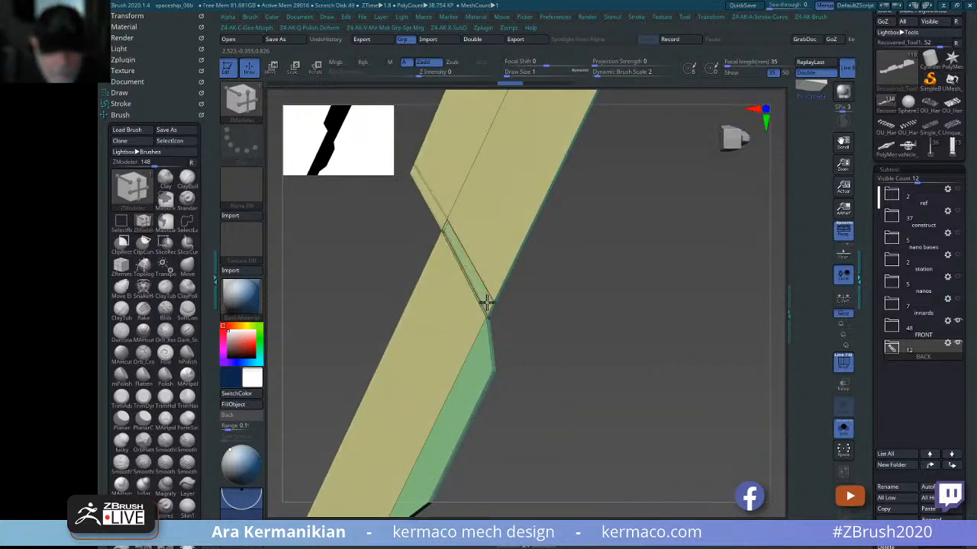
{"action": "left_click_drag", "start_coordinate": [545, 338], "coordinate": [660, 389]}
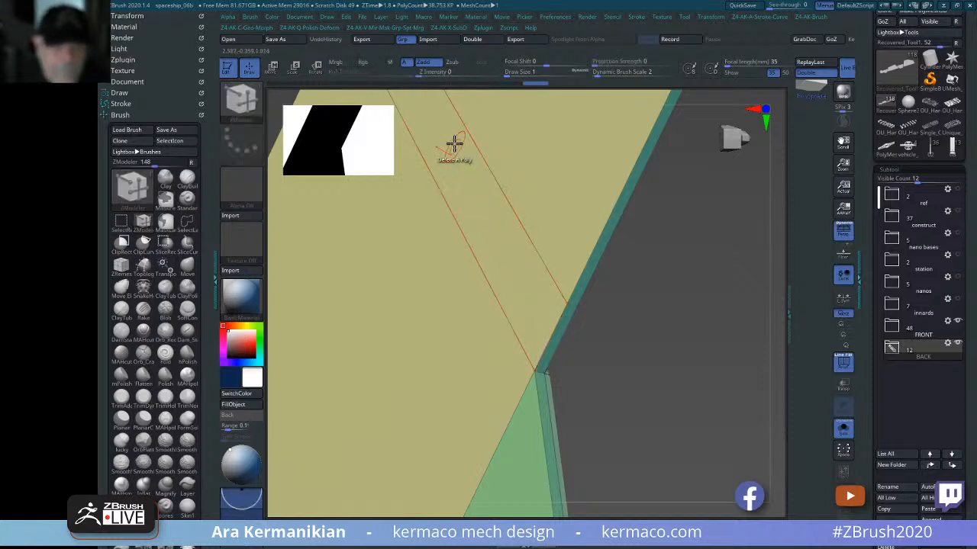
{"action": "left_click_drag", "start_coordinate": [644, 338], "coordinate": [683, 305]}
{"action": "left_click", "coordinate": [553, 249]}
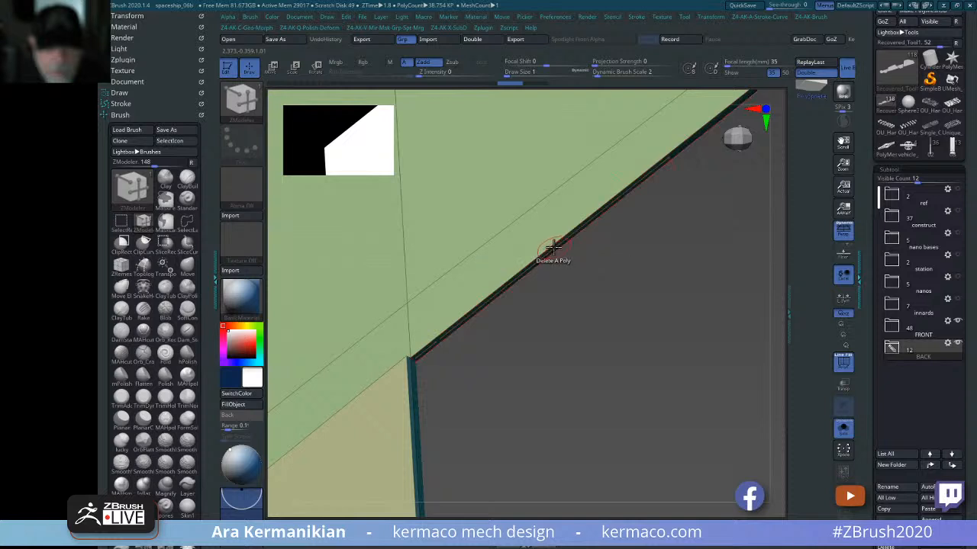
{"action": "key", "text": "ctrl+z"}
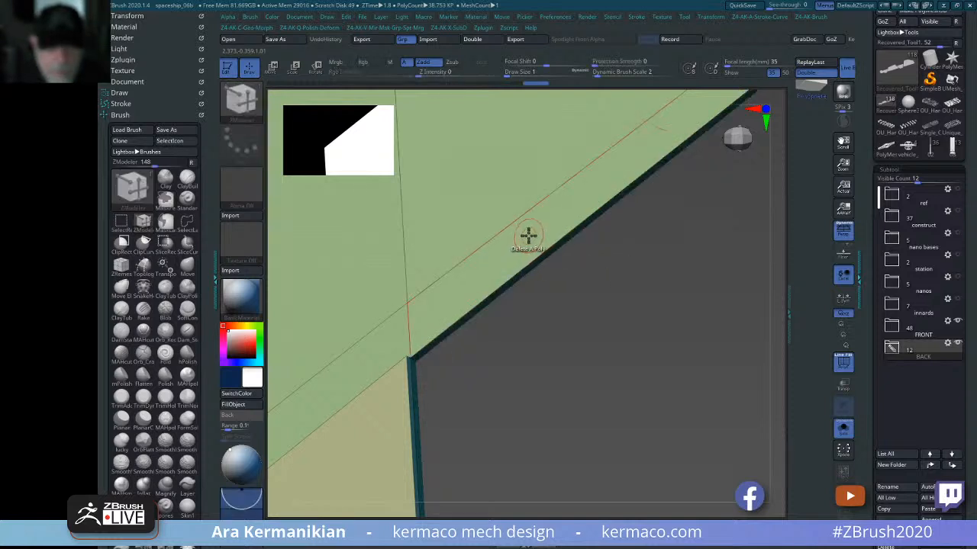
{"action": "left_click", "coordinate": [528, 235]}
{"action": "key", "text": "ctrl+z"}
- Set the ZModeler polygon action to QMesh for a single poly, try pushing away the strip at the outer joint, and undo it
{"action": "left_click_drag", "start_coordinate": [725, 299], "coordinate": [612, 250], "text": "alt"}
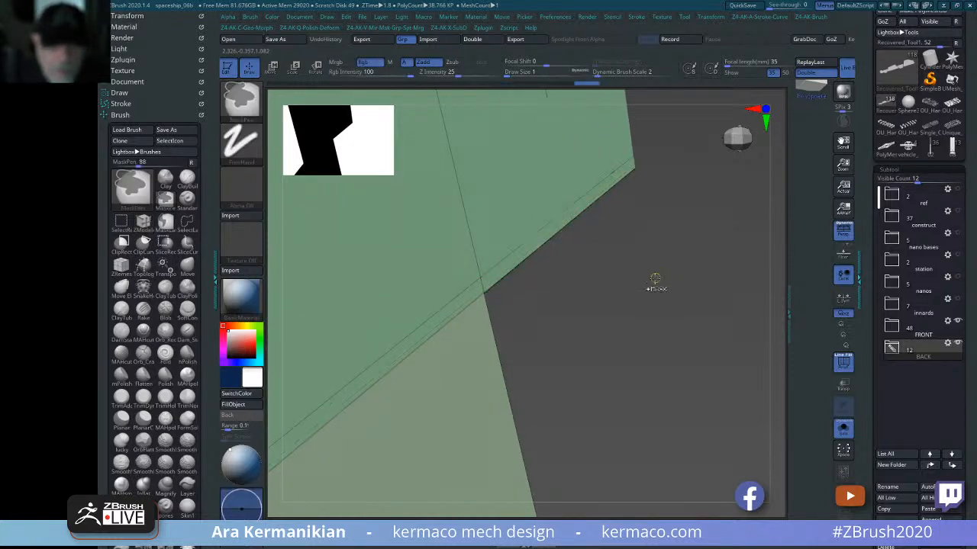
{"action": "left_click_drag", "start_coordinate": [644, 276], "coordinate": [534, 270]}
{"action": "key", "text": "space"}
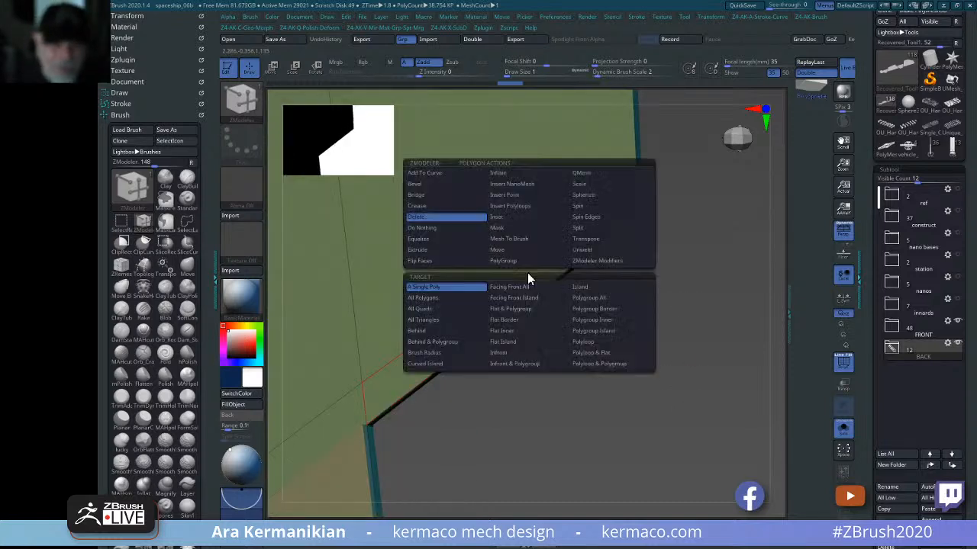
{"action": "left_click", "coordinate": [577, 174]}
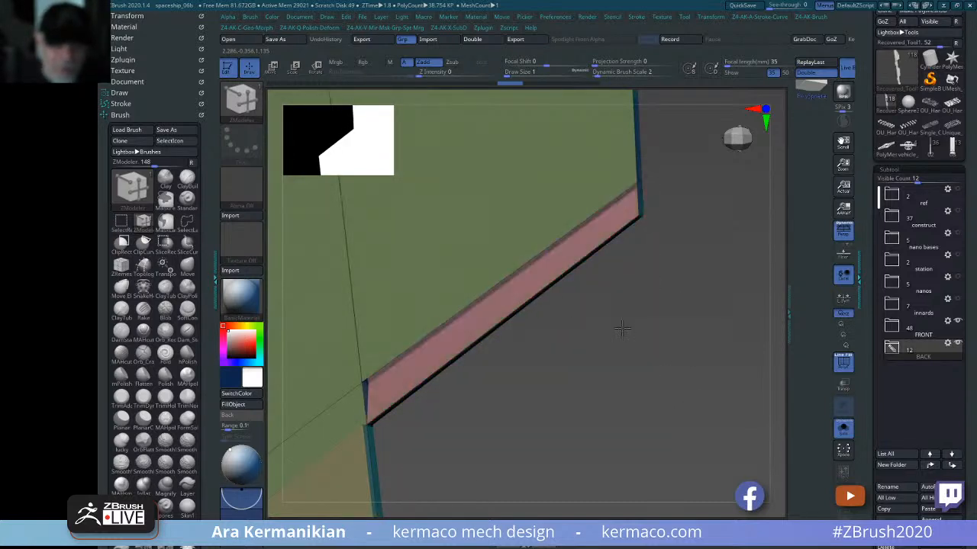
{"action": "key", "text": "ctrl"}
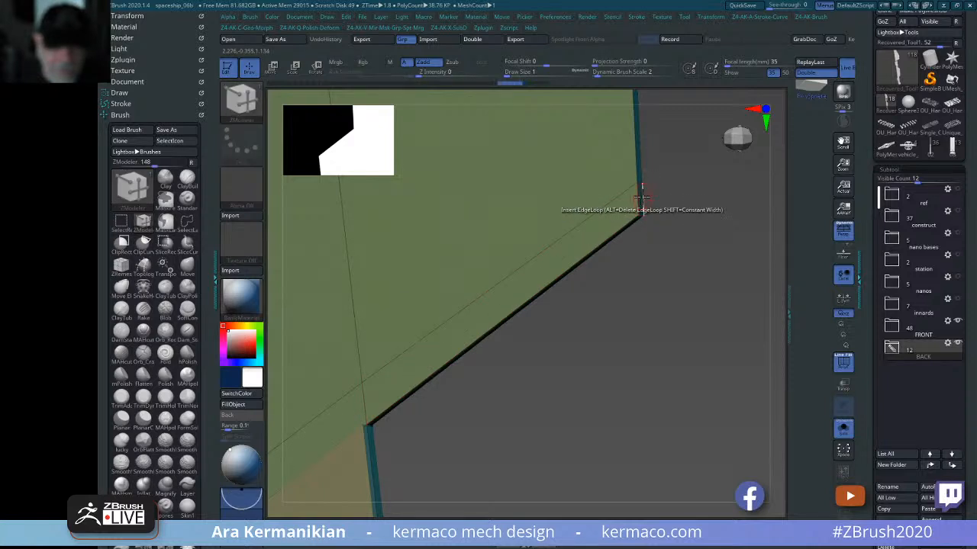
{"action": "left_click_drag", "start_coordinate": [636, 200], "coordinate": [595, 223]}
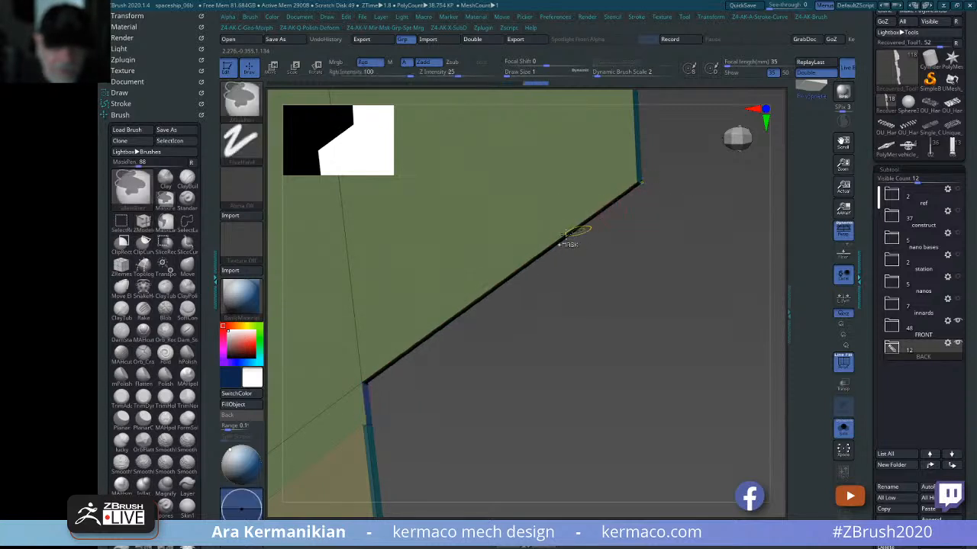
{"action": "key", "text": "ctrl+z"}
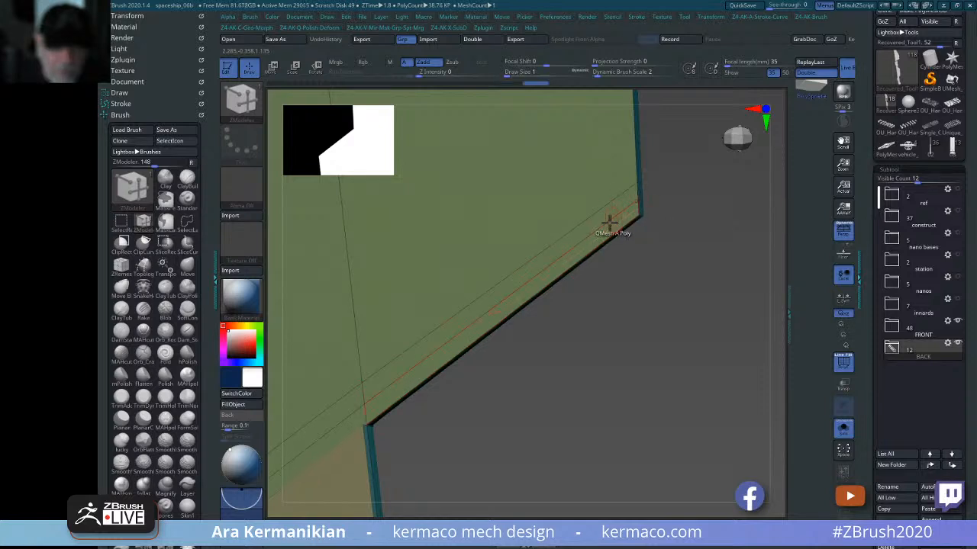
- Insert narrow edge loops at the wing's outer joints and push the thin strips away with QMesh to open the panel gaps
{"action": "left_click_drag", "start_coordinate": [614, 225], "coordinate": [709, 262]}
{"action": "left_click_drag", "start_coordinate": [496, 401], "coordinate": [550, 323]}
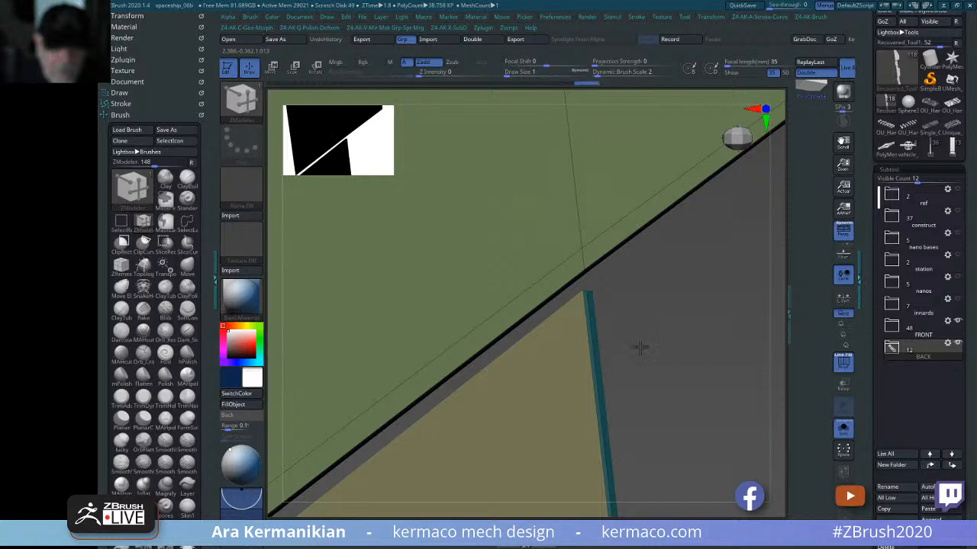
{"action": "left_click_drag", "start_coordinate": [638, 344], "coordinate": [707, 336]}
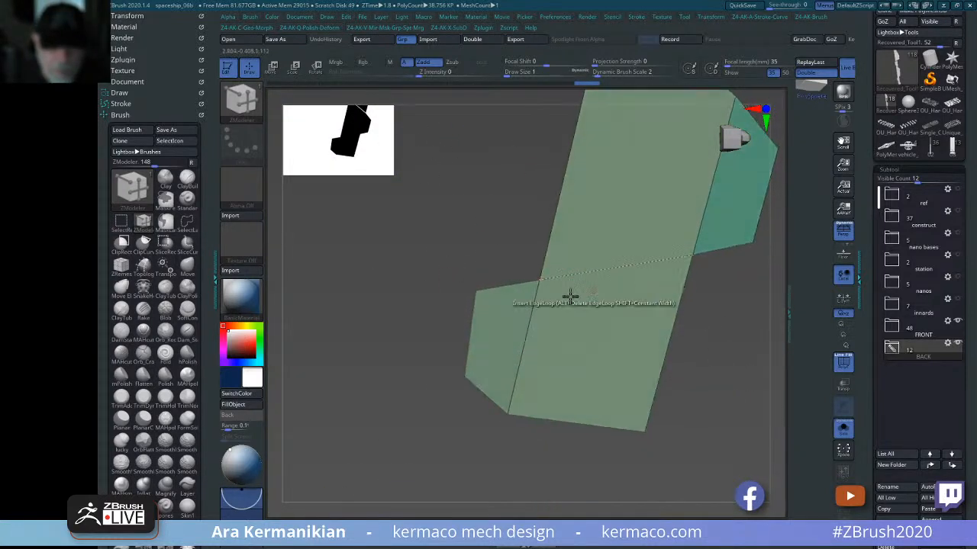
{"action": "left_click_drag", "start_coordinate": [538, 300], "coordinate": [542, 283]}
{"action": "mouse_move", "coordinate": [744, 321]}
{"action": "left_mouse_down"}
{"action": "mouse_move", "coordinate": [738, 335]}
{"action": "mouse_move", "coordinate": [695, 363]}
{"action": "mouse_move", "coordinate": [730, 359]}
{"action": "mouse_move", "coordinate": [676, 297]}
{"action": "mouse_move", "coordinate": [684, 316]}
{"action": "mouse_move", "coordinate": [755, 367]}
{"action": "mouse_move", "coordinate": [708, 279]}
{"action": "mouse_move", "coordinate": [697, 283]}
{"action": "left_mouse_up"}
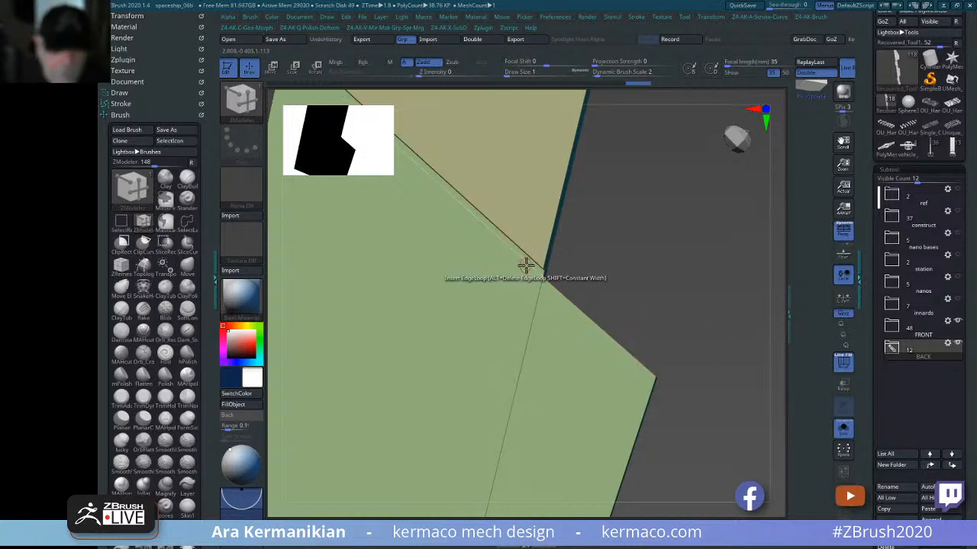
{"action": "left_click_drag", "start_coordinate": [724, 327], "coordinate": [702, 281]}
{"action": "left_click_drag", "start_coordinate": [698, 324], "coordinate": [662, 320]}
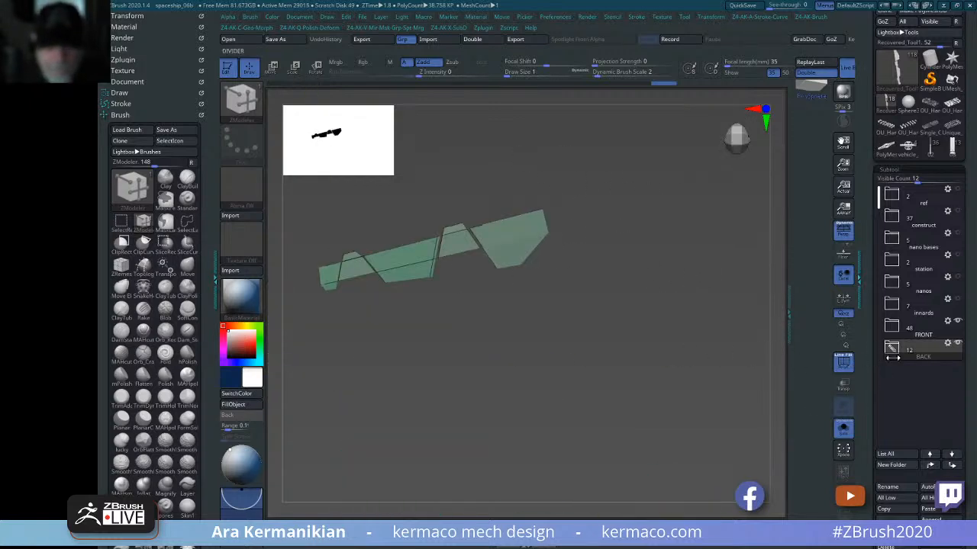
- Show the whole ship again, and mirror and weld the rear wing to the opposite side with the polyframe hidden
{"action": "left_click", "coordinate": [843, 362]}
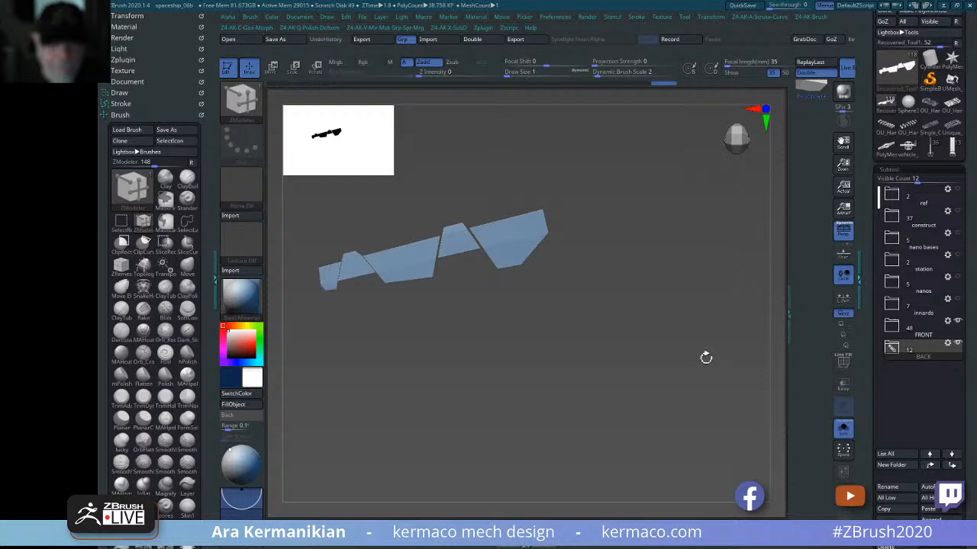
{"action": "left_click", "coordinate": [846, 363]}
{"action": "left_click", "coordinate": [836, 428]}
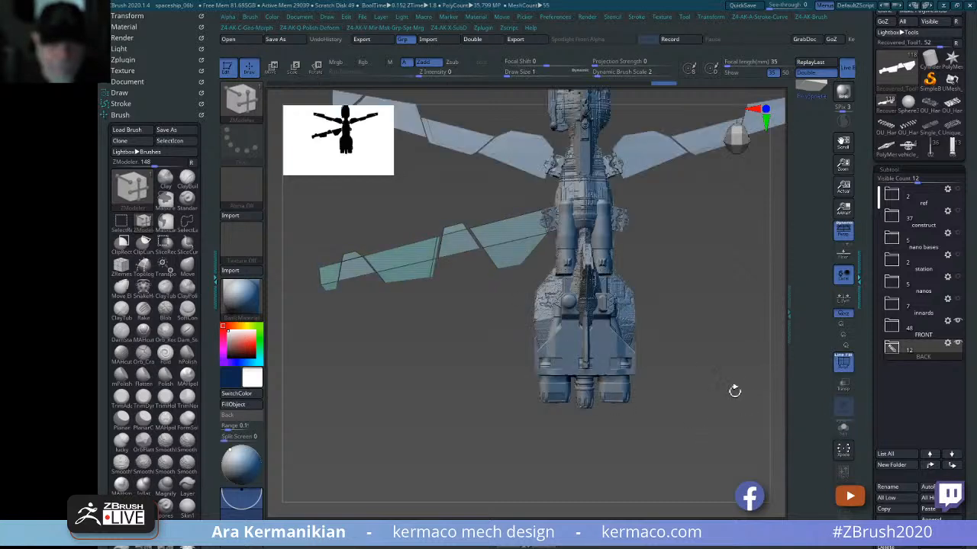
{"action": "key", "text": "space"}
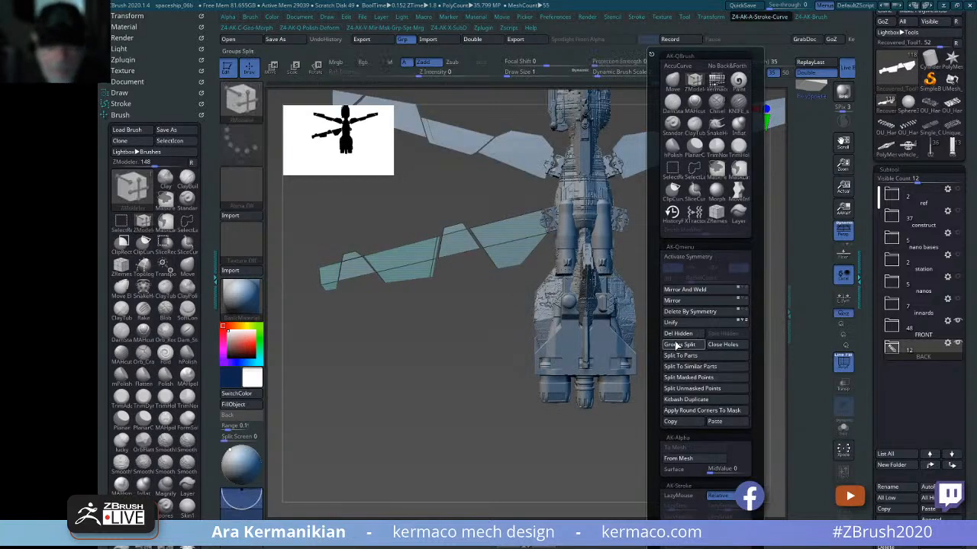
{"action": "left_click", "coordinate": [690, 290]}
{"action": "key", "text": "f"}
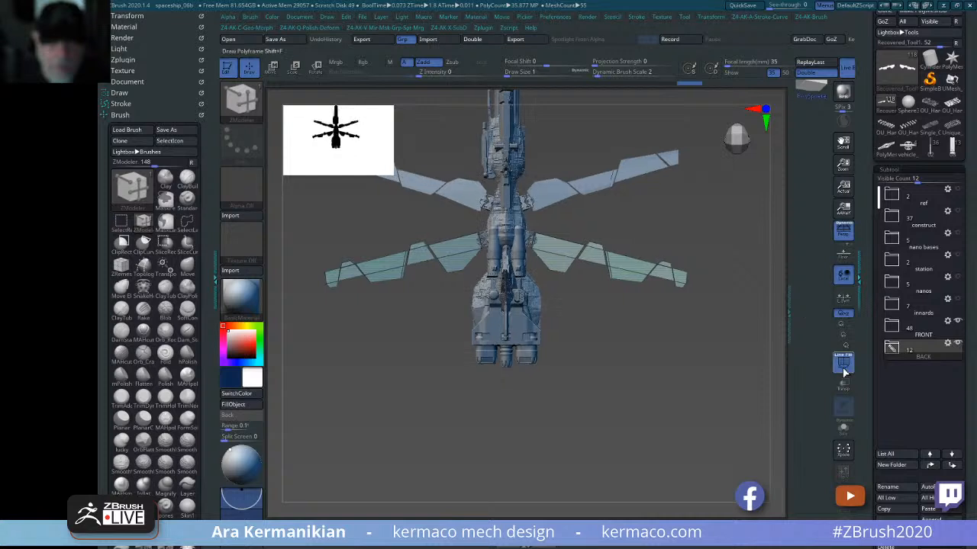
{"action": "left_click", "coordinate": [843, 362]}
{"action": "left_click_drag", "start_coordinate": [685, 397], "coordinate": [683, 340]}
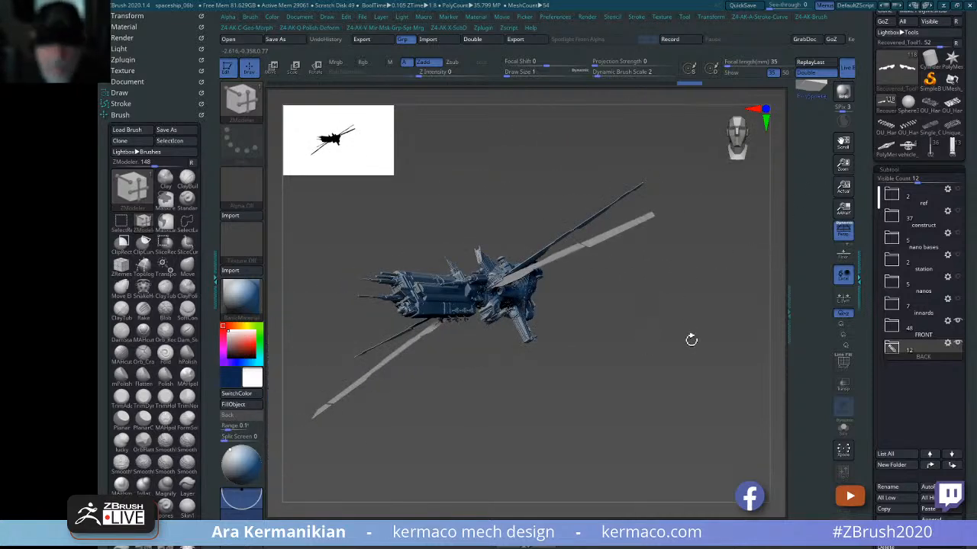
- Subdivide the mirrored rear wings and inspect the whole ship's front and rear wings from all around
{"action": "key", "text": "ctrl+d"}
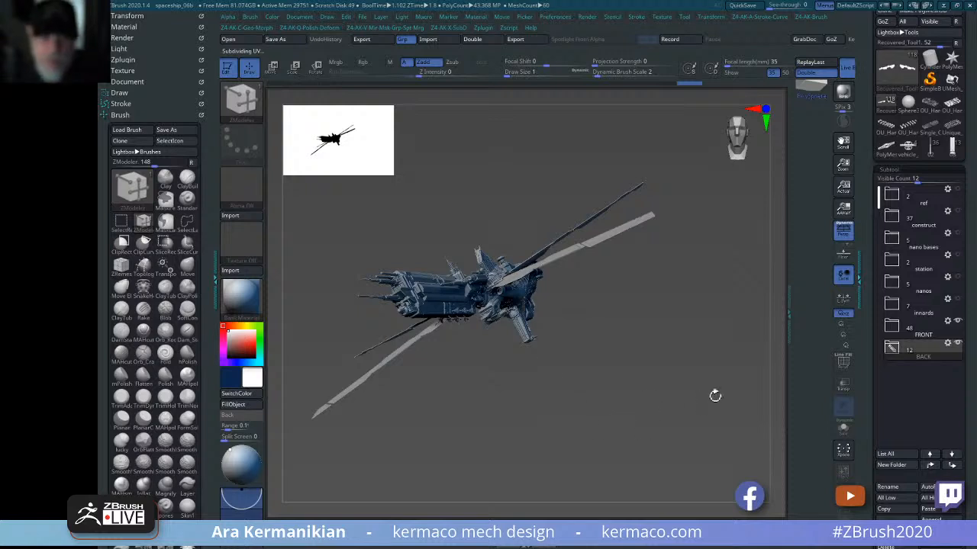
{"action": "left_click_drag", "start_coordinate": [714, 394], "coordinate": [724, 454]}
{"action": "left_click_drag", "start_coordinate": [689, 221], "coordinate": [681, 376]}
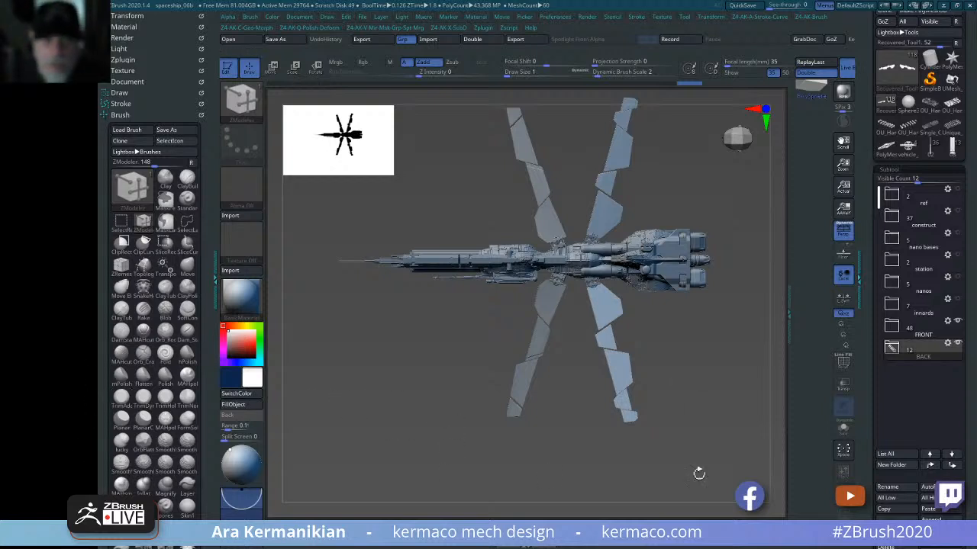
{"action": "left_click_drag", "start_coordinate": [721, 428], "coordinate": [718, 346]}
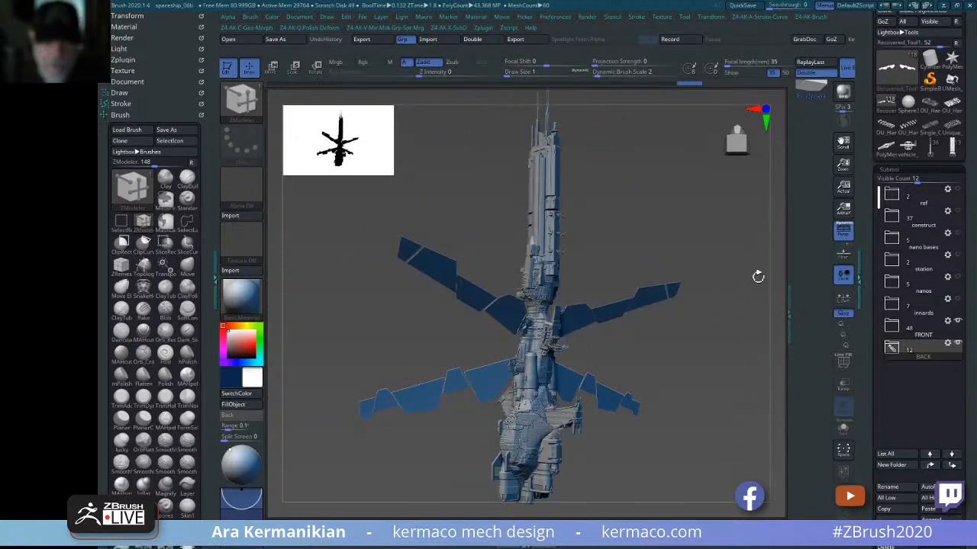
{"action": "left_click_drag", "start_coordinate": [758, 277], "coordinate": [720, 345]}
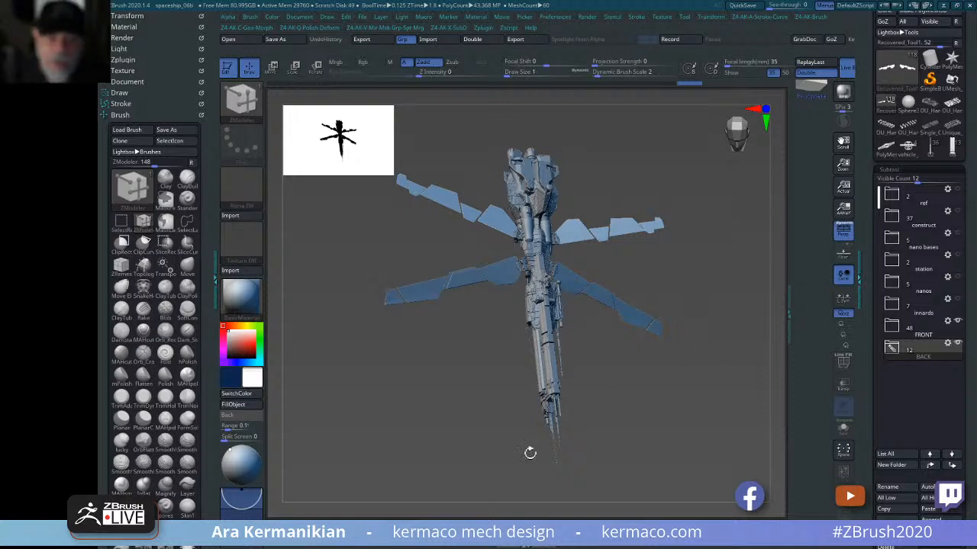
{"action": "left_click_drag", "start_coordinate": [688, 471], "coordinate": [667, 413]}
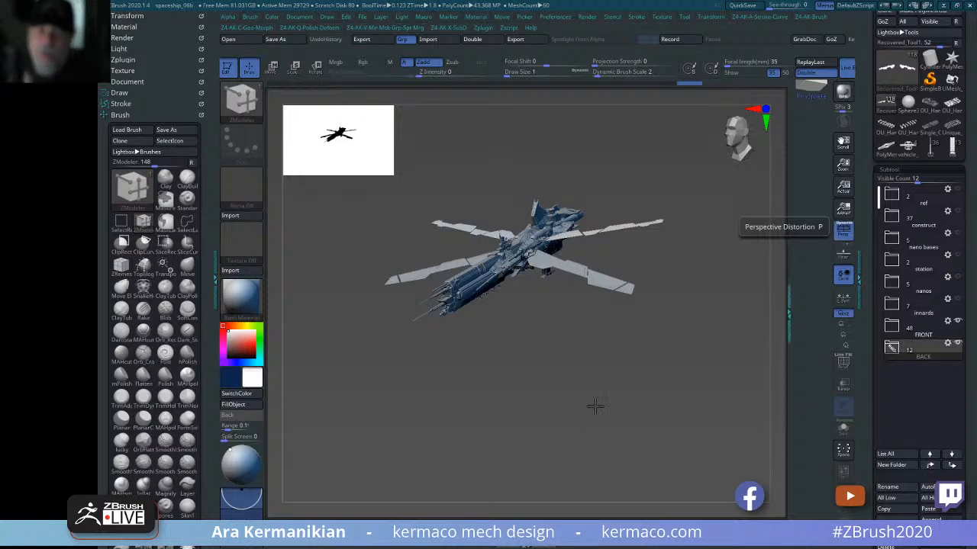
{"action": "left_click_drag", "start_coordinate": [593, 405], "coordinate": [667, 451]}
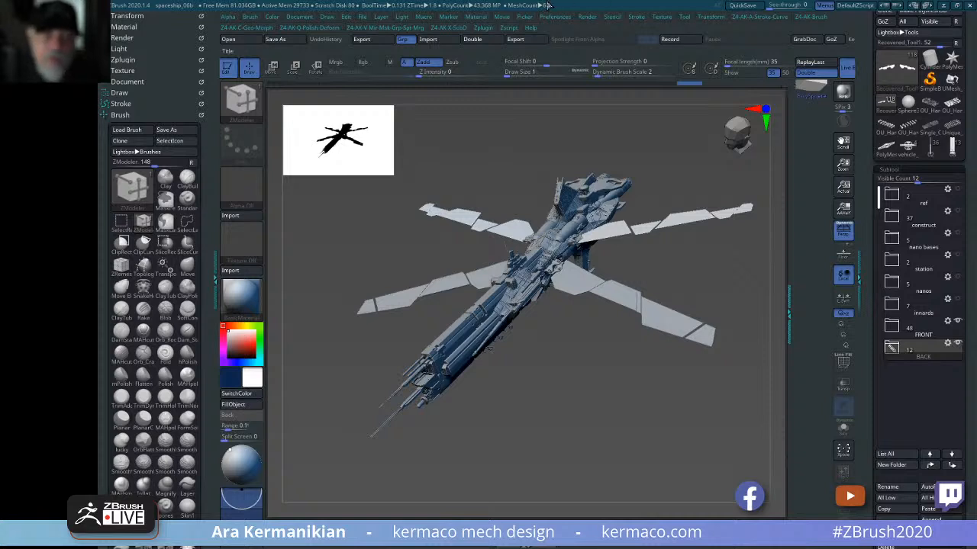
- Look through the interface color settings in the preferences without changing anything
{"action": "left_click", "coordinate": [559, 17]}
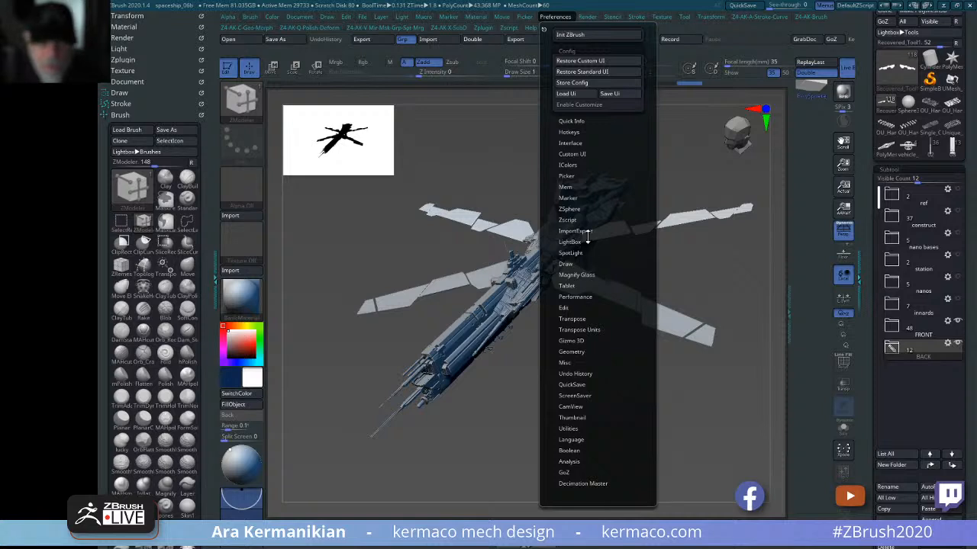
{"action": "left_click", "coordinate": [568, 164]}
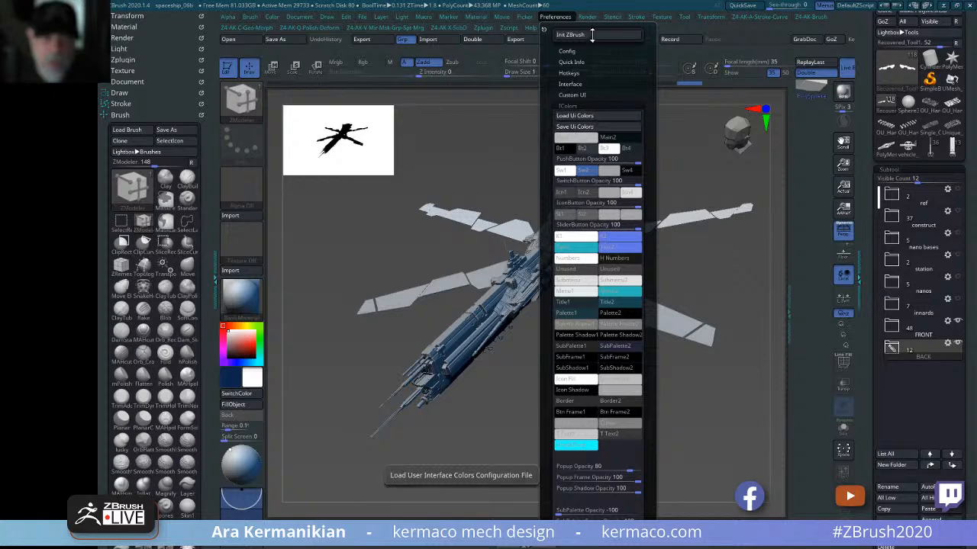
{"action": "left_click", "coordinate": [559, 13]}
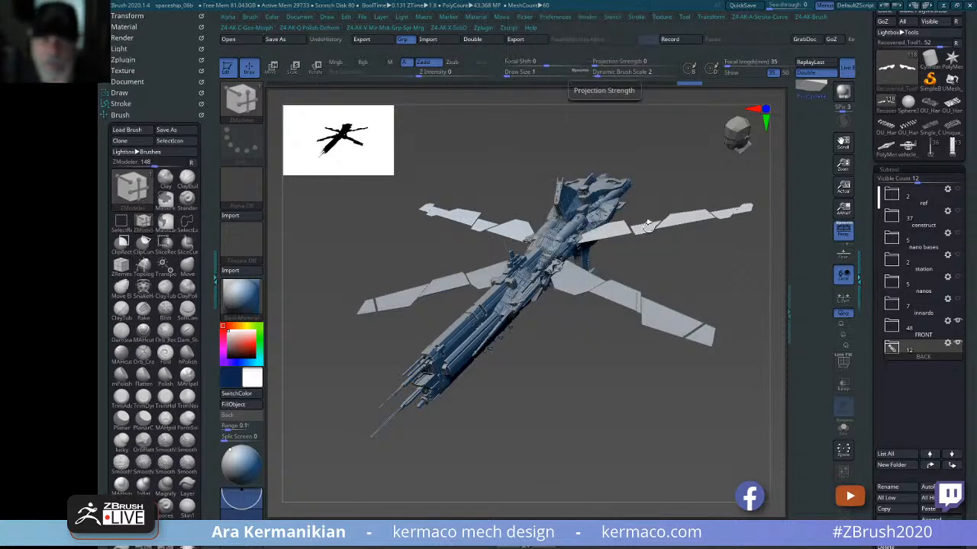
{"action": "mouse_move", "coordinate": [682, 279]}
{"action": "left_mouse_down"}
{"action": "mouse_move", "coordinate": [700, 266]}
{"action": "mouse_move", "coordinate": [673, 273]}
{"action": "mouse_move", "coordinate": [693, 280]}
{"action": "mouse_move", "coordinate": [692, 264]}
{"action": "left_mouse_up"}
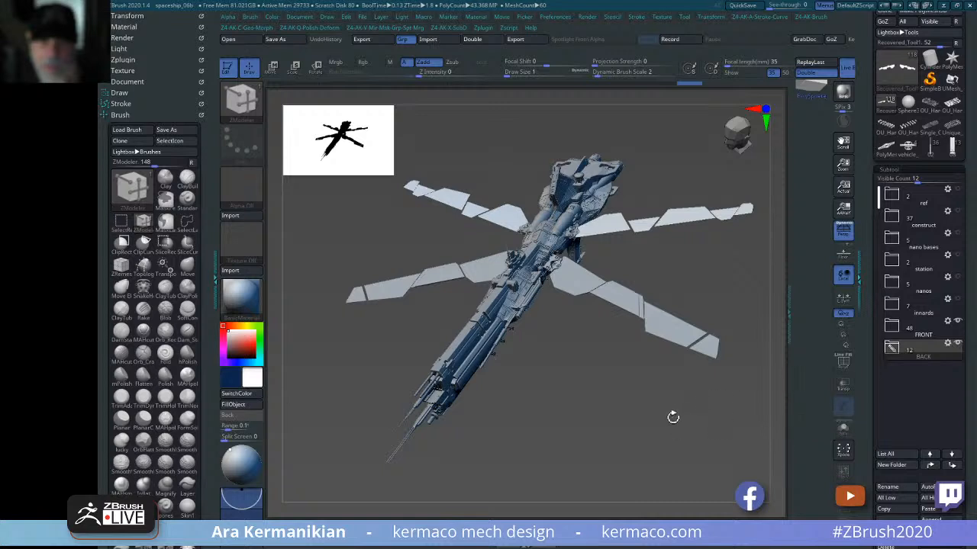
{"action": "left_click_drag", "start_coordinate": [666, 420], "coordinate": [669, 409]}
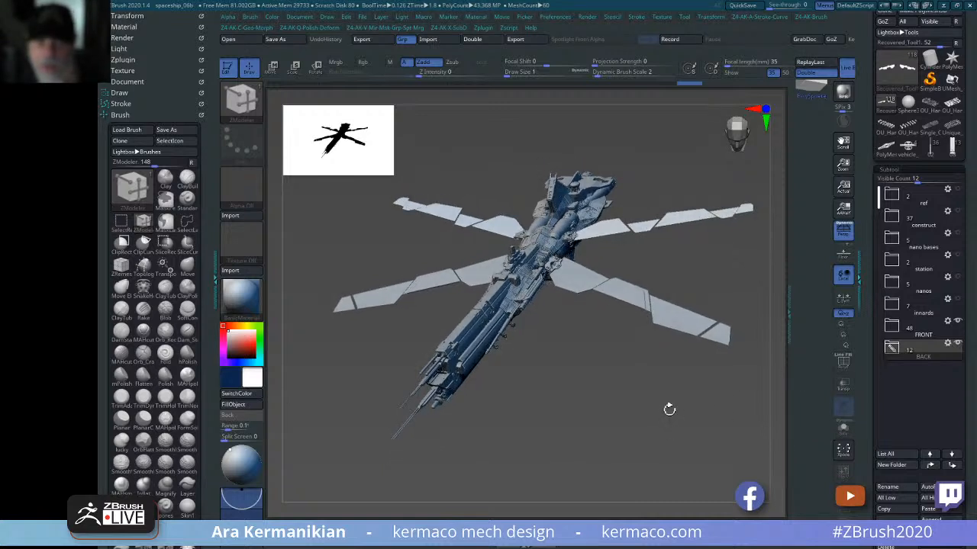